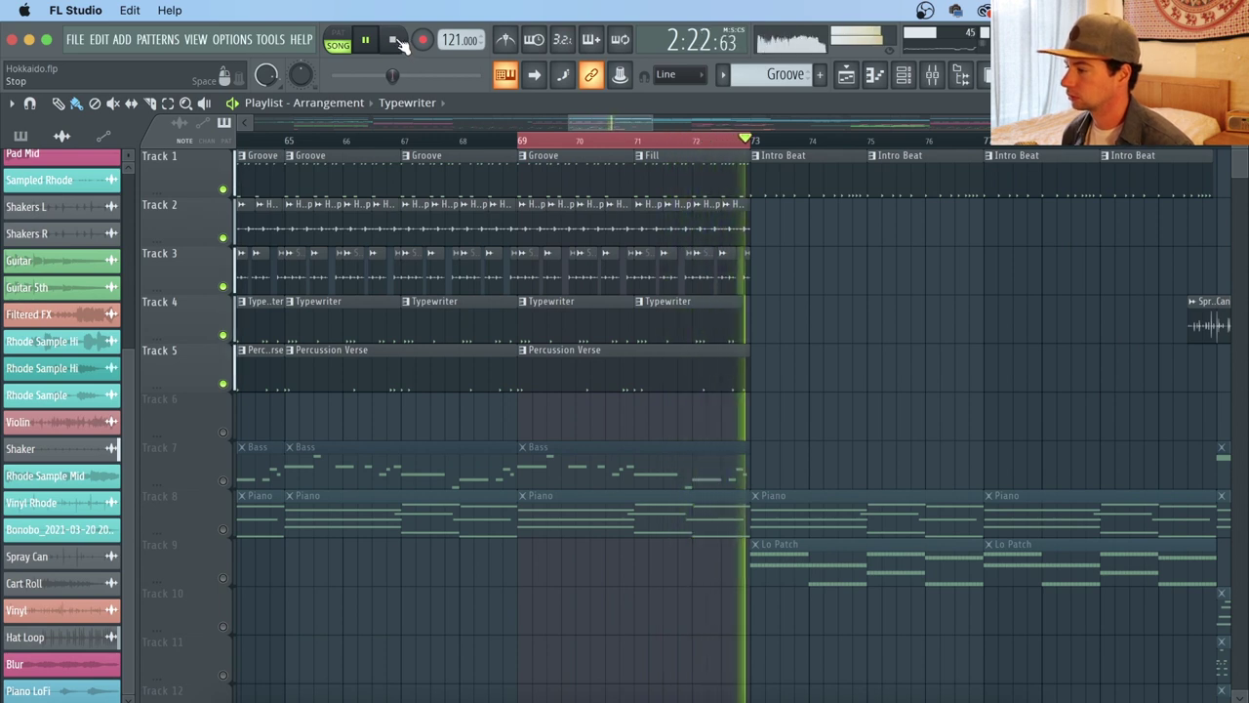
Step: Stop the song, select the Groove pattern from its Track 1 clip and show it in the Channel rack in pattern mode
click(395, 40)
click(585, 171)
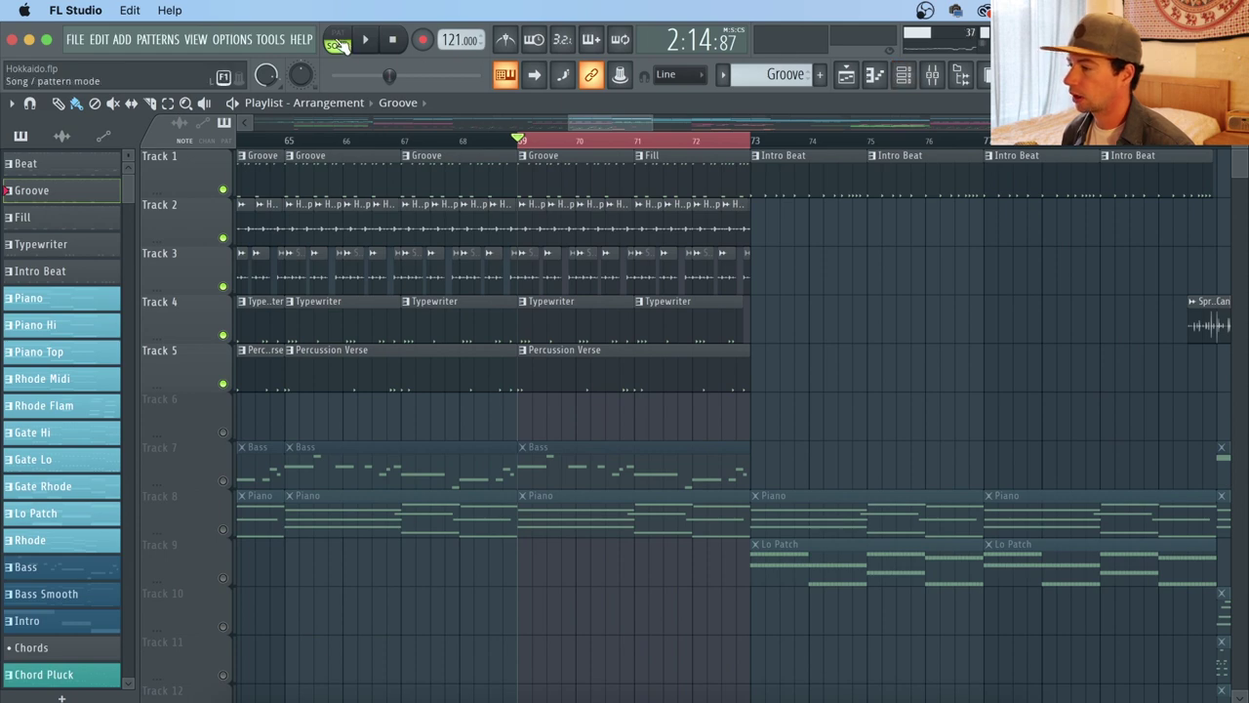
key(l)
click(906, 76)
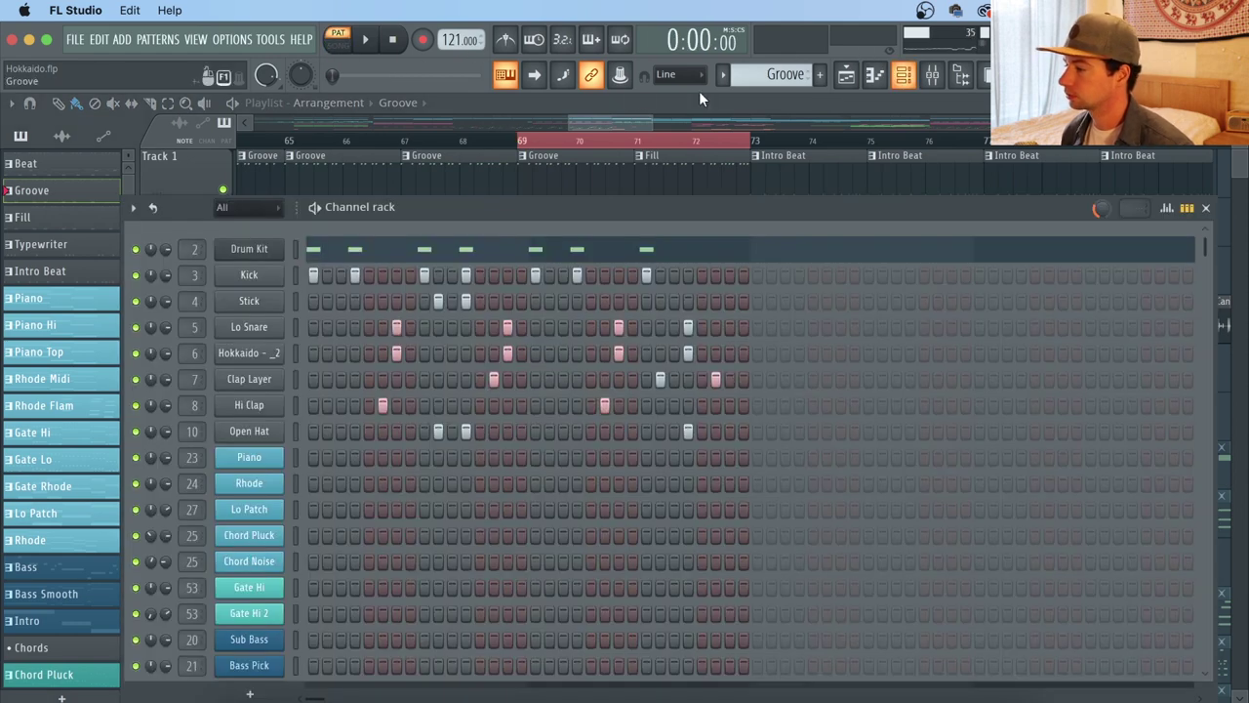
Step: Play through the Groove pattern with its steps shown in the Channel rack, and audition the Kick channel's sample
click(583, 119)
key(space)
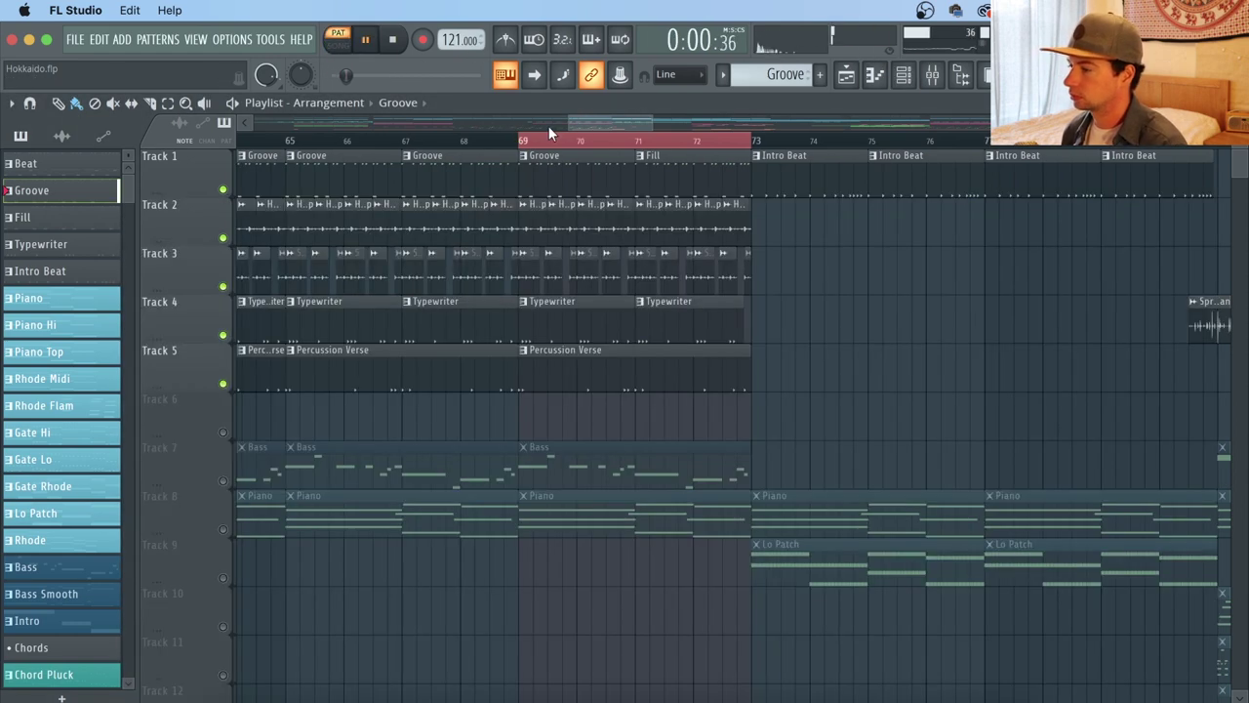
click(907, 85)
click(907, 86)
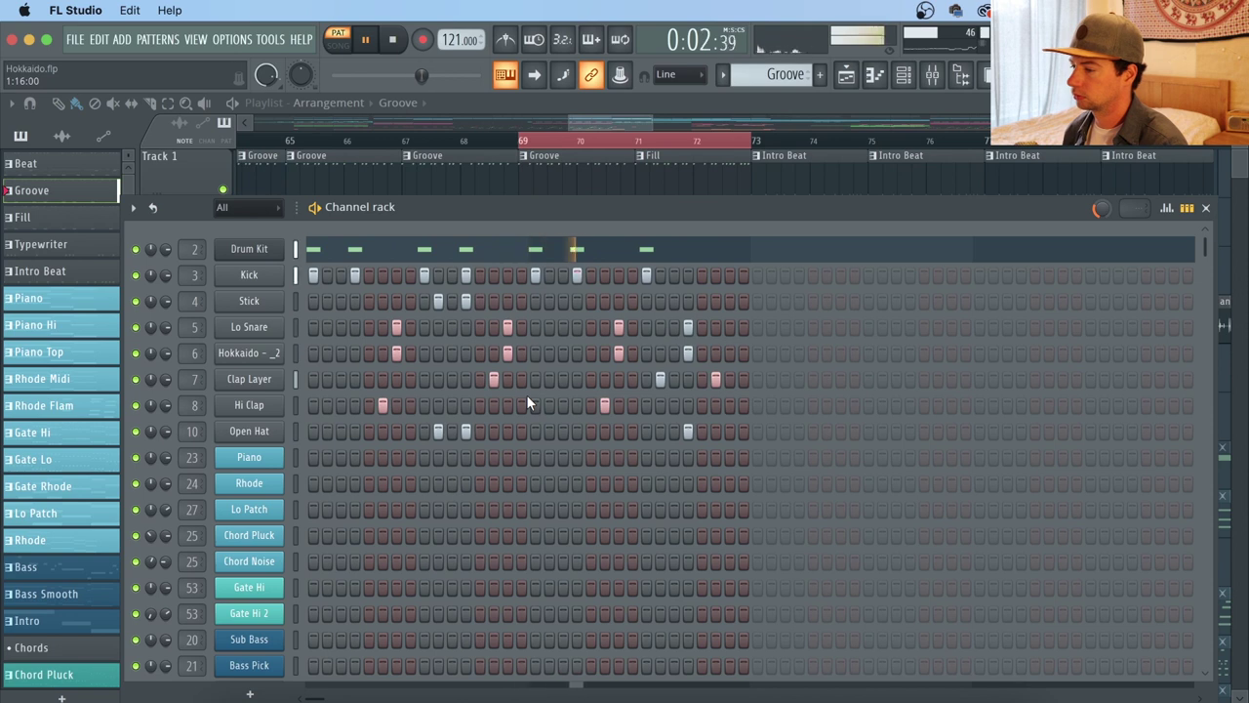
key(space)
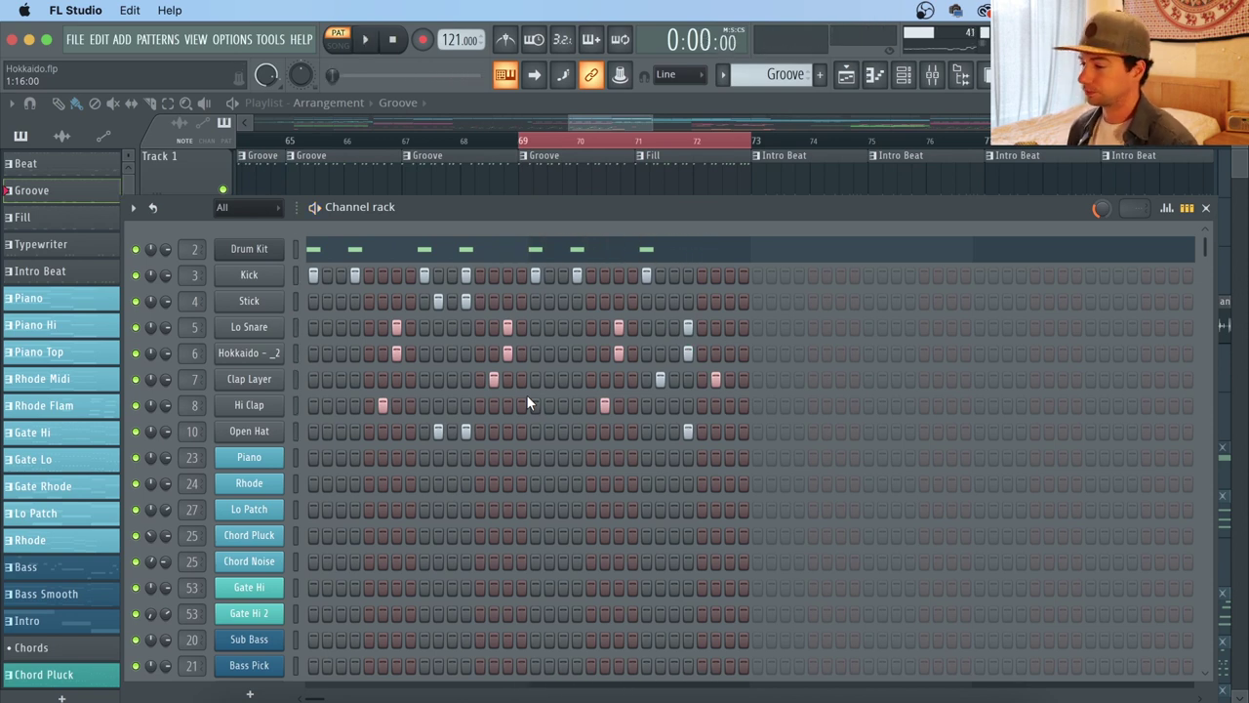
click(268, 267)
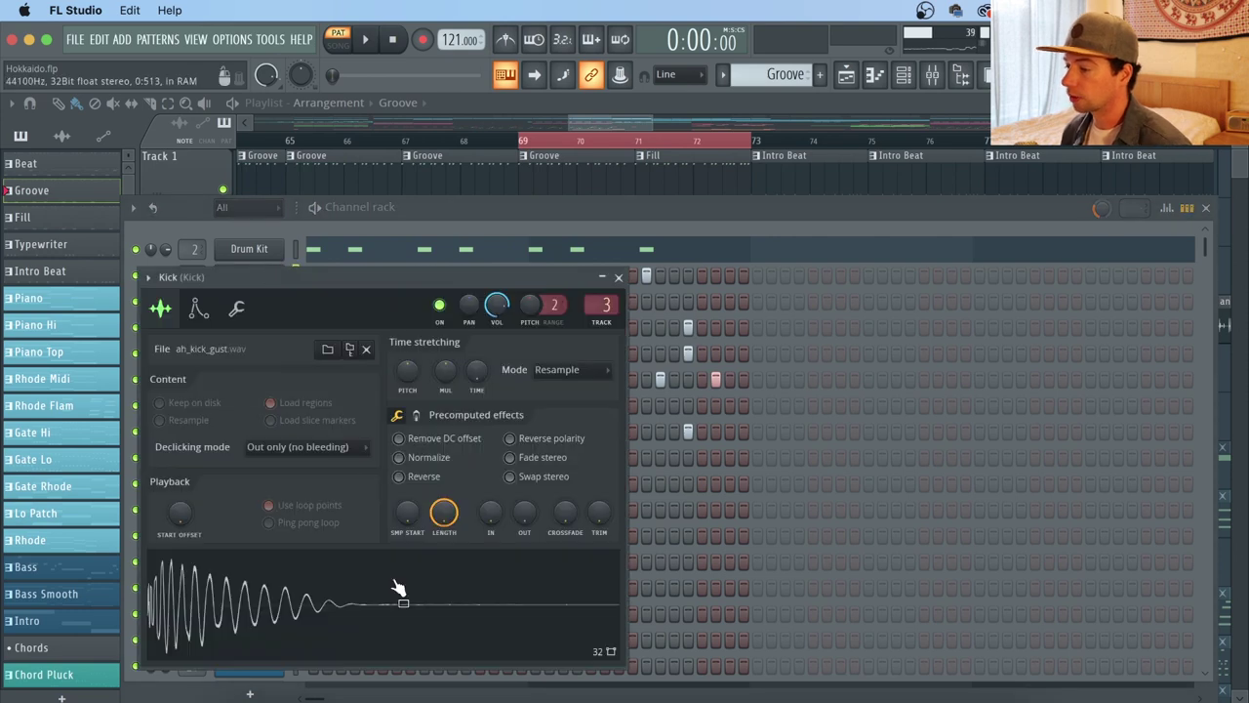
click(627, 202)
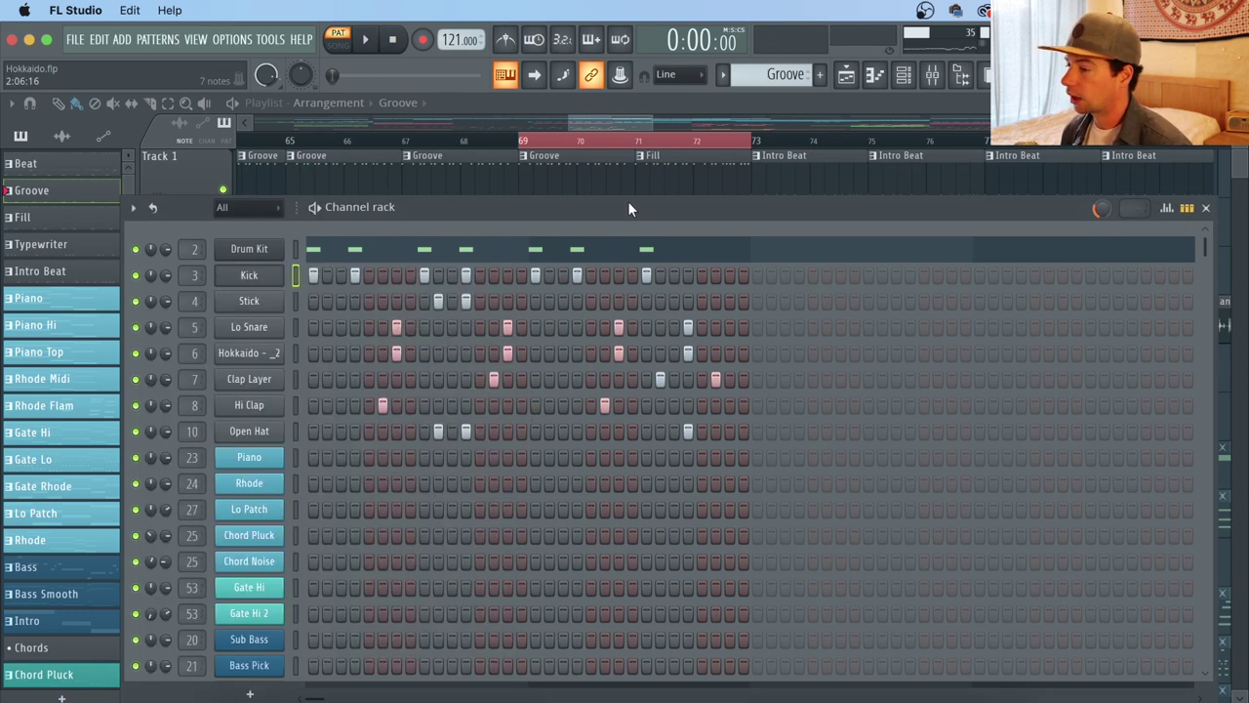
Step: Solo the Drum Kit channel, inspect its instrument and play it back layered with the Kick channel
right_click(140, 252)
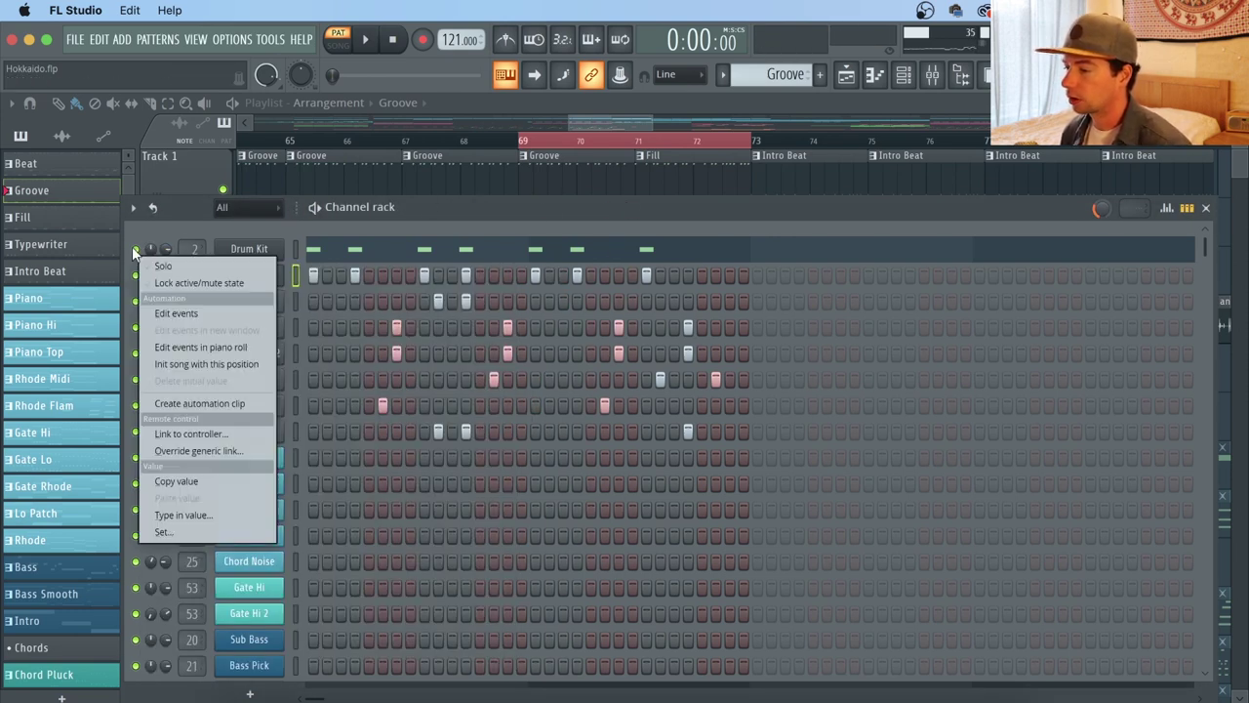
click(172, 256)
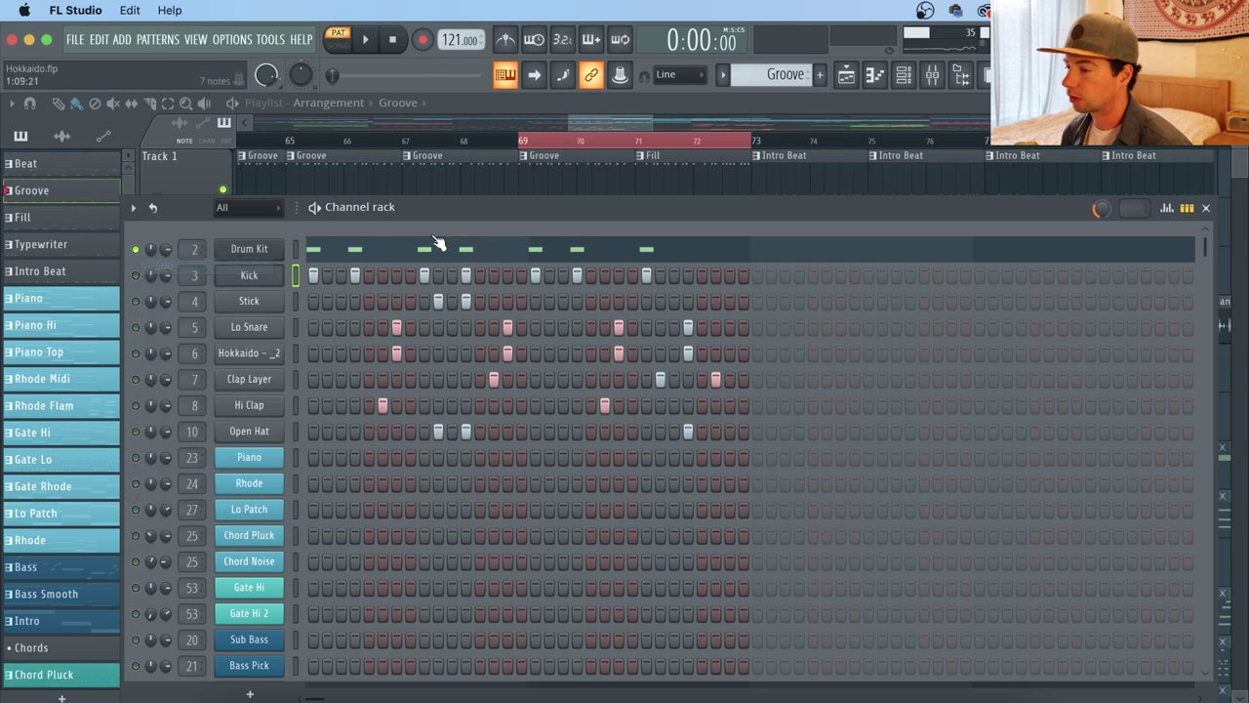
click(276, 254)
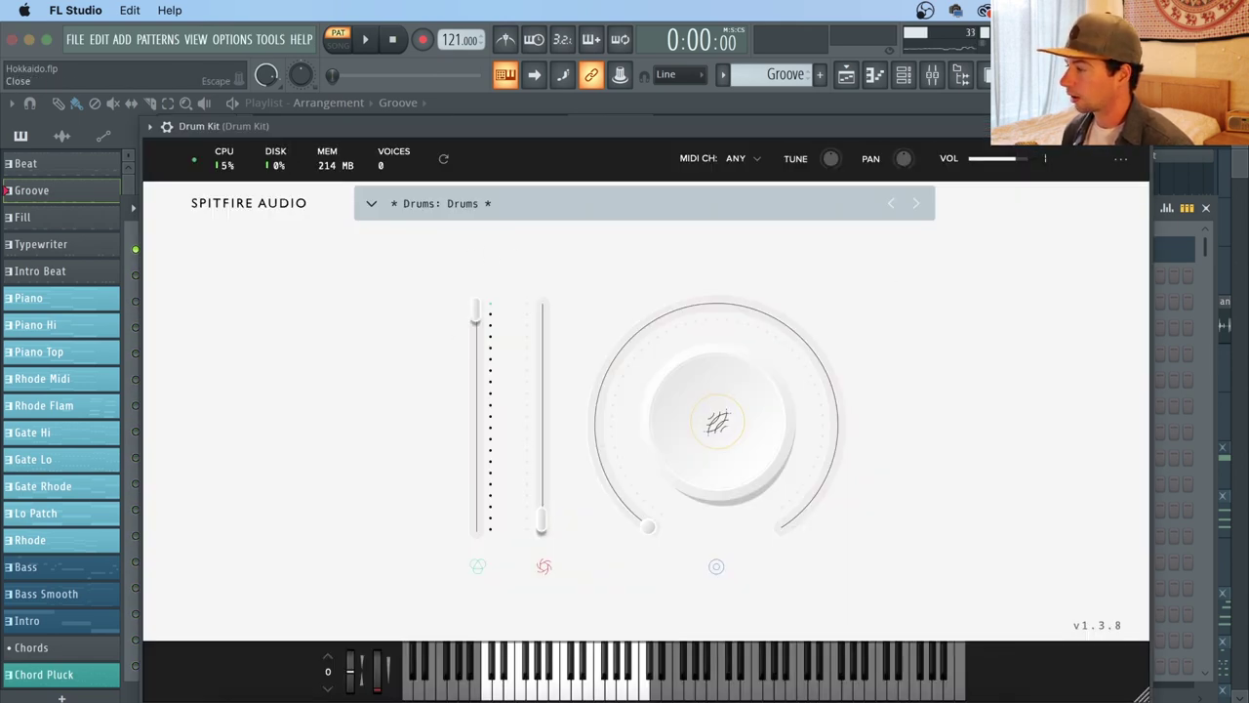
click(1139, 127)
key(space)
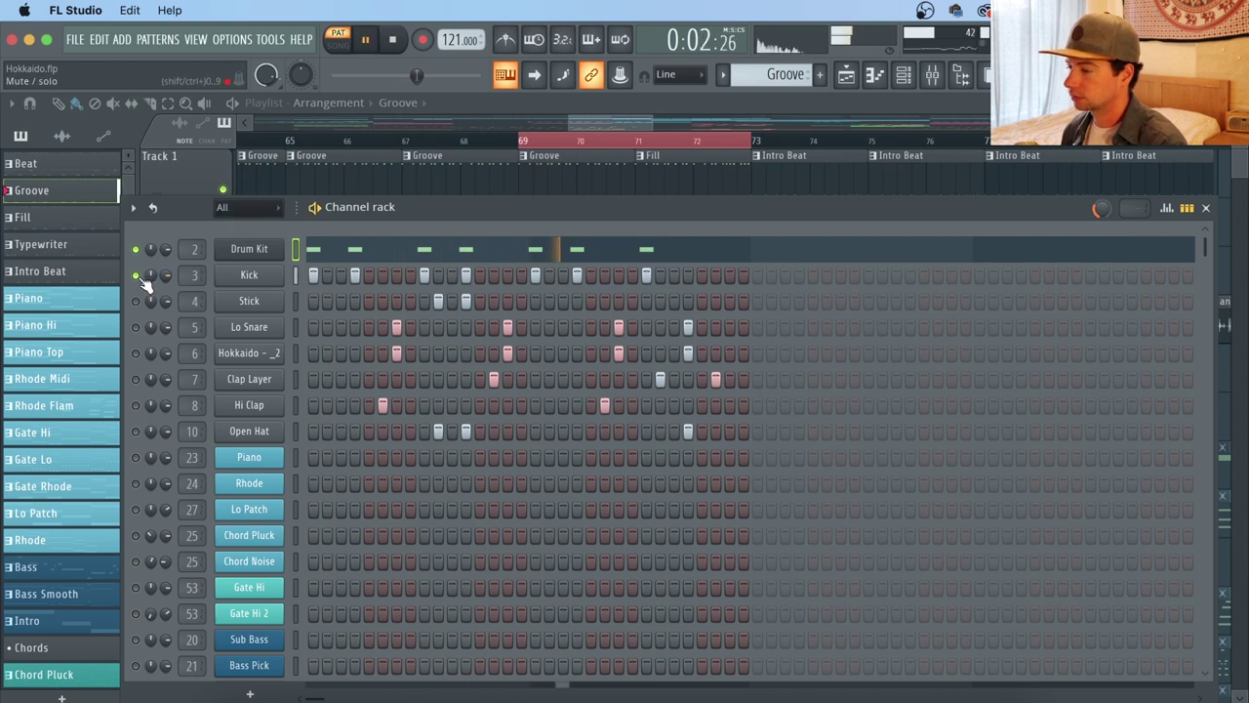
key(space)
Step: Audition the samples of the Stick and Lo Snare channels in their sampler windows
click(249, 301)
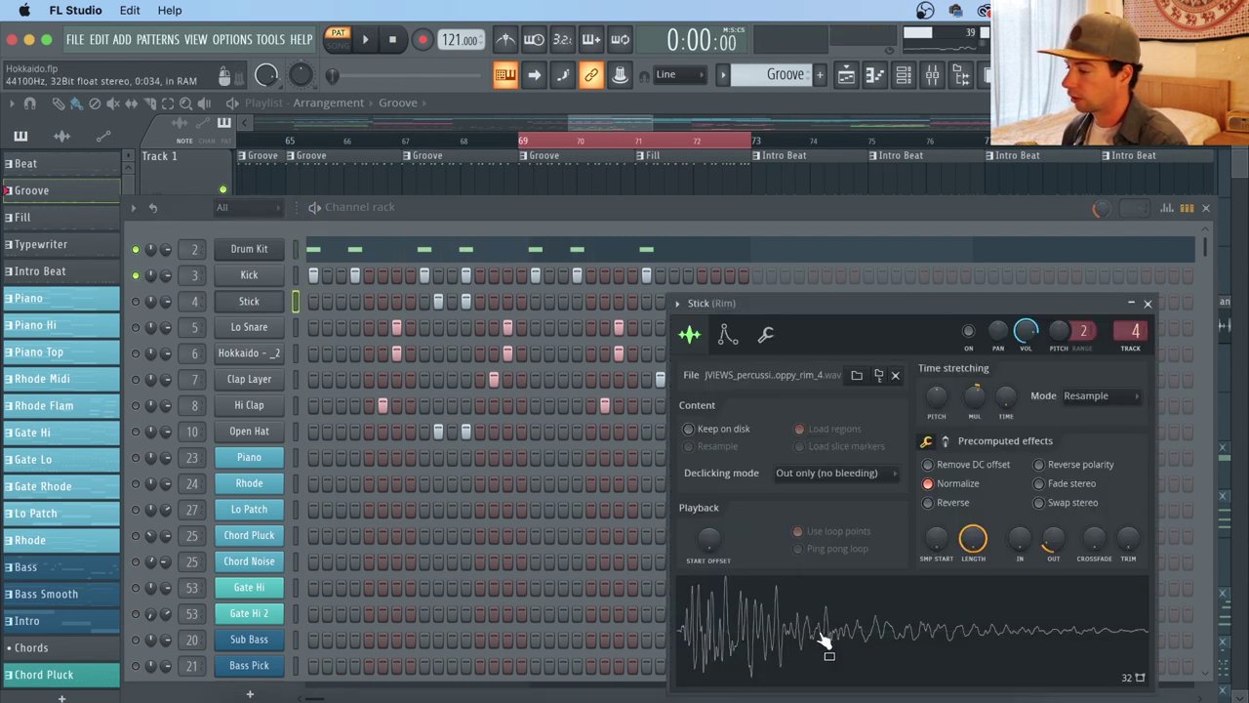
click(259, 328)
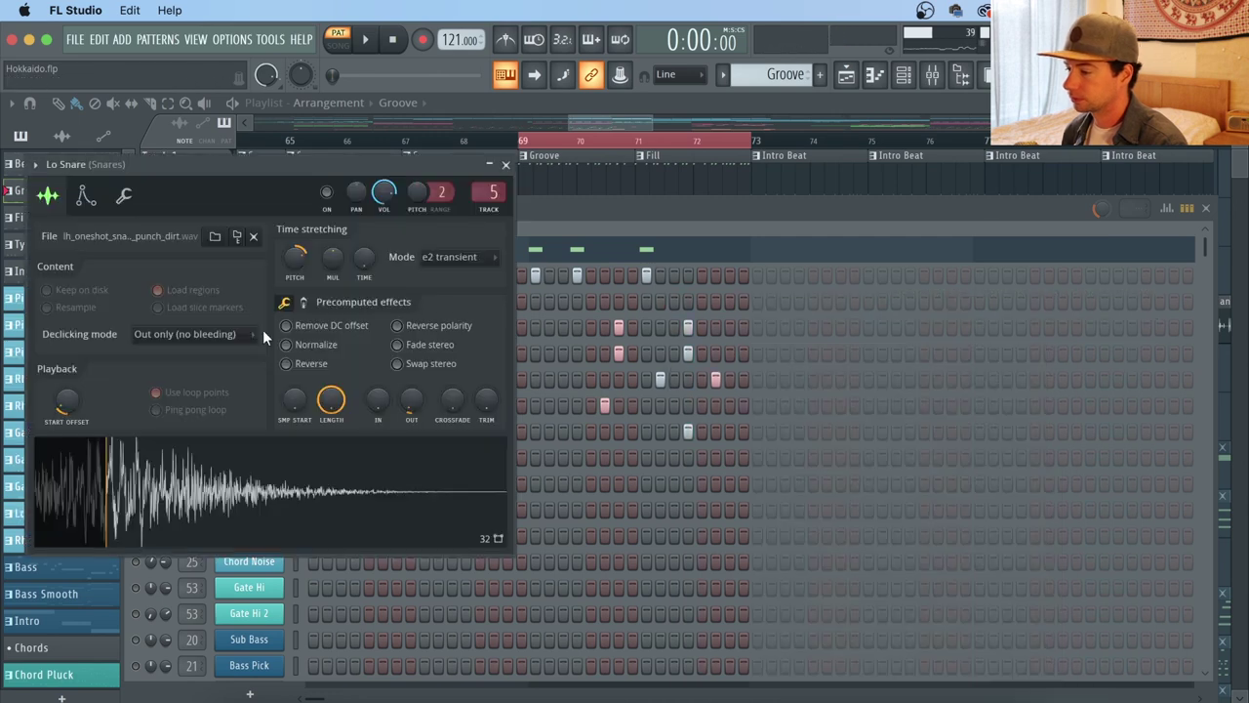
drag(353, 166, 713, 206)
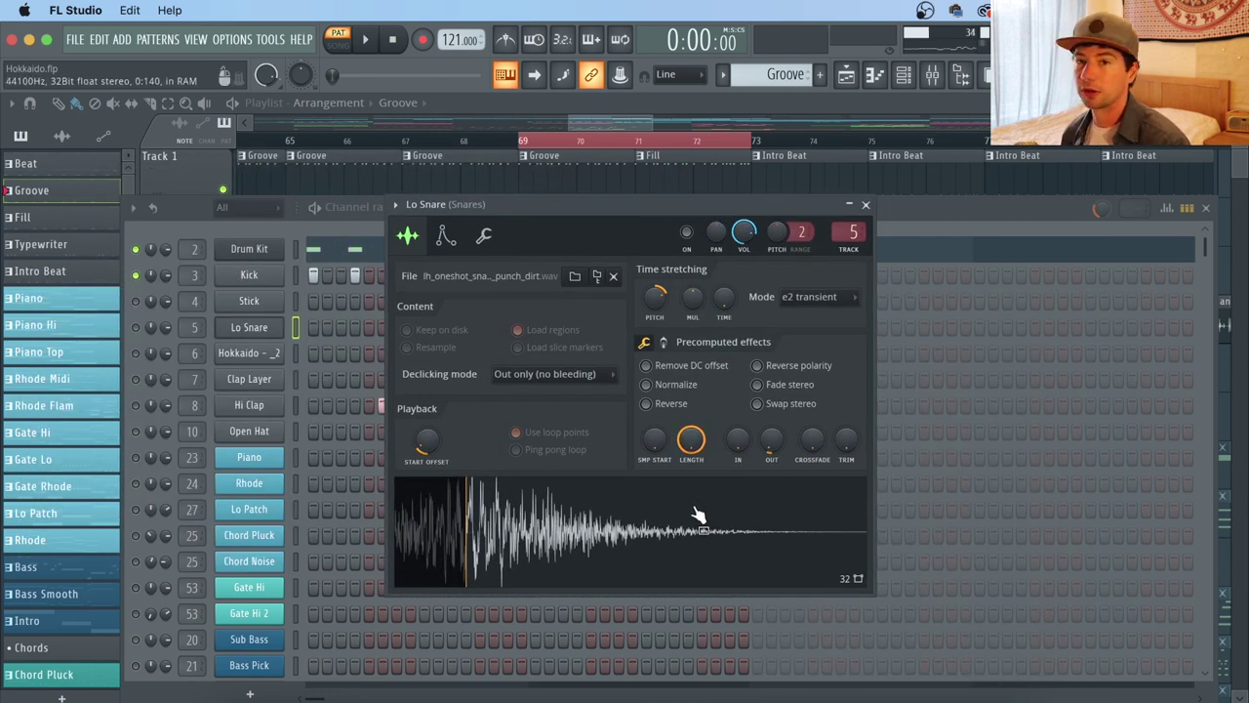
click(906, 225)
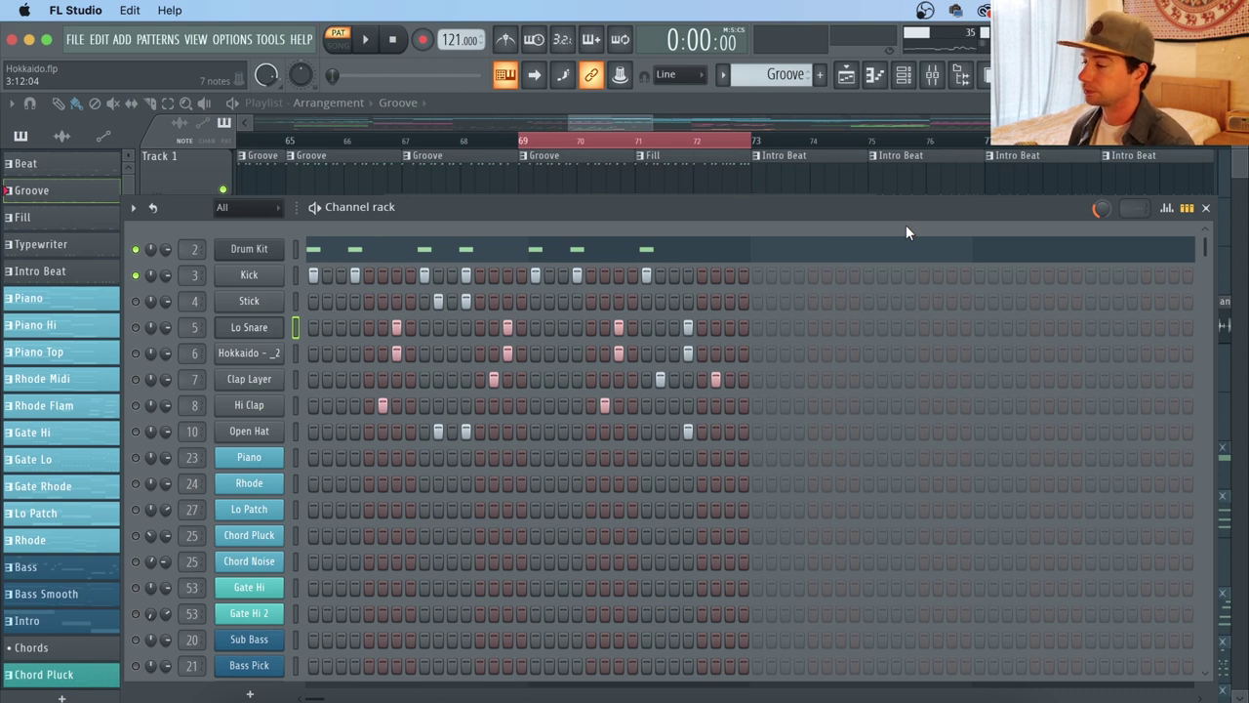
Step: Unmute the Stick, Lo Snare and Hokkaido - _2 channels, and audition the Hokkaido - _2 sample
click(136, 327)
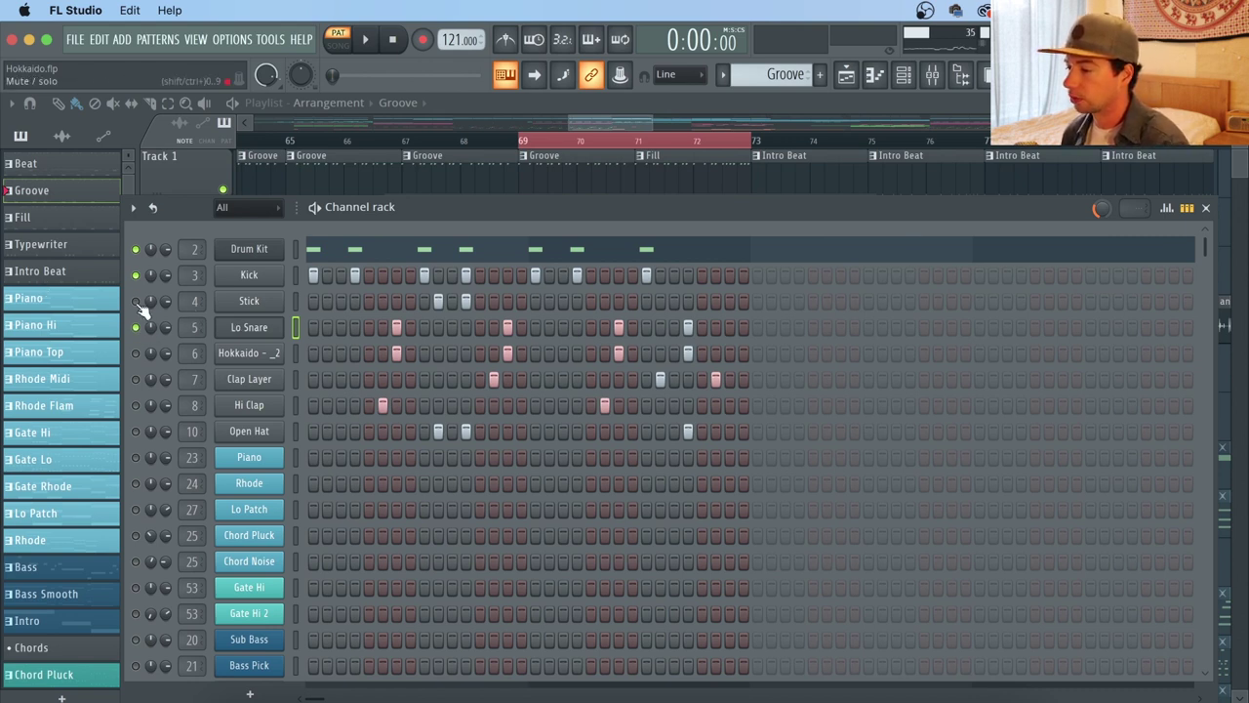
click(136, 354)
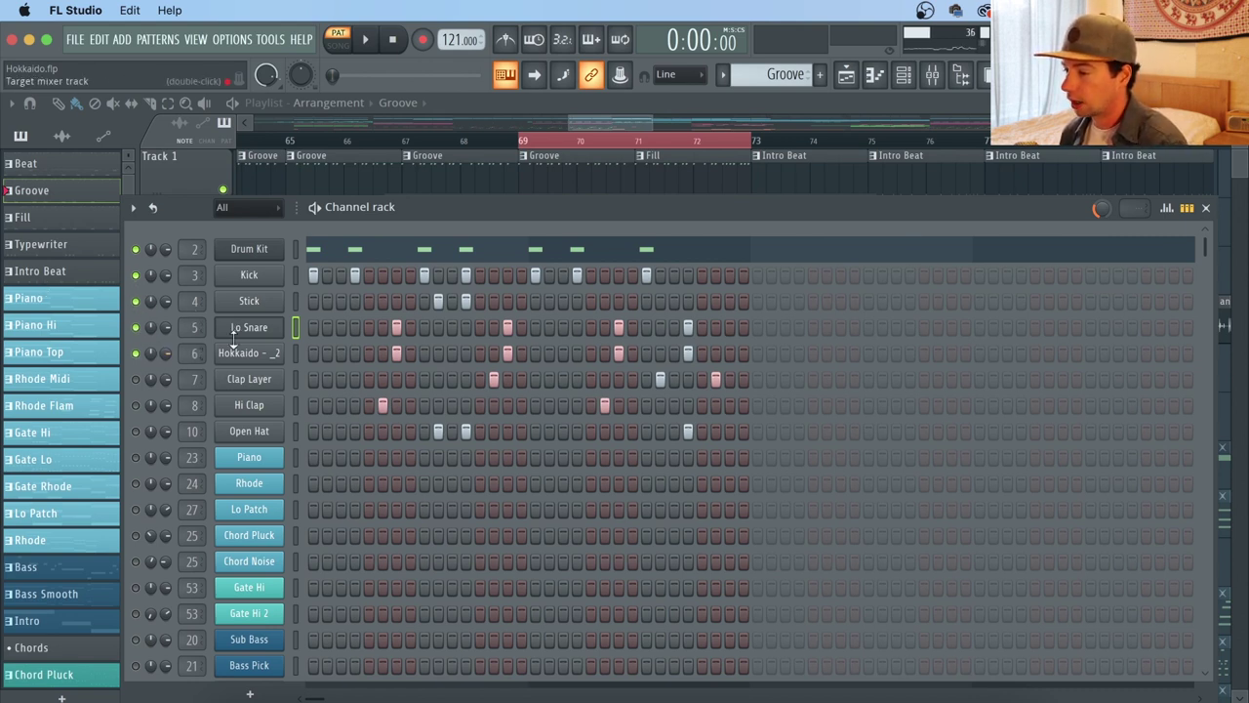
click(251, 354)
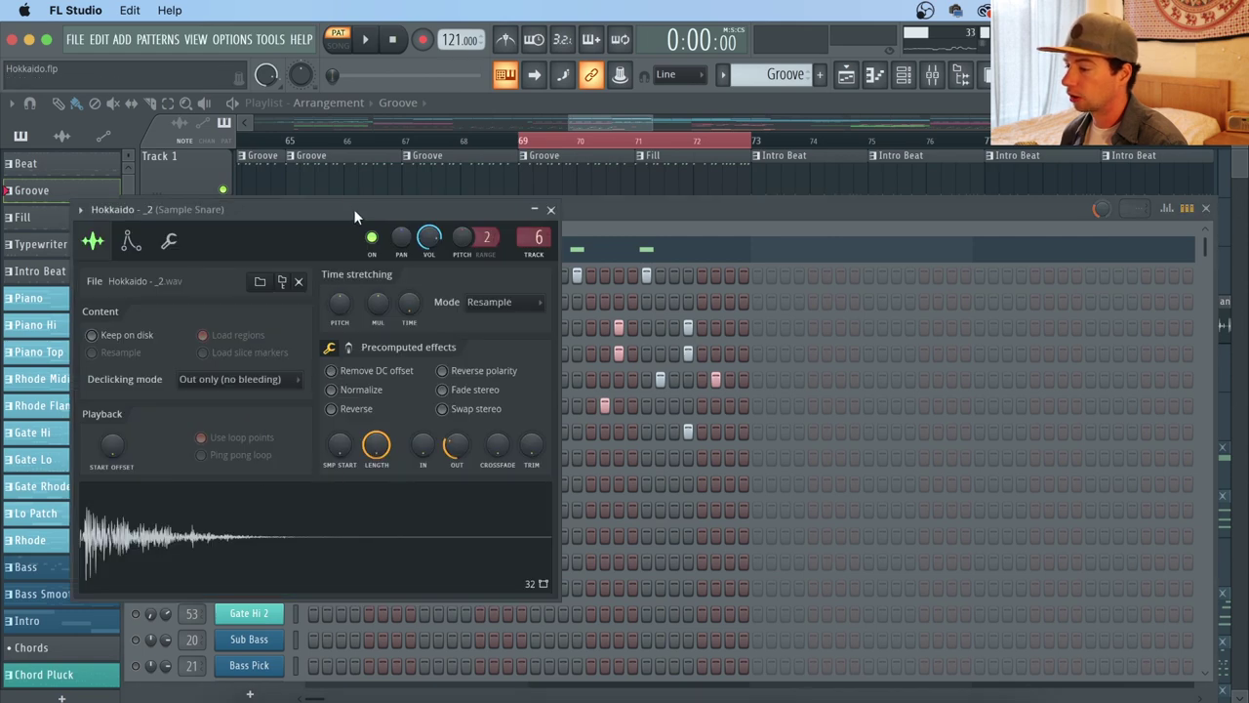
drag(354, 212, 421, 212)
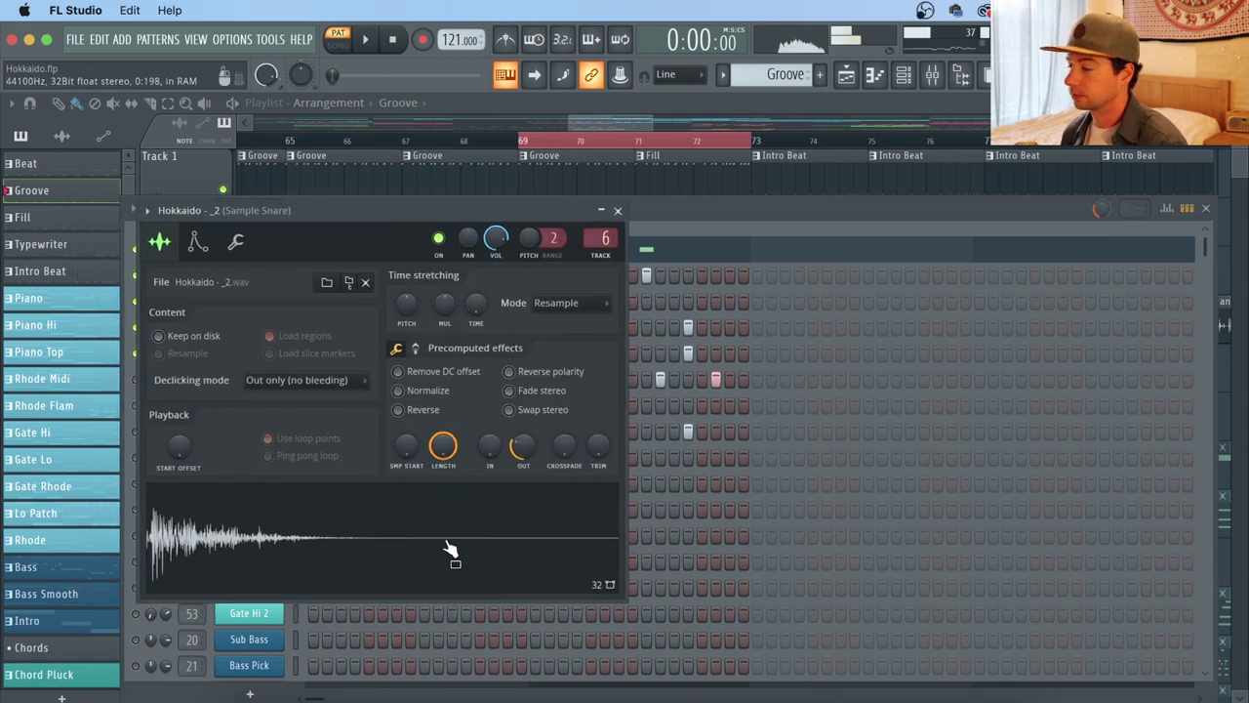
click(715, 206)
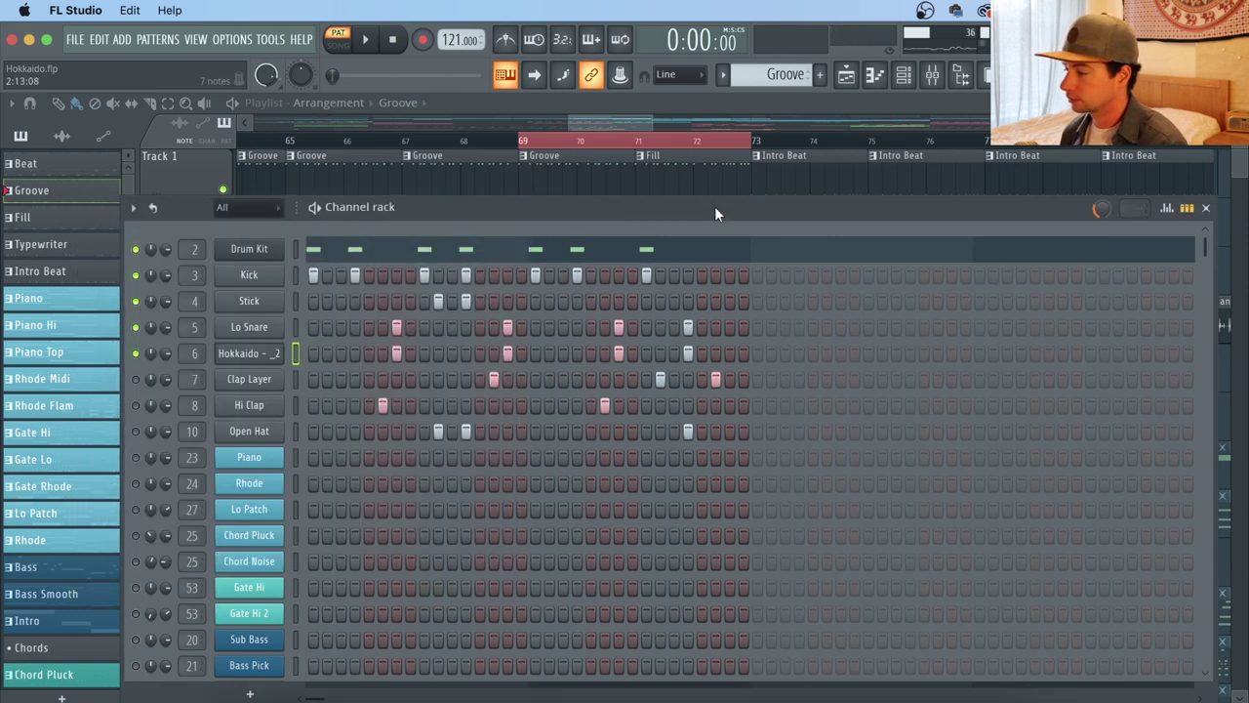
Step: Audition the samples of the Clap Layer, Hi Clap and Open Hat channels
click(265, 379)
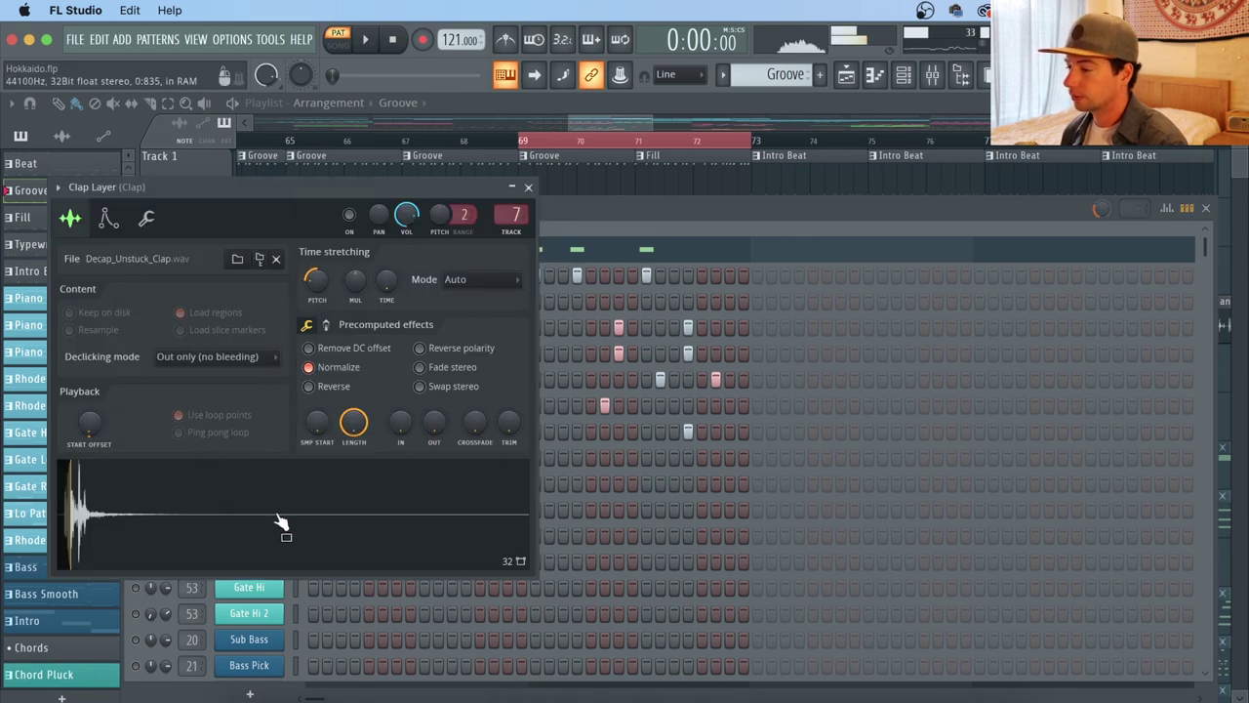
click(606, 218)
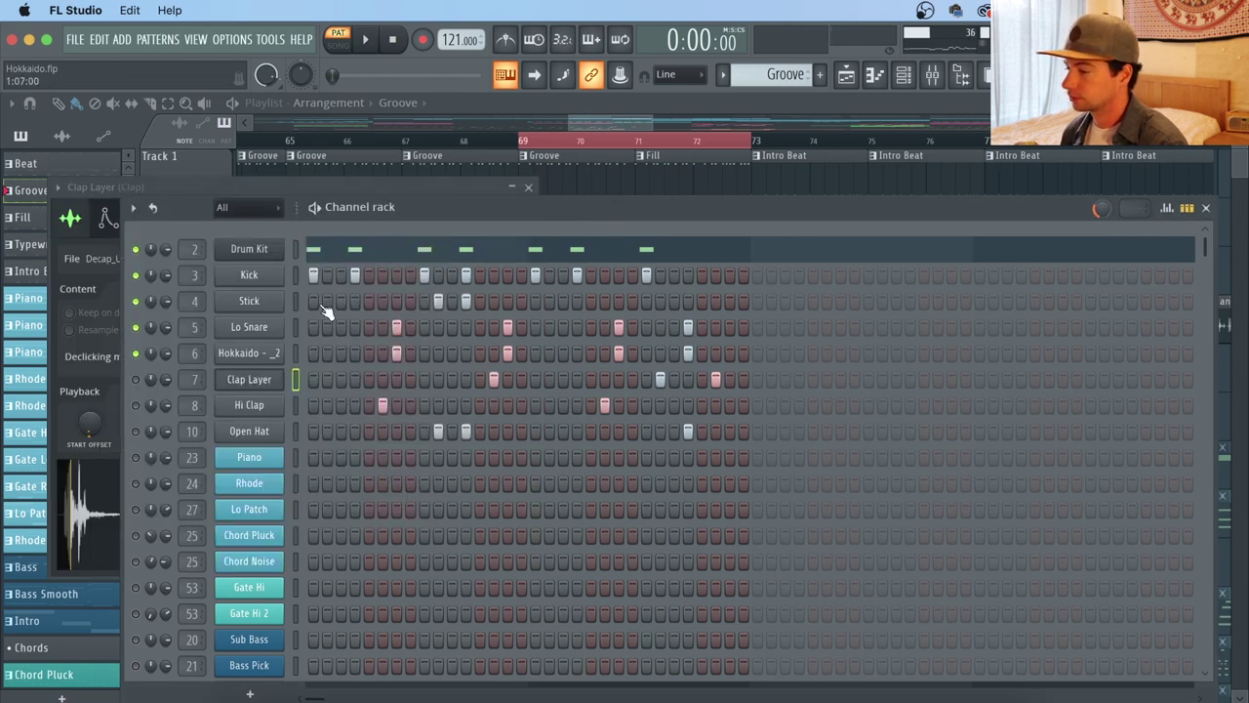
click(250, 405)
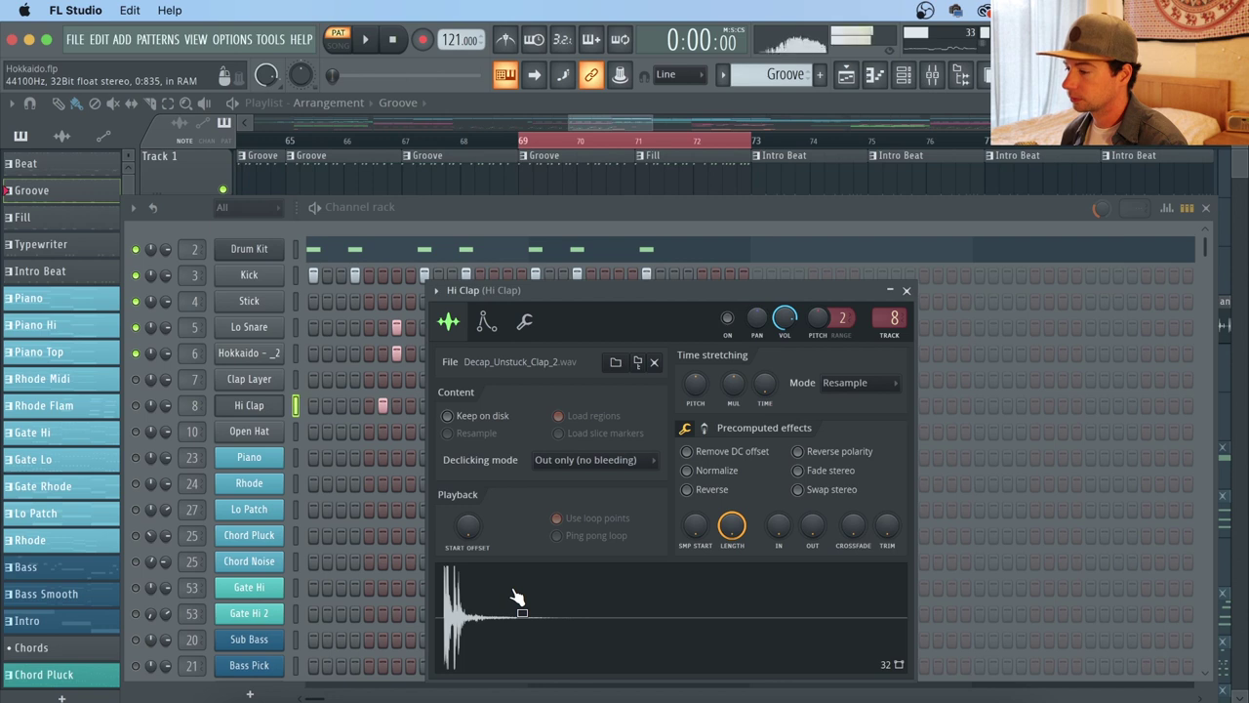
click(467, 208)
click(270, 430)
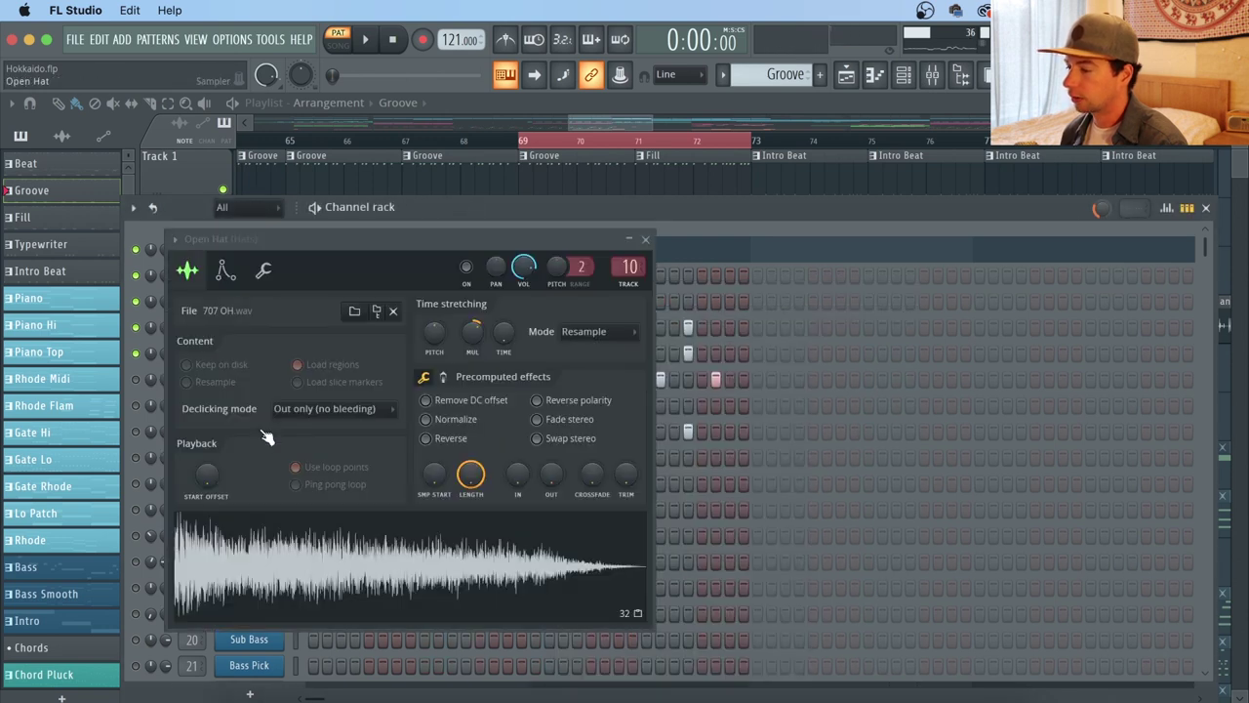
click(407, 585)
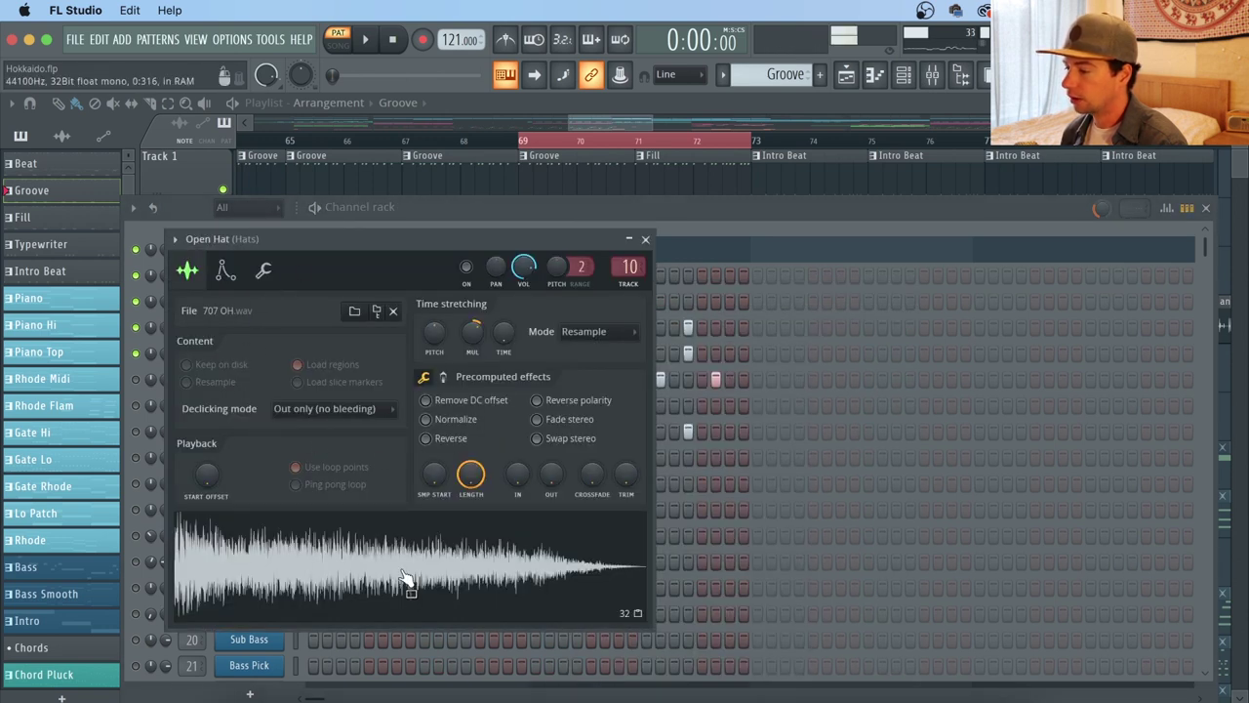
click(746, 231)
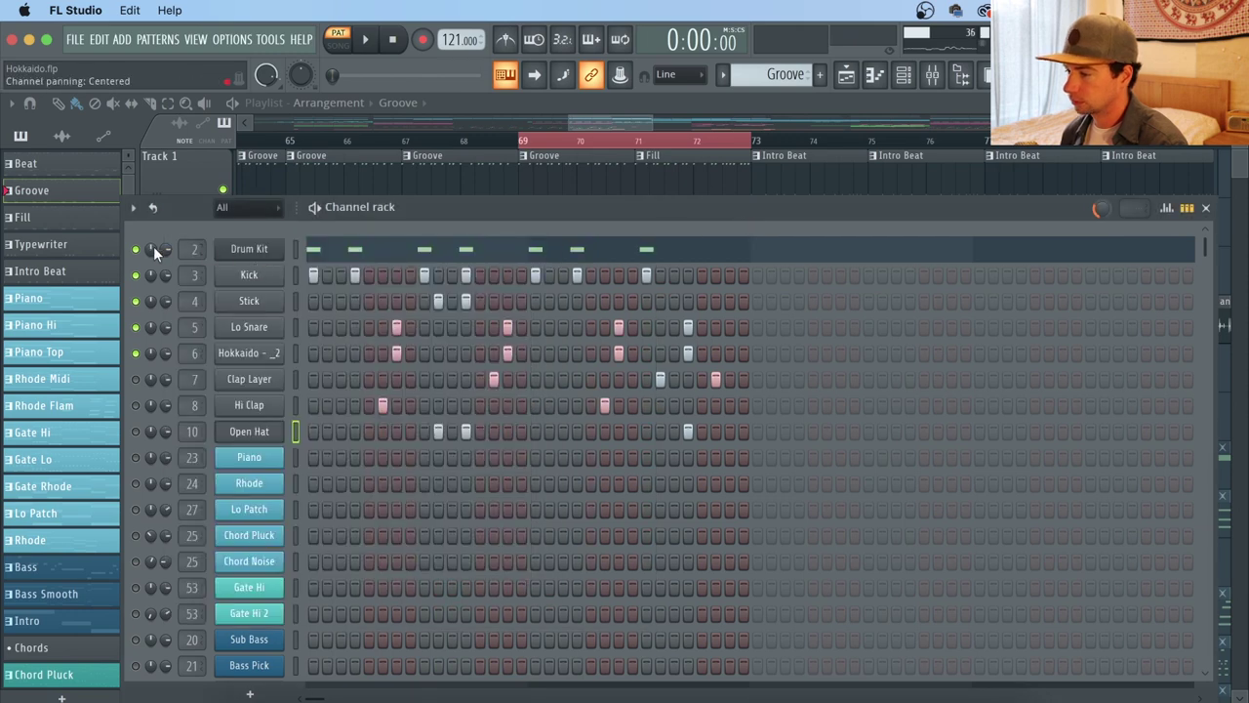
Step: Toggle solo on the Drum Kit channel on and off so that all channels in the Channel rack are unmuted
right_click(138, 249)
click(157, 262)
right_click(137, 249)
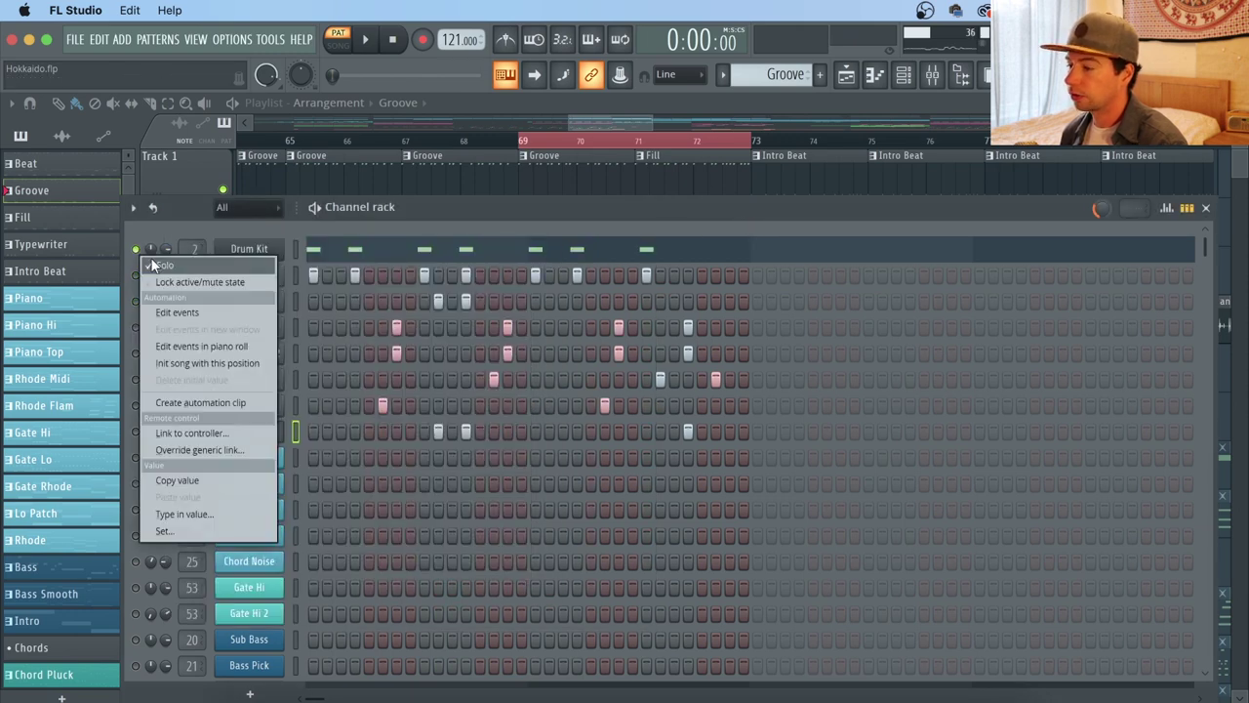
click(153, 262)
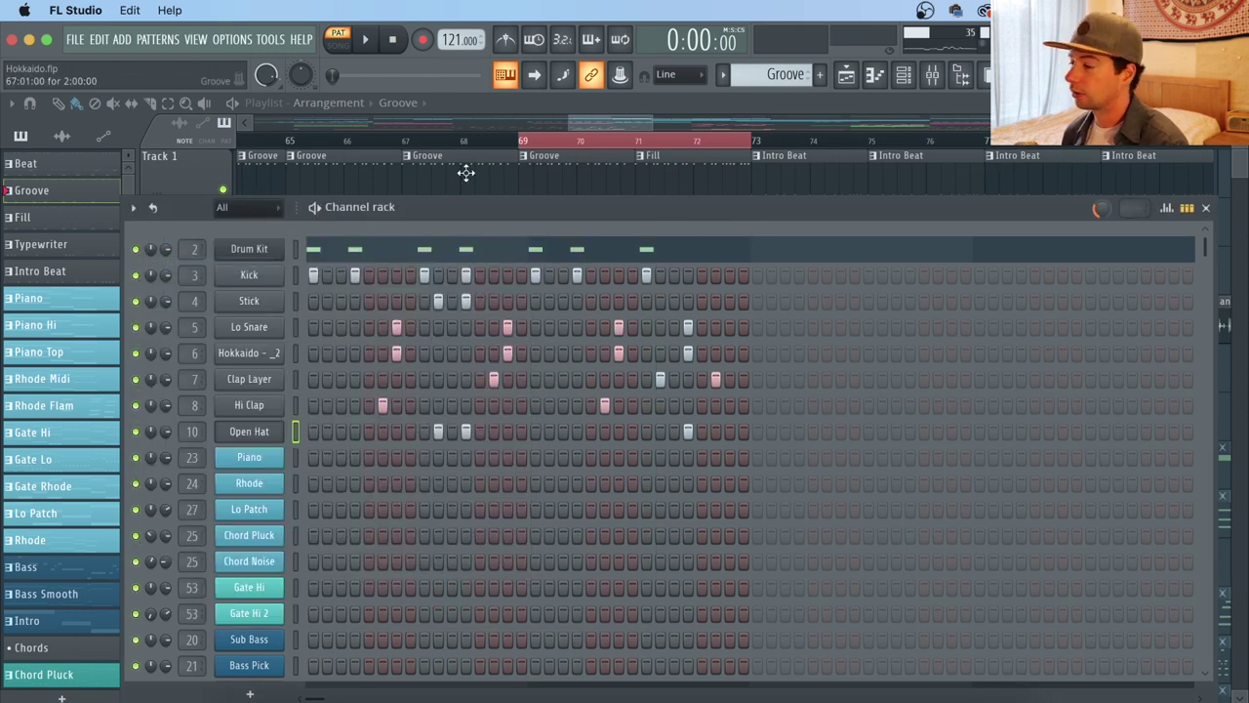
Step: Solo Track 2 in the Playlist and play its Hat Loop clips from bar 69 in song mode
click(597, 119)
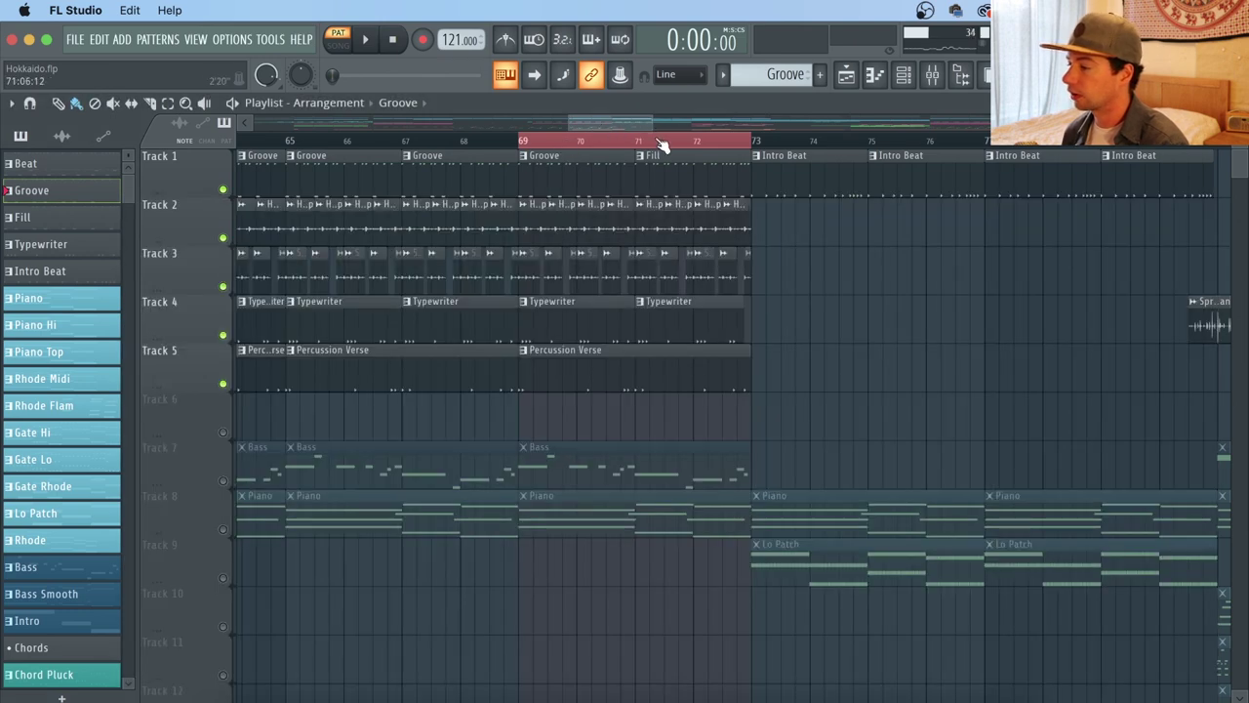
scroll(661, 143, up, 3)
scroll(661, 143, down, 1)
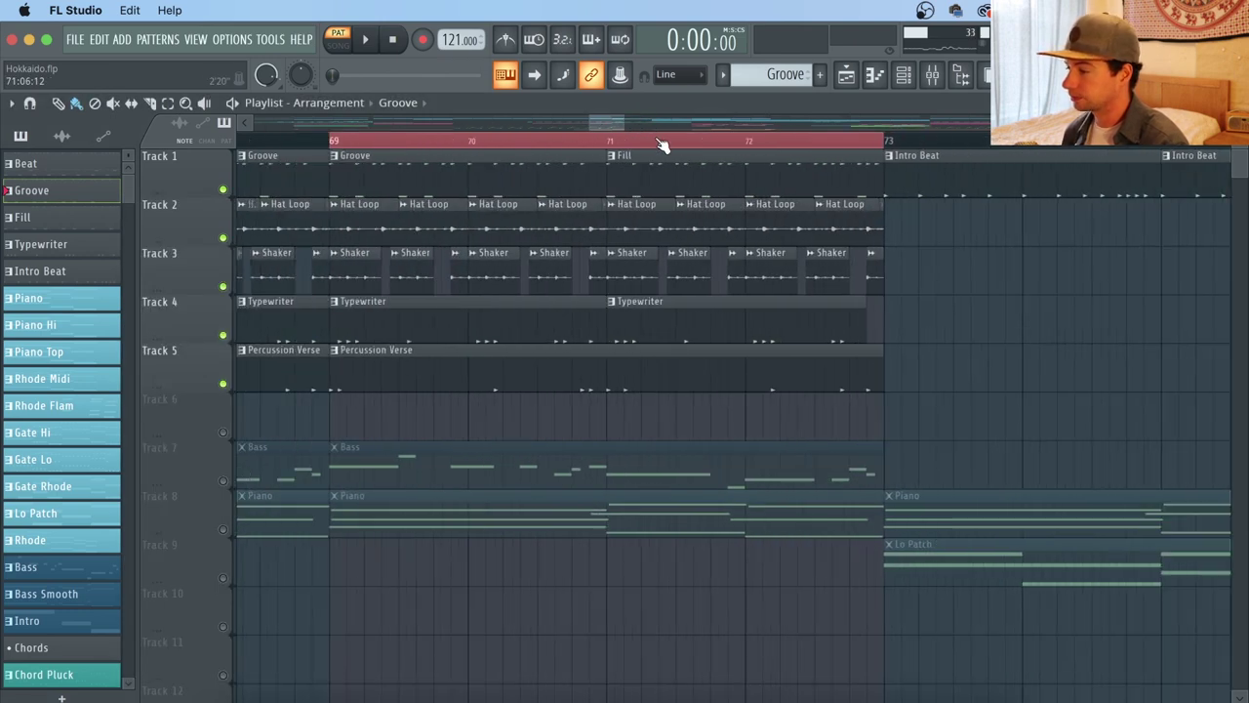
right_click(223, 240)
click(335, 145)
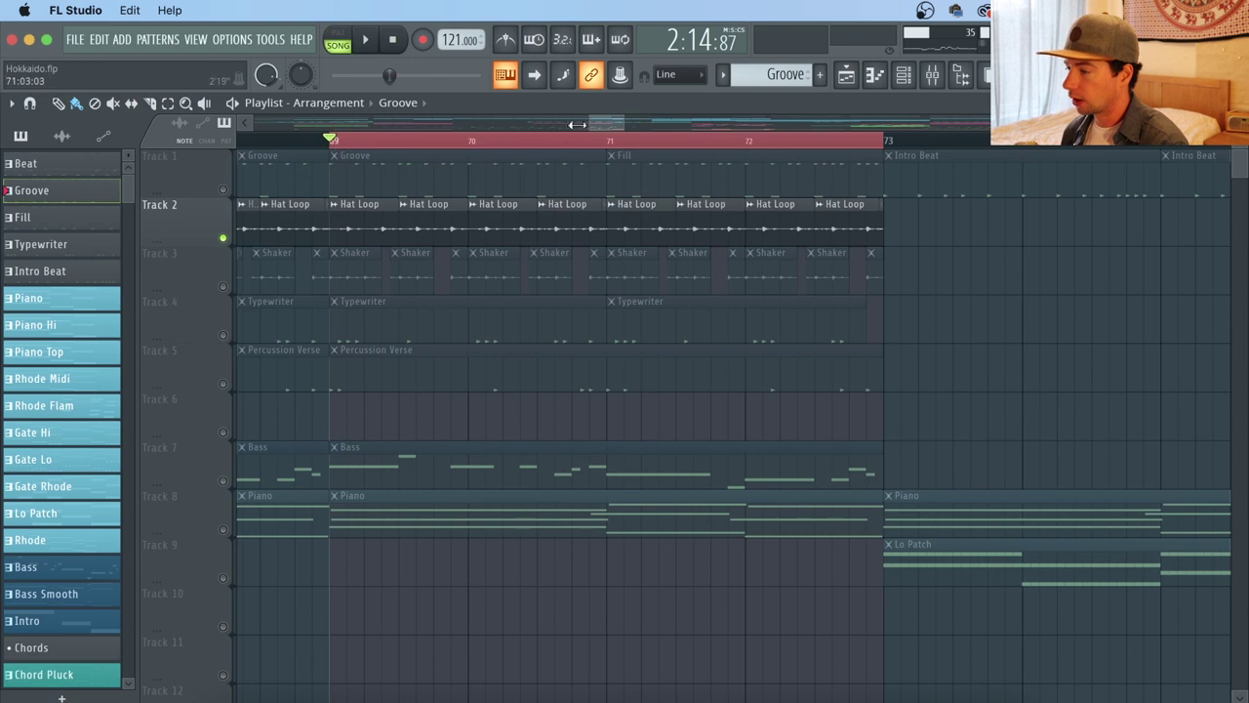
key(space)
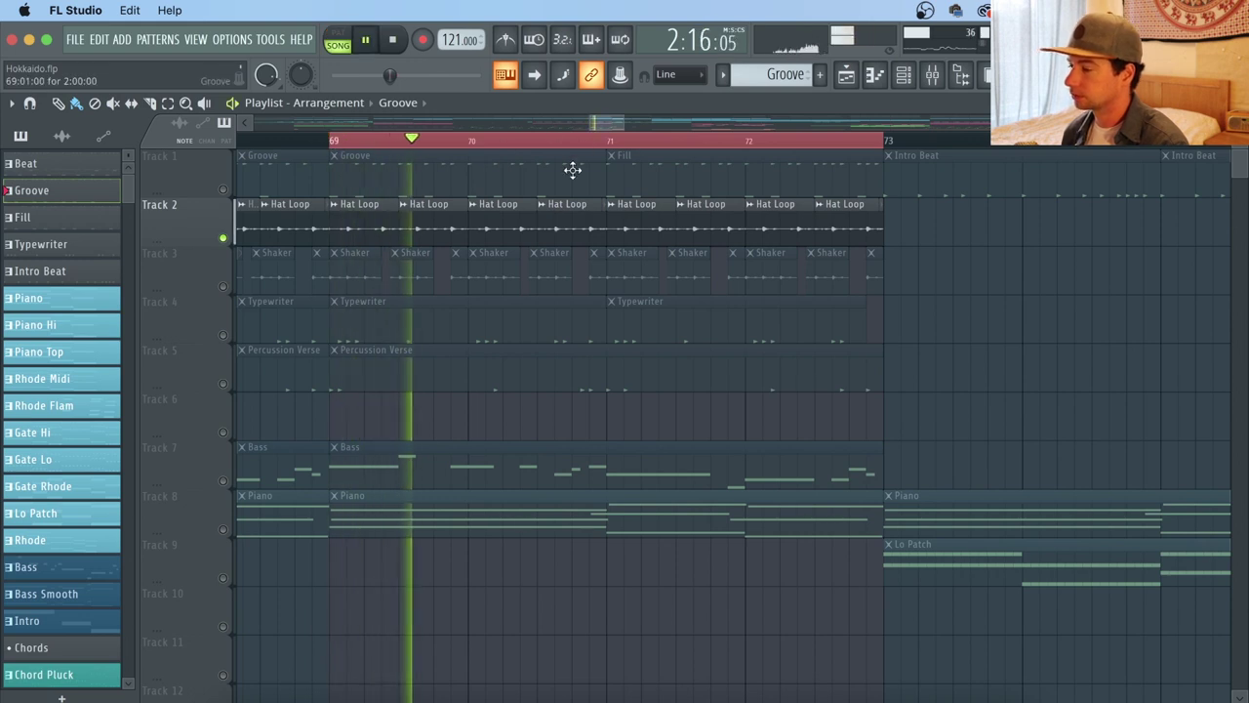
key(space)
Step: Open the Hat Loop clip's sample settings and reposition the window over the Playlist to examine its waveform
double_click(502, 207)
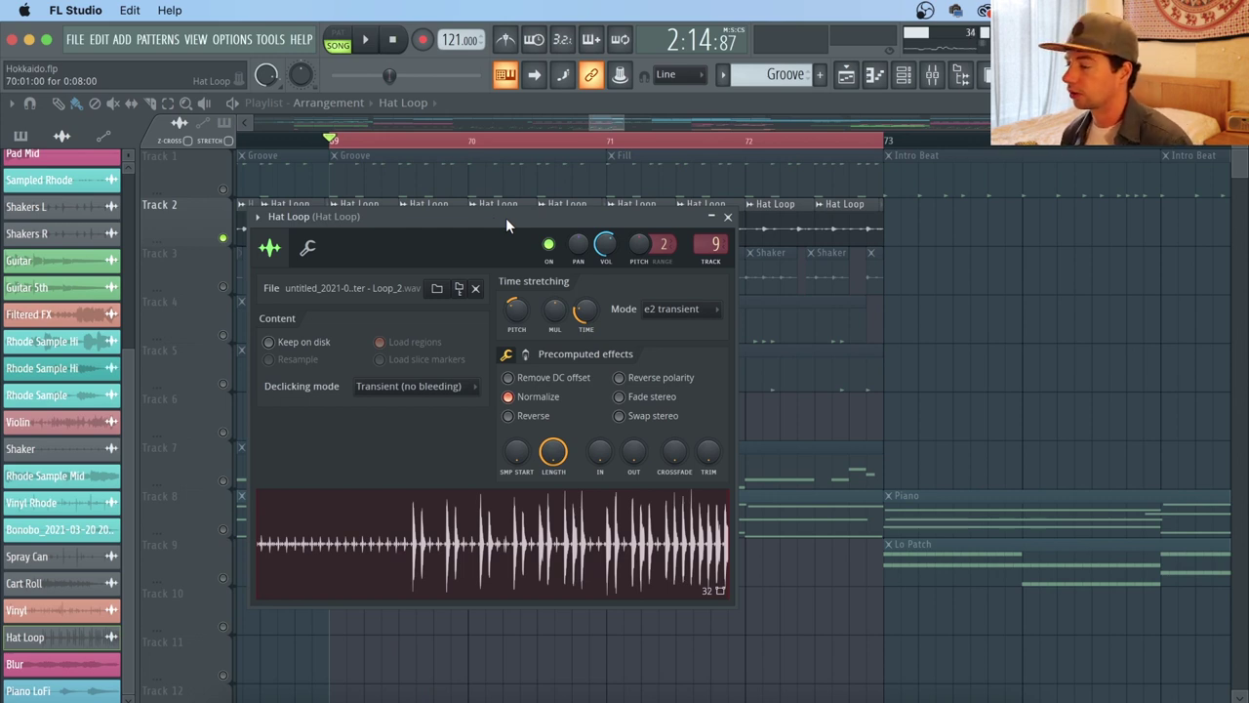
drag(505, 224, 553, 209)
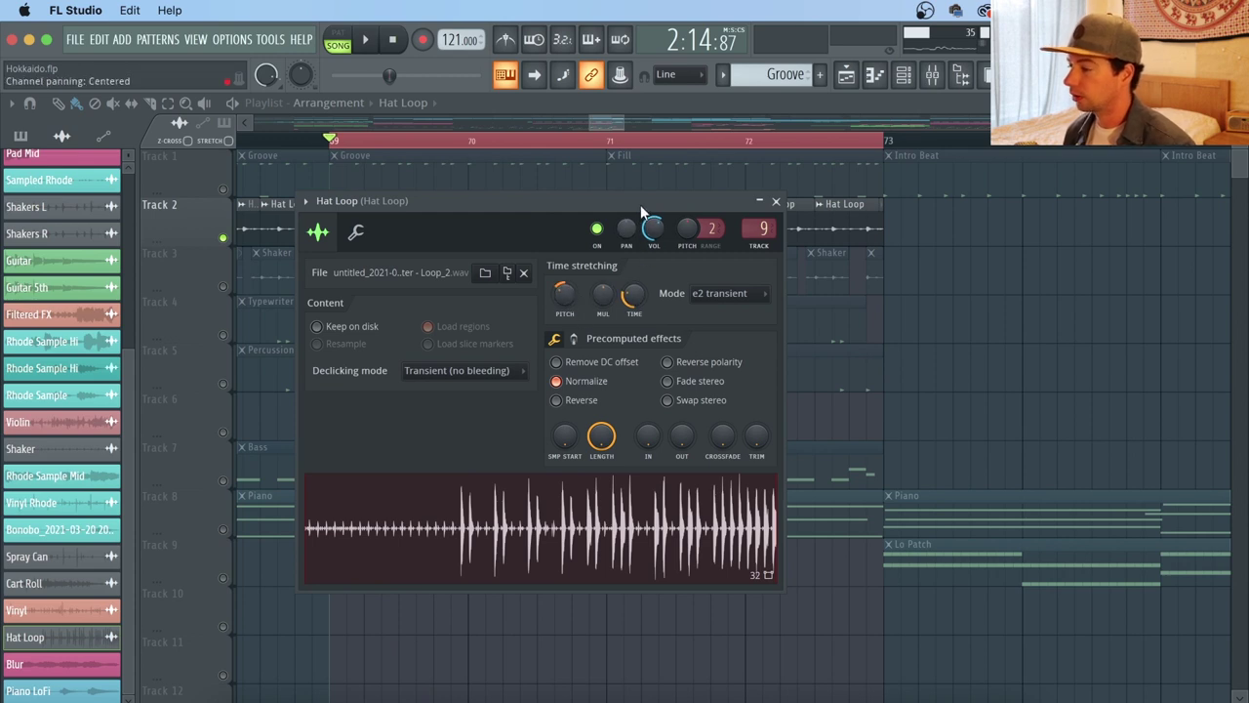
drag(640, 202, 650, 200)
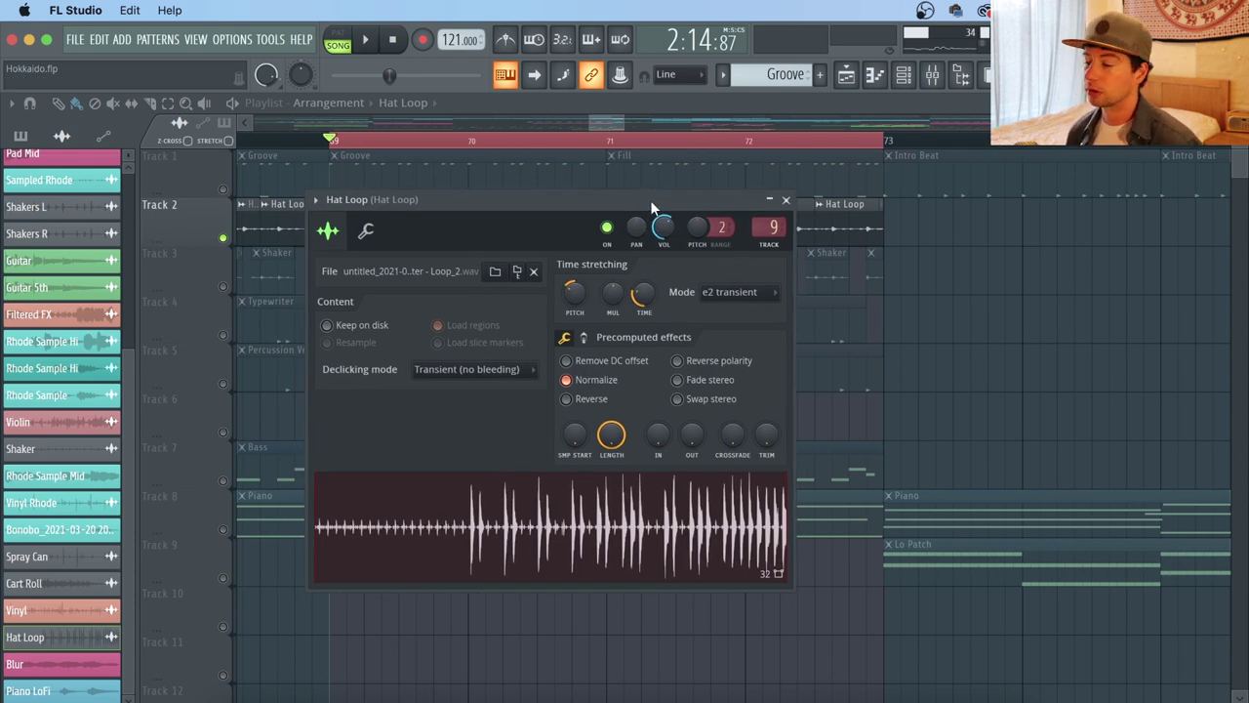
Step: Close the Hat Loop sample settings, then solo Track 3 in the Playlist and play its Shaker clips from bar 69
drag(633, 203, 641, 198)
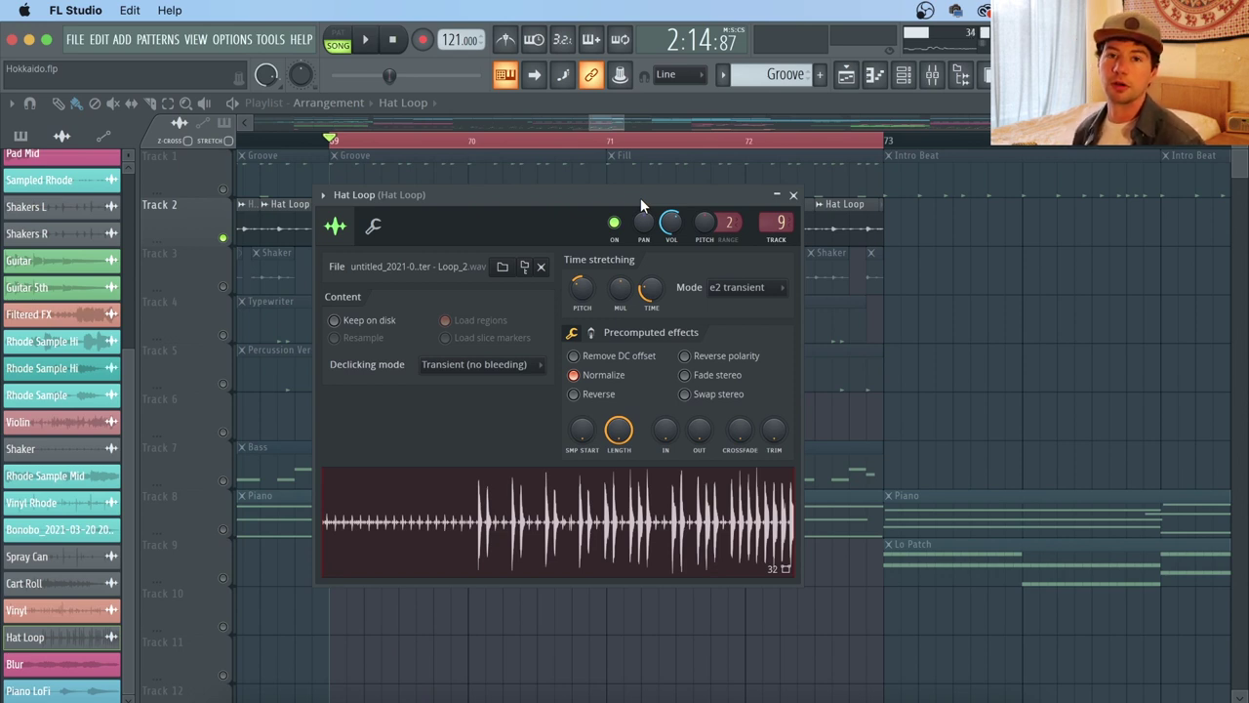
click(793, 196)
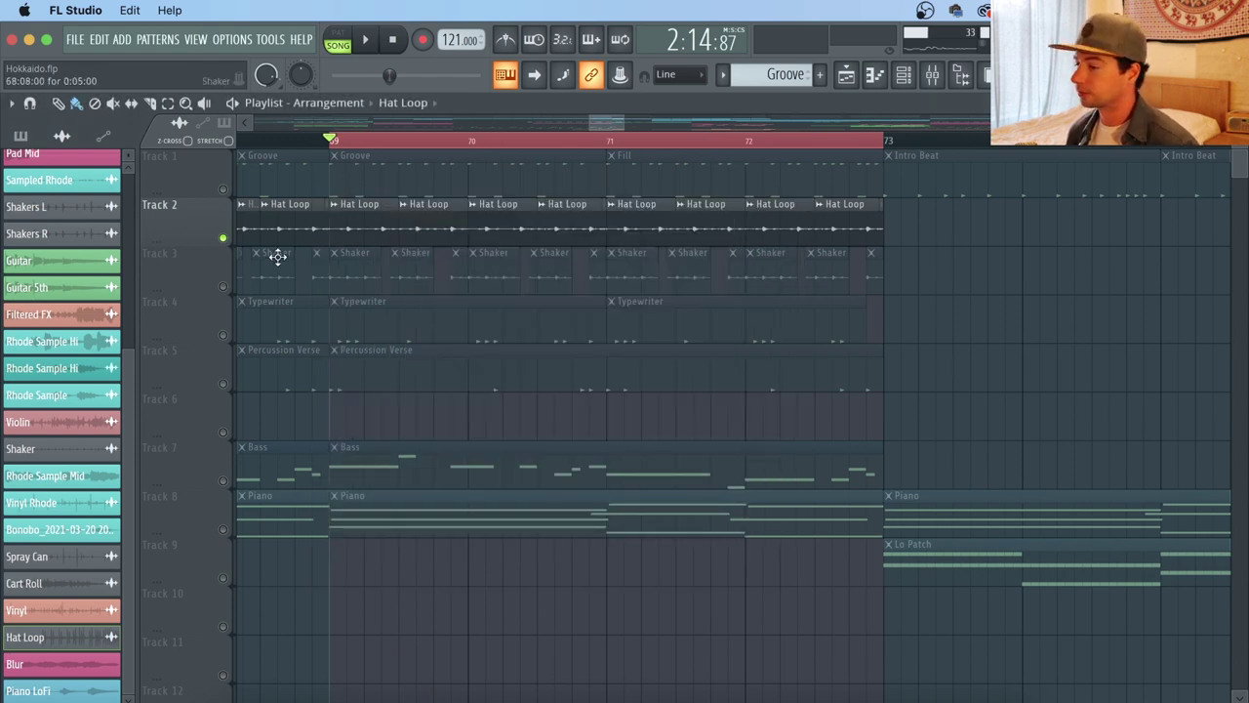
right_click(224, 287)
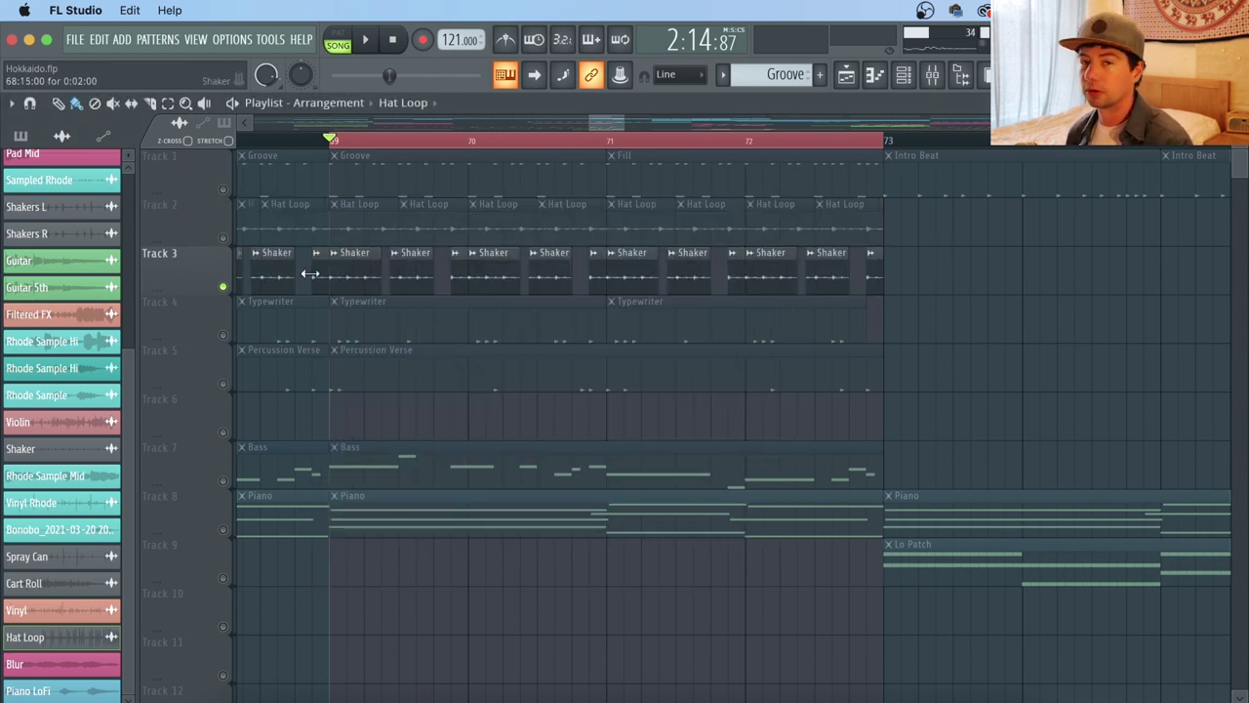
key(space)
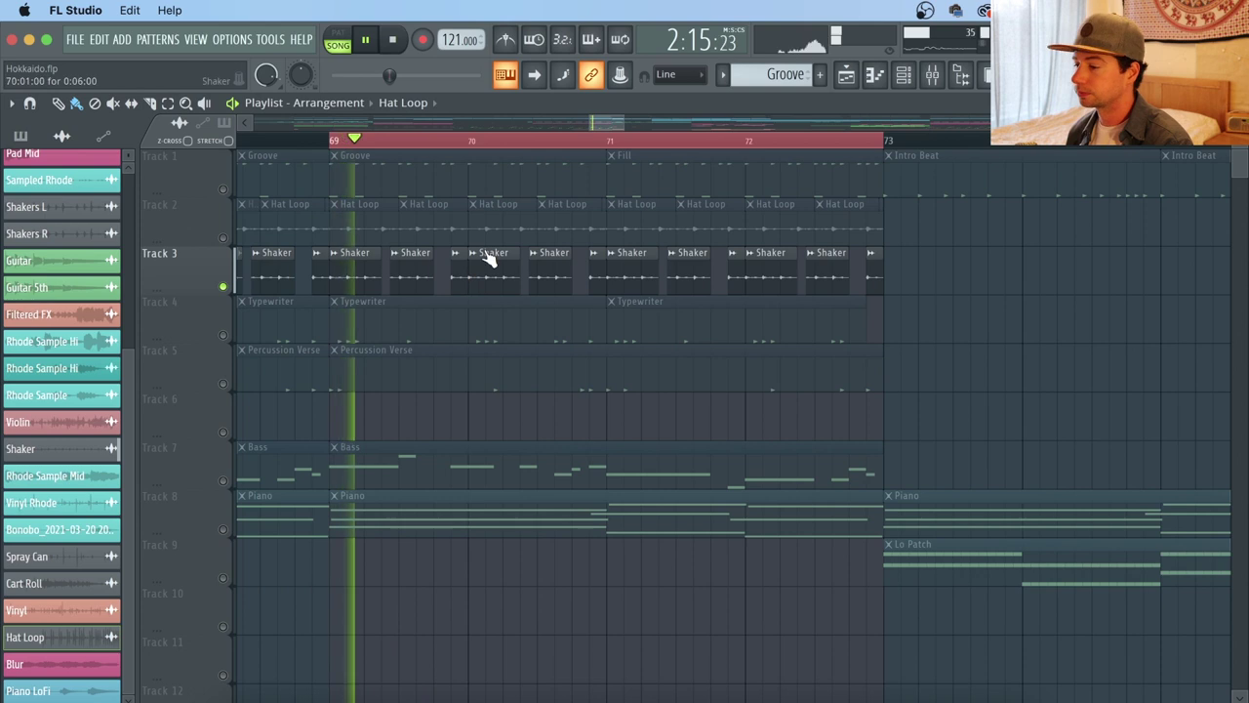
Step: Unmute Track 2 and Track 1 and play the Groove pattern together with the Hat Loop and Shaker clips
click(223, 238)
key(space)
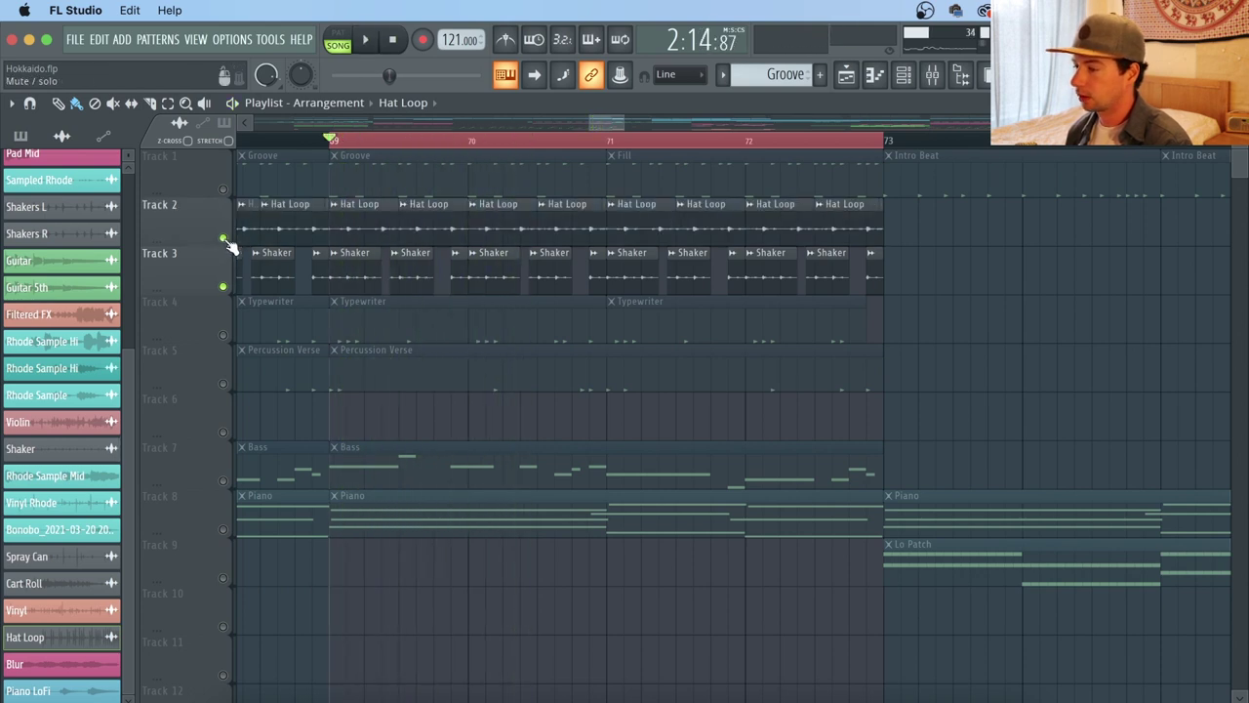
click(224, 189)
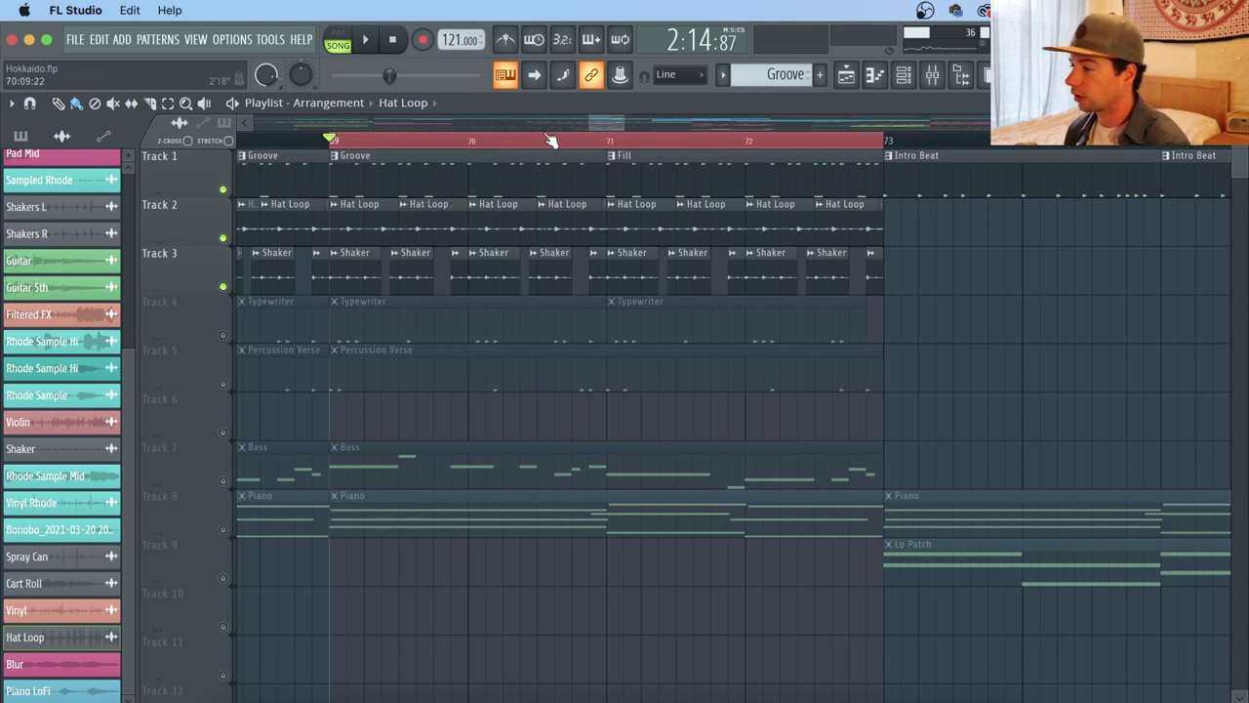
key(space)
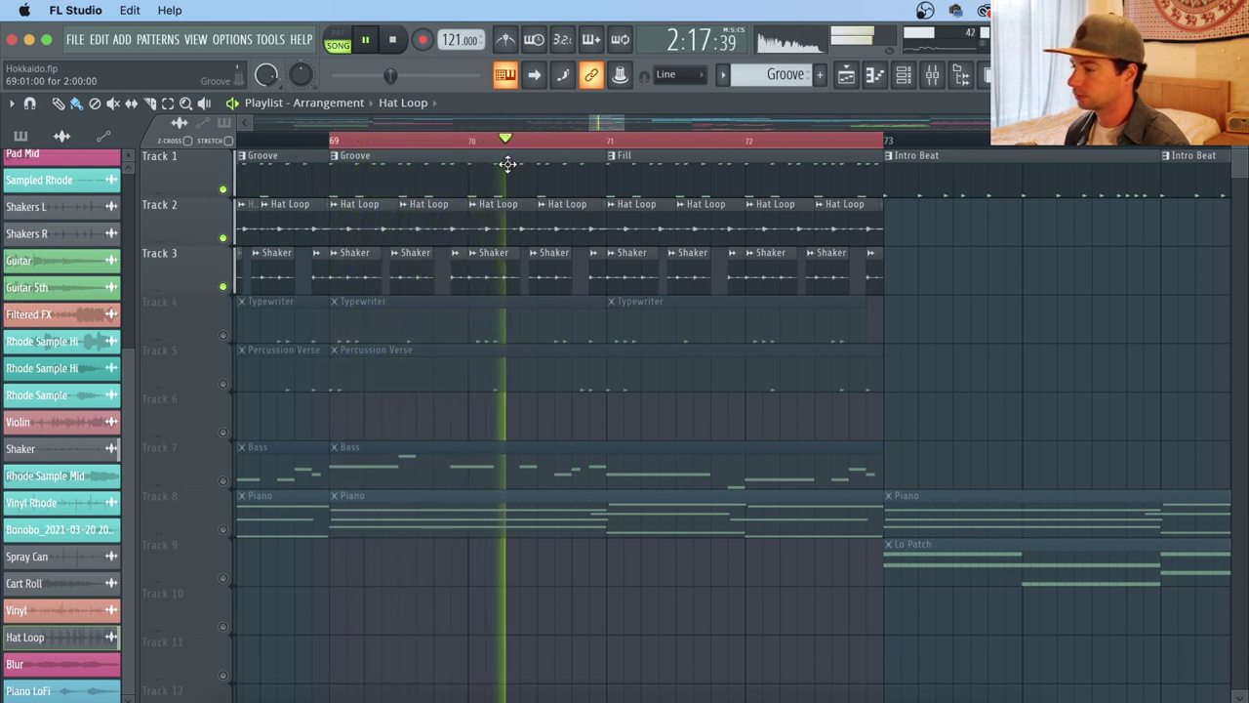
key(space)
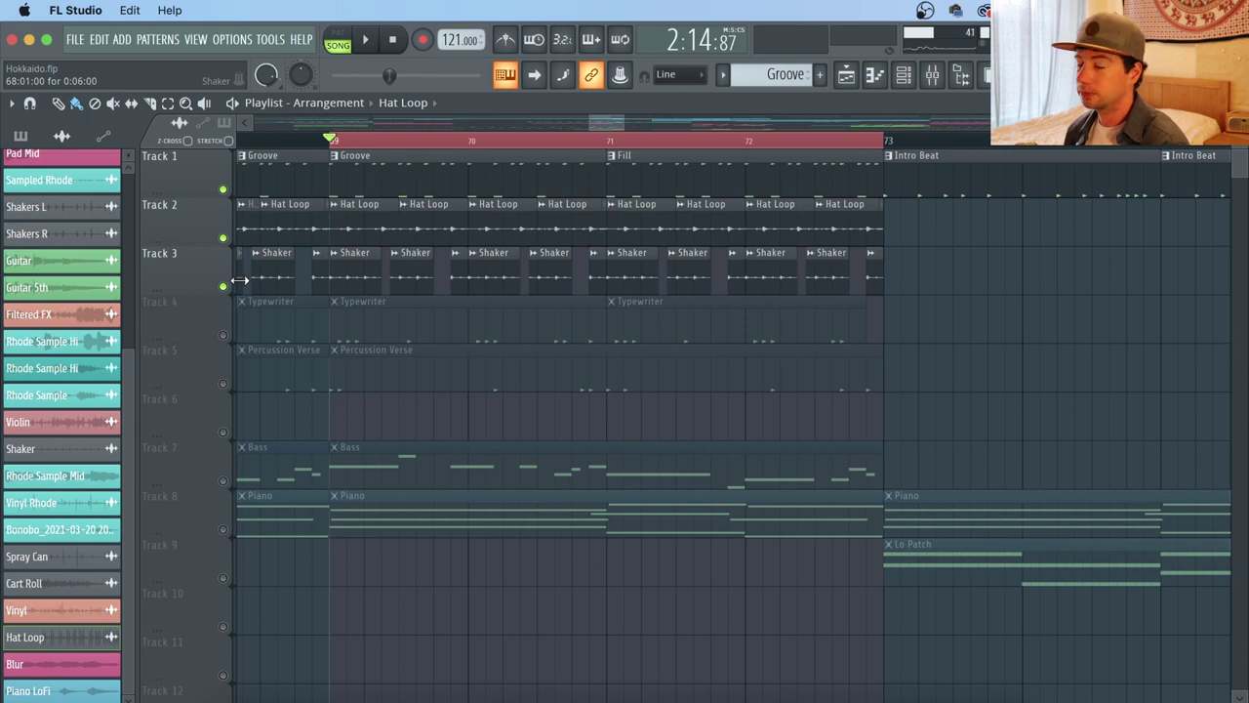
Step: Solo Track 4 in the Playlist and show the Typewriter pattern's Type Hat and Return steps in the Channel rack
right_click(224, 336)
double_click(406, 322)
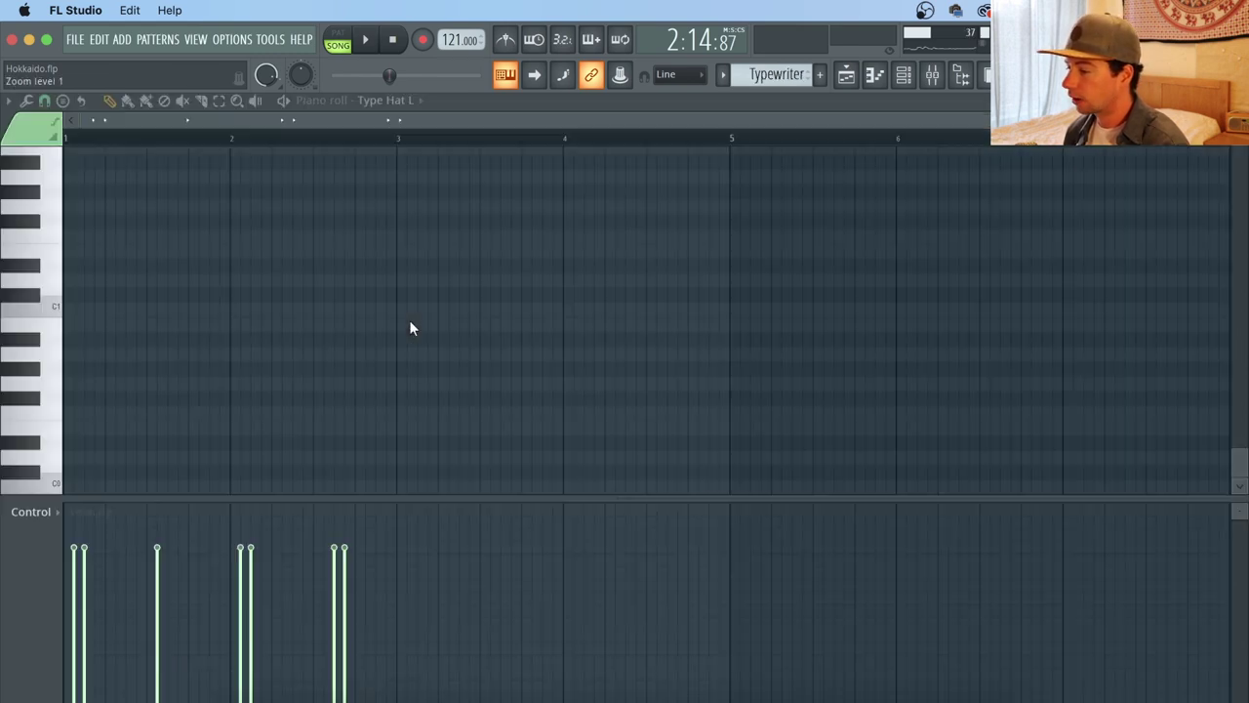
click(852, 77)
click(906, 78)
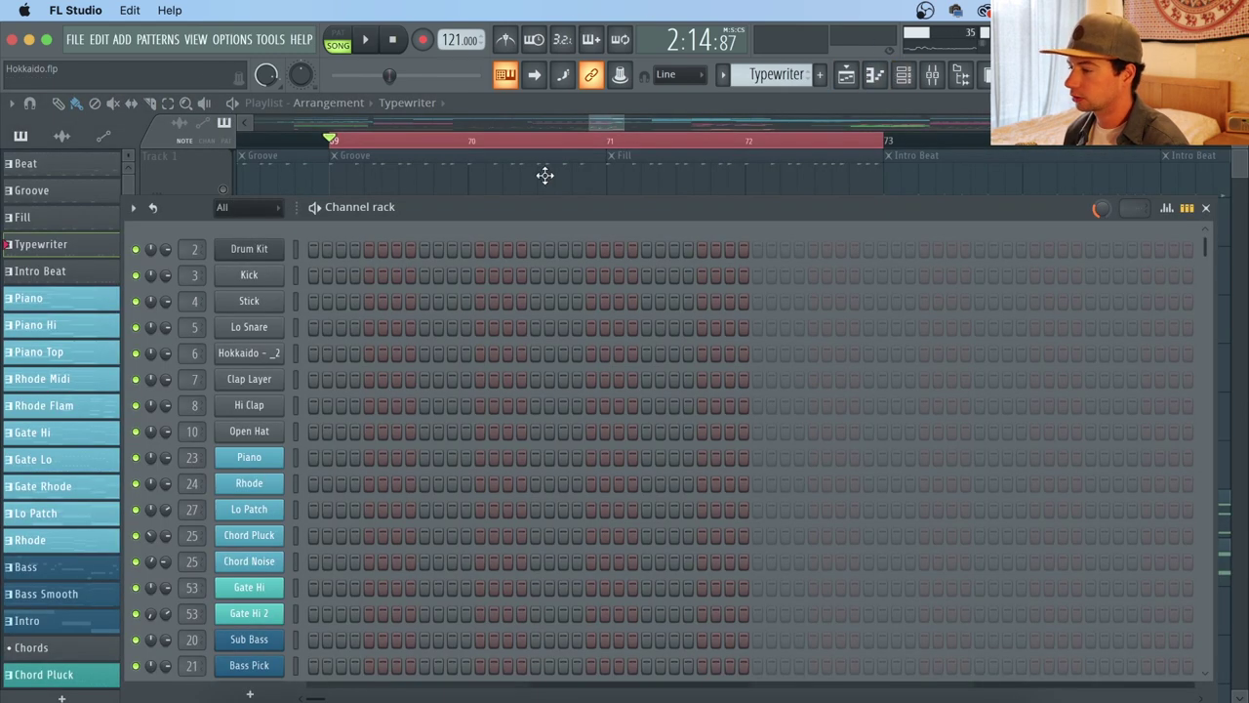
scroll(458, 278, down, 6)
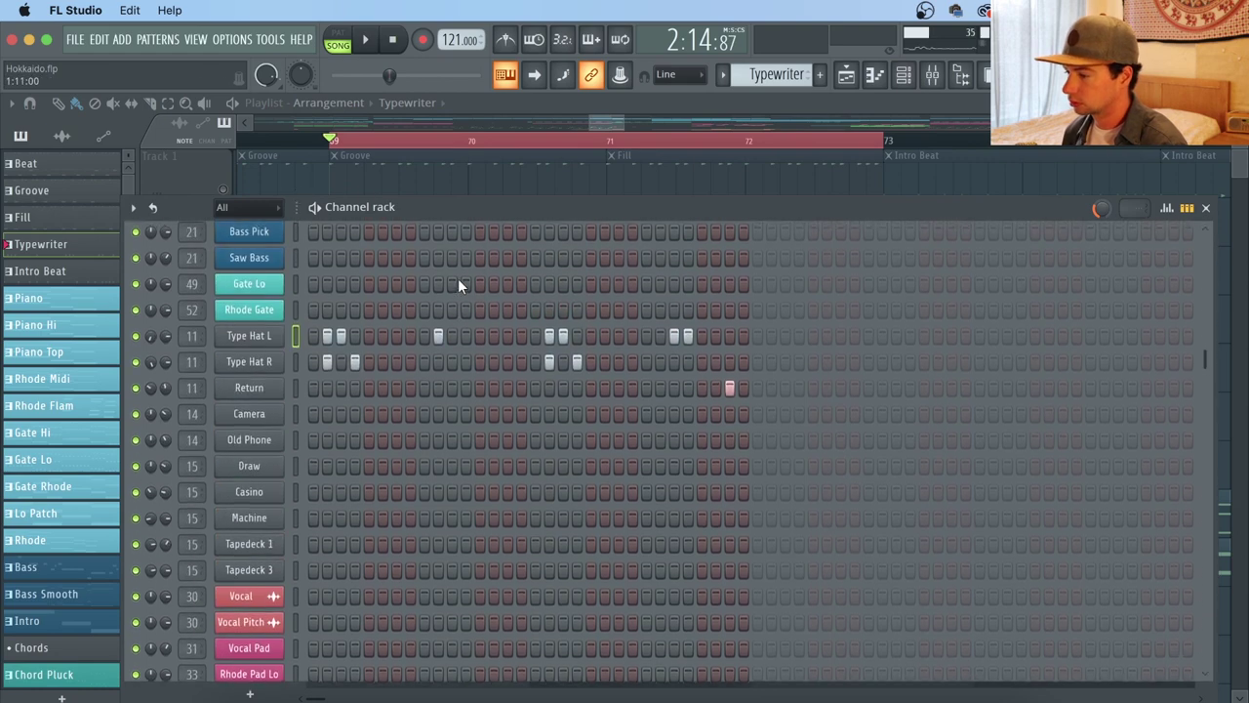
Step: Audition the samples of the Type Hat L, Type Hat R and Return channels
click(282, 336)
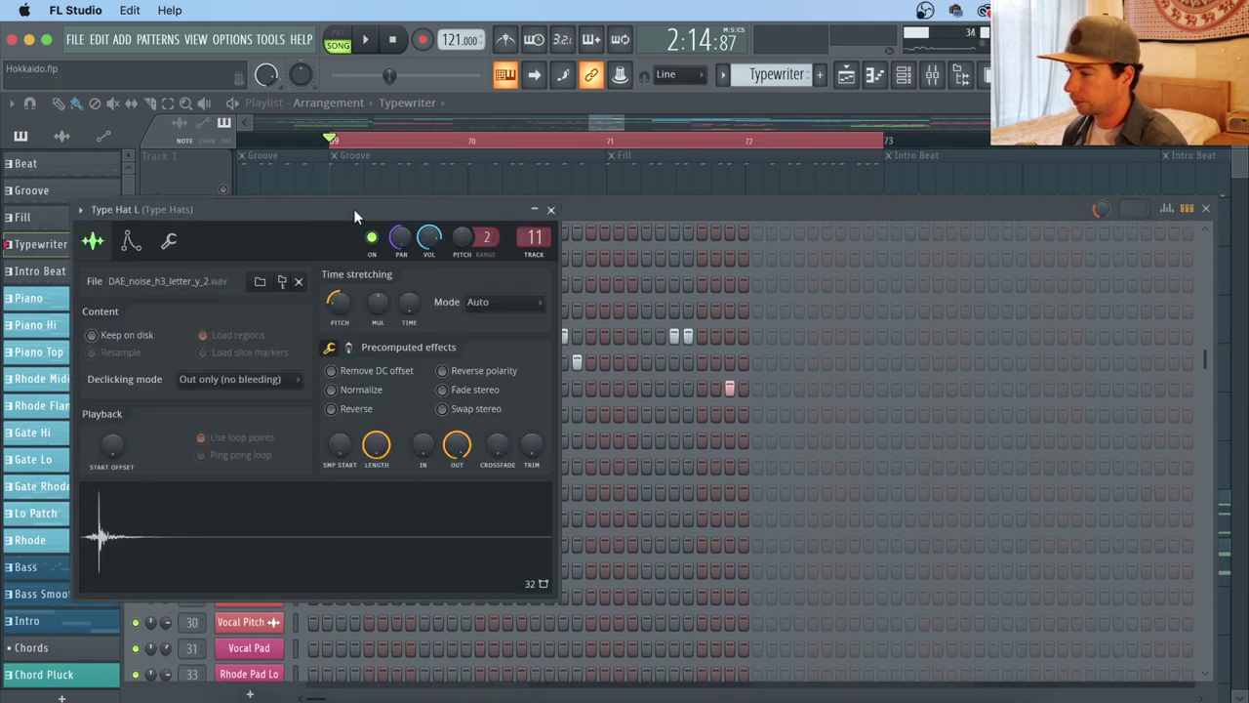
drag(353, 208, 632, 196)
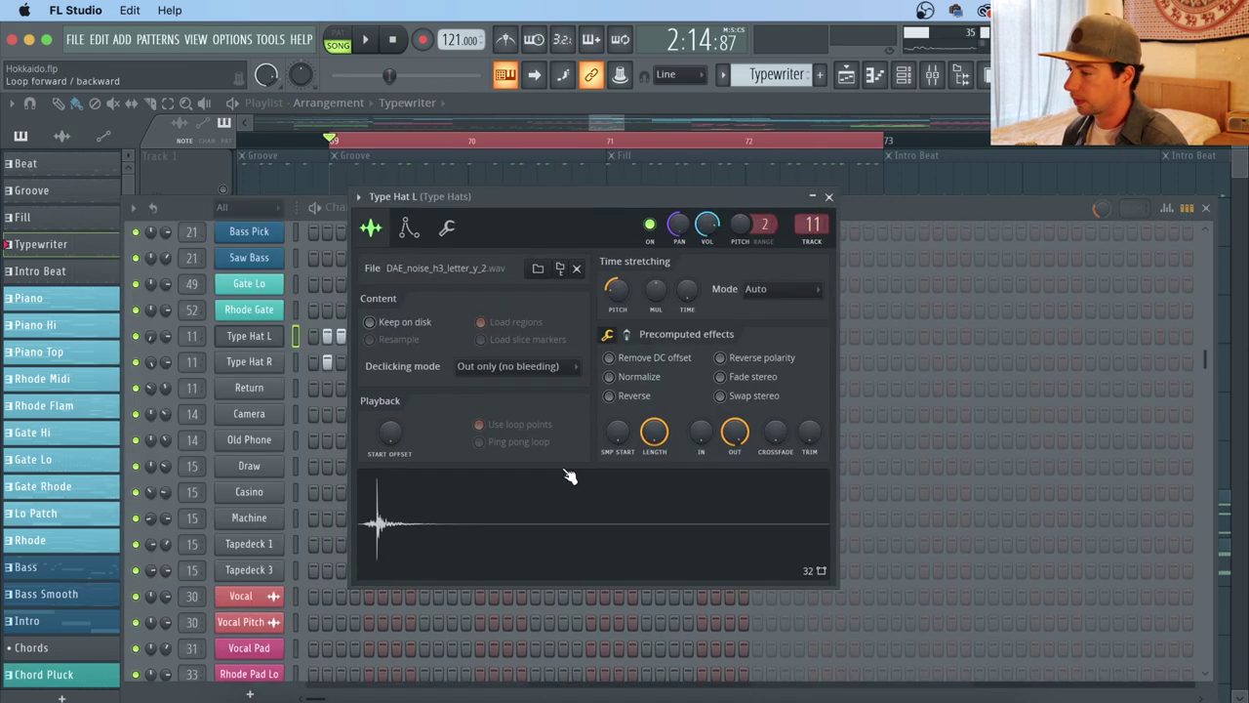
click(238, 362)
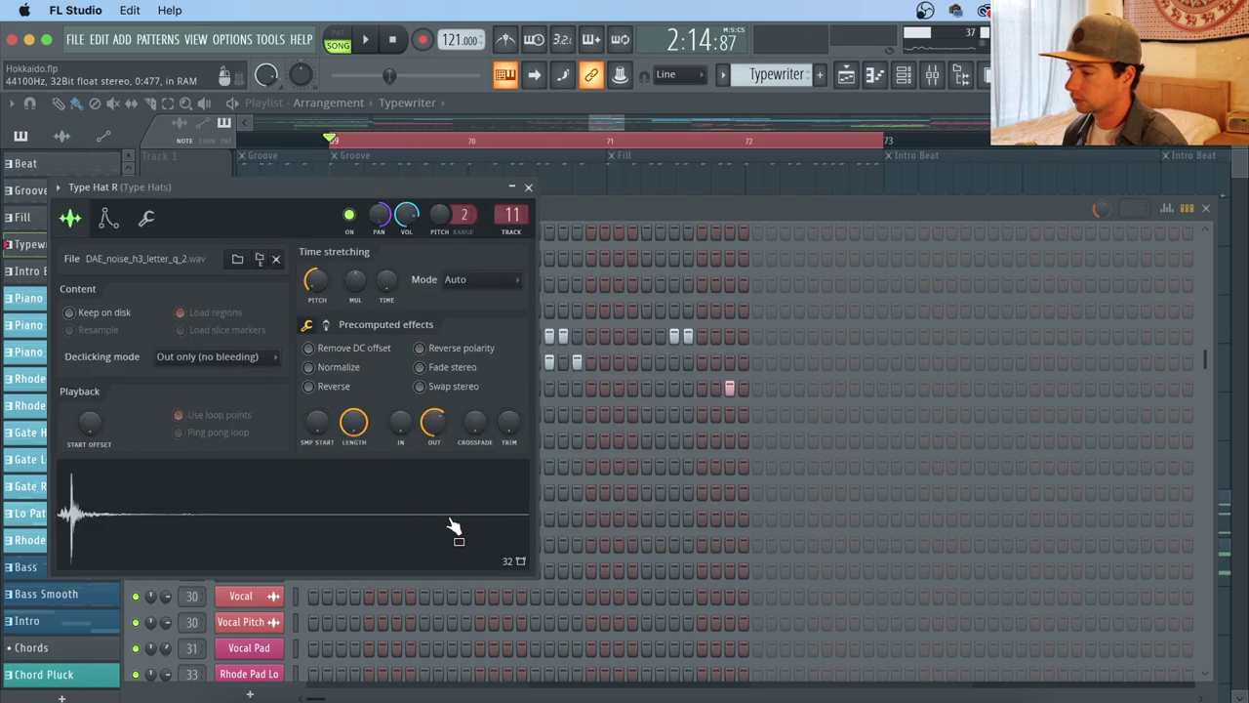
click(640, 212)
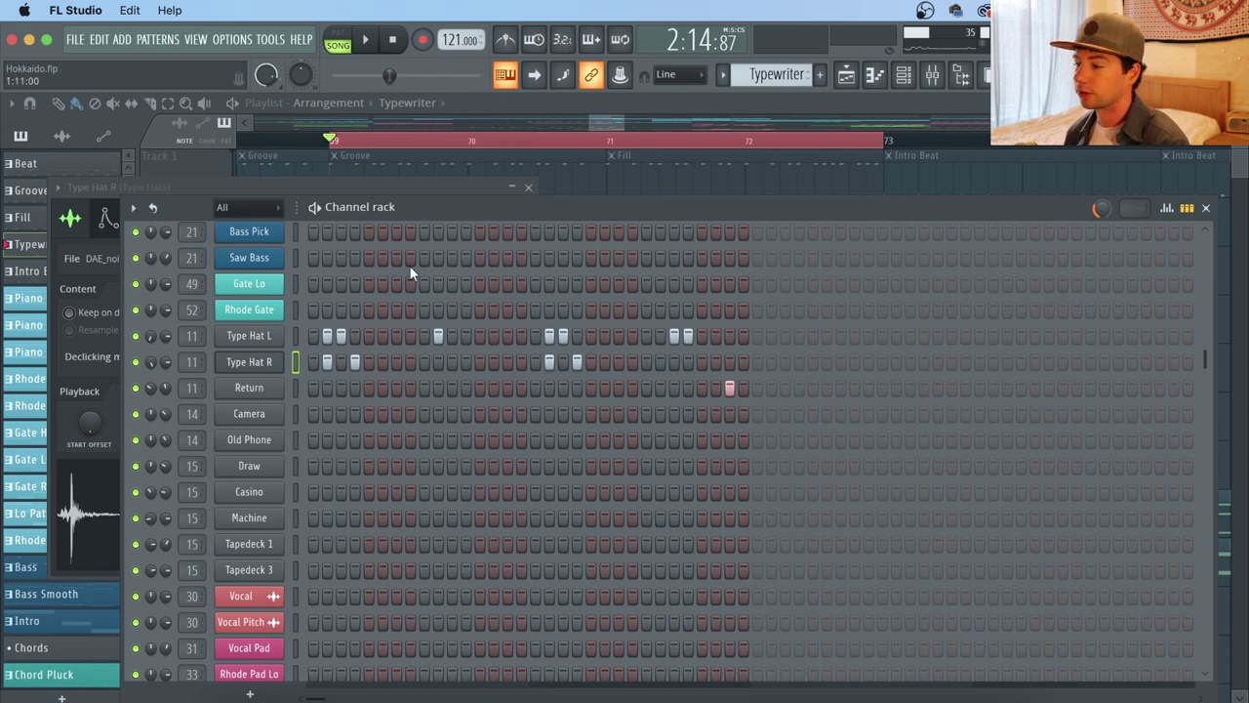
click(256, 390)
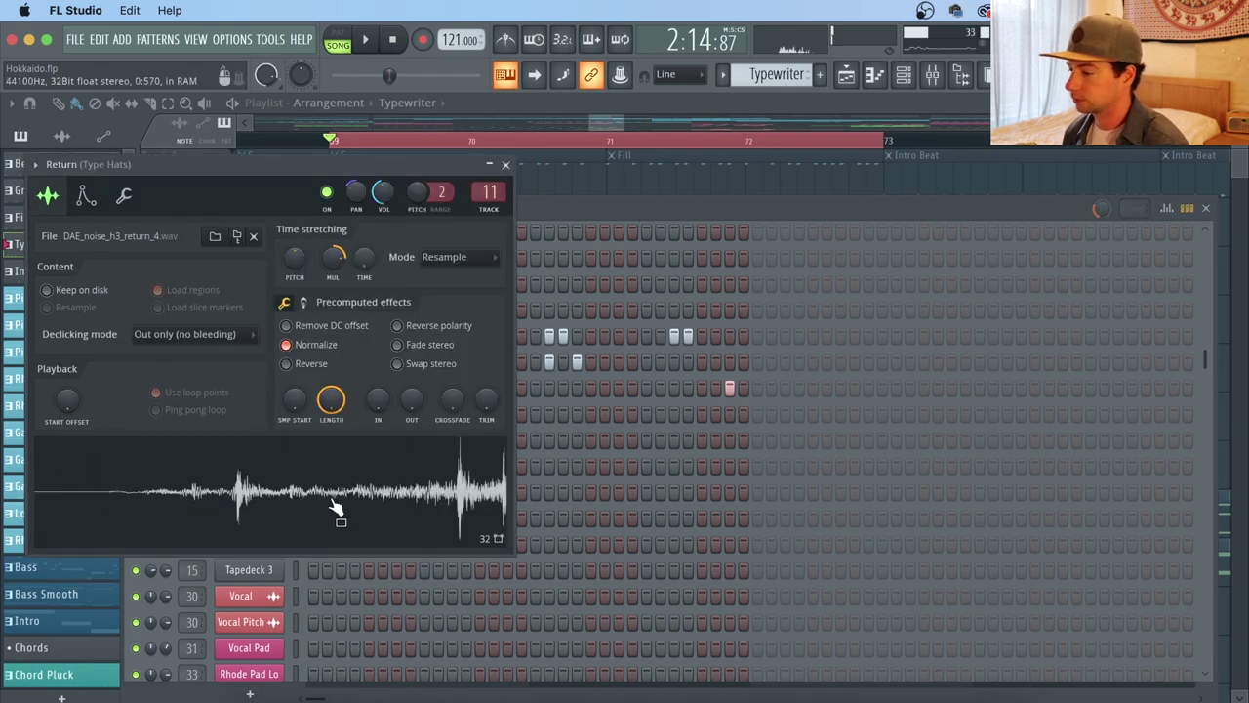
click(596, 212)
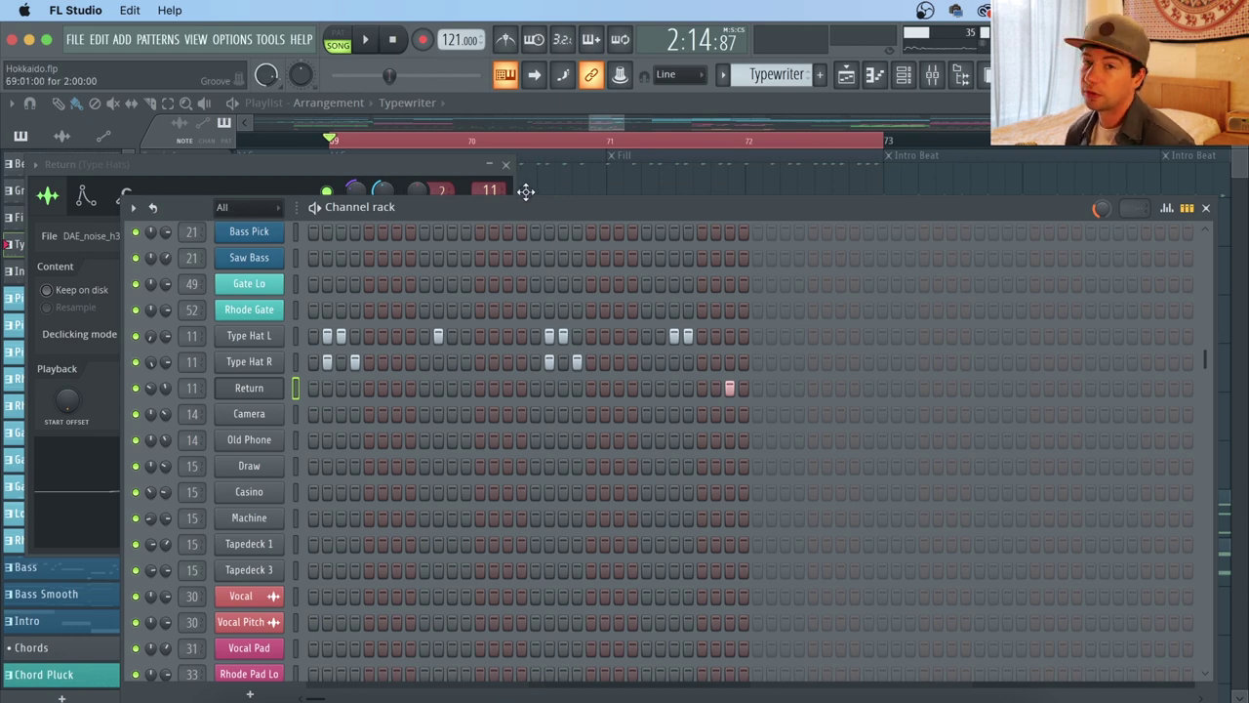
Step: Solo Track 5 in the Playlist and show the Percussion Verse pattern's steps in the Channel rack
click(604, 123)
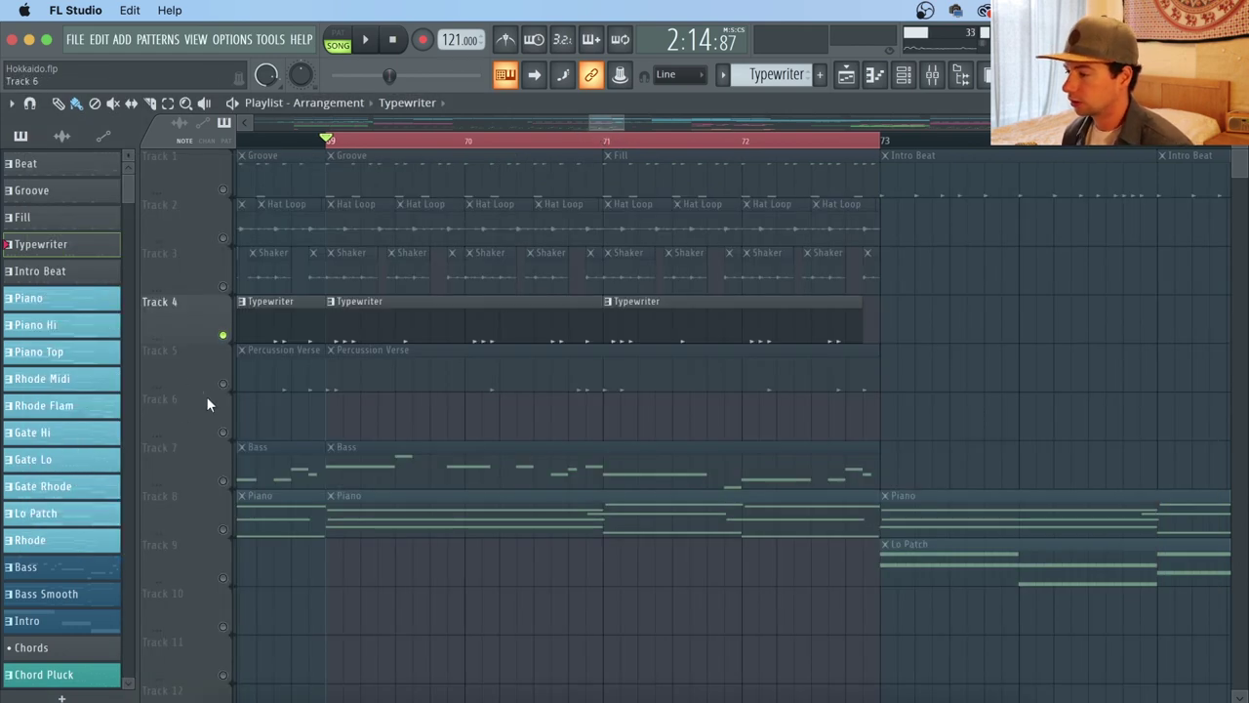
double_click(433, 365)
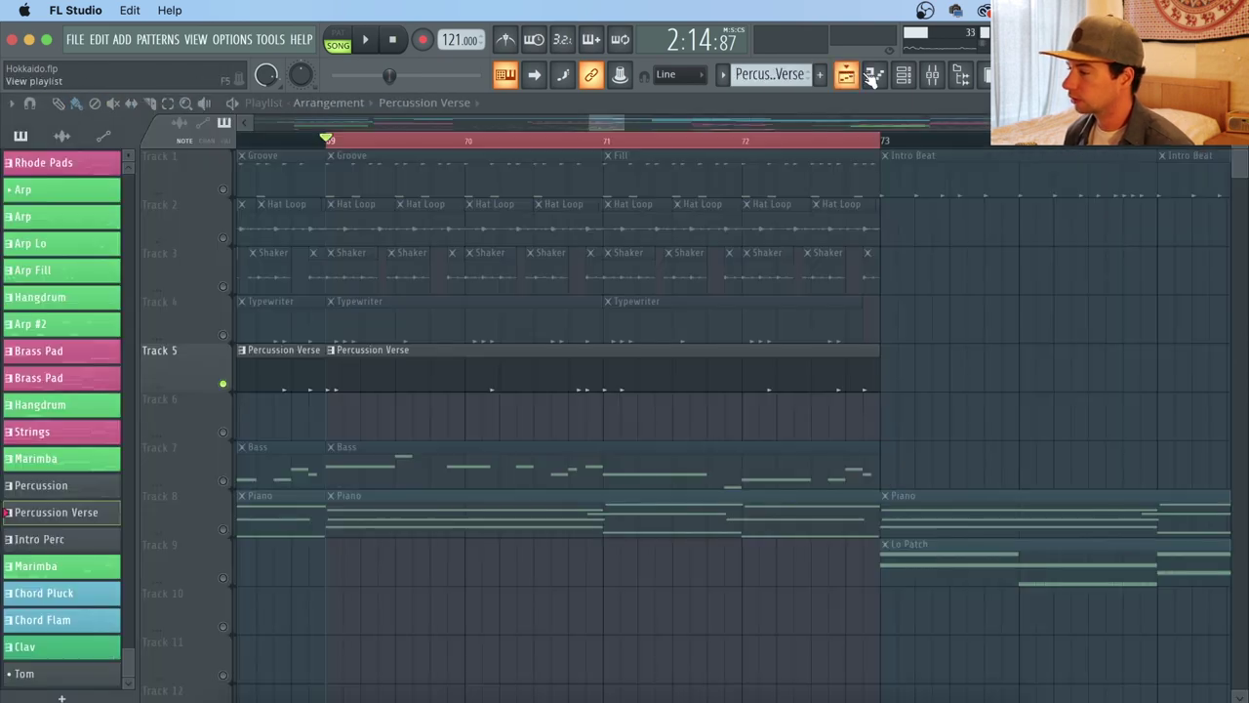
click(846, 74)
click(904, 75)
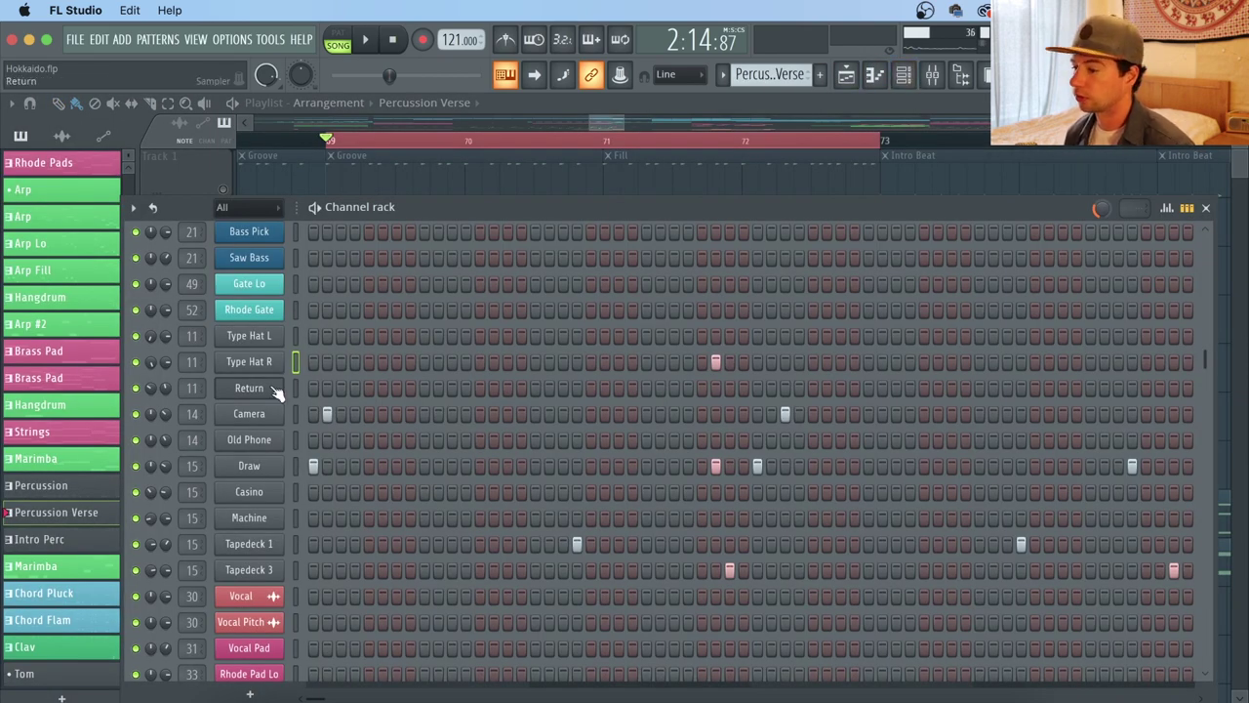
Step: Audition the samples of the Camera, Old Phone and Draw channels and close each channel's settings
click(263, 414)
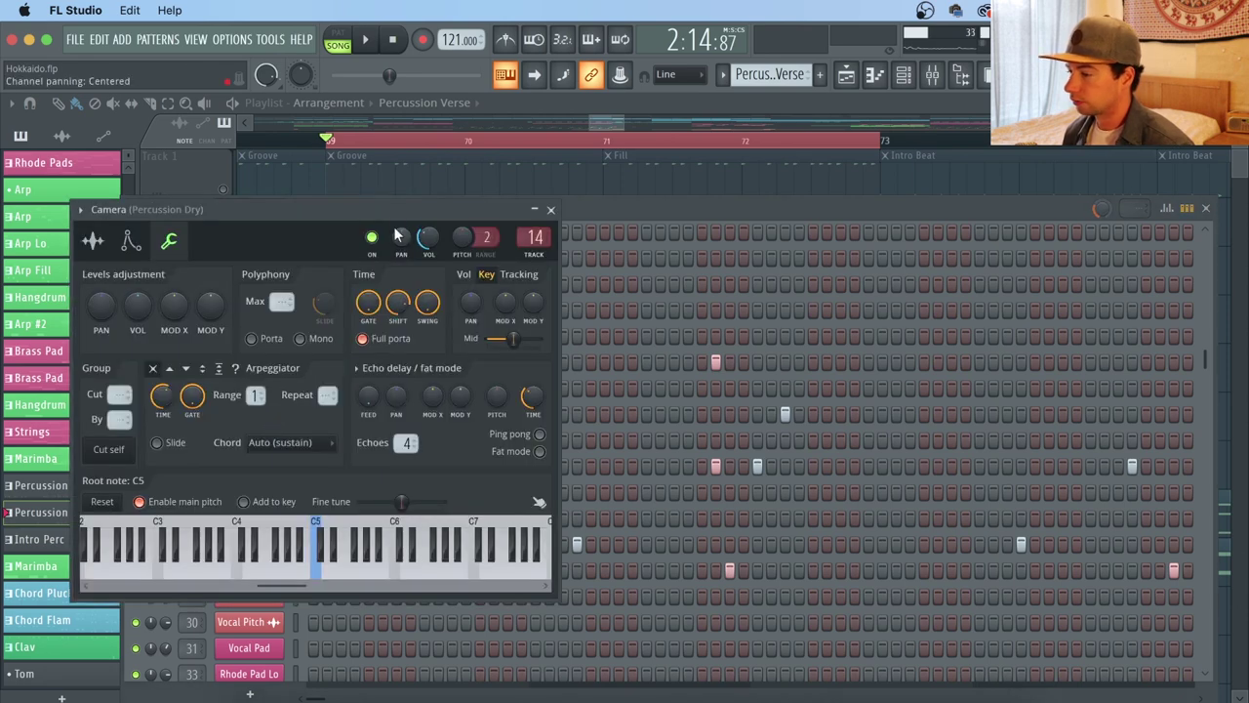
drag(431, 209, 621, 193)
click(283, 227)
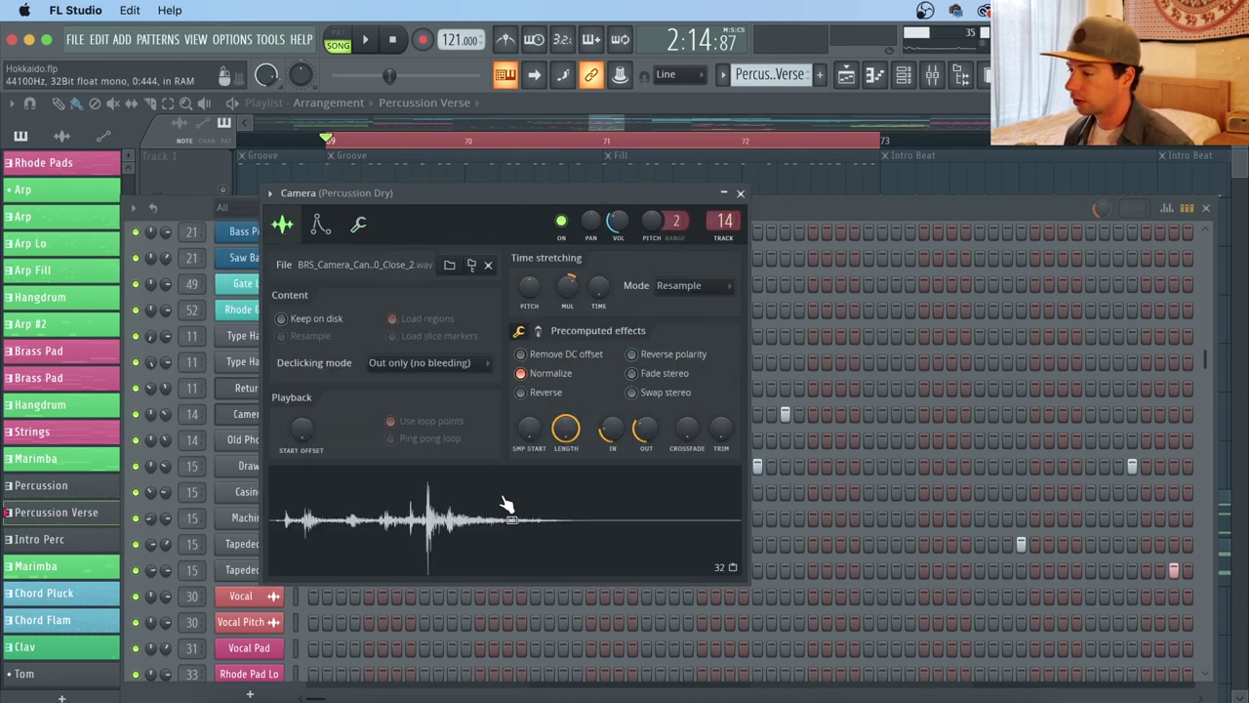
click(740, 193)
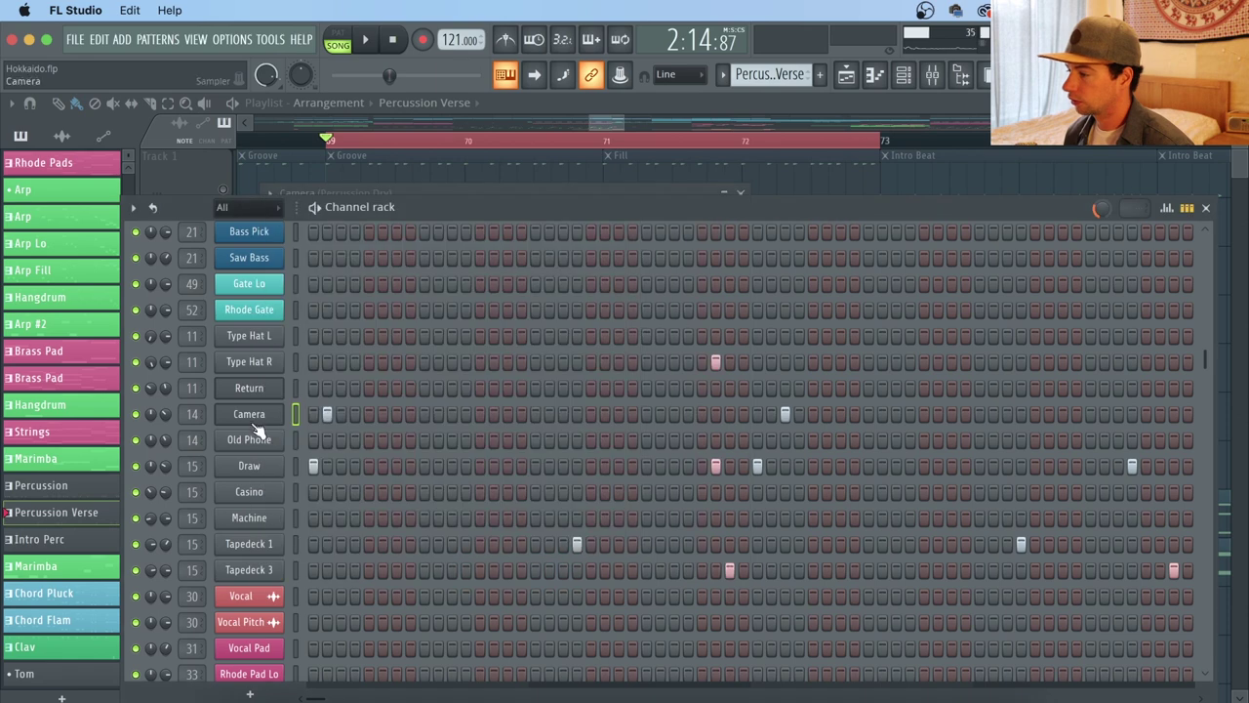
click(249, 439)
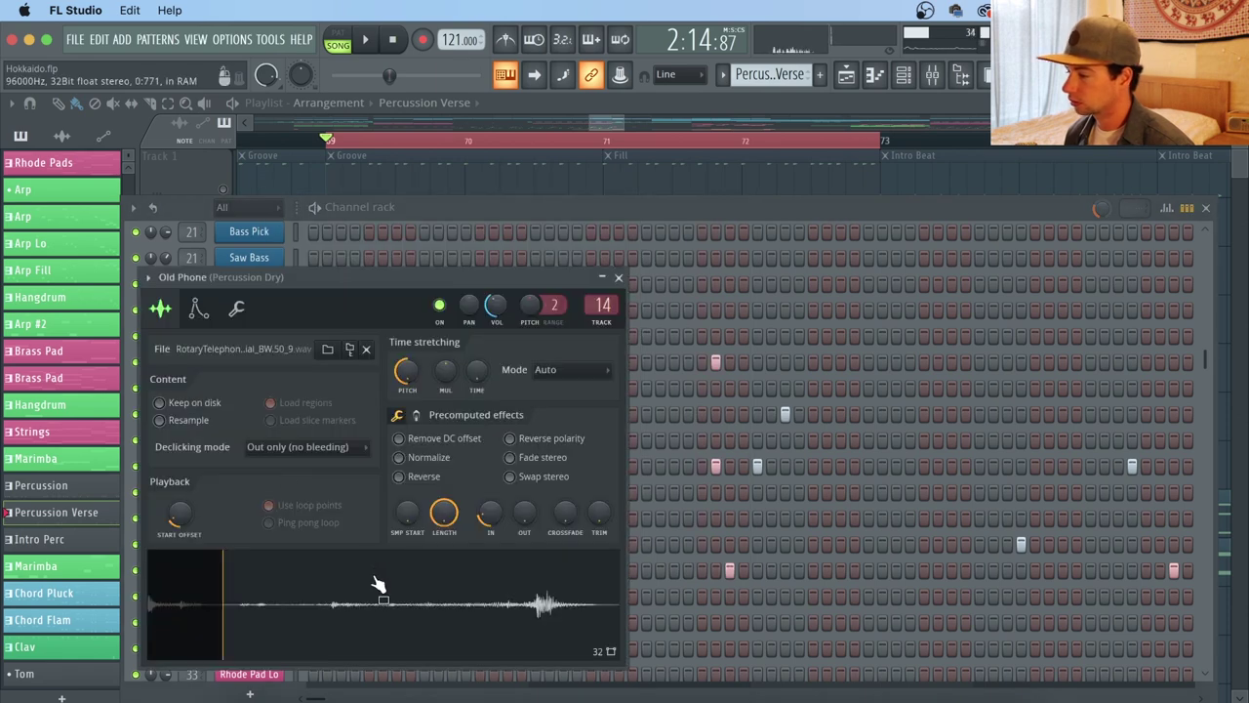
click(618, 278)
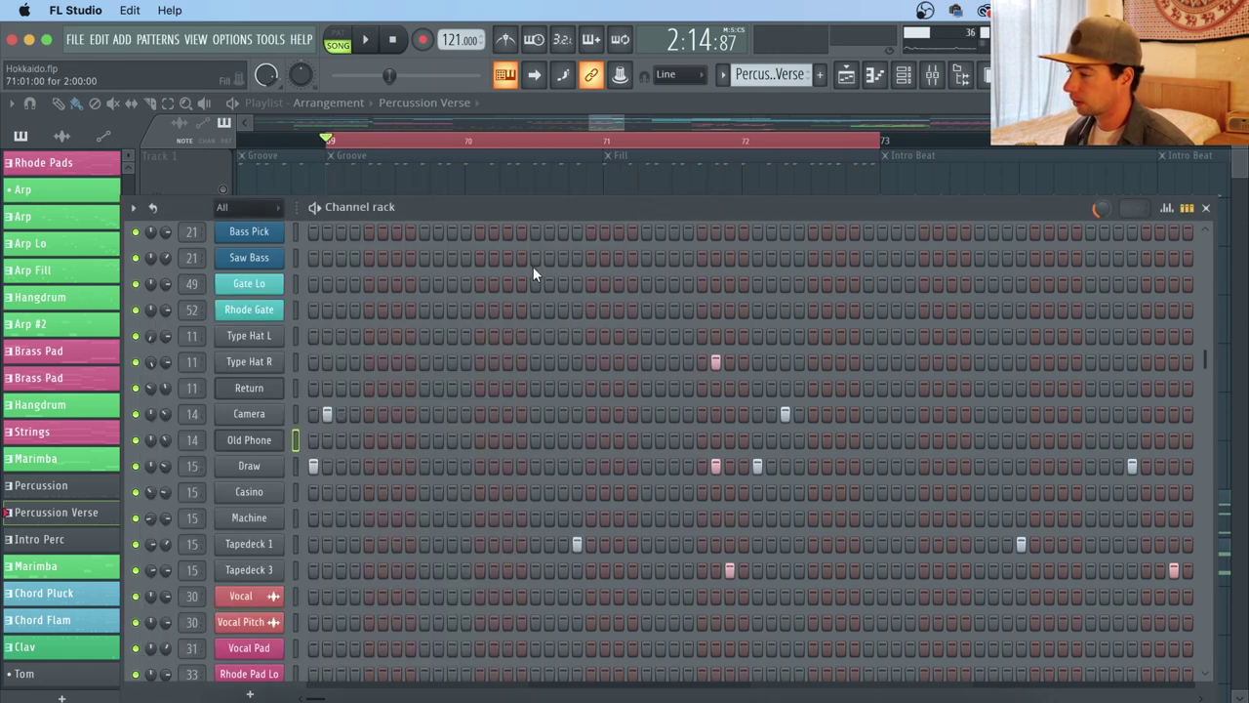
click(250, 466)
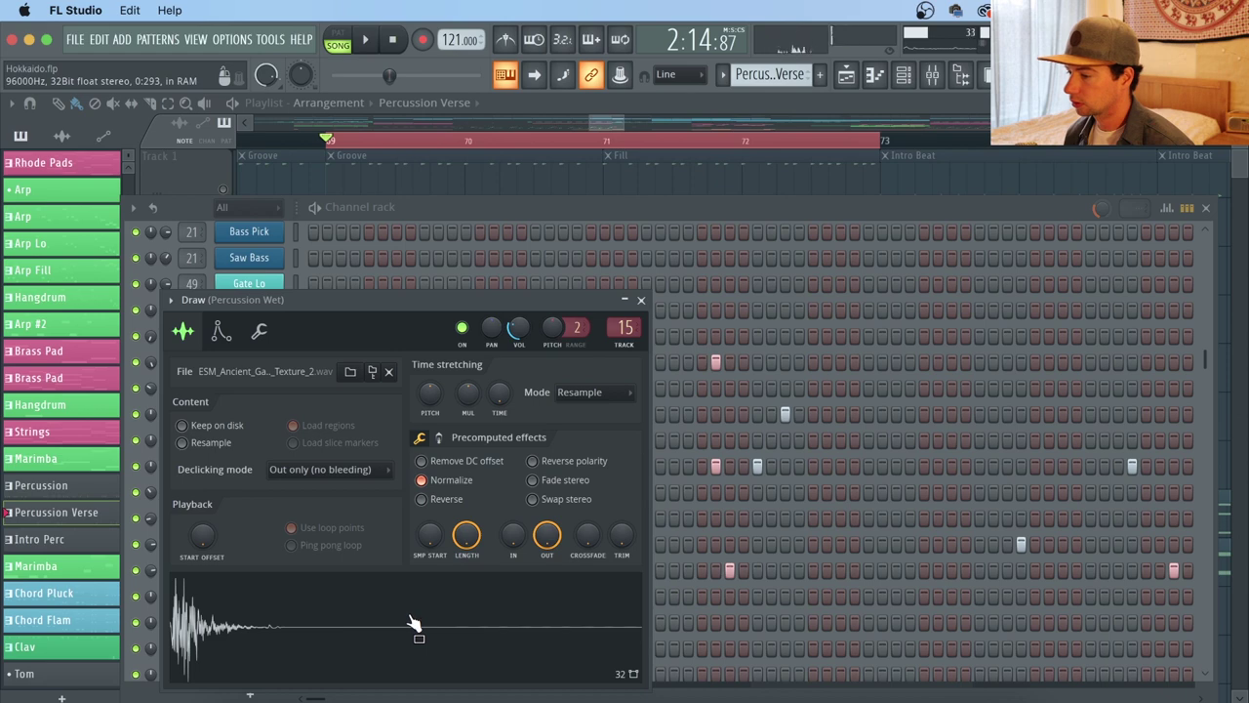
click(613, 205)
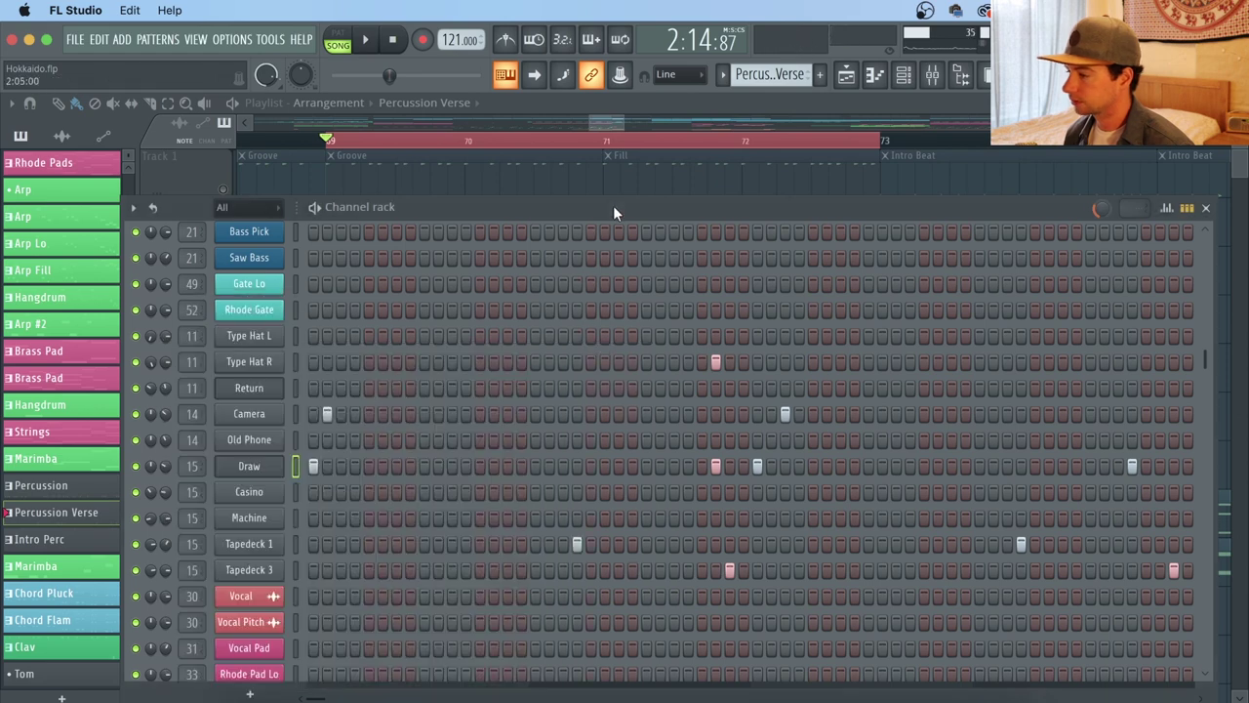
Step: Audition the samples of the Tapedeck 1 and Tapedeck 3 channels
click(272, 549)
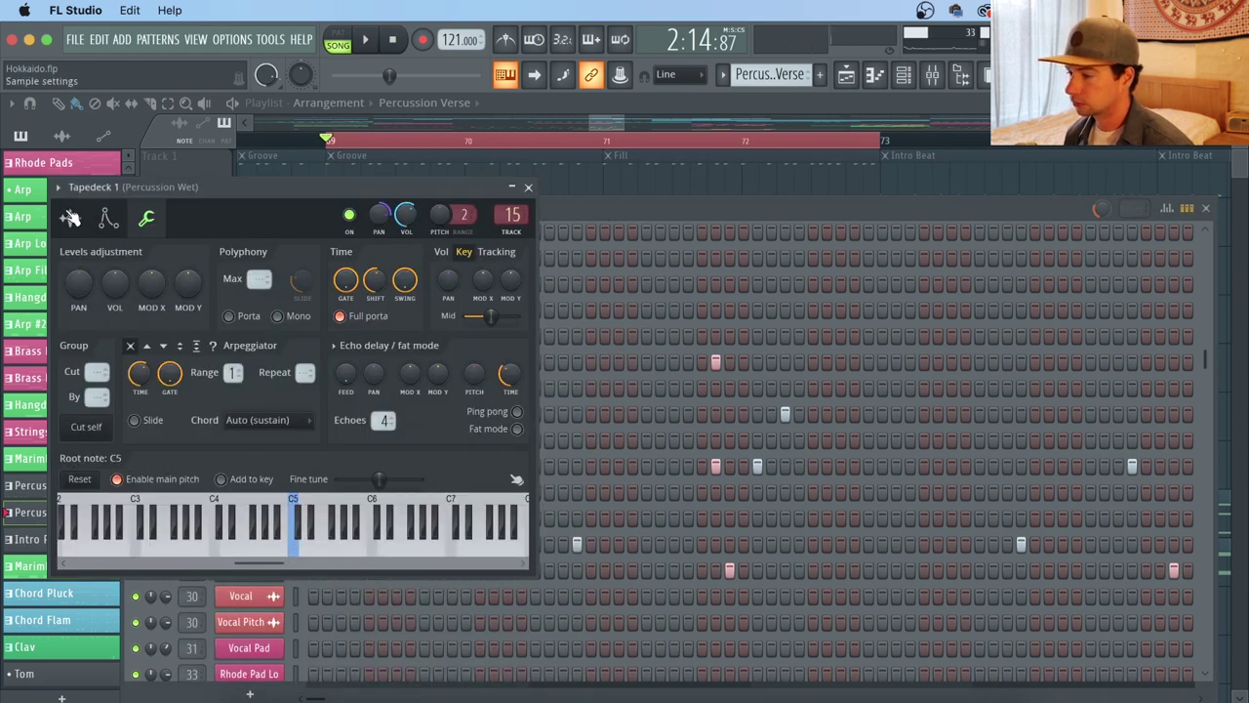
click(642, 208)
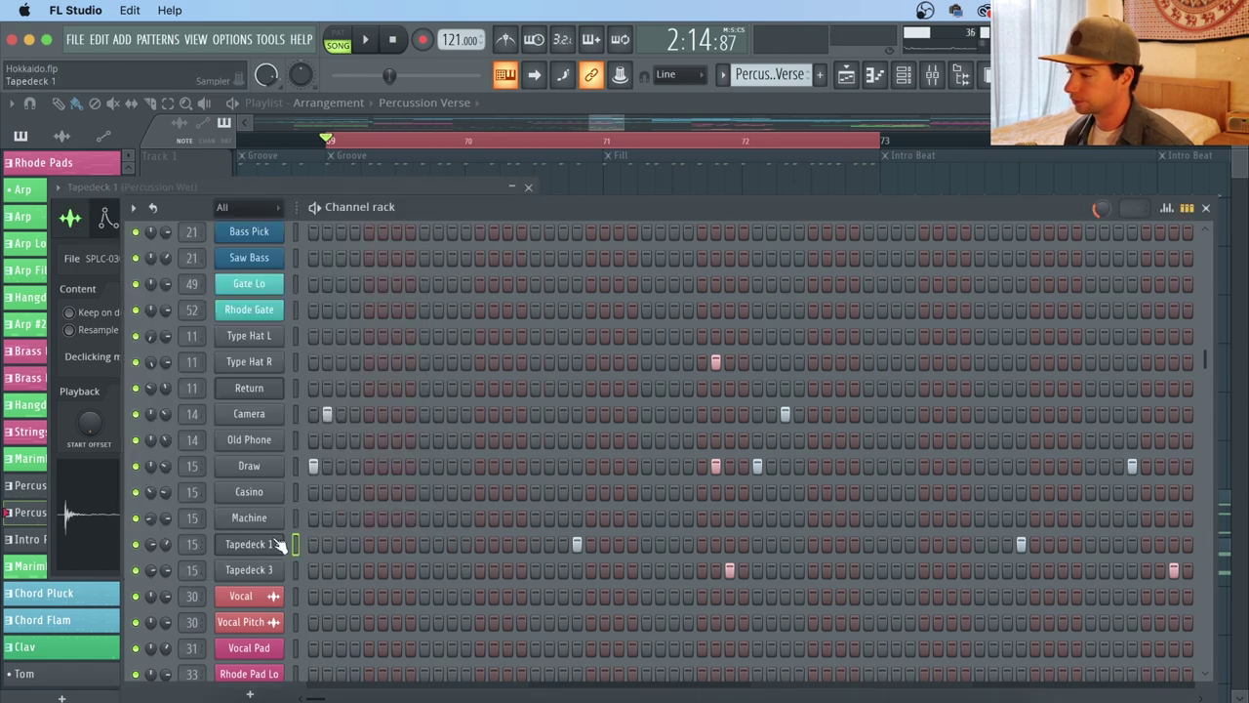
click(272, 572)
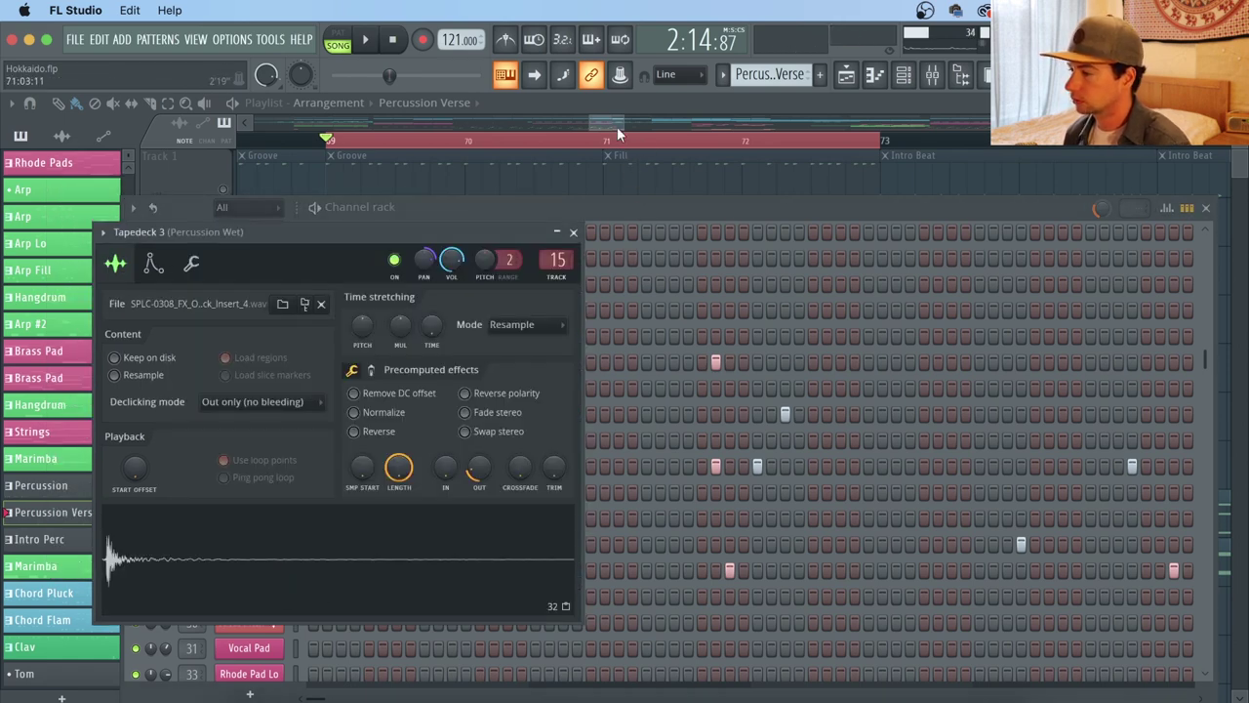
click(626, 206)
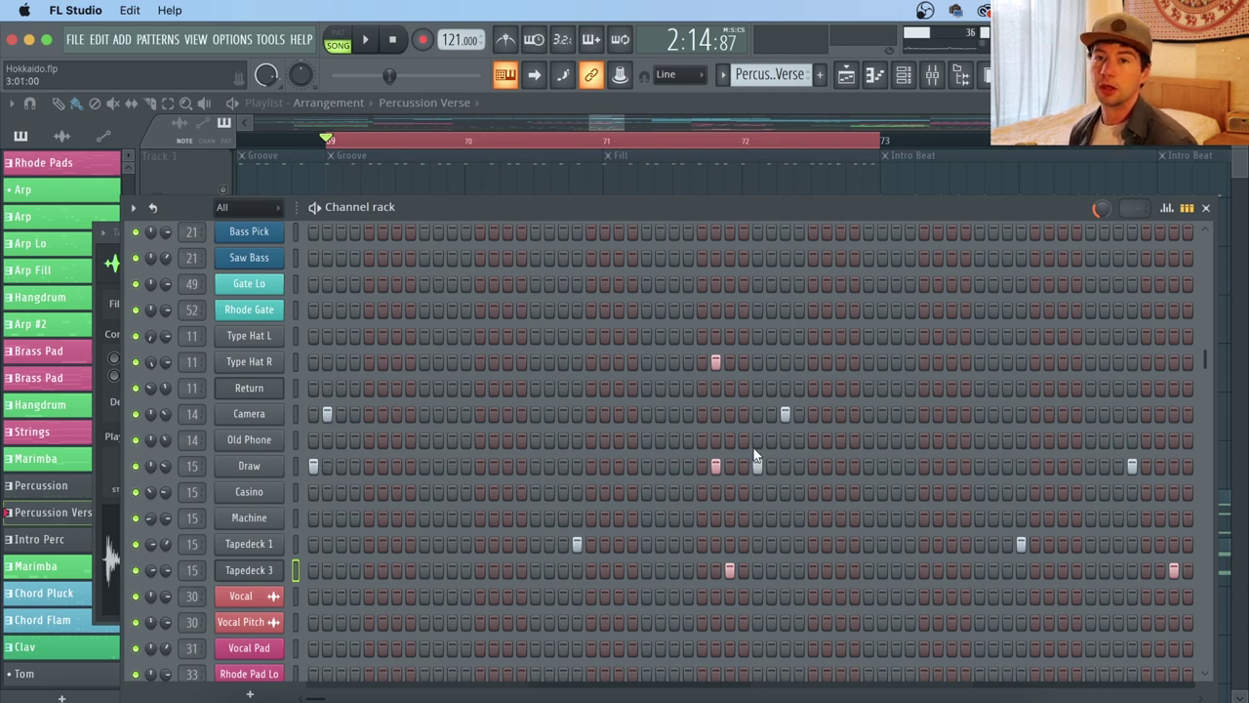
Step: Unmute Track 4 alongside Track 5 and play both from bar 69, adding the Groove on Track 1 during playback
click(610, 113)
click(224, 336)
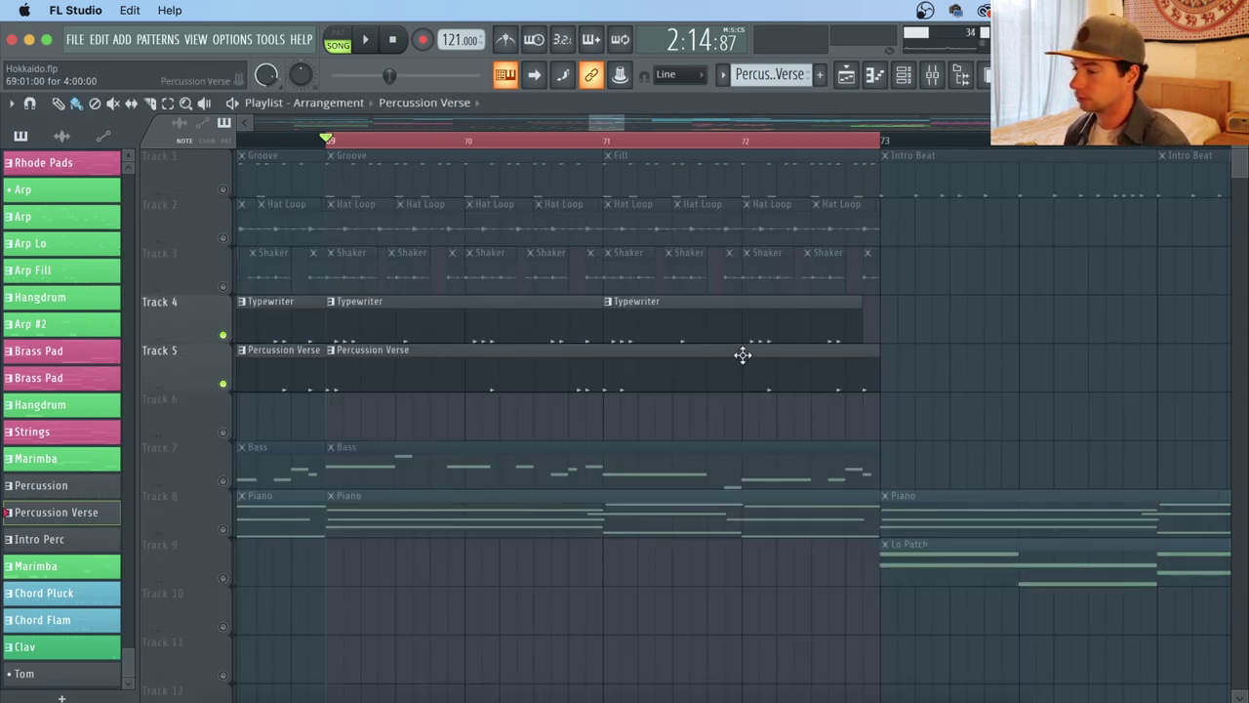
key(space)
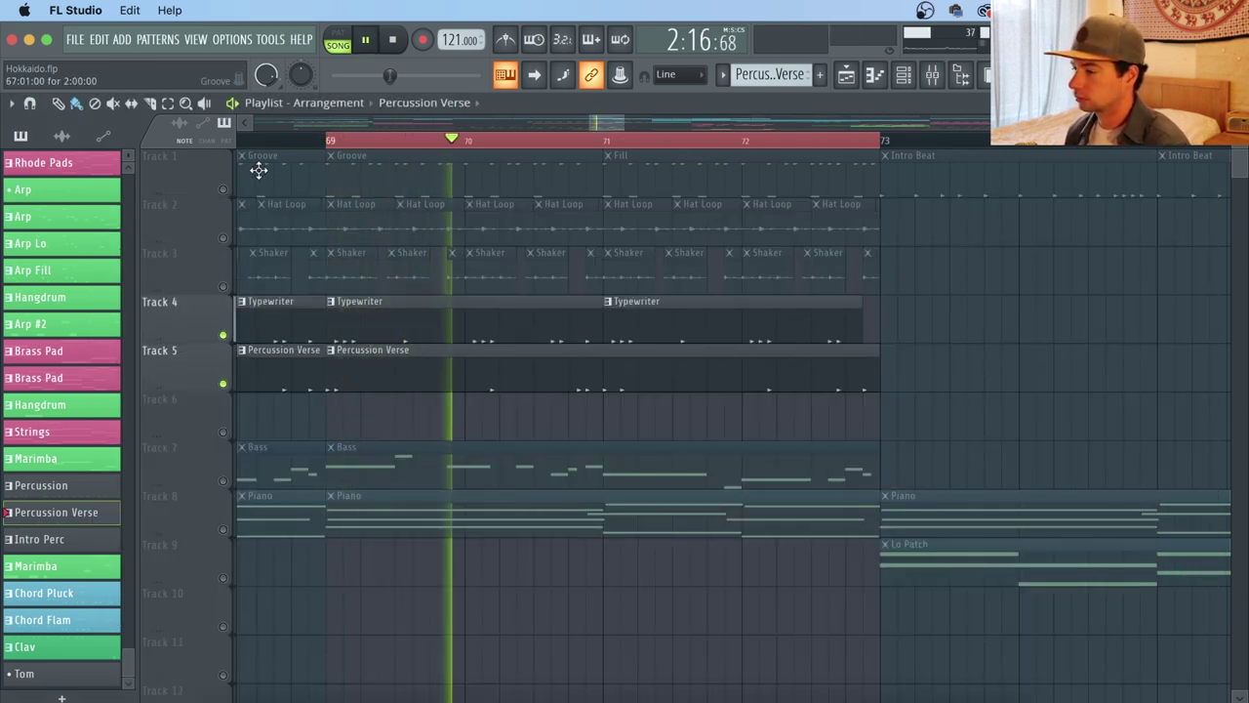
click(224, 189)
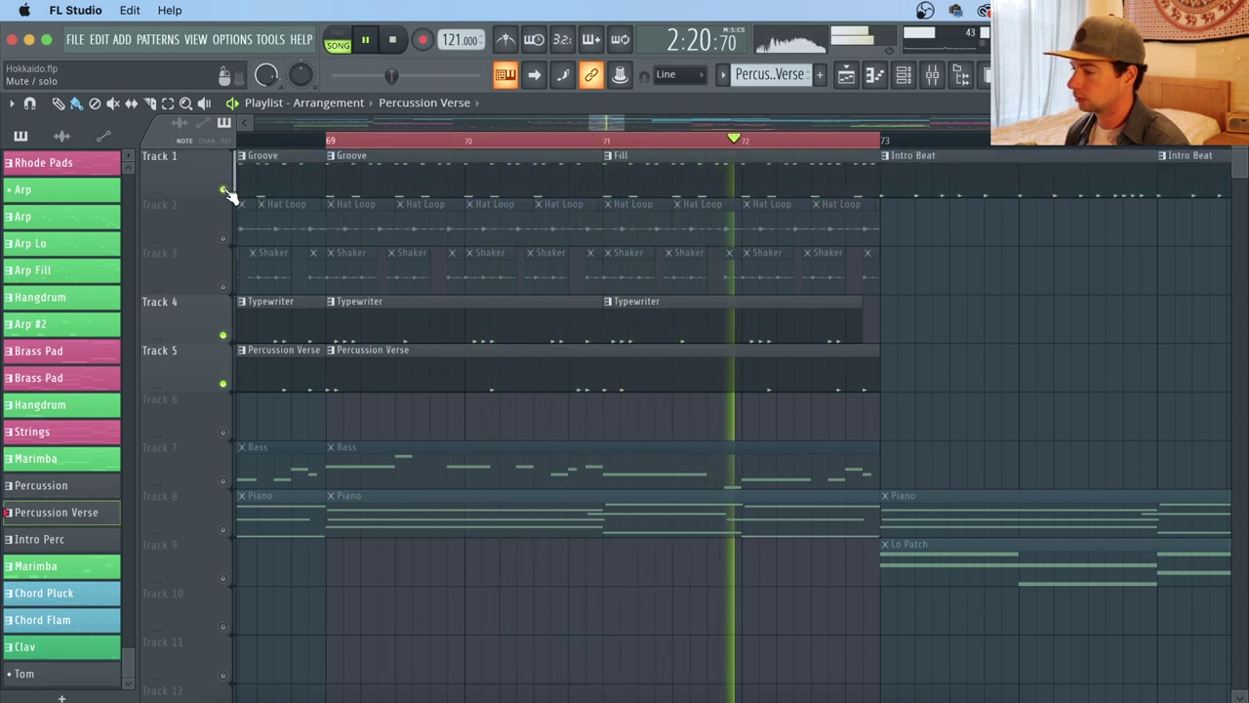
key(space)
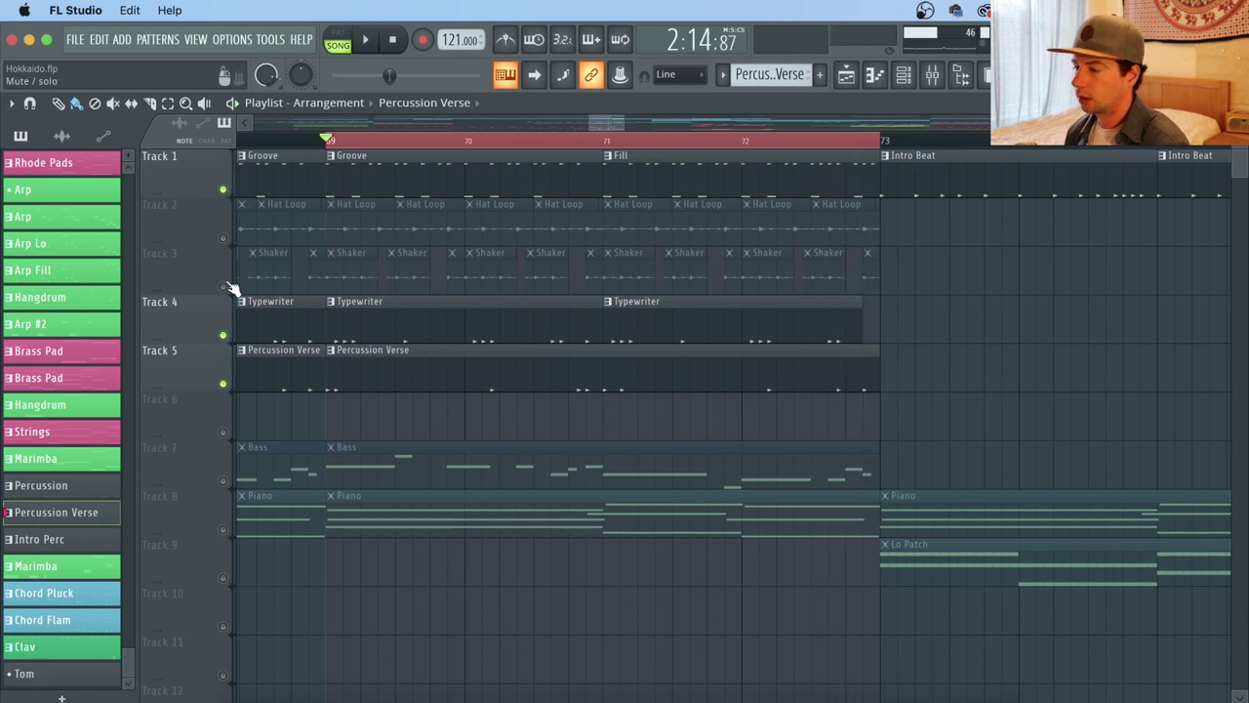
Step: Unmute Tracks 3 and 2 in the Playlist and bring up the Mixer
click(224, 286)
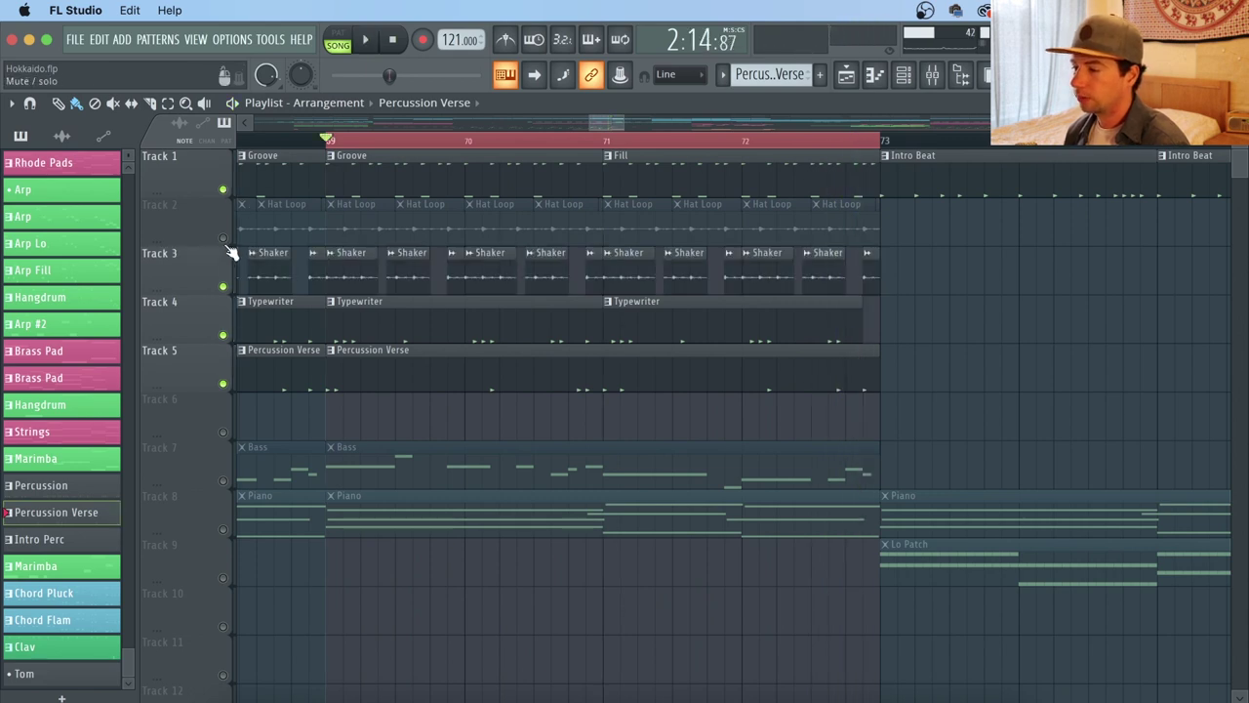
click(223, 237)
click(933, 78)
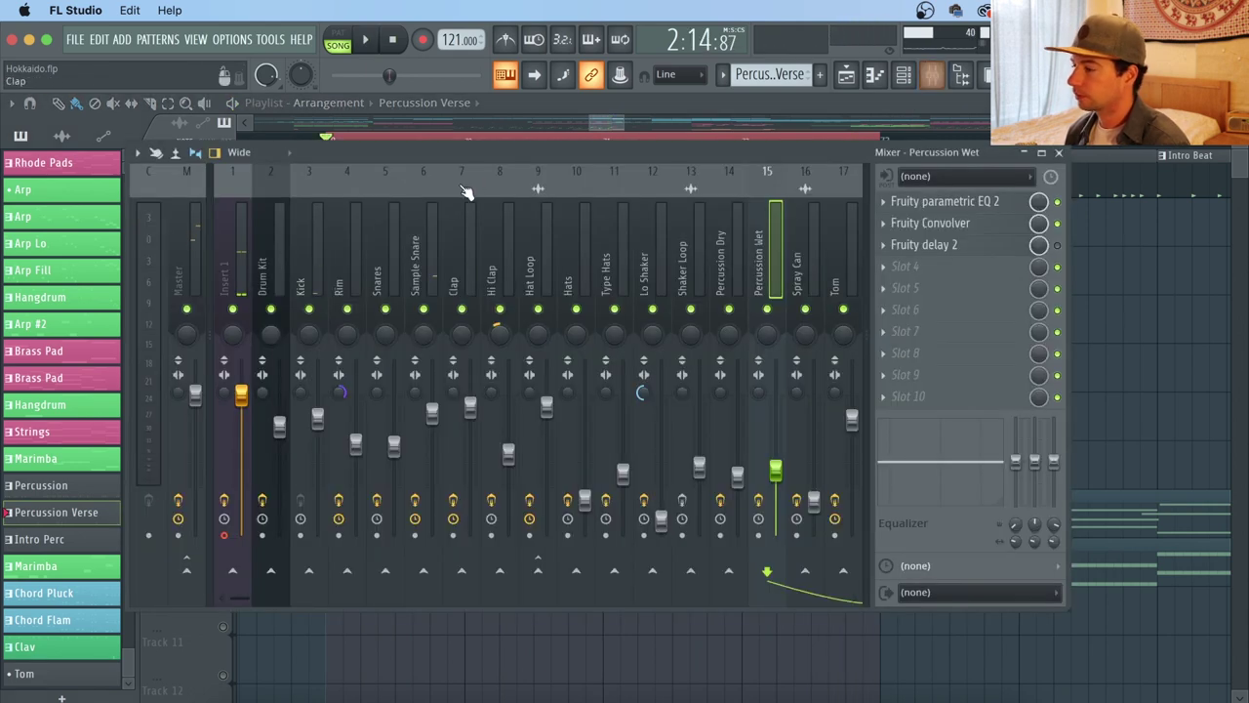
Step: Review the effect chains of the drum mixer tracks from Rim through Hats
click(350, 262)
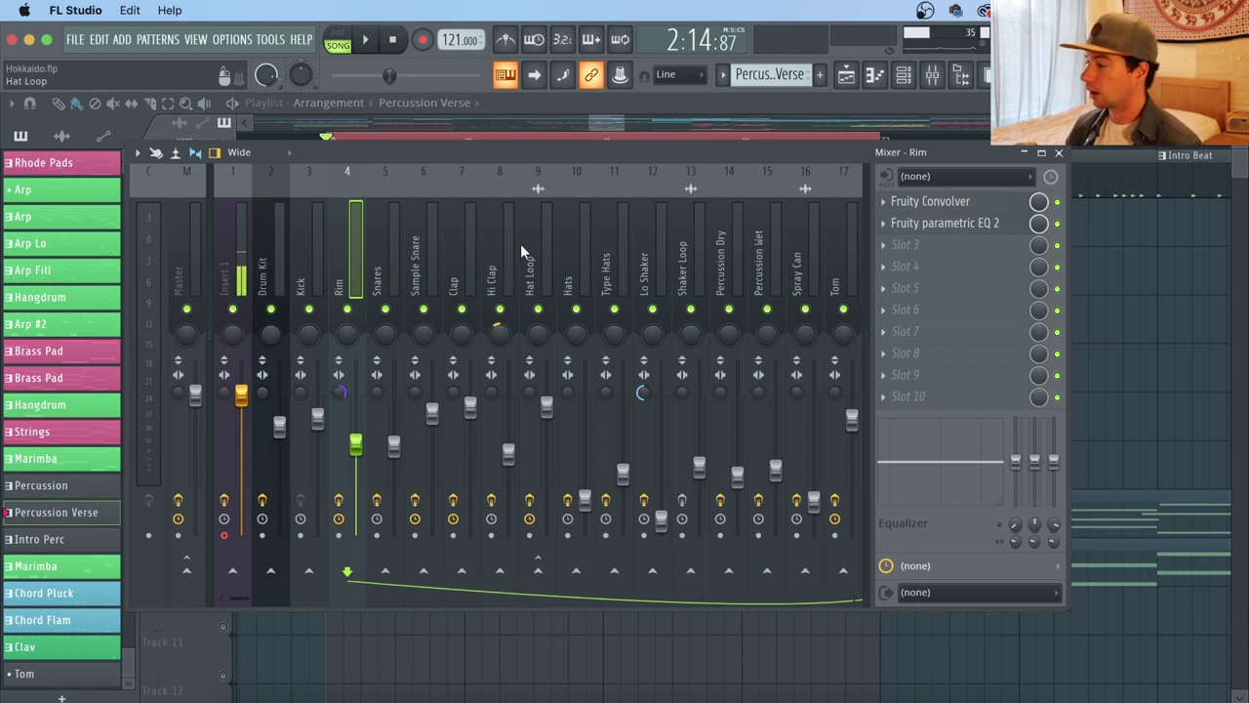
key(Right)
key(Right)
key(Right)
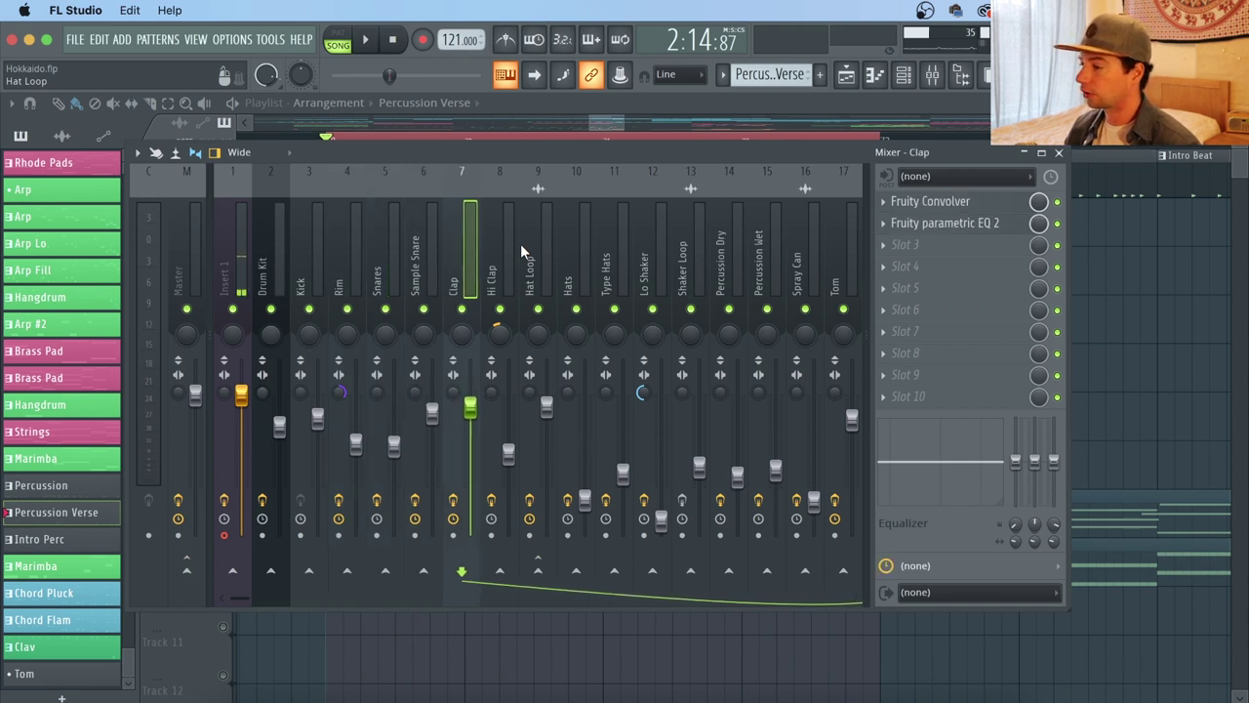
key(Right)
key(Right)
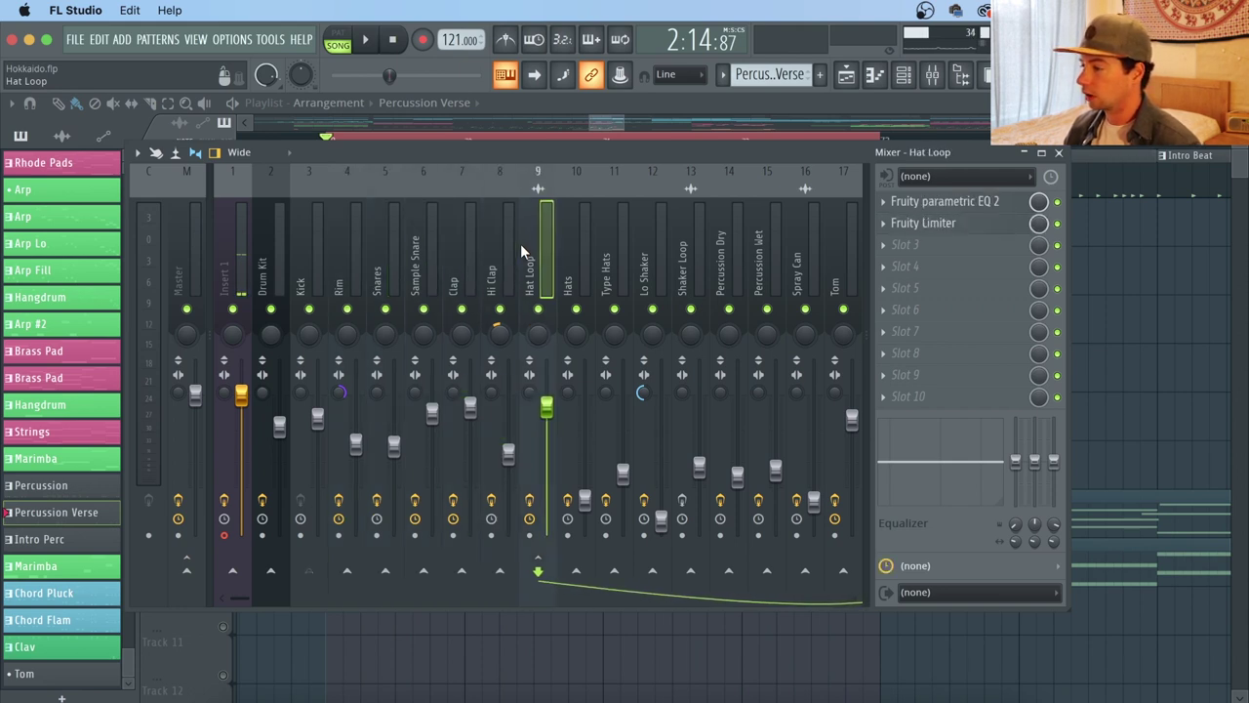
key(Right)
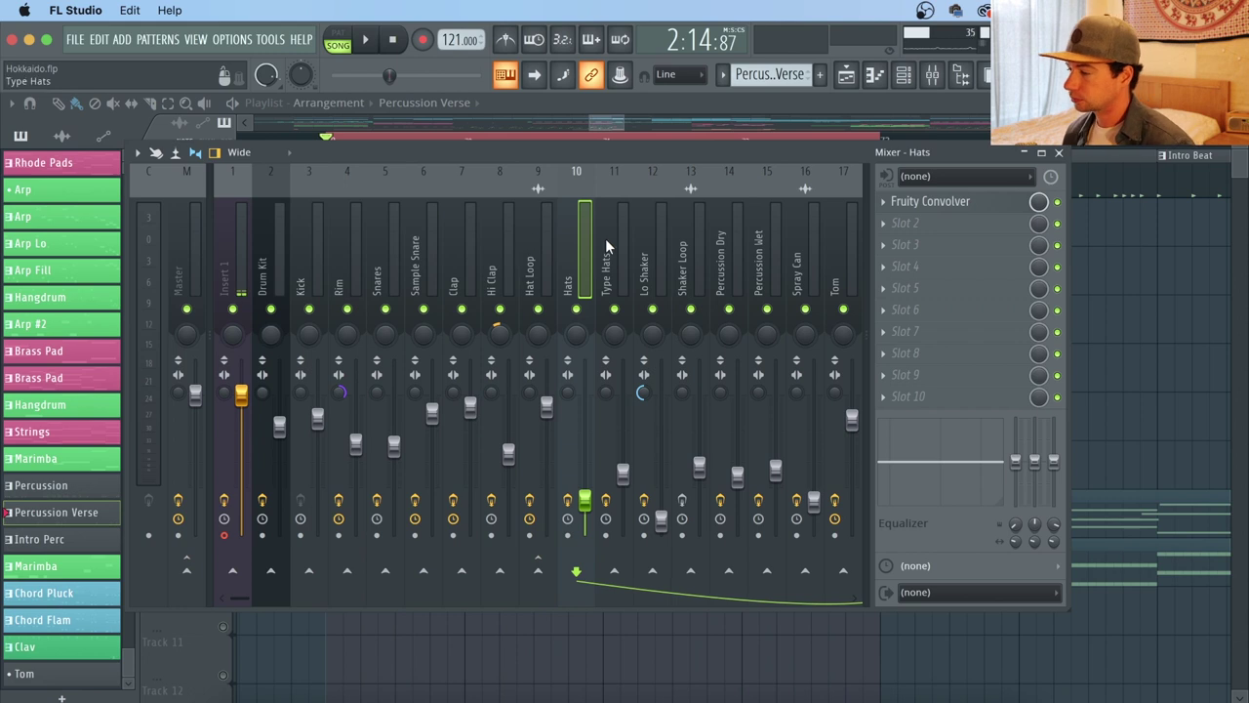
Step: Go back to the Clap mixer track and look through the presets of its Fruity Convolver
key(Left)
key(Left)
key(Left)
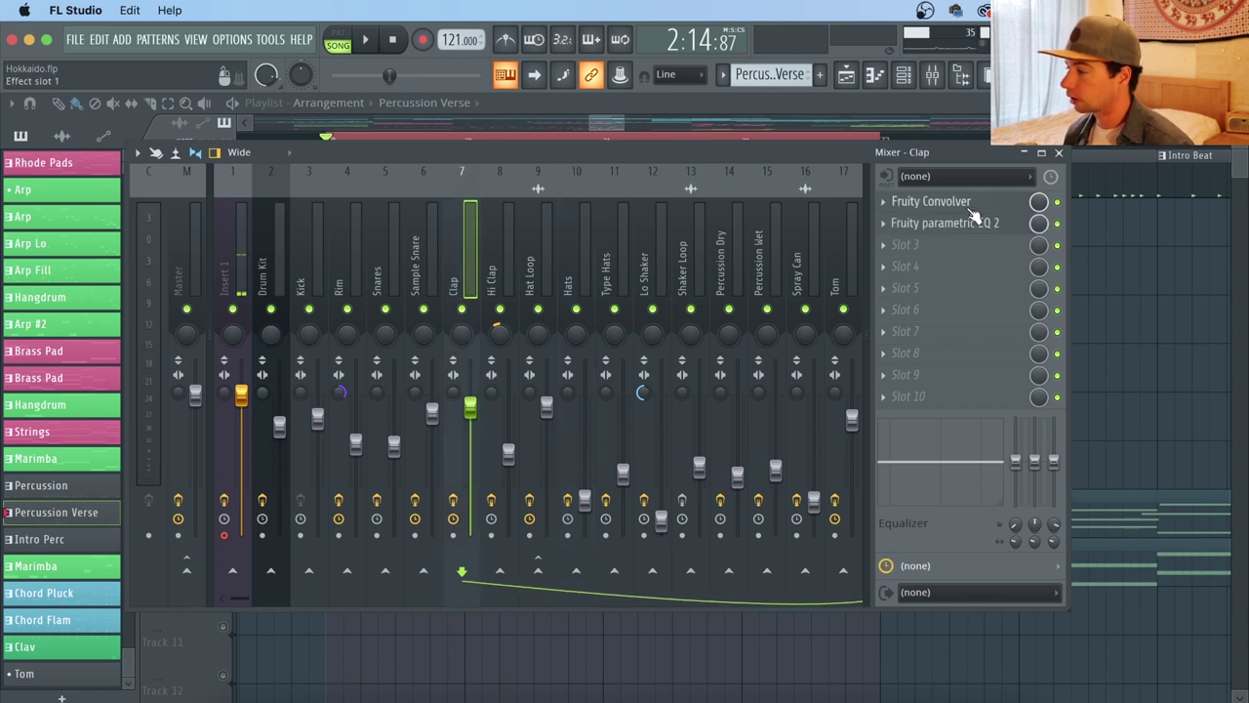
click(972, 209)
drag(673, 274, 668, 262)
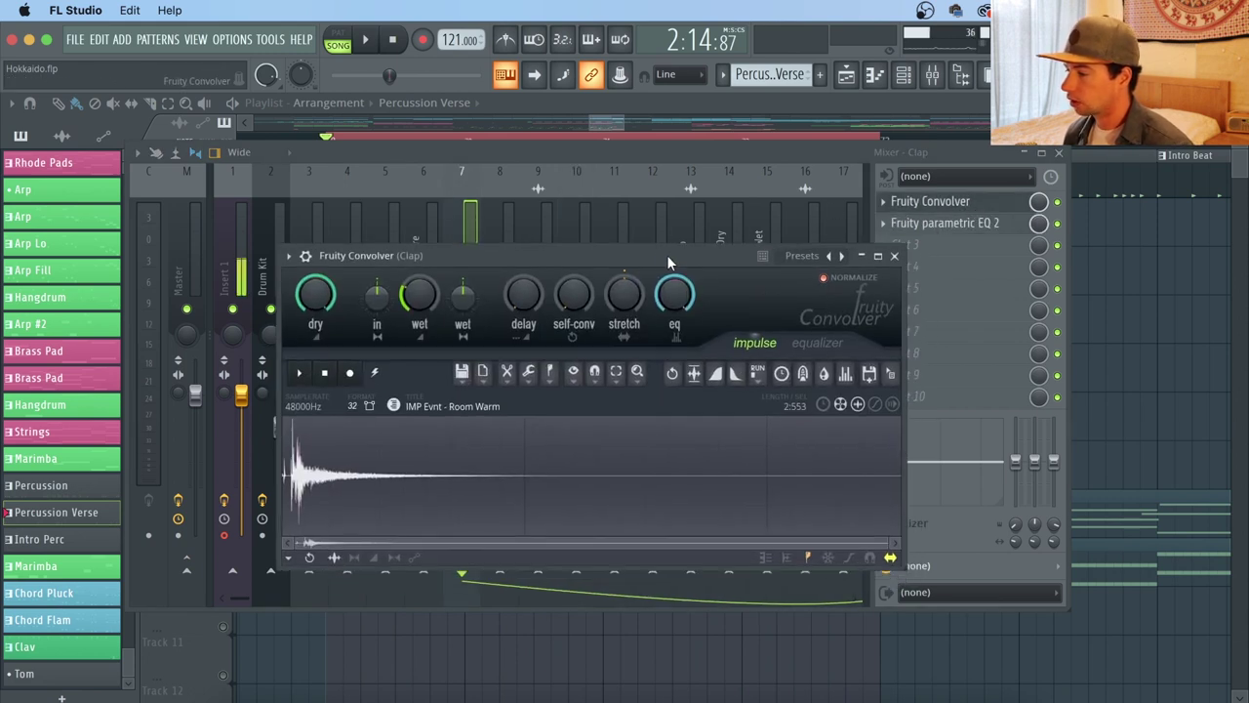
click(807, 261)
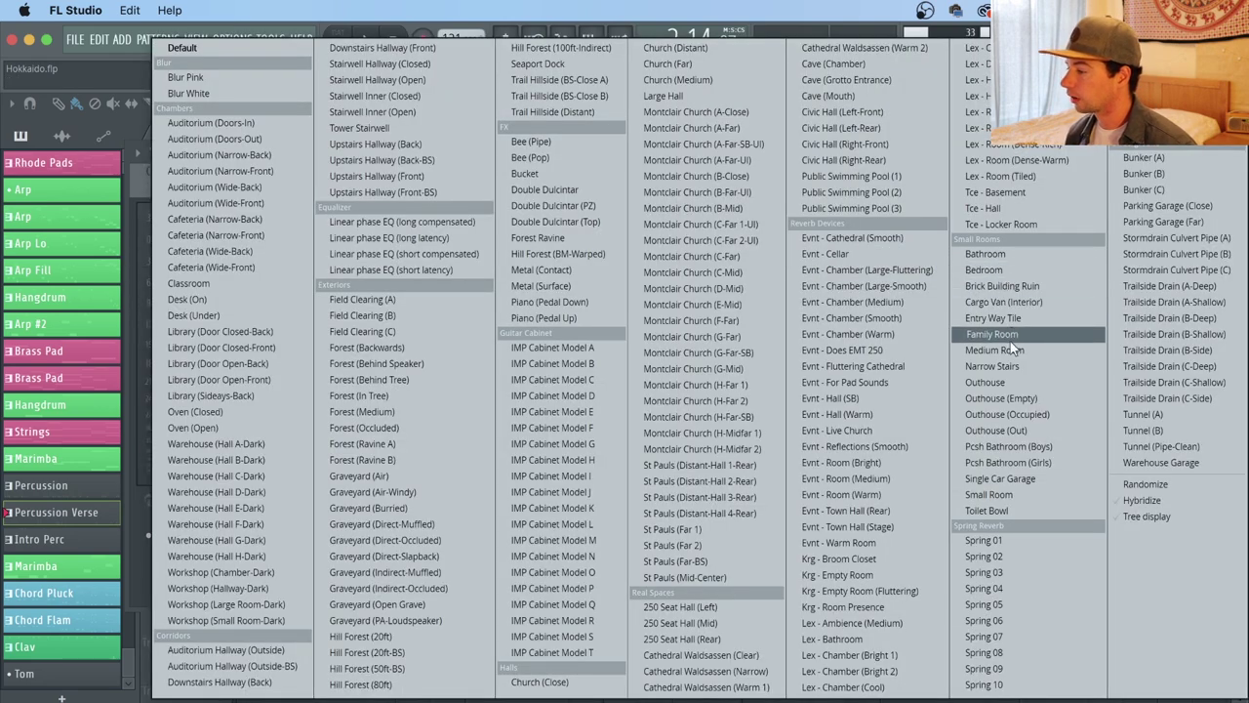
click(141, 178)
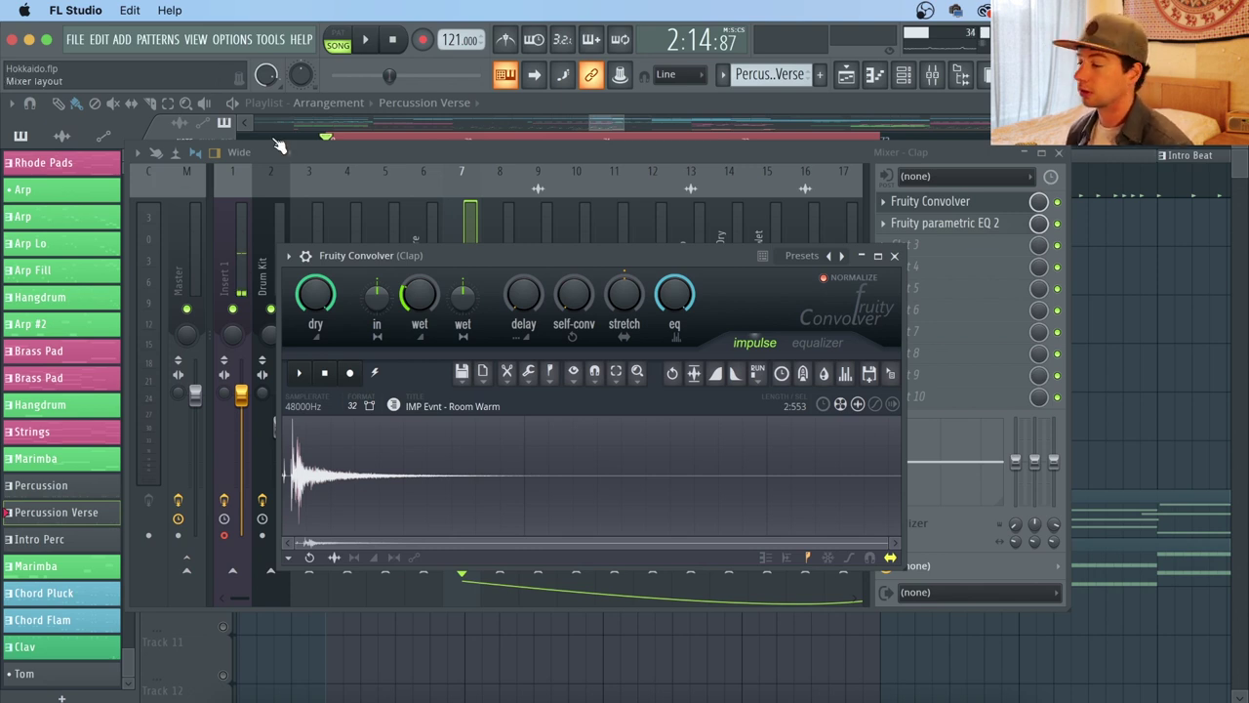
Step: Solo the Clap mixer track and play the arrangement in song mode from bar 69
click(338, 39)
click(476, 160)
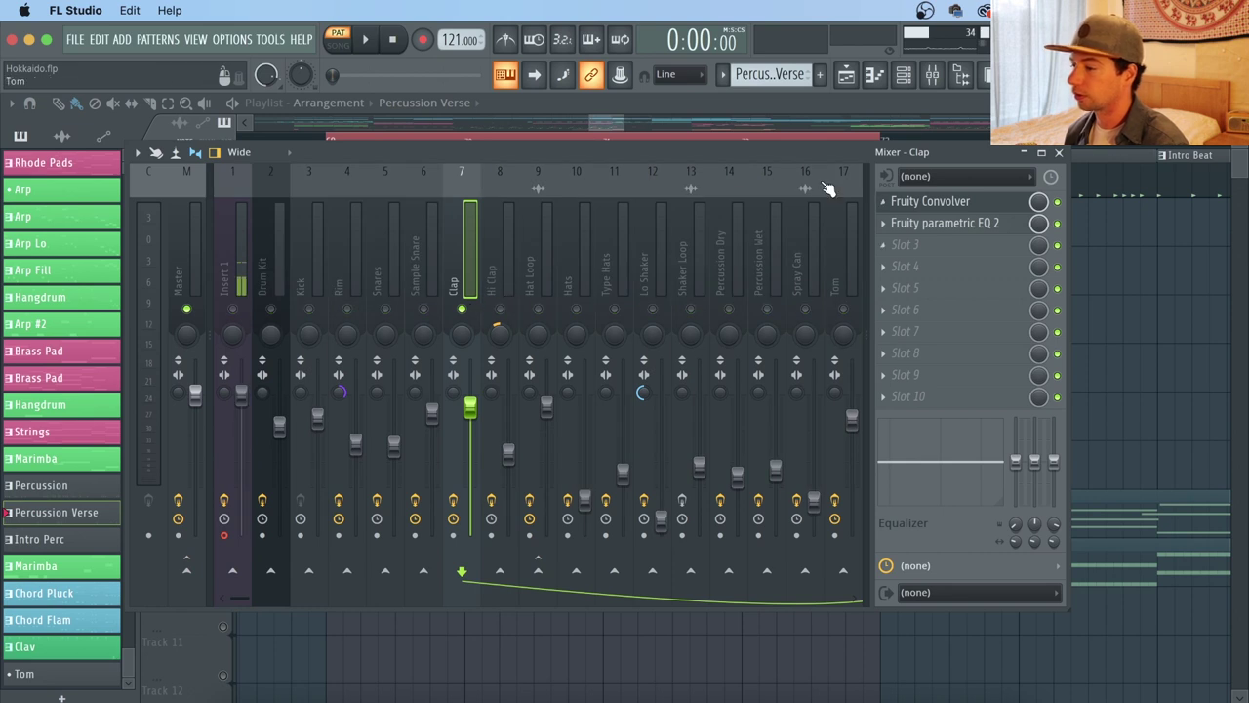
key(space)
click(606, 121)
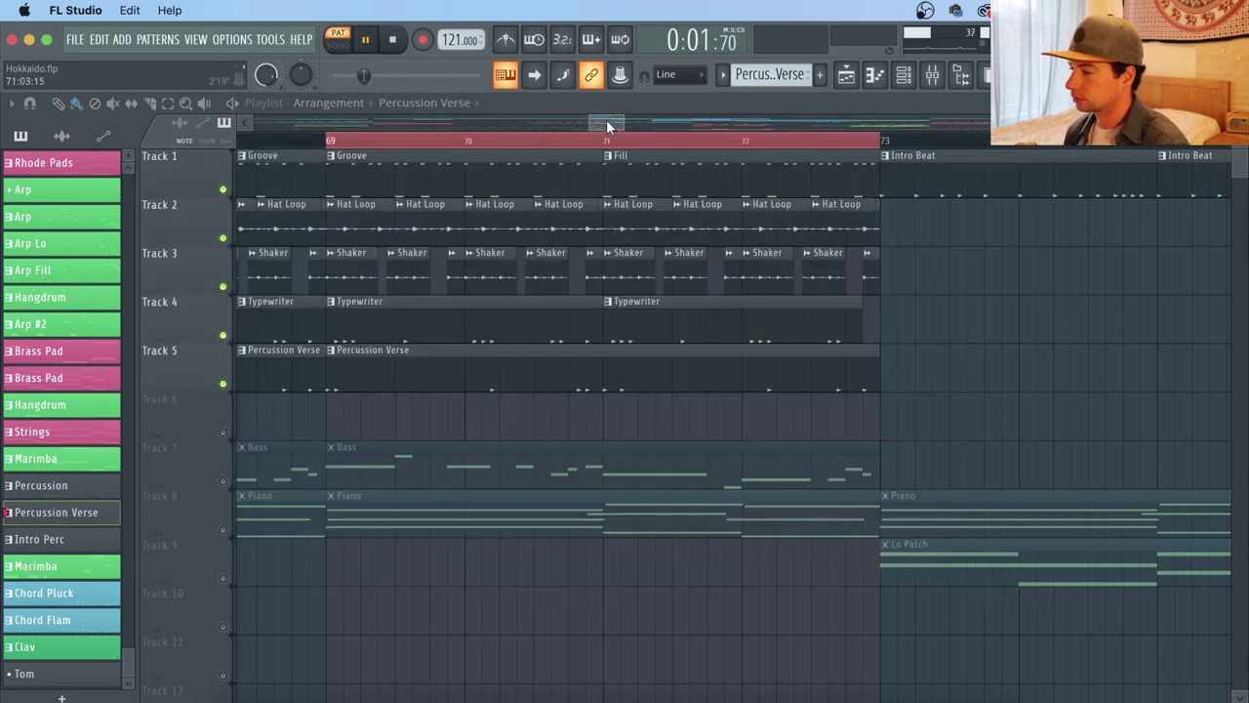
click(332, 143)
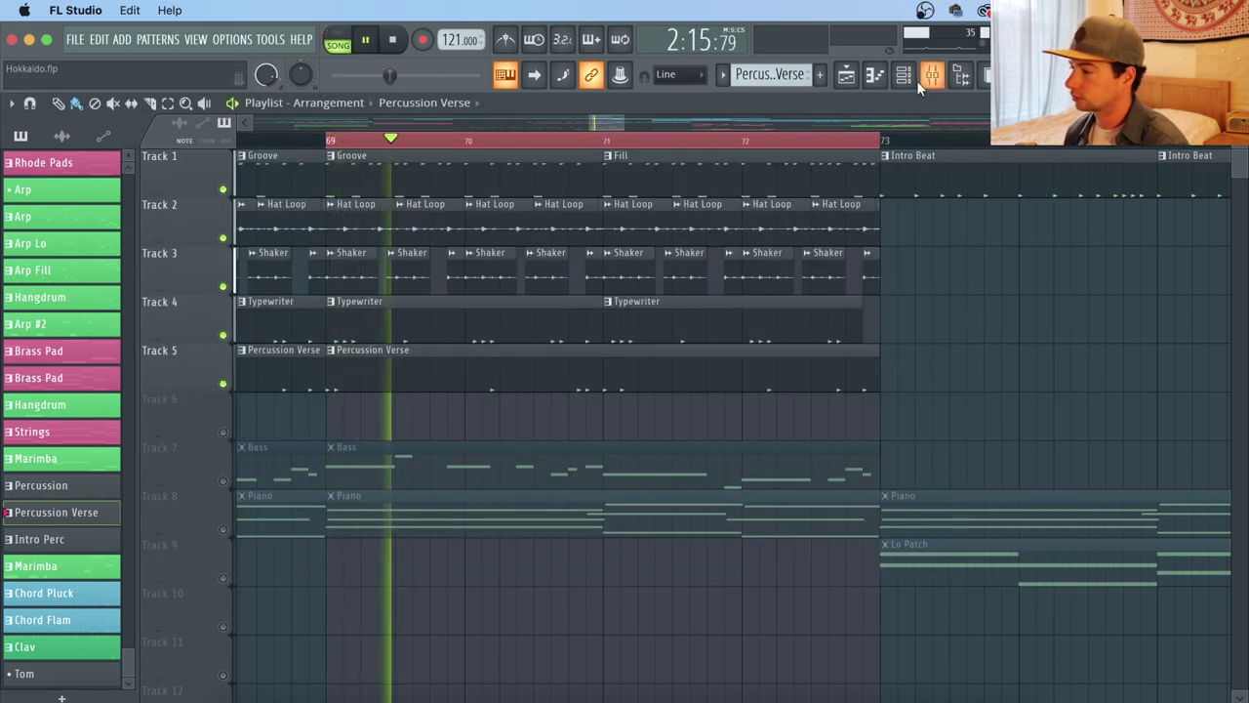
Step: Audition the wet level of the Clap track's Fruity Convolver during playback, then unsolo the track
click(933, 78)
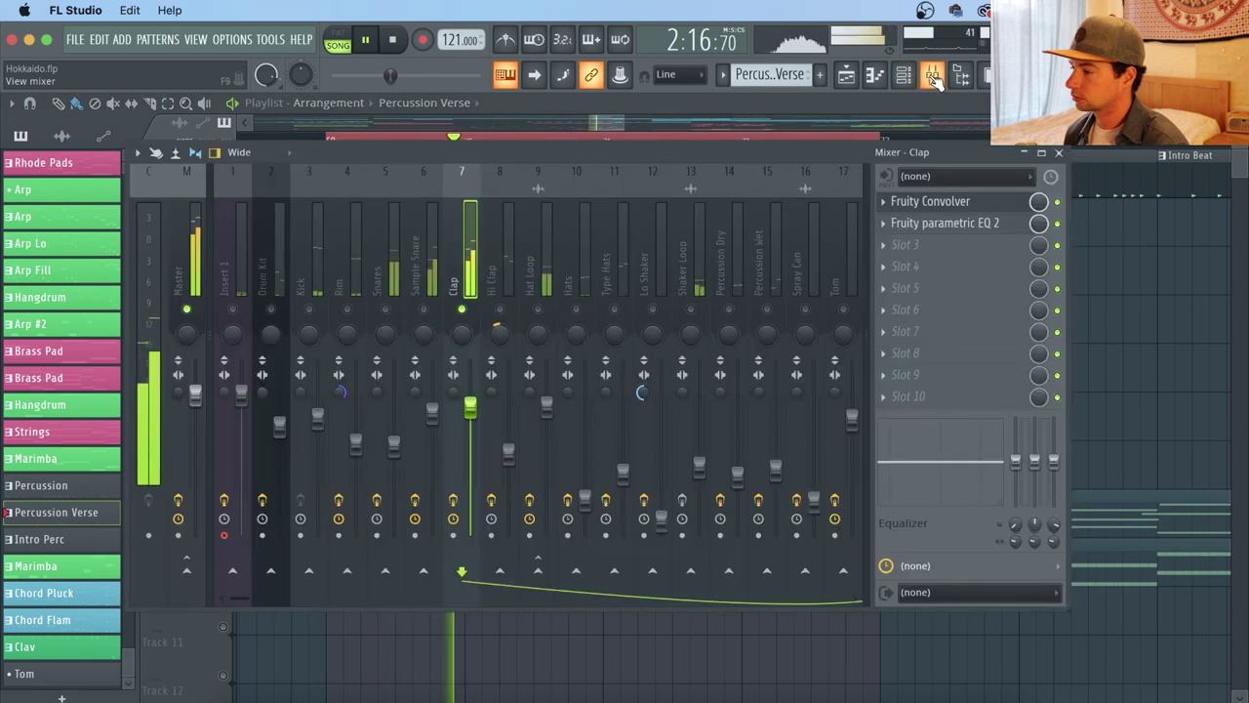
click(952, 202)
mouse_move(419, 294)
mouse_down()
mouse_move(420, 259)
mouse_move(420, 292)
mouse_up()
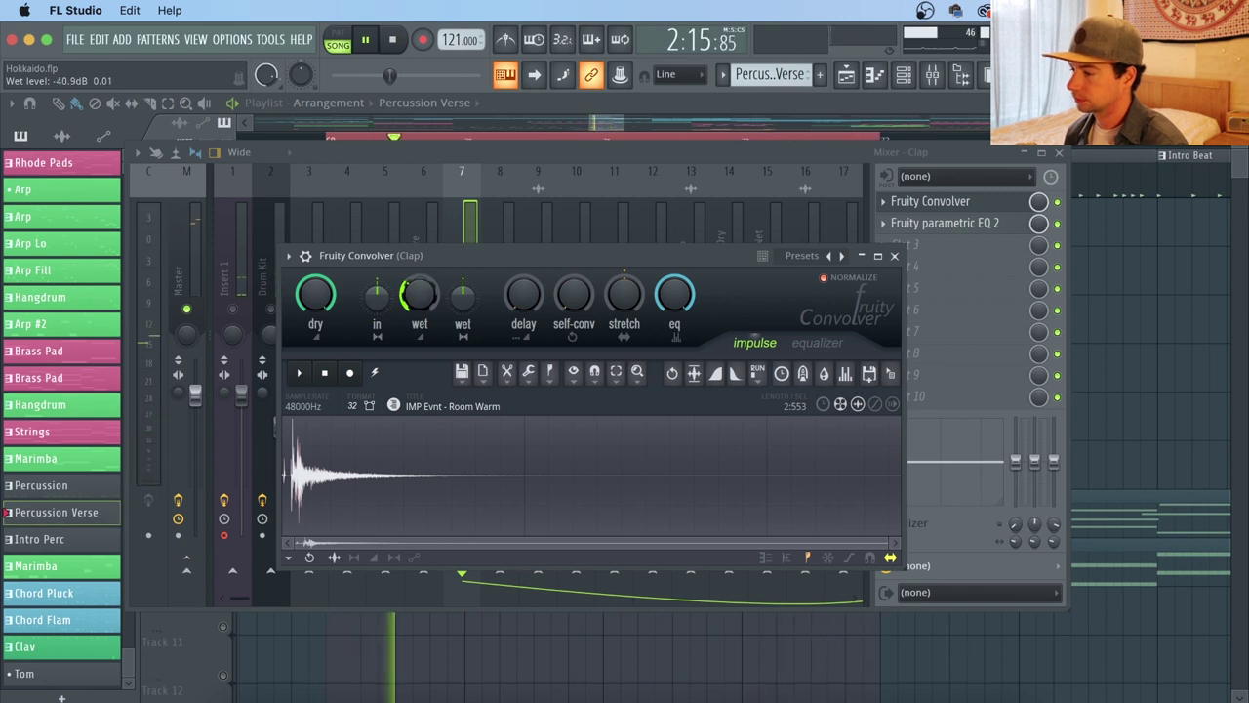
key(space)
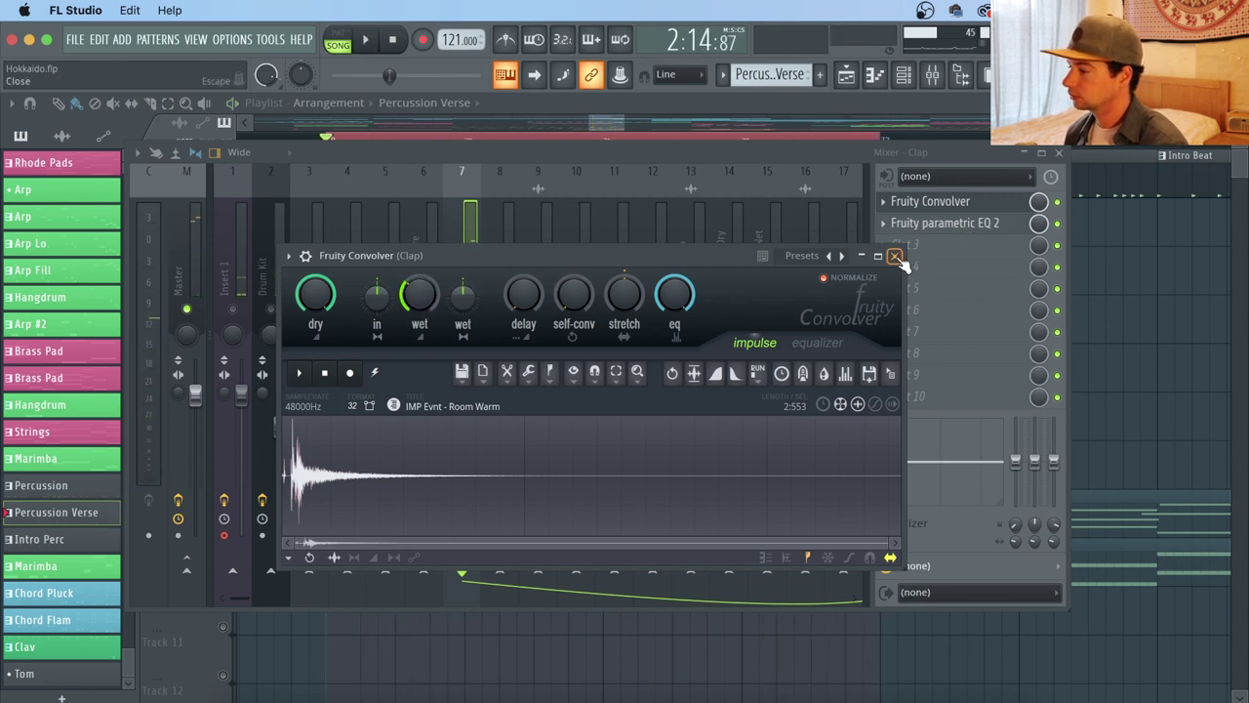
click(894, 256)
right_click(473, 309)
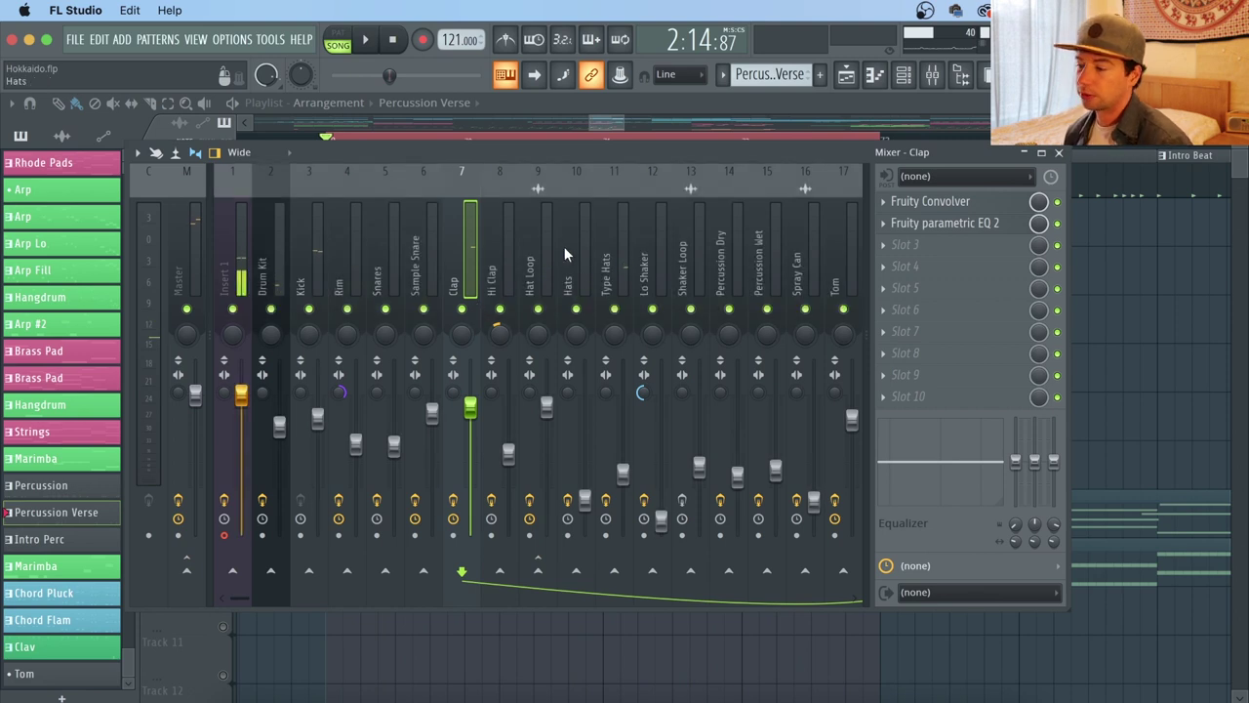
Step: Examine the Fruity Compressor settings on the Drum Group mixer track and close the Mixer
drag(306, 255, 479, 268)
scroll(487, 260, down, 3)
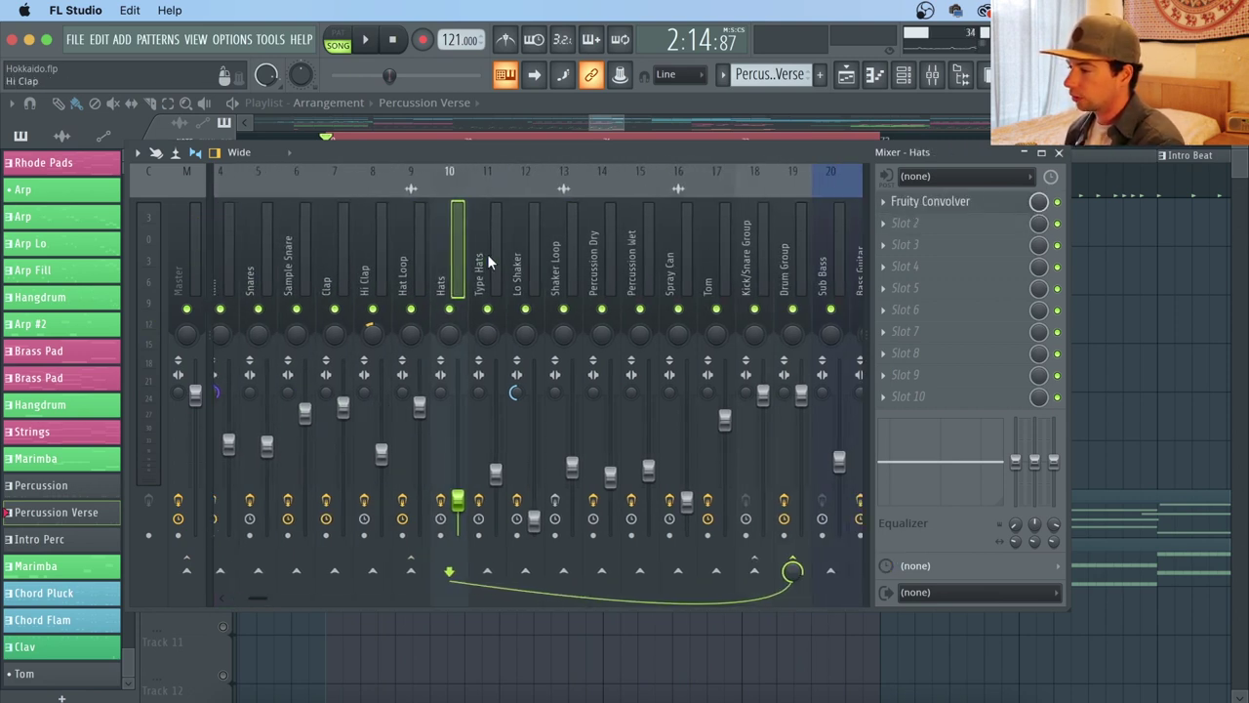
click(796, 276)
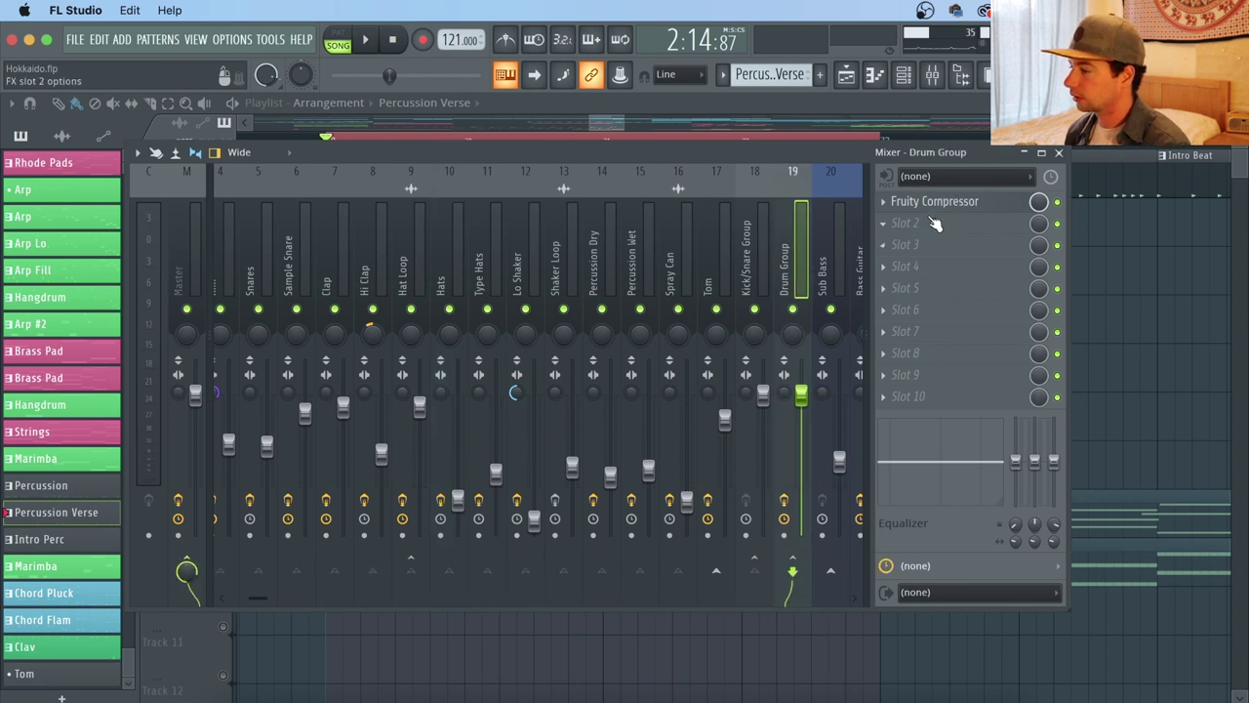
click(938, 205)
drag(426, 256, 532, 258)
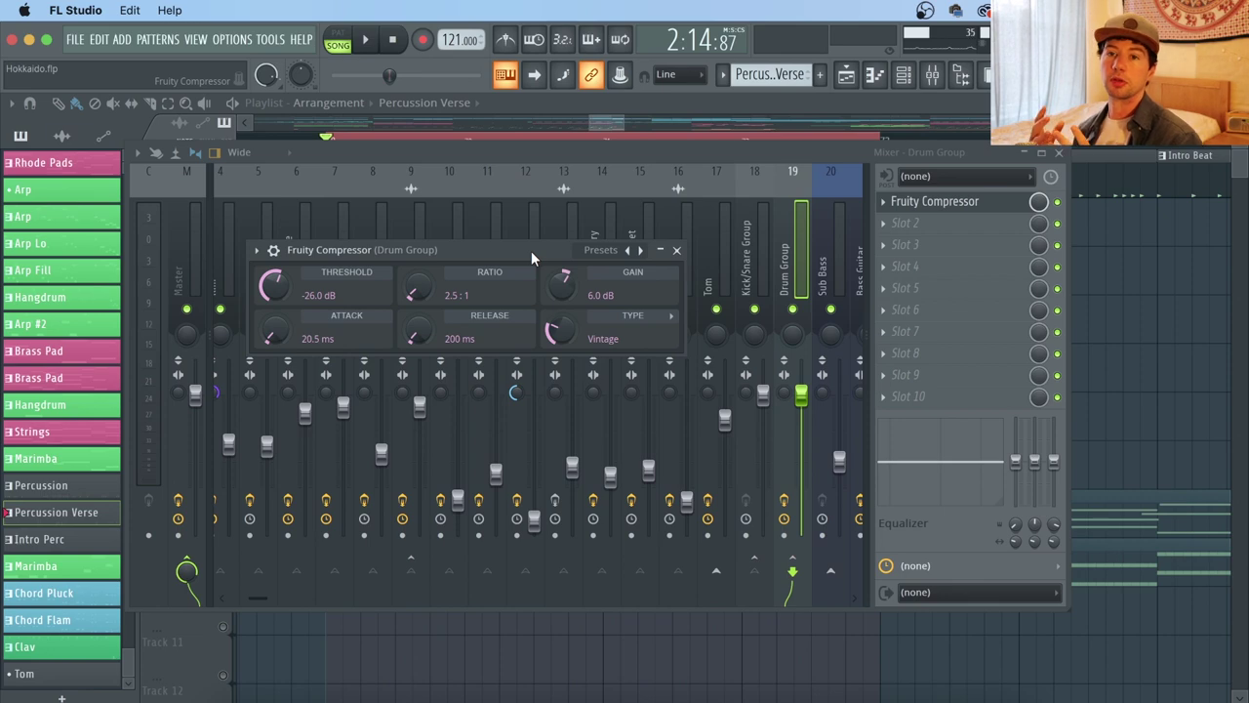
click(677, 251)
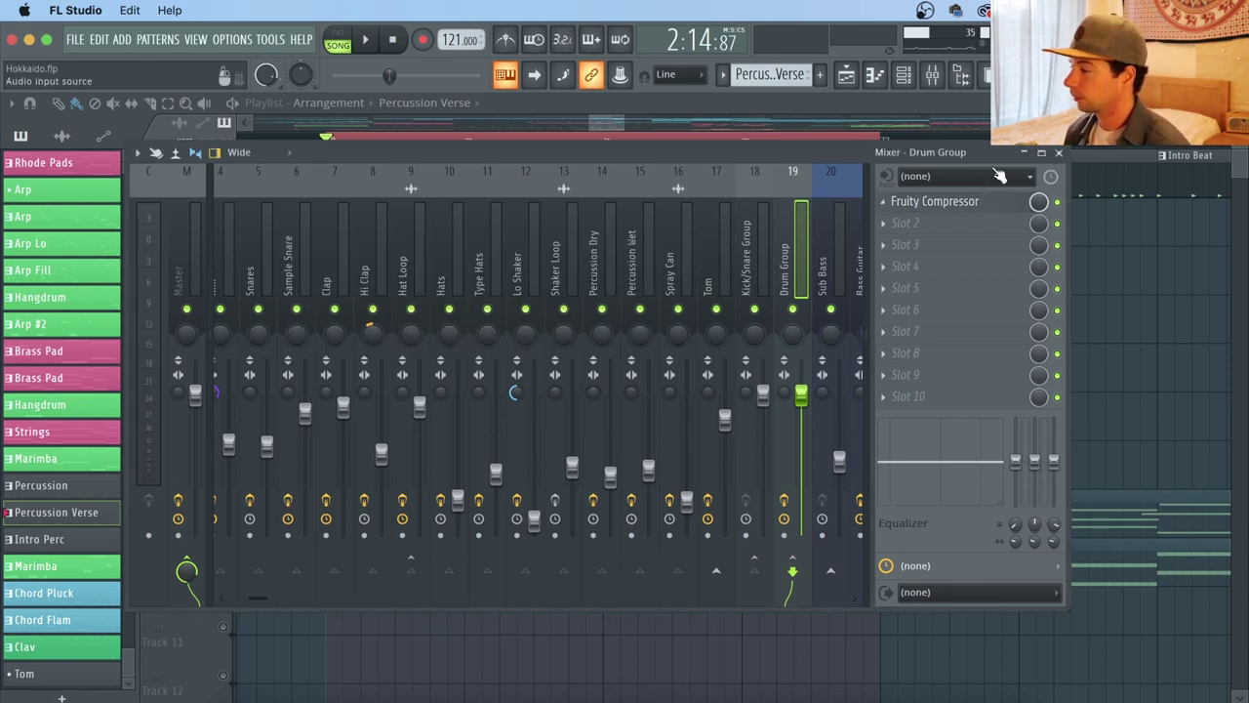
click(1060, 154)
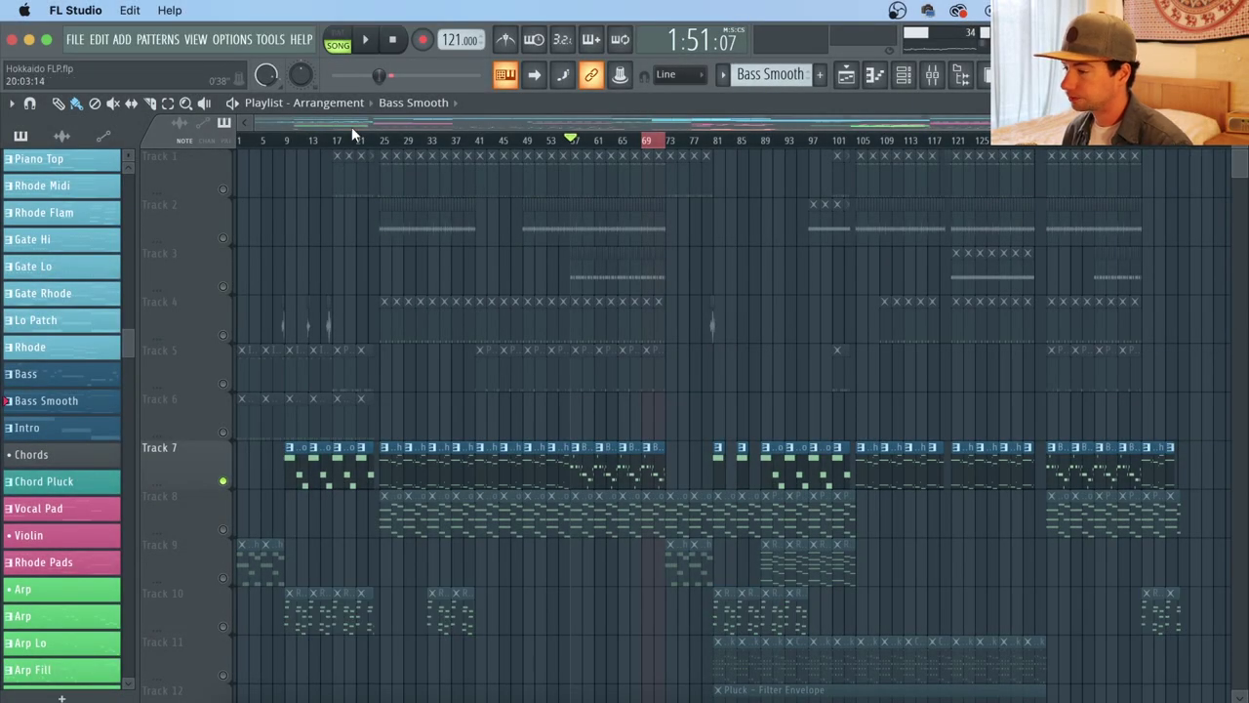
Step: Play the soloed Track 7 Intro bass from bar 17 and stop playback
scroll(360, 140, up, 2)
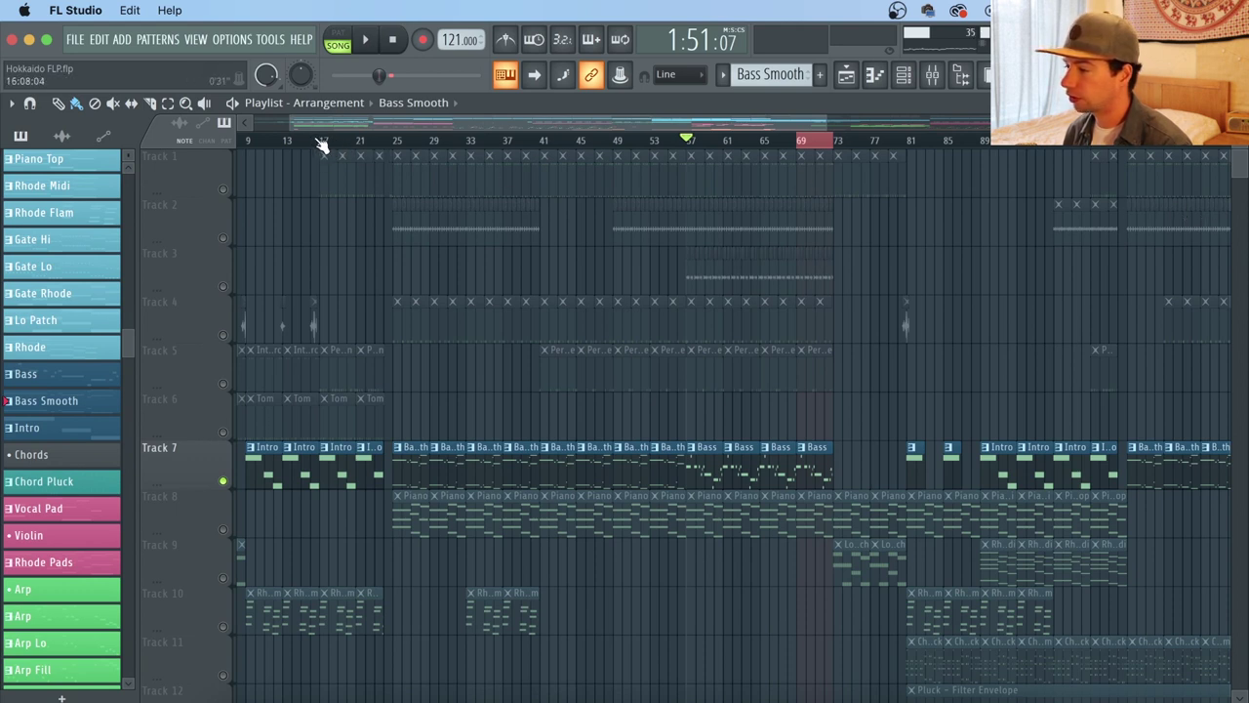
click(328, 144)
key(space)
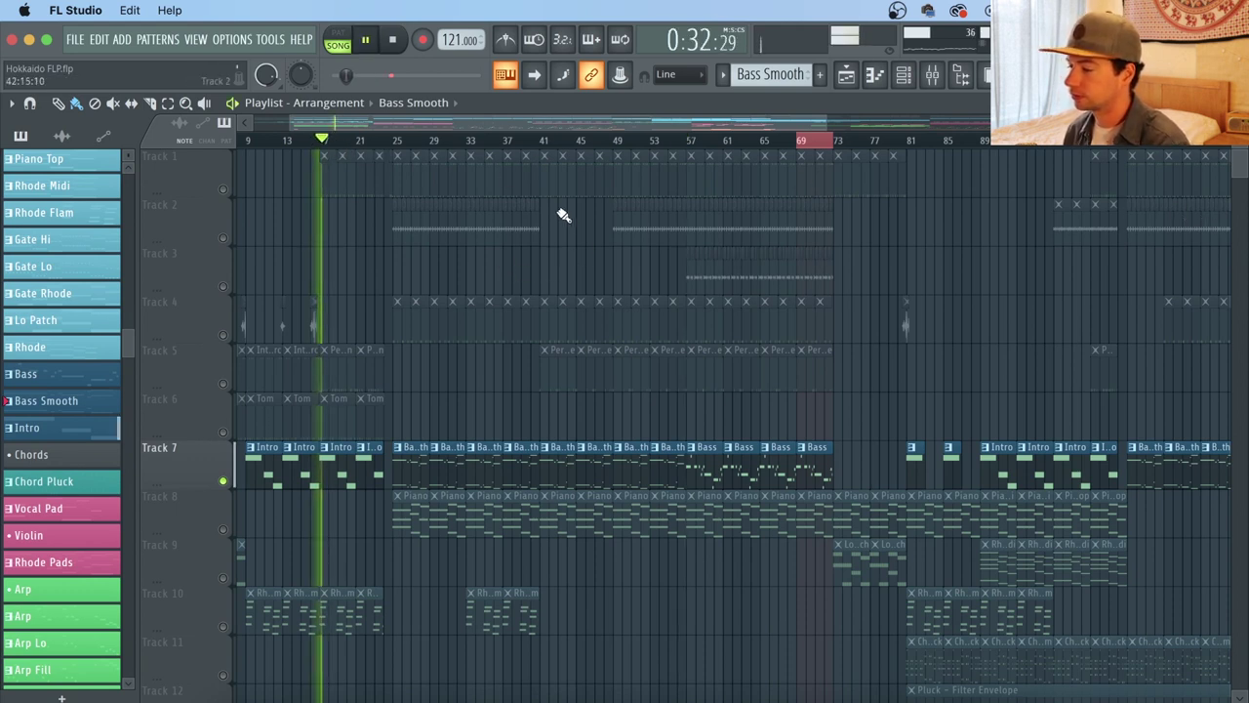
key(space)
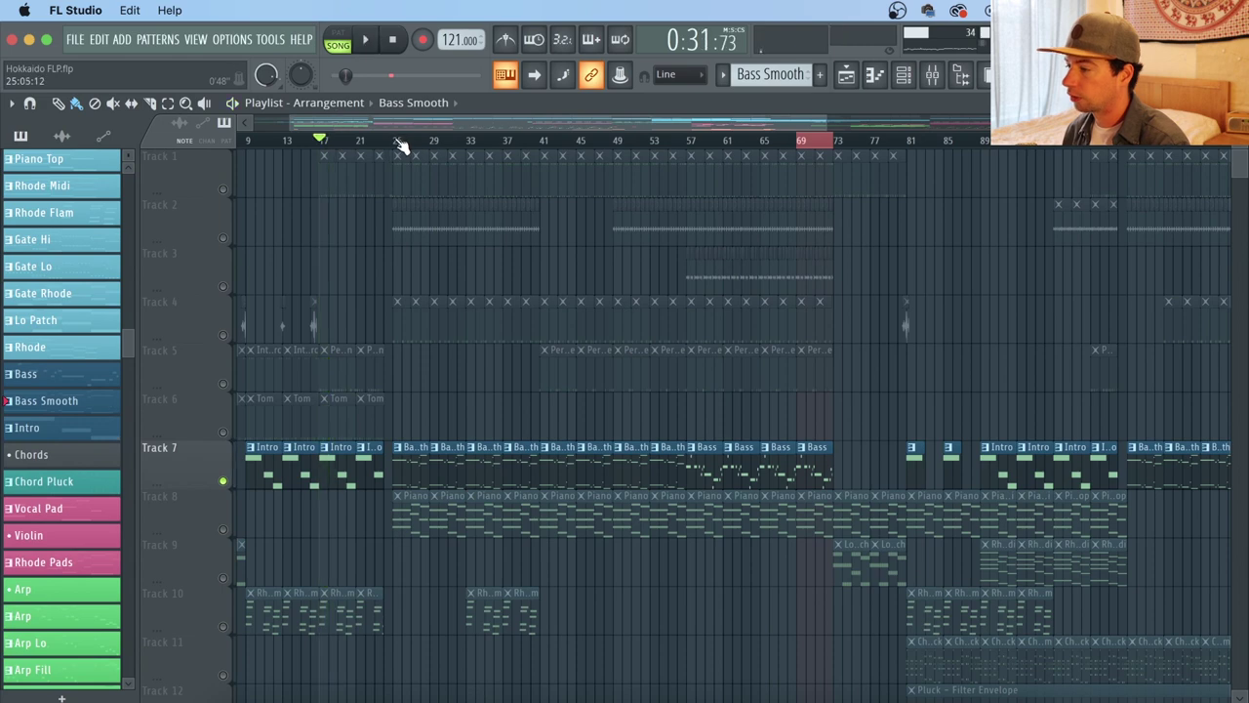
Step: Show the Bass Smooth clip at bar 25 in the Piano roll and audition its Sub Bass notes
click(395, 139)
scroll(401, 144, up, 1)
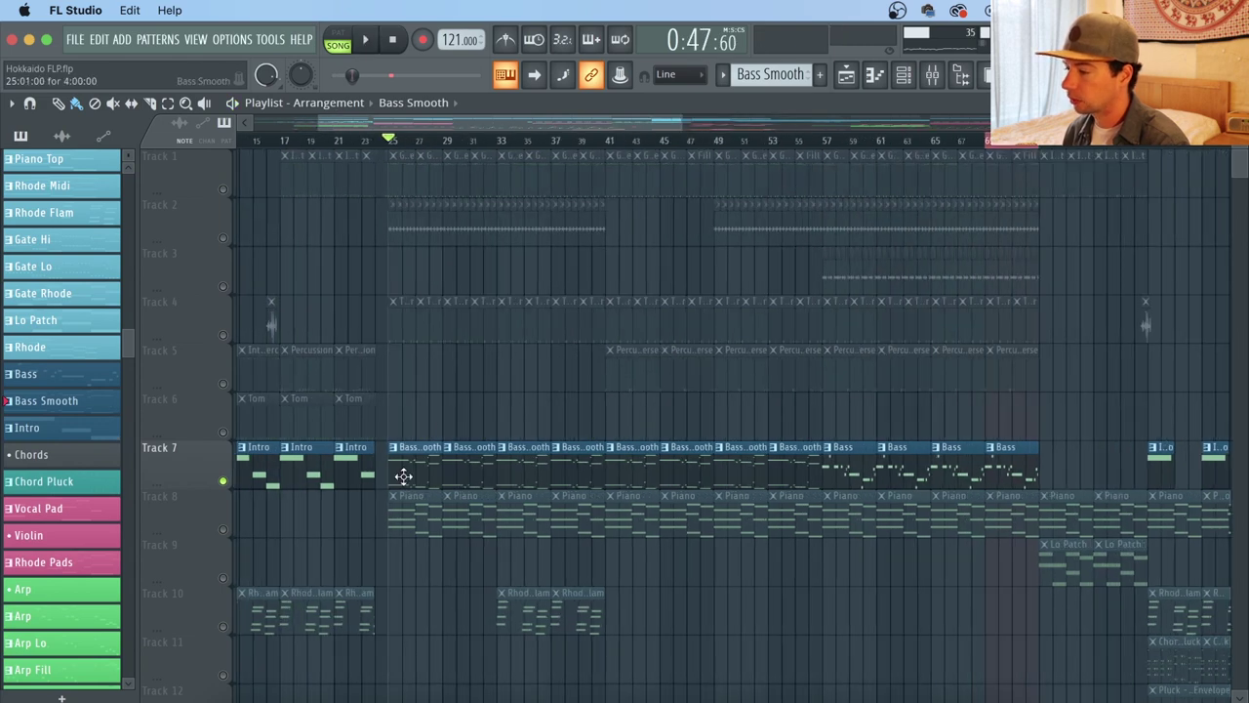
double_click(403, 476)
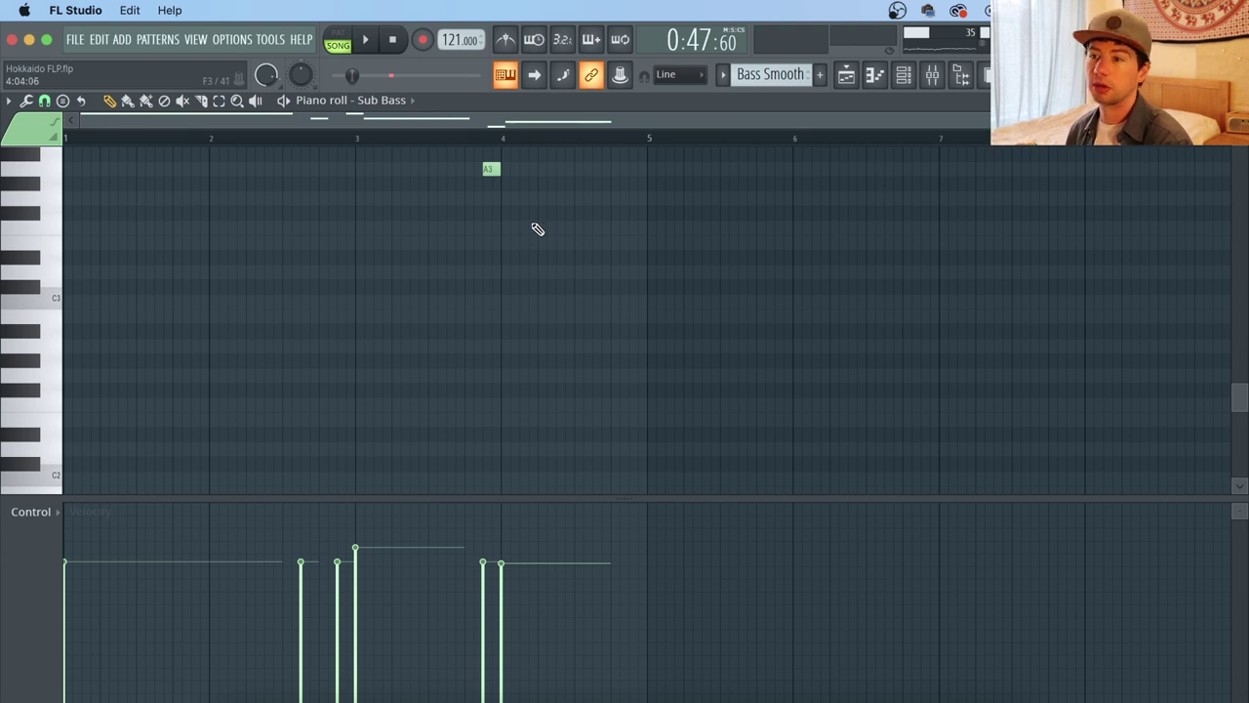
key(space)
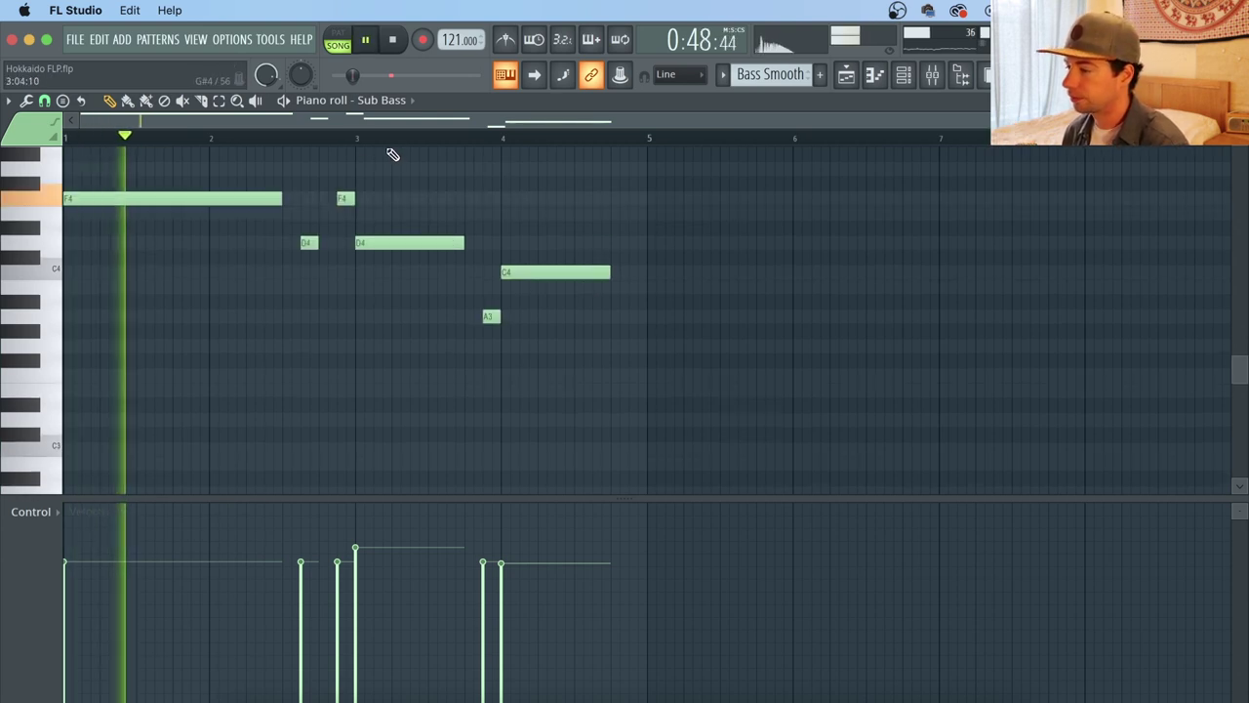
scroll(750, 206, up, 4)
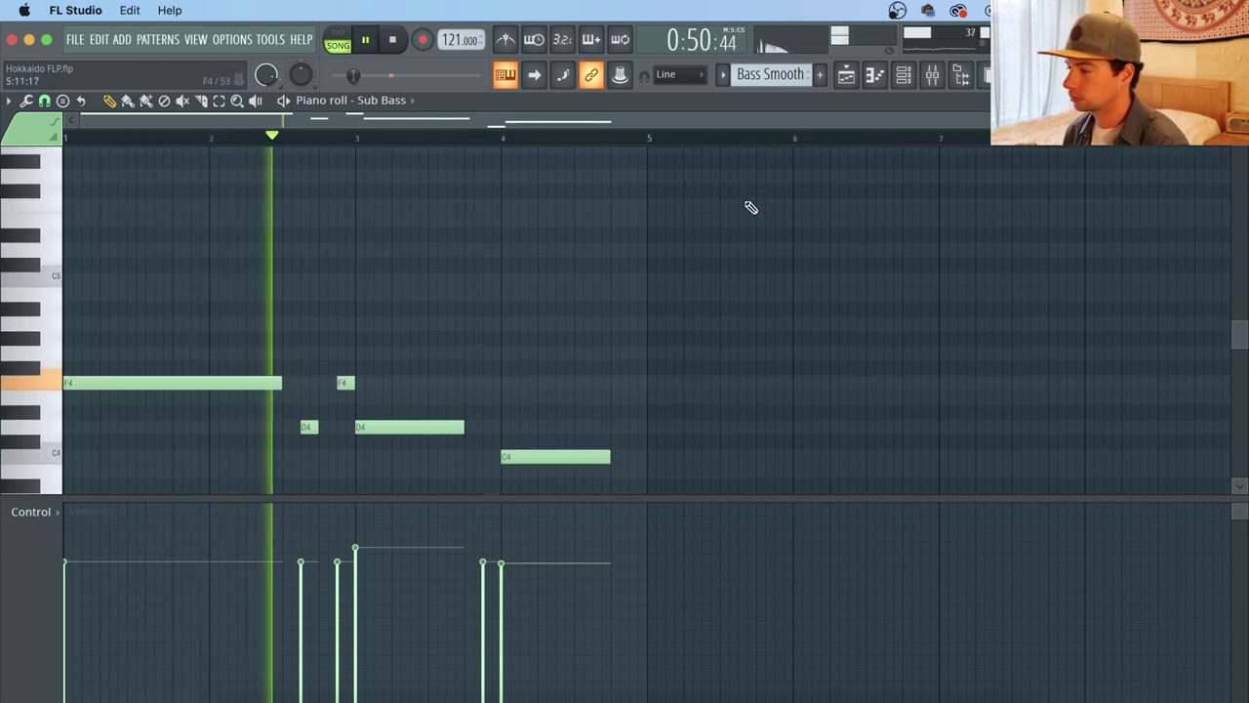
scroll(751, 206, down, 3)
scroll(749, 206, down, 1)
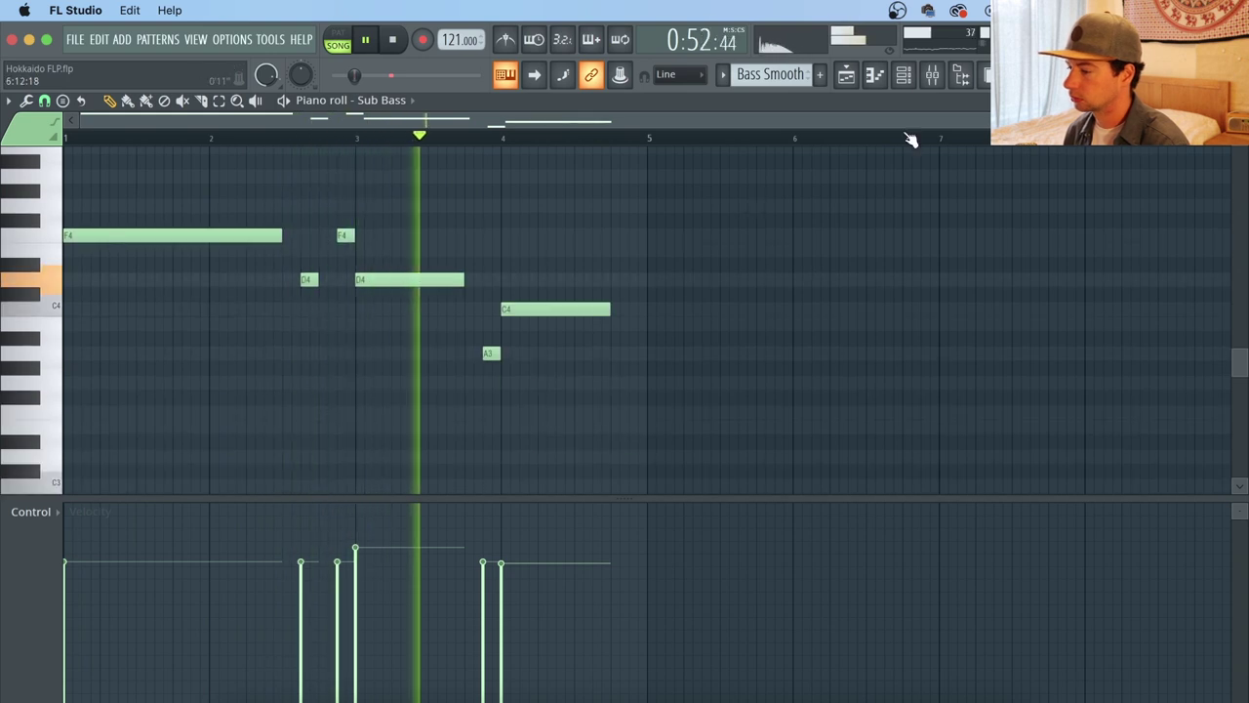
key(space)
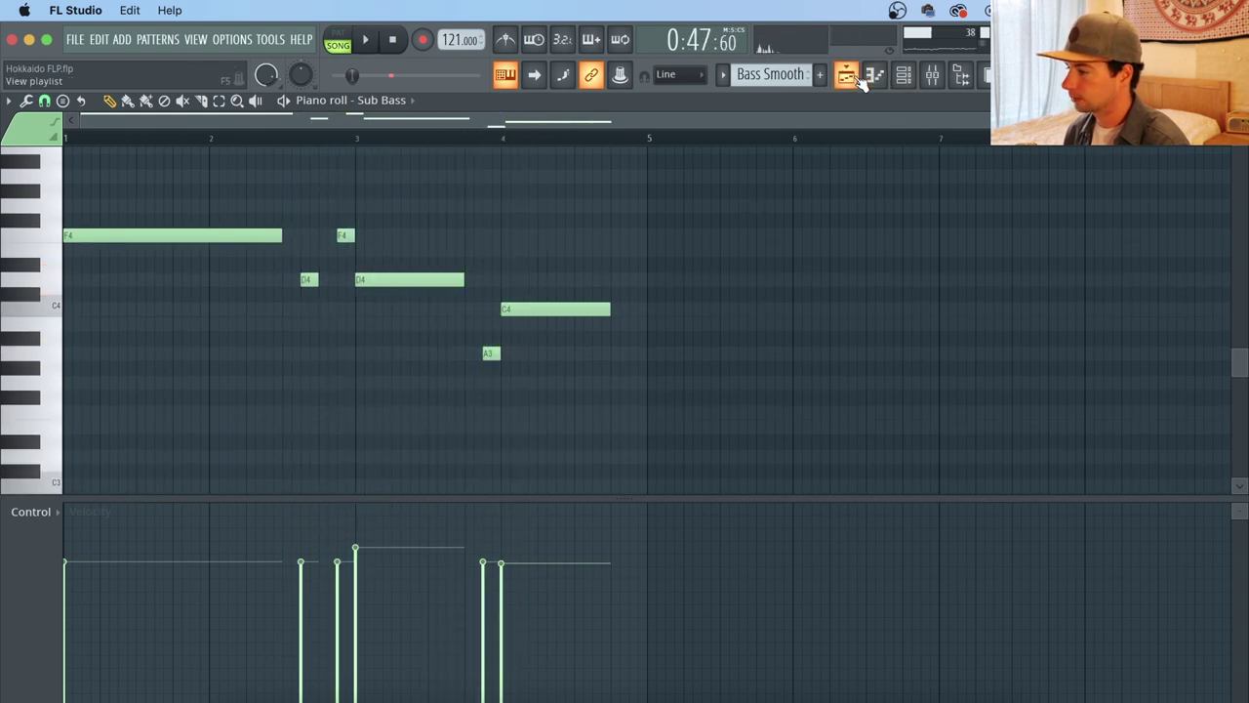
Step: Play the arrangement from bar 57 in the Playlist and show the Bass clip's notes in the Piano roll
click(855, 79)
click(823, 150)
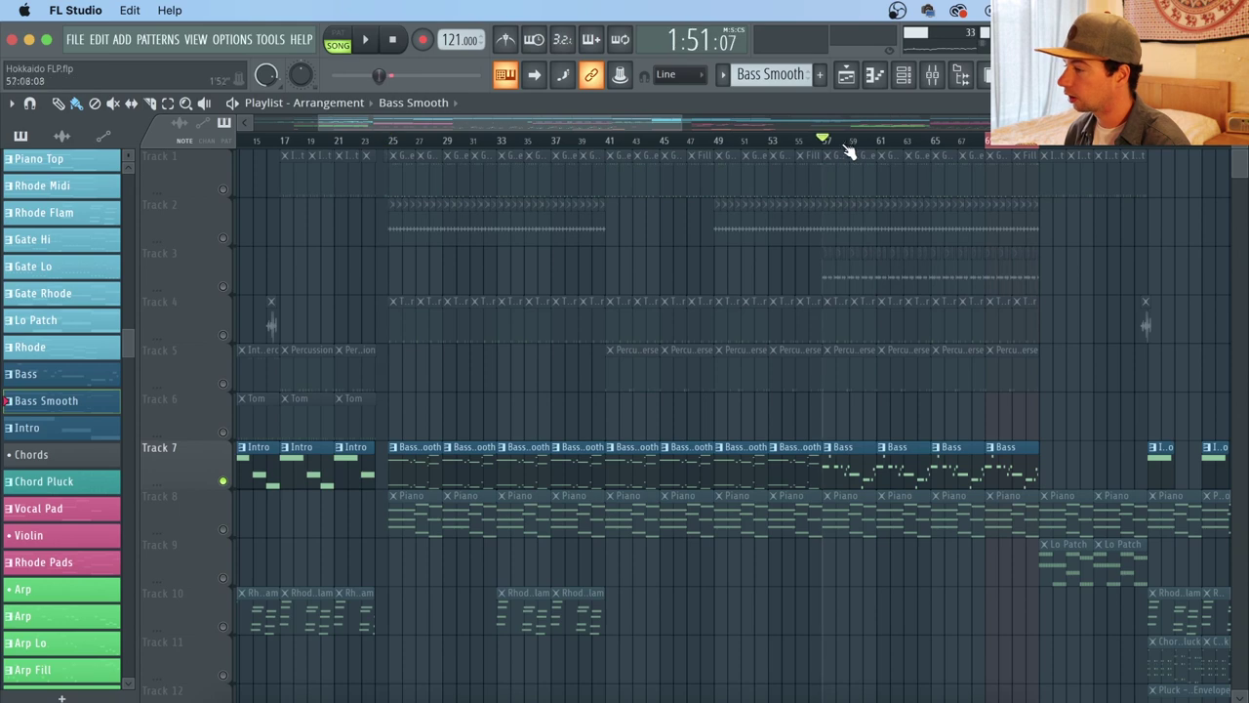
scroll(908, 144, up, 3)
scroll(907, 144, up, 2)
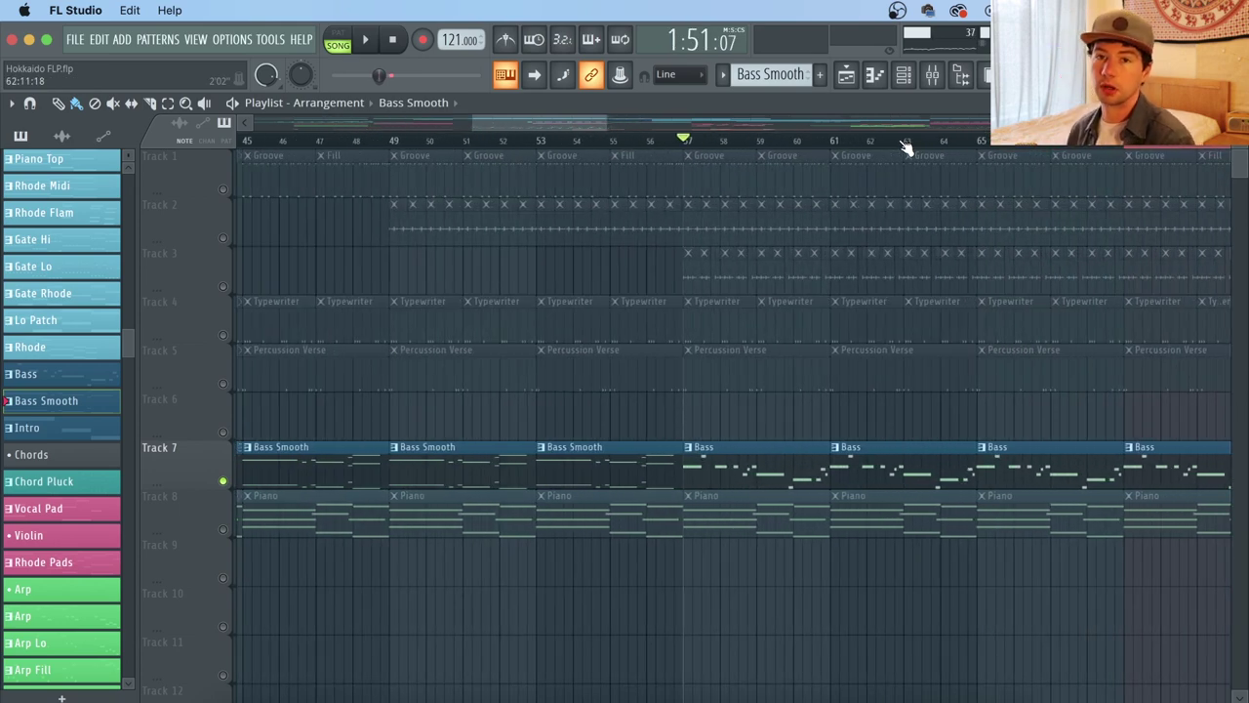
key(space)
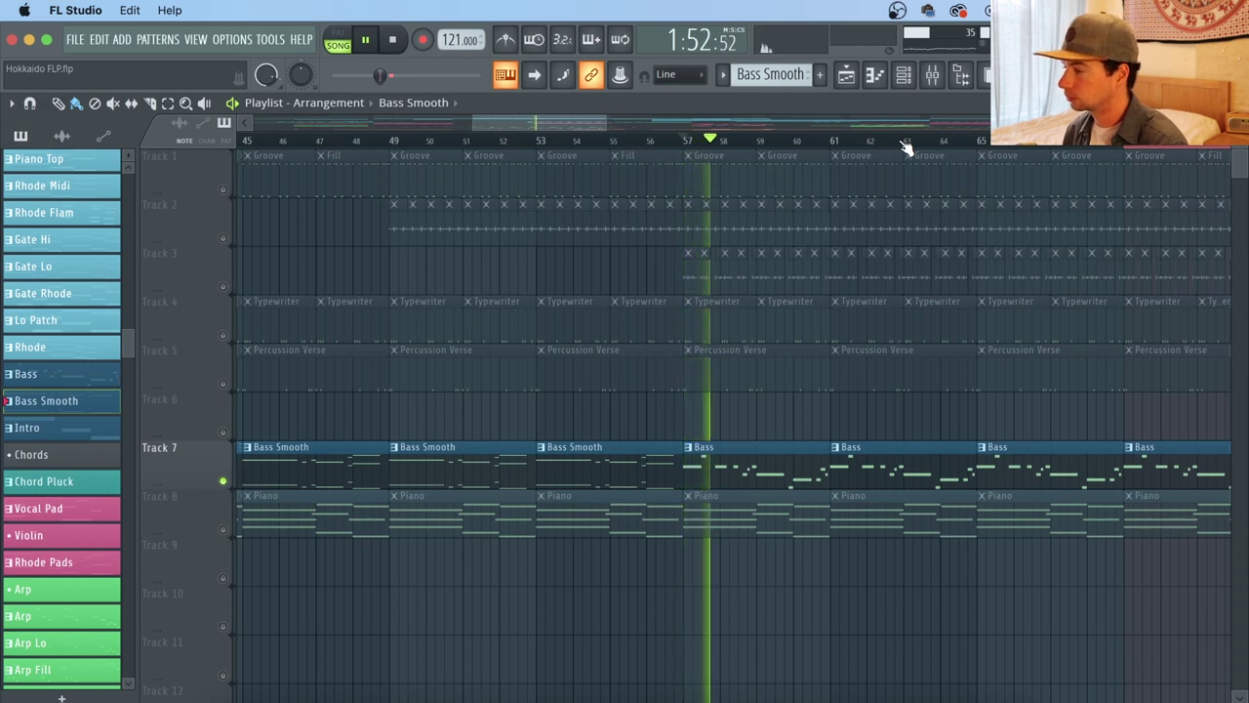
double_click(770, 473)
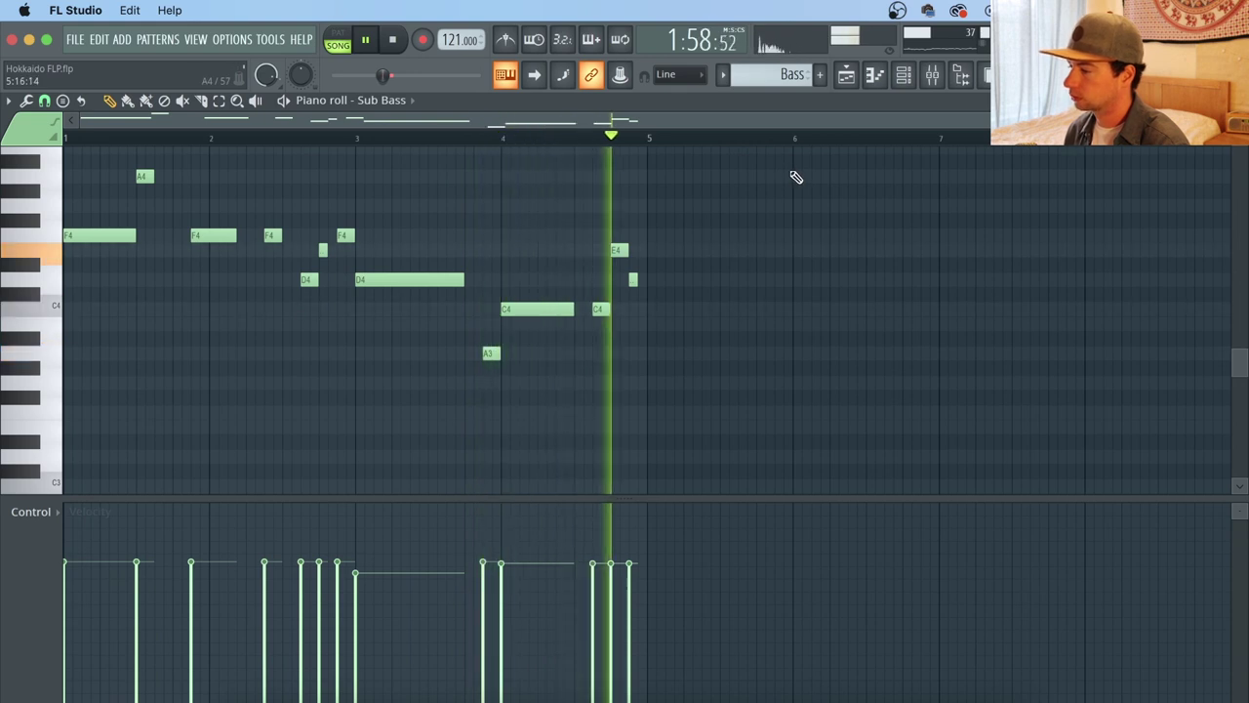
Step: Stop playback and return from the Bass notes in the Piano roll to the Playlist around bar 57
key(space)
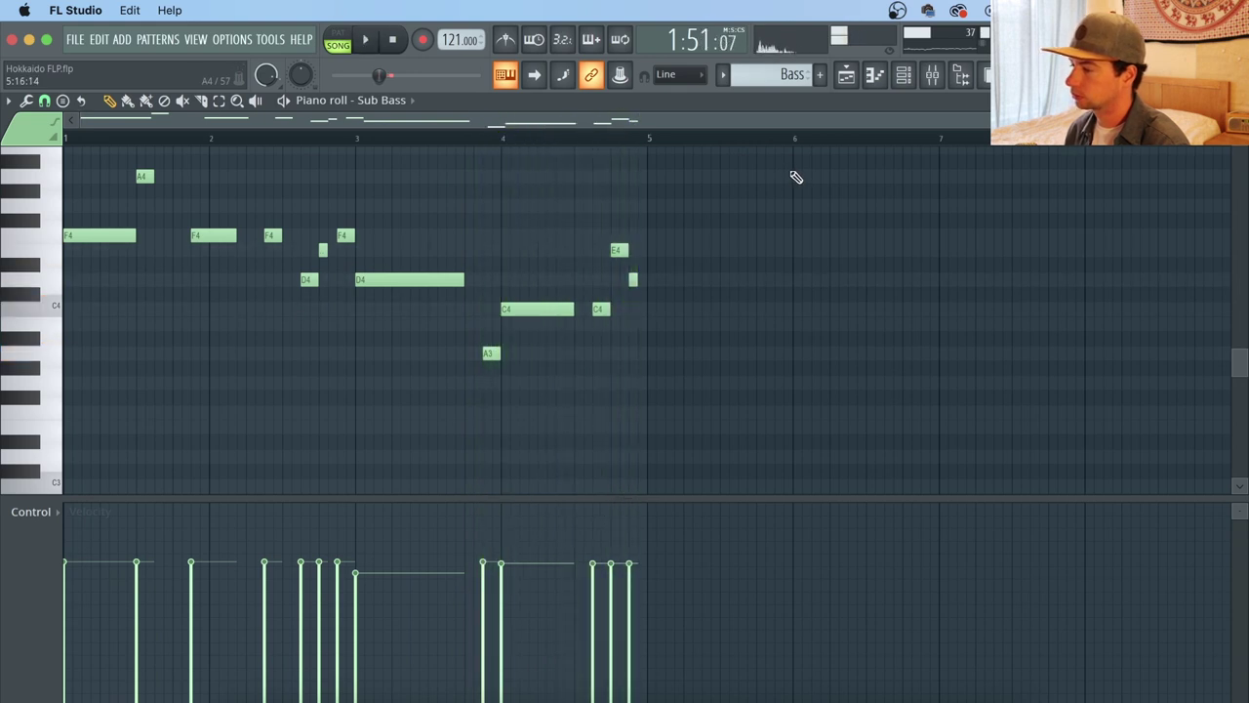
click(852, 81)
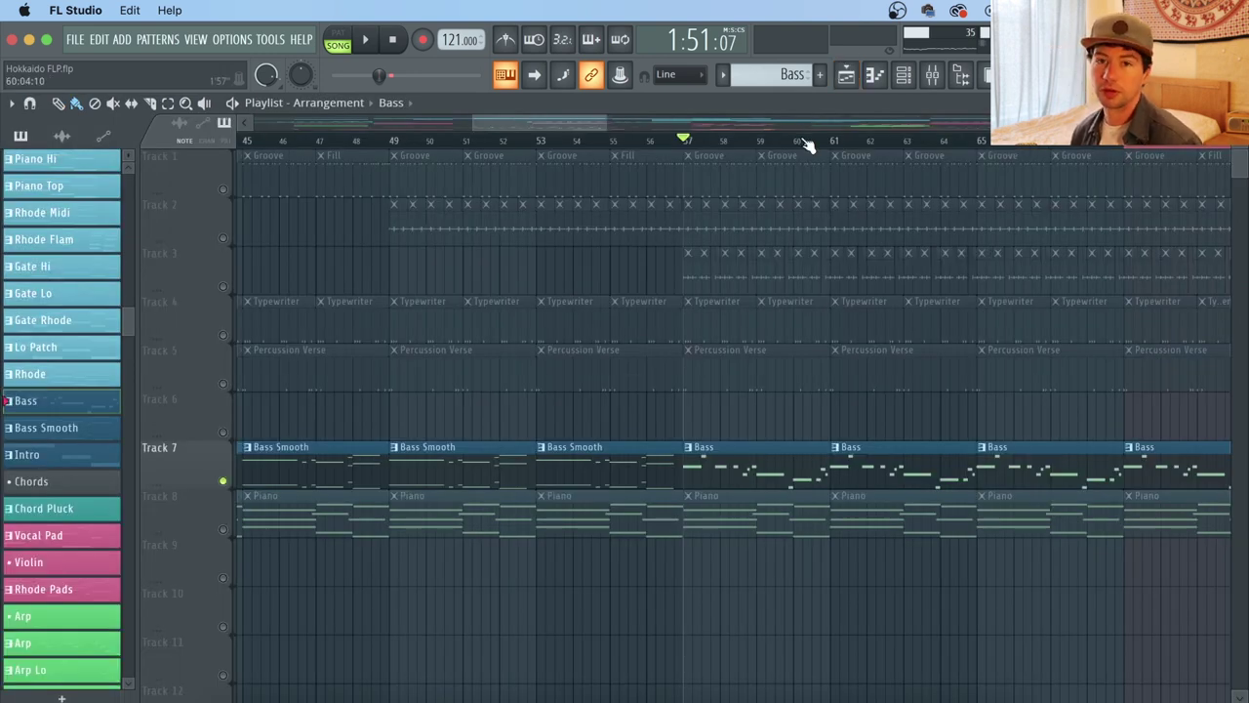
scroll(808, 144, down, 6)
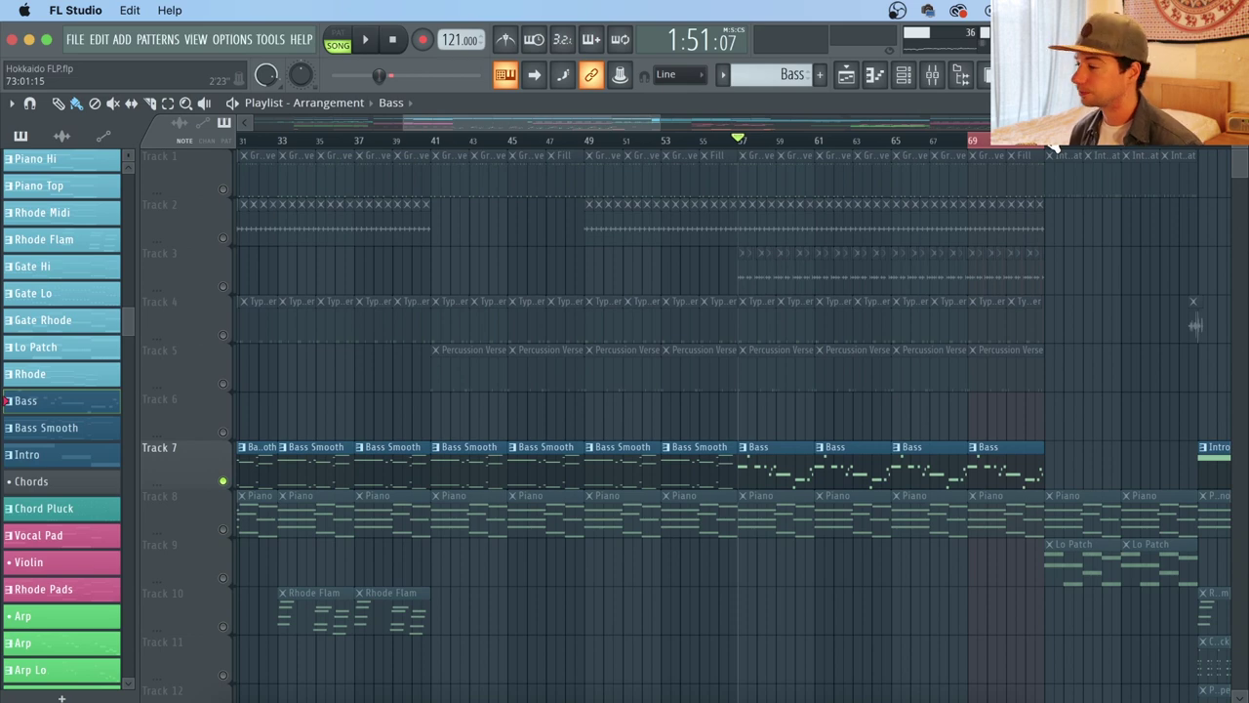
scroll(1052, 144, up, 2)
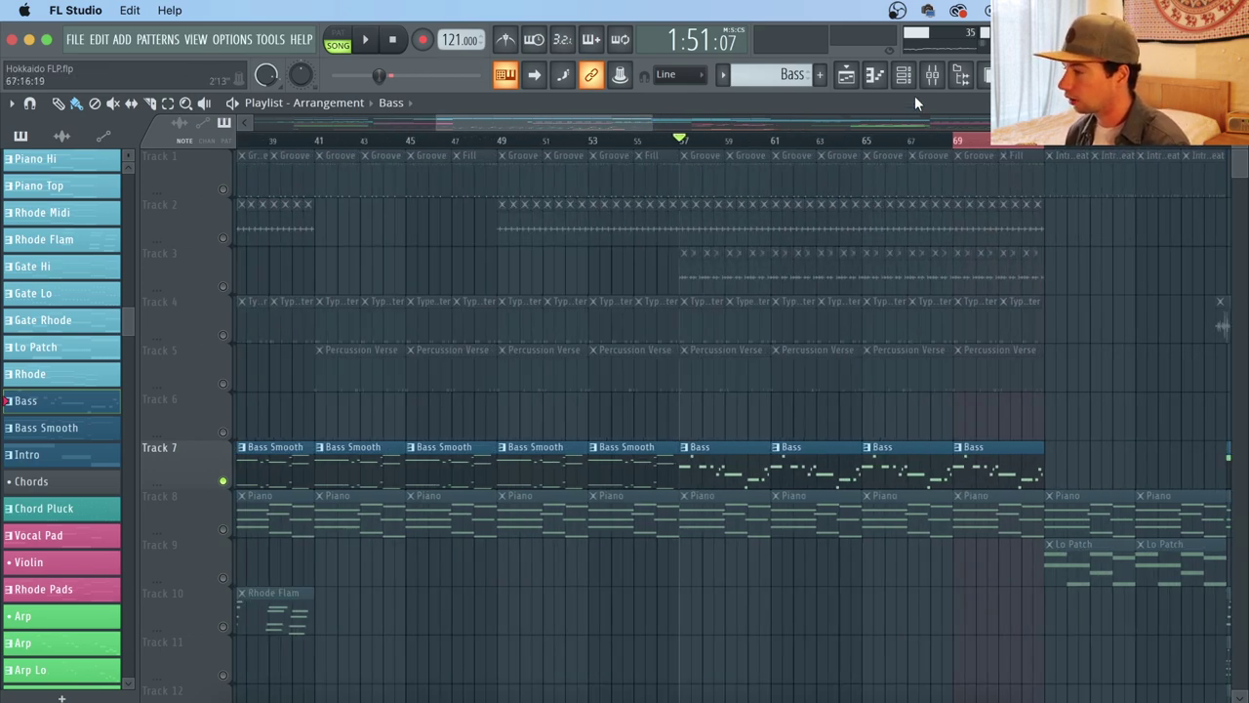
Step: Isolate the Sub Bass channel, view its 3x Osc settings, and audition the Bass pattern in pattern mode
click(903, 76)
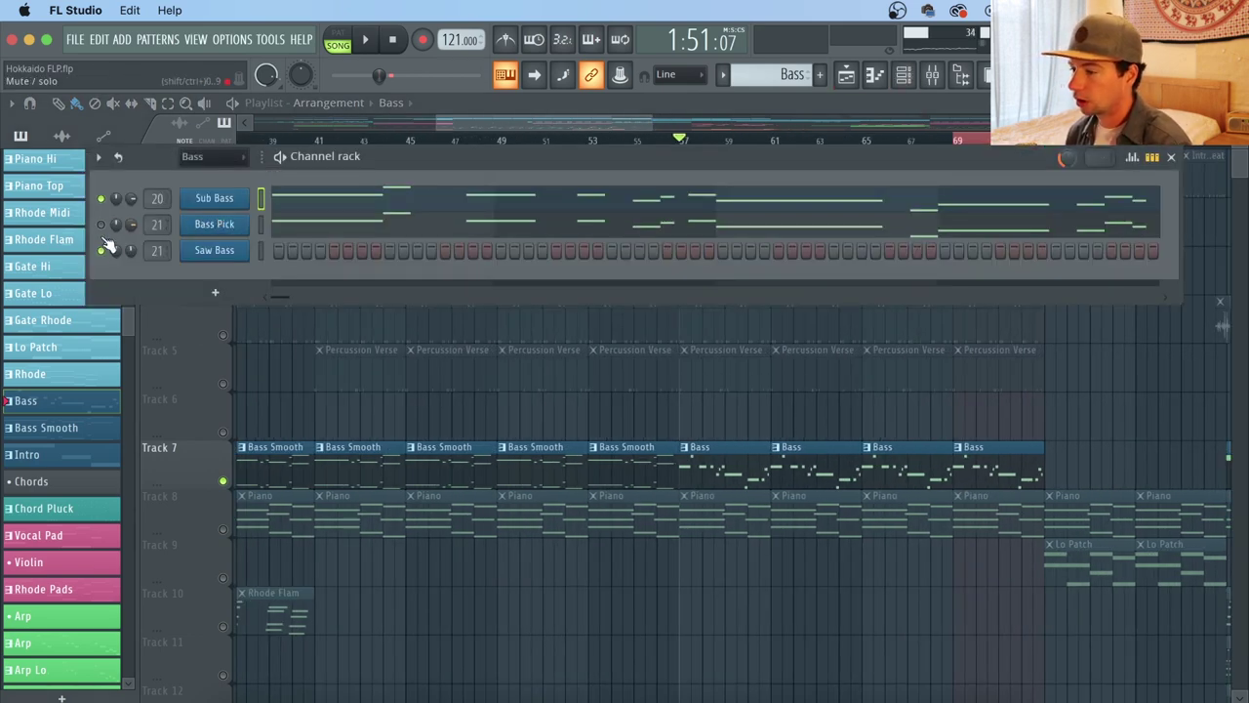
click(216, 200)
drag(326, 274, 503, 257)
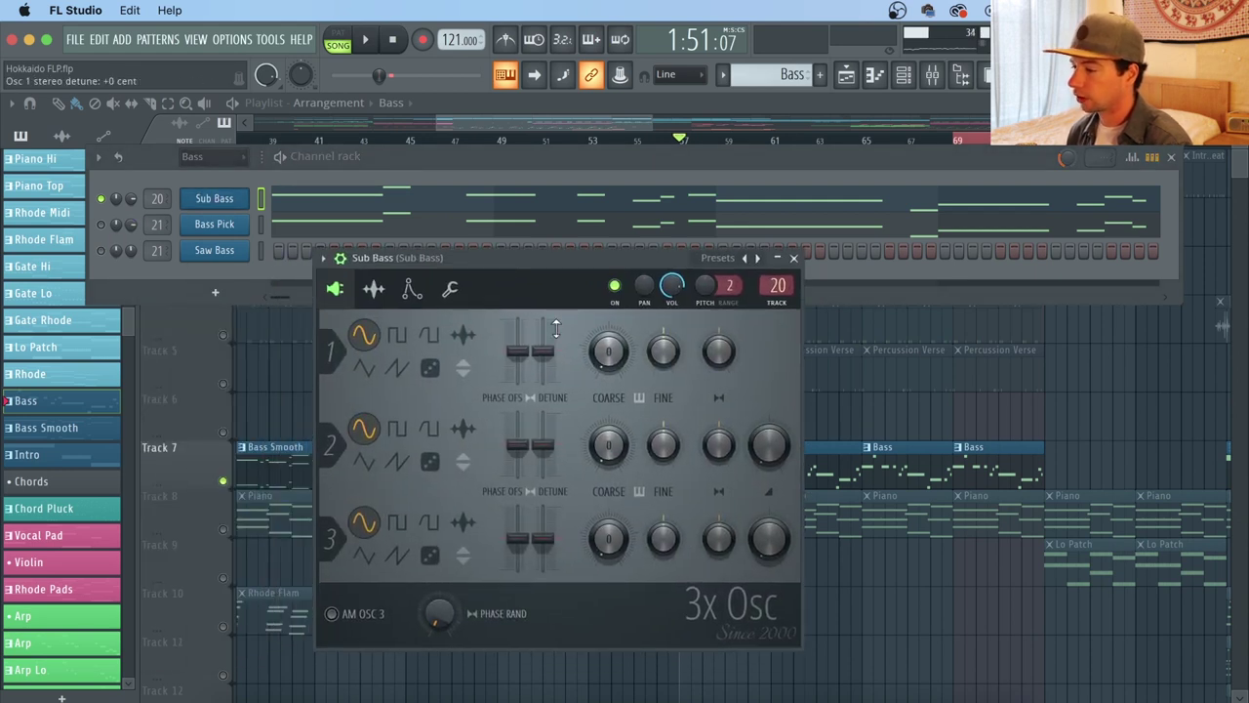
click(486, 159)
click(343, 41)
click(367, 41)
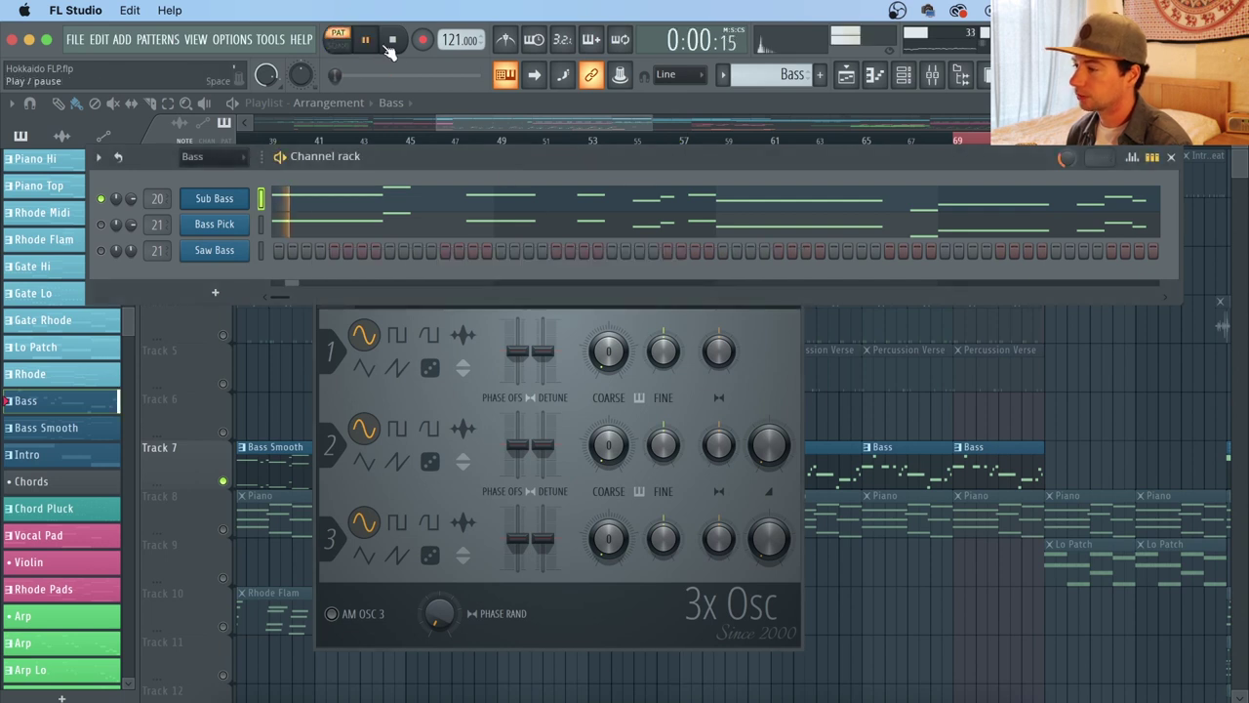
key(space)
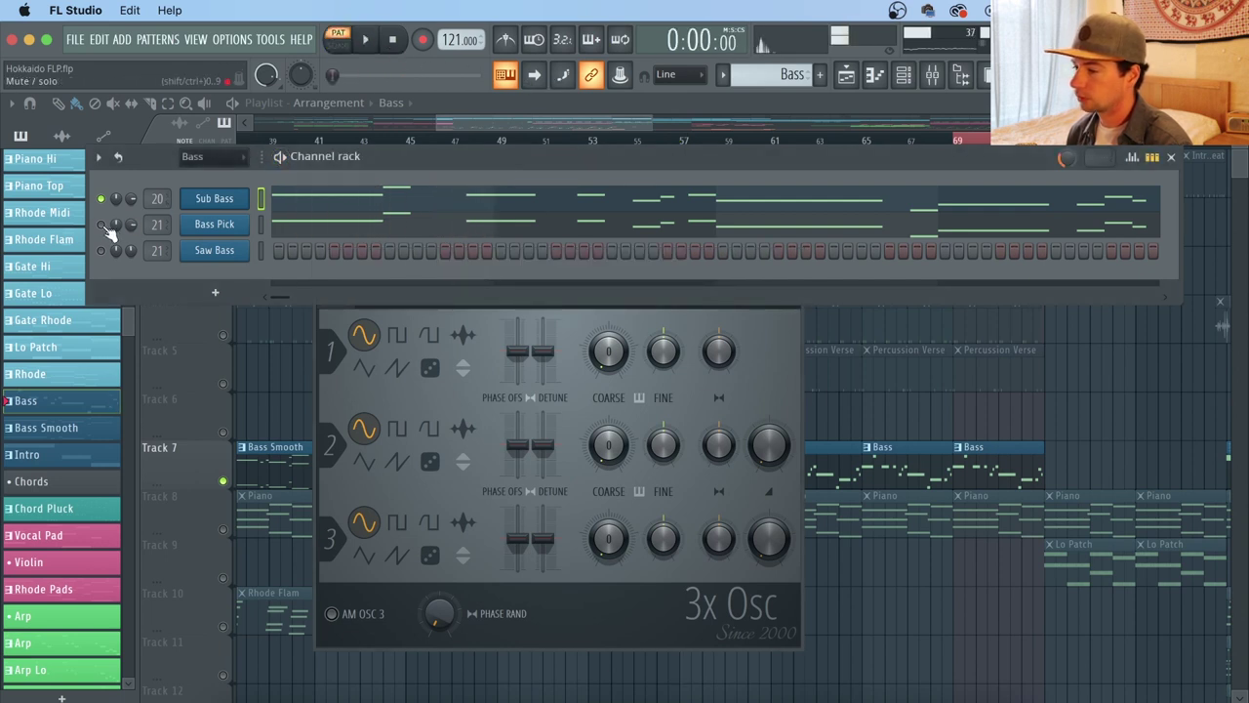
Step: View the Bass Pick channel's Ibanez Pick (3).wav sample and audition it together with the Sub Bass
click(228, 231)
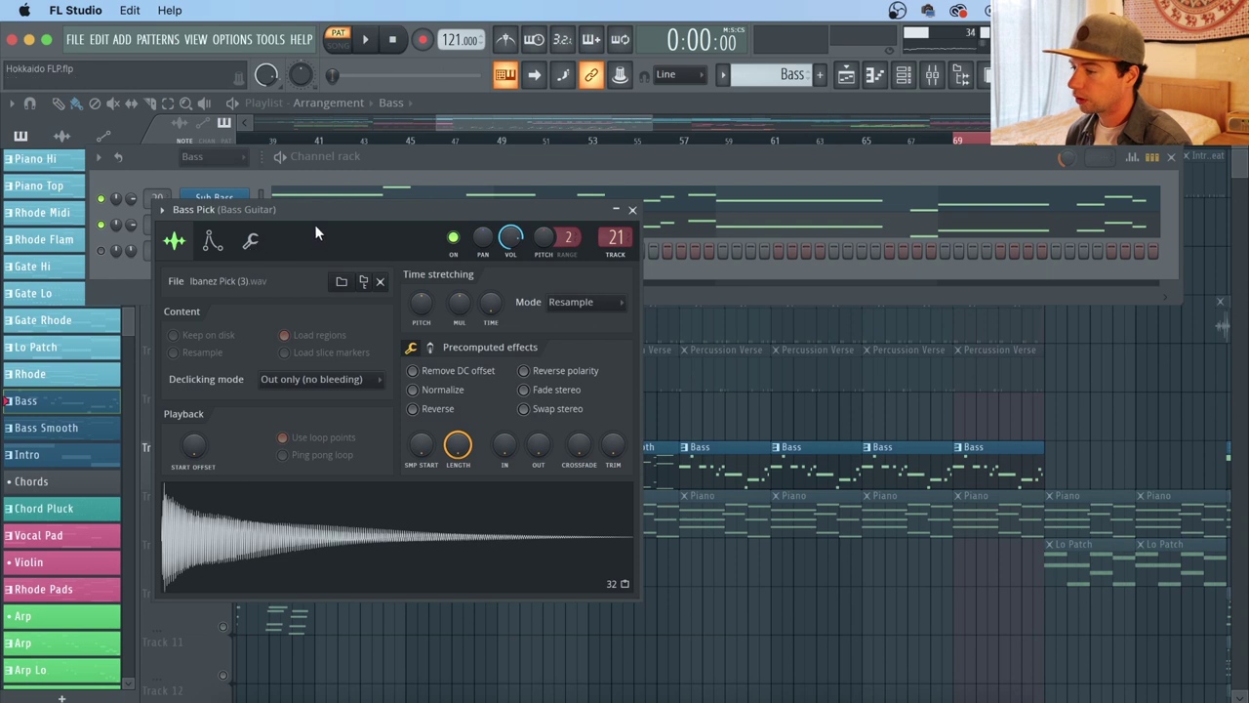
drag(325, 213, 588, 211)
click(605, 517)
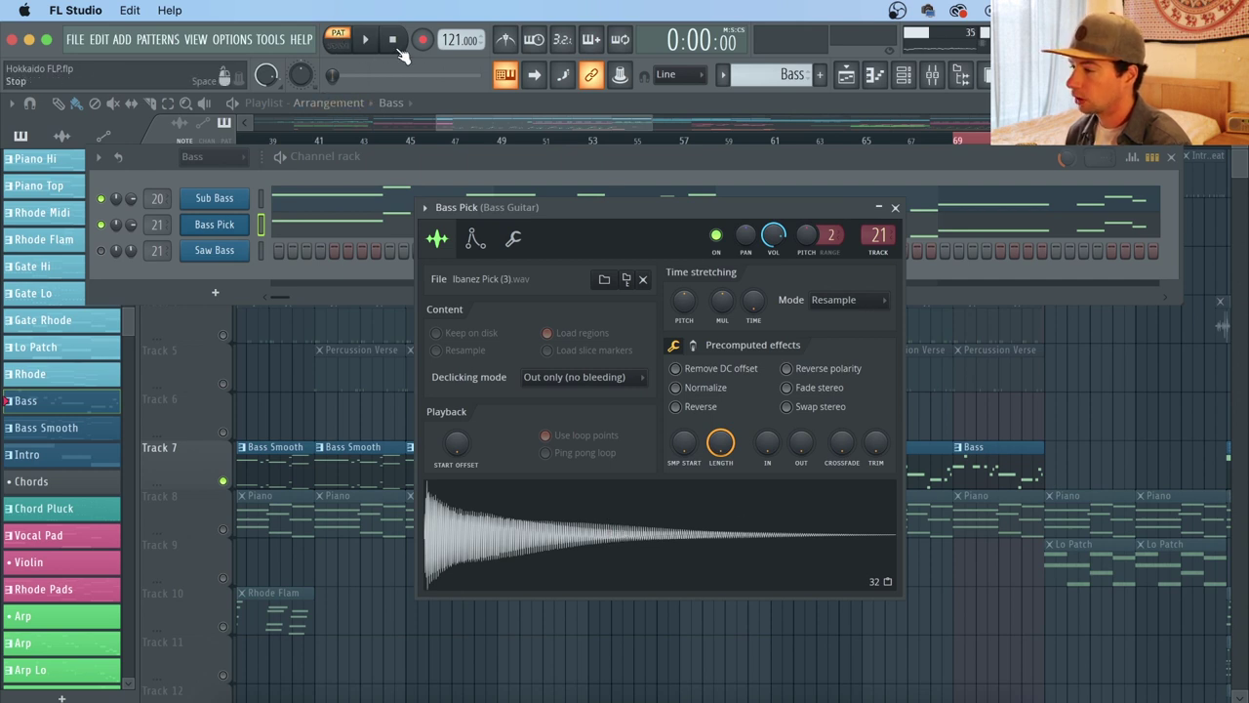
click(400, 168)
key(space)
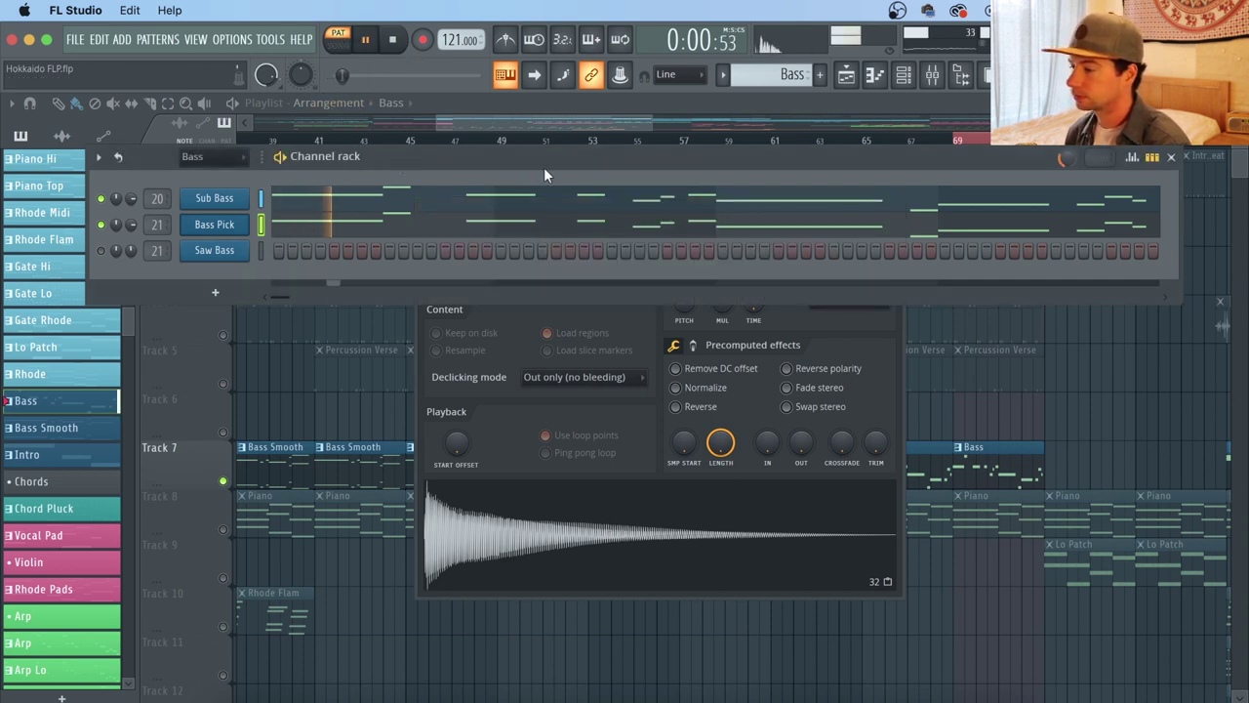
key(space)
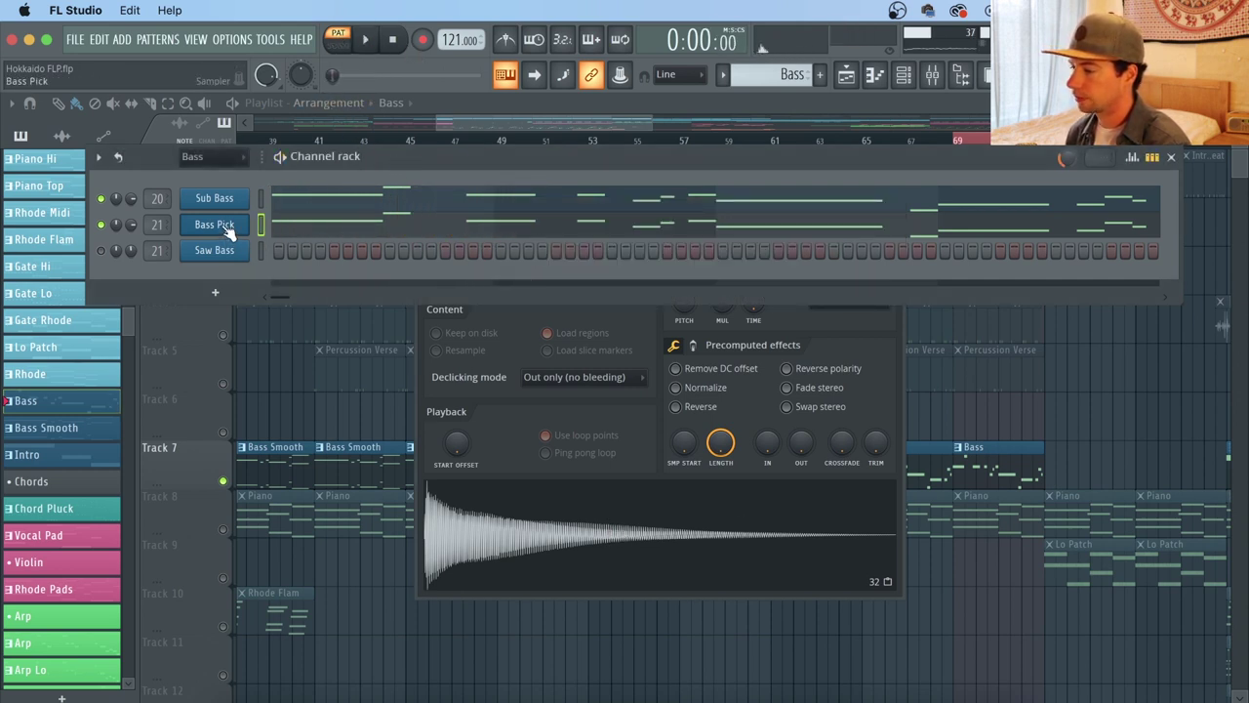
Step: Inspect the Fruity parametric EQ 2 curve on the Bass Guitar mixer track and close the EQ window
click(226, 227)
click(225, 227)
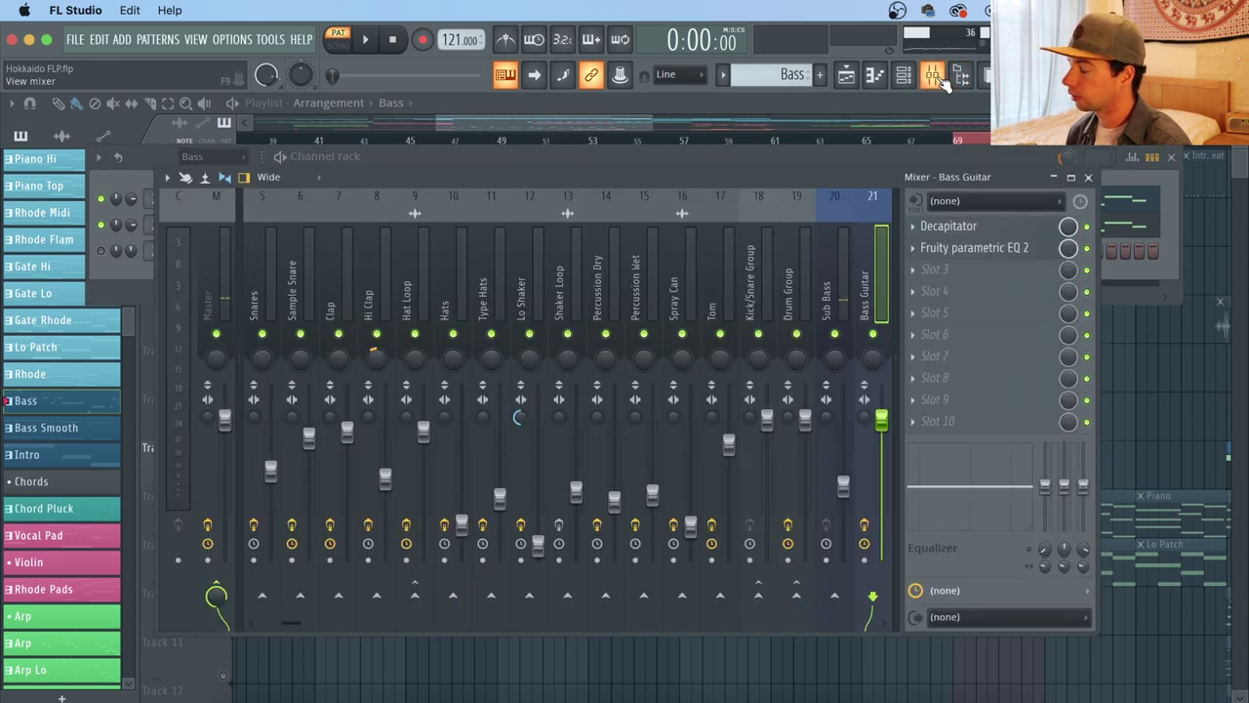
click(932, 74)
click(969, 248)
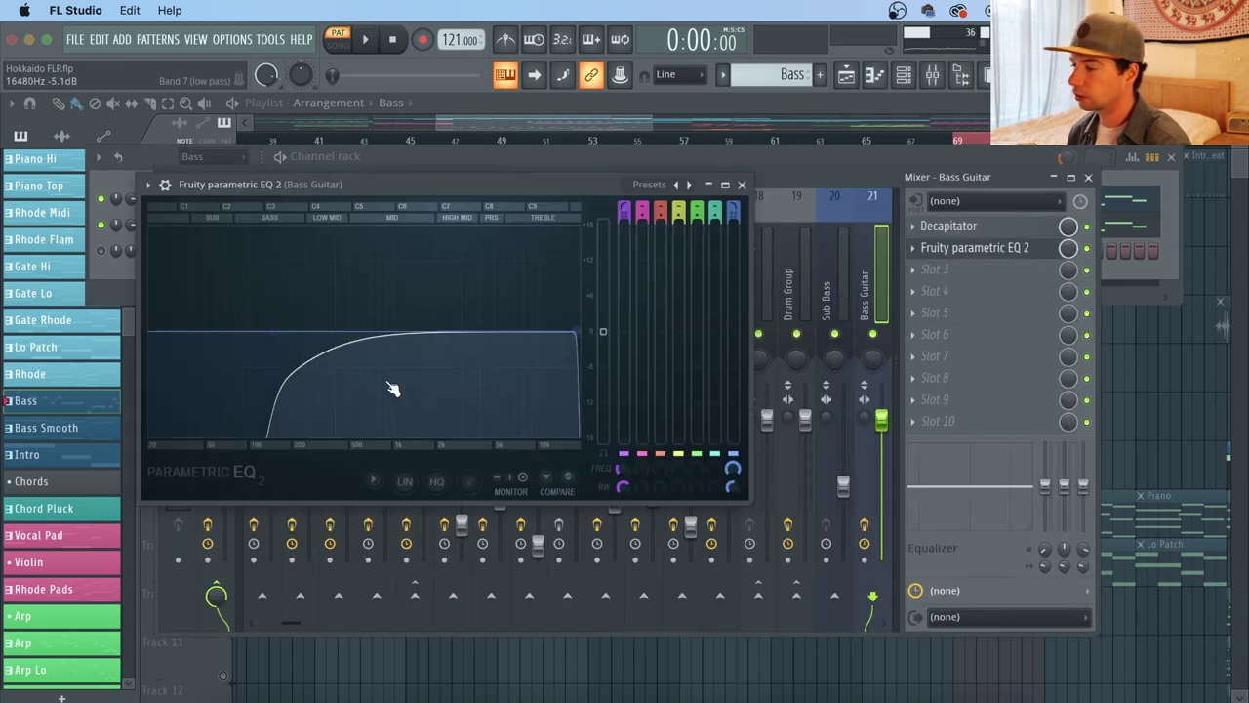
click(742, 184)
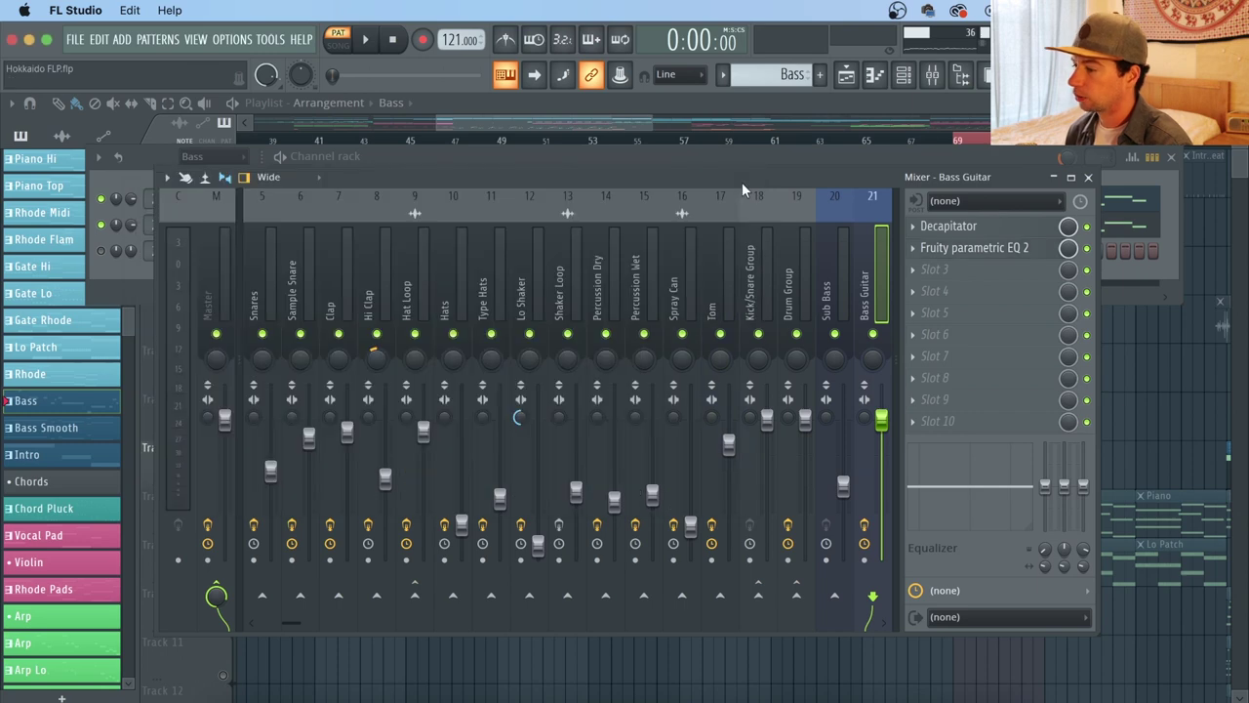
Step: Inspect the Decapitator settings on the Bass Guitar mixer track, and close the plugin and the Mixer
click(1024, 228)
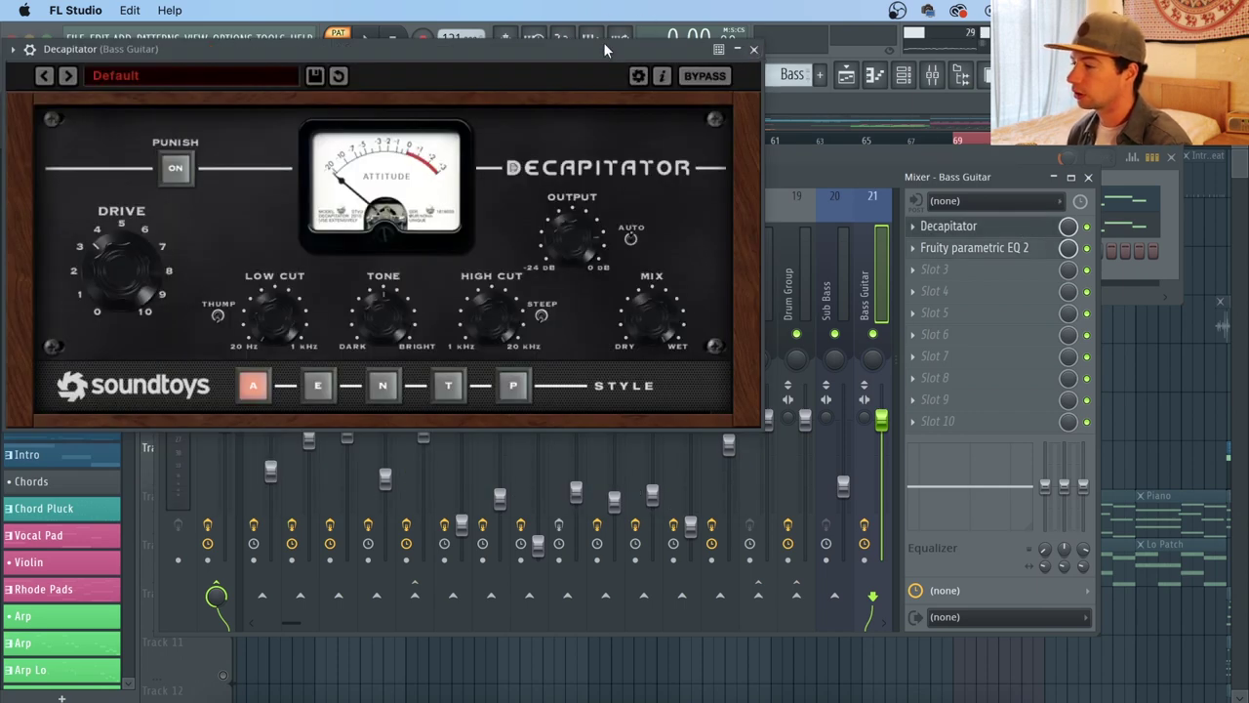
drag(603, 44, 833, 131)
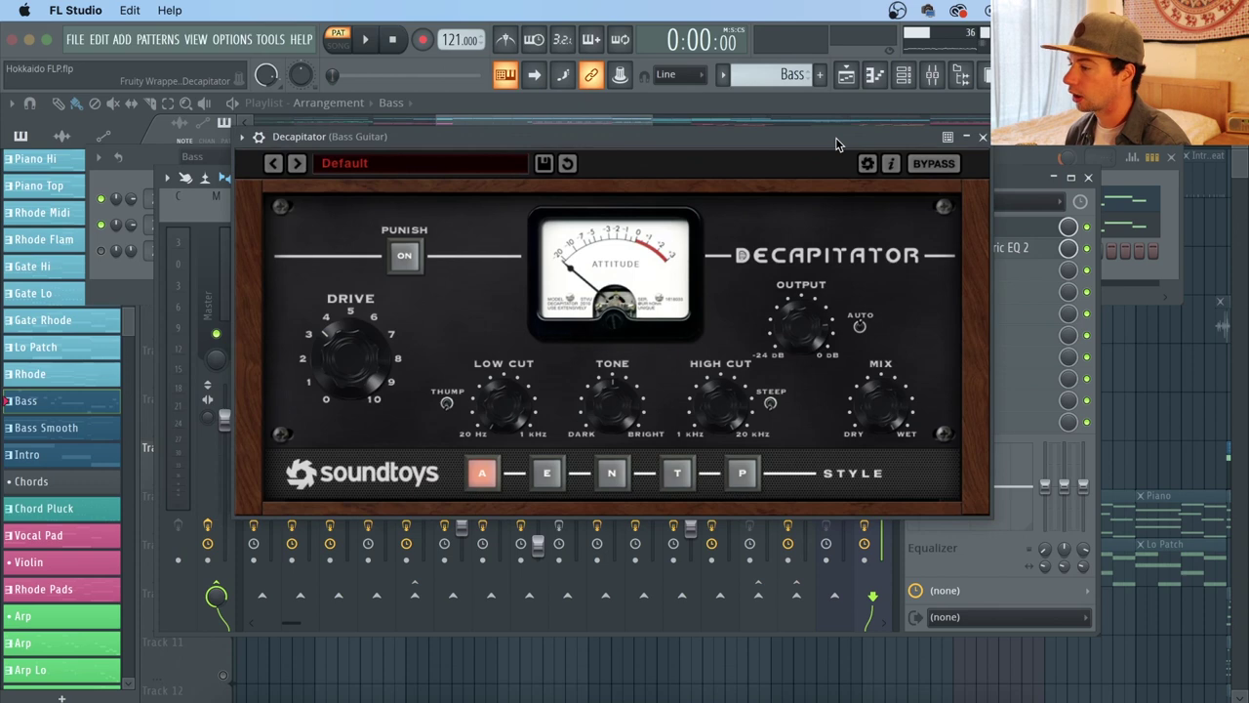
click(984, 138)
click(1088, 178)
click(1152, 365)
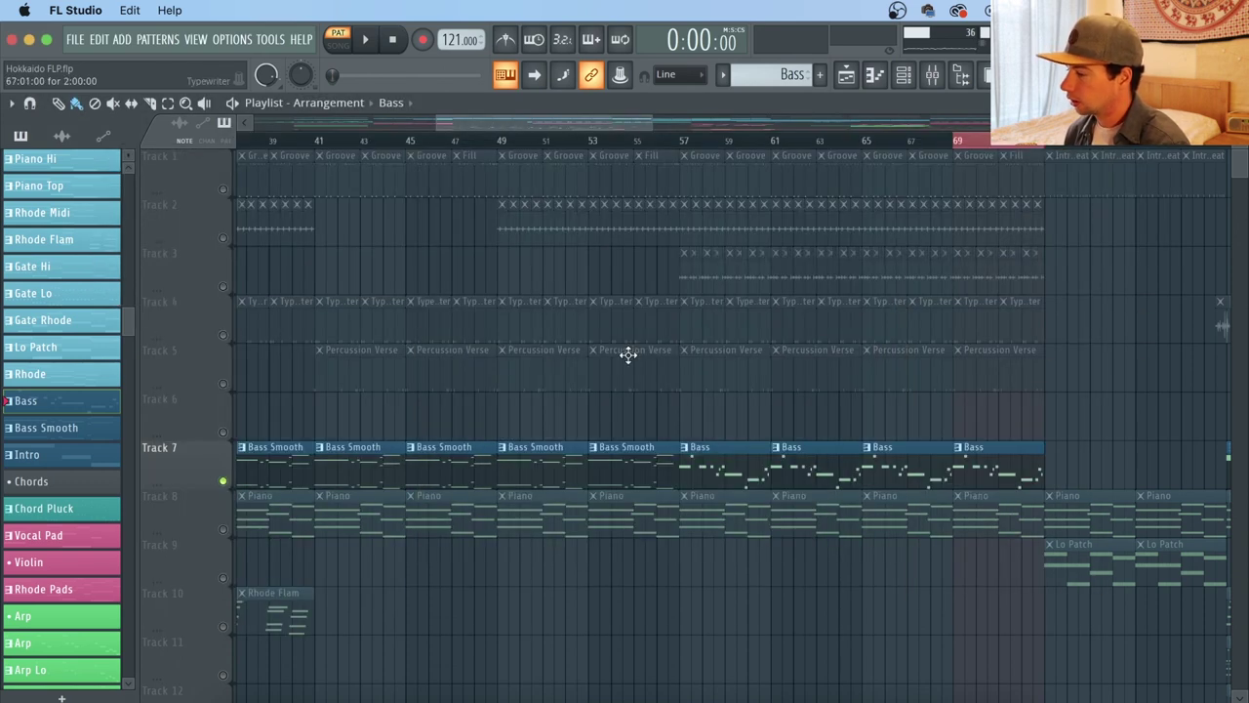
Step: Select the Bass Smooth pattern, leave only the Saw Bass channel unmuted, and audition it in pattern mode
click(465, 481)
click(904, 75)
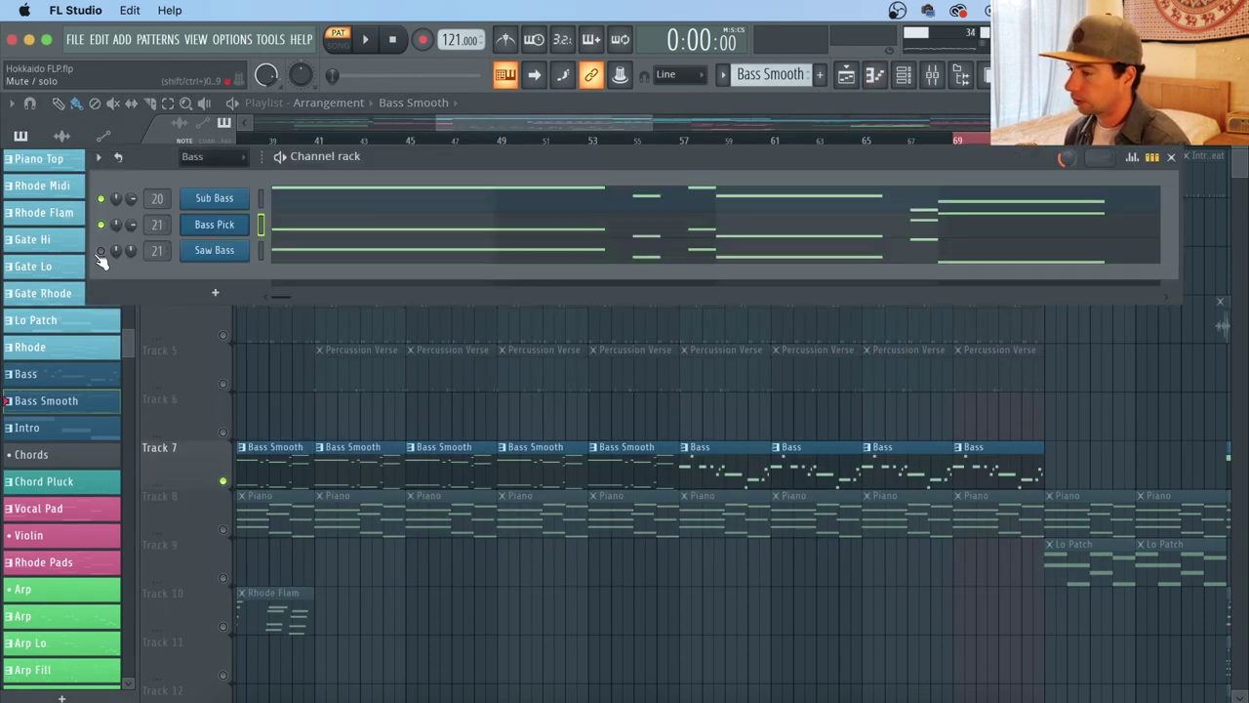
click(101, 198)
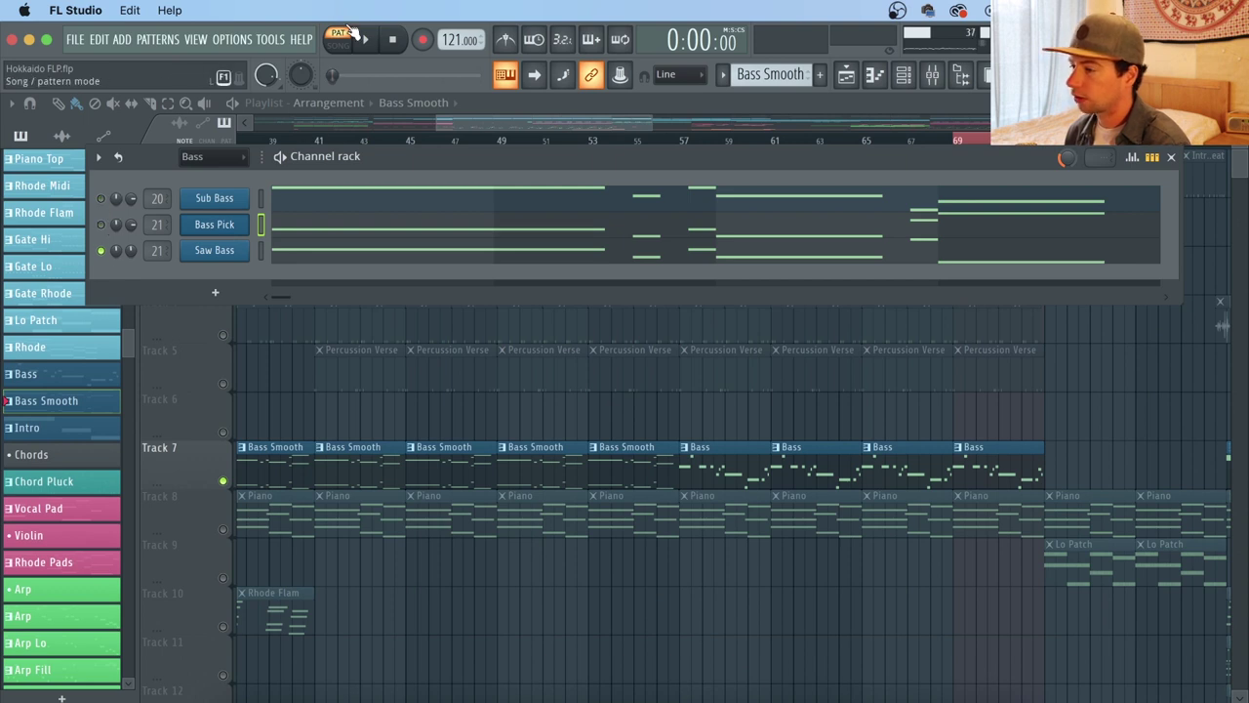
key(space)
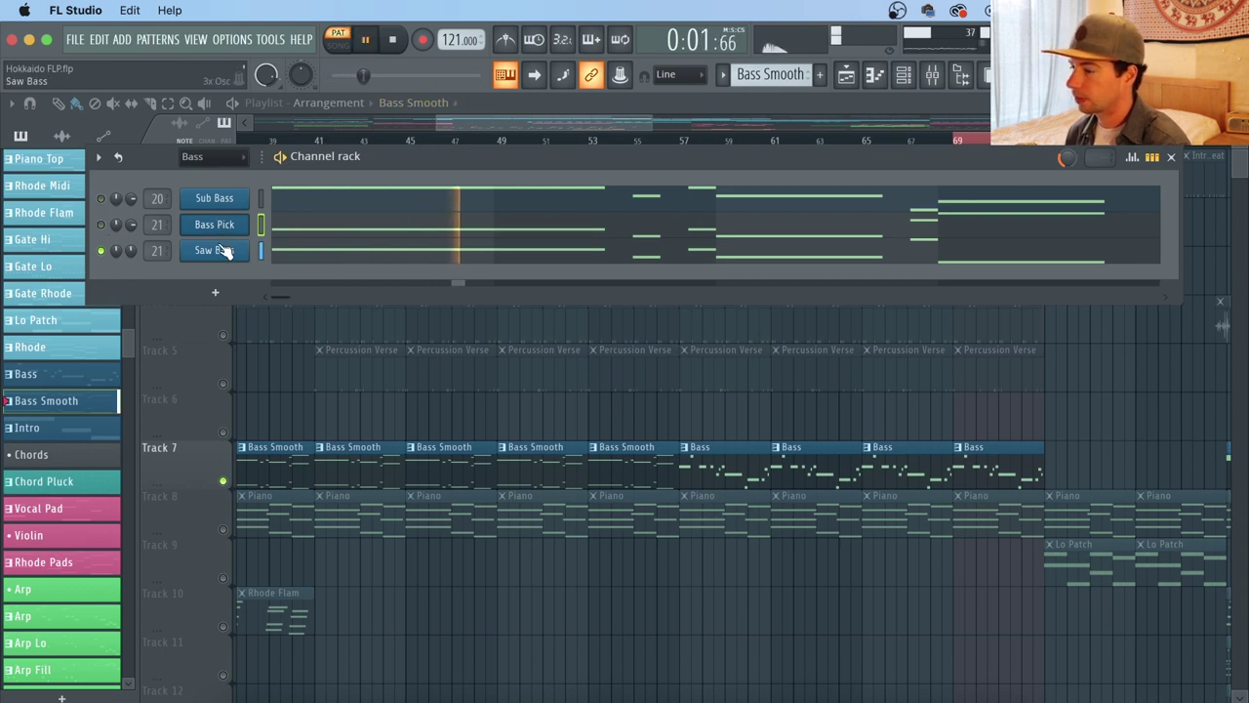
key(space)
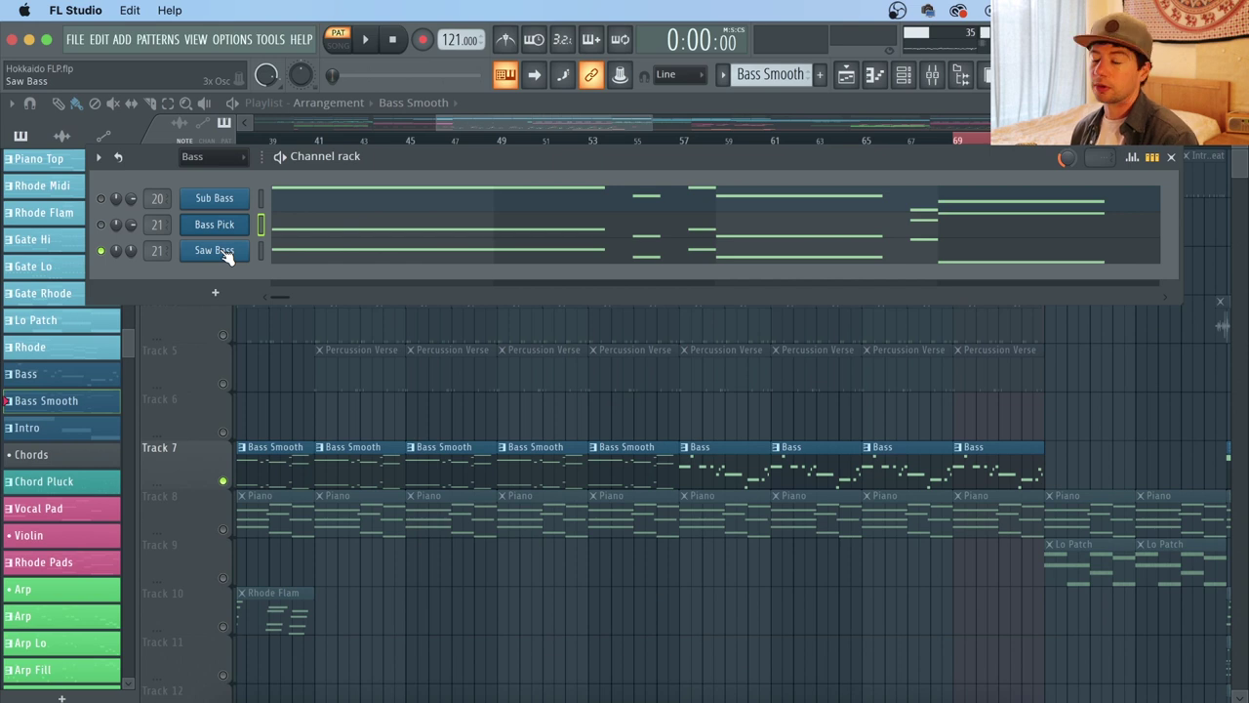
Step: Examine the Saw Bass channel's Mod X filter envelope and audition low notes on its preview keyboard
click(222, 251)
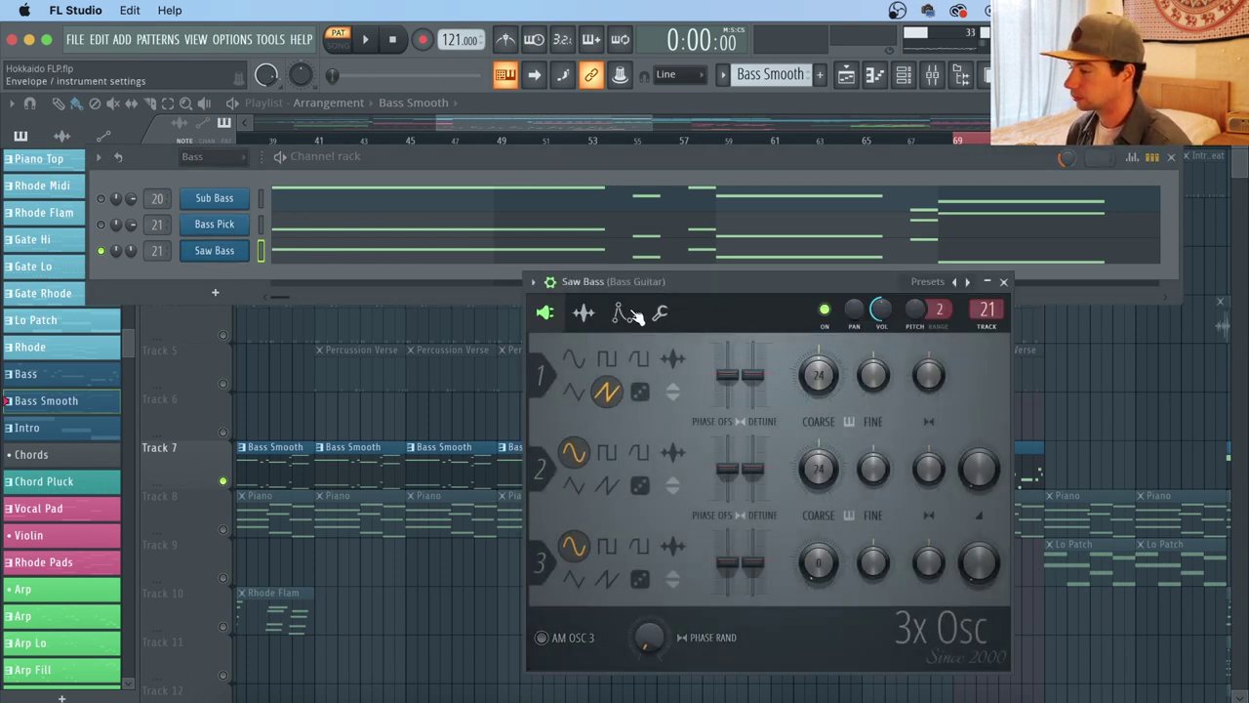
click(623, 313)
click(634, 349)
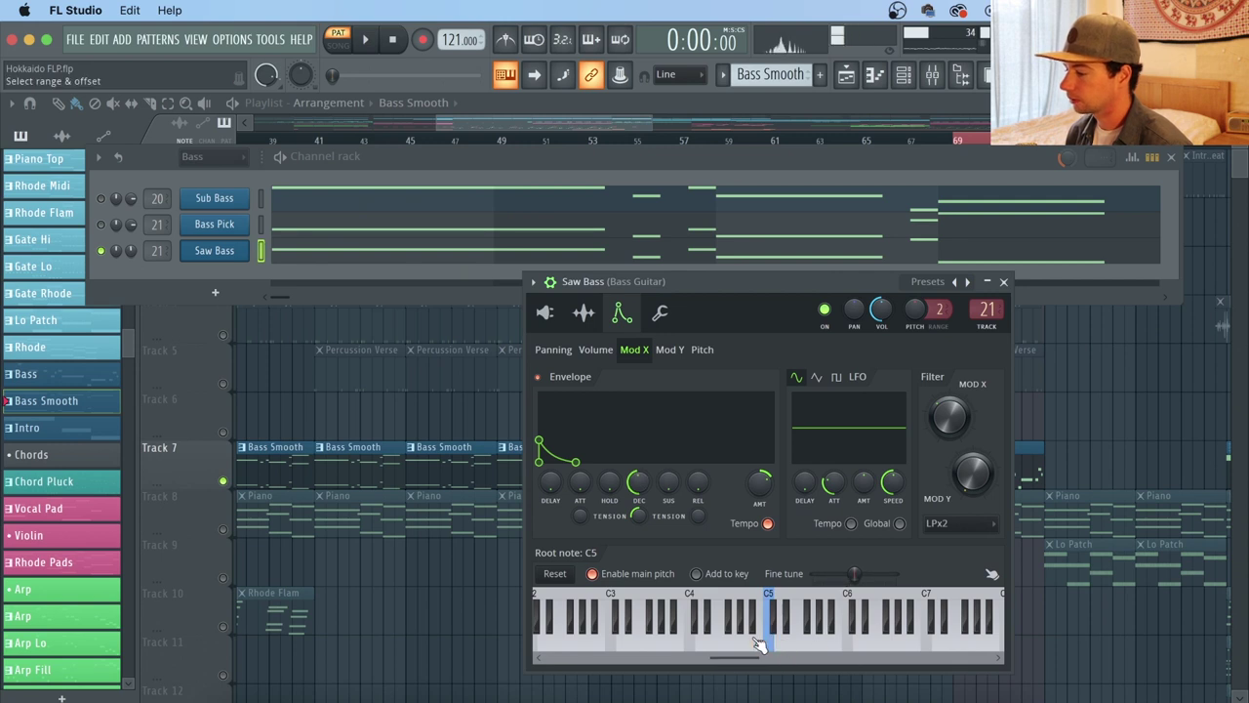
click(666, 629)
click(576, 636)
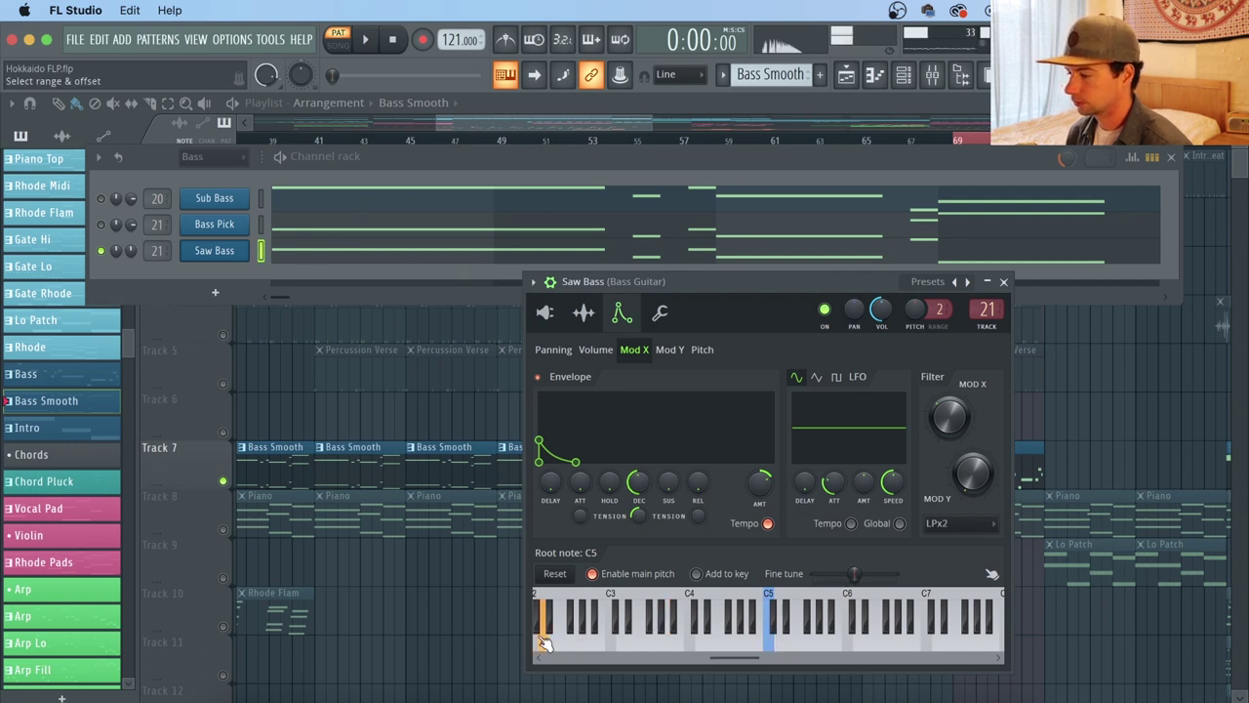
Step: Unmute the Bass Pick and Sub Bass channels, audition all three basses together, and return to the Playlist
click(103, 223)
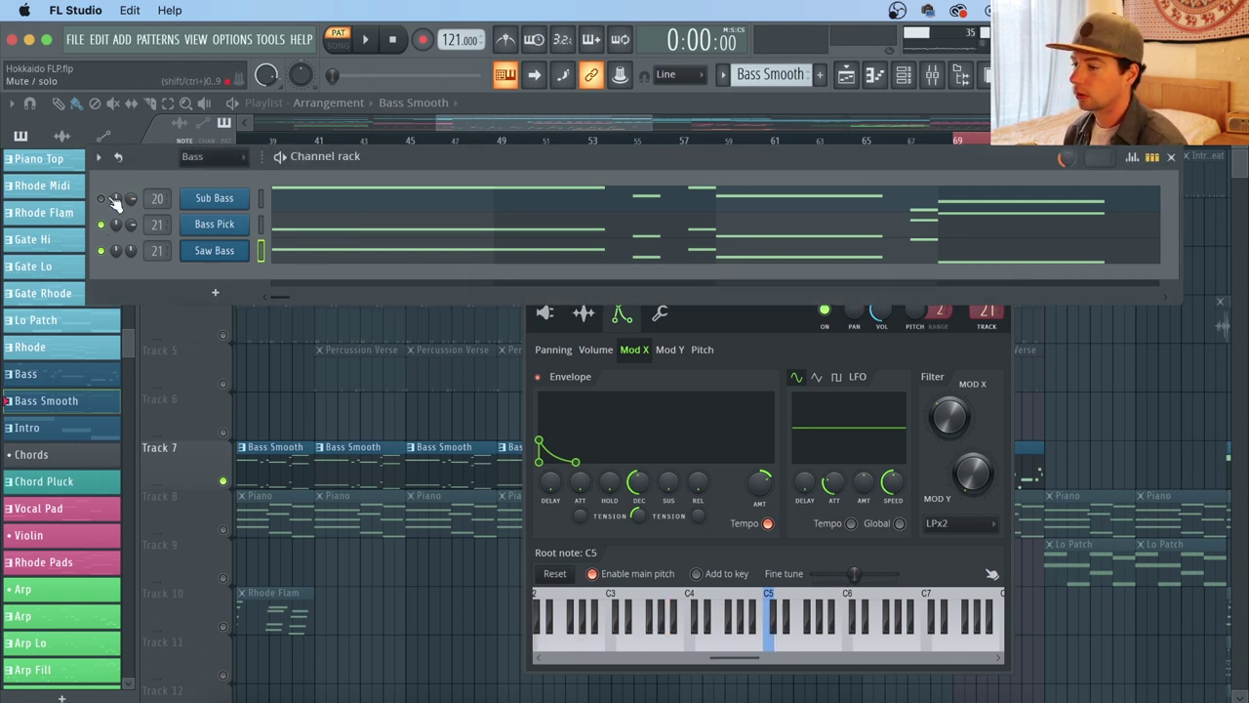
key(space)
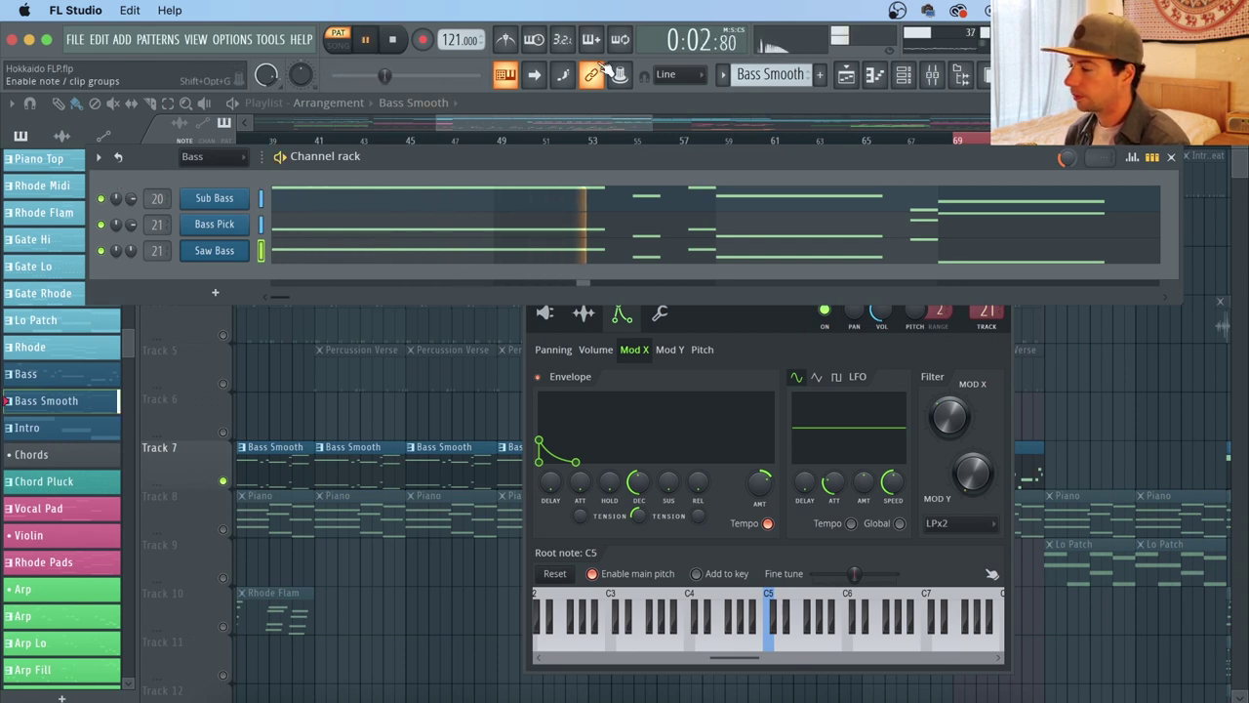
key(space)
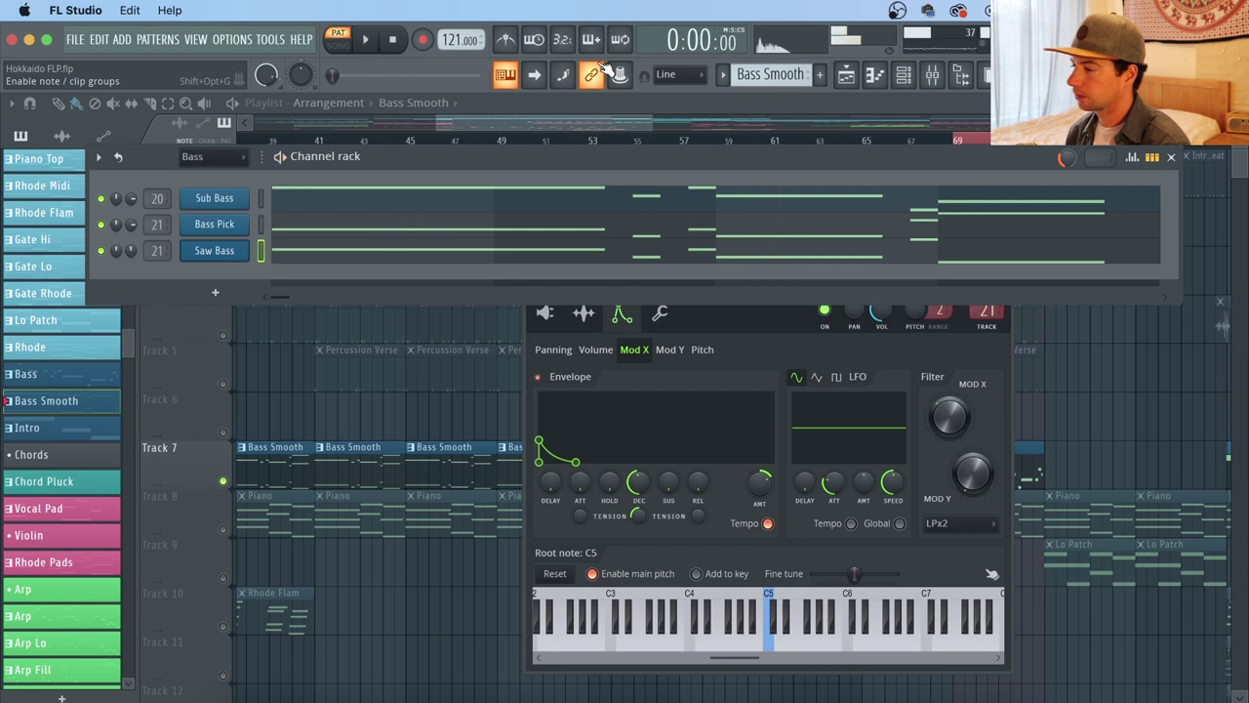
click(626, 112)
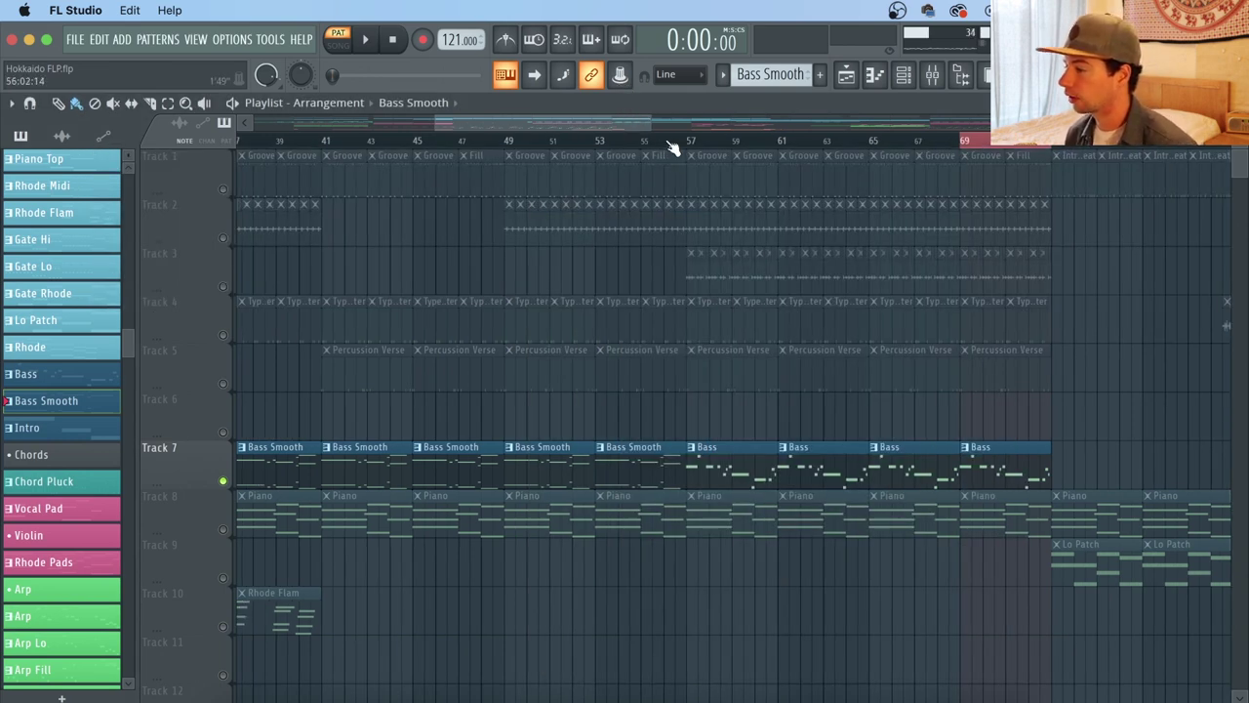
Step: Solo Track 10 in the Playlist and audition its Rhode Flam clips from bar 9 in song mode
scroll(672, 147, down, 4)
scroll(672, 147, down, 4)
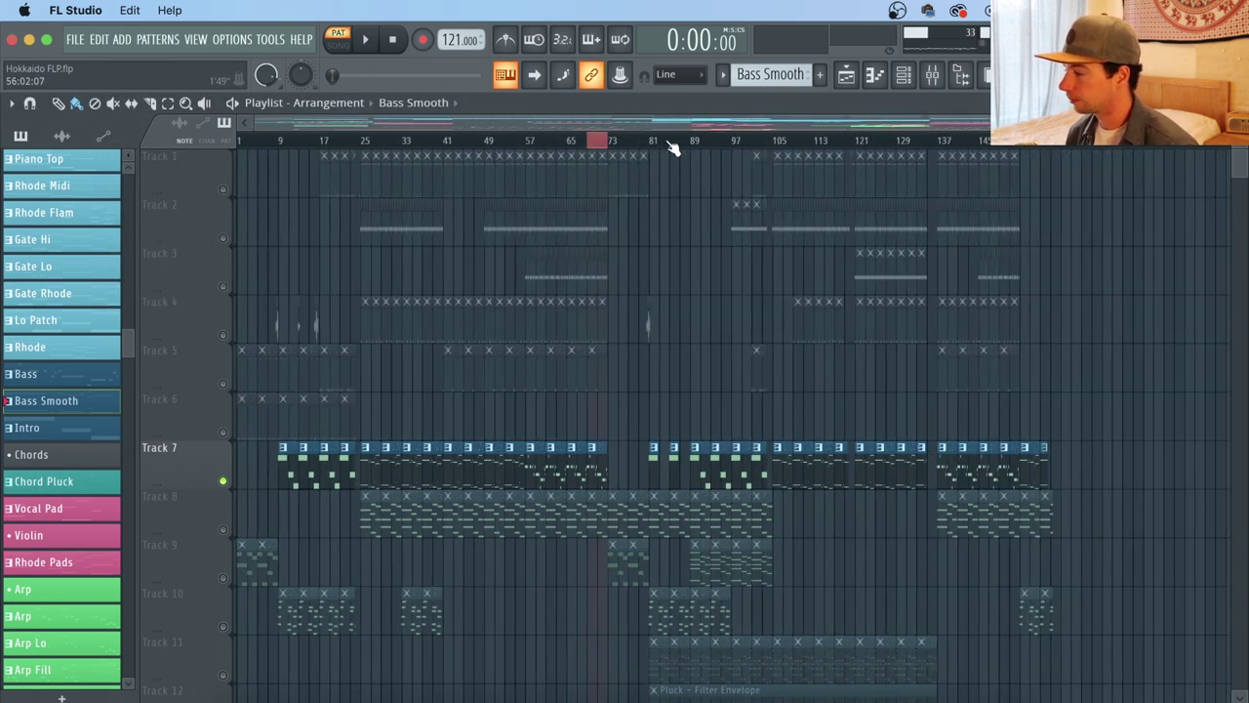
scroll(572, 145, up, 6)
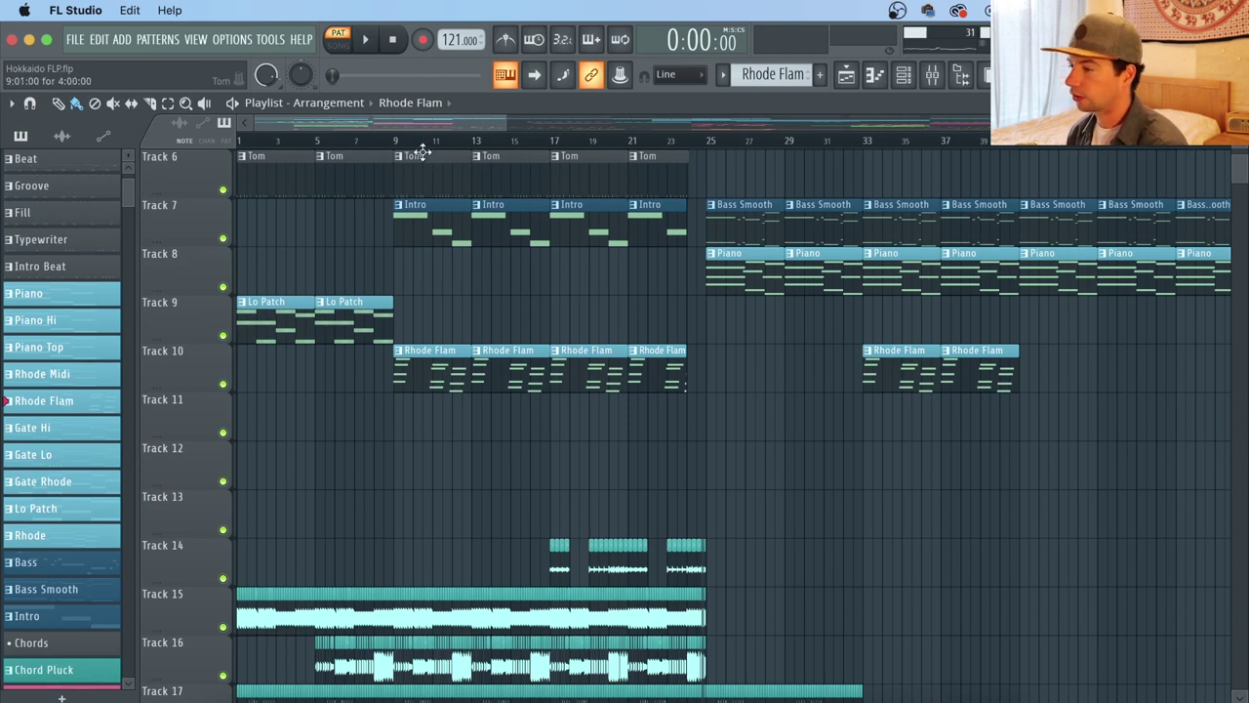
scroll(412, 144, up, 5)
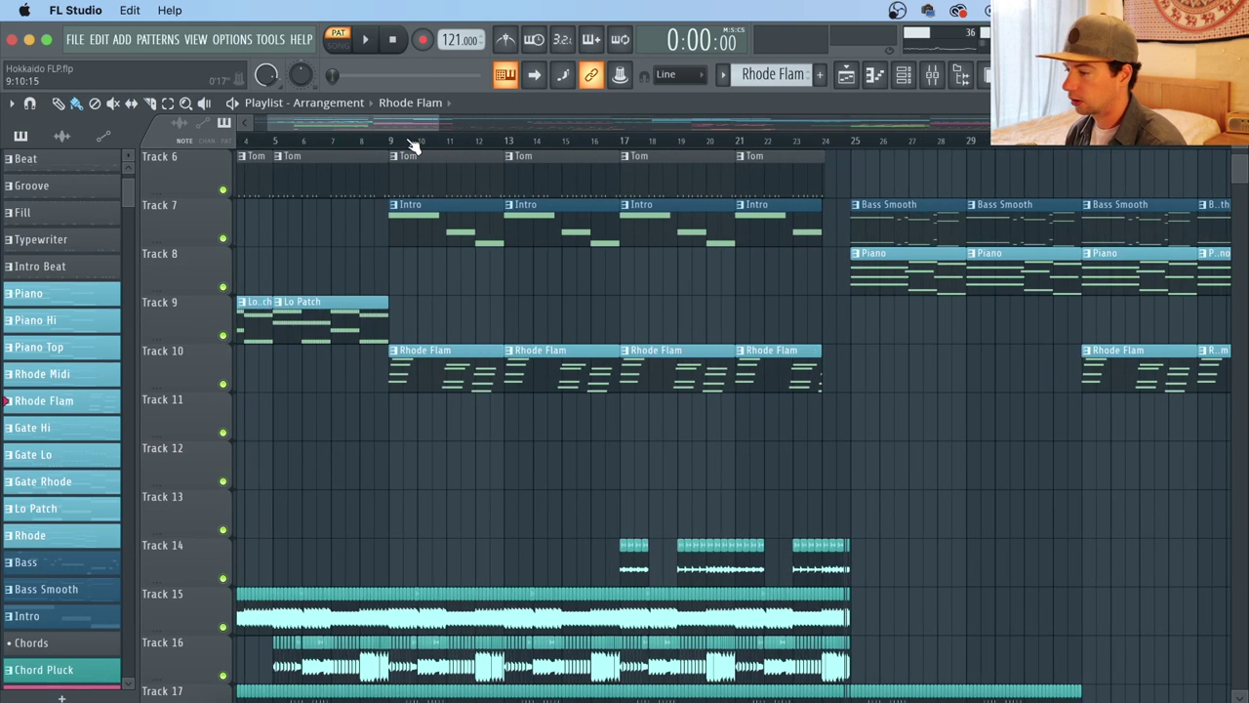
click(384, 144)
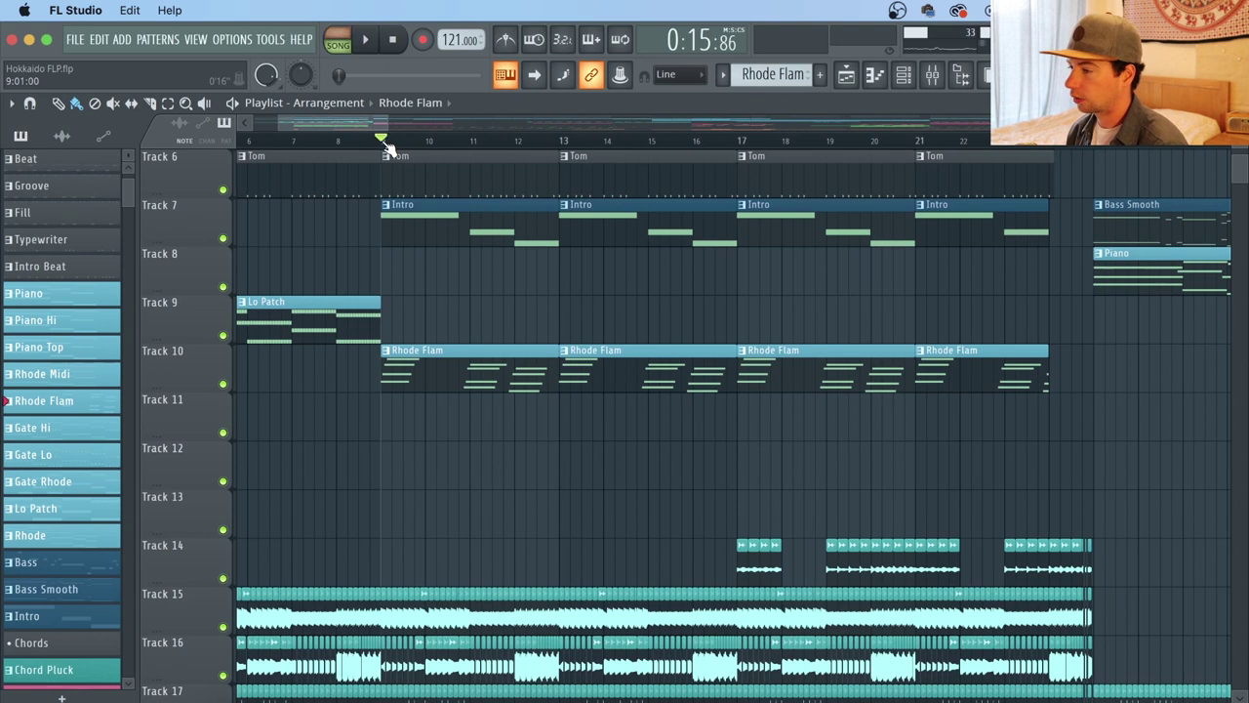
ctrl+click(224, 385)
key(space)
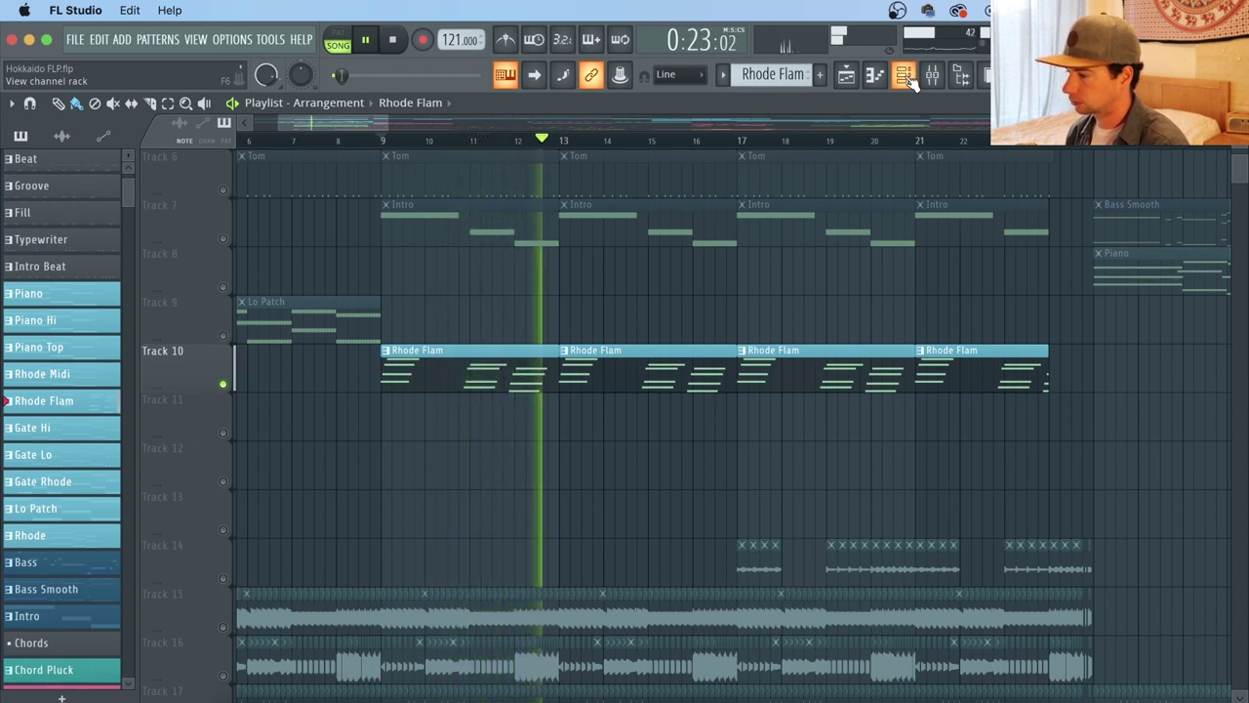
key(space)
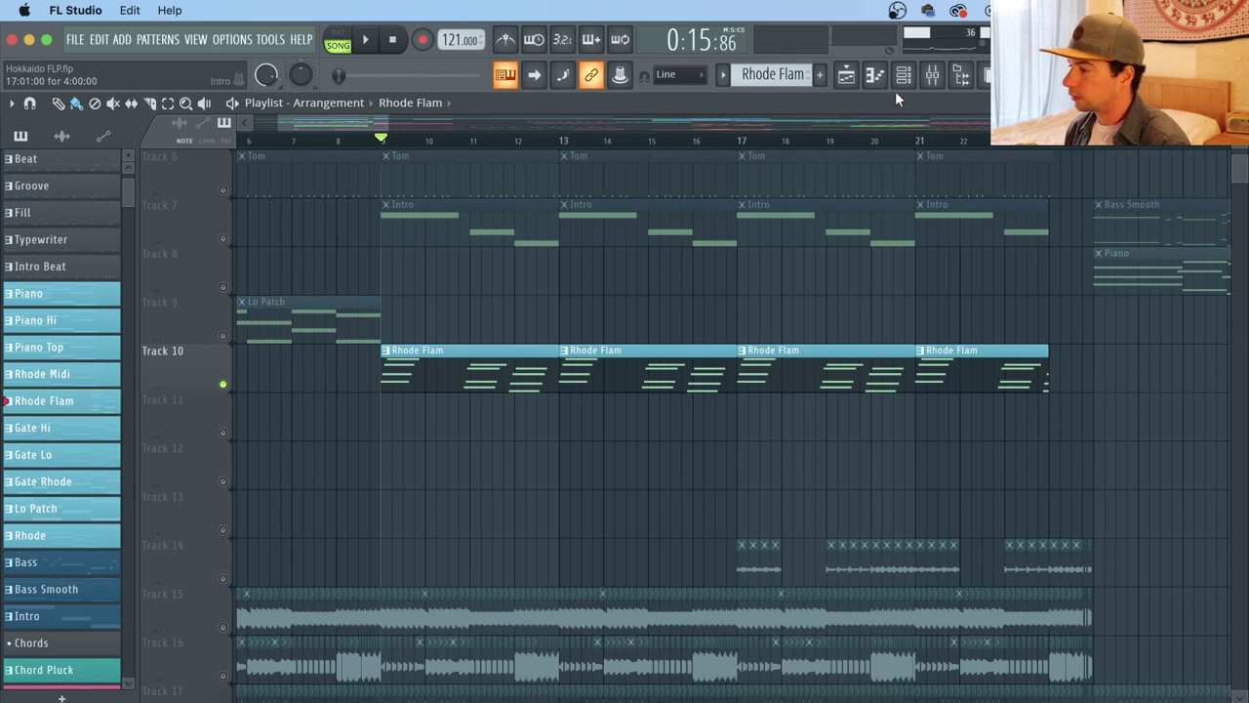
Step: Open the Rhode channel's Spitfire Audio electric piano from the Channel rack, inspect it, and return to the Playlist
click(907, 85)
click(234, 224)
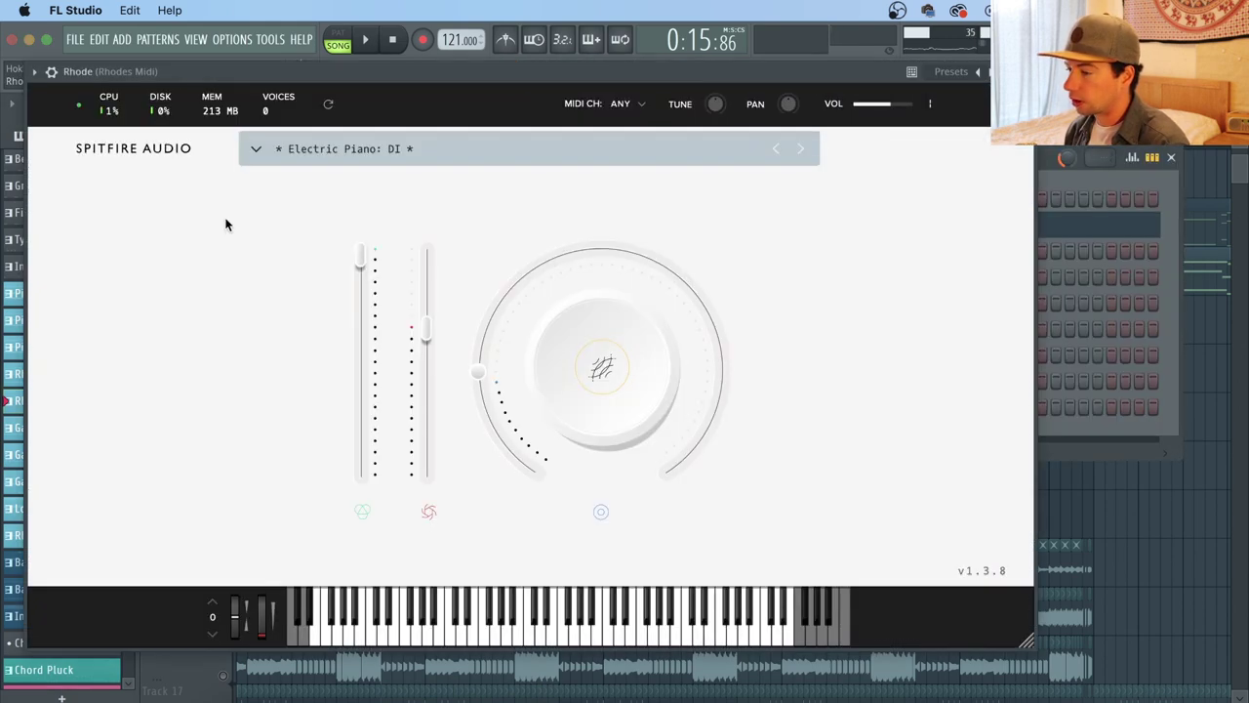
drag(479, 72, 553, 117)
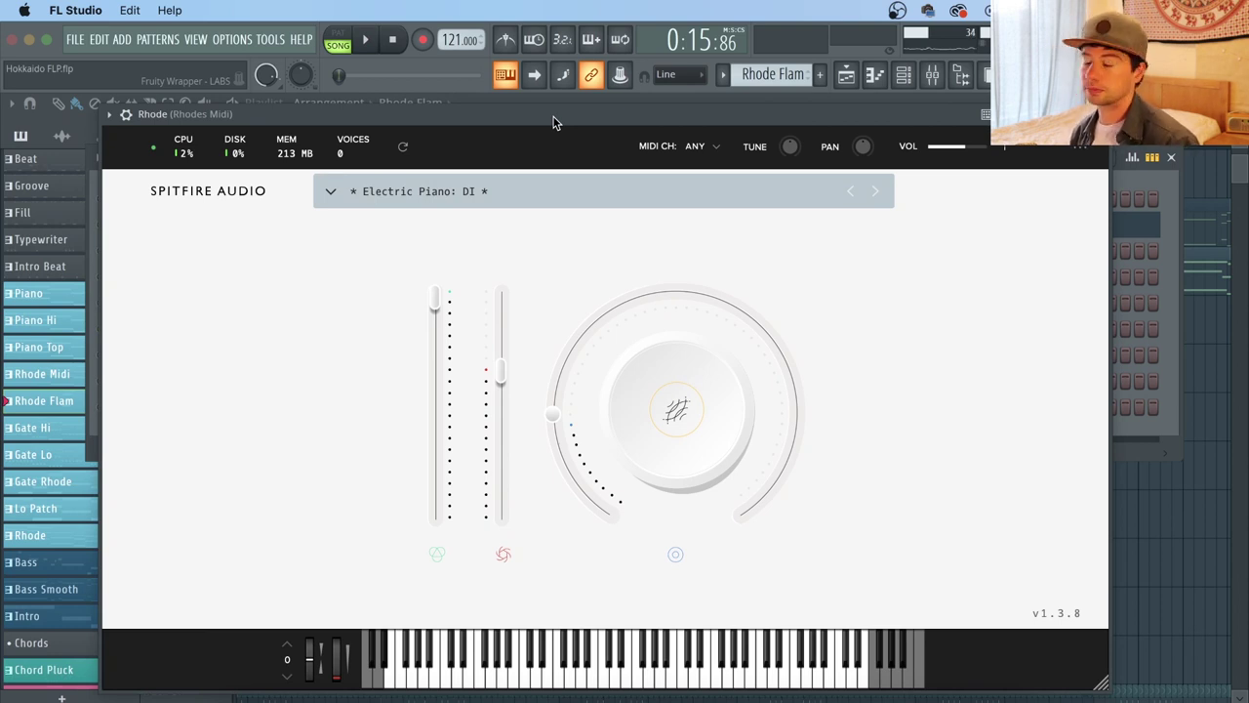
click(1100, 115)
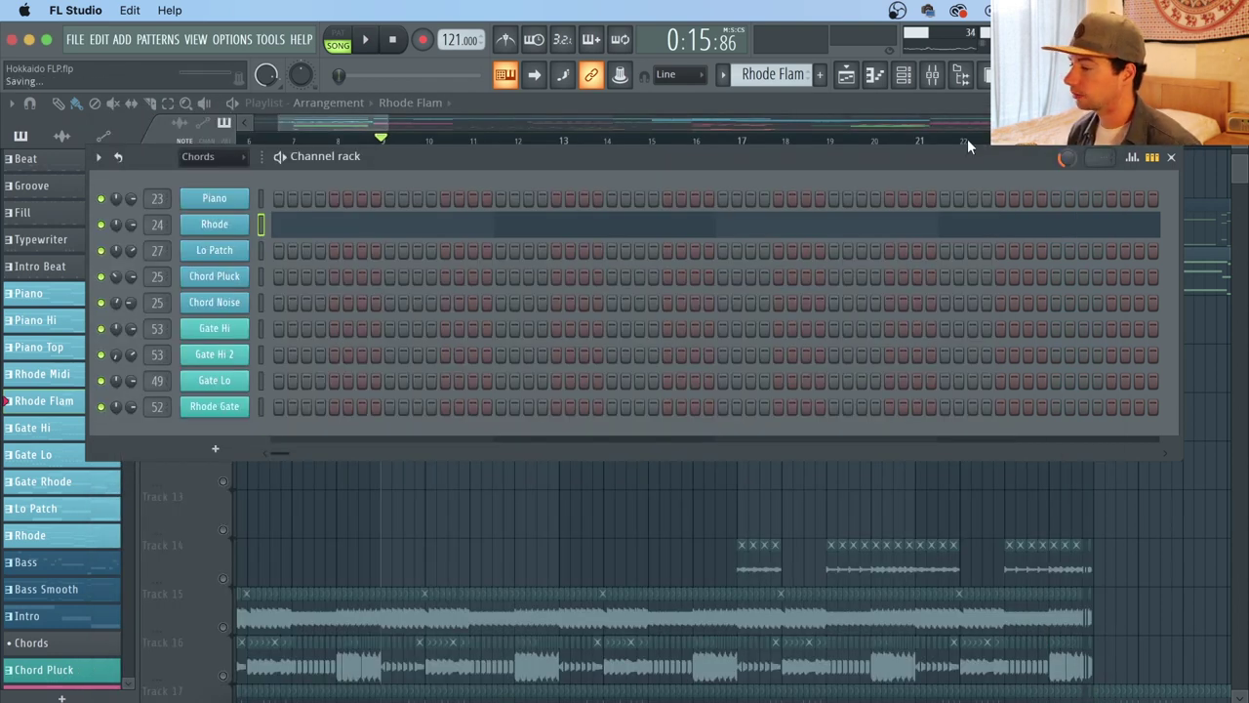
key(F6)
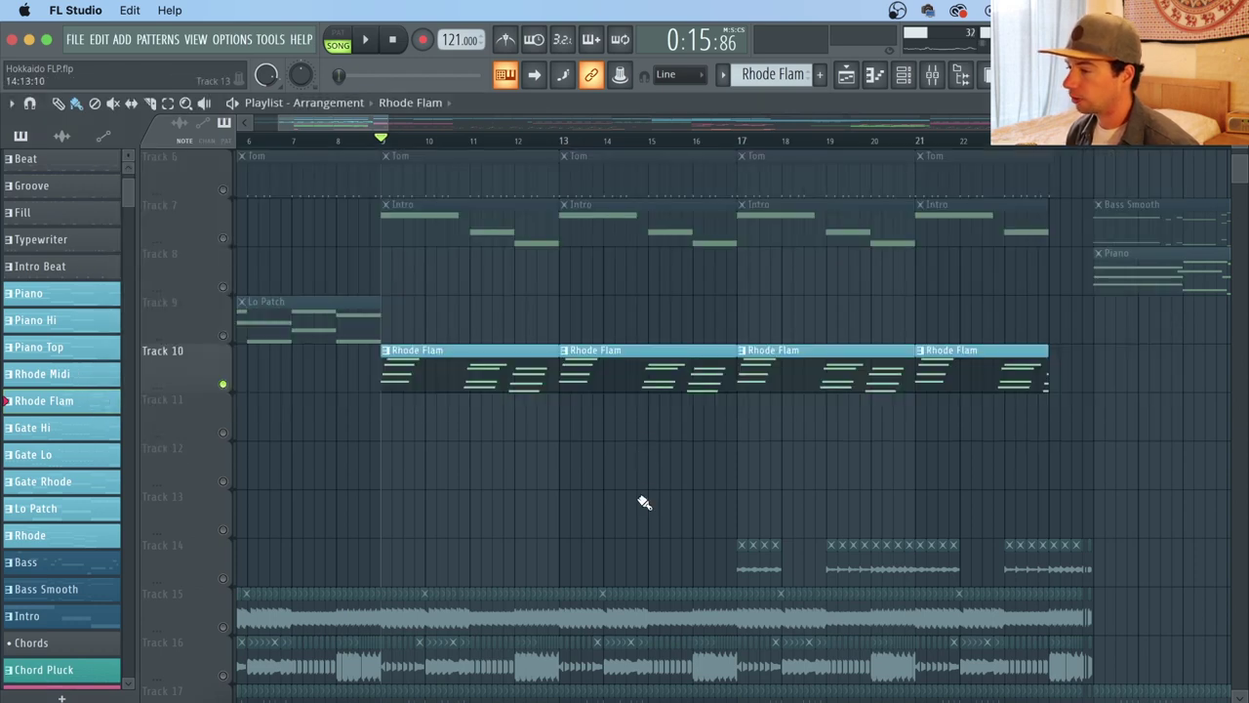
Step: Solo Track 8 in the Playlist and audition its Piano clips from bar 25
scroll(576, 143, down, 3)
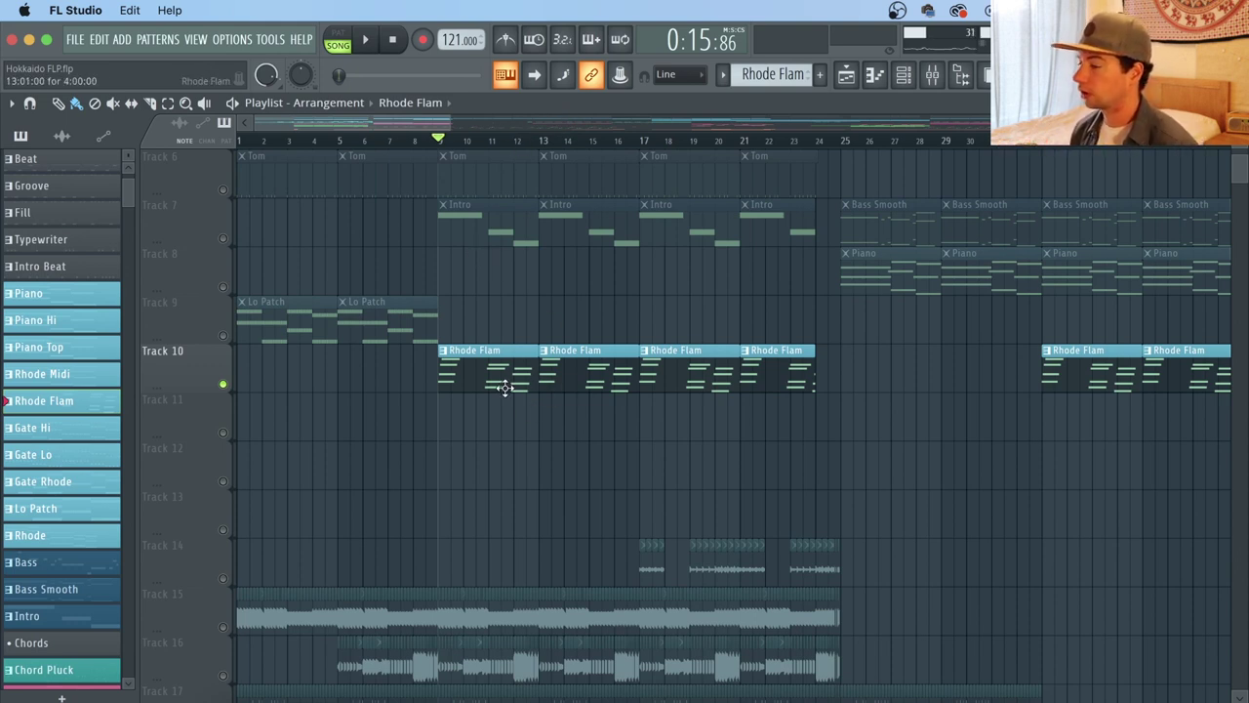
scroll(603, 142, down, 2)
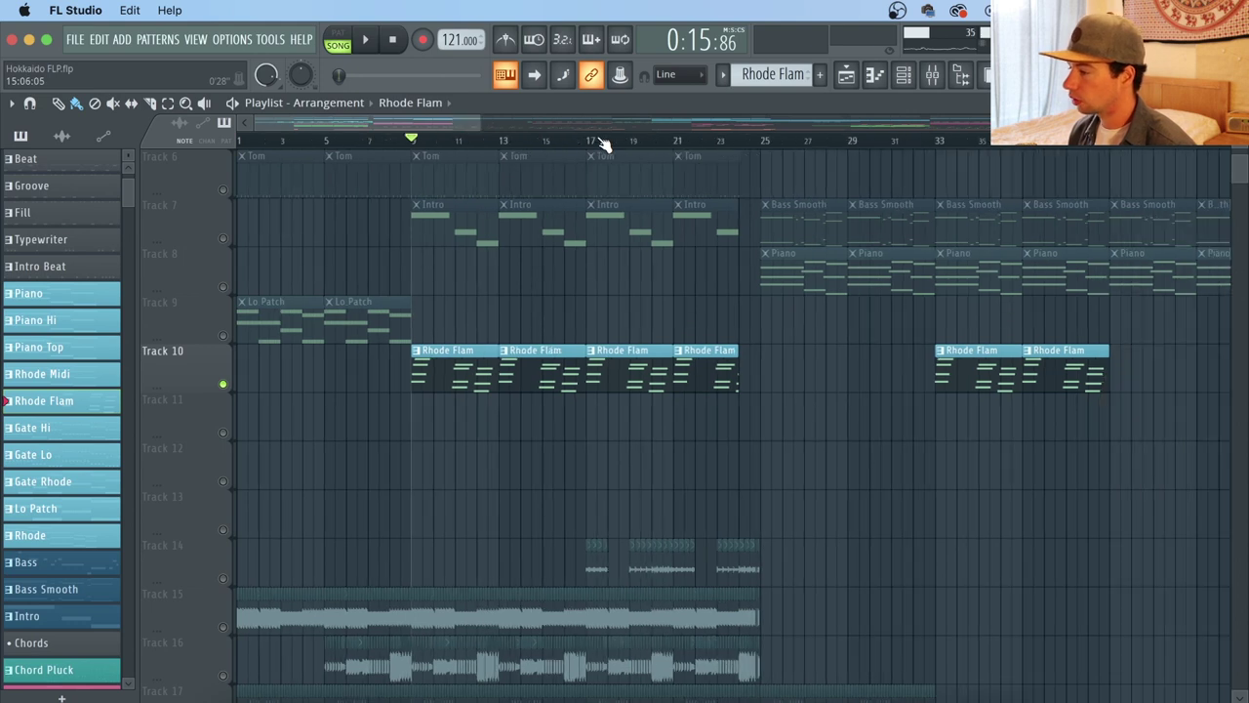
click(768, 142)
click(227, 285)
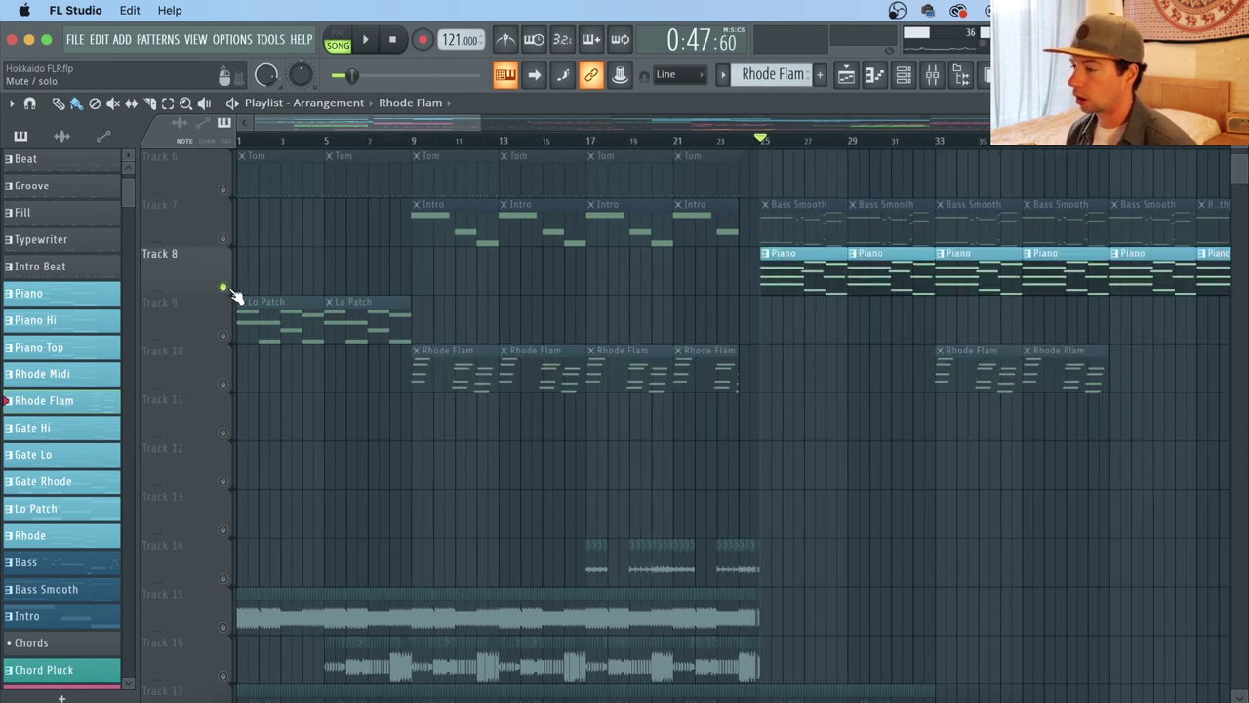
key(space)
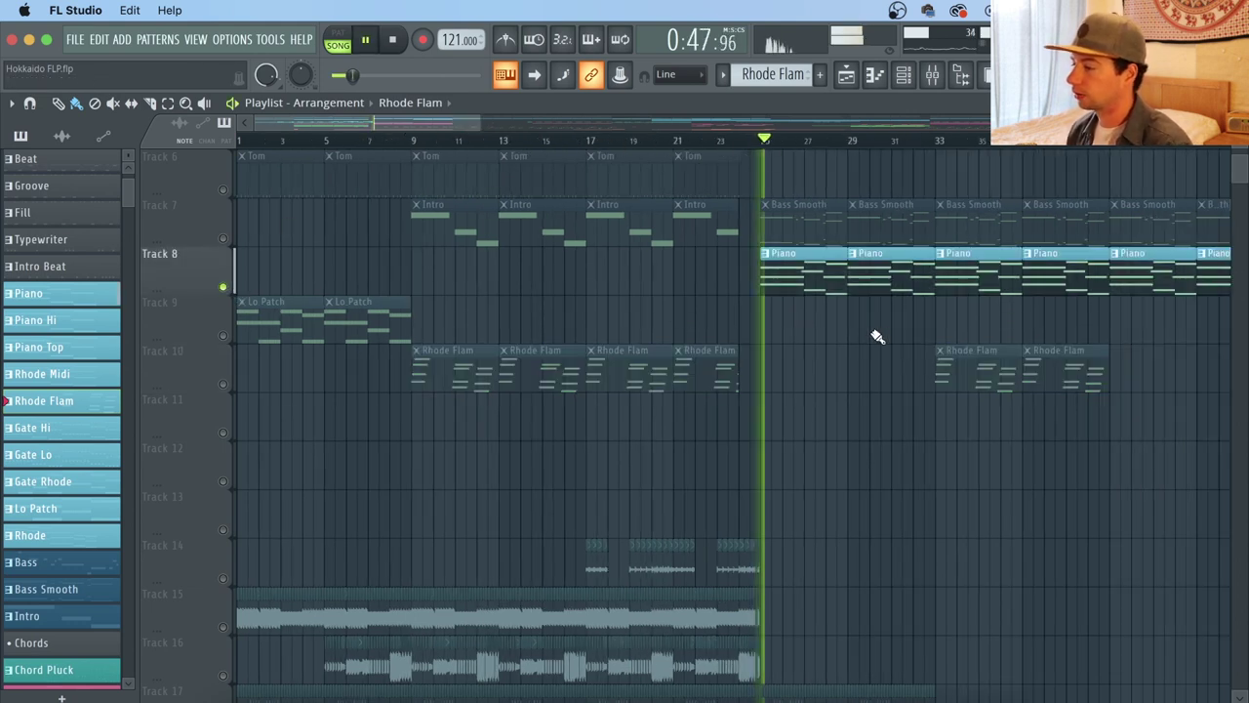
click(810, 144)
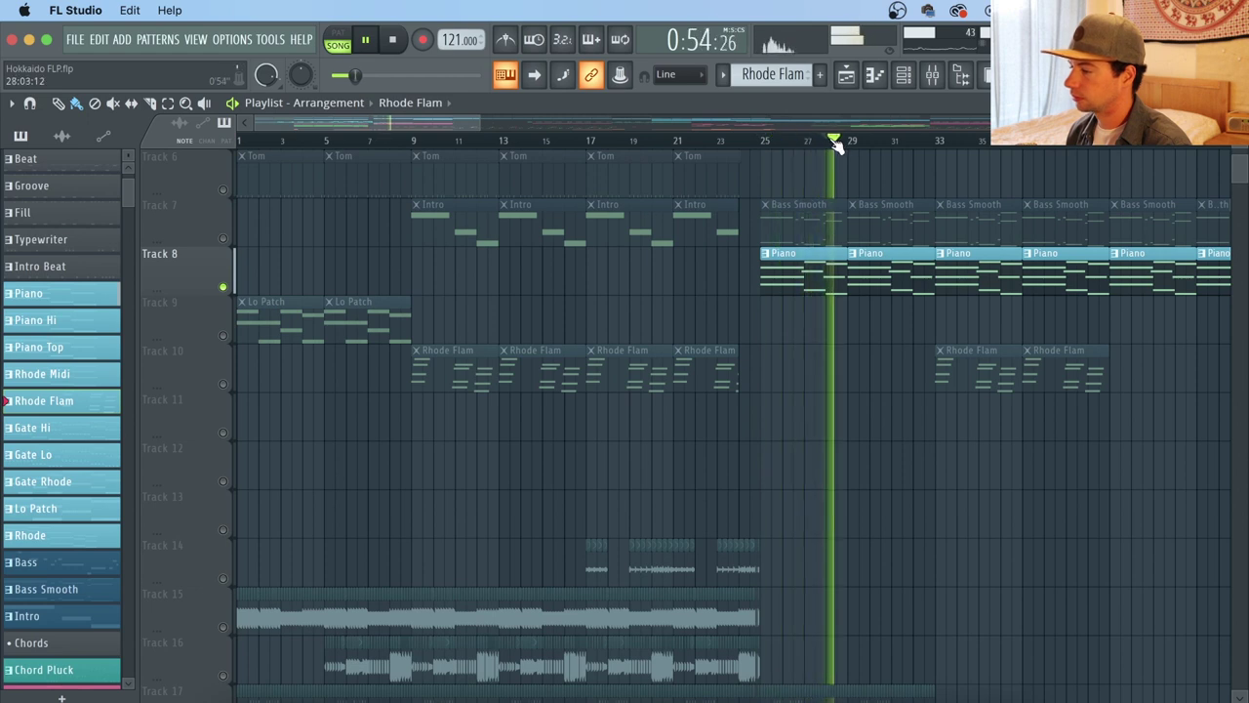
key(space)
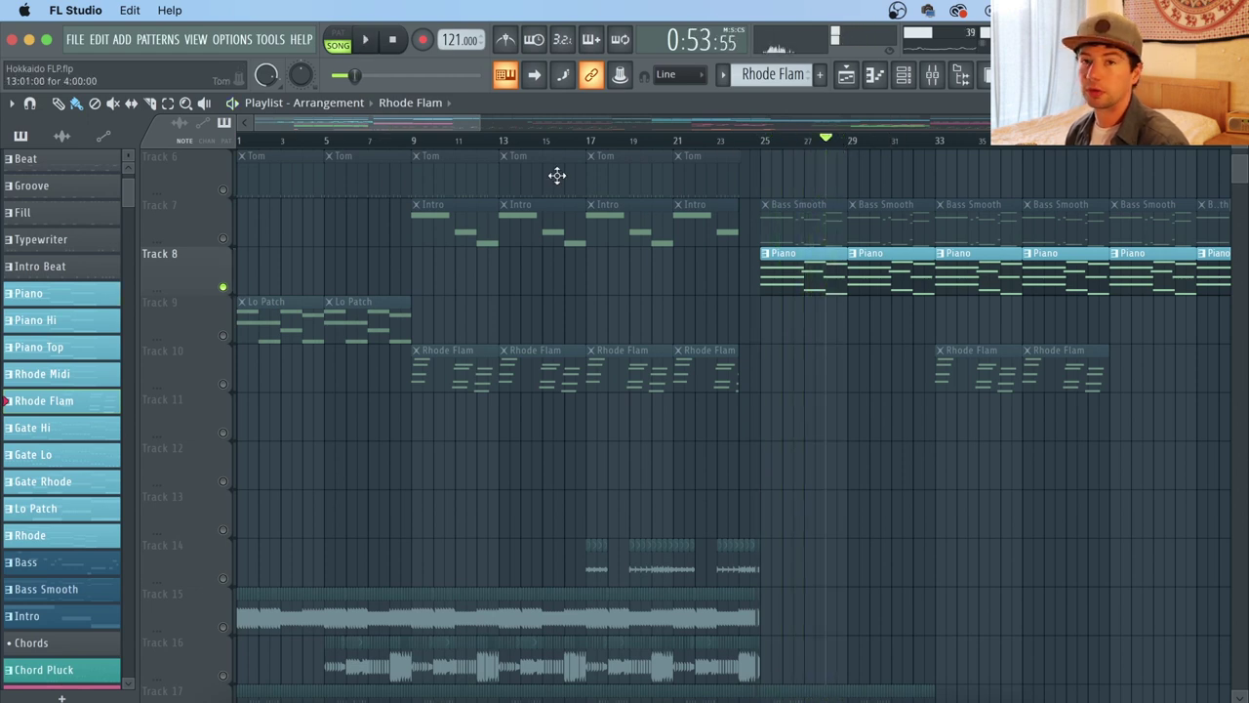
Step: Inspect the sample settings of the Rhode Sample Mid clip on Track 15, then close them
scroll(323, 440, down, 3)
double_click(321, 449)
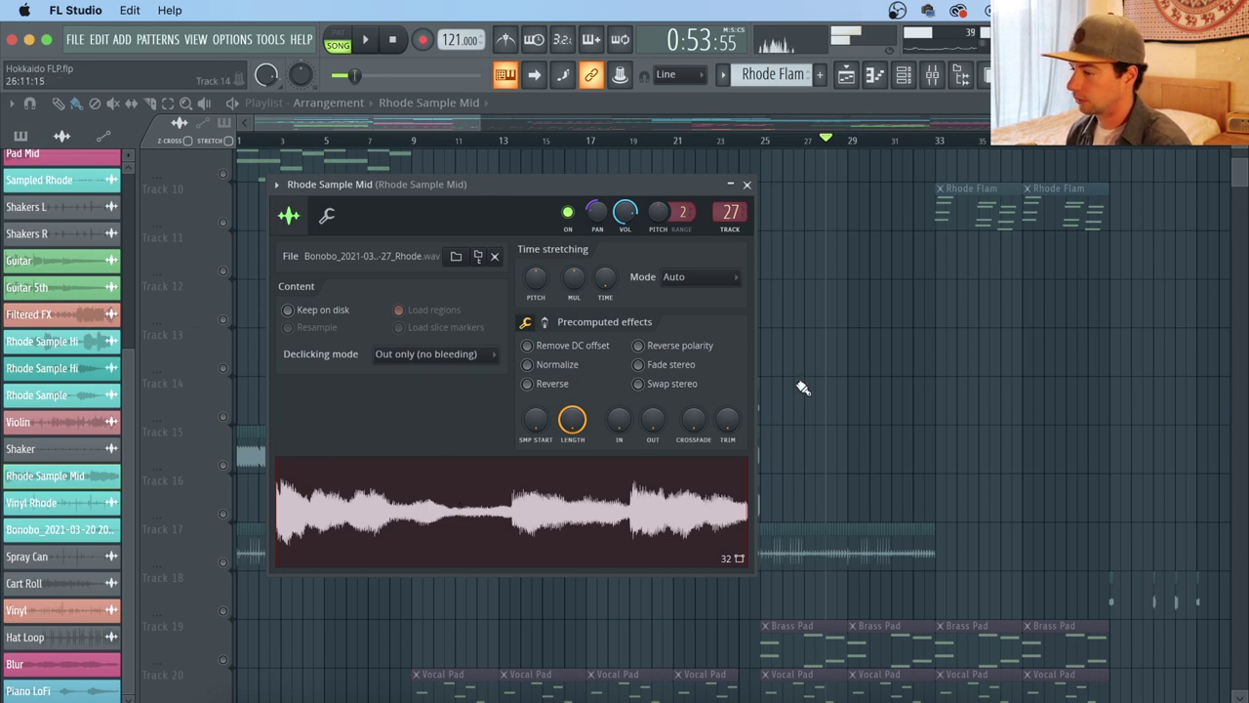
key(Escape)
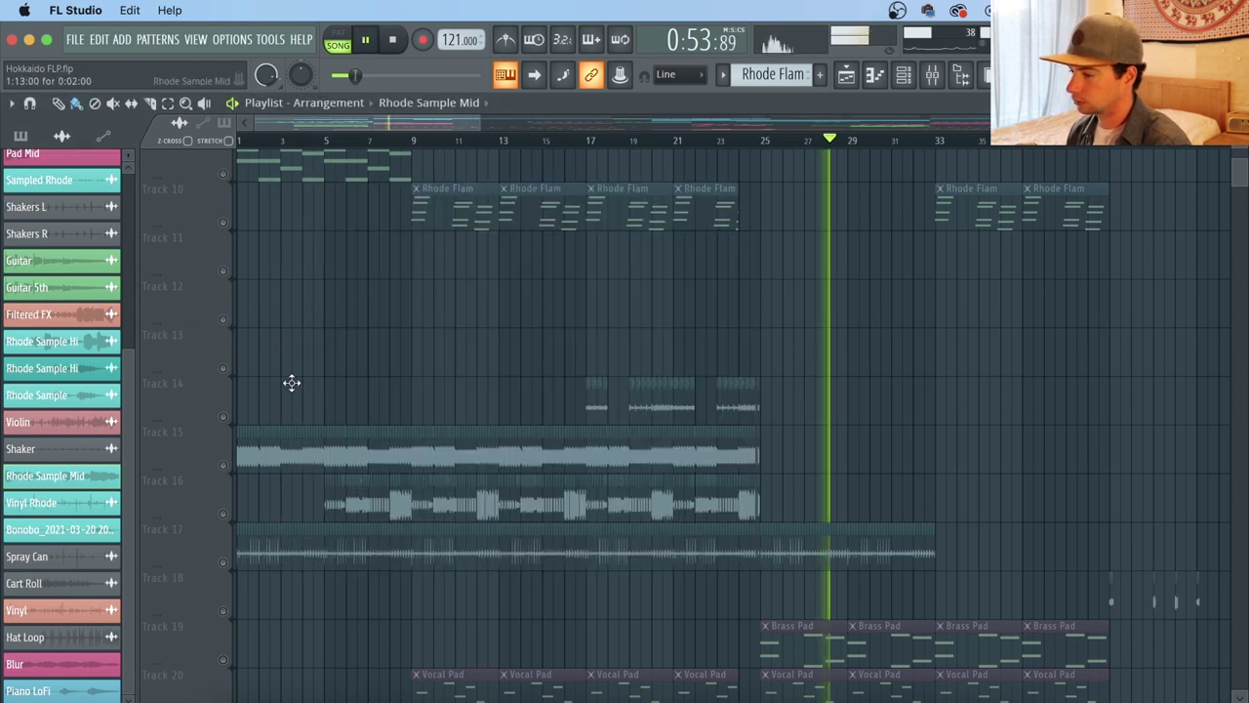
Step: Solo Track 15 and audition its chopped Rhode Sample Mid clips from the start of the song
click(393, 41)
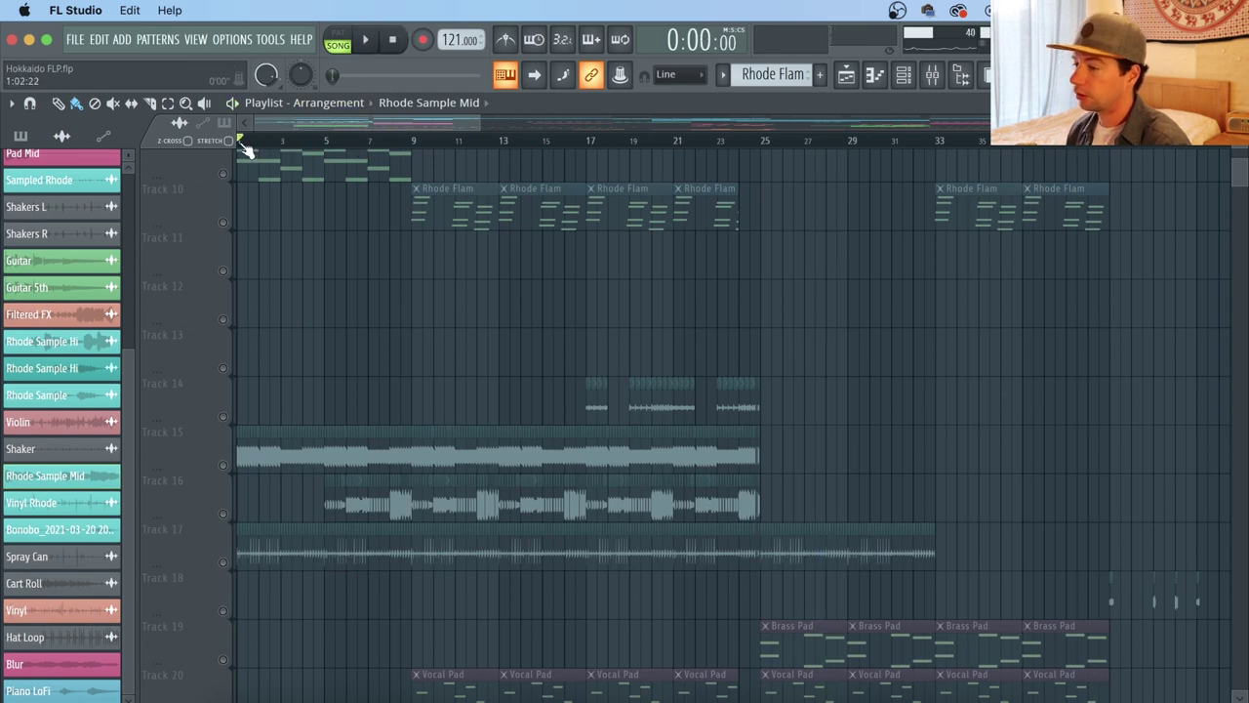
scroll(247, 149, up, 6)
click(227, 470)
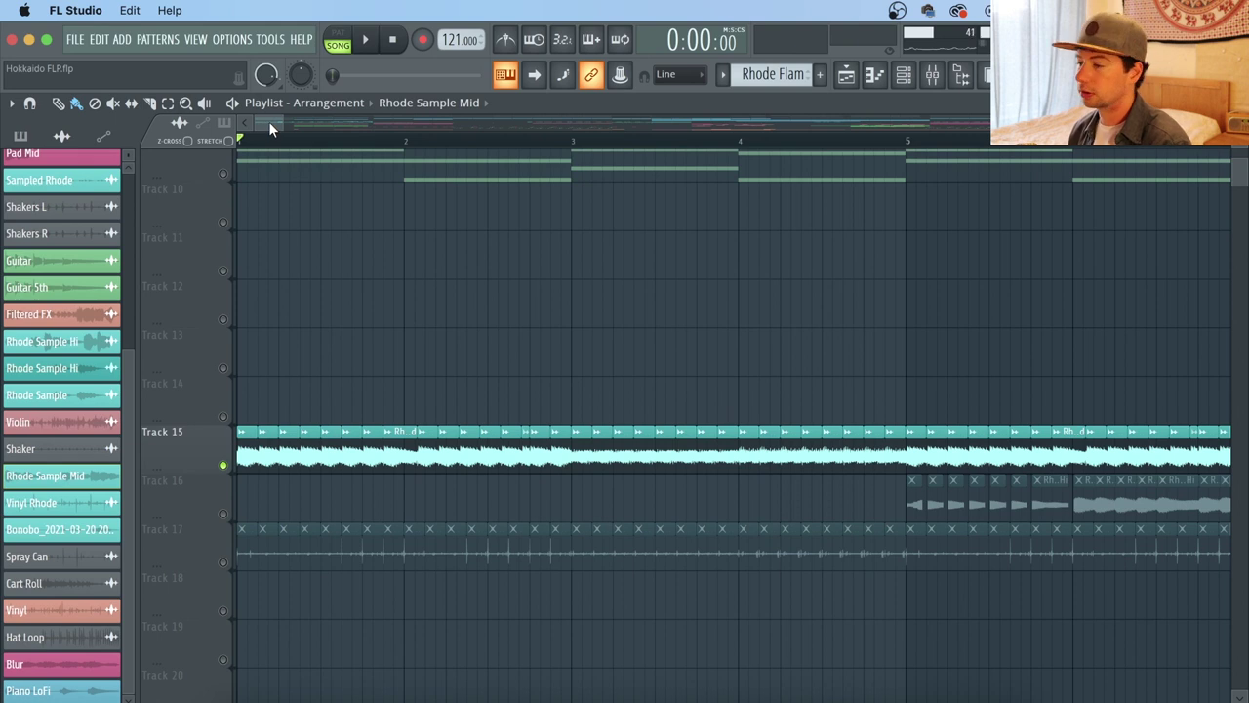
drag(279, 117, 289, 122)
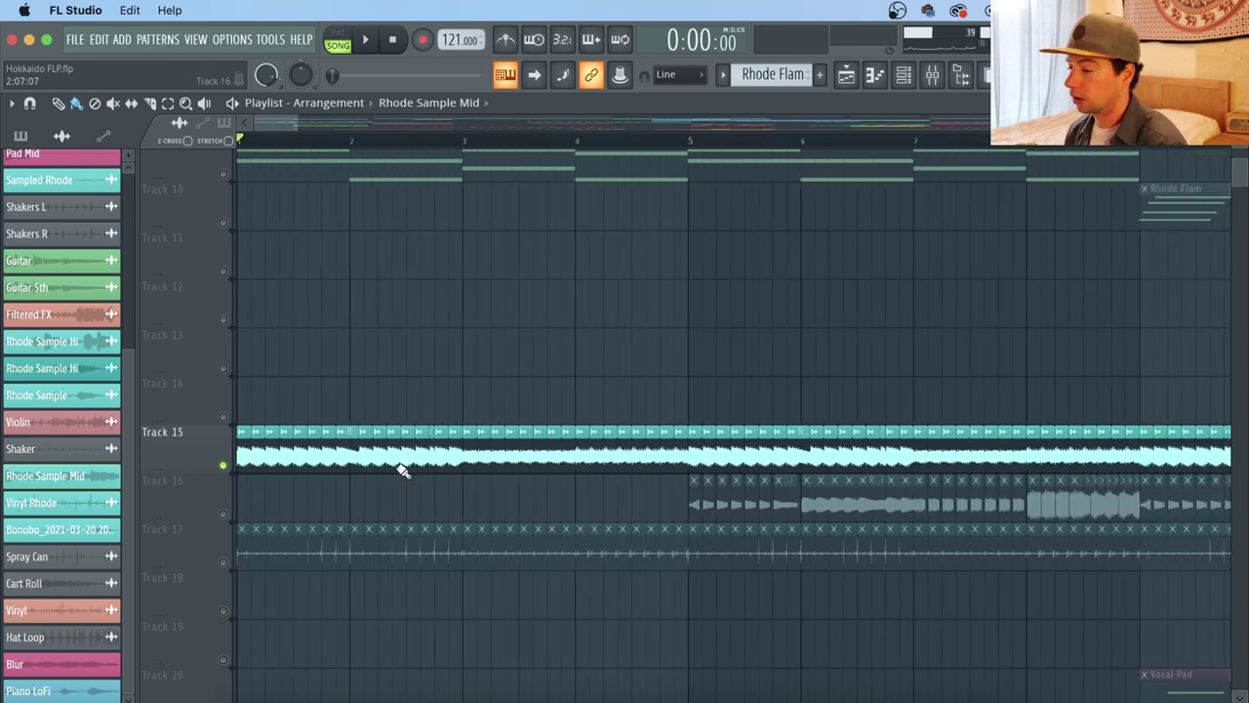
key(space)
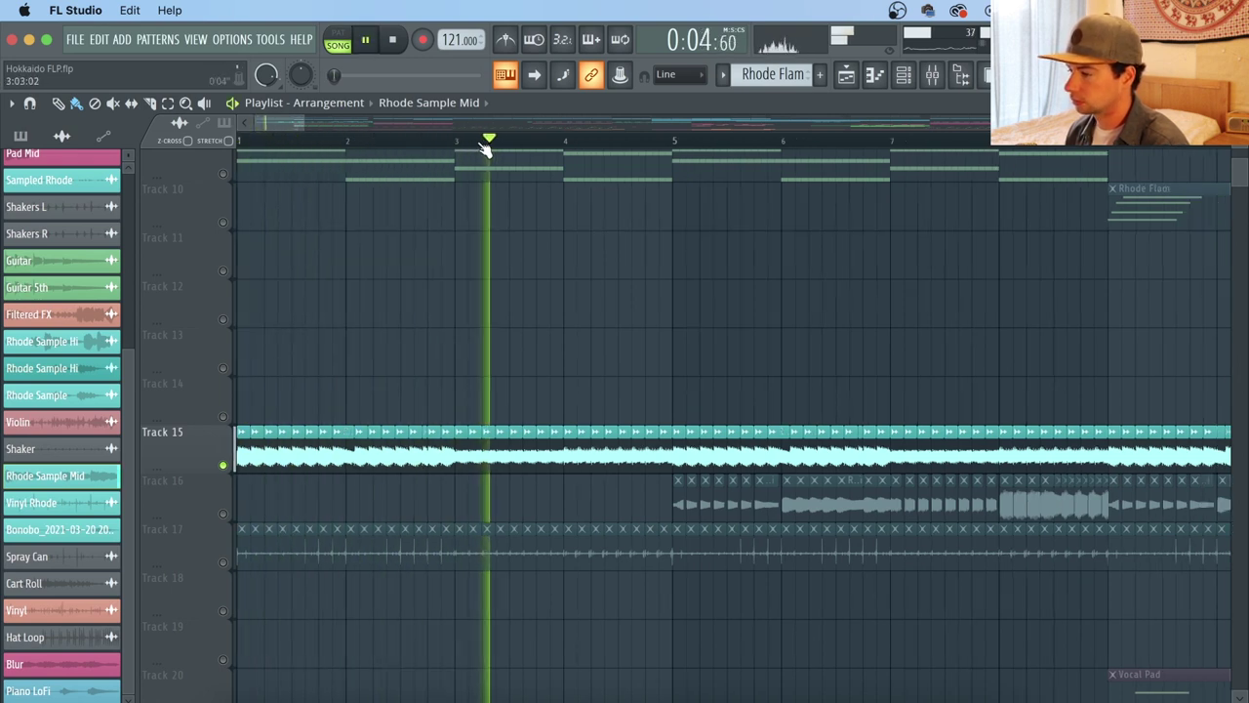
scroll(482, 147, down, 2)
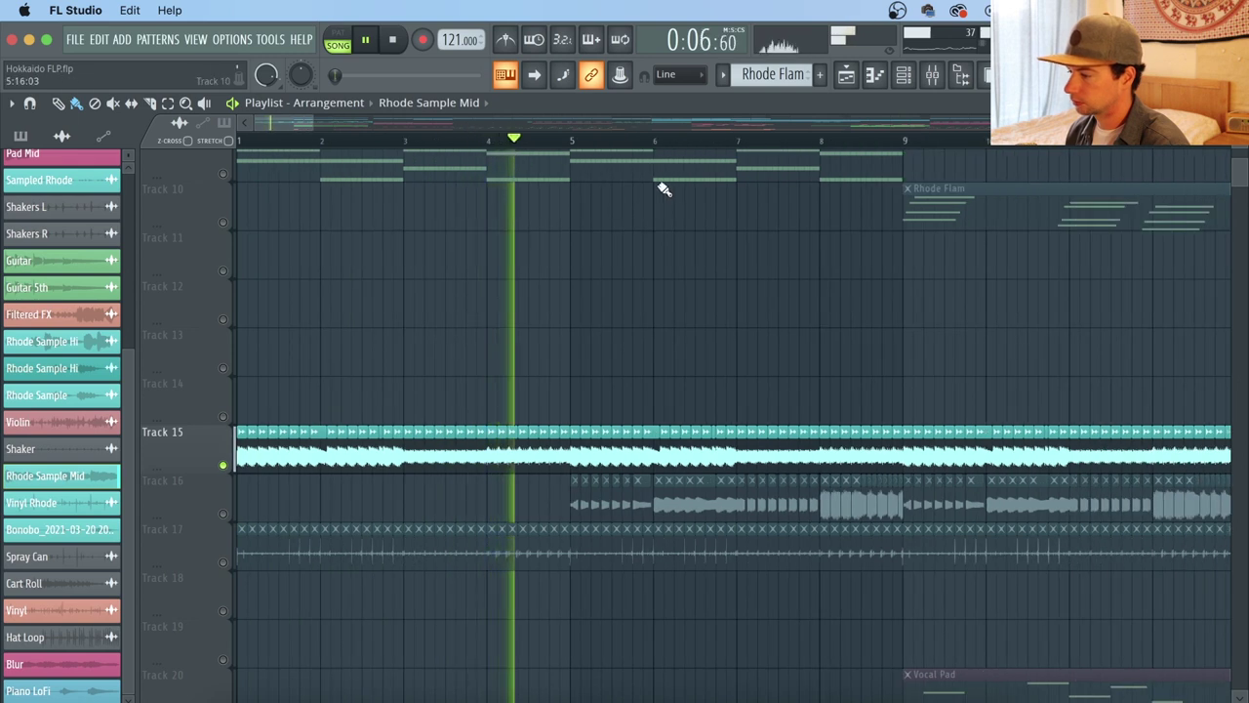
key(space)
Step: Compare the sample settings of the Rhode Sample Mid clip on Track 15 and the Rhode Sample Hi clip on Track 16
double_click(563, 451)
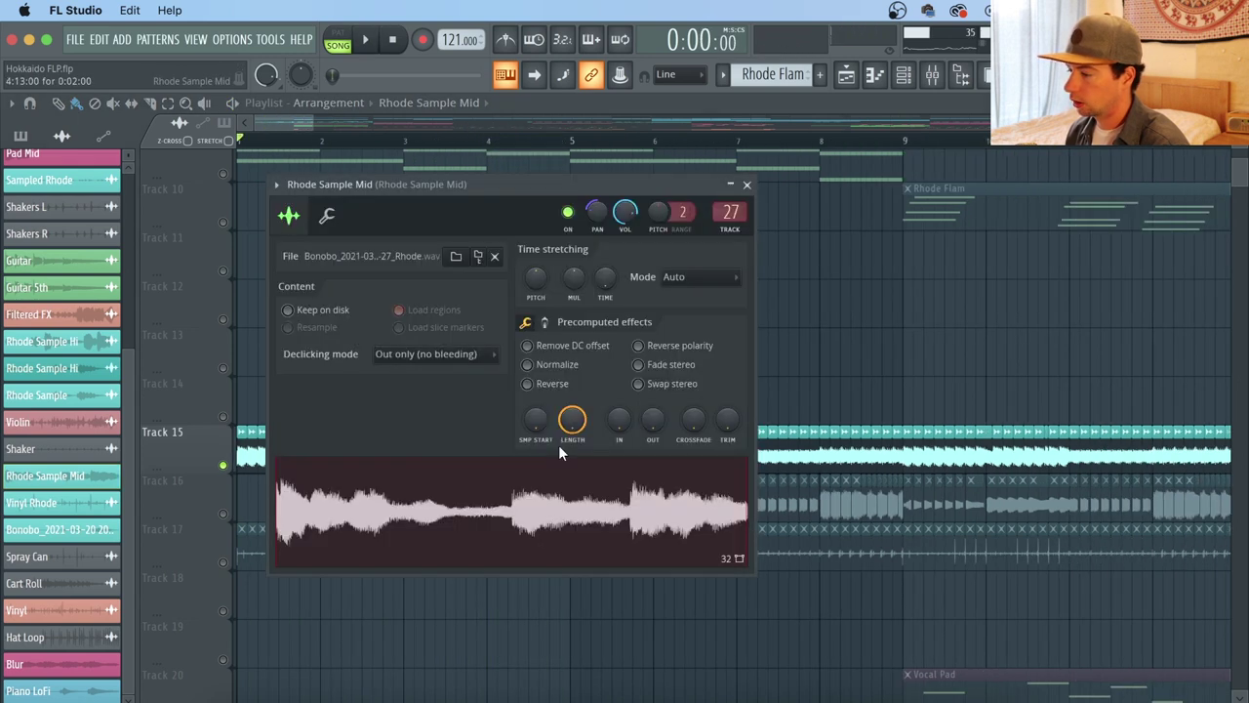
key(Escape)
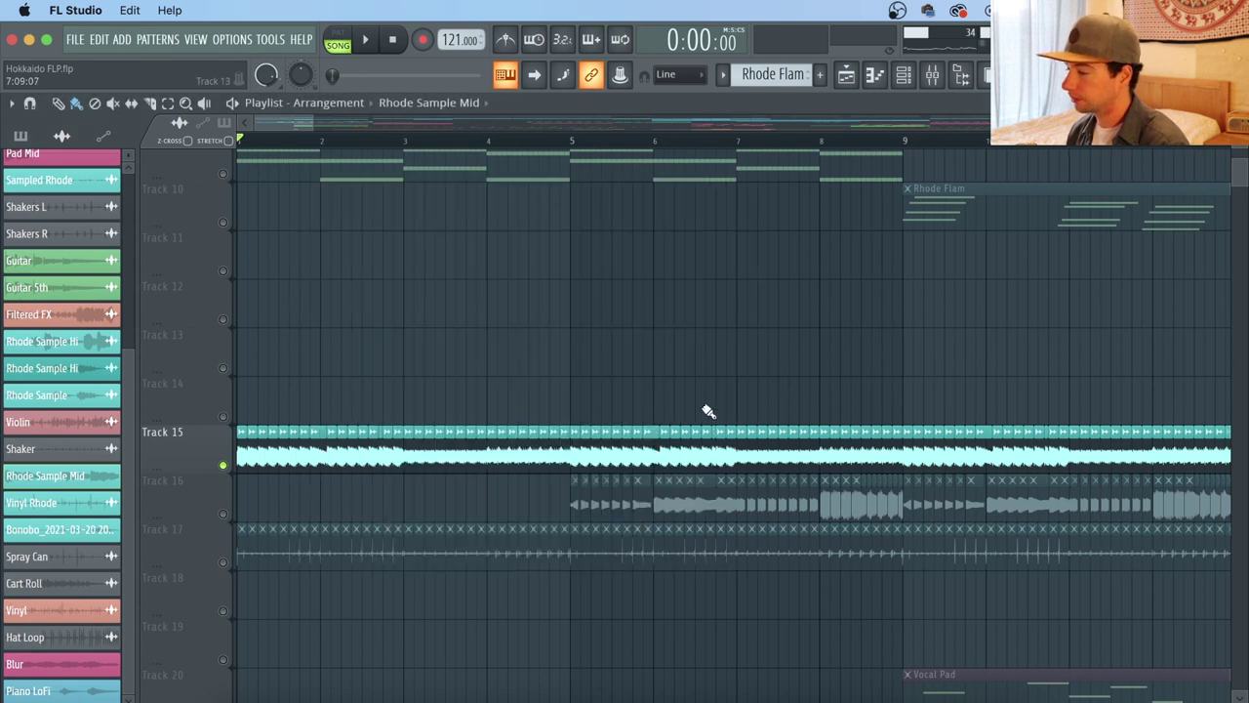
double_click(580, 504)
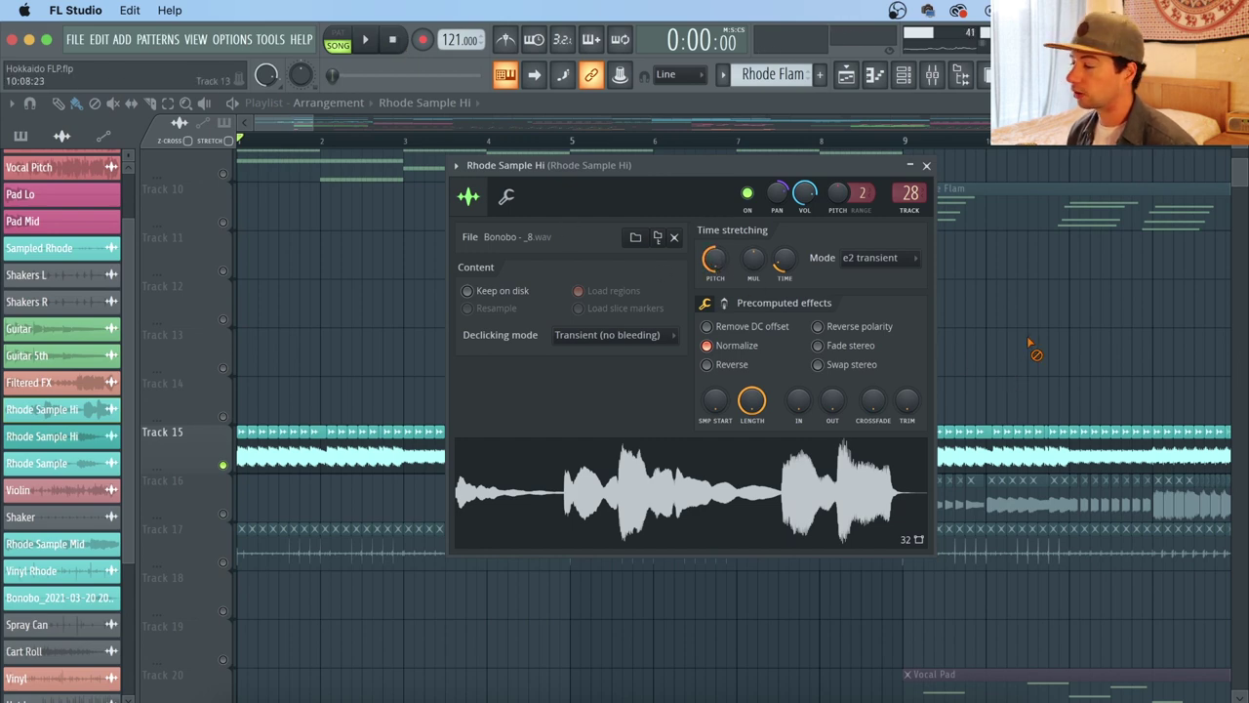
click(926, 165)
Step: Solo Track 16 and audition its Rhode Sample Hi clips from bar 5, then bring Track 15 in alongside it
scroll(927, 136, up, 3)
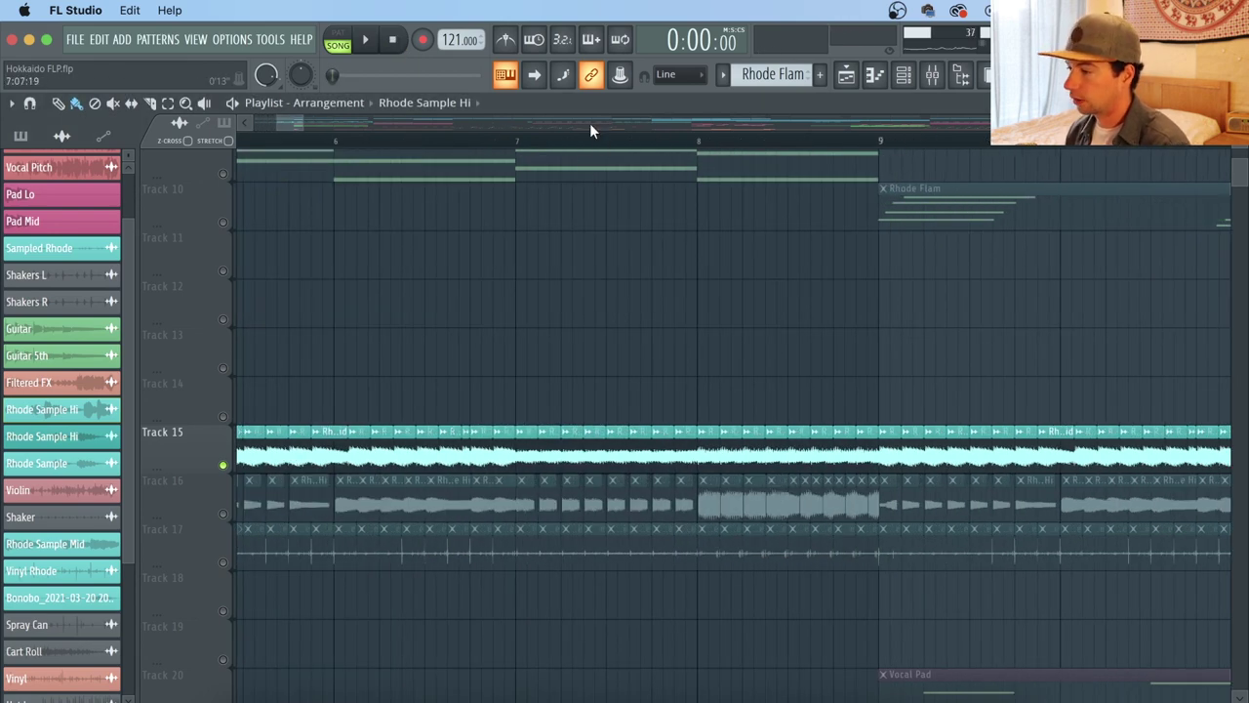
scroll(598, 142, down, 2)
click(287, 142)
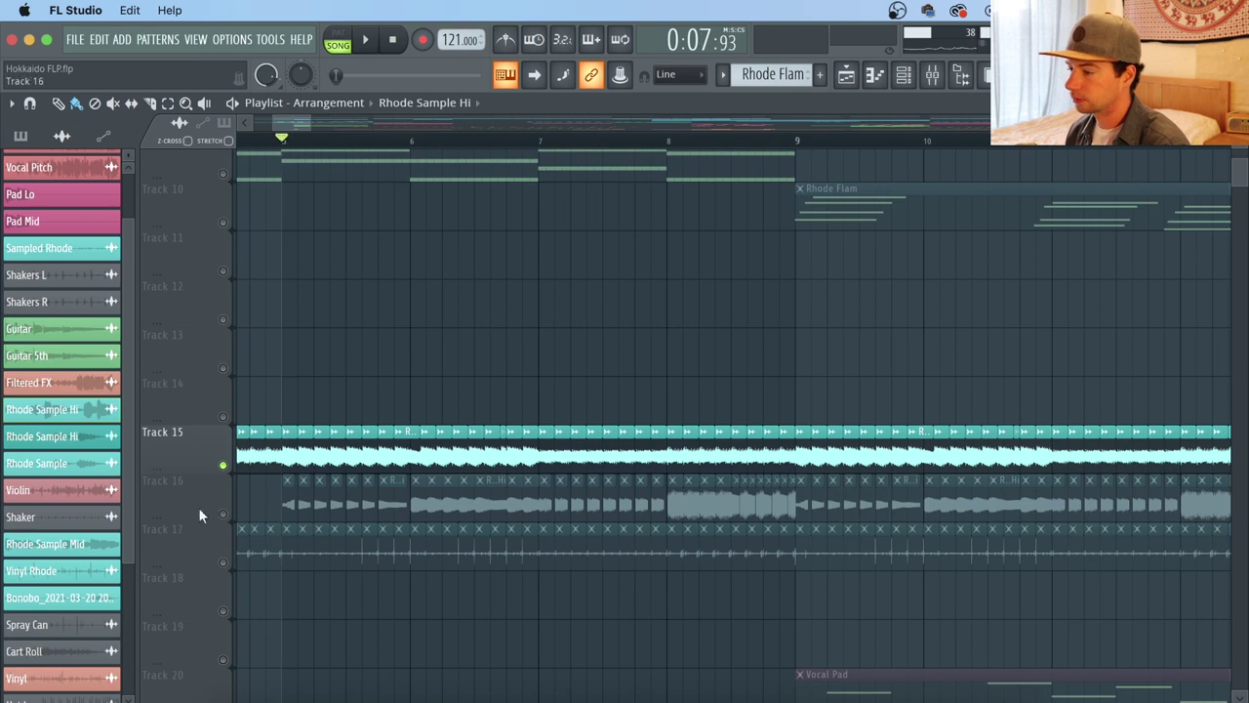
click(216, 515)
key(space)
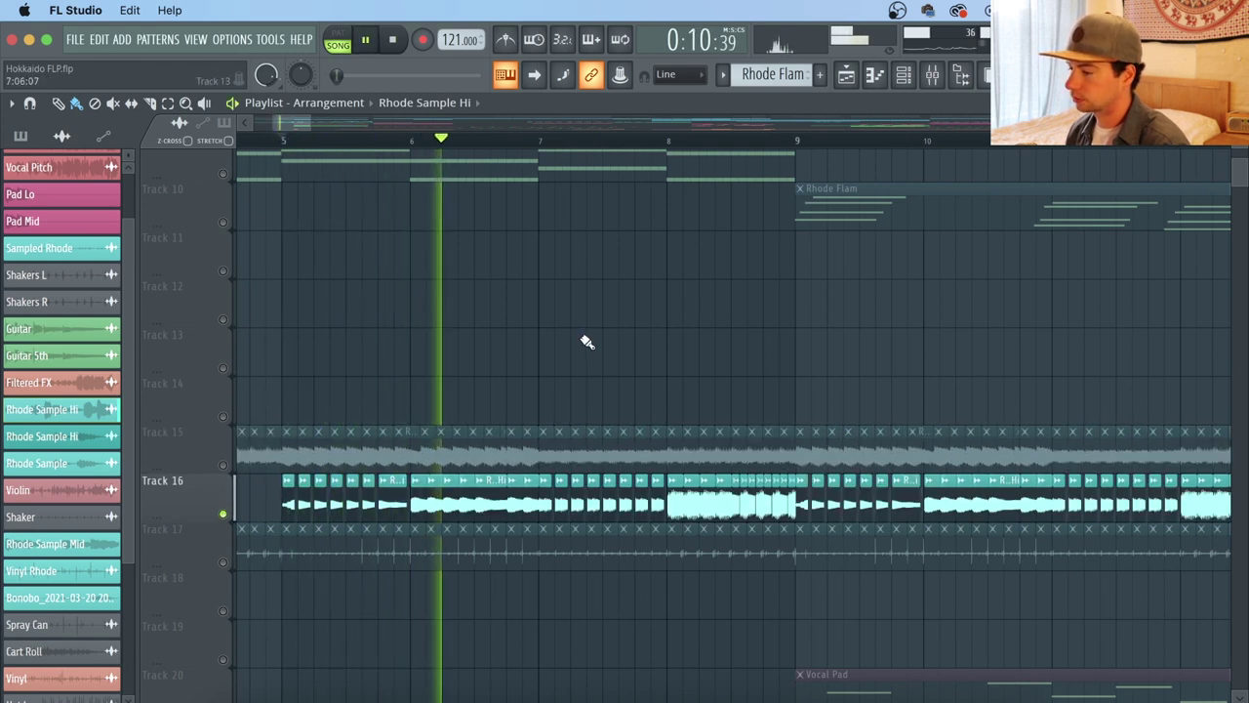
click(224, 465)
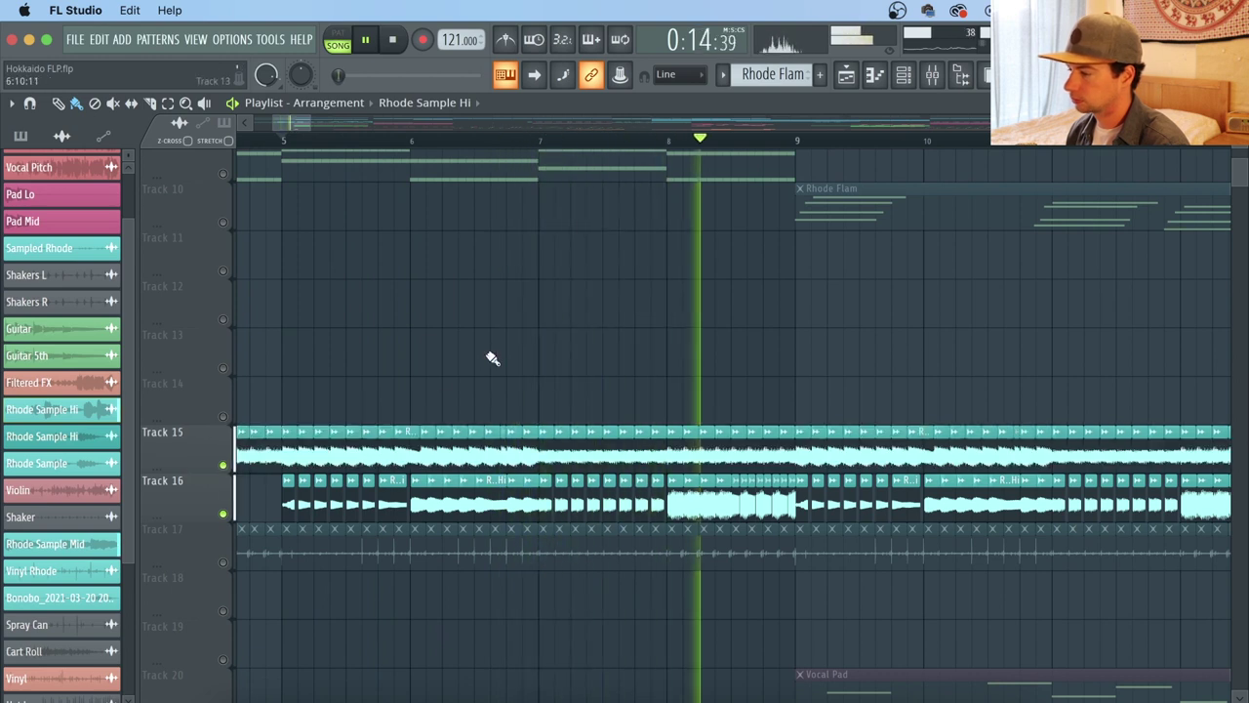
key(space)
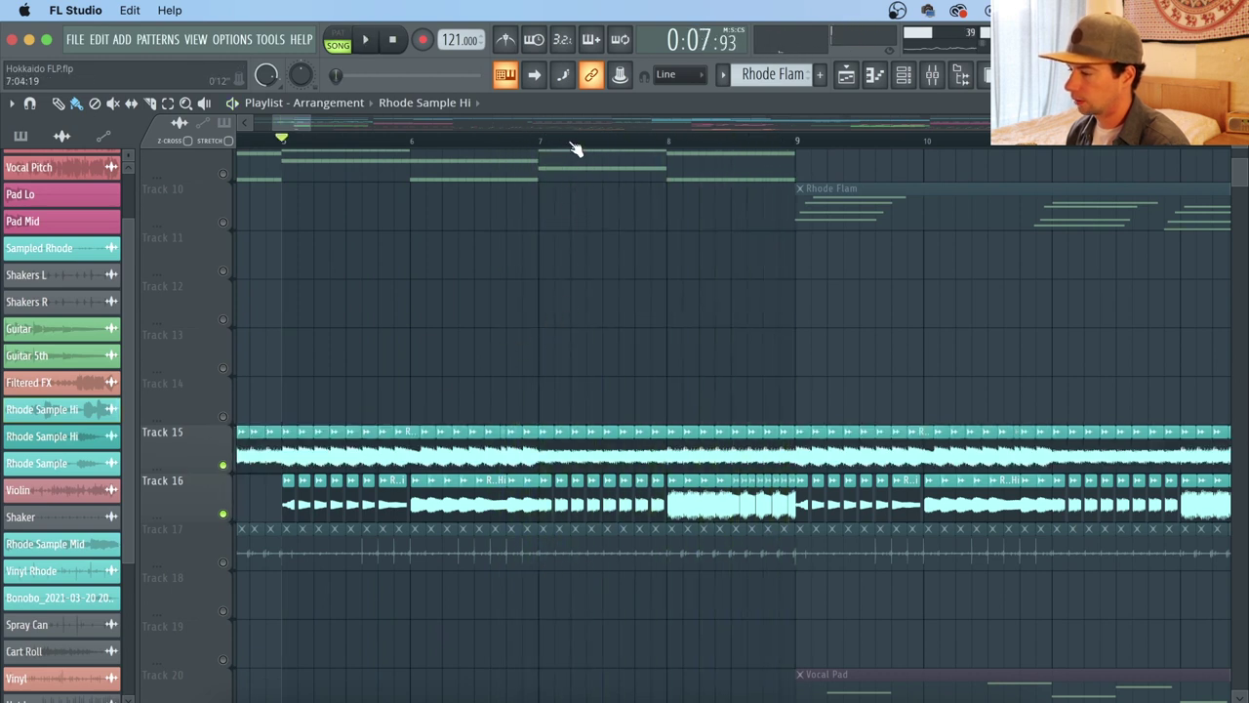
Step: Solo Track 17 and audition its Vinyl Rhode clips from bar 5, then unmute Track 15 to hear both
scroll(577, 147, down, 1)
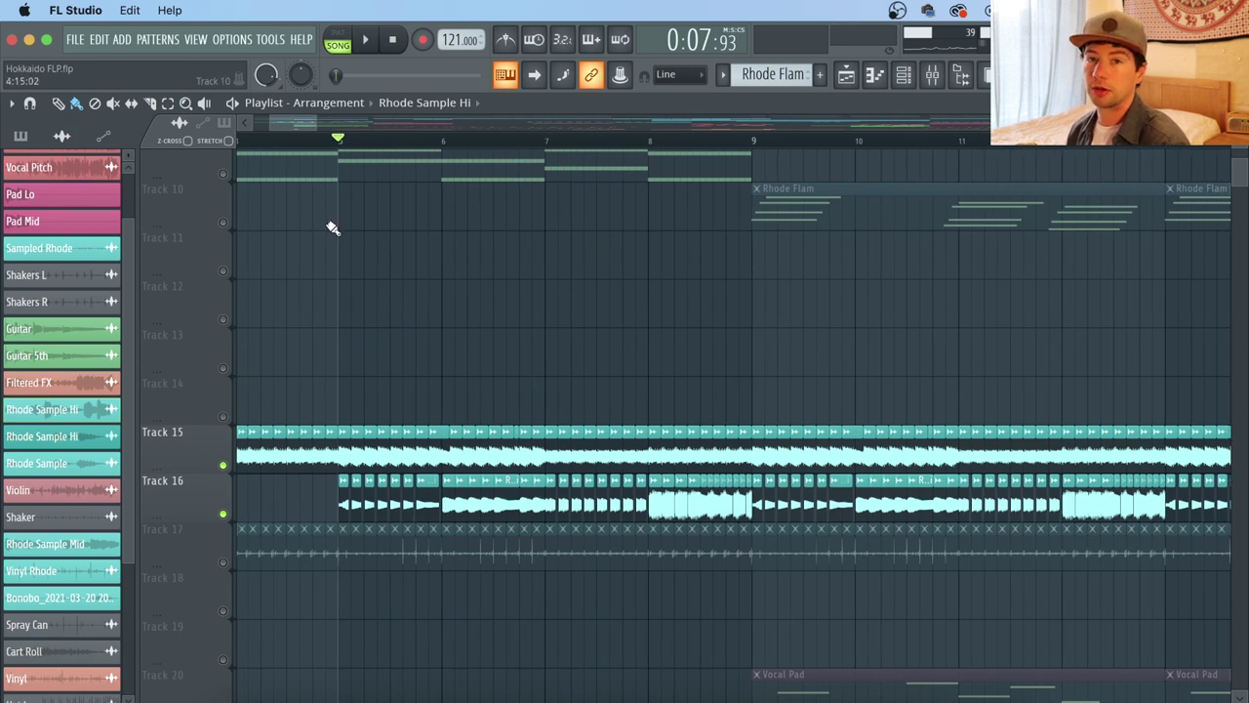
right_click(222, 562)
key(space)
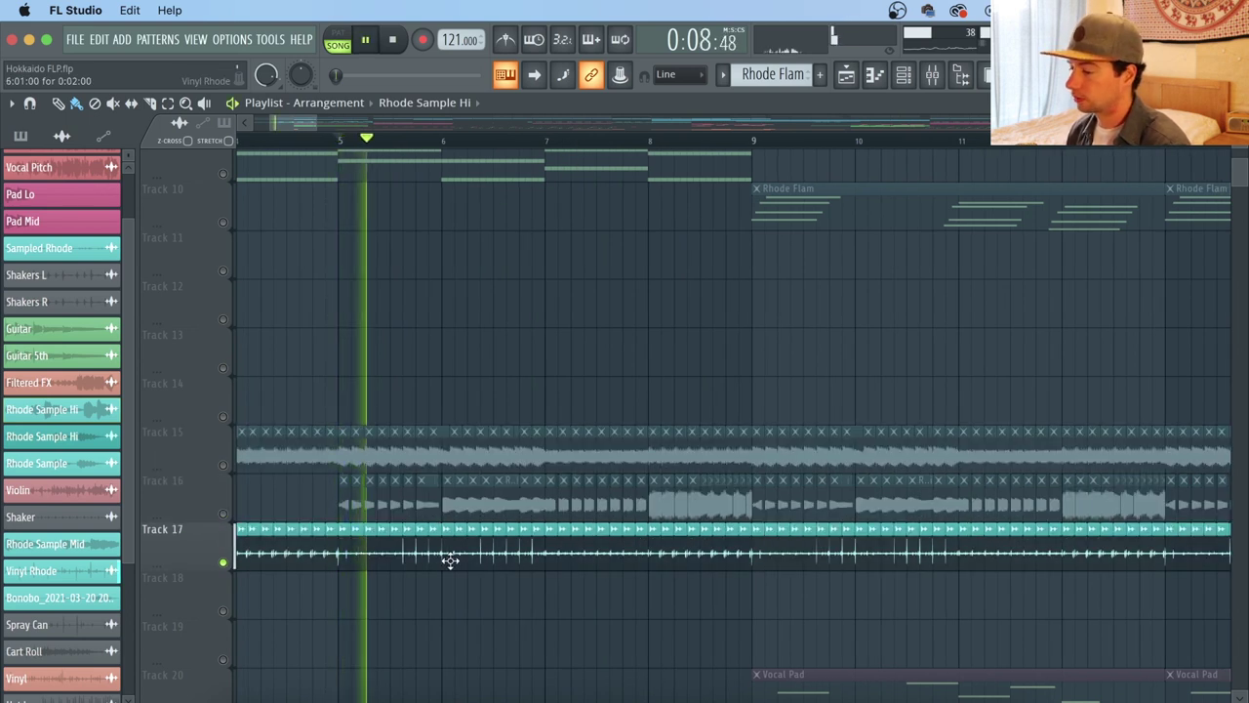
click(224, 466)
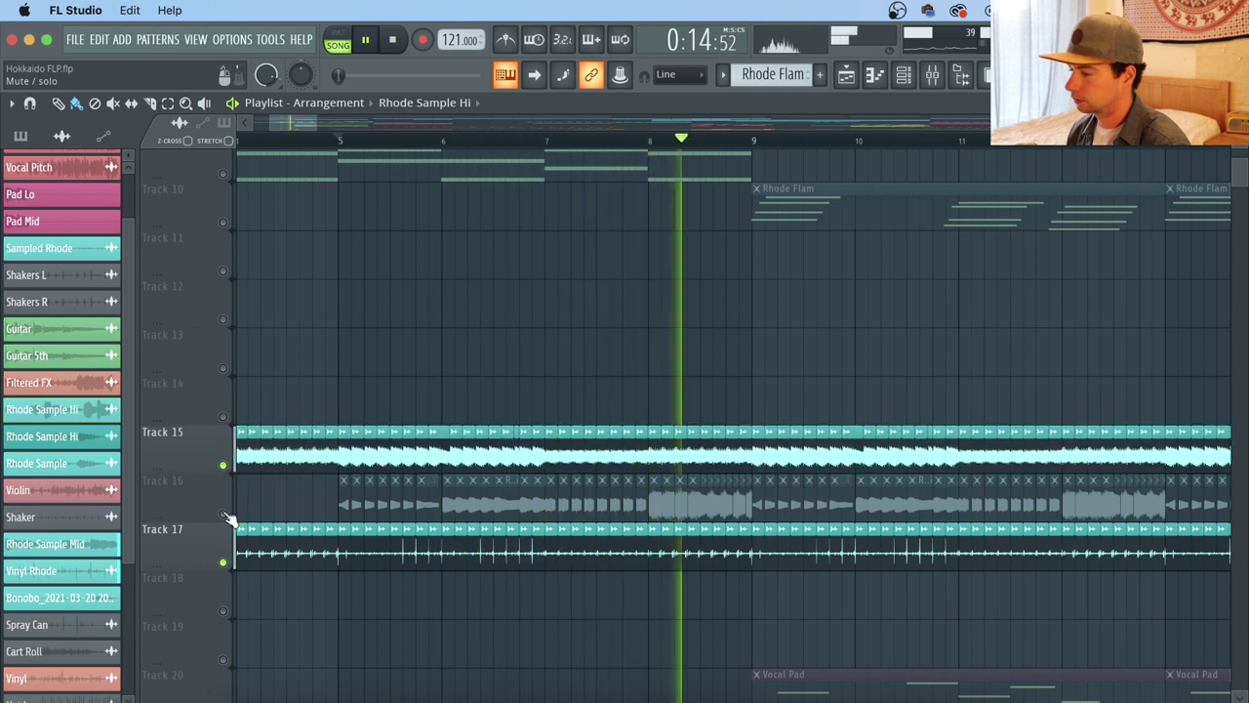
key(space)
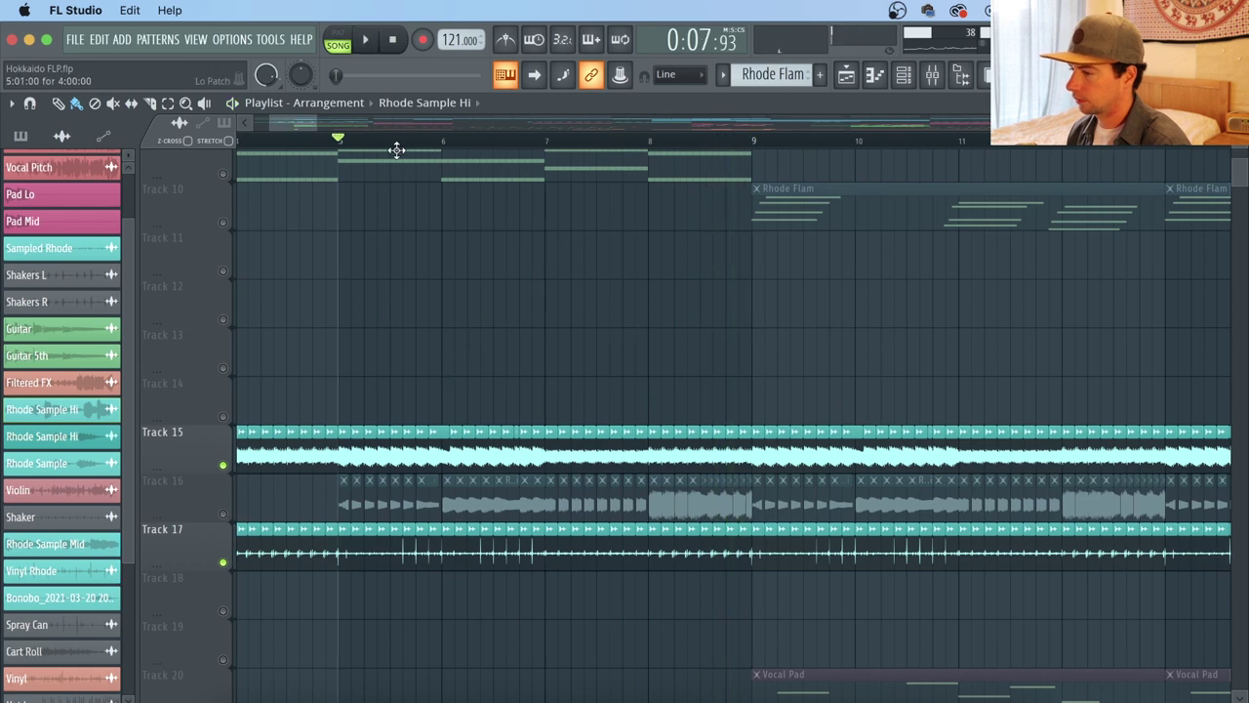
Step: Select the Lo Patch pattern from its Track 9 clip, show it in the Channel rack, and switch to pattern mode
scroll(400, 149, down, 2)
scroll(335, 257, up, 5)
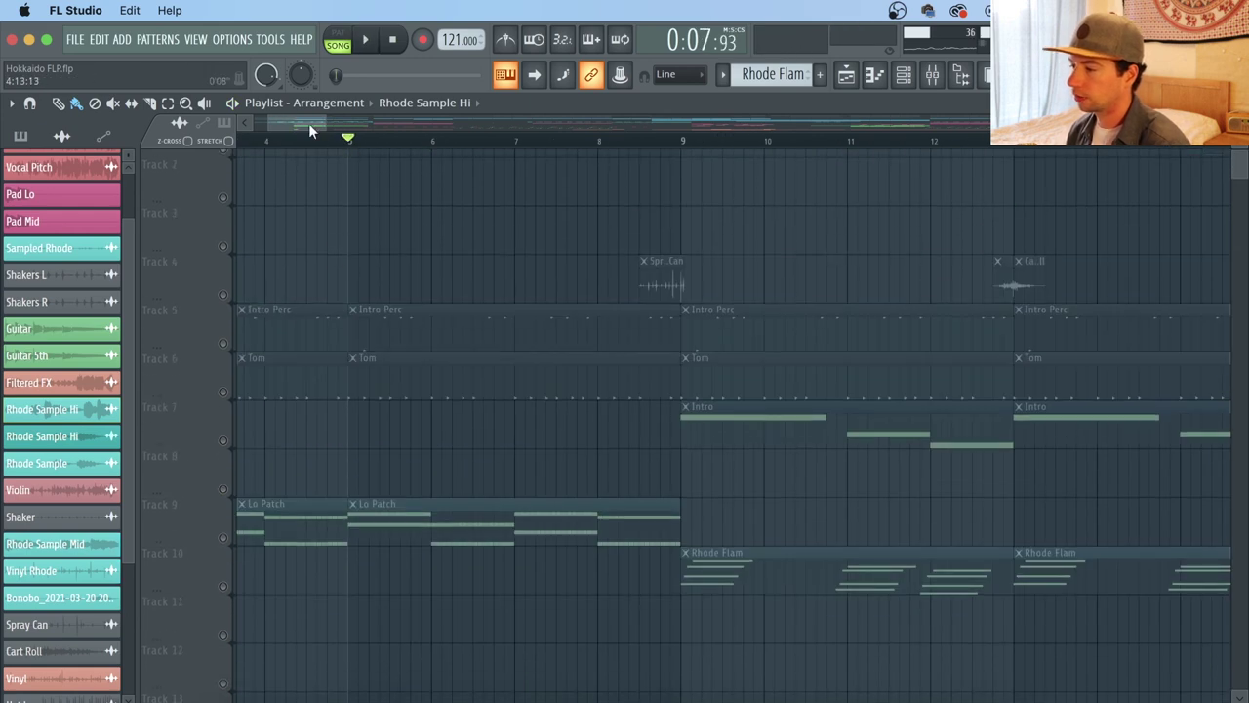
drag(310, 125, 286, 125)
click(376, 527)
click(875, 76)
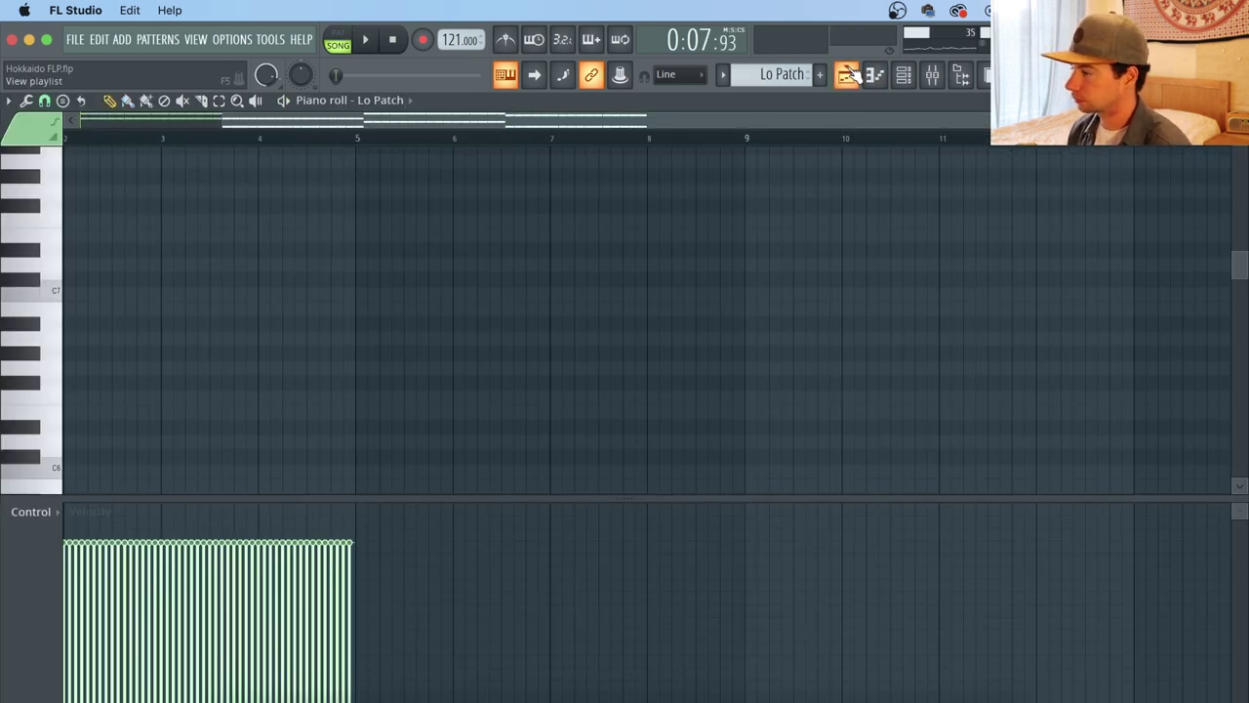
click(851, 76)
click(904, 77)
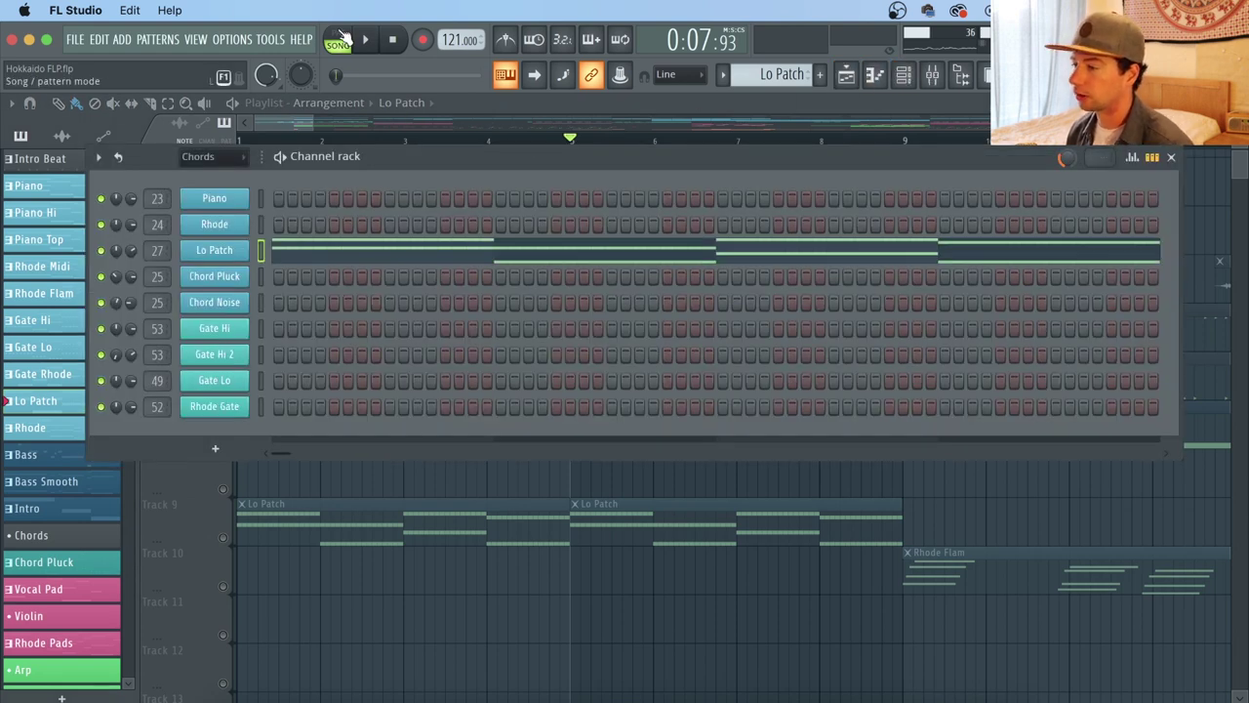
click(342, 39)
Step: Open the Lo Patch channel and inspect its 3x Osc oscillator settings and volume envelope
click(217, 252)
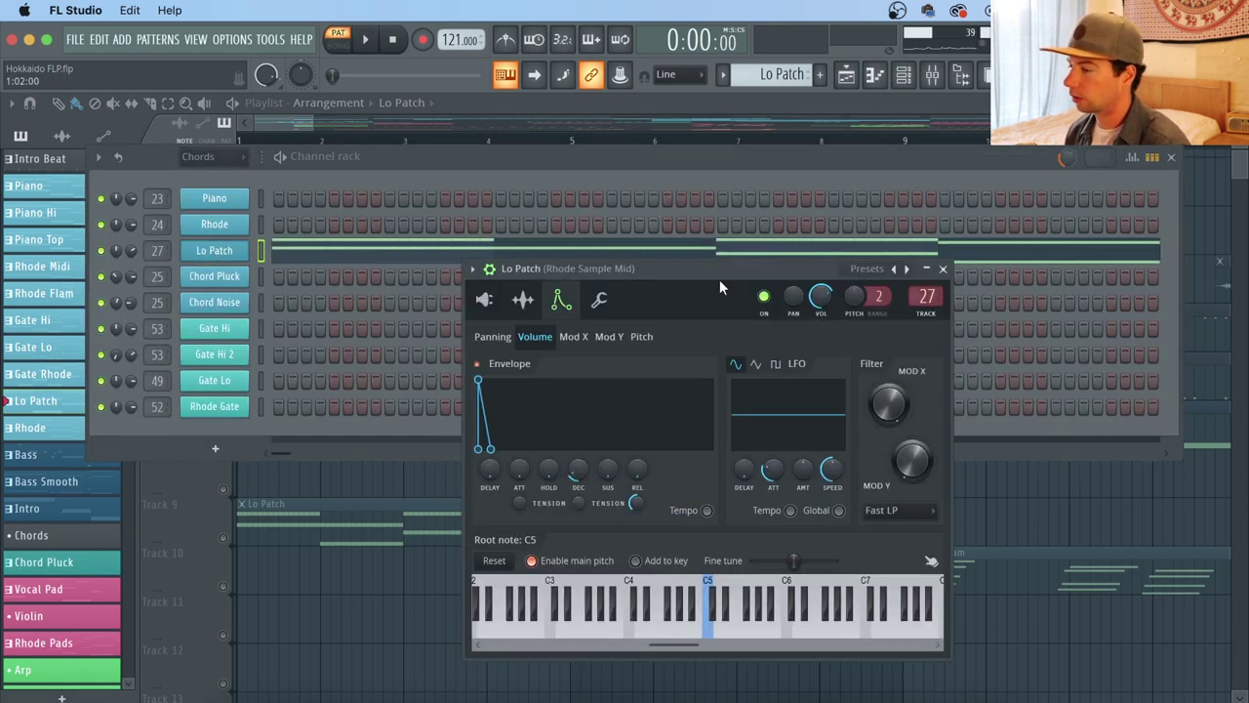
drag(707, 265, 633, 235)
click(414, 269)
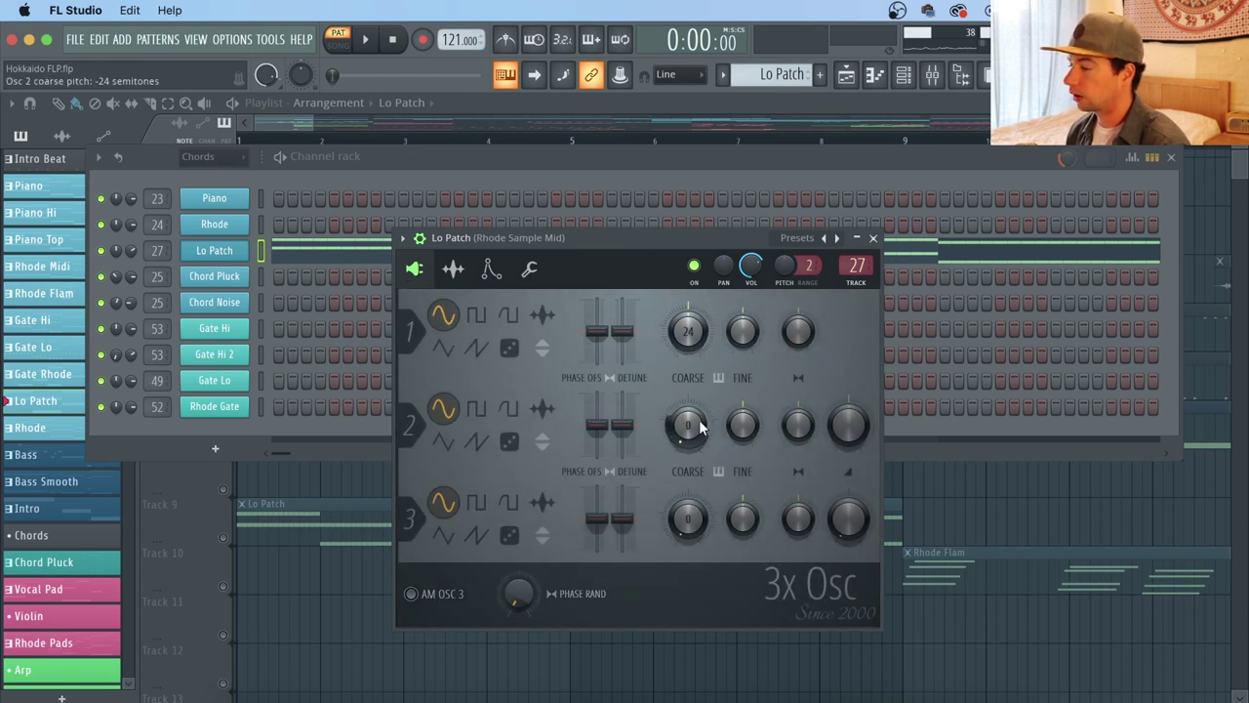
click(491, 271)
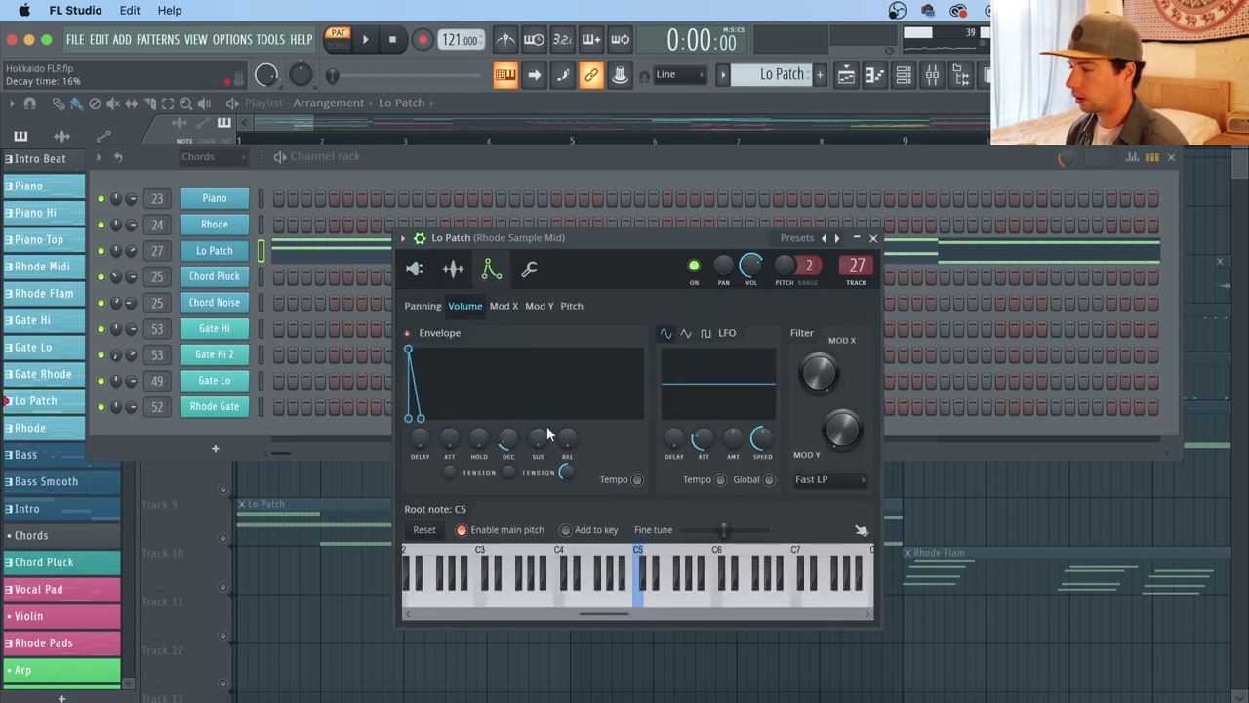
drag(565, 237, 538, 235)
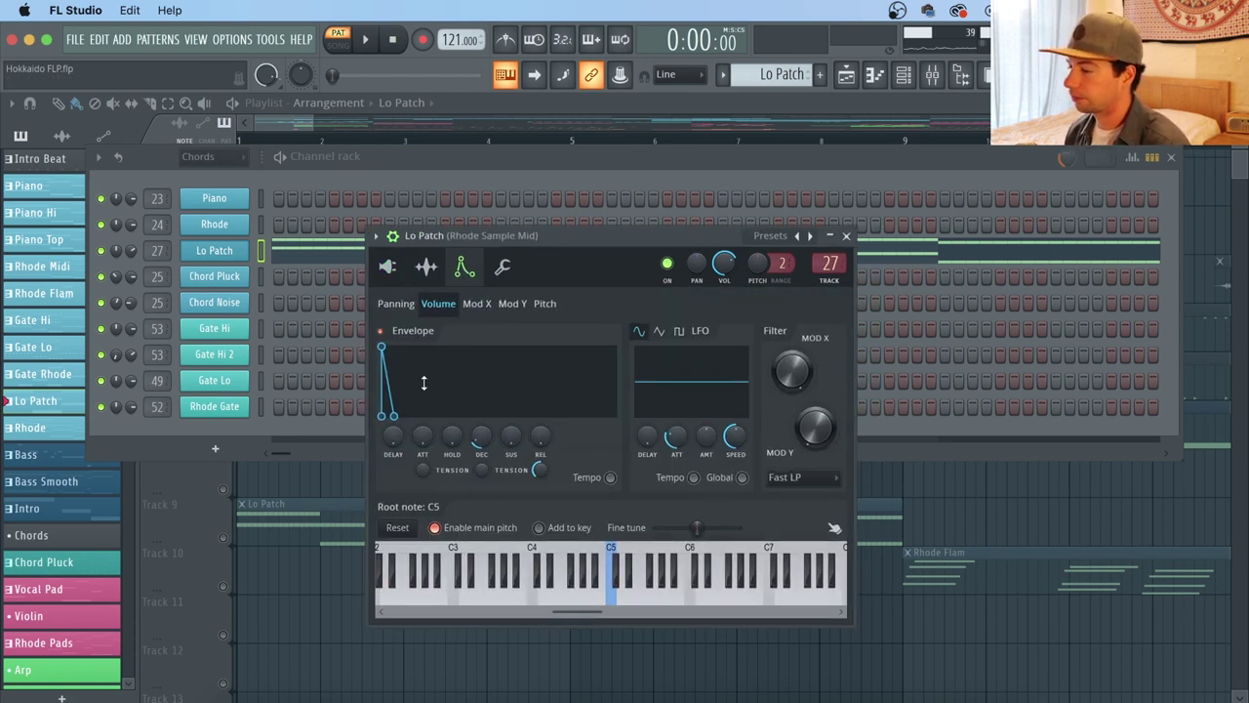
Step: Audition the Lo Patch pattern on its own in pattern mode, then stop playback
click(591, 168)
click(365, 39)
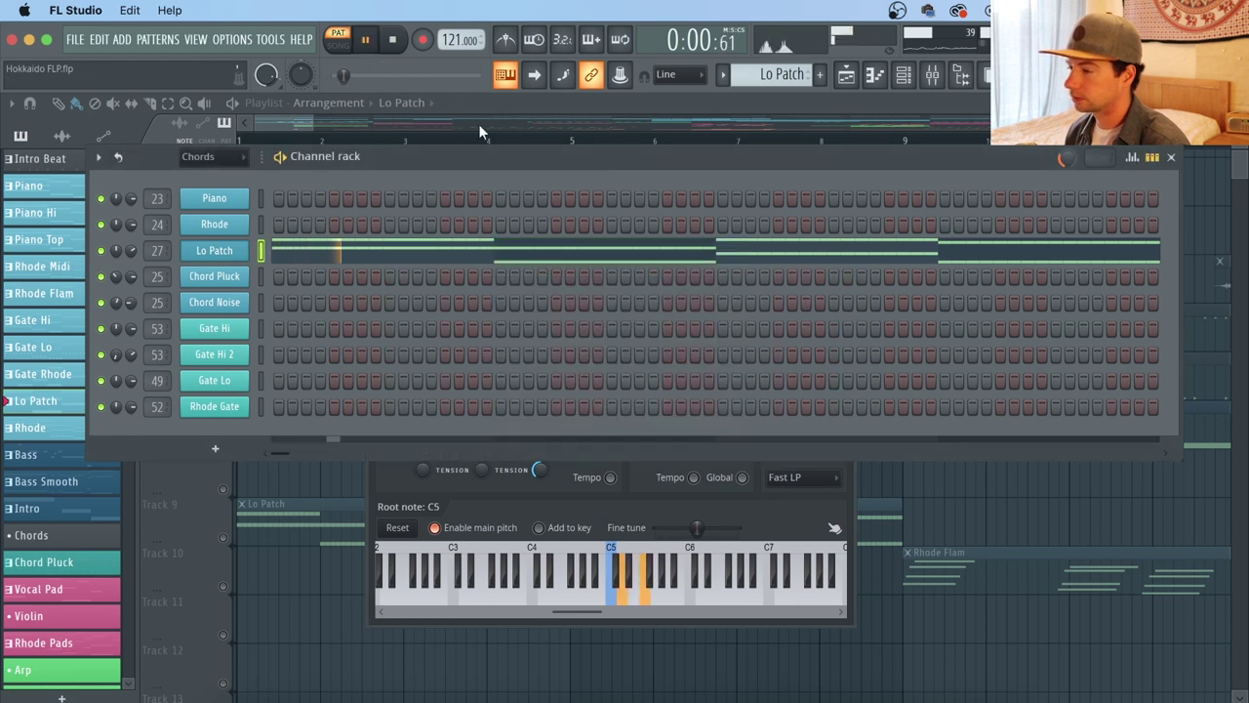
key(space)
Step: Inspect the volume curves of both Gross Beat effects on the Rhode Sample Mid mixer track
click(933, 78)
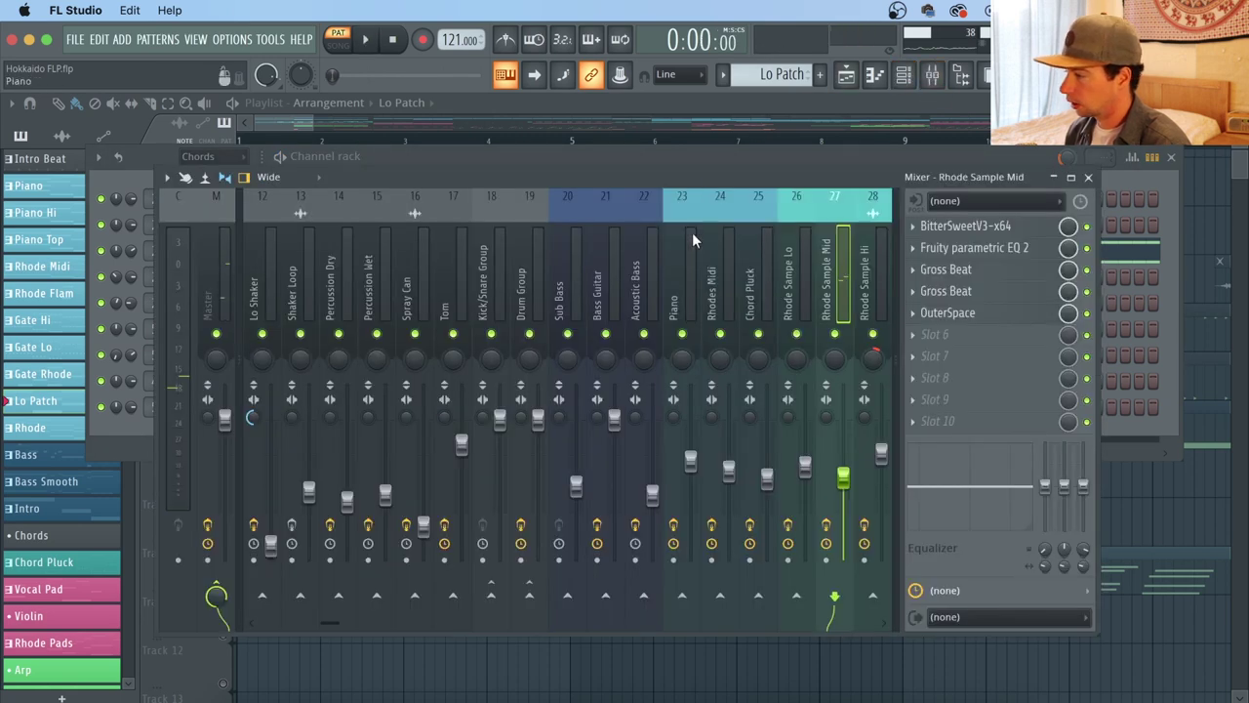
scroll(699, 255, down, 3)
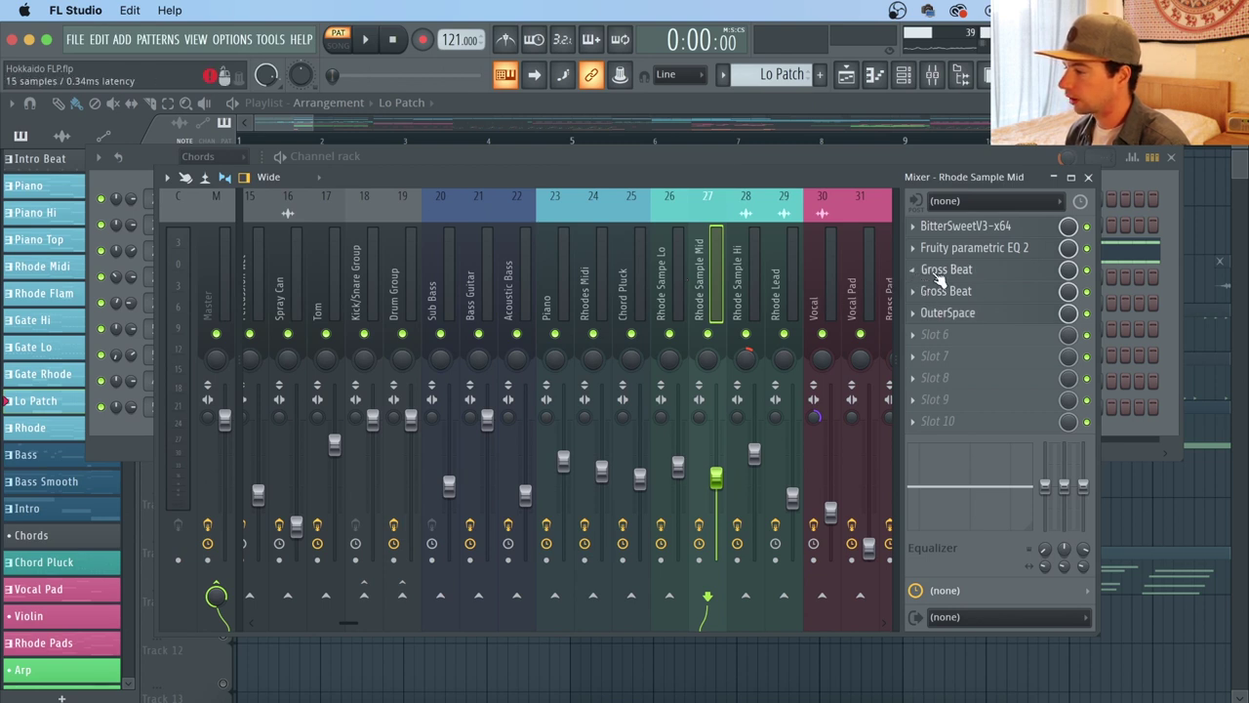
click(936, 278)
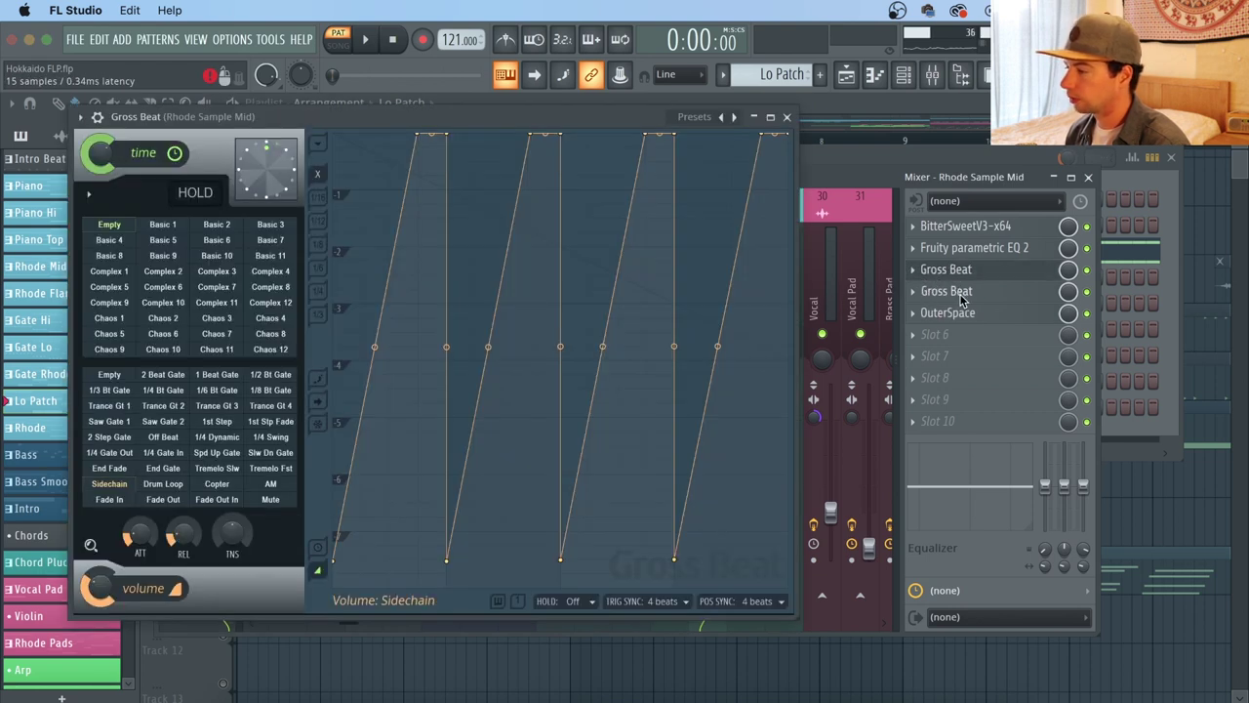
click(960, 299)
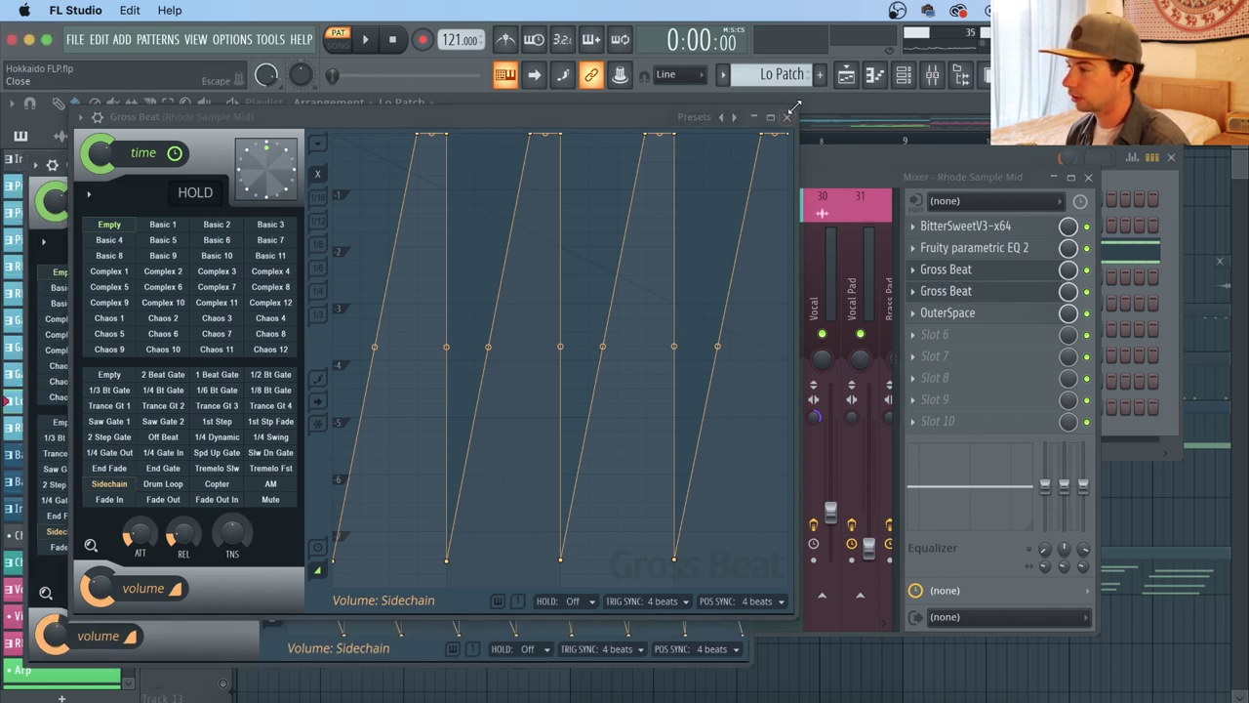
click(787, 117)
click(1036, 291)
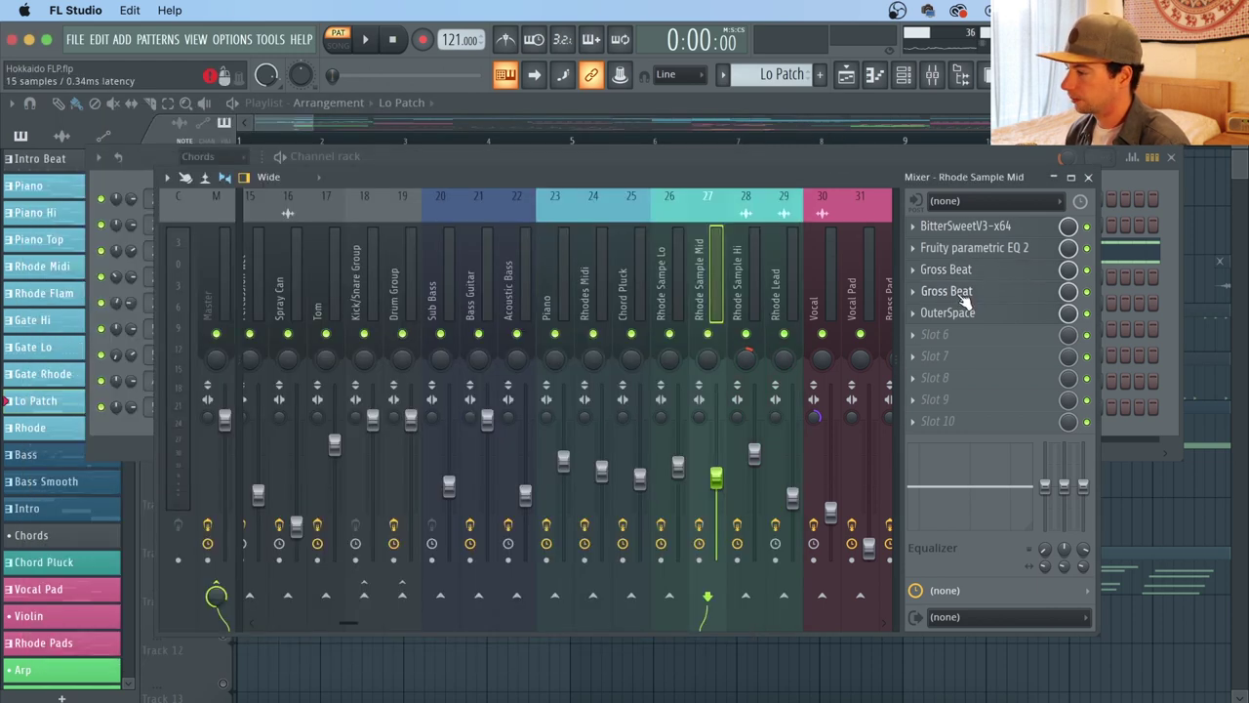
click(1036, 292)
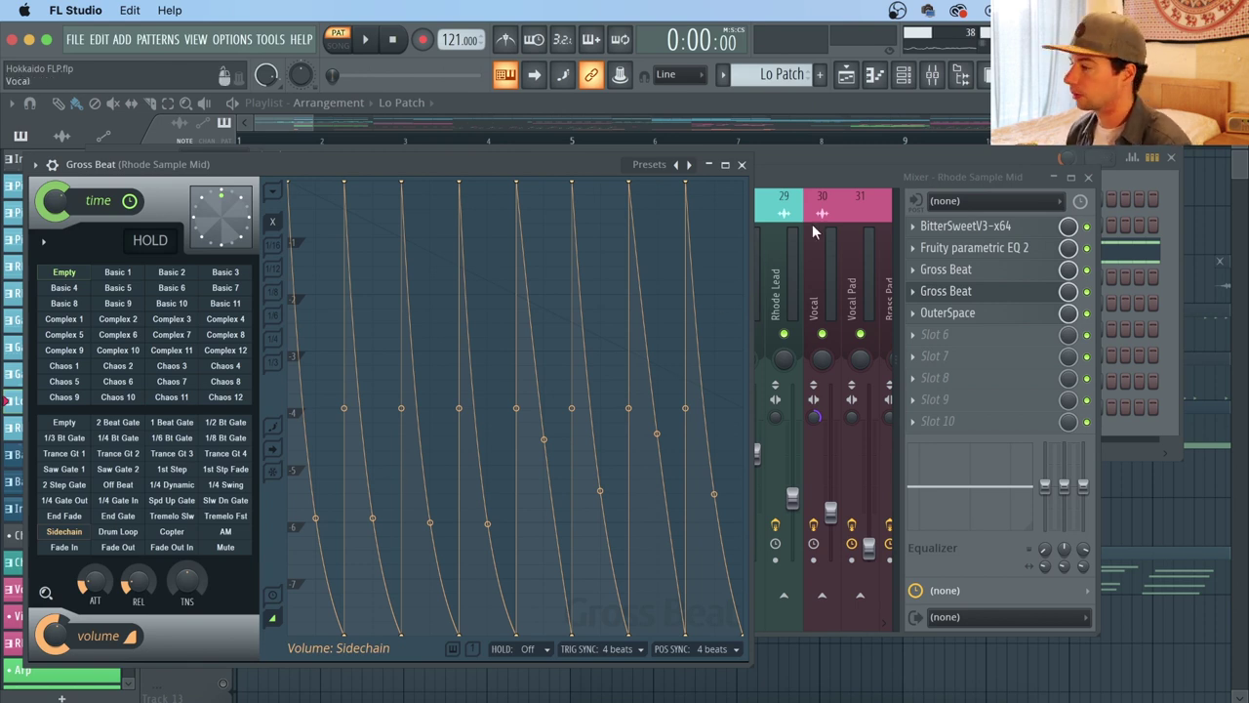
Step: Play the Lo Patch pattern with the Rhode Sample Mid track's effects bypassed and enabled to compare them
click(831, 170)
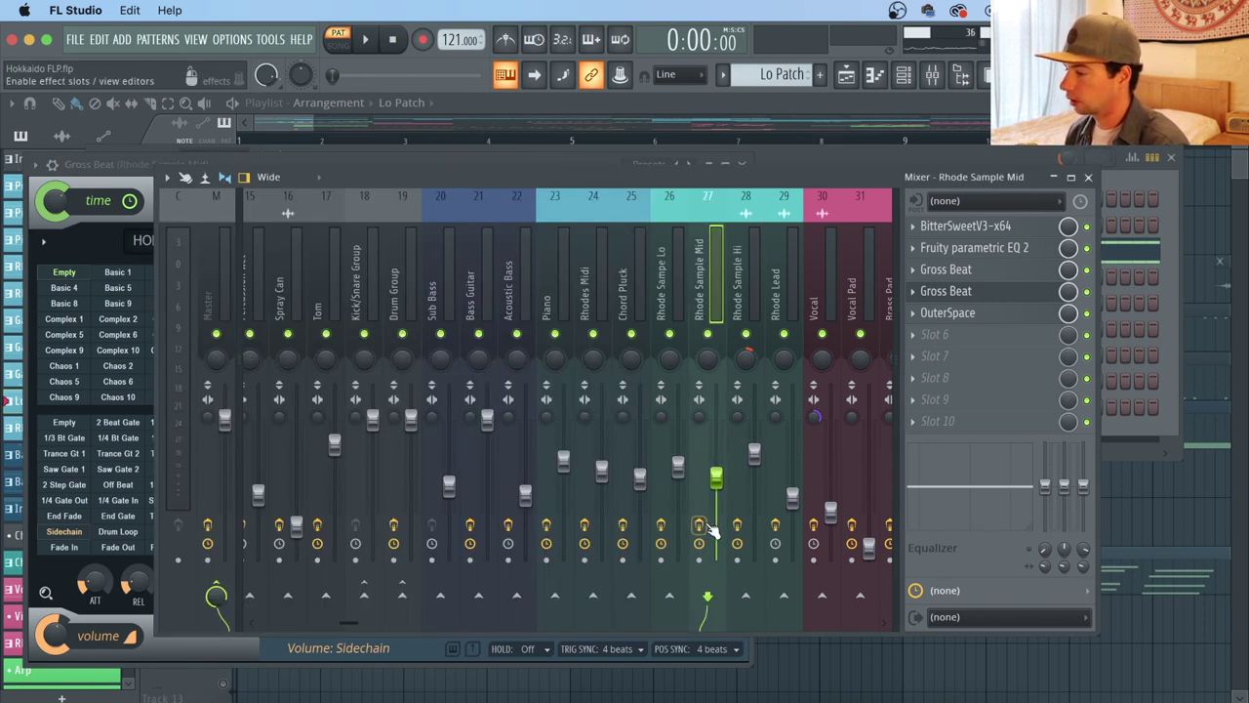
key(space)
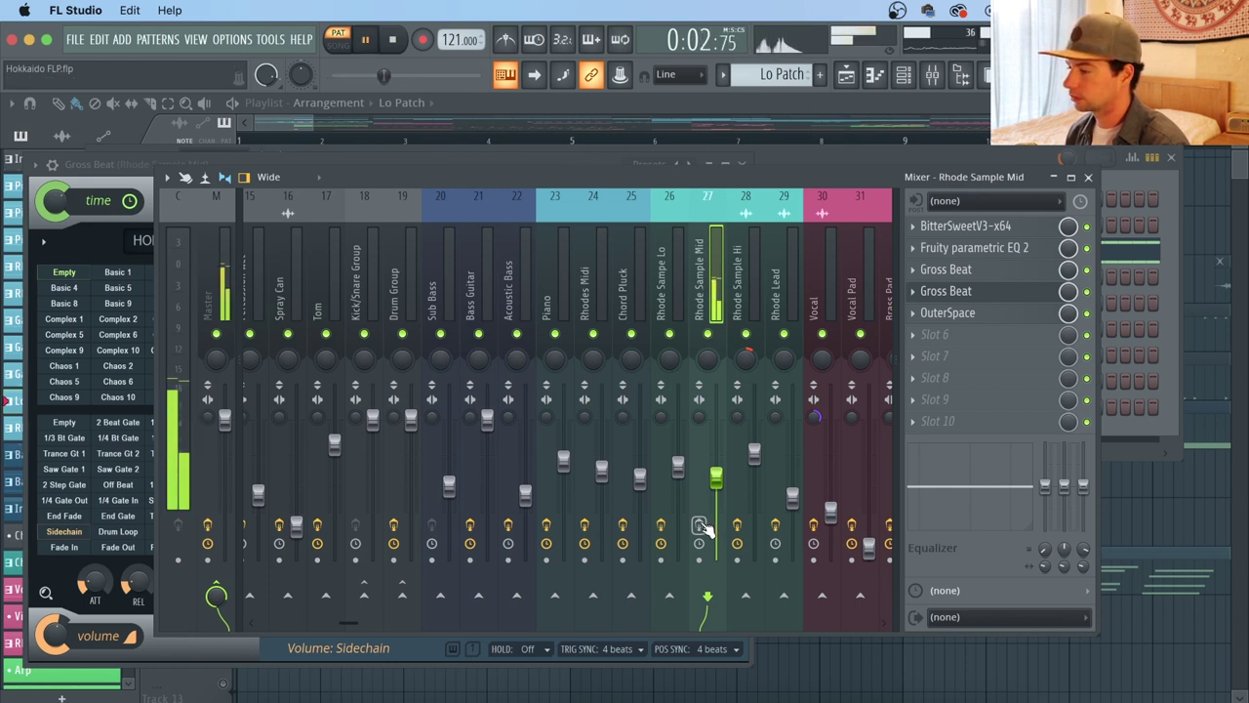
key(space)
key(space)
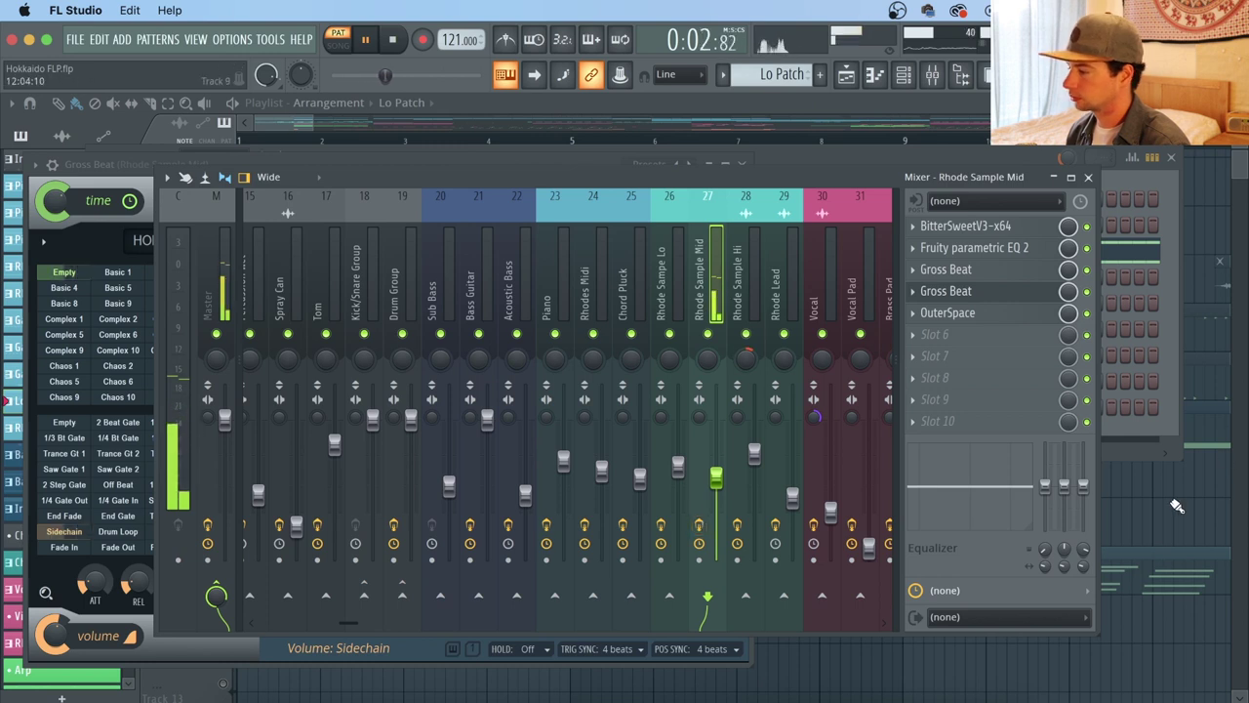
key(space)
Step: Solo Track 6 in the playlist and audition its Tom clips from bar 1 in song mode
right_click(1171, 506)
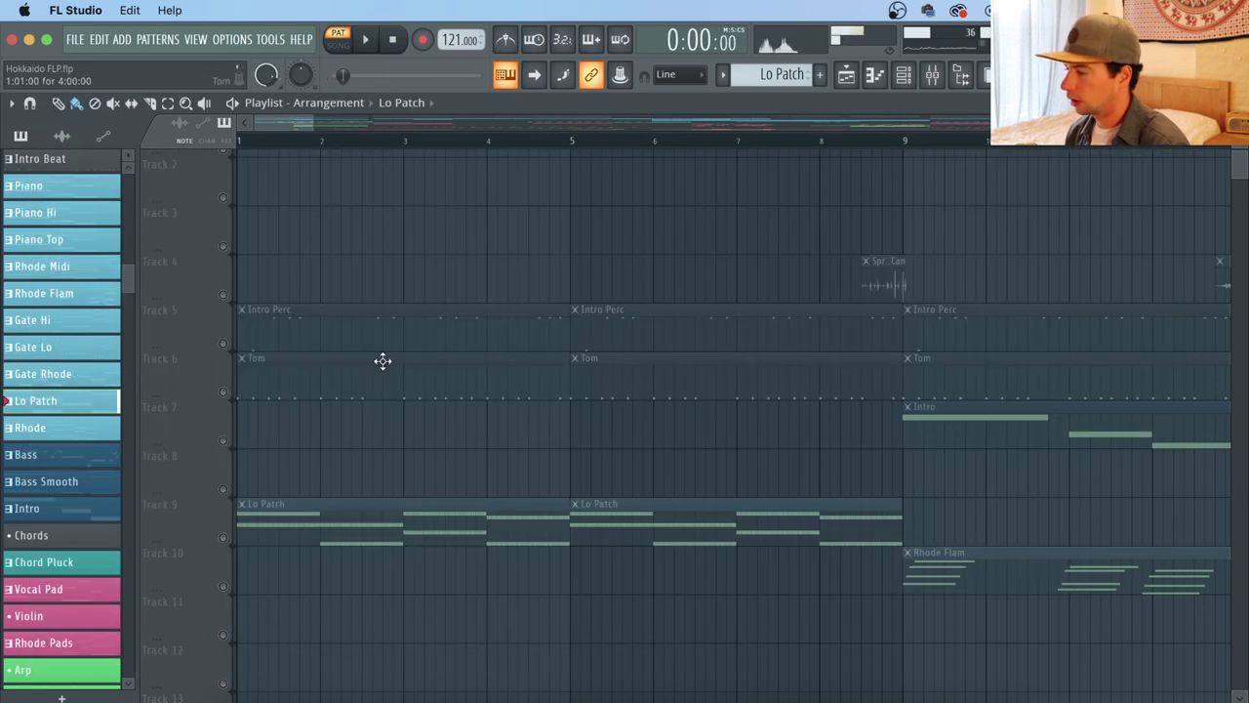
click(222, 392)
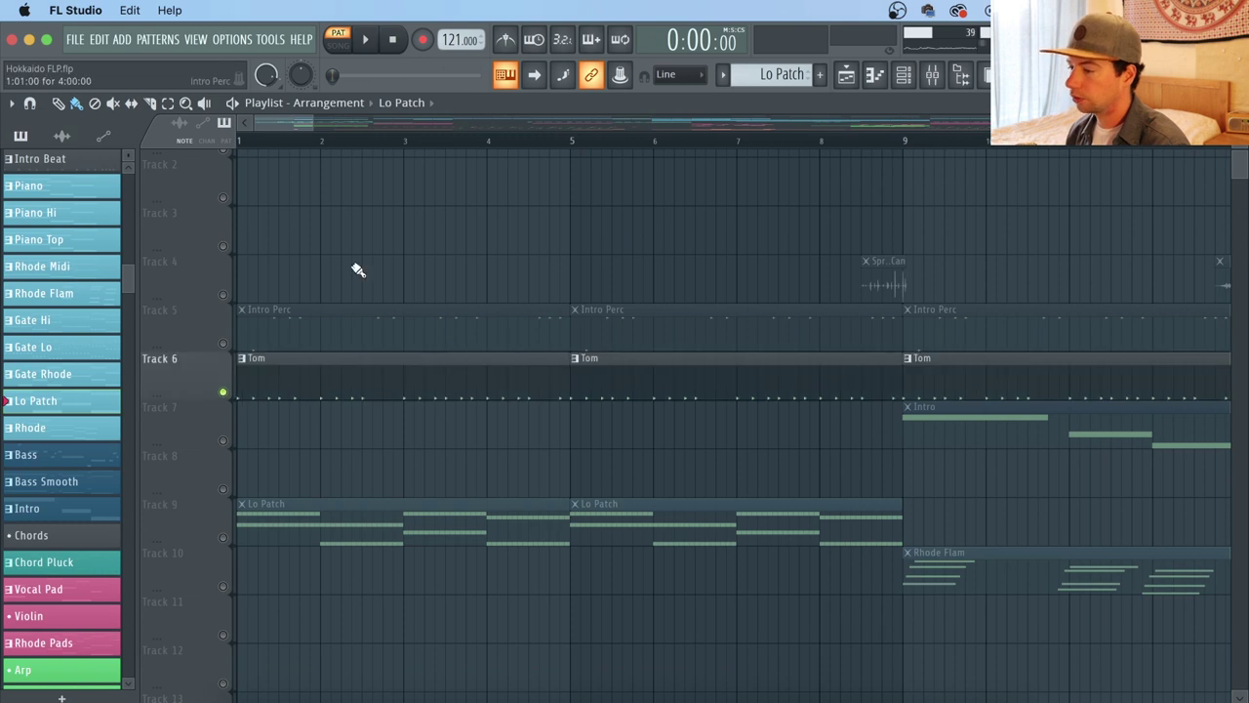
click(336, 63)
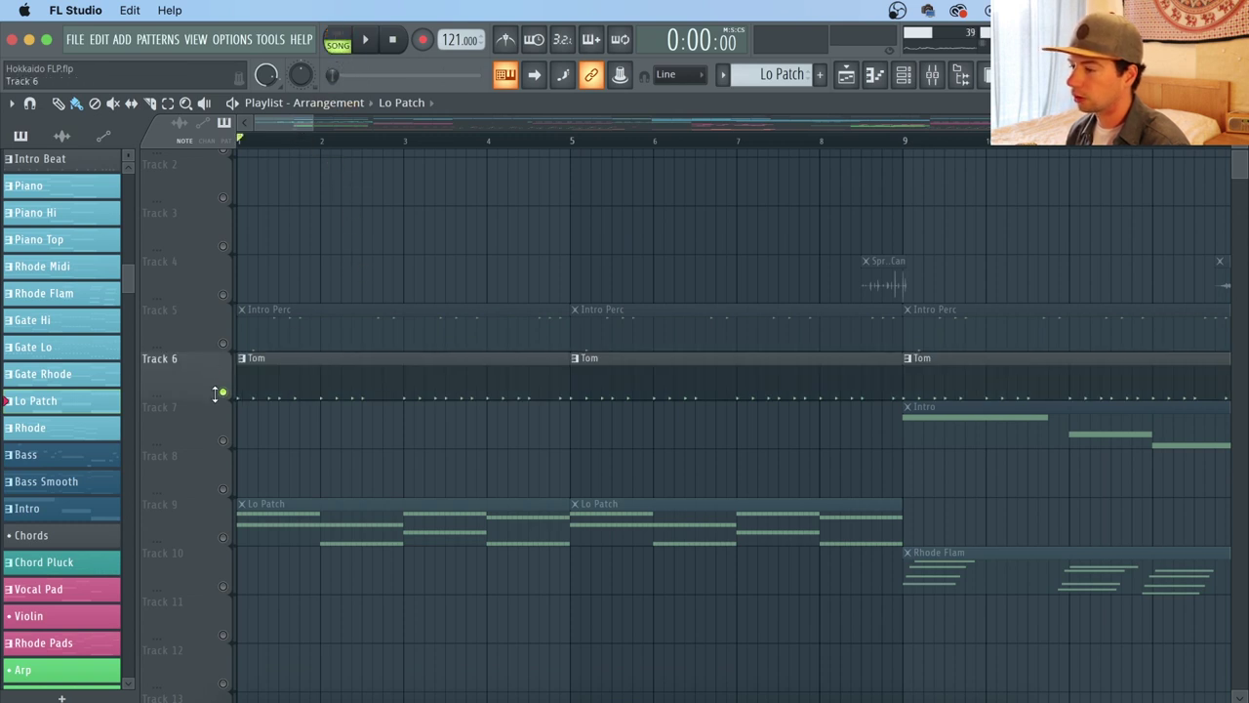
key(space)
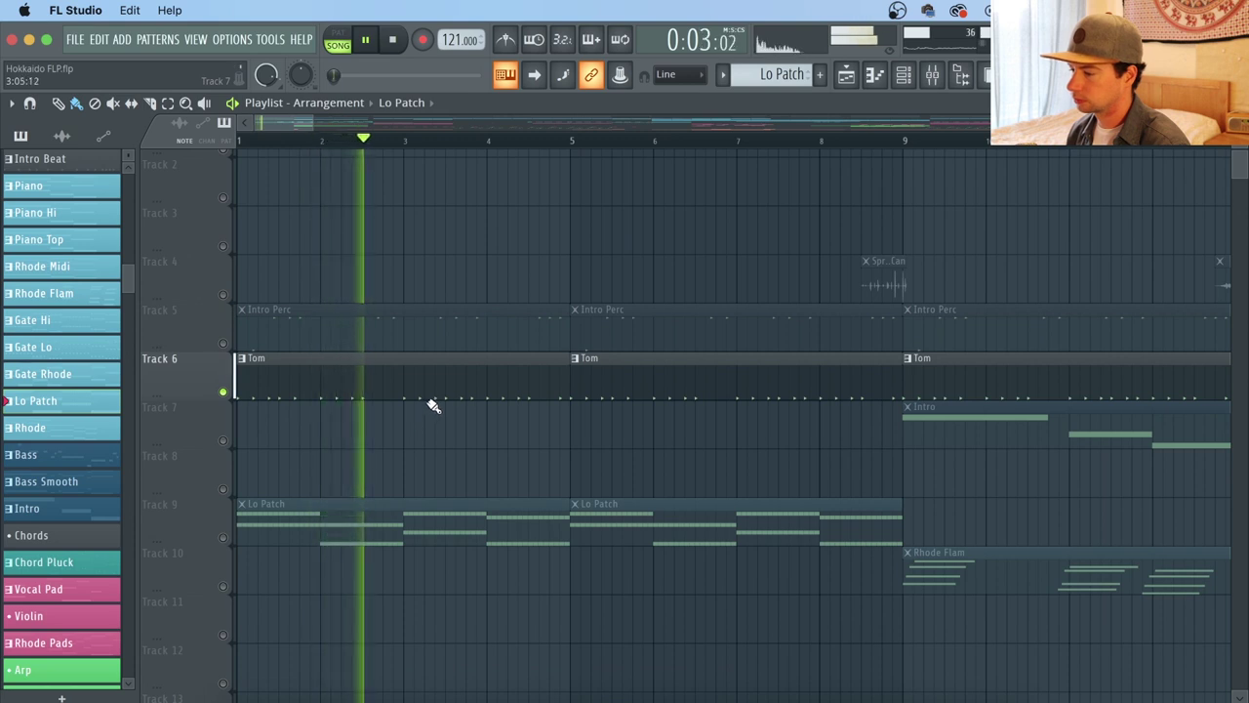
key(space)
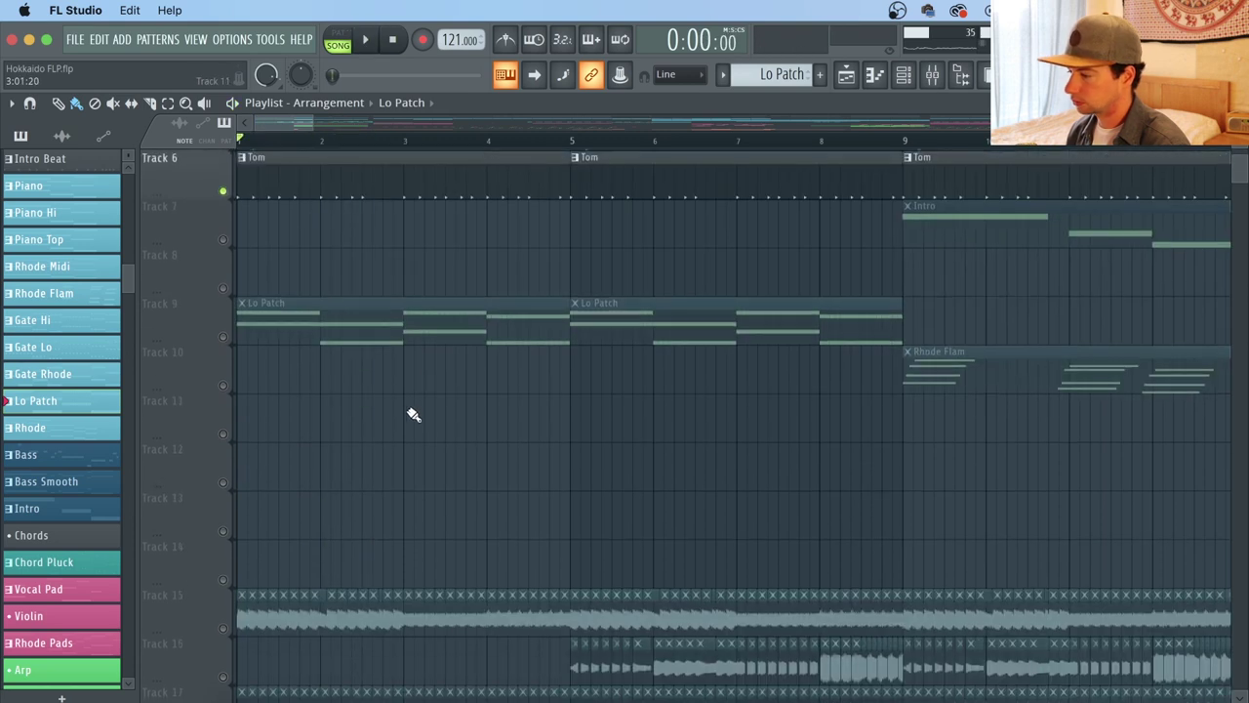
Step: Unmute Tracks 9, 15, 16 and 17 and audition the Rhode sample layers together from bar 5
click(226, 340)
scroll(329, 416, down, 4)
click(223, 425)
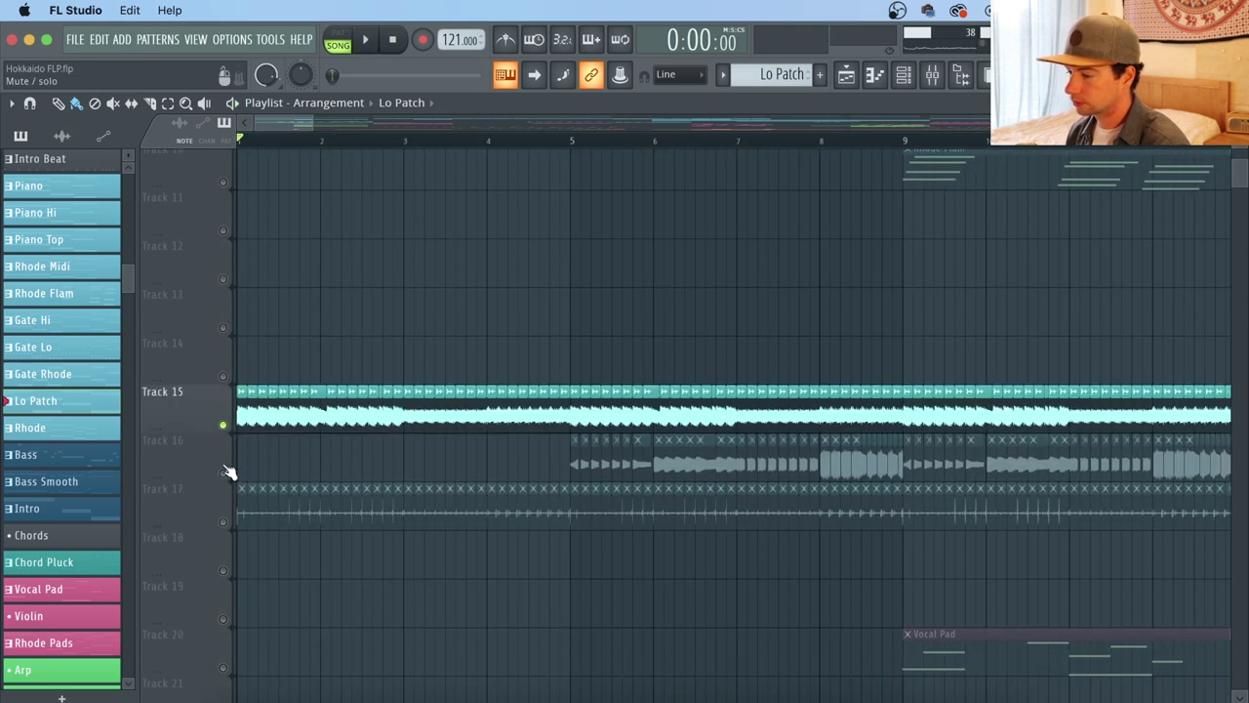
click(223, 473)
click(223, 522)
click(576, 143)
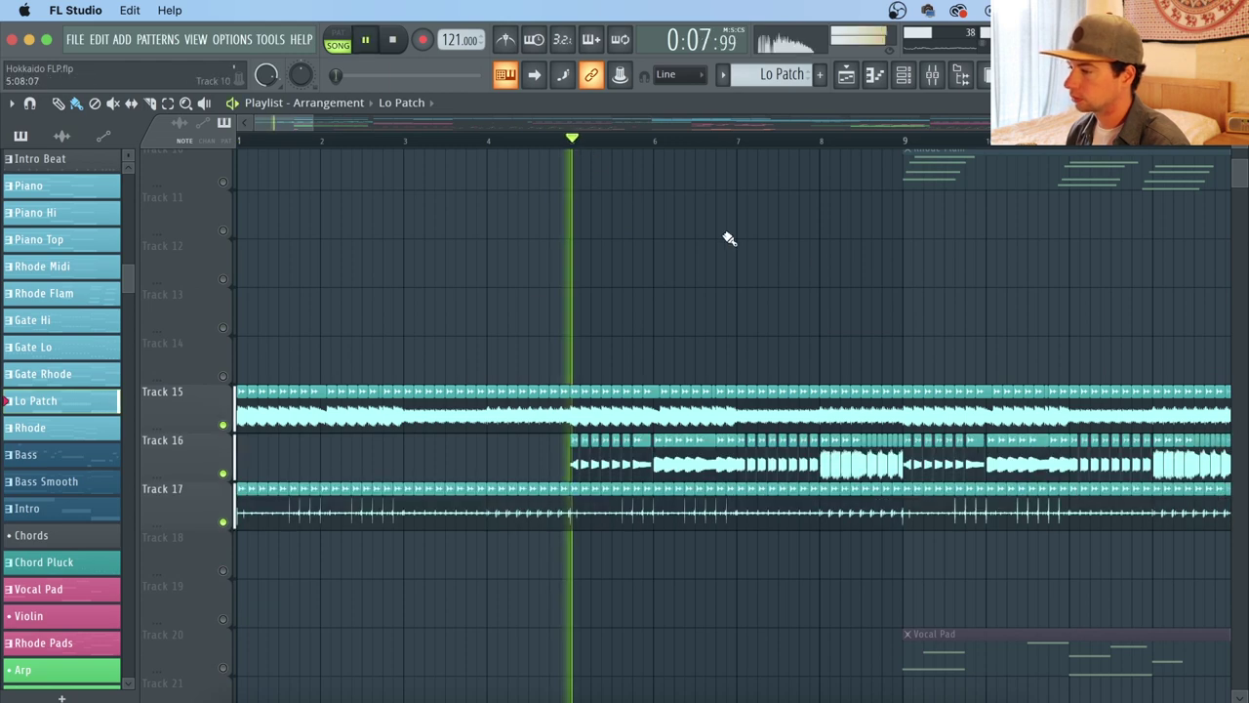
scroll(815, 143, down, 3)
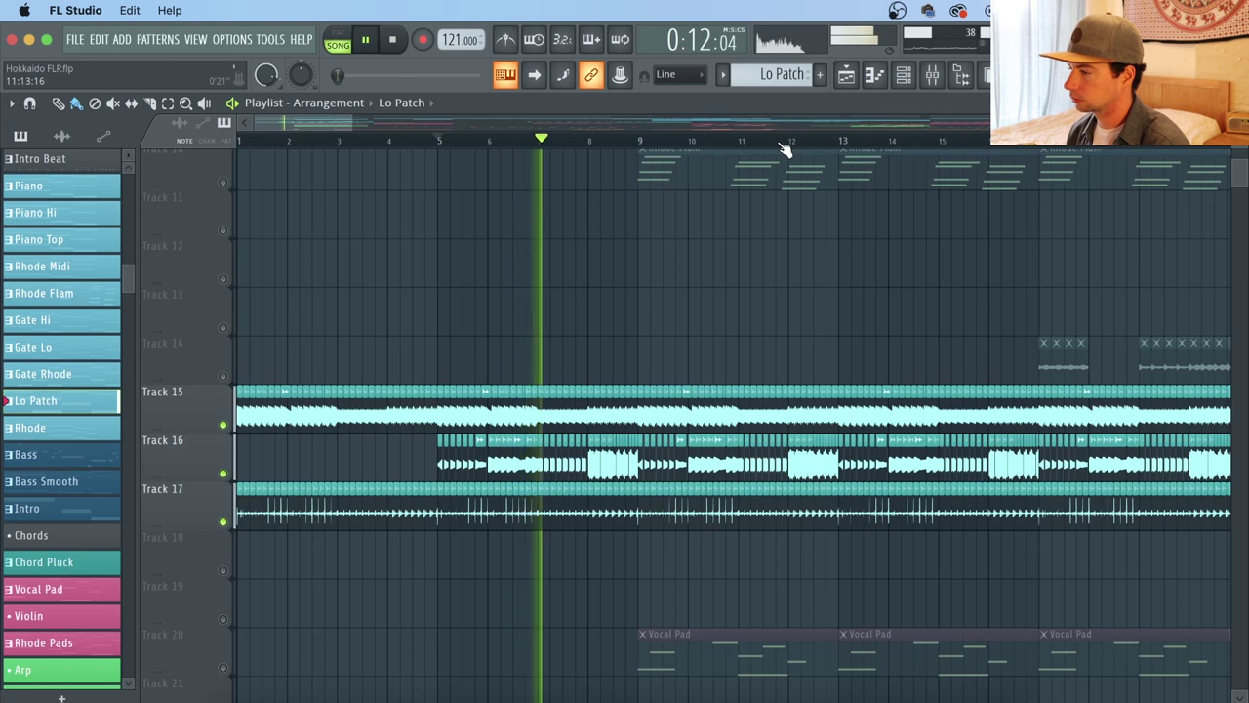
scroll(783, 142, down, 3)
key(space)
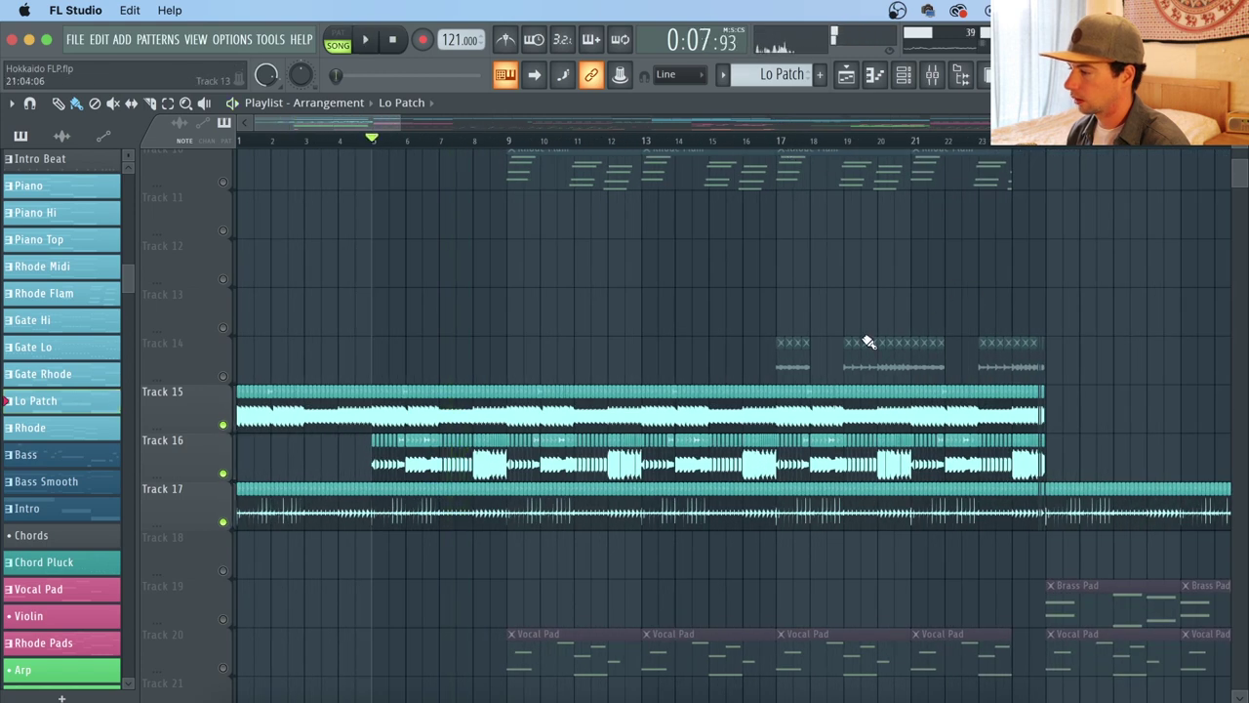
Step: Check the sample settings of the Bonobo Rhode clip on Track 14, with brief playback from bar 5
double_click(854, 359)
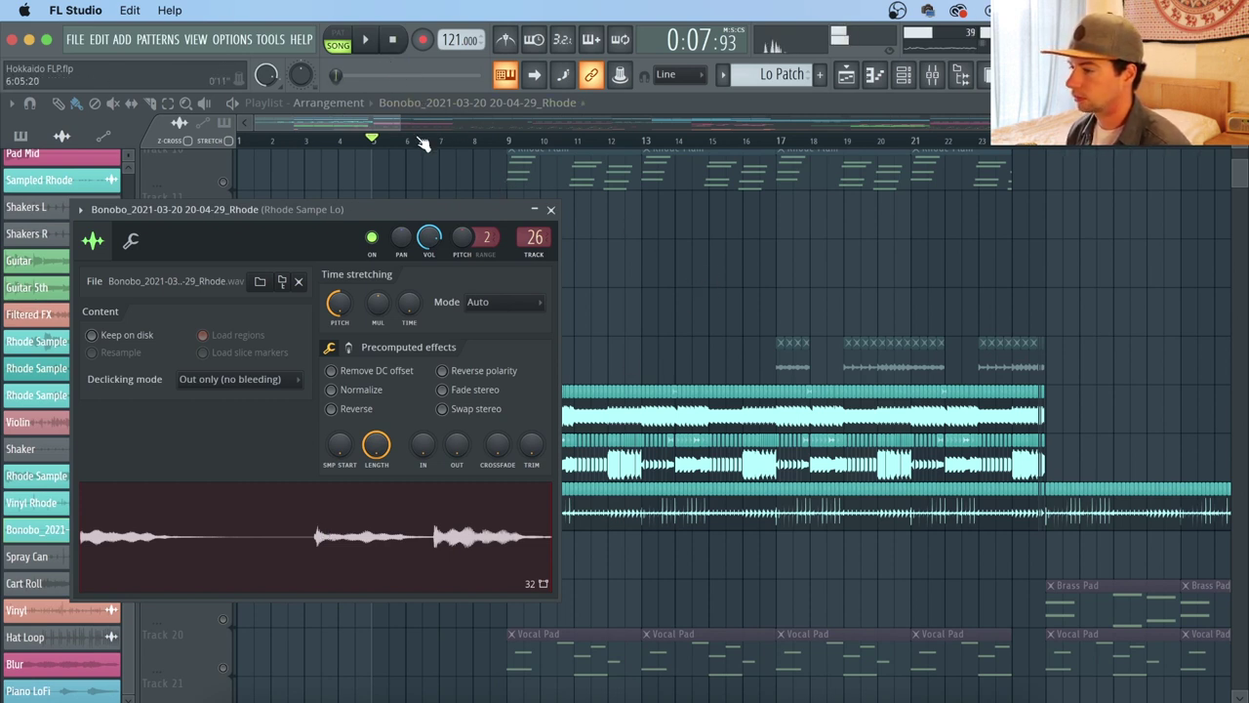
key(space)
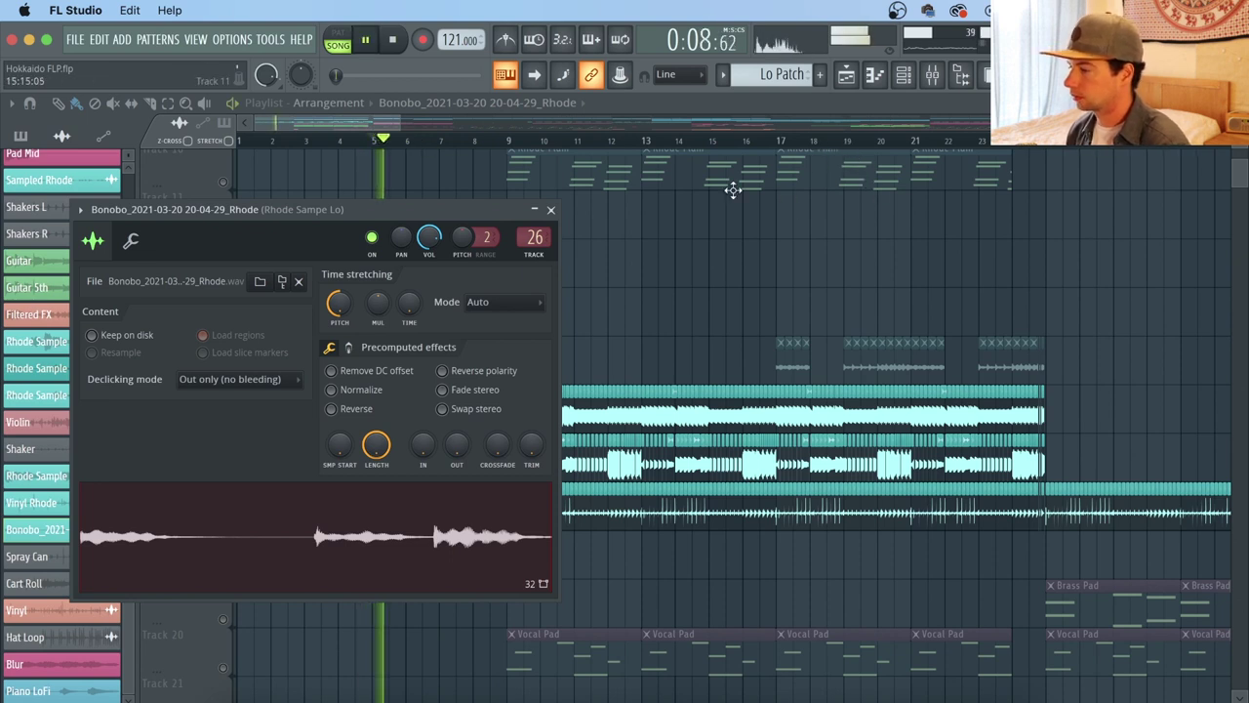
key(space)
Step: Unmute Track 14 and audition its Rhode clips with the other Rhode samples from bar 17
click(781, 154)
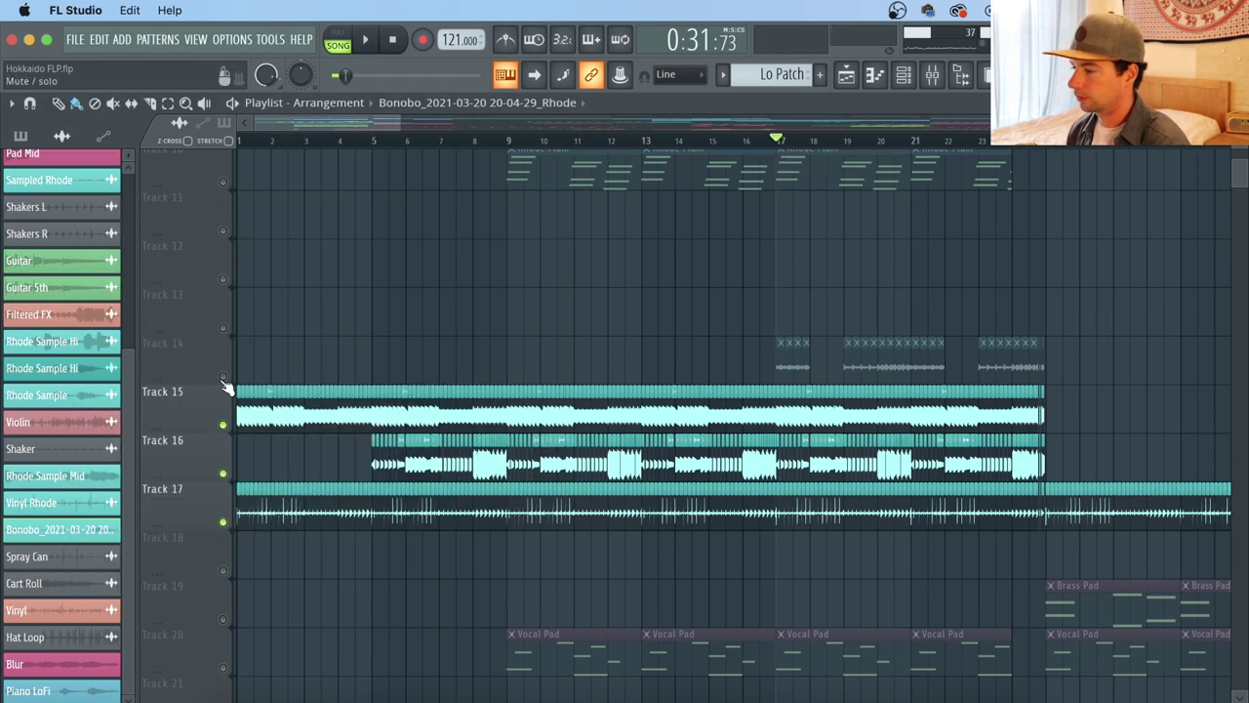
key(space)
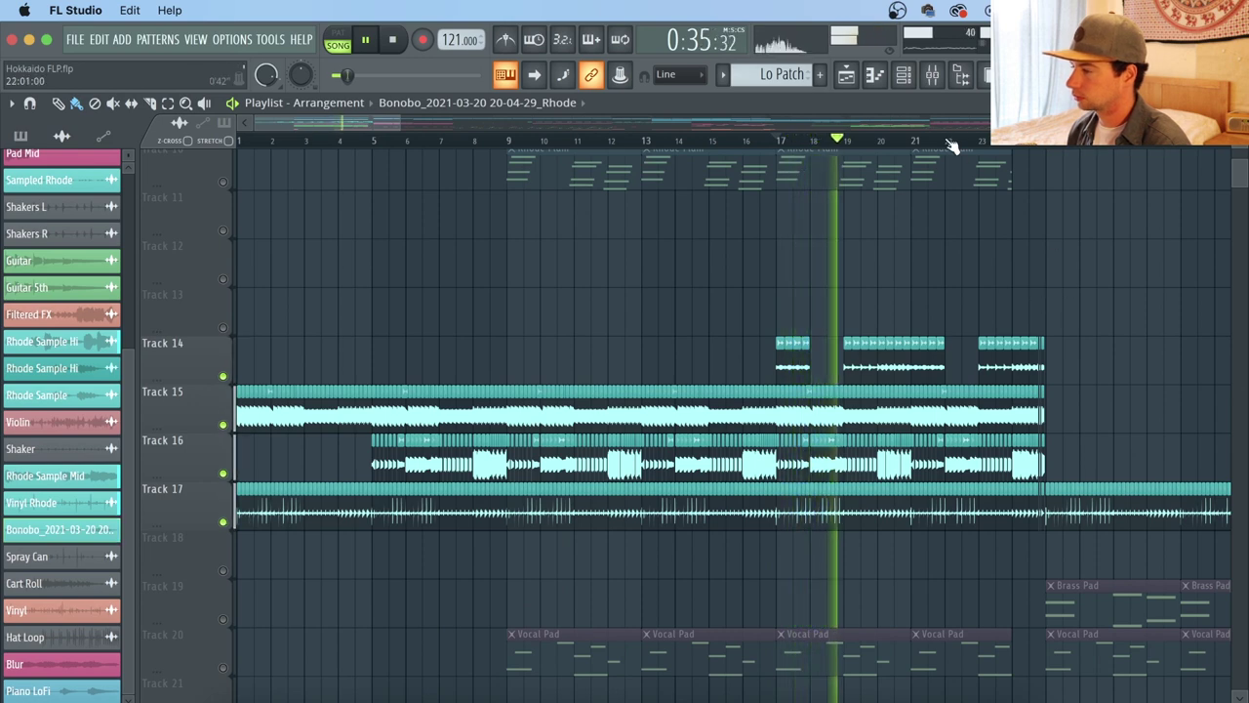
scroll(952, 144, down, 1)
scroll(1021, 238, up, 3)
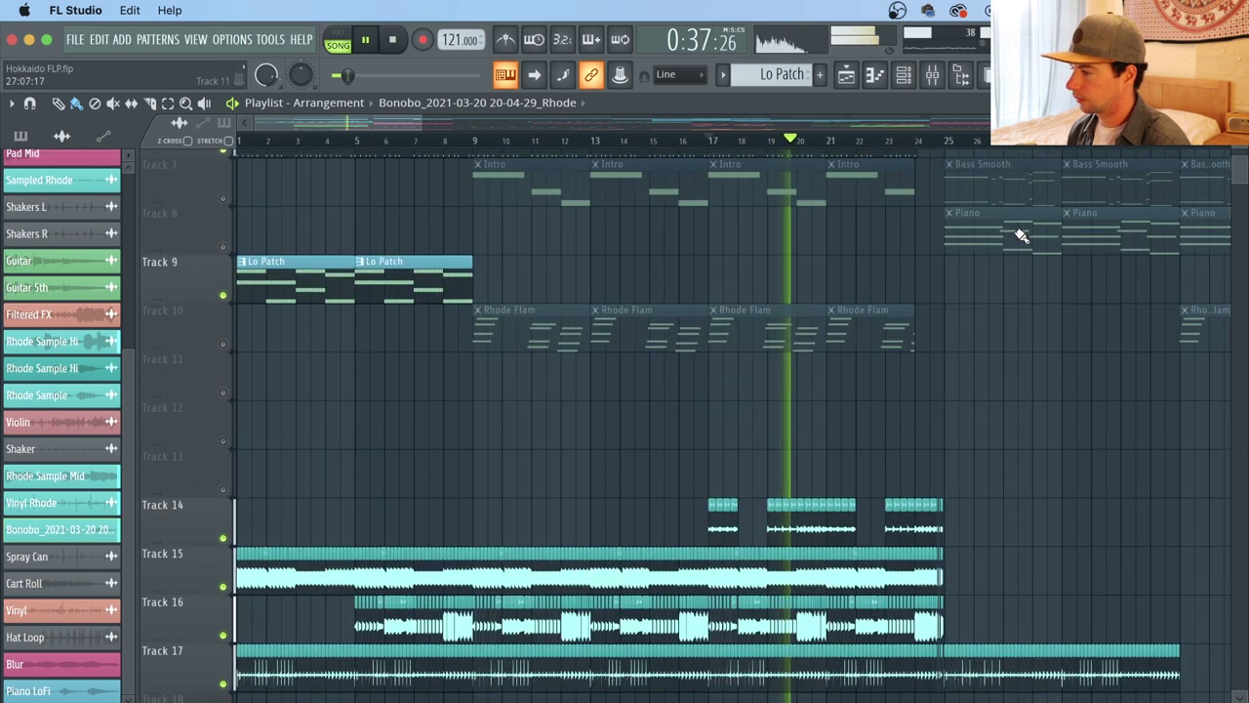
key(space)
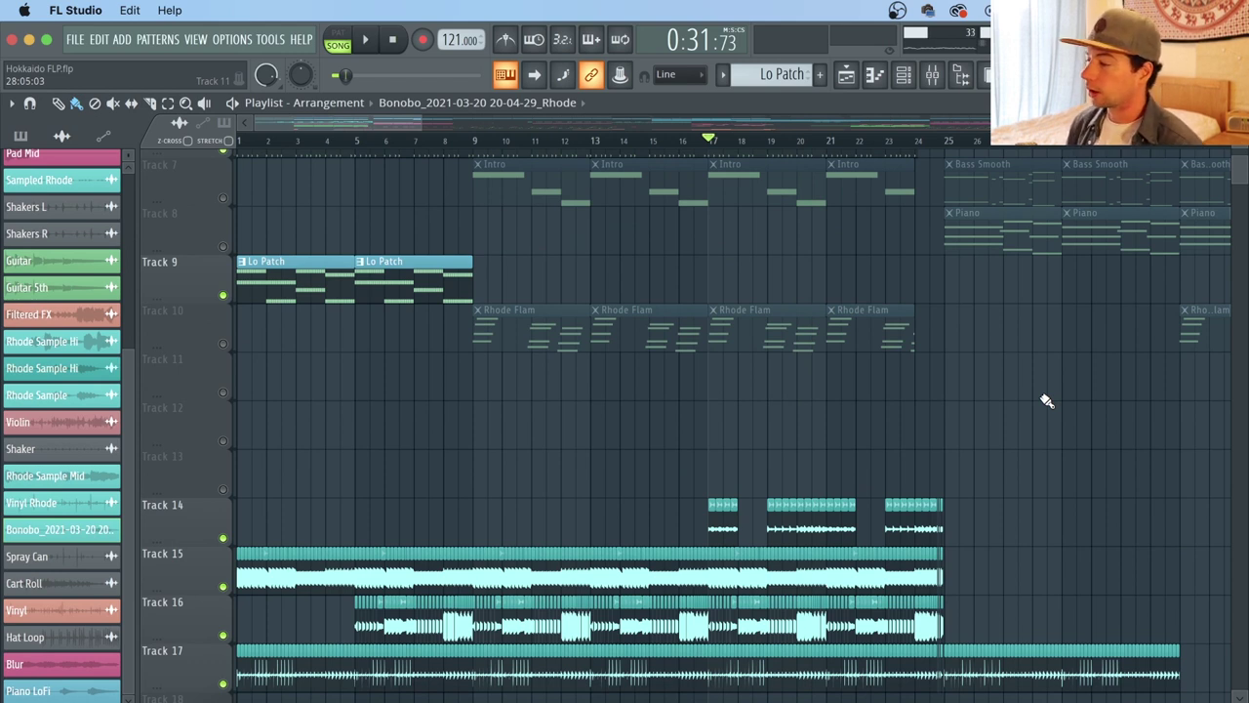
Step: Solo Track 18 and play its short Rhode sample clips from bar 41
scroll(843, 142, down, 2)
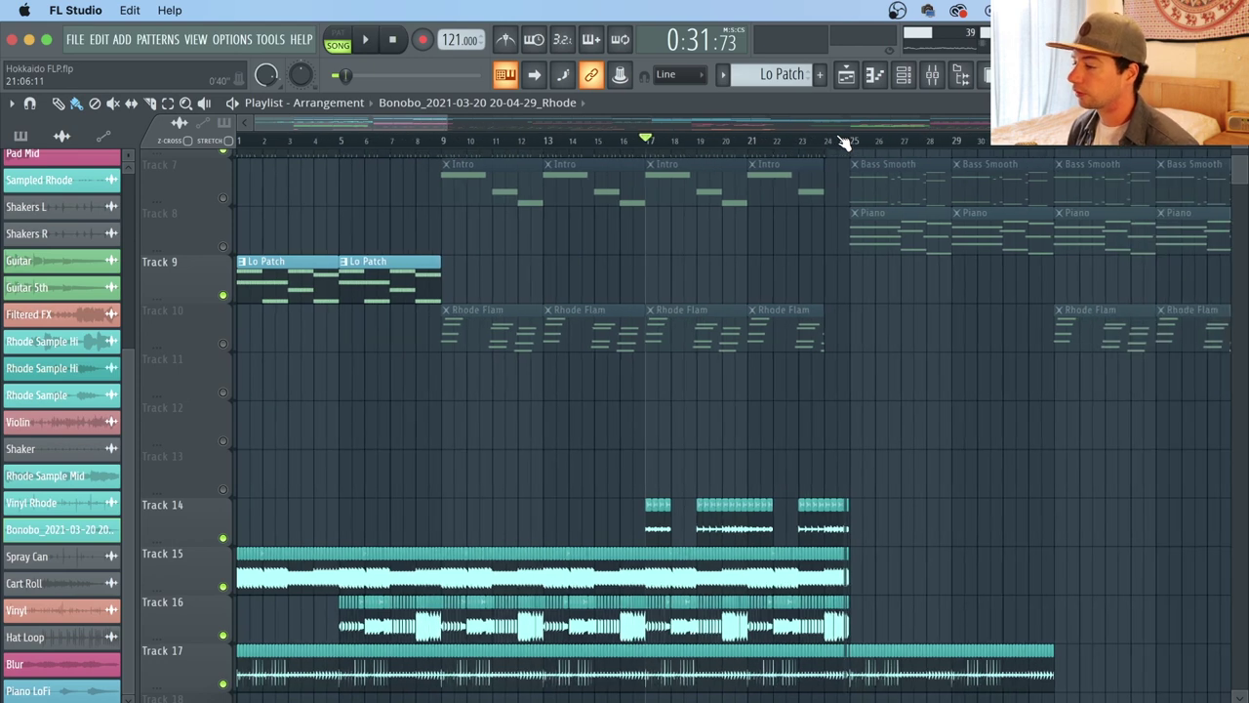
scroll(842, 141, down, 3)
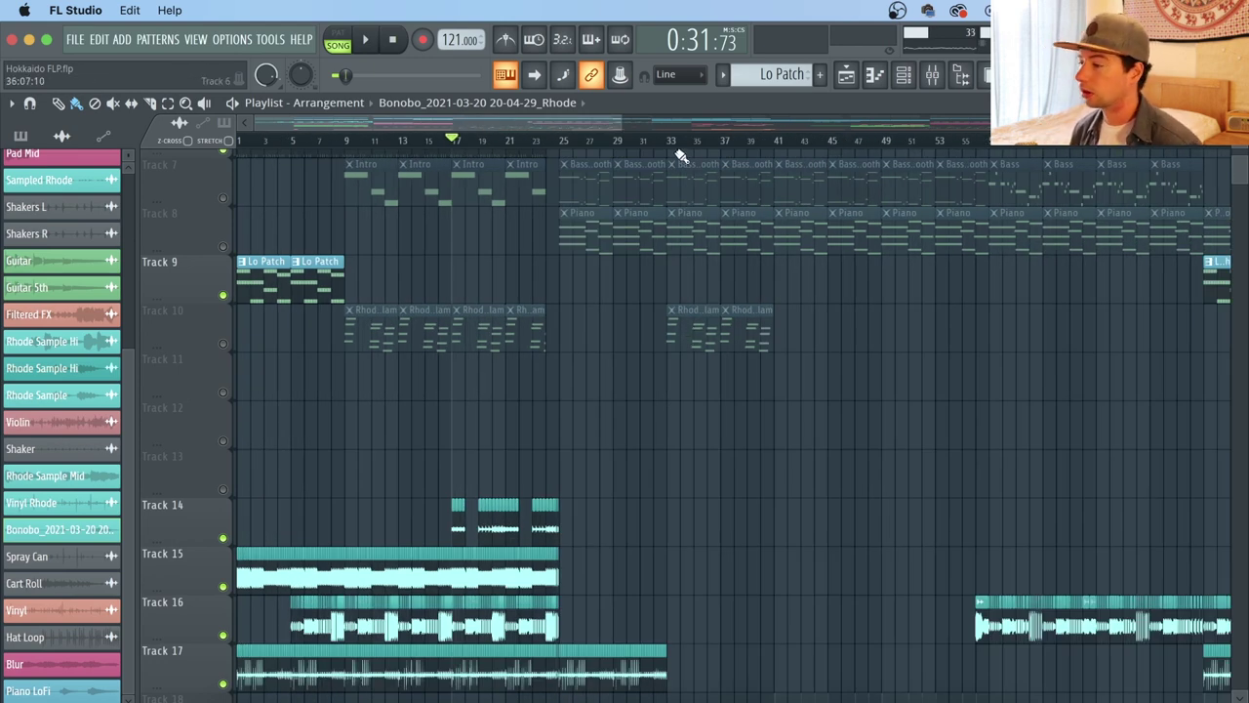
scroll(668, 146, down, 2)
scroll(533, 341, down, 4)
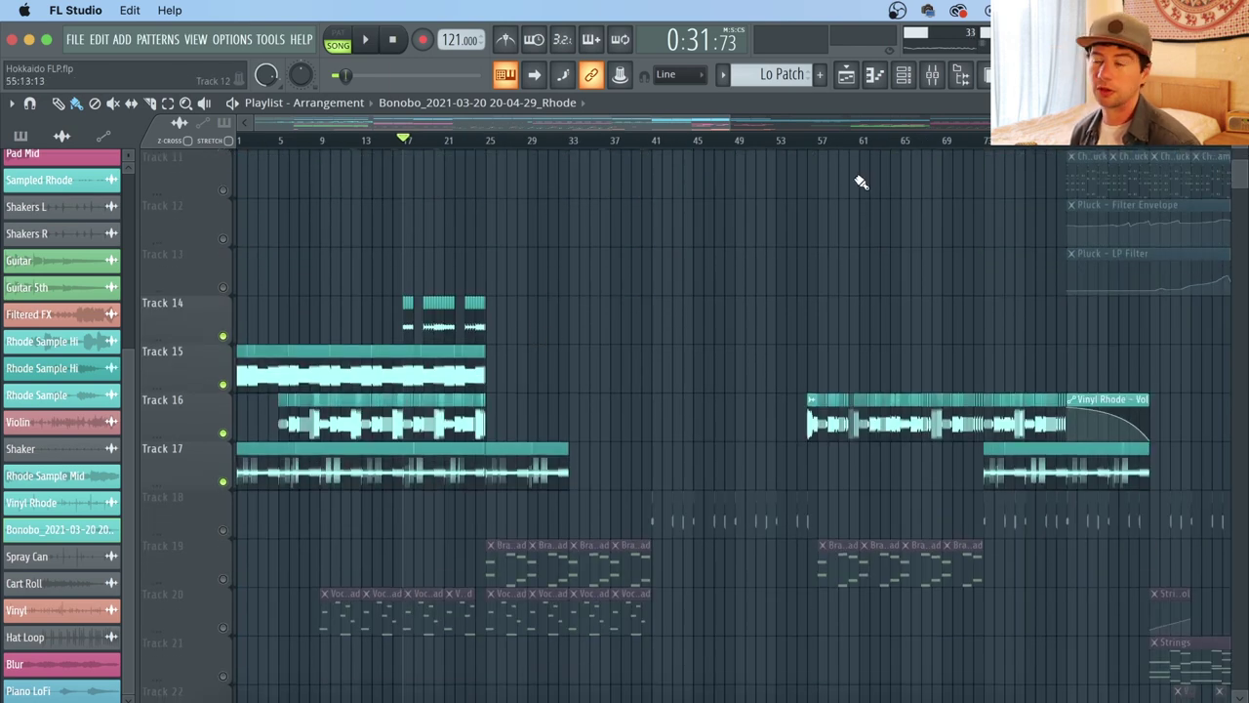
scroll(673, 148, up, 2)
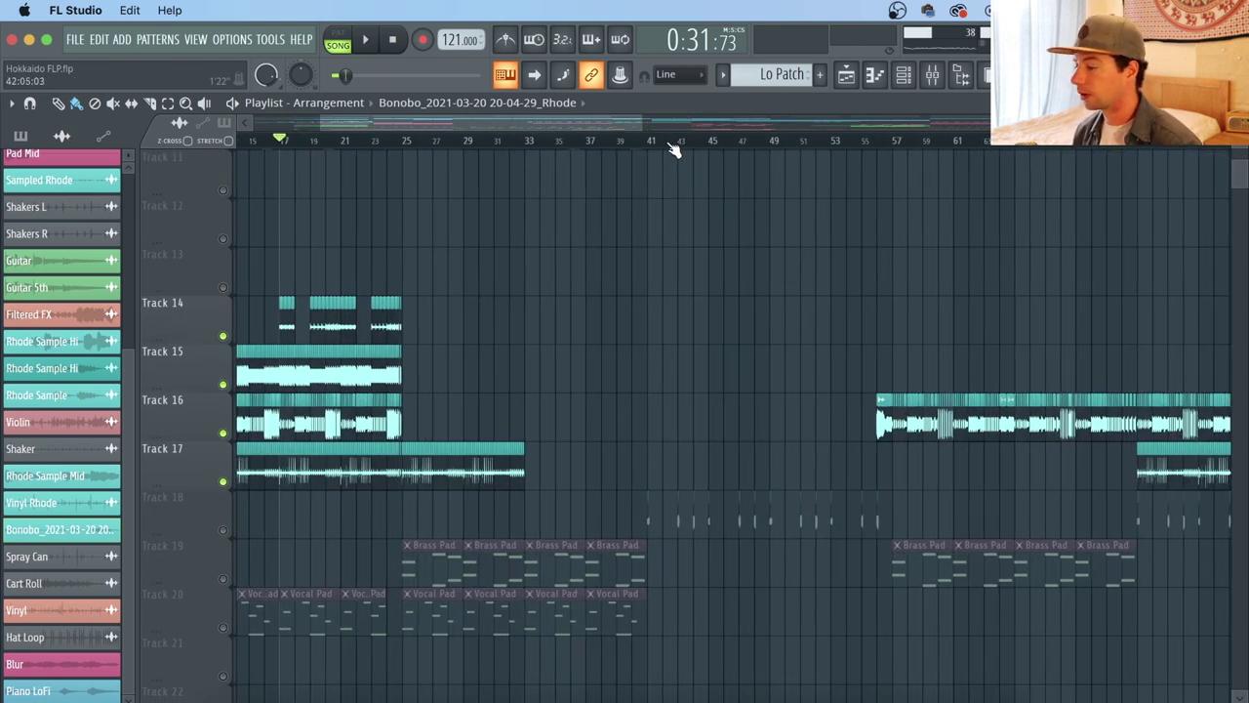
scroll(671, 146, up, 3)
click(596, 145)
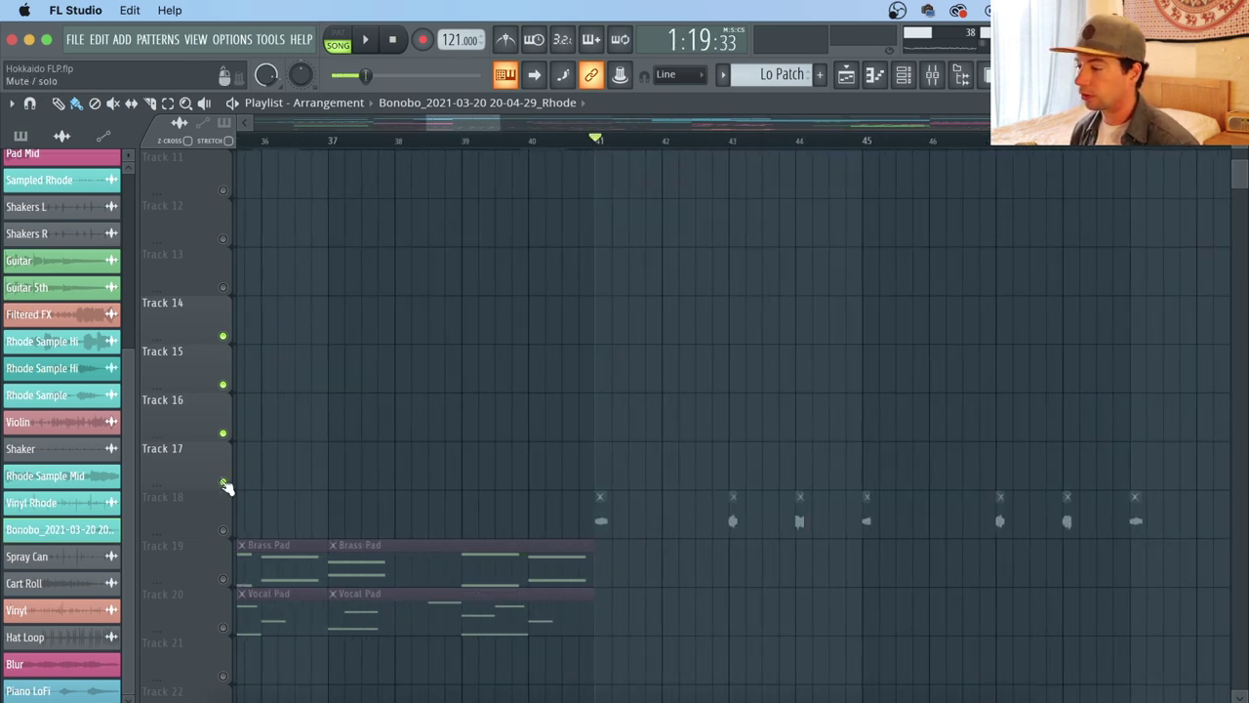
right_click(225, 531)
key(space)
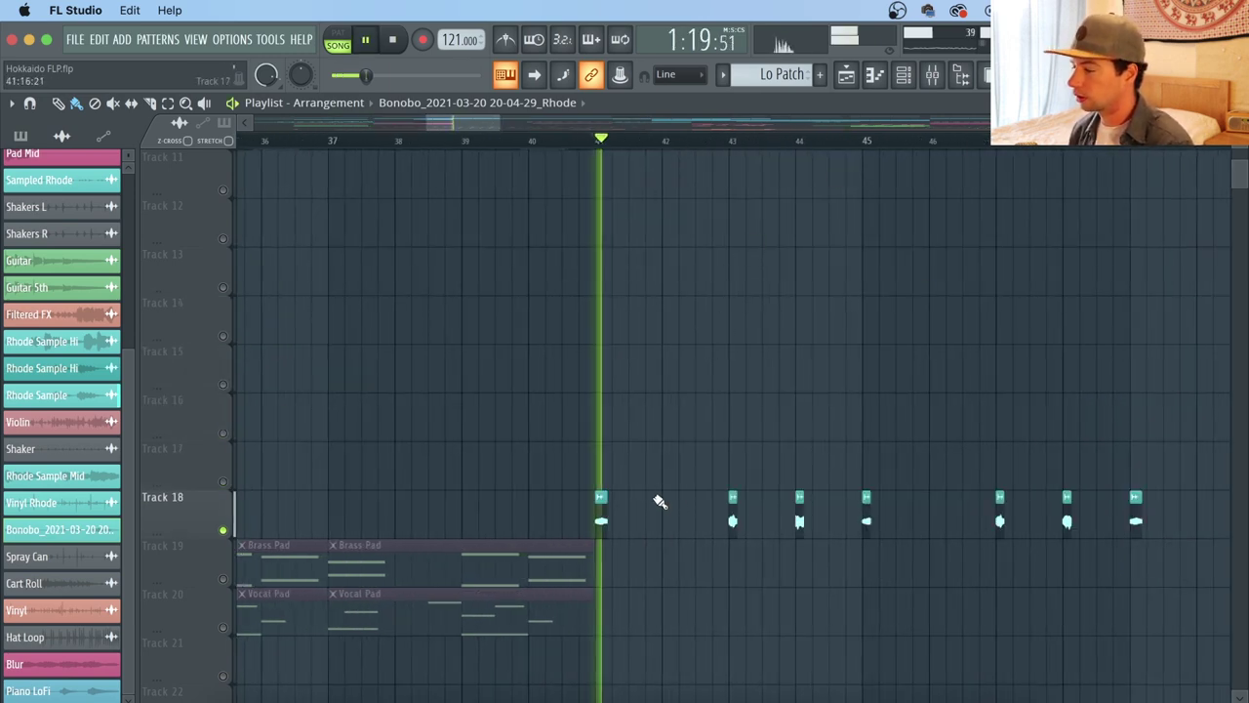
Step: Check the Rhode Sample channel settings of the first Track 18 clip at bar 41 and preview its waveform
key(space)
double_click(603, 515)
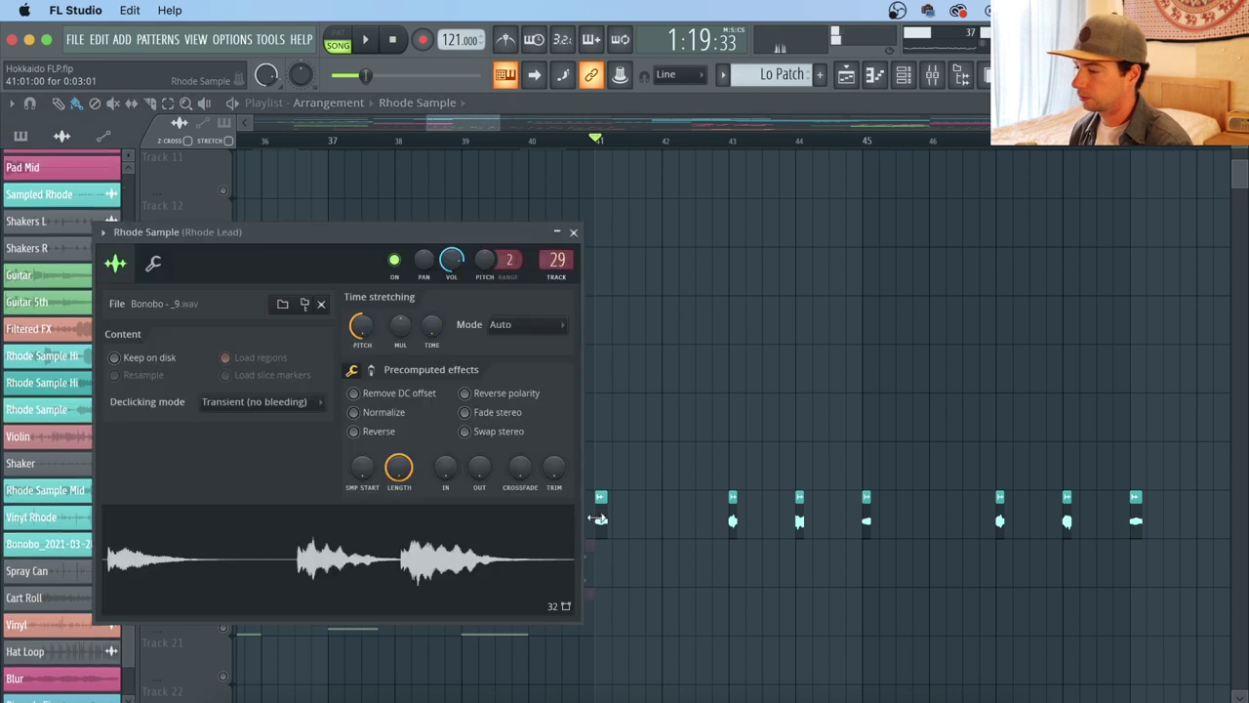
click(464, 584)
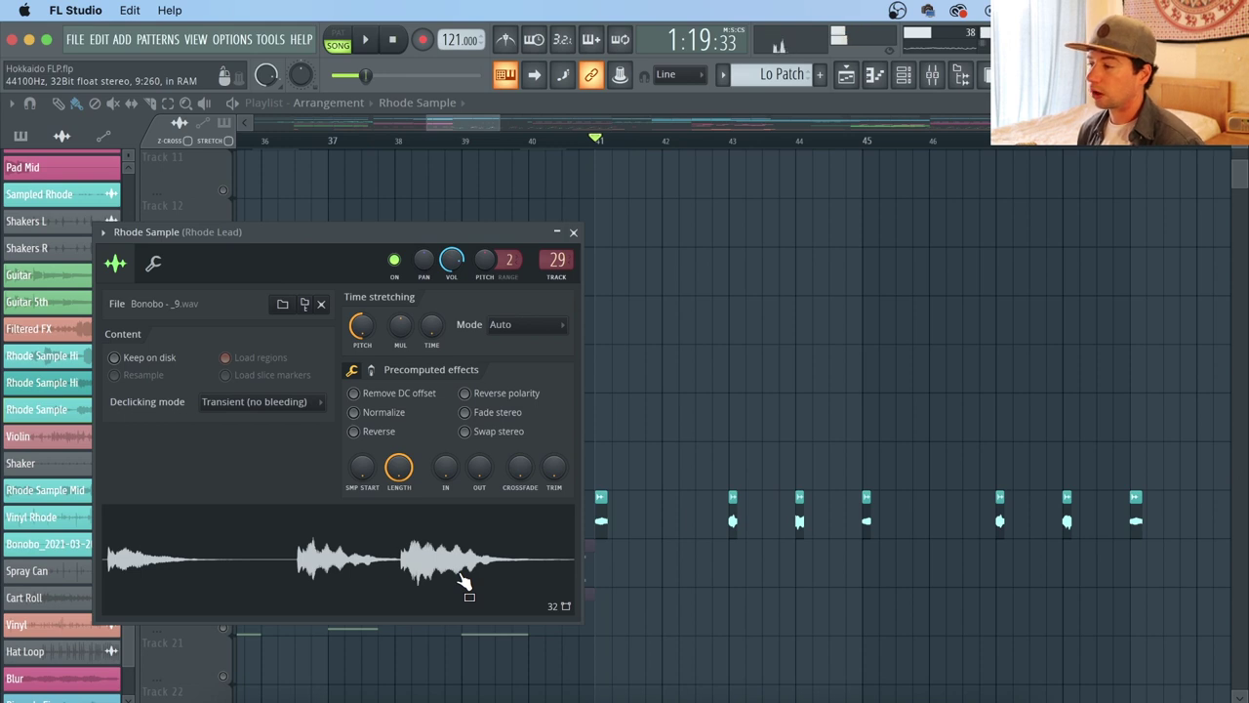
right_click(661, 386)
key(space)
key(space)
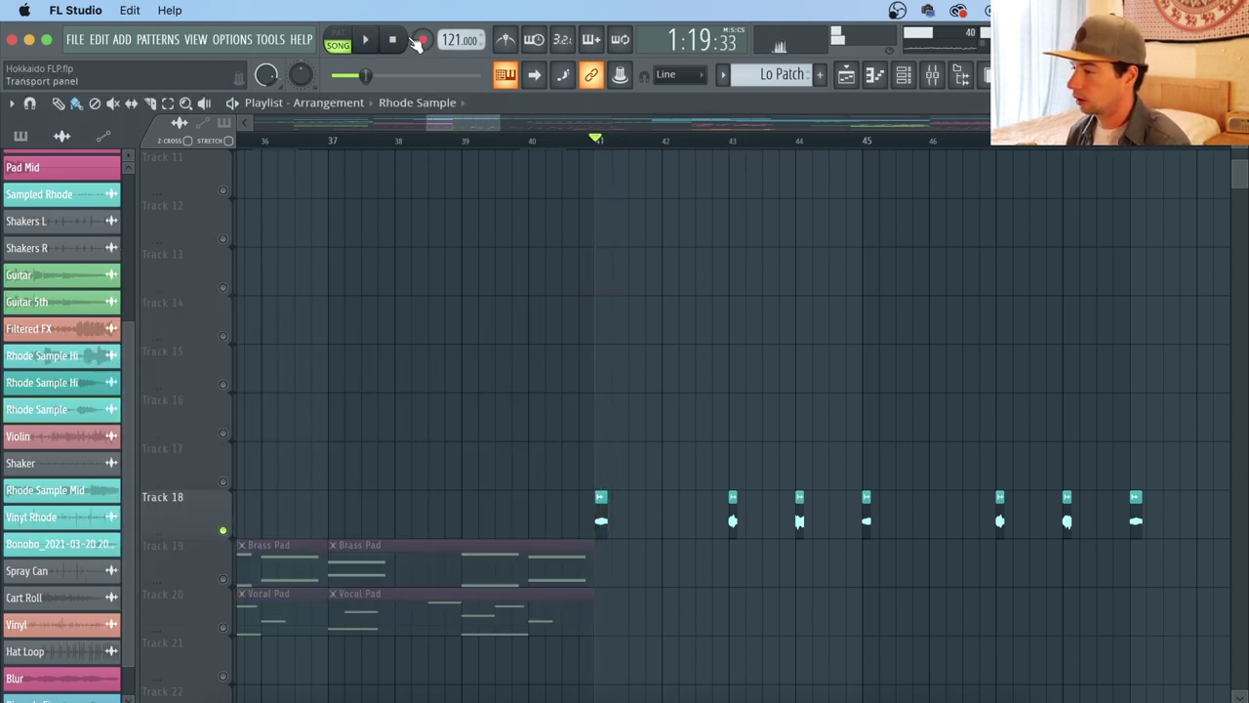
Step: Open the Piano pattern from bar 25 on Track 8 in the channel rack and play it alone in pattern mode
click(392, 40)
scroll(480, 143, down, 8)
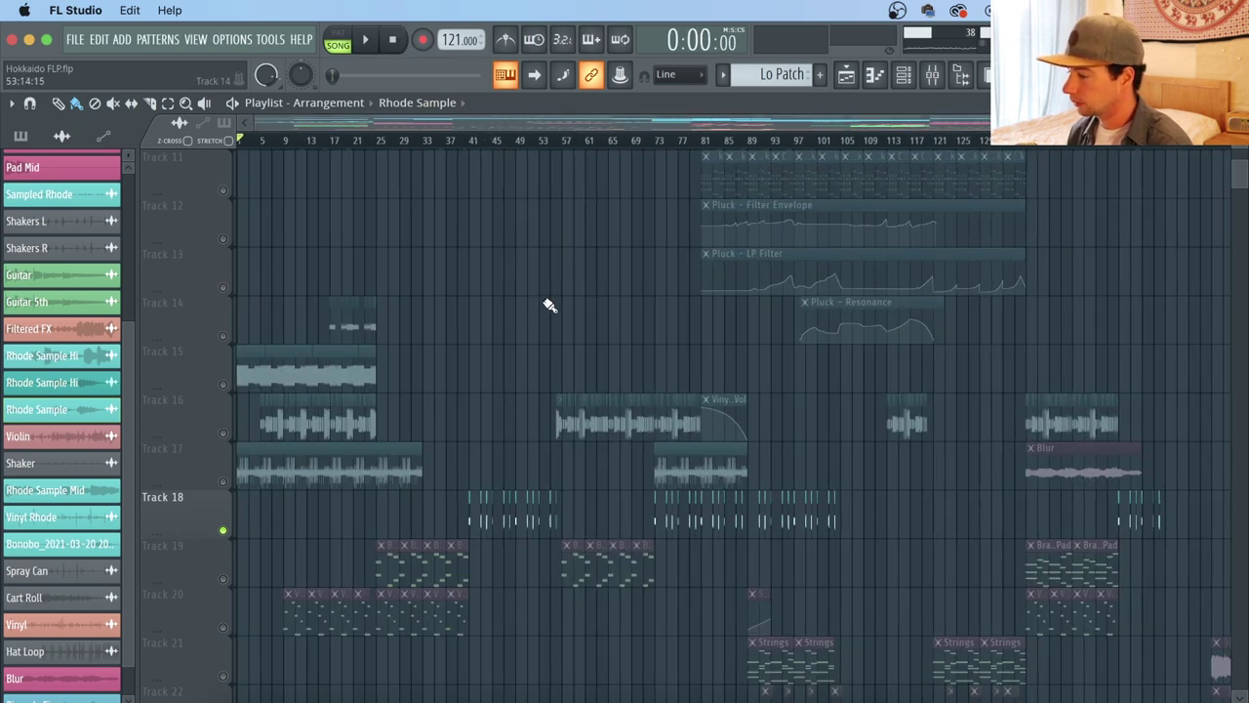
scroll(580, 318, up, 3)
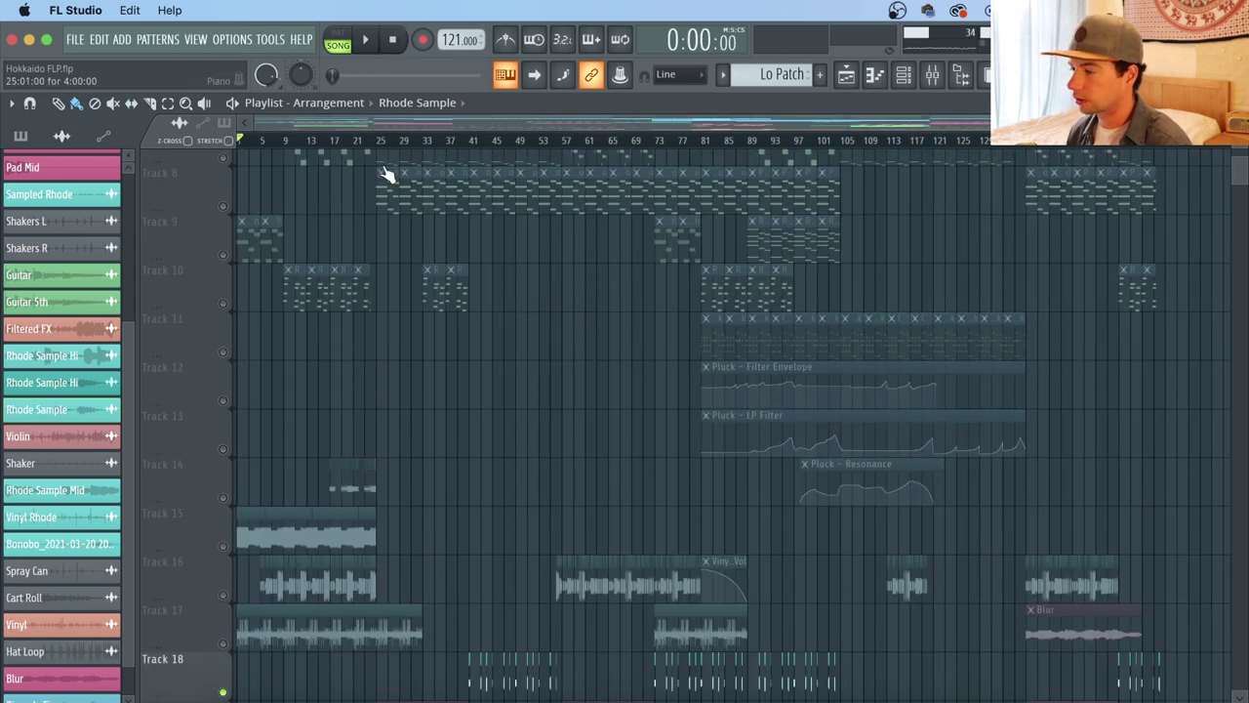
scroll(391, 146, up, 7)
scroll(425, 276, up, 4)
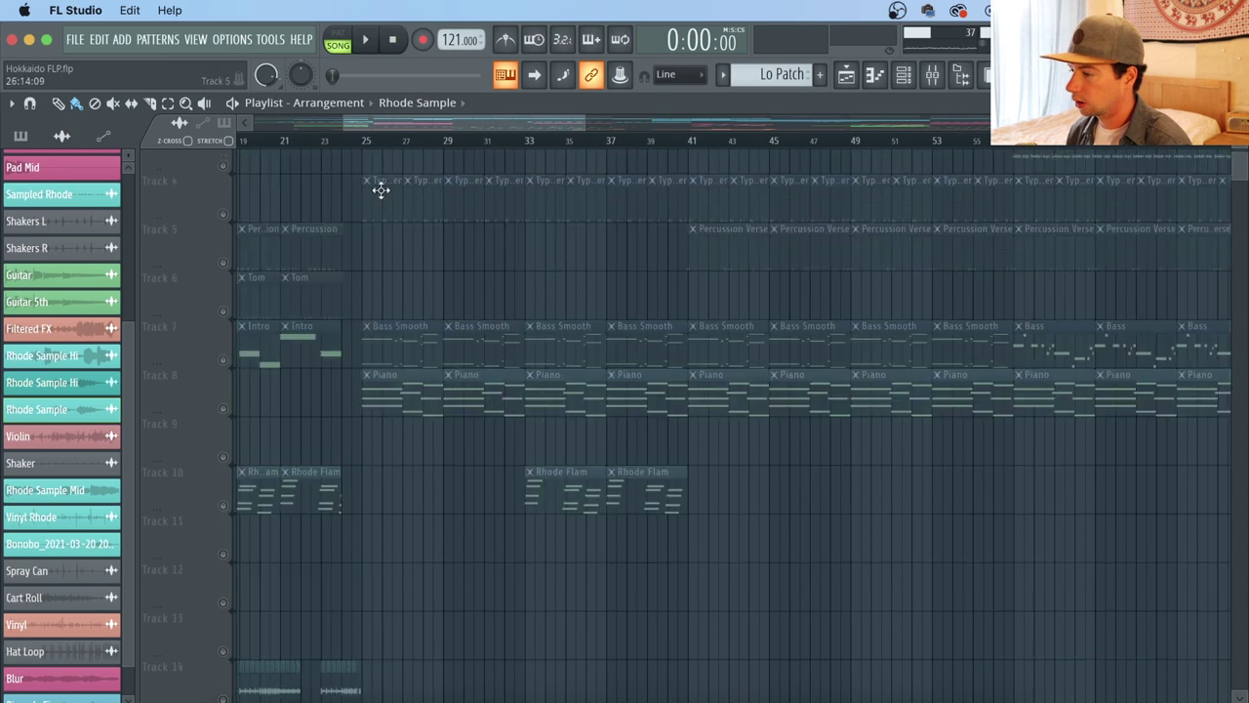
click(363, 144)
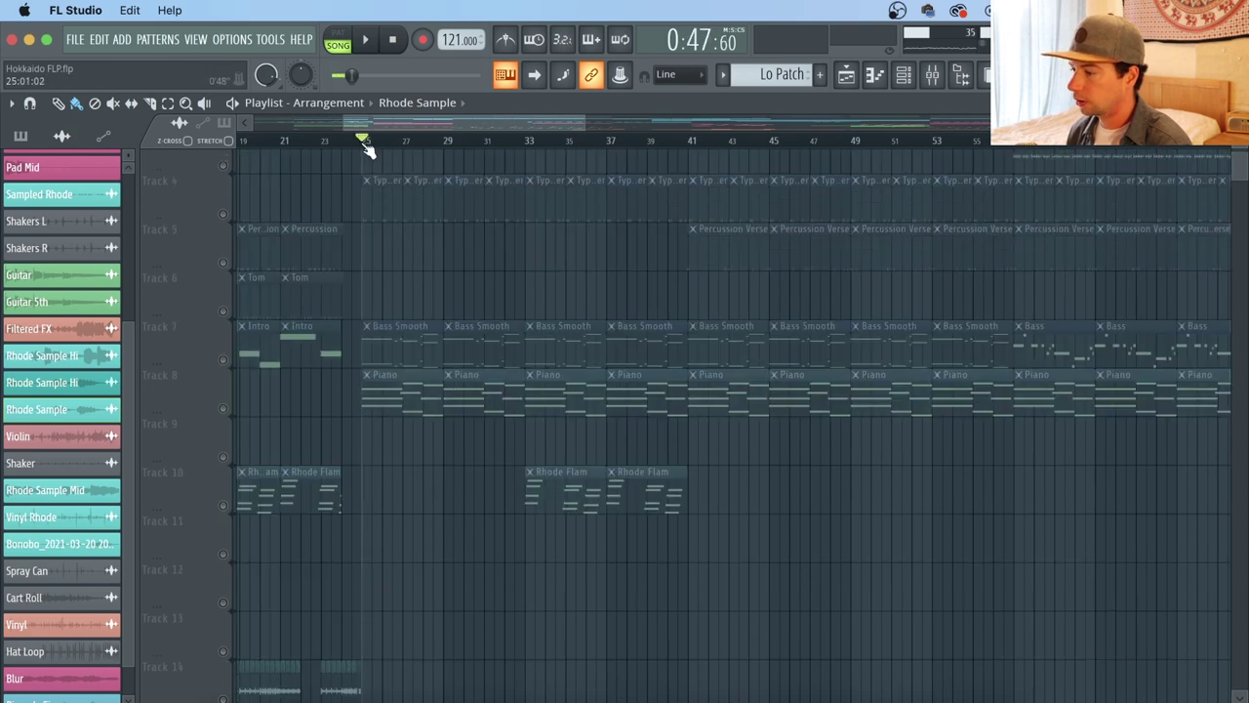
double_click(411, 400)
key(F5)
key(F6)
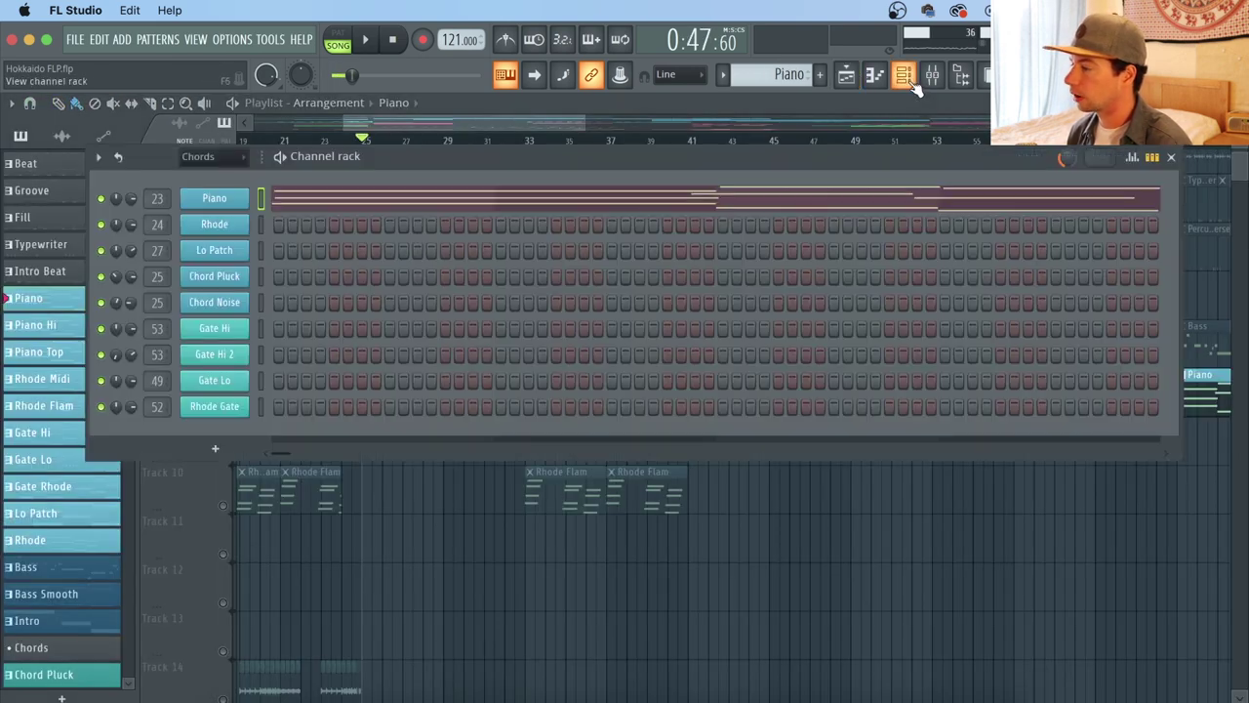
click(347, 39)
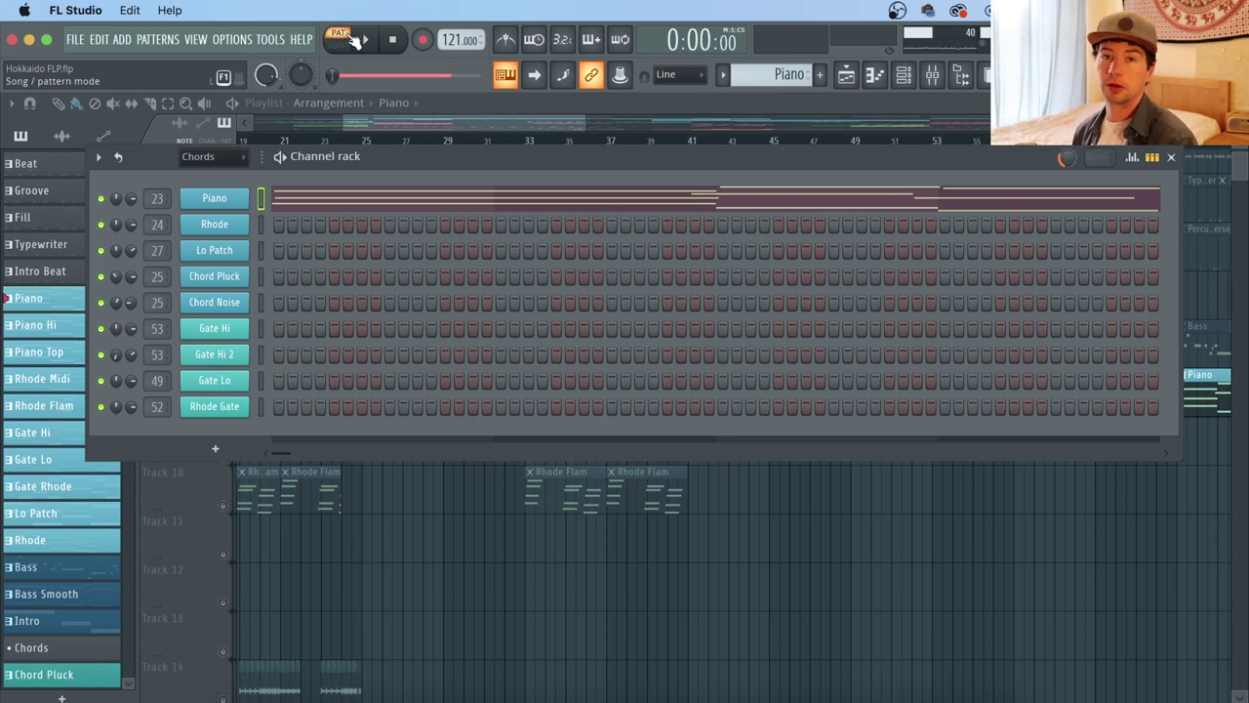
click(359, 39)
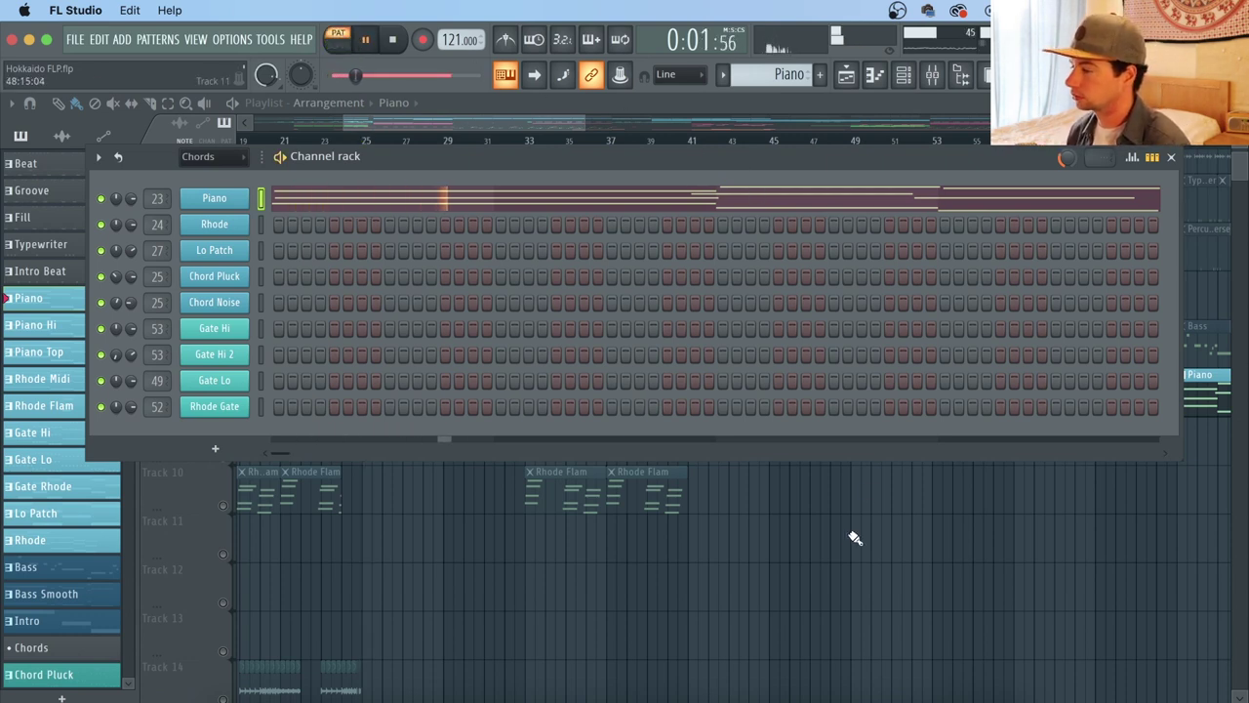
Step: Solo Track 8 and audition its Piano Hi clips in song mode from bar 145
key(F6)
scroll(766, 146, down, 4)
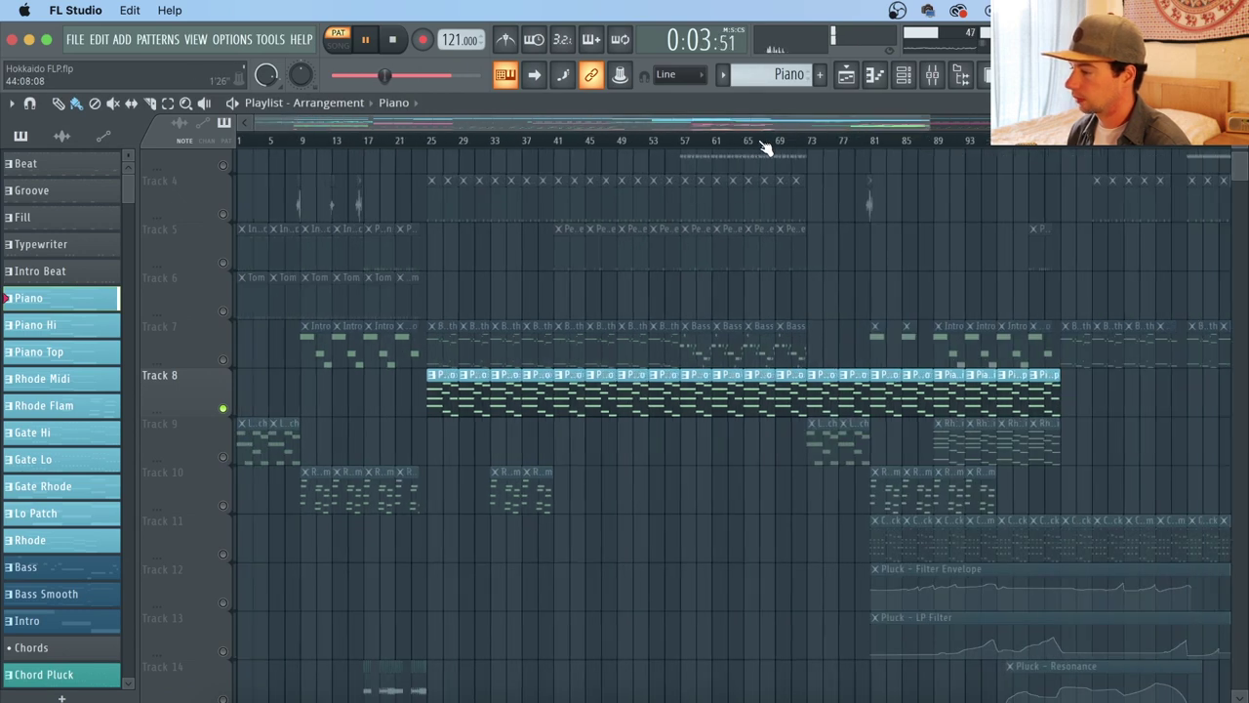
scroll(868, 146, down, 2)
scroll(1010, 147, up, 6)
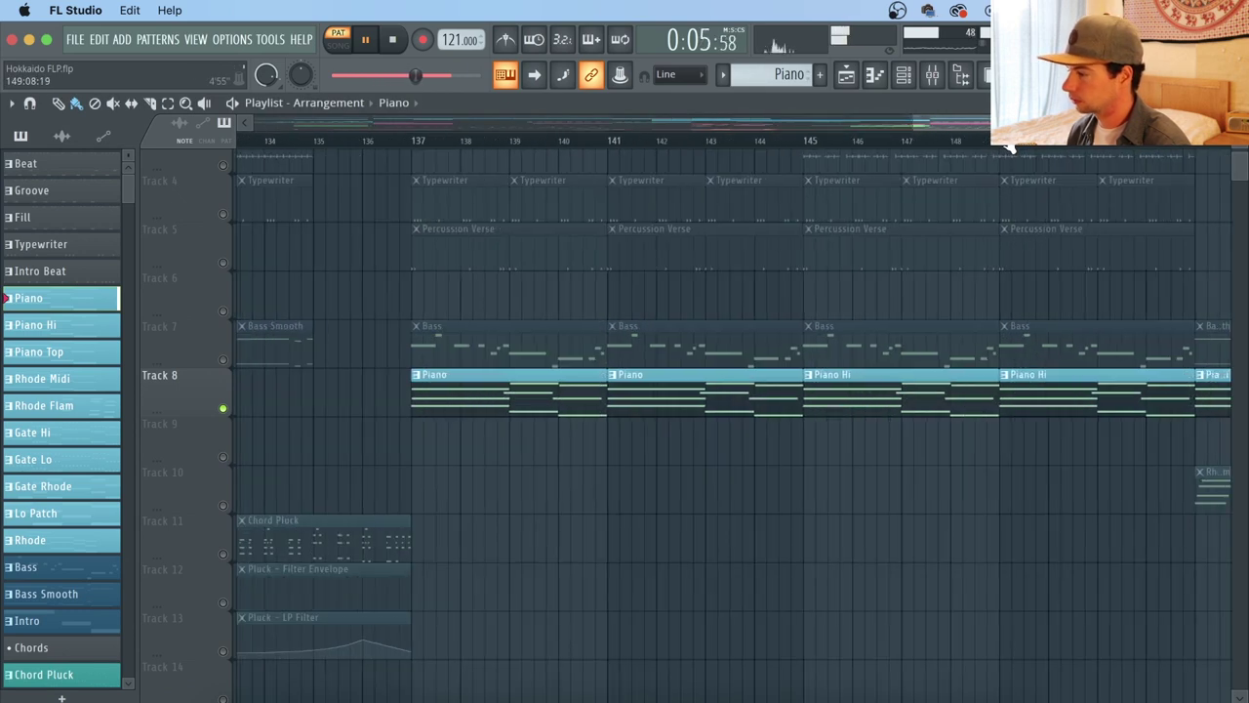
click(810, 144)
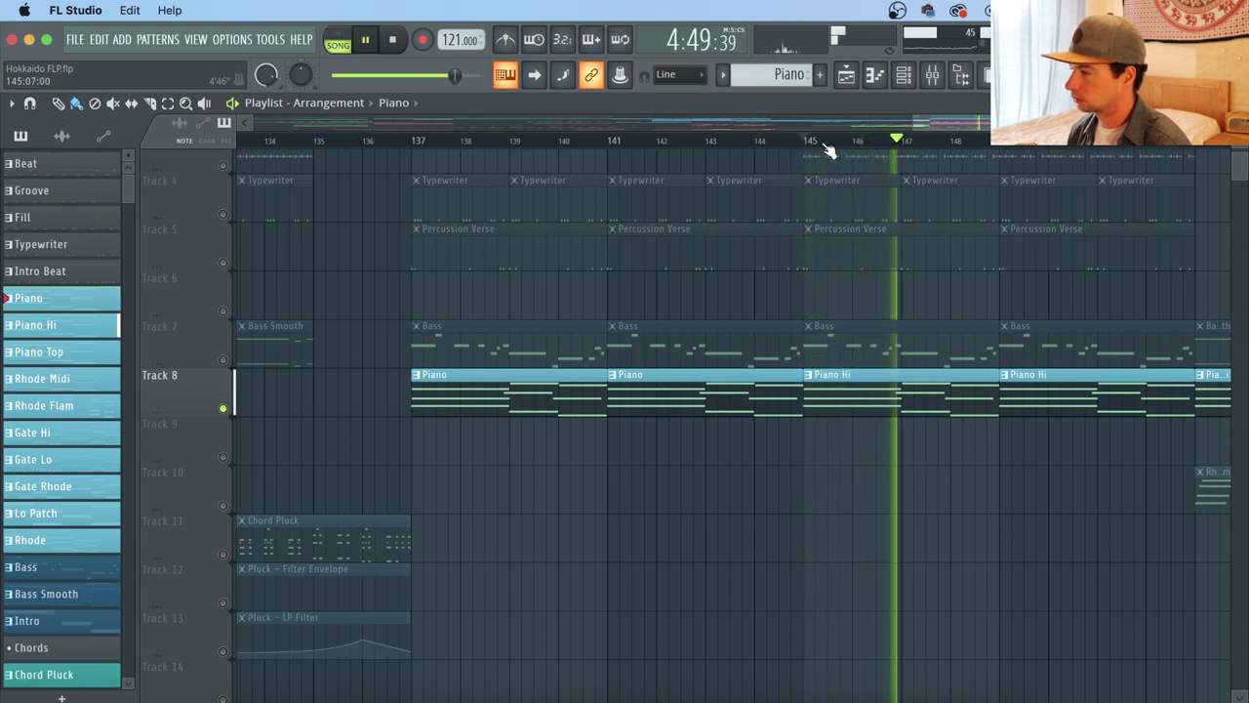
scroll(827, 151, down, 2)
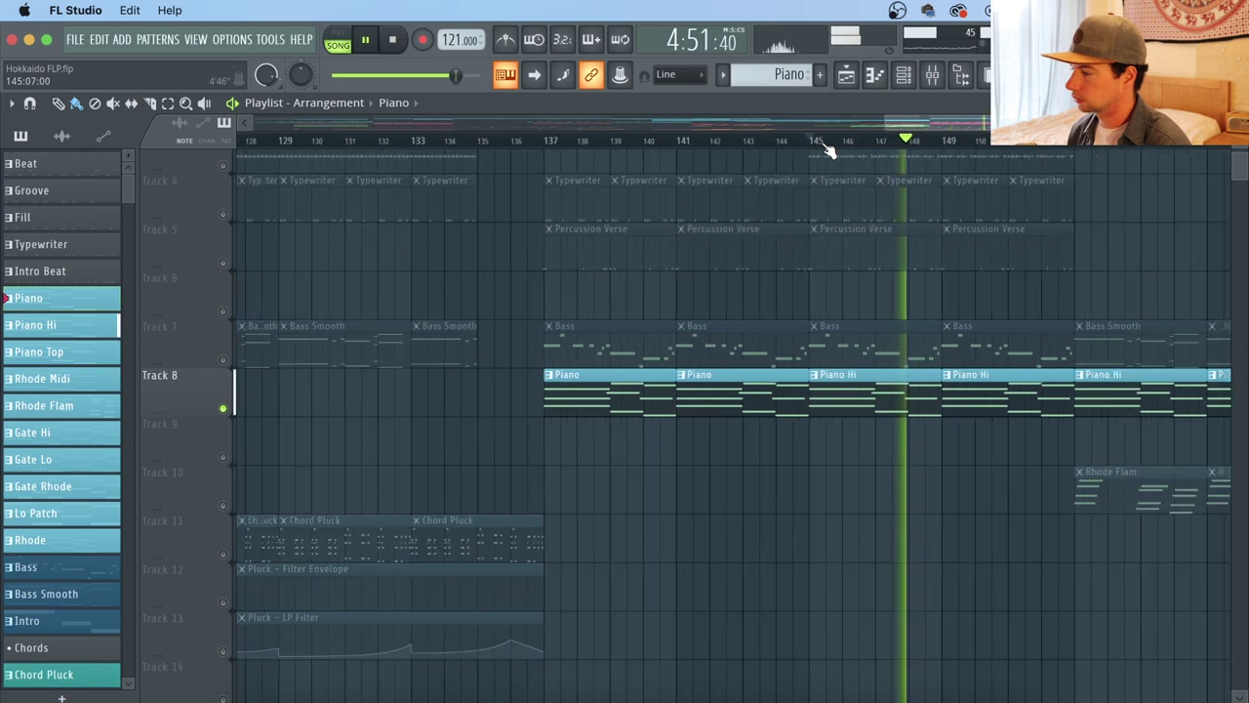
scroll(828, 151, down, 1)
key(space)
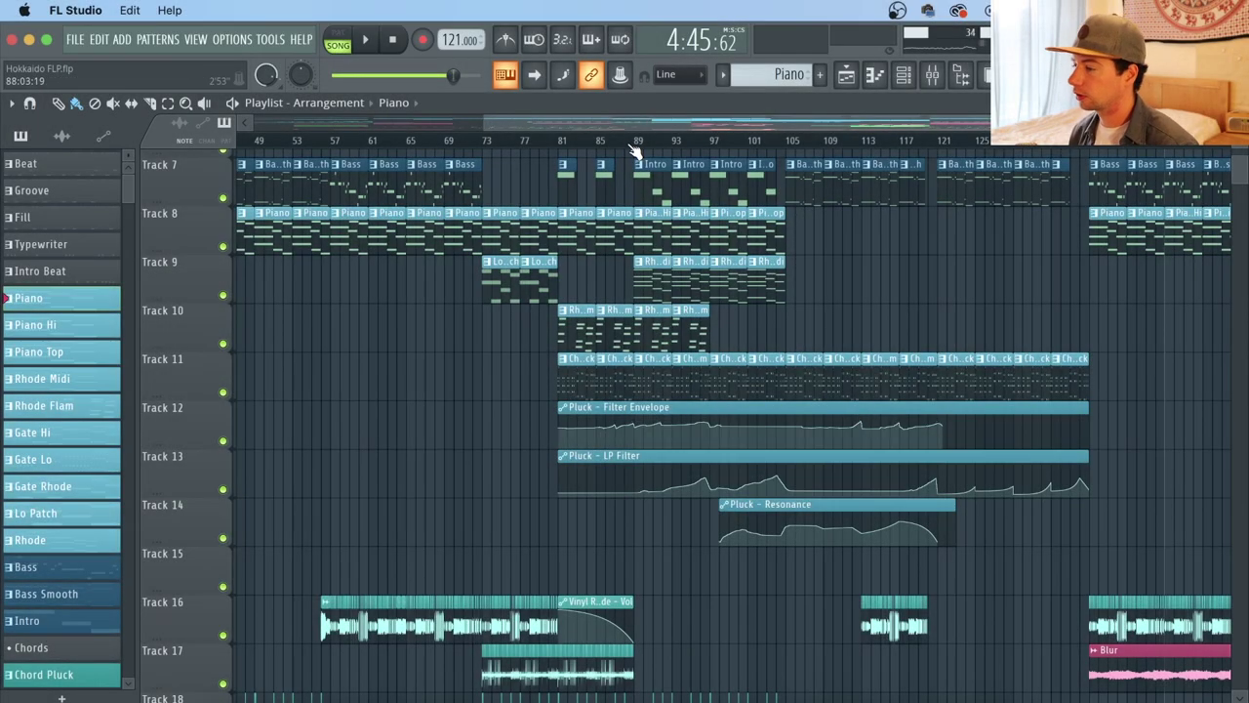
Step: Solo Track 11, unmute the pluck automation on Tracks 12, 13 and 14, and play them together from bar 81
scroll(624, 143, up, 3)
click(474, 141)
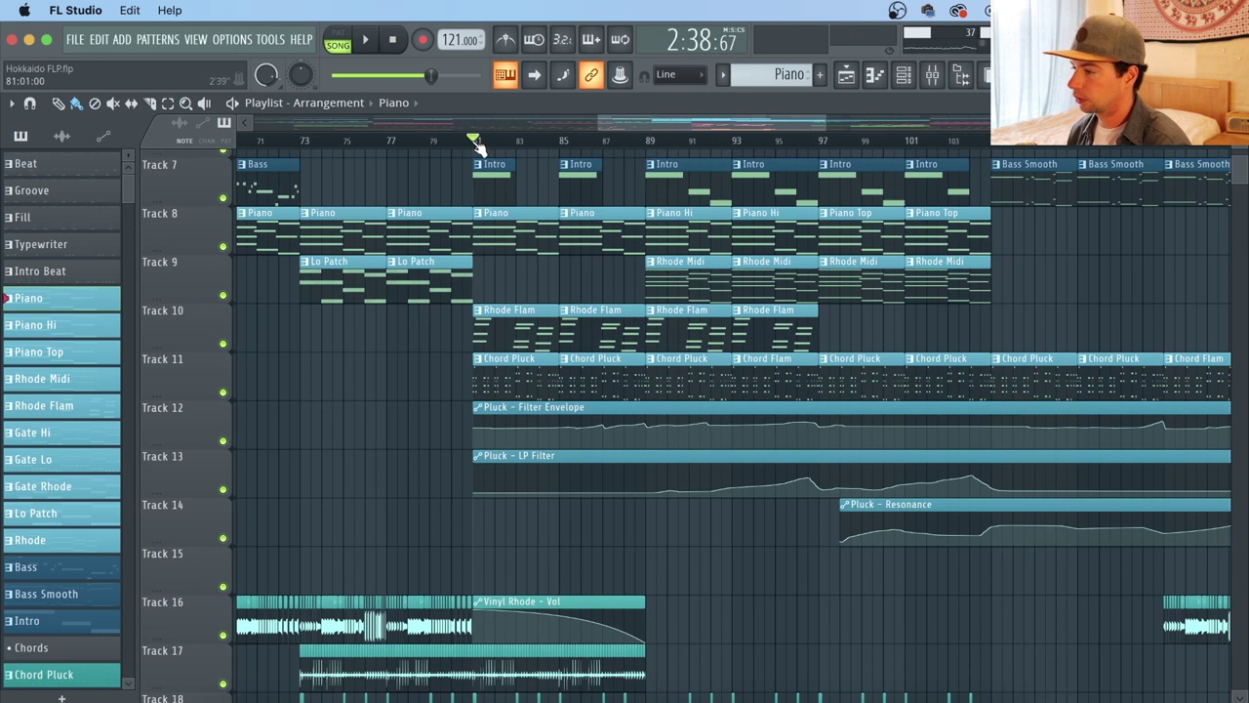
right_click(224, 394)
click(224, 441)
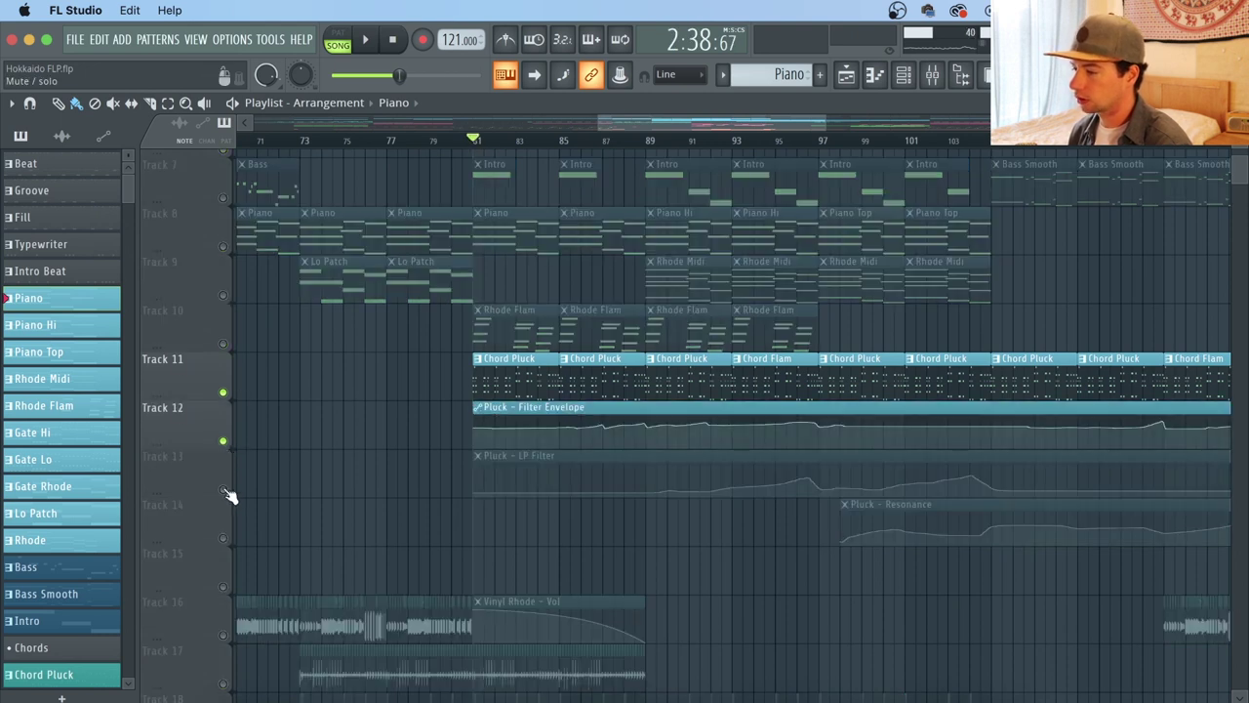
click(224, 490)
click(224, 539)
key(space)
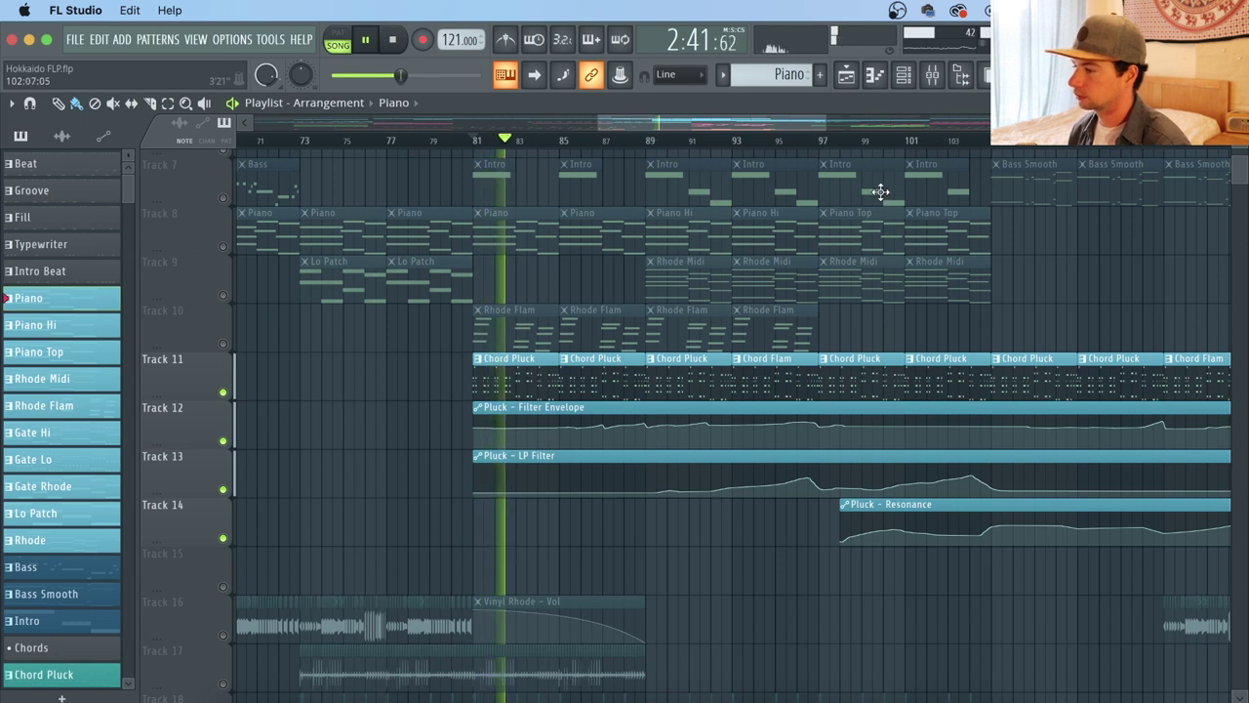
Step: Inspect the Chord Pluck pattern's notes in the piano roll, stopping playback once they are in view
double_click(548, 388)
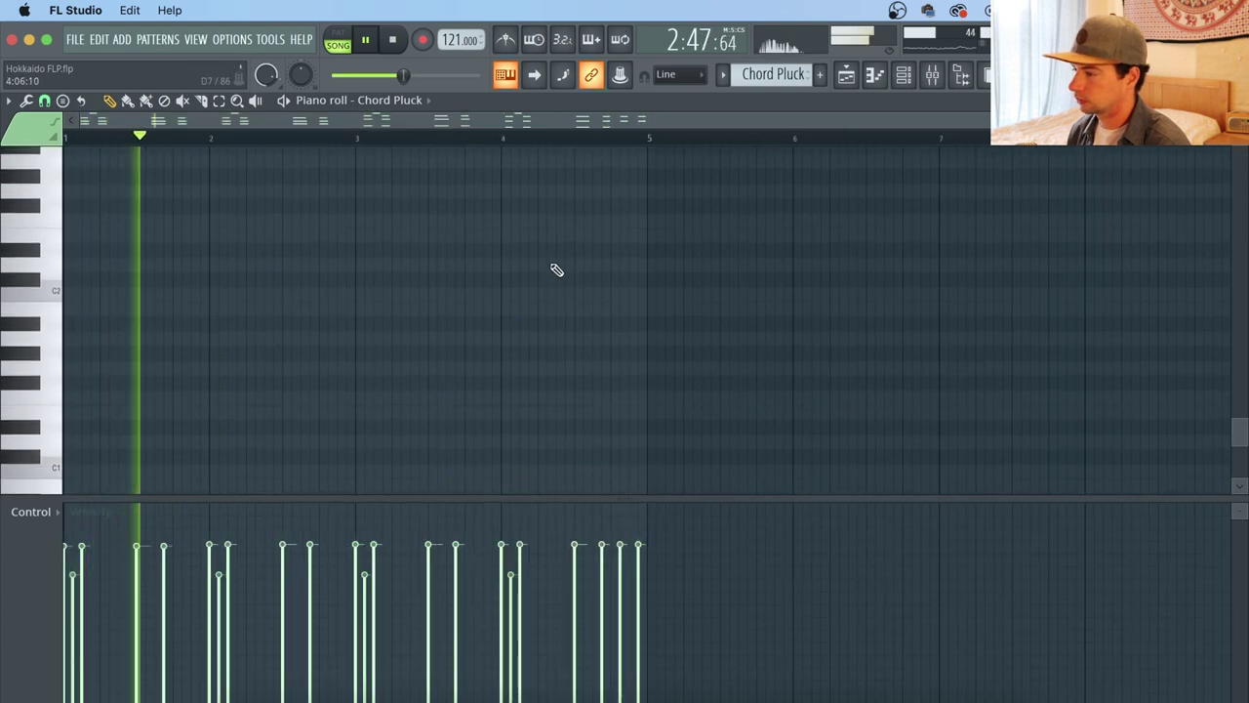
scroll(556, 270, down, 5)
scroll(557, 270, up, 1)
key(space)
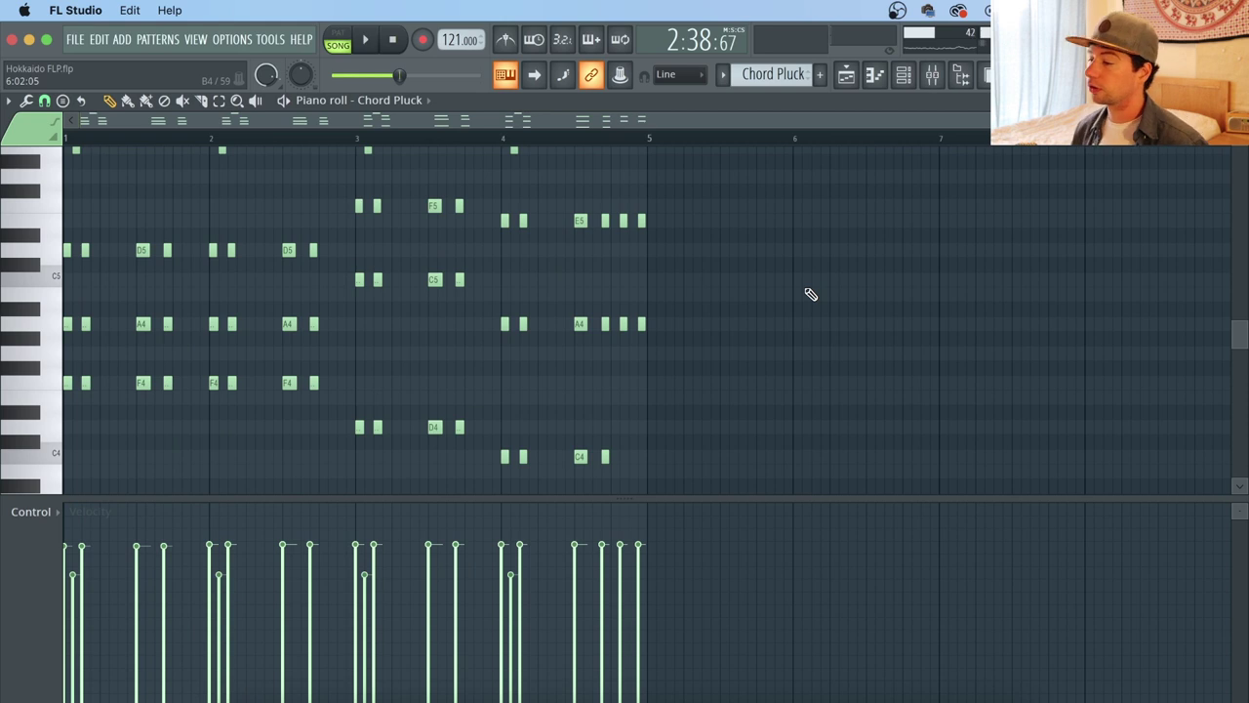
Step: Mute the Chord Pluck channel in the channel rack and check the Chord Noise channel's sample settings
click(846, 75)
click(914, 83)
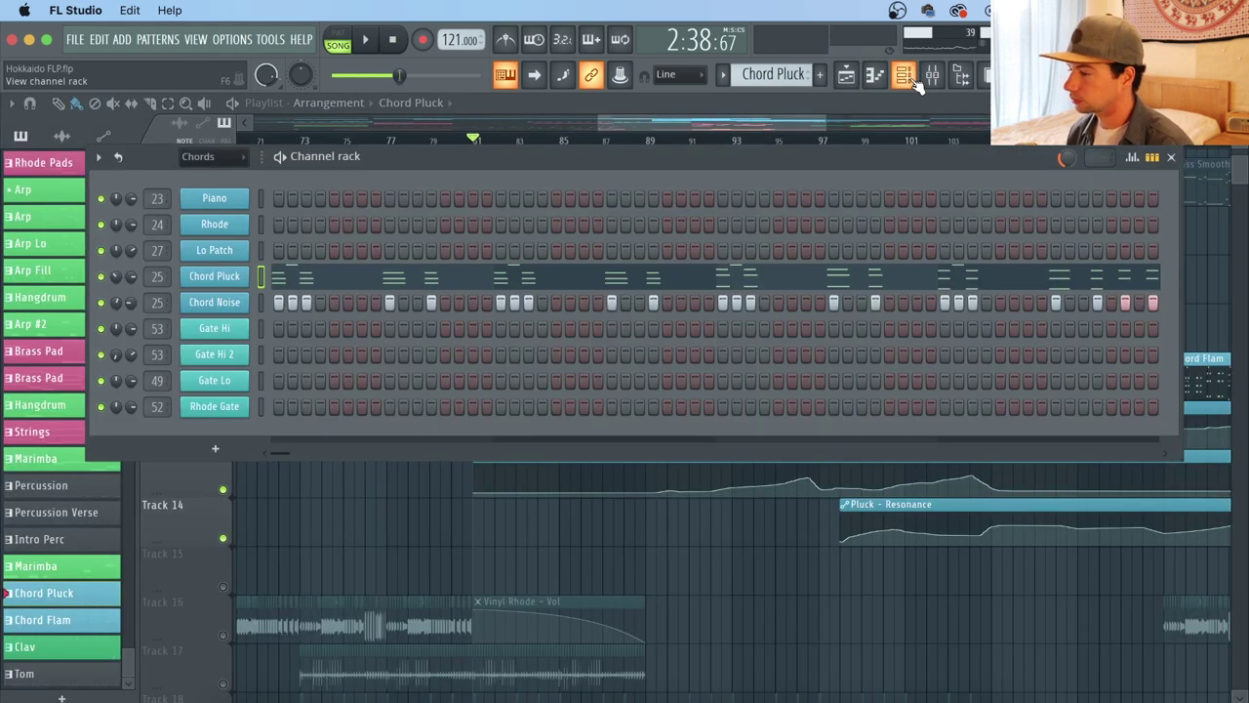
click(100, 276)
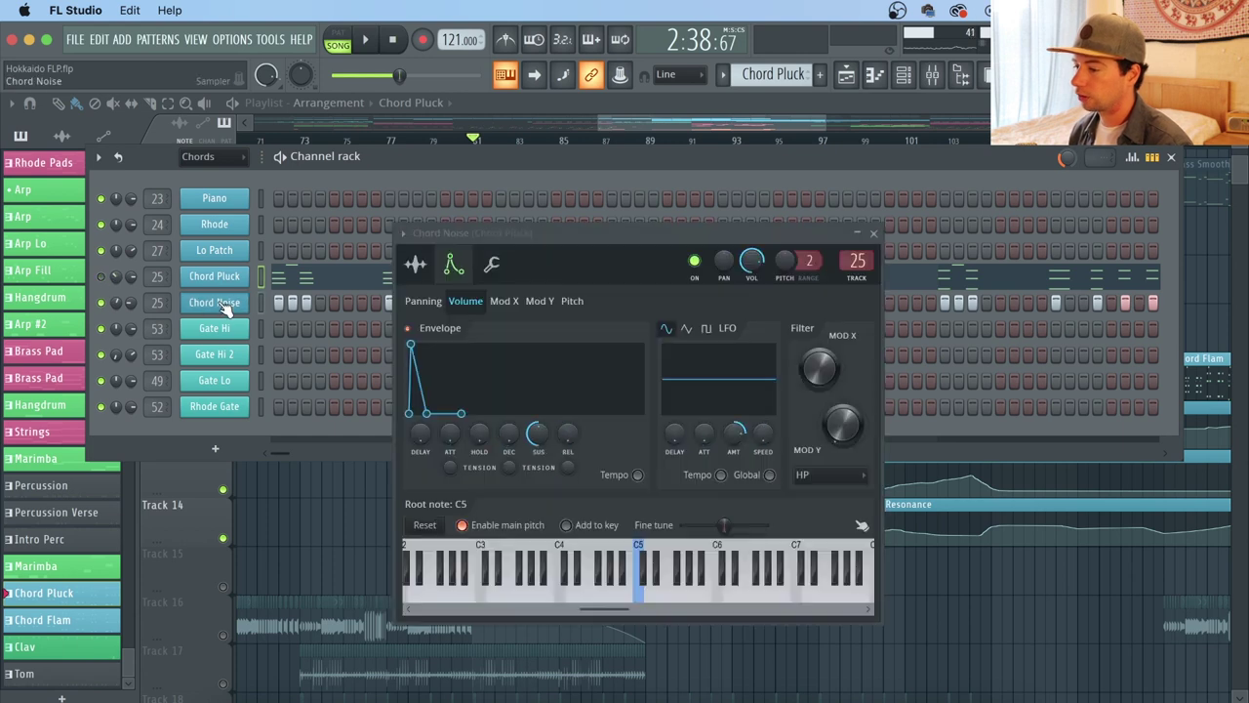
click(225, 305)
click(416, 263)
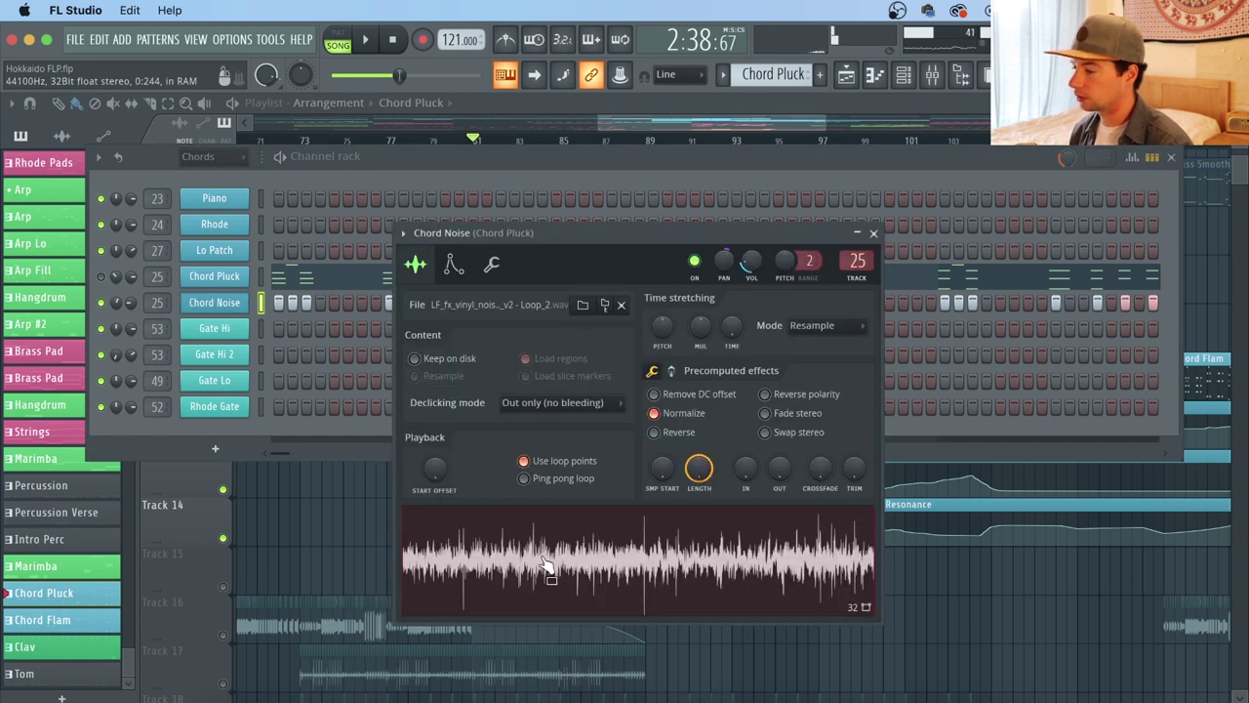
Step: Unmute Chord Pluck, mute Chord Noise, and bring up Chord Pluck's 3x Osc oscillator settings
click(100, 276)
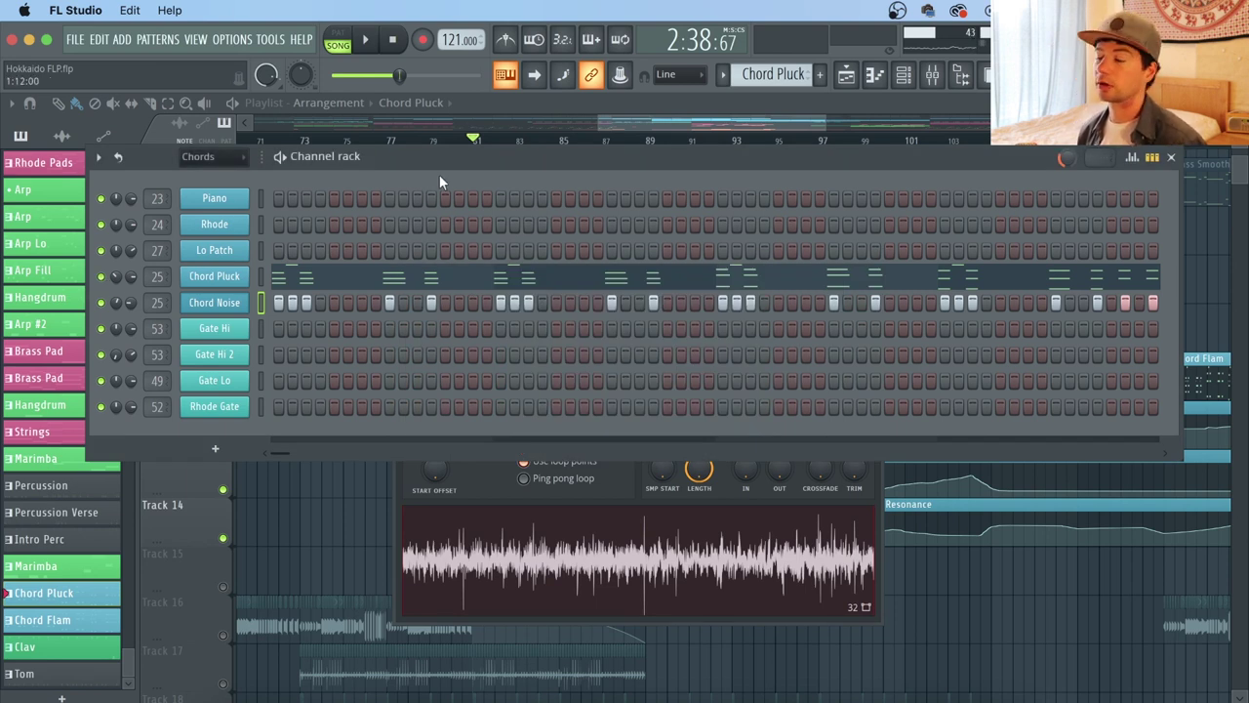
click(101, 302)
click(238, 278)
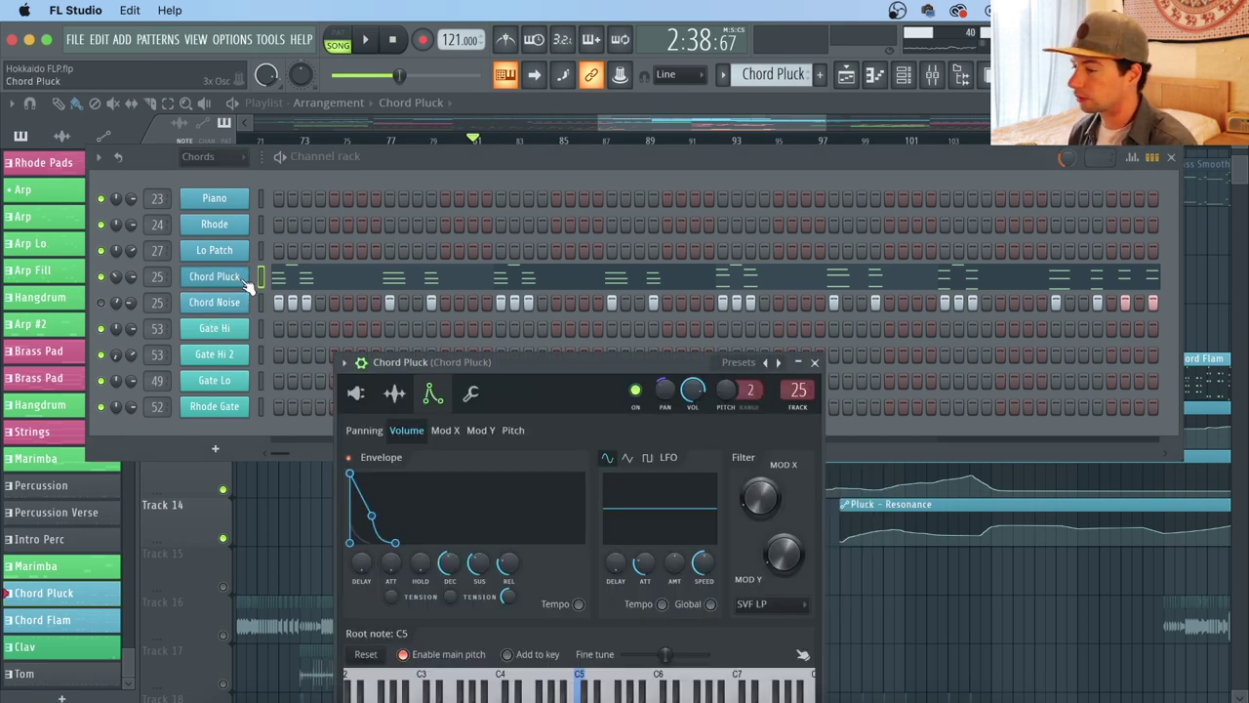
drag(471, 366, 470, 220)
click(357, 249)
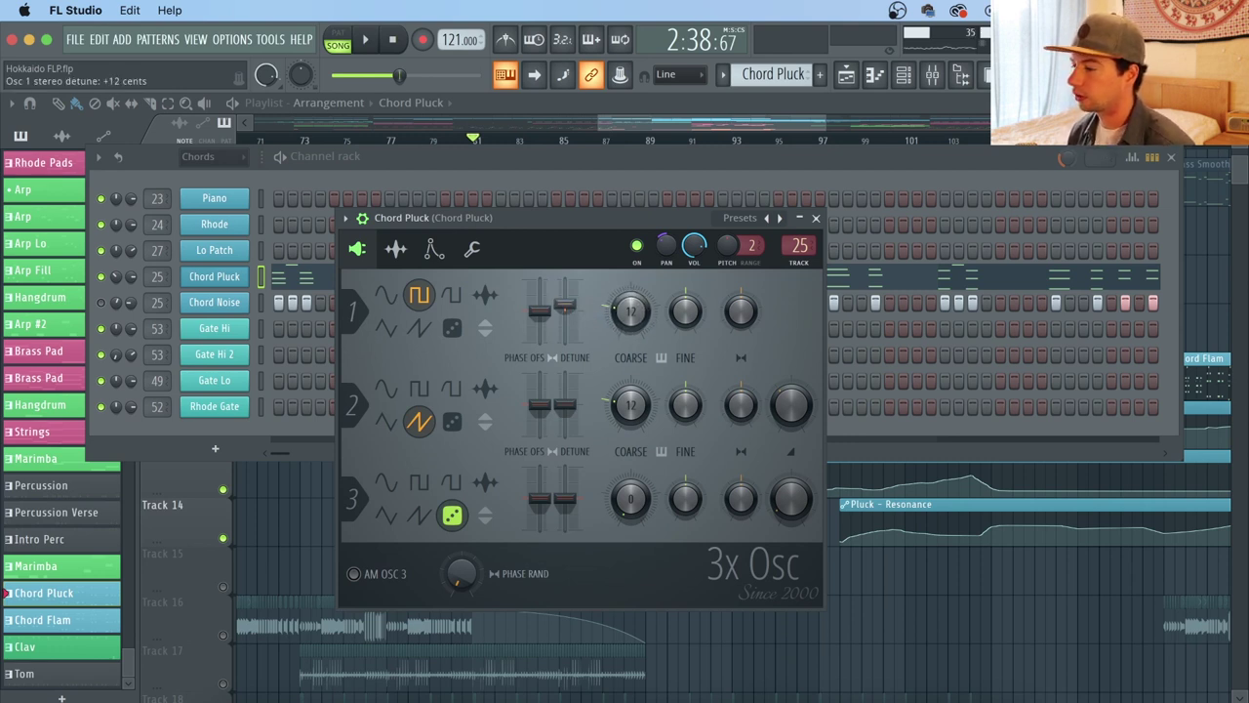
Step: Review Chord Pluck's Volume and Mod X envelopes, previewing a note of the sound
click(434, 252)
click(446, 285)
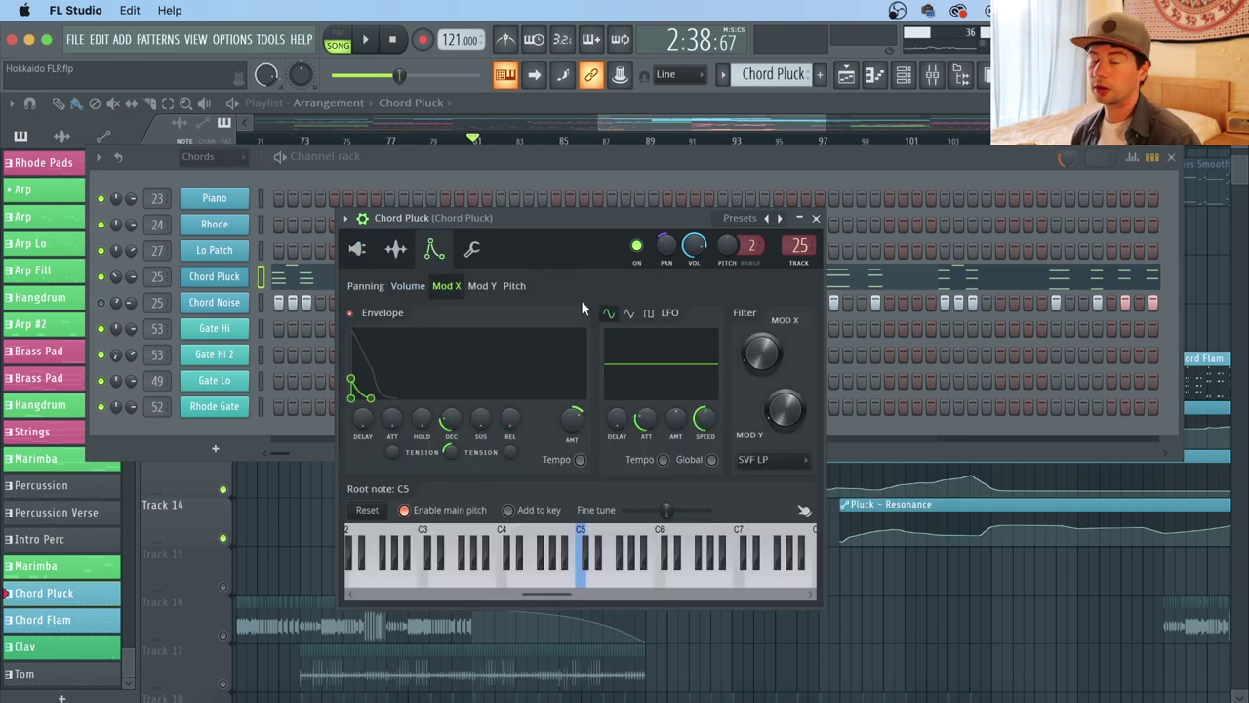
click(406, 287)
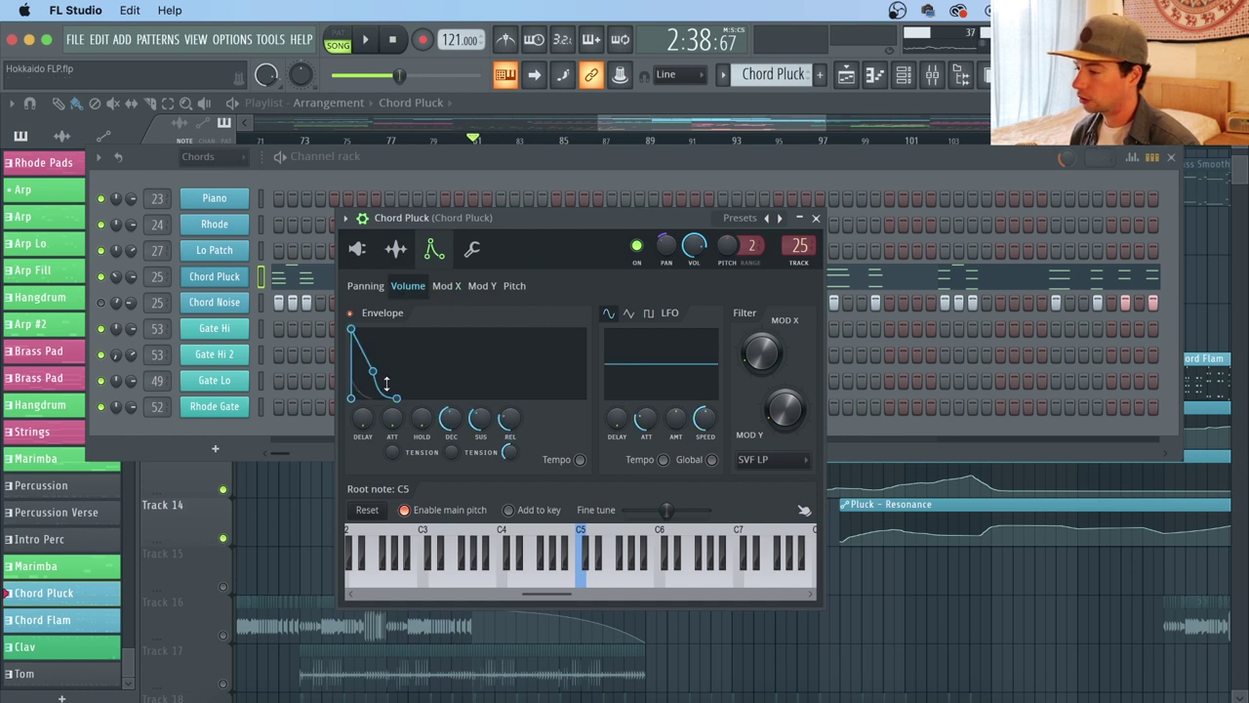
click(590, 587)
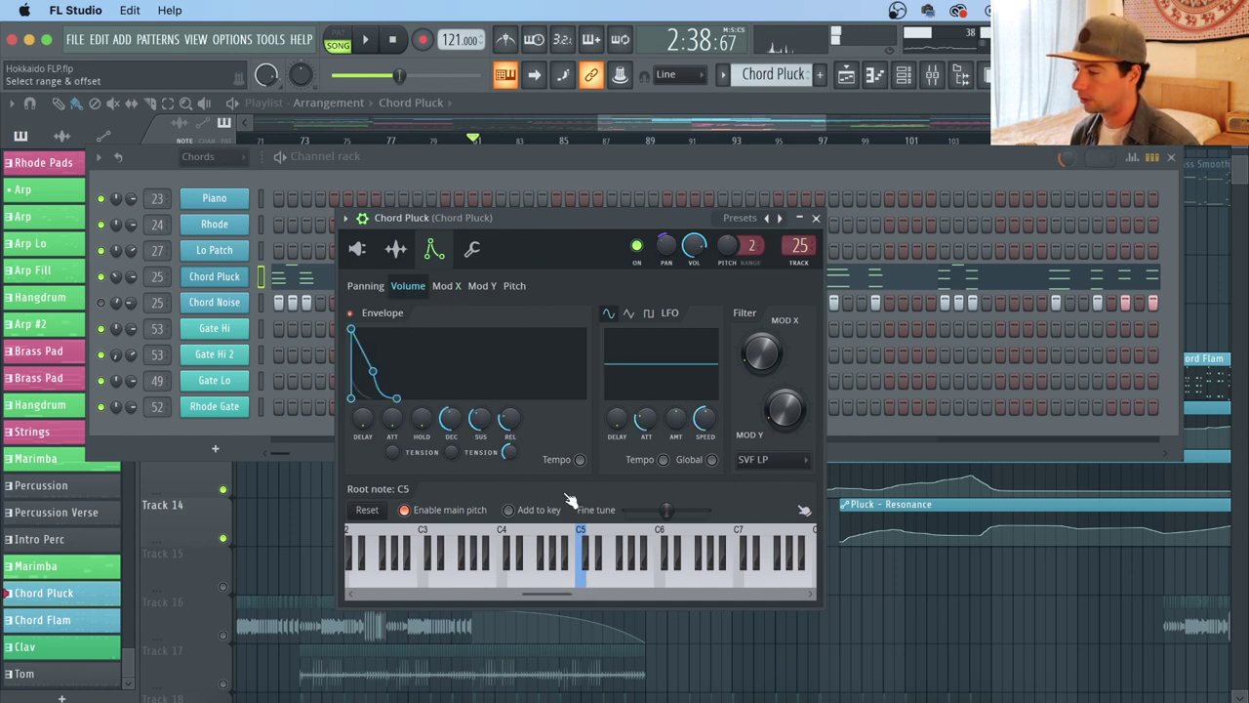
click(447, 285)
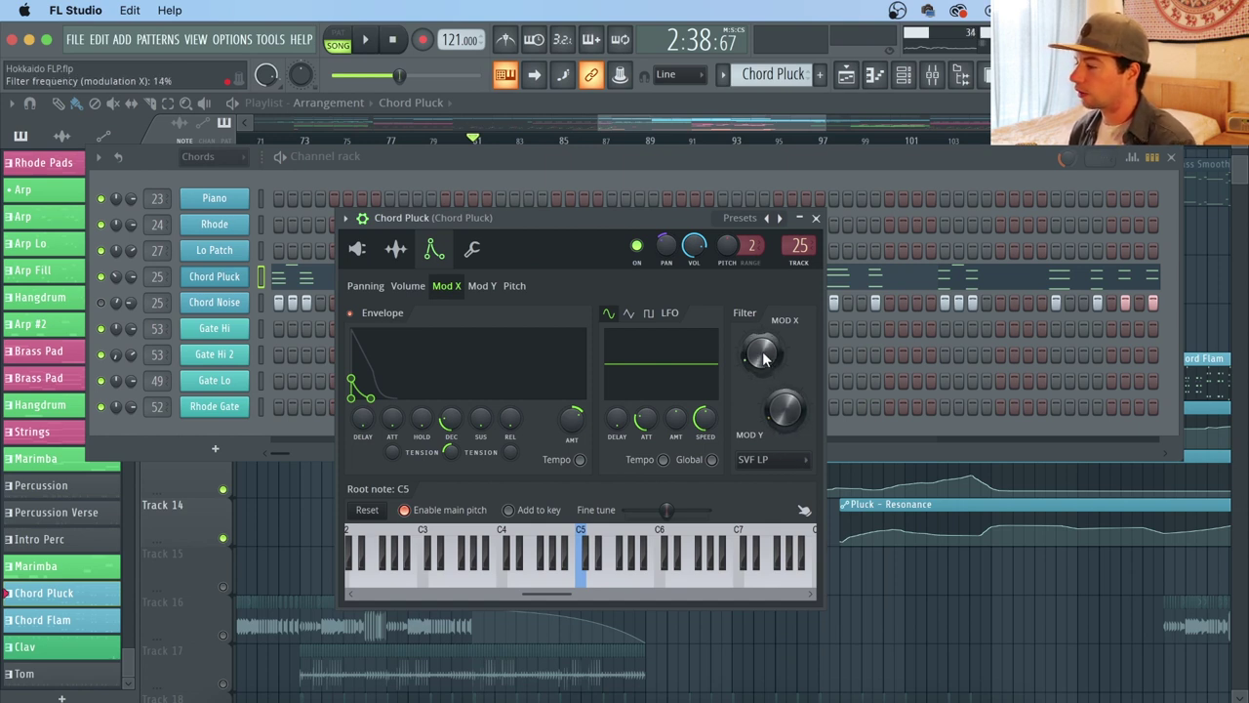
Step: Play Chord Pluck from bar 81 while adjusting its Mod X filter frequency and envelope amount, leaving the amount at 30%
key(space)
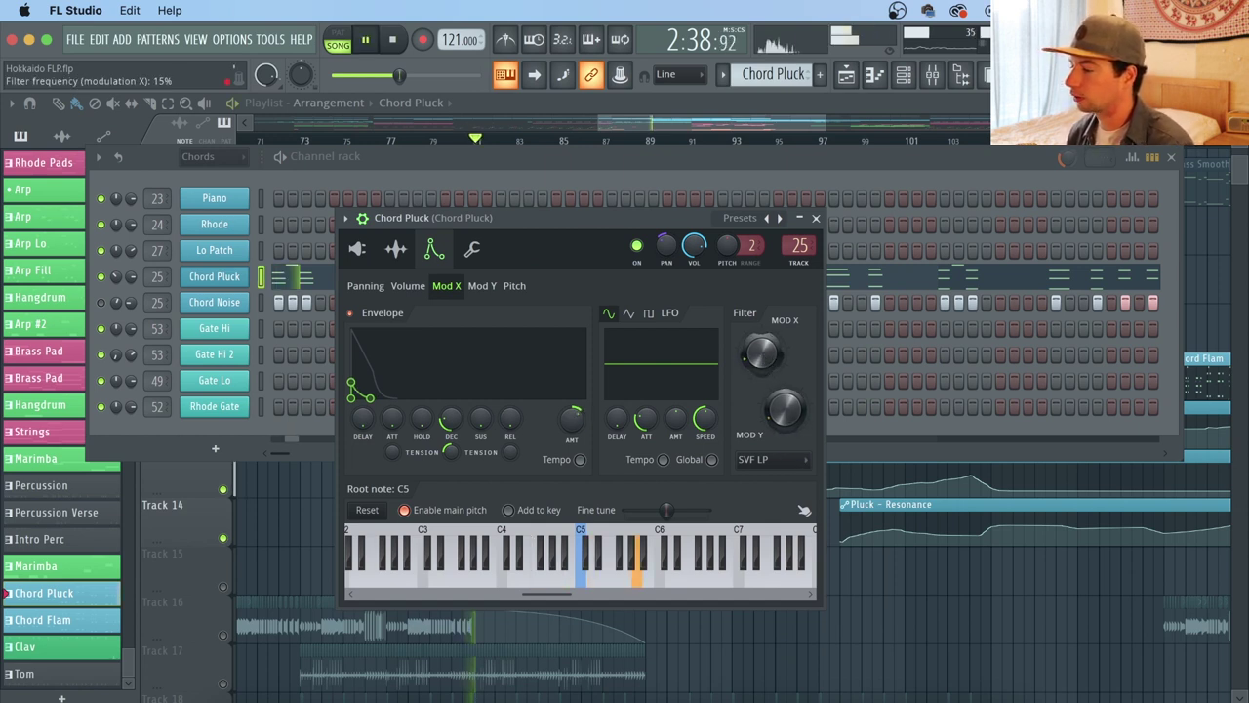
mouse_move(762, 352)
mouse_down()
mouse_move(761, 294)
mouse_move(761, 355)
mouse_up()
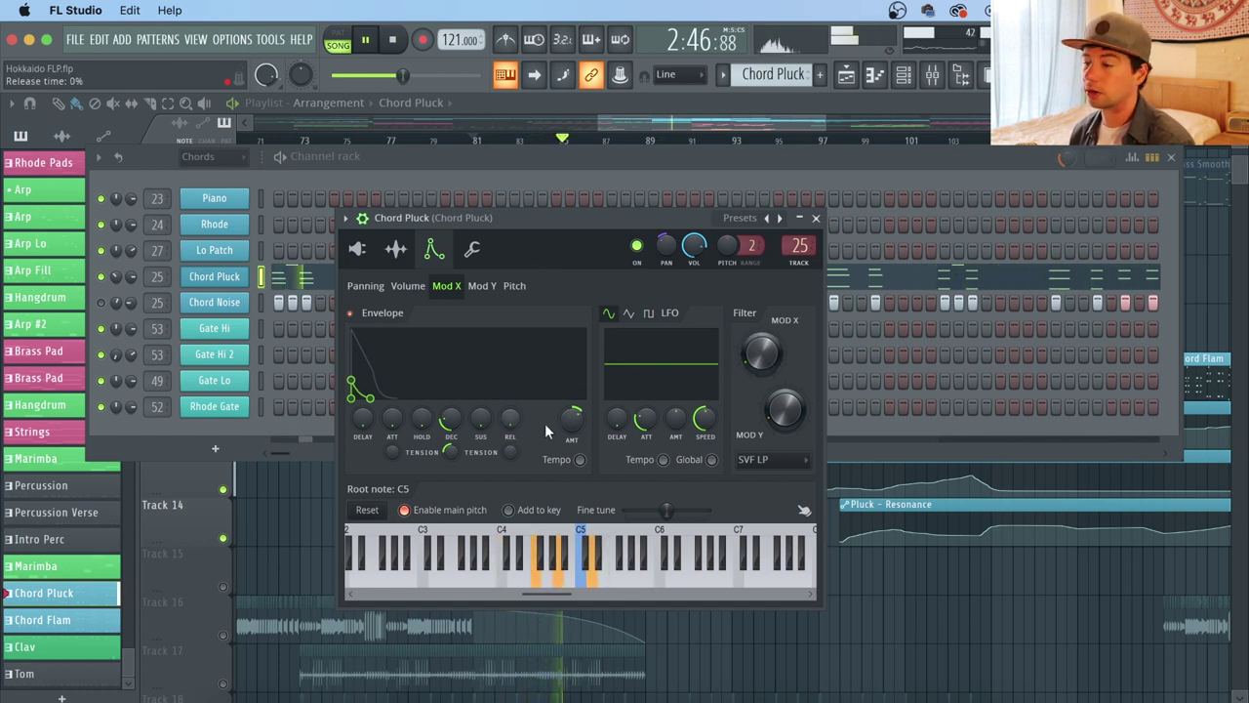
drag(572, 419, 572, 448)
key(space)
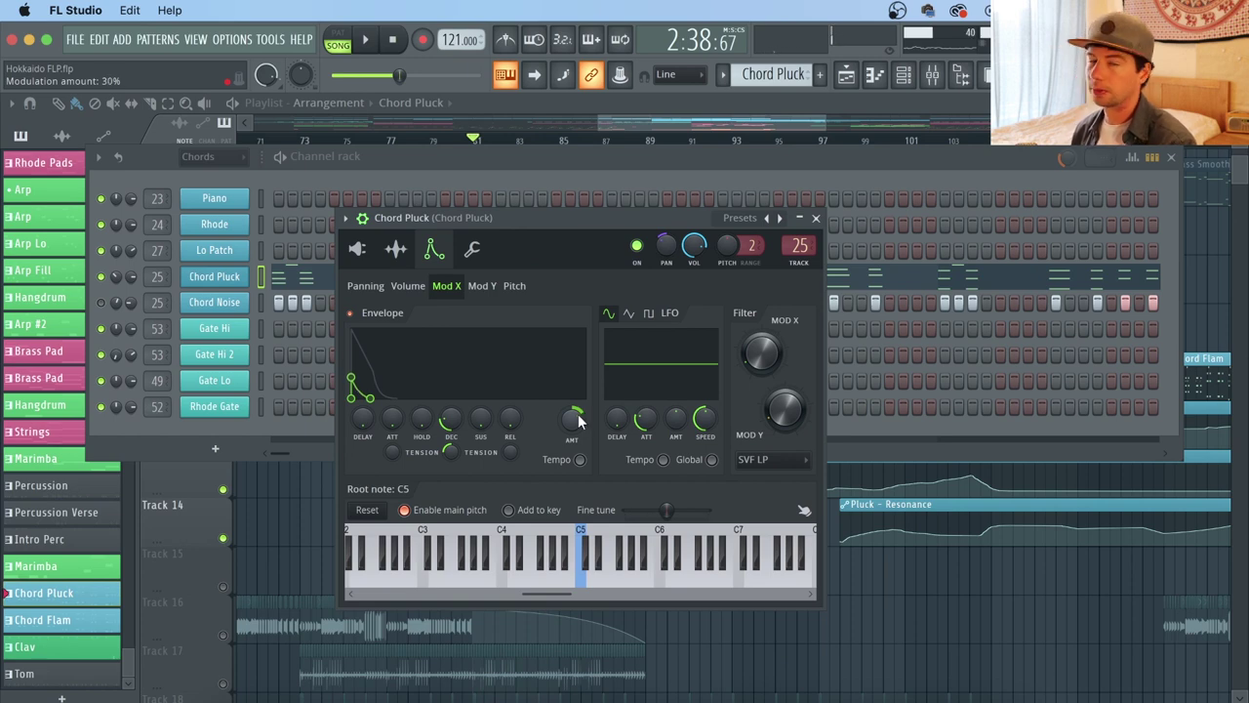
Step: Open the Chau Tape effect on the Chord Pluck mixer track and review its Wow and Flutter settings
right_click(962, 621)
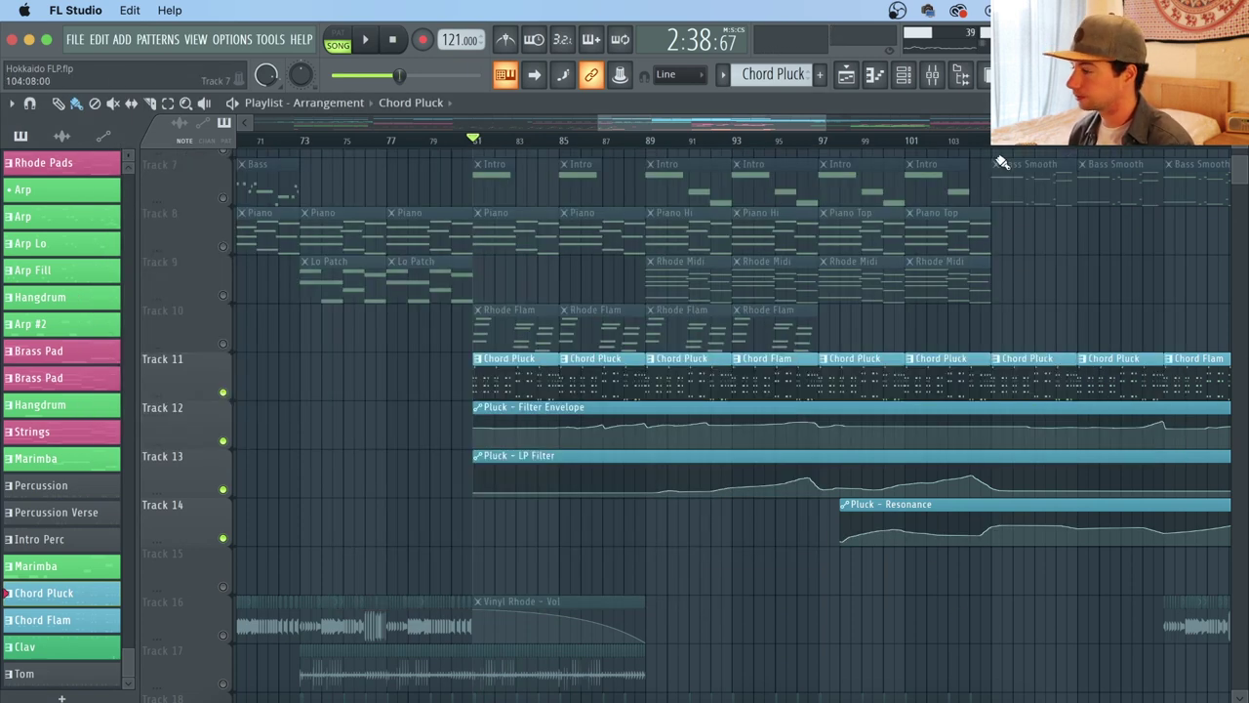
click(933, 74)
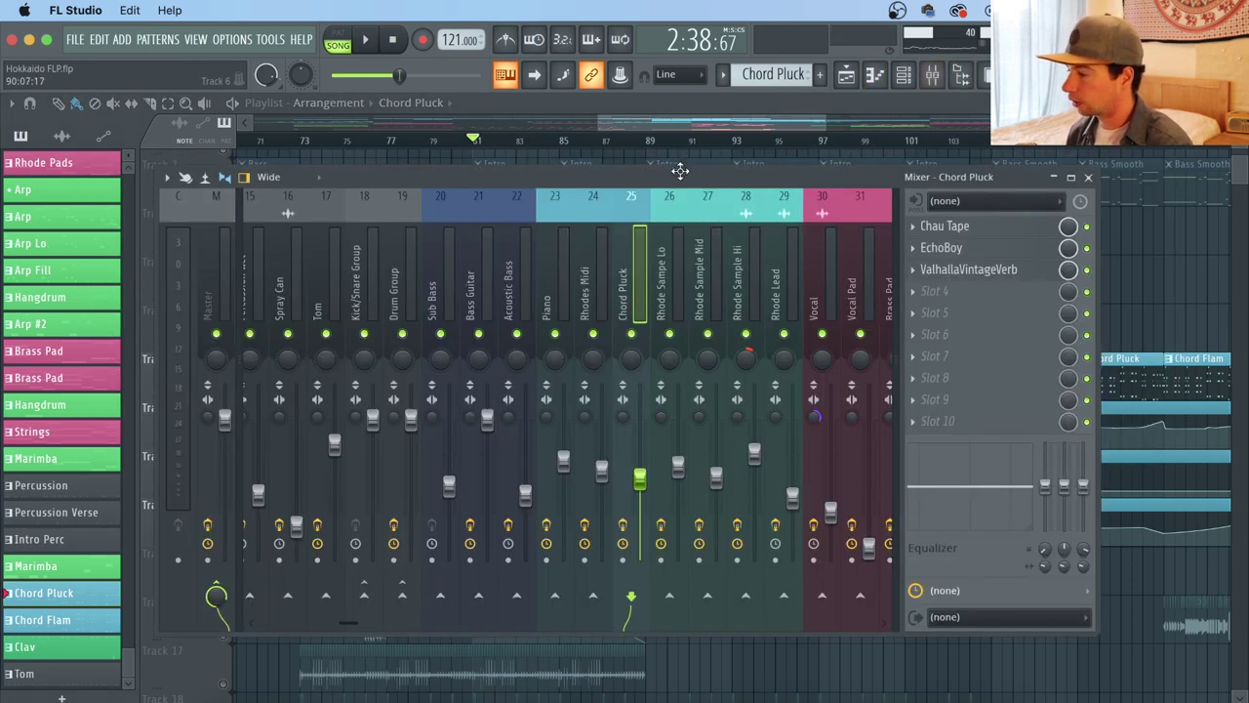
click(983, 230)
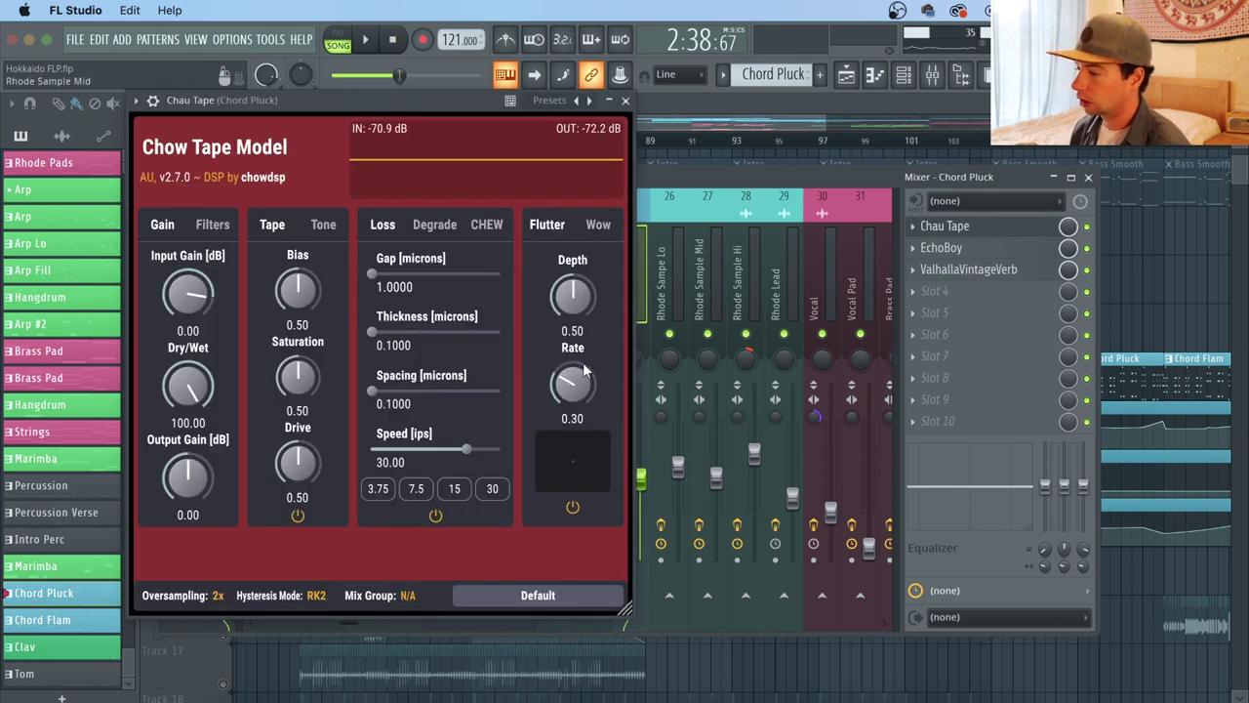
click(593, 228)
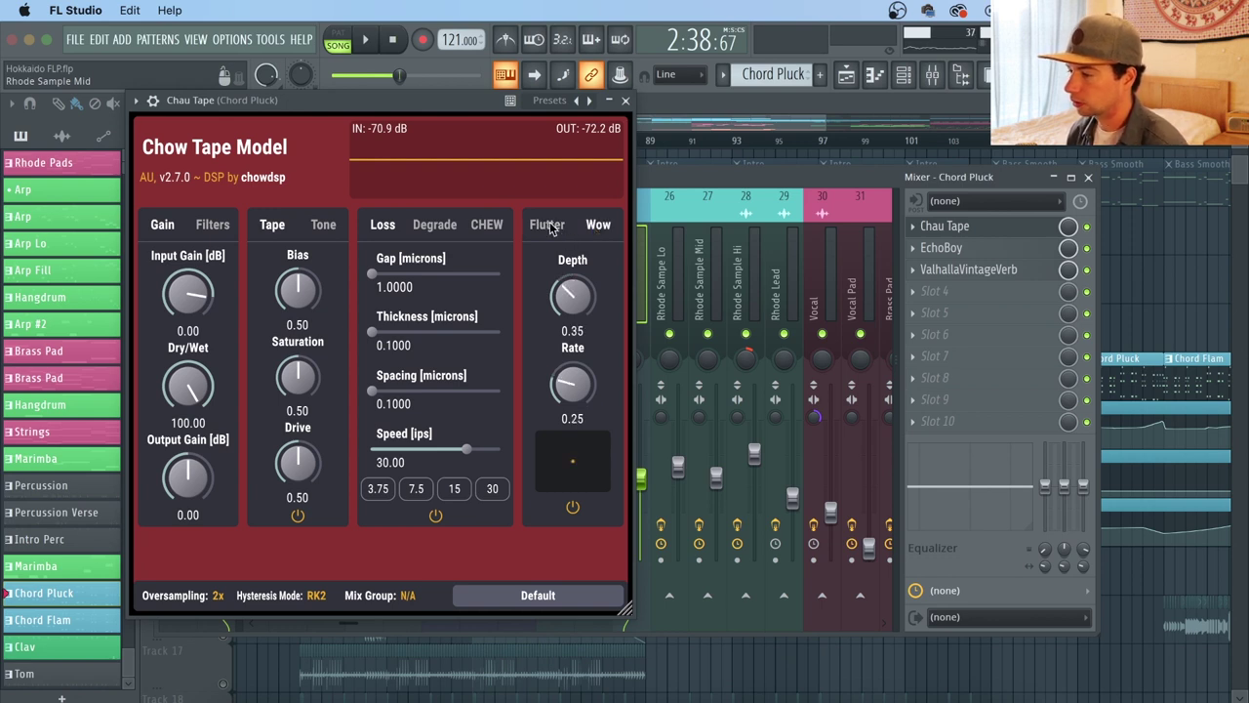
click(552, 226)
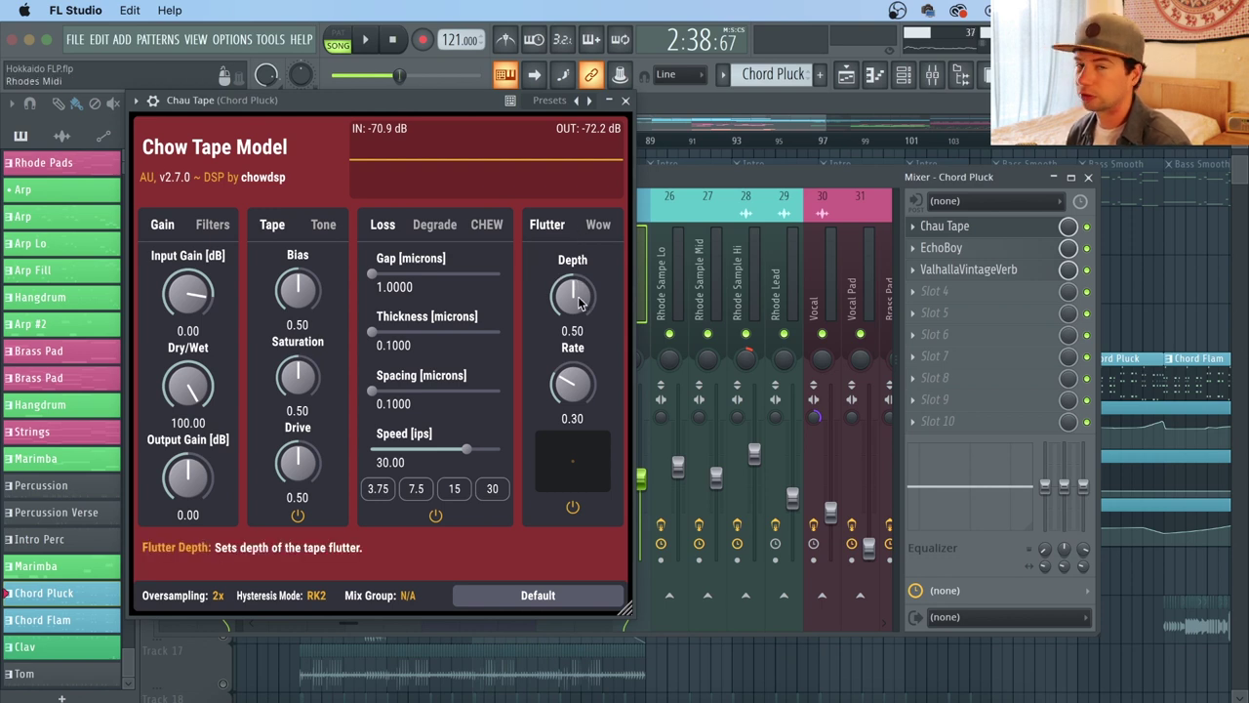
Step: Audition the Chord Pluck with the tape Flutter Depth raised to 1.00 and lowered again, returning it to 0.50
key(space)
drag(581, 304, 589, 222)
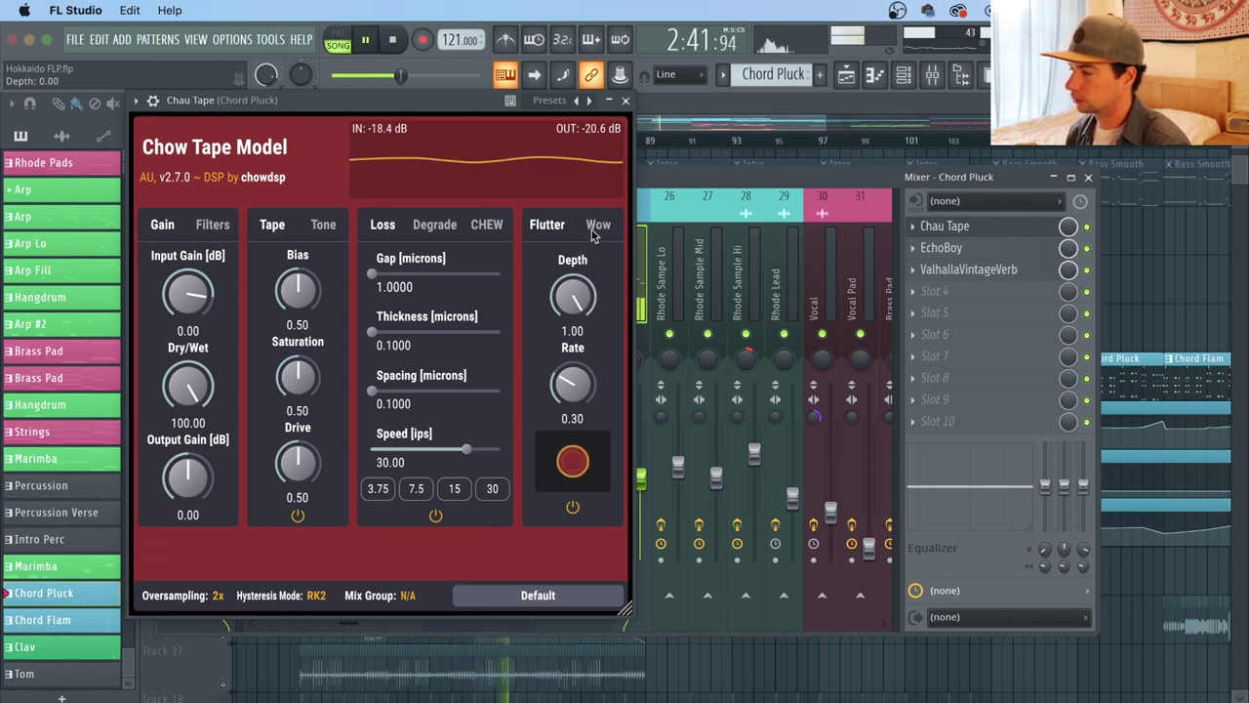
drag(578, 293, 578, 406)
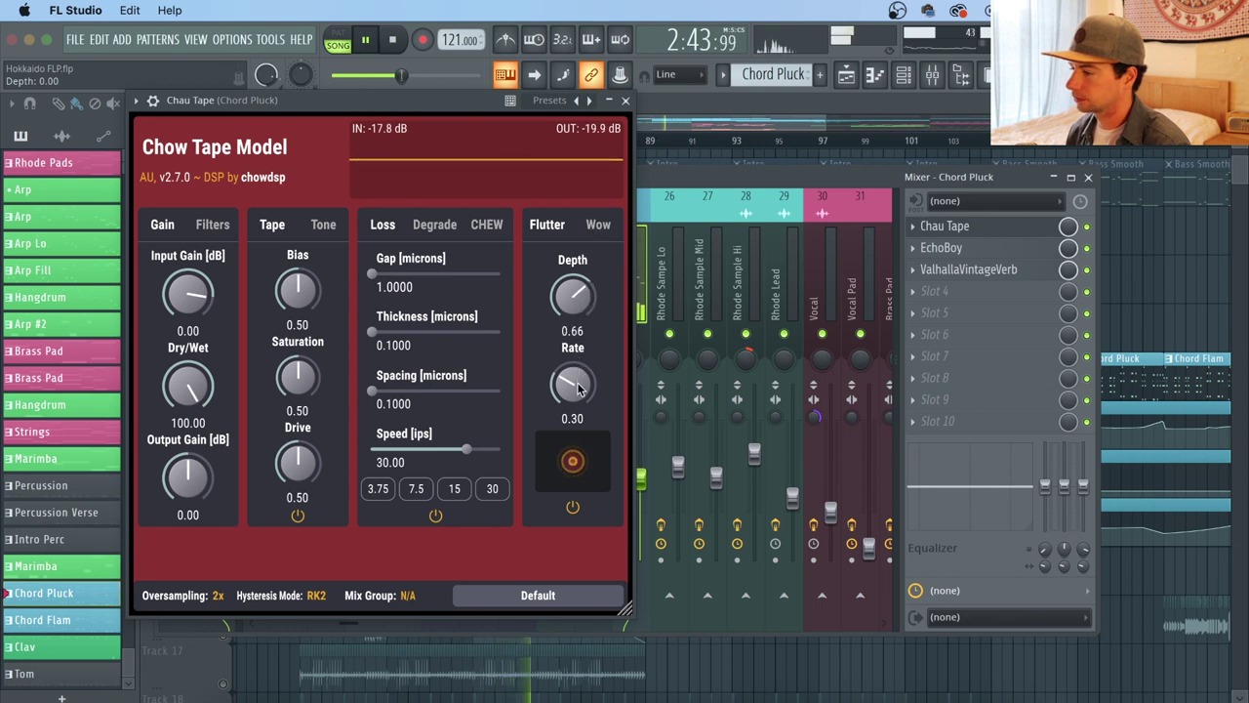
key(space)
drag(582, 294, 582, 298)
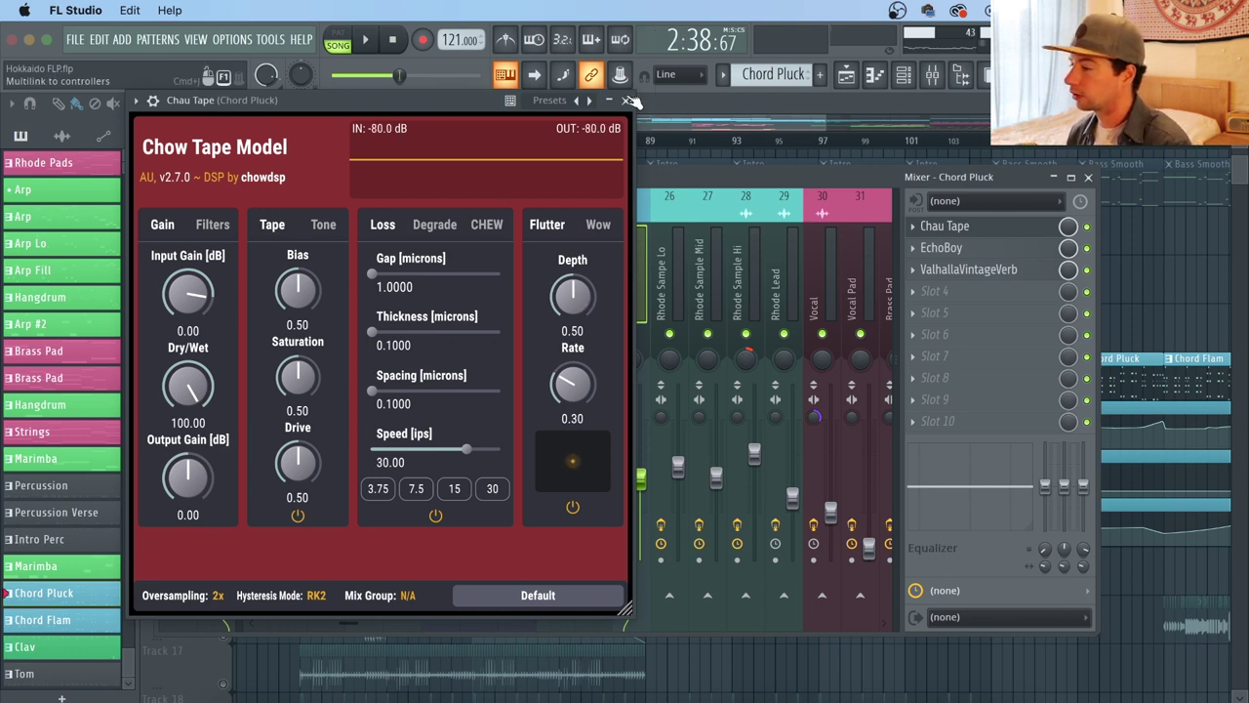
Step: Close the tape effect, compare the Chord Pluck's playback with its mixer effects bypassed and enabled, and close the mixer
click(627, 101)
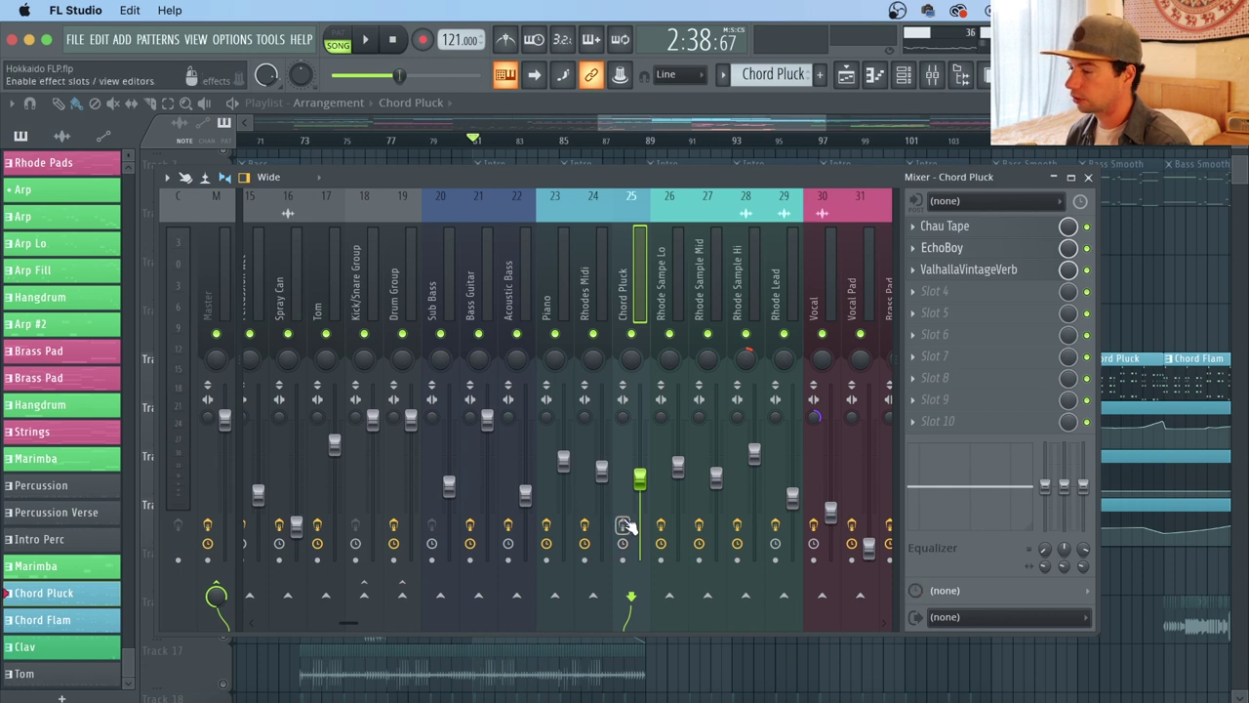
key(space)
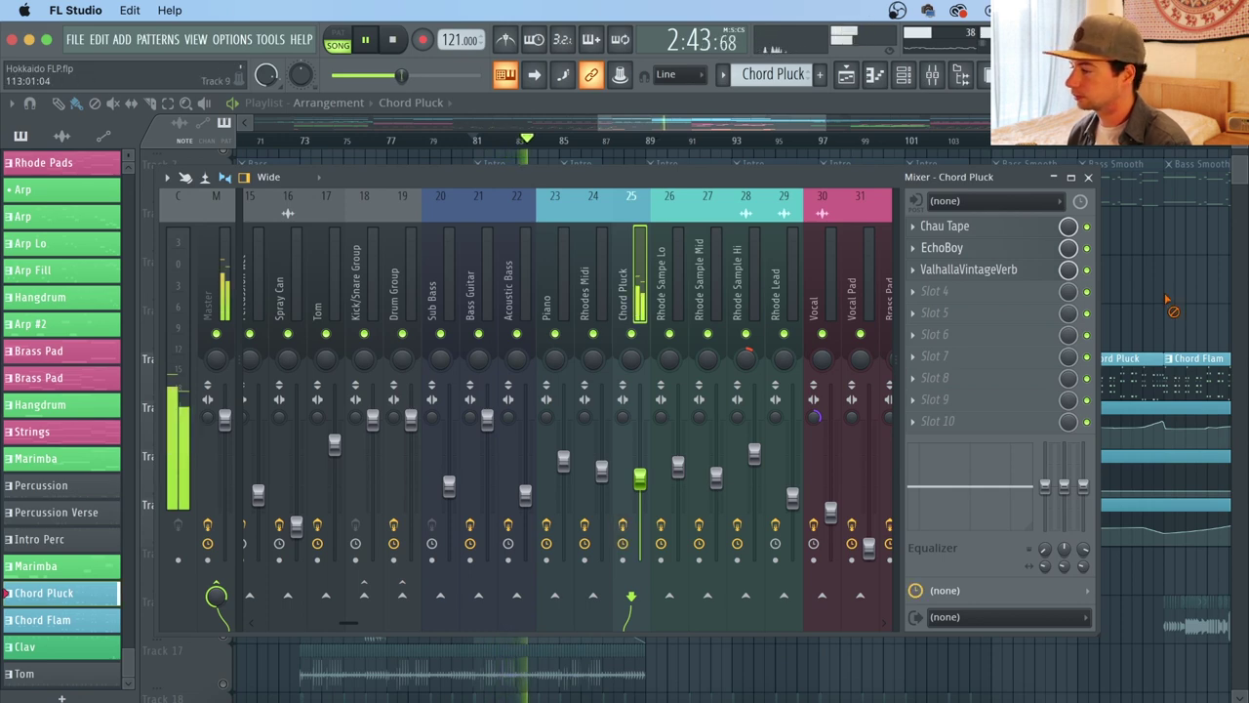
key(F9)
key(space)
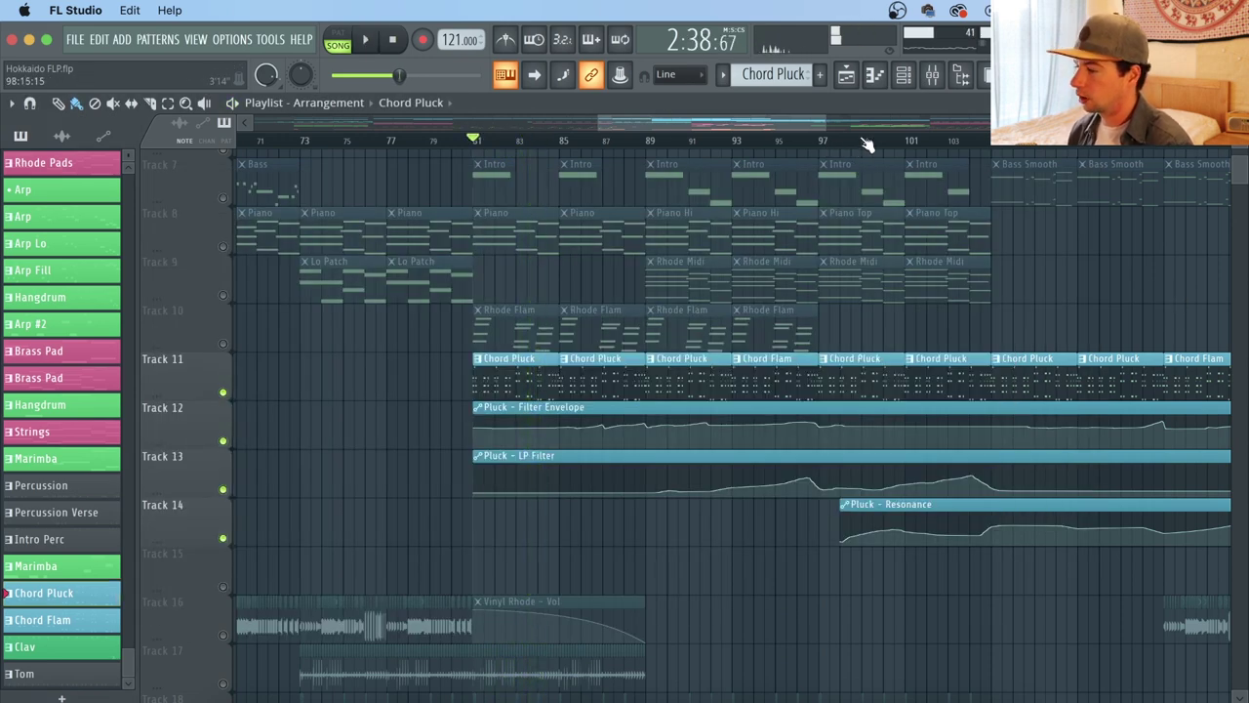
Step: Locate the Brass Pad clips on Track 19 in the playlist and play them from bar 33
scroll(867, 144, down, 2)
scroll(867, 144, down, 3)
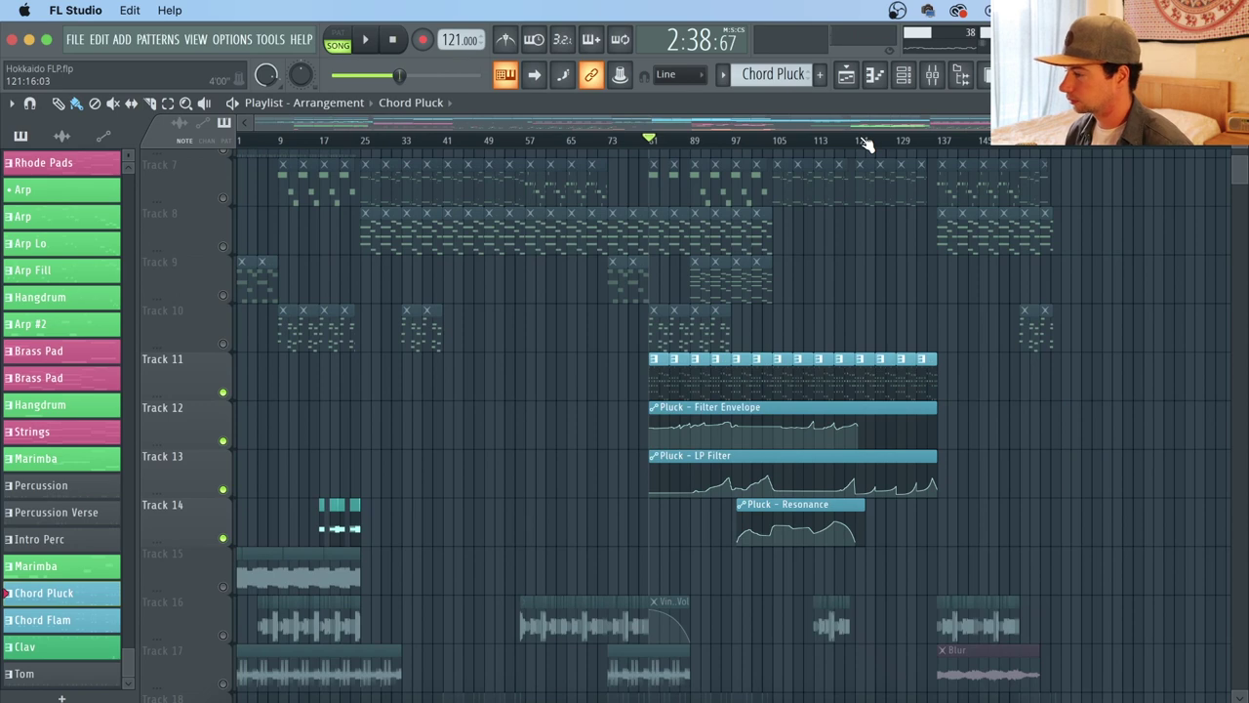
scroll(867, 144, up, 3)
scroll(865, 142, down, 3)
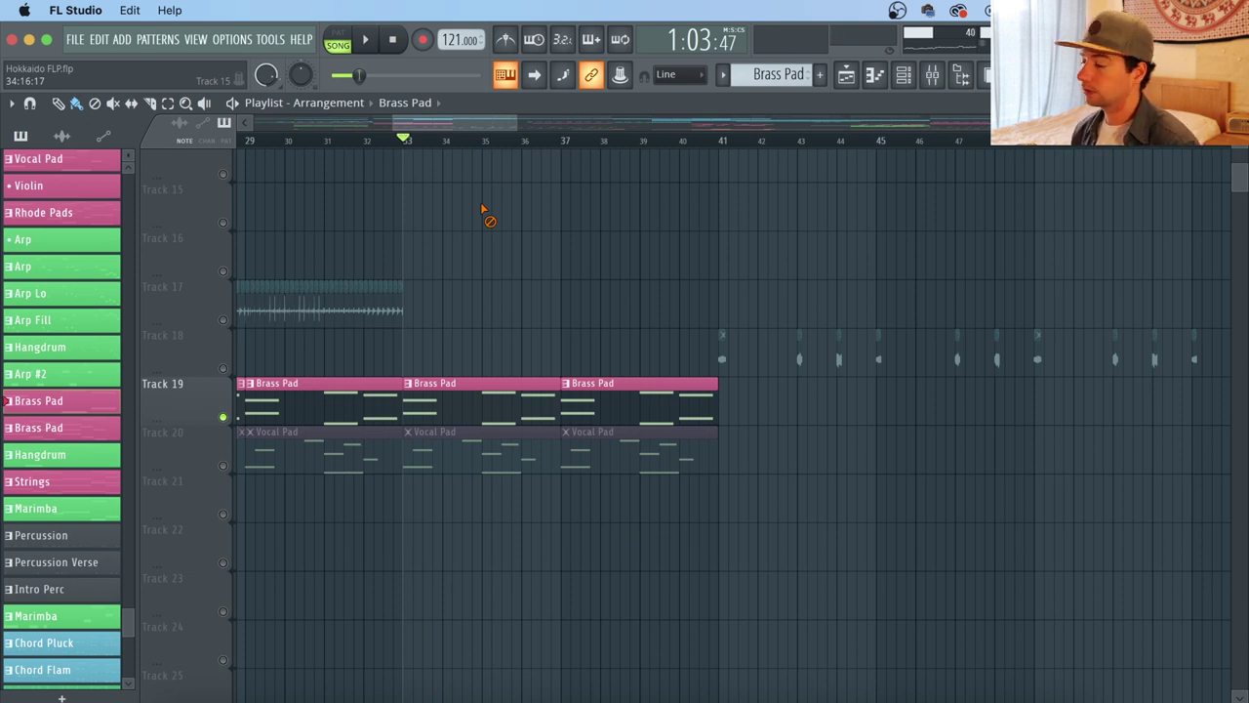
drag(472, 134, 474, 152)
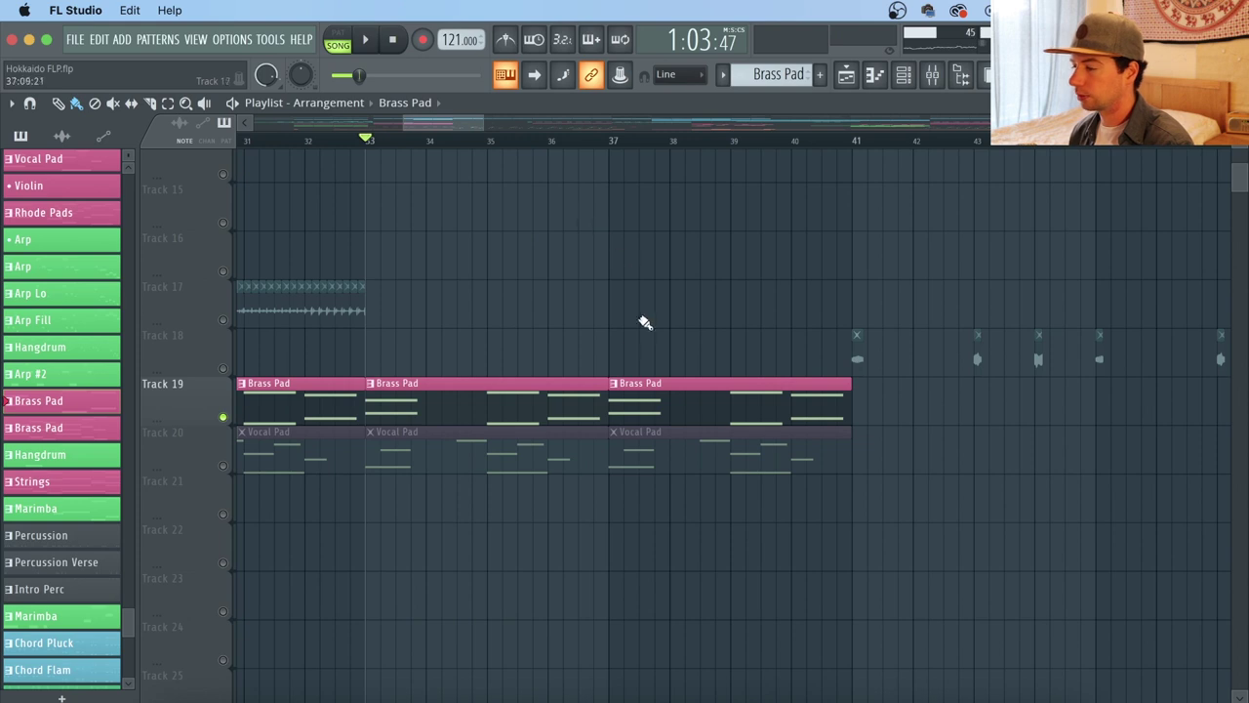
key(space)
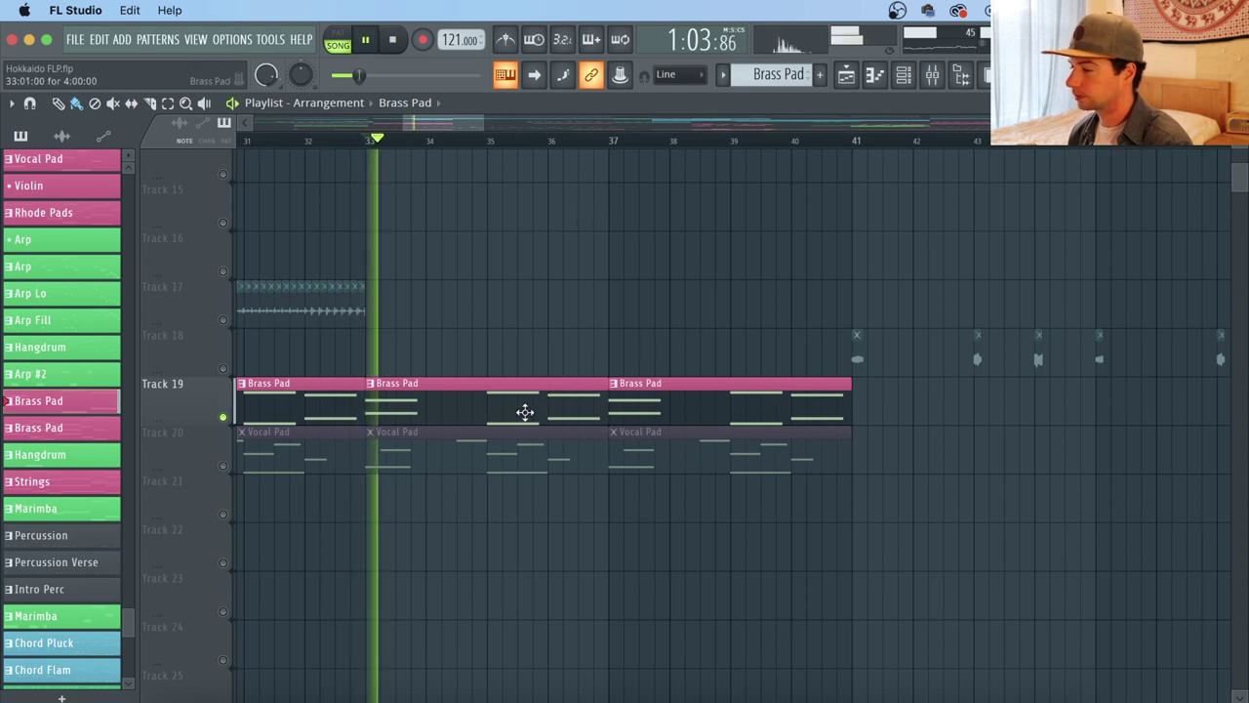
Step: Inspect the Brass Pad channel's sampler settings during playback, then stop the song and close the sampler
click(904, 77)
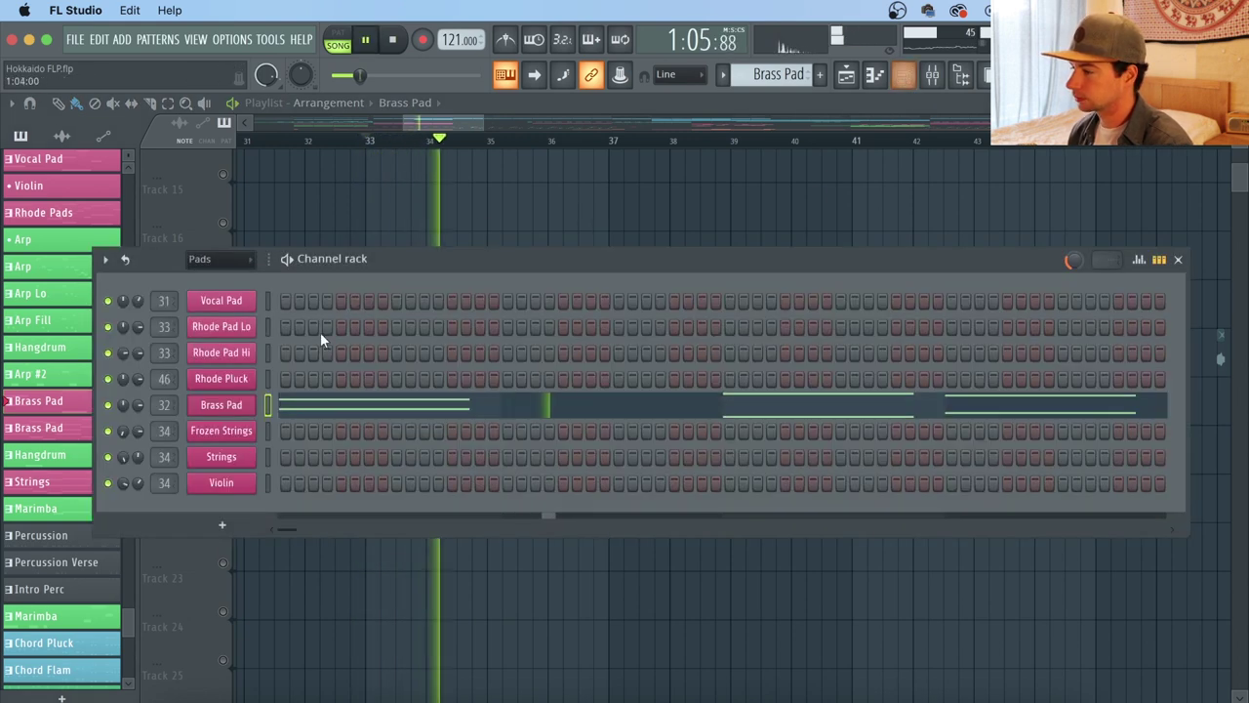
click(244, 409)
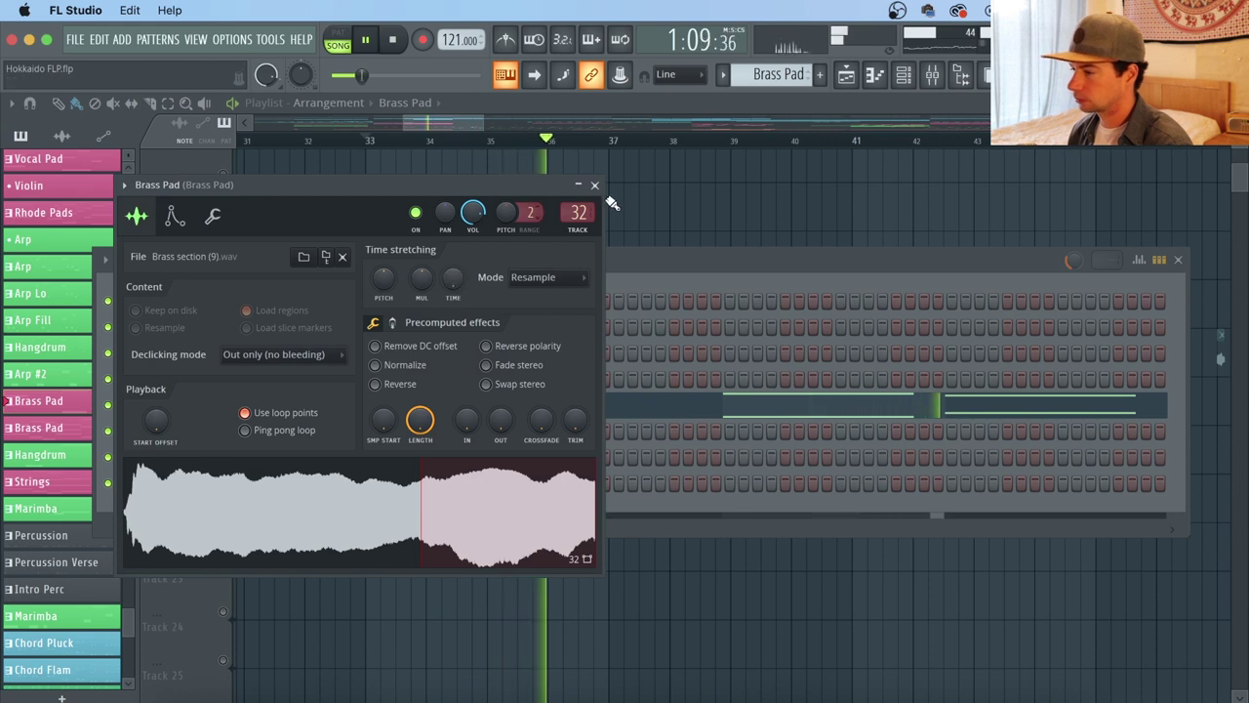
key(space)
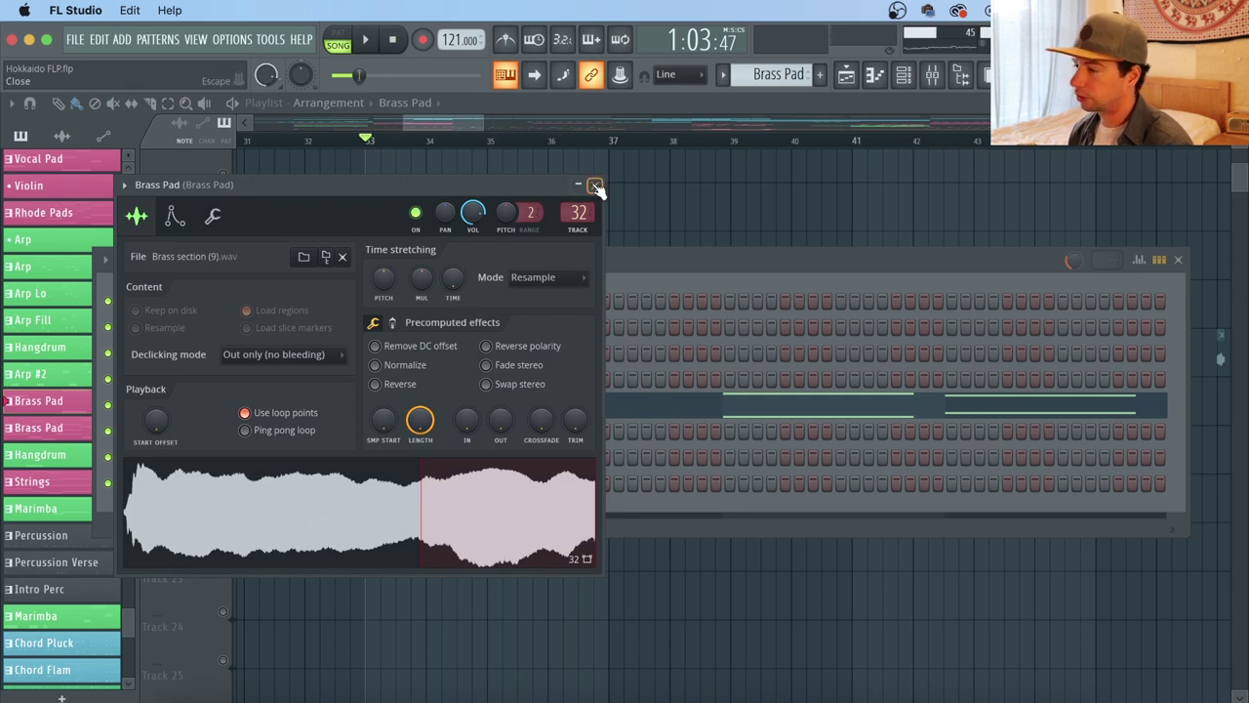
click(596, 186)
Step: Review the Chow Tape and Fruity parametric EQ 2 settings on the Brass Pad mixer track
click(904, 77)
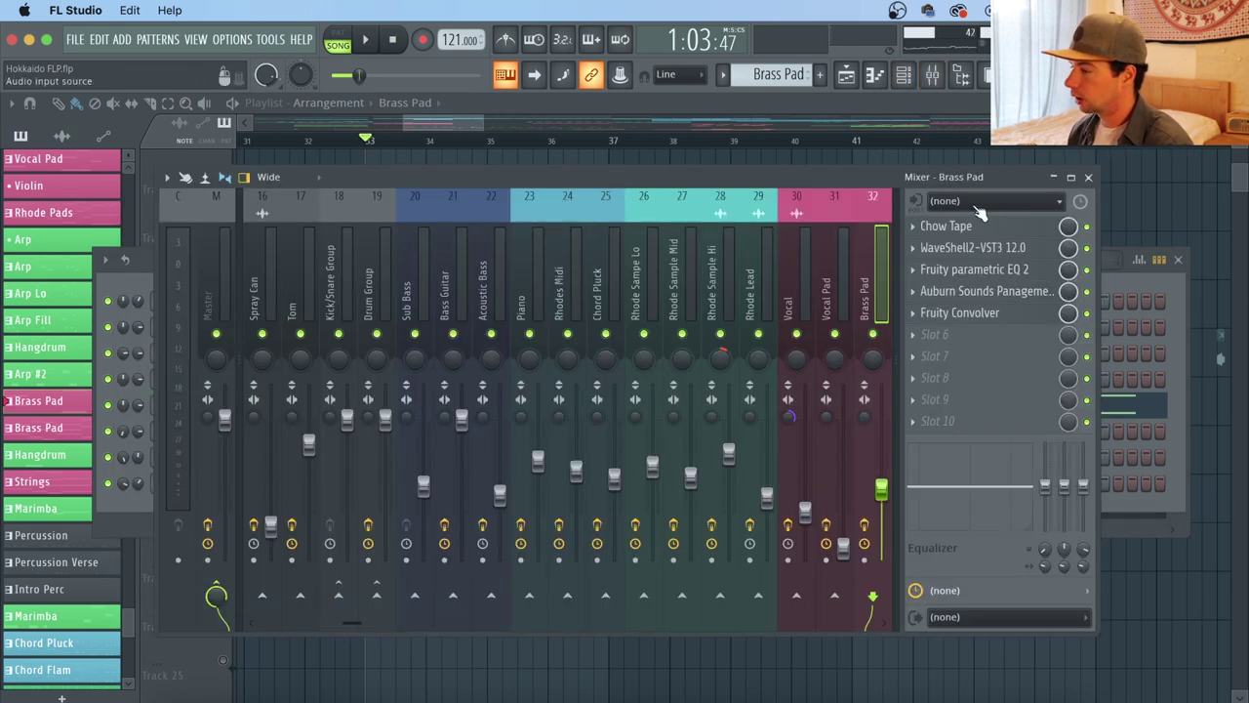
click(1014, 232)
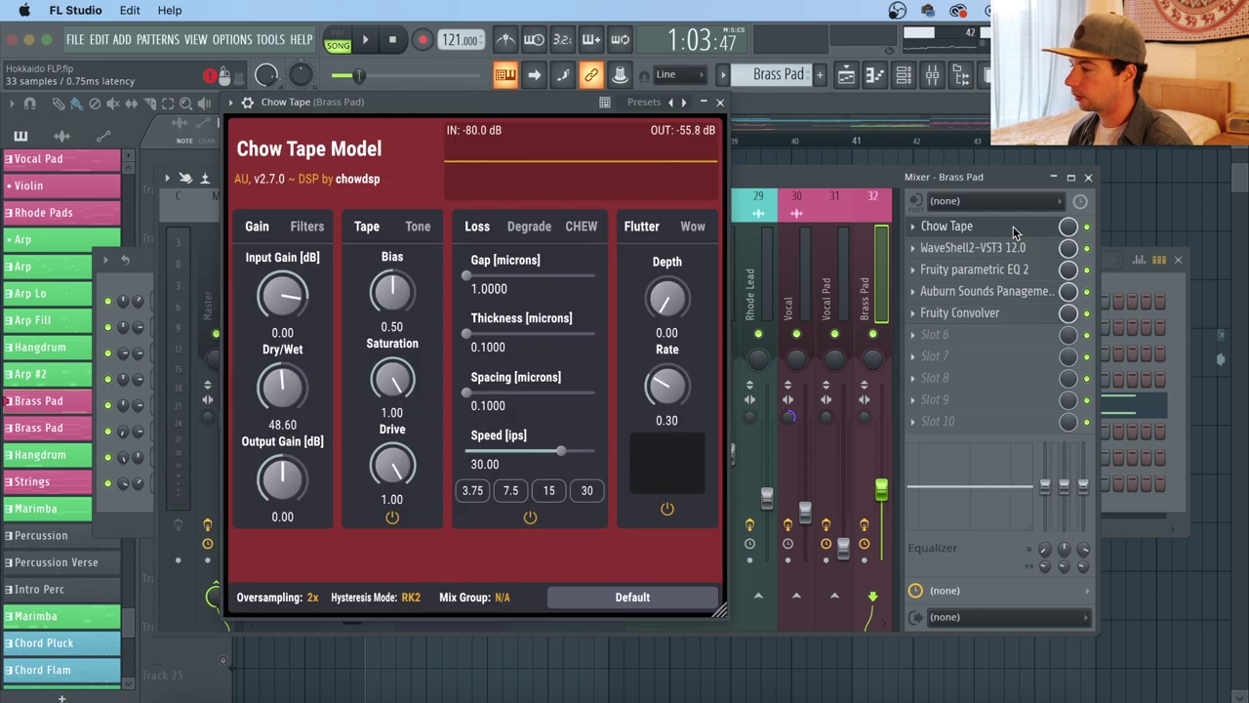
click(1013, 229)
click(1024, 272)
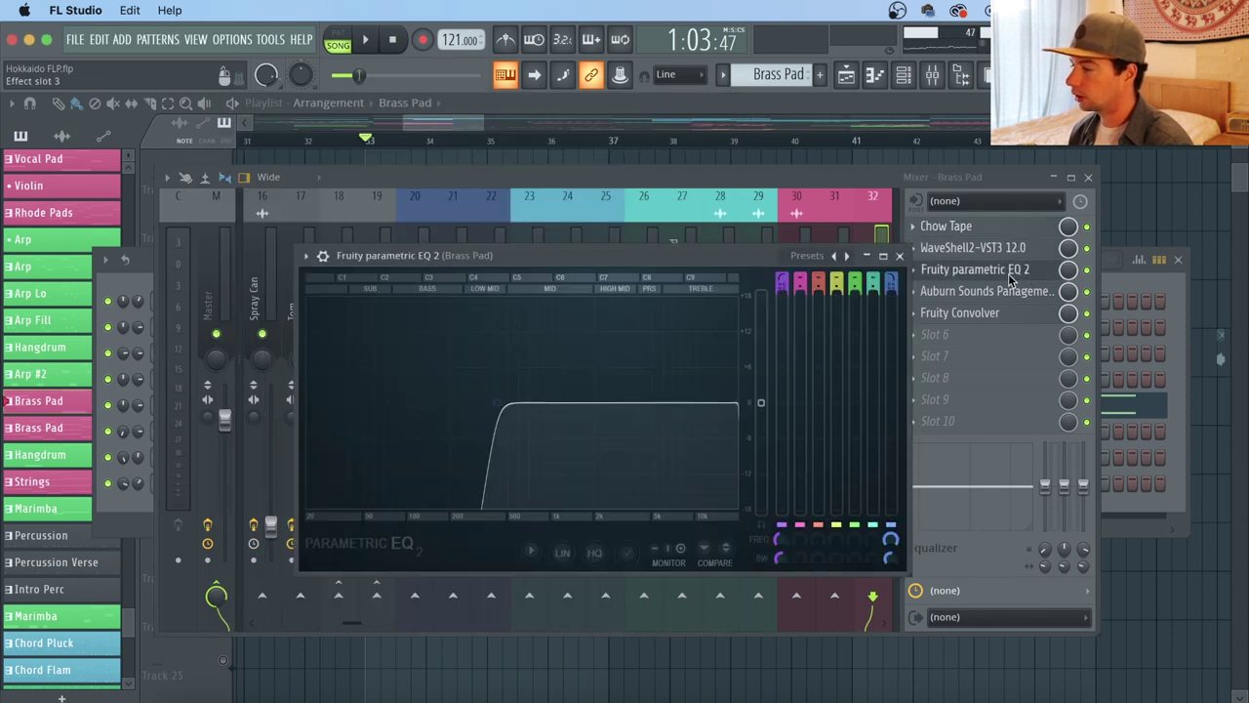
click(898, 257)
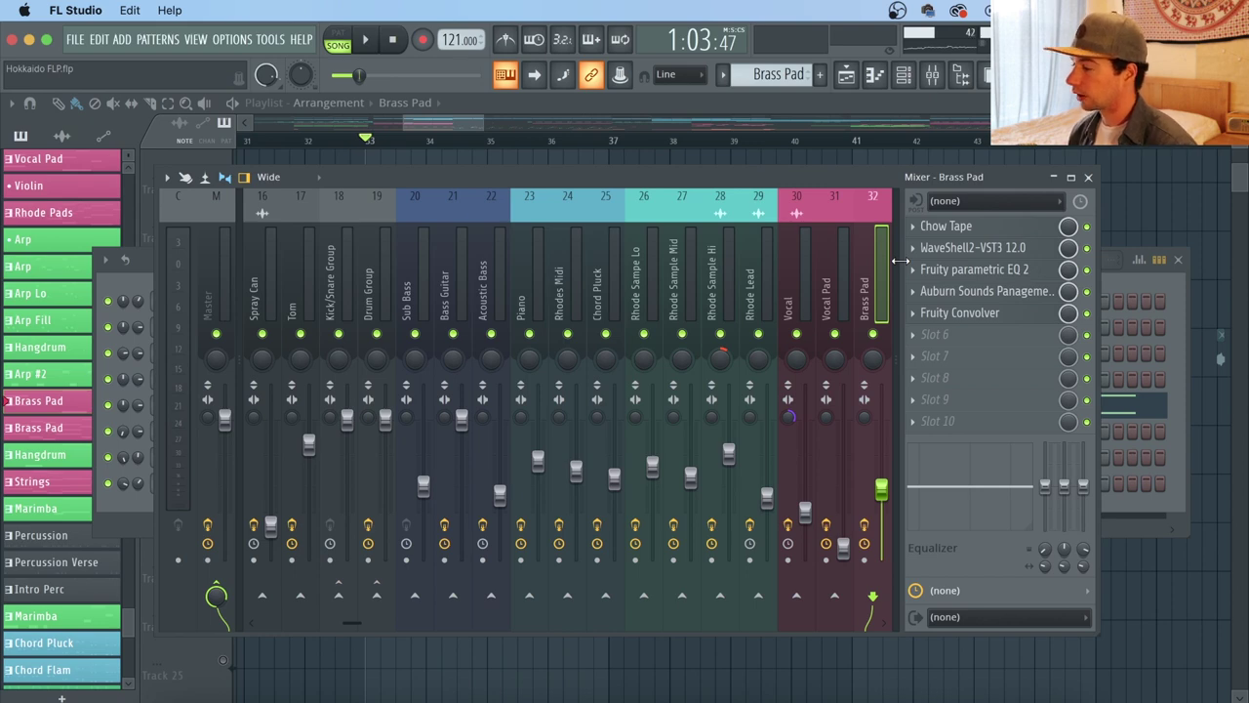
Step: Review the Auburn Sounds Panagement 2 and Fruity Convolver settings on the Brass Pad mixer track
click(1033, 295)
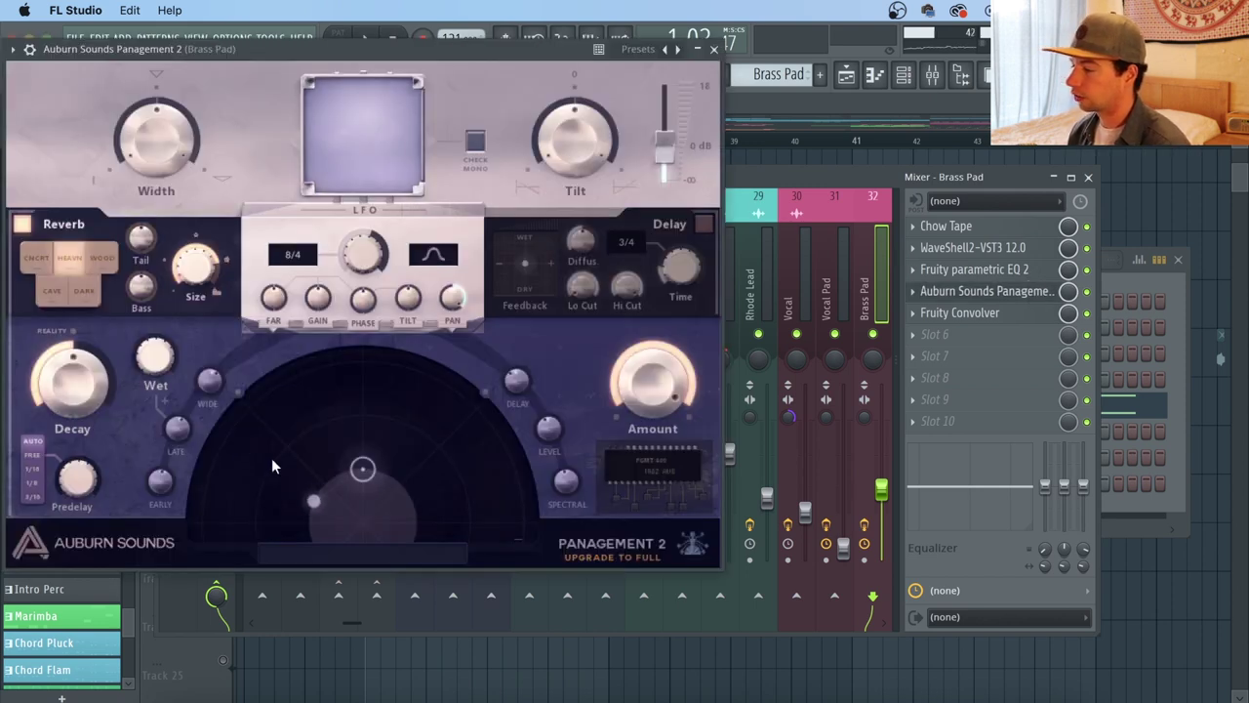
click(713, 49)
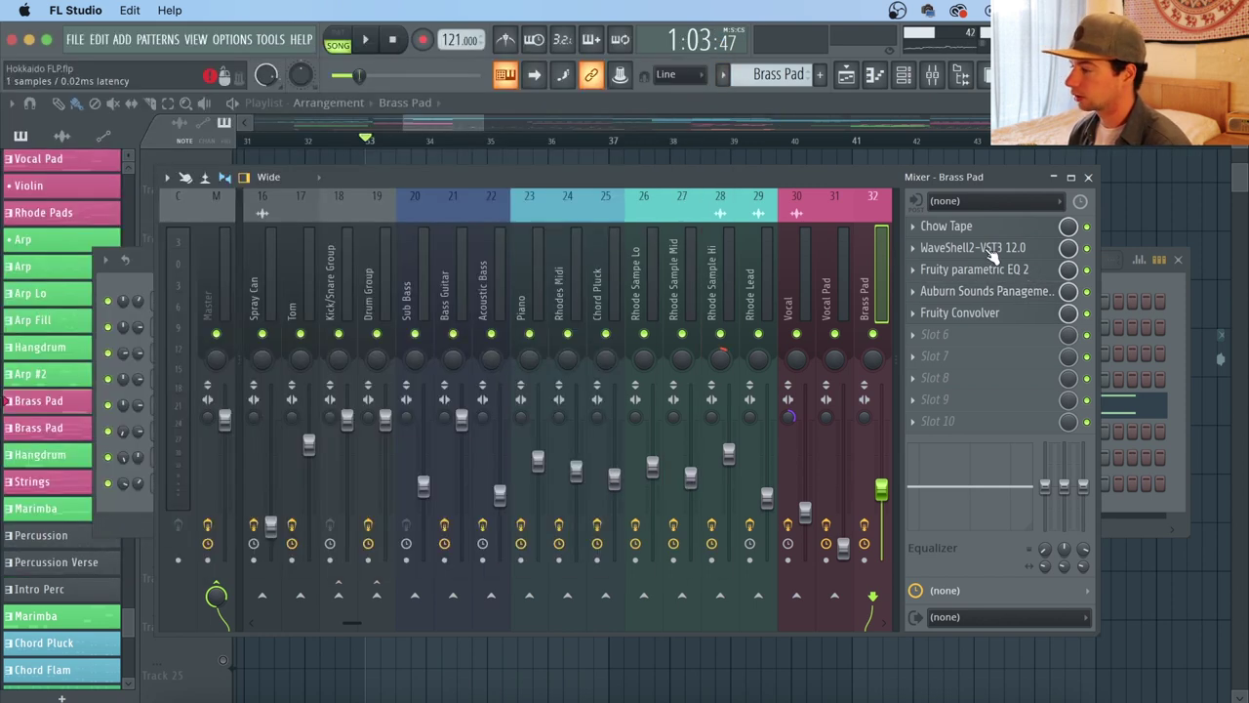
click(1000, 314)
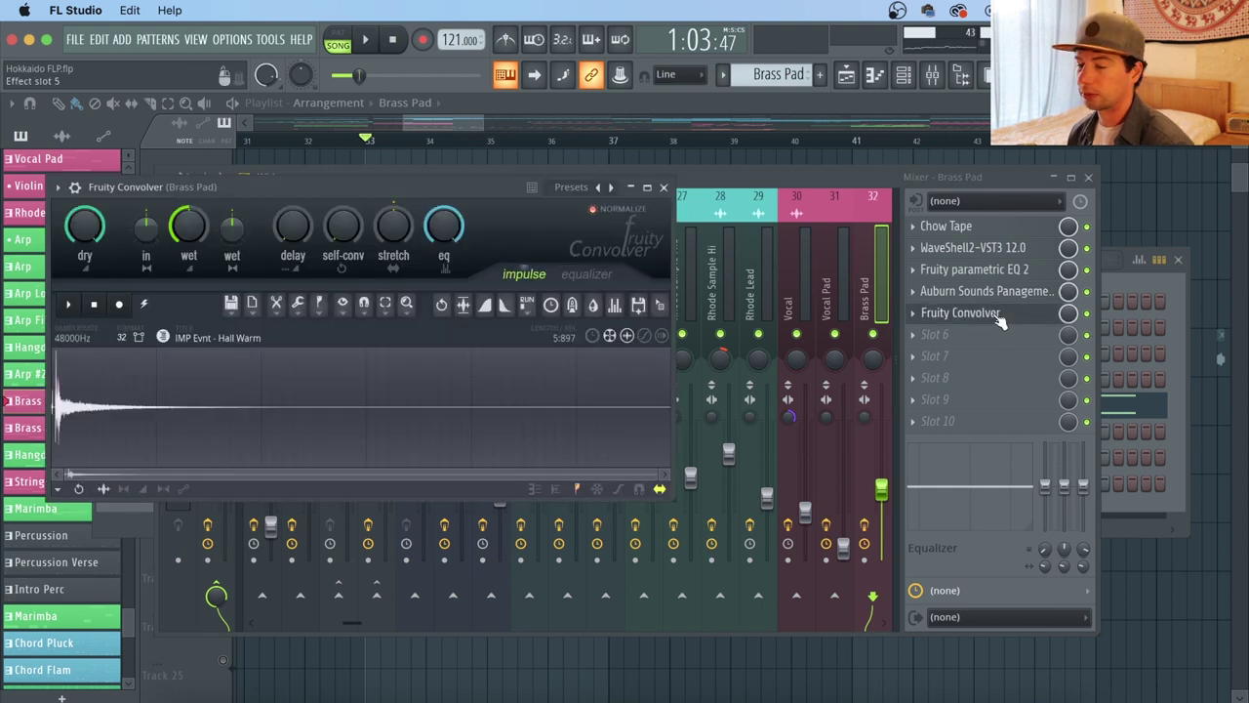
click(1000, 315)
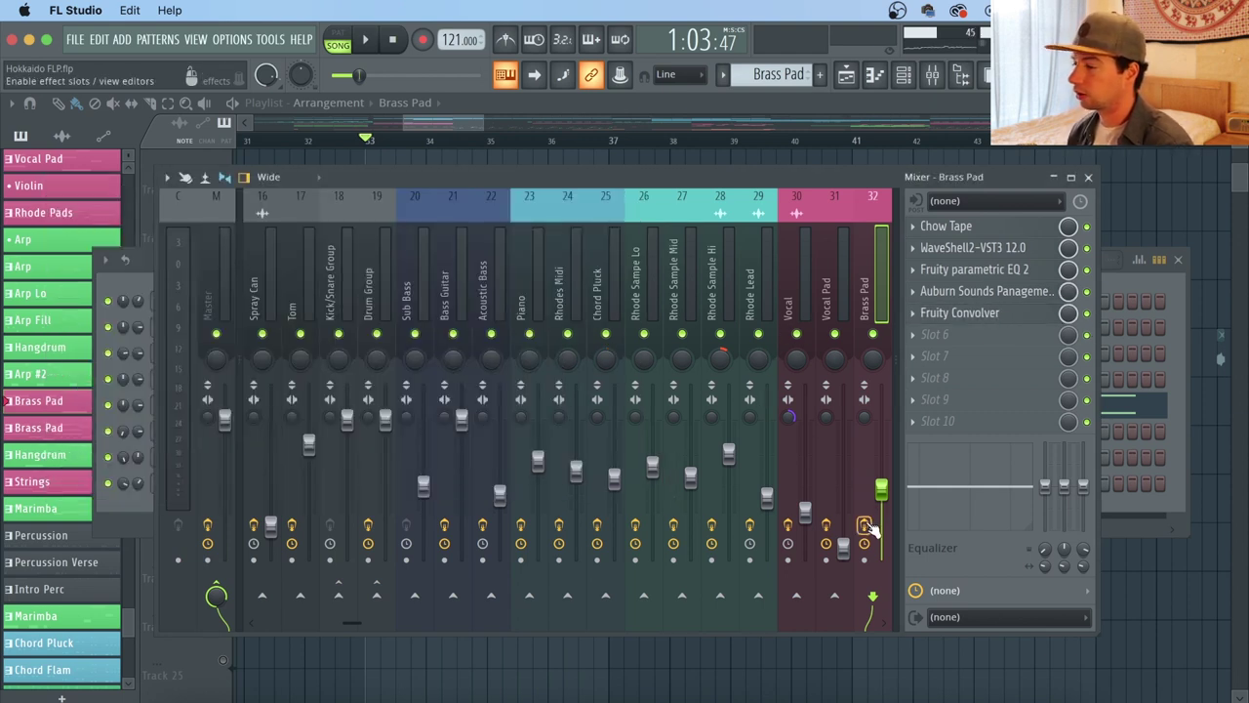
Step: Play the Brass Pad from bar 33 through its mixer effects, then stop playback and close the mixer
key(space)
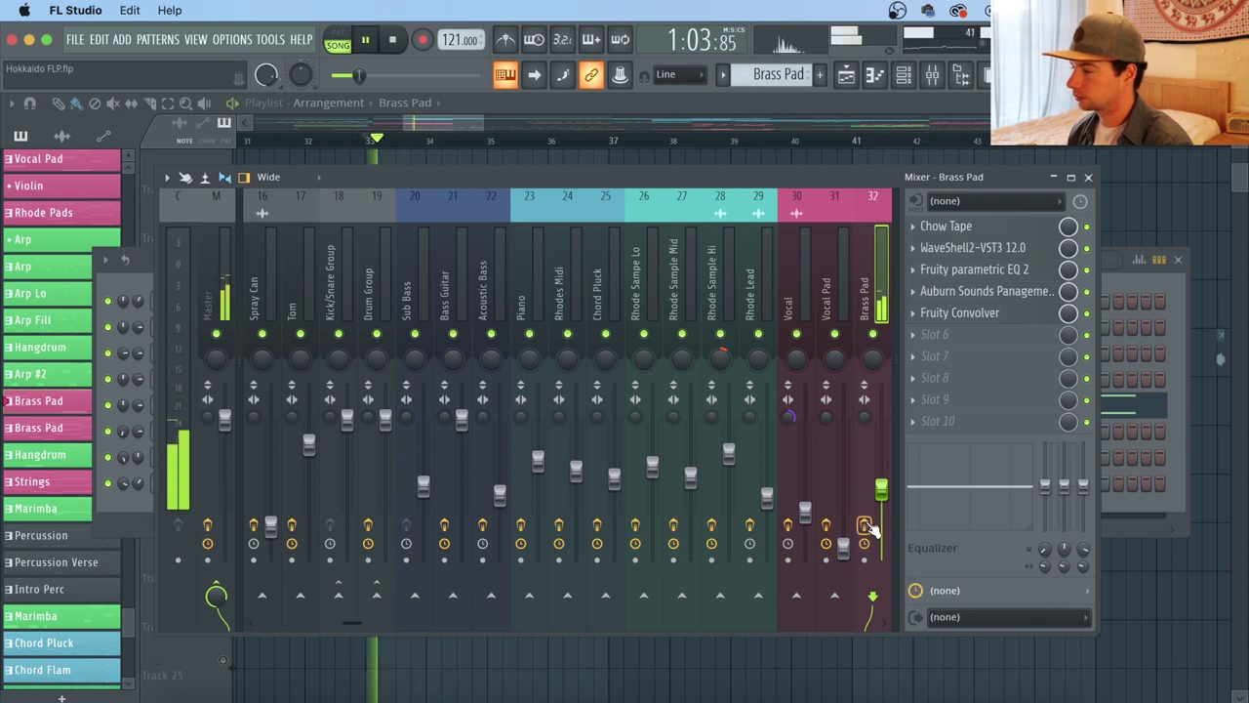
key(space)
key(F9)
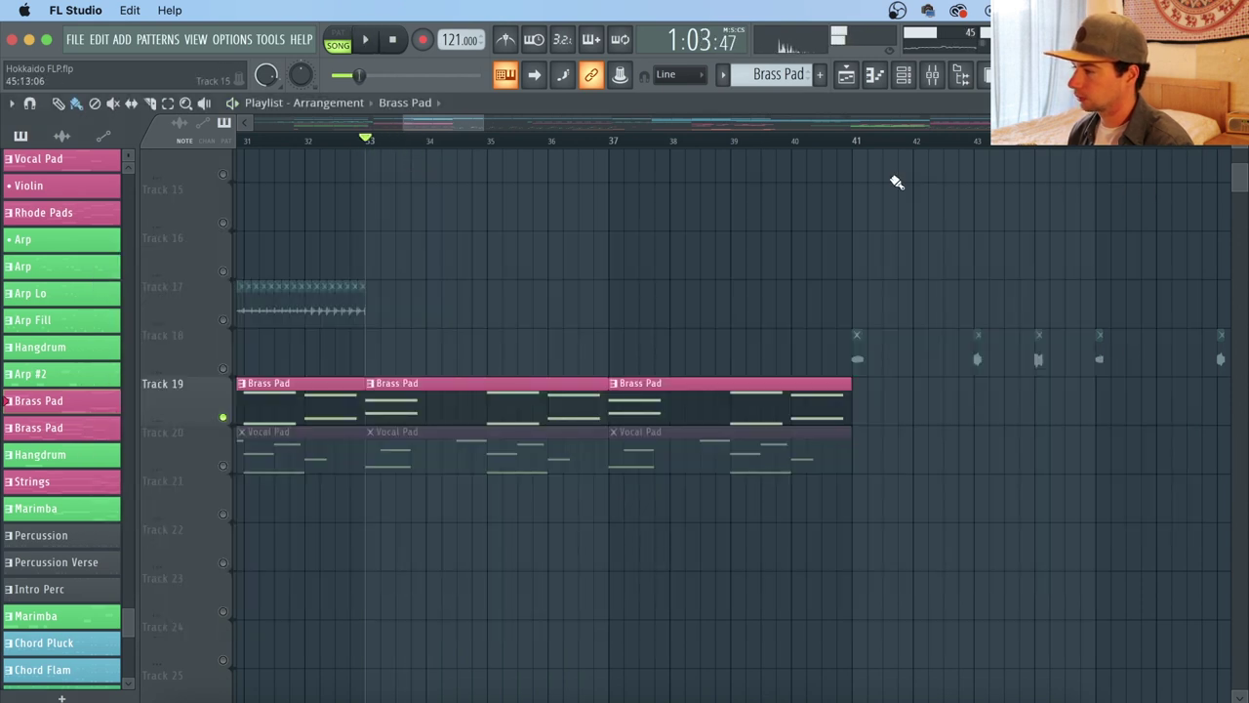
Step: View the Vocal Pad pattern's notes in the piano roll, then open the Vocal Pad channel's sampler settings
double_click(446, 447)
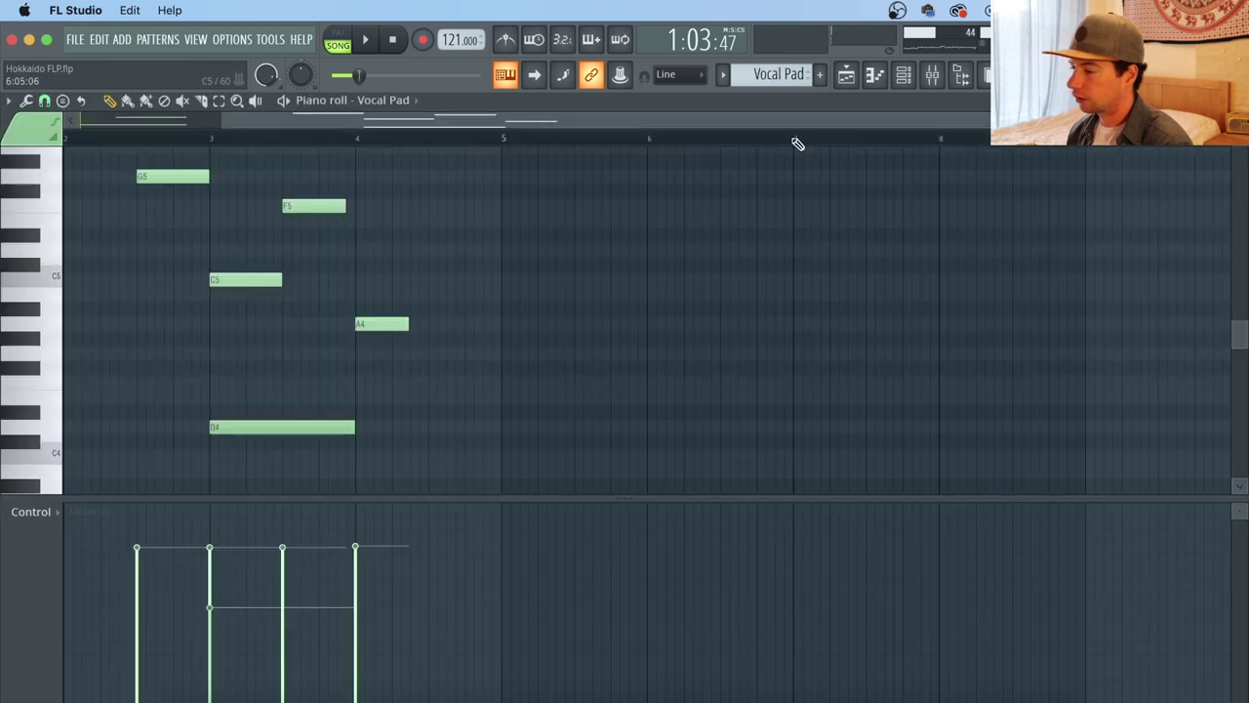
click(845, 76)
click(904, 75)
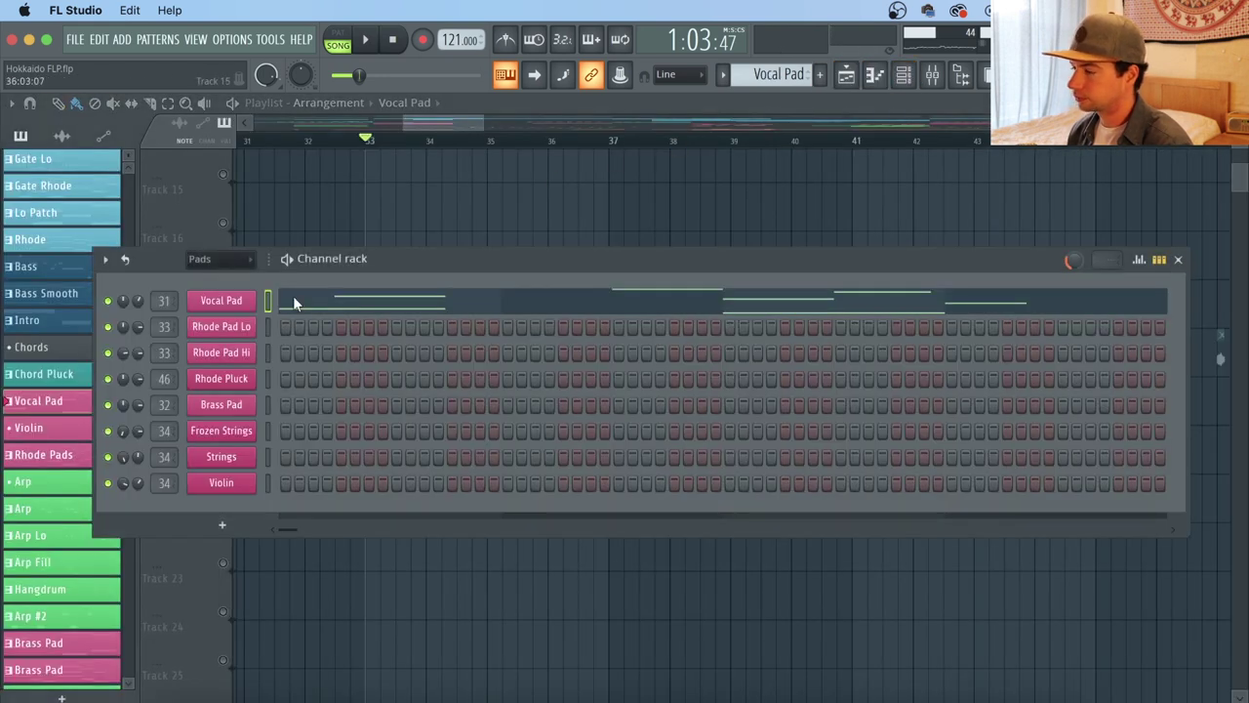
click(235, 301)
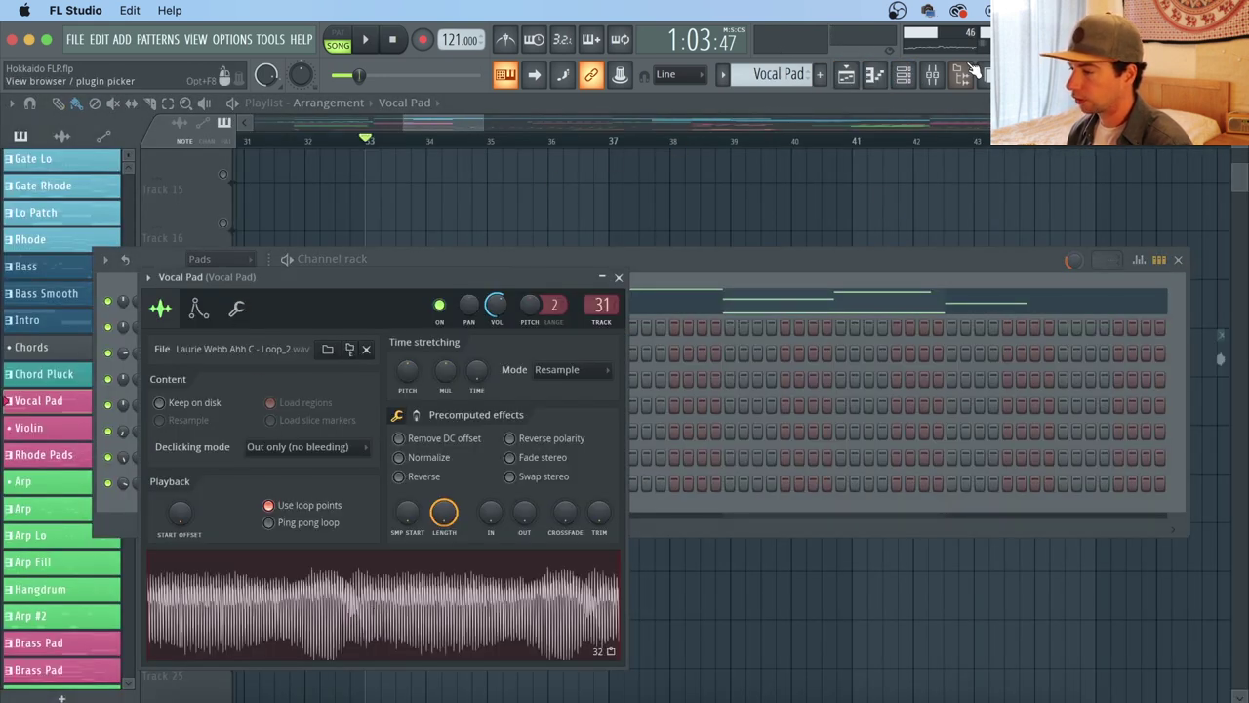
Step: Preview the Vocal Pad sample with its mixer effects bypassed, copying the track's volume value before raising its fader
click(932, 75)
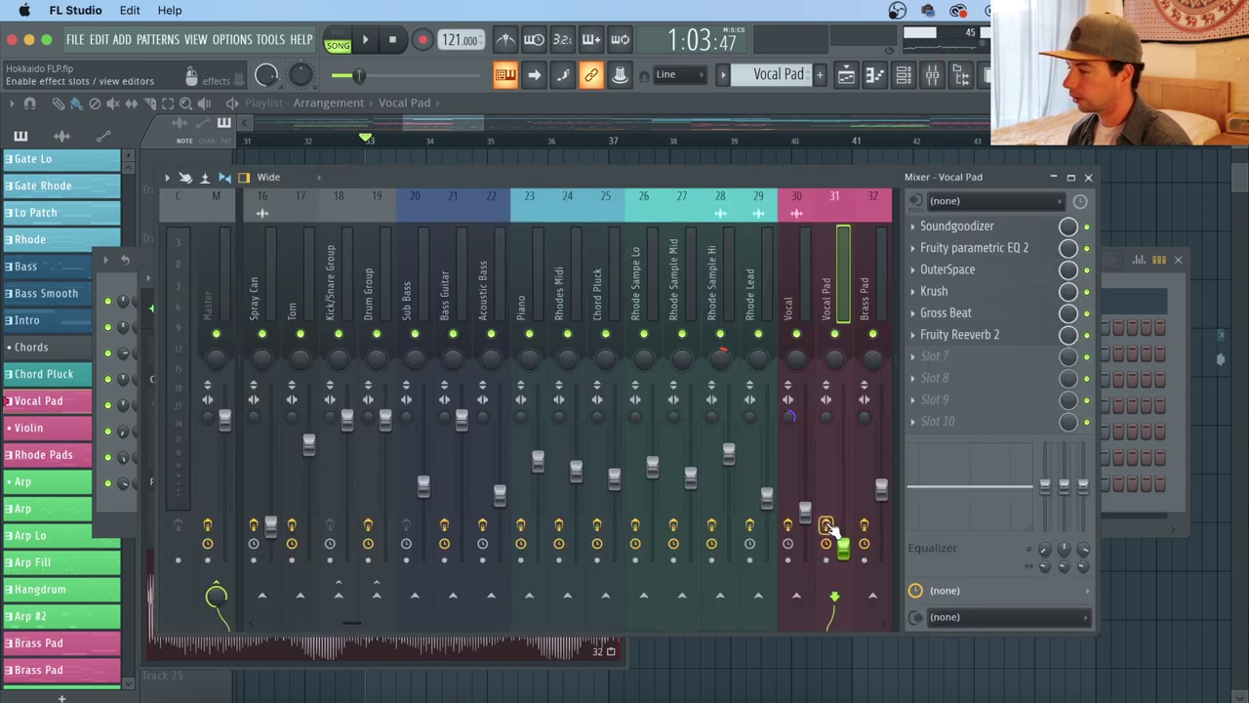
click(527, 647)
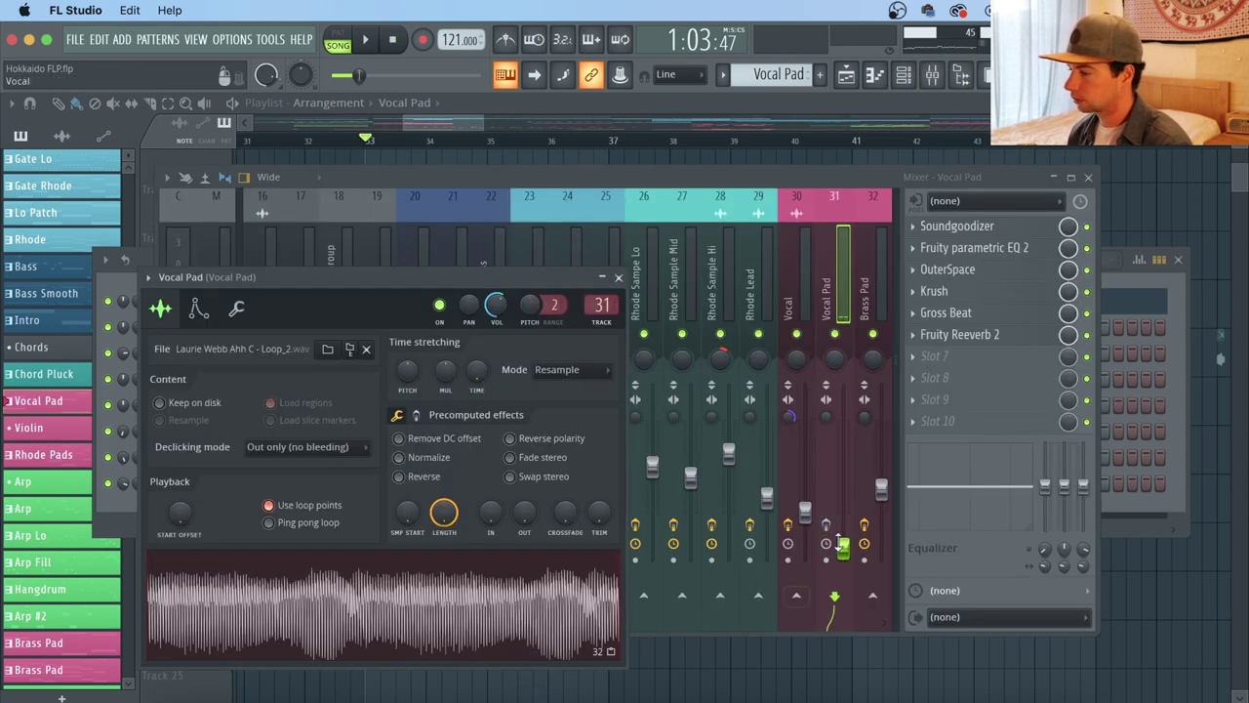
right_click(843, 547)
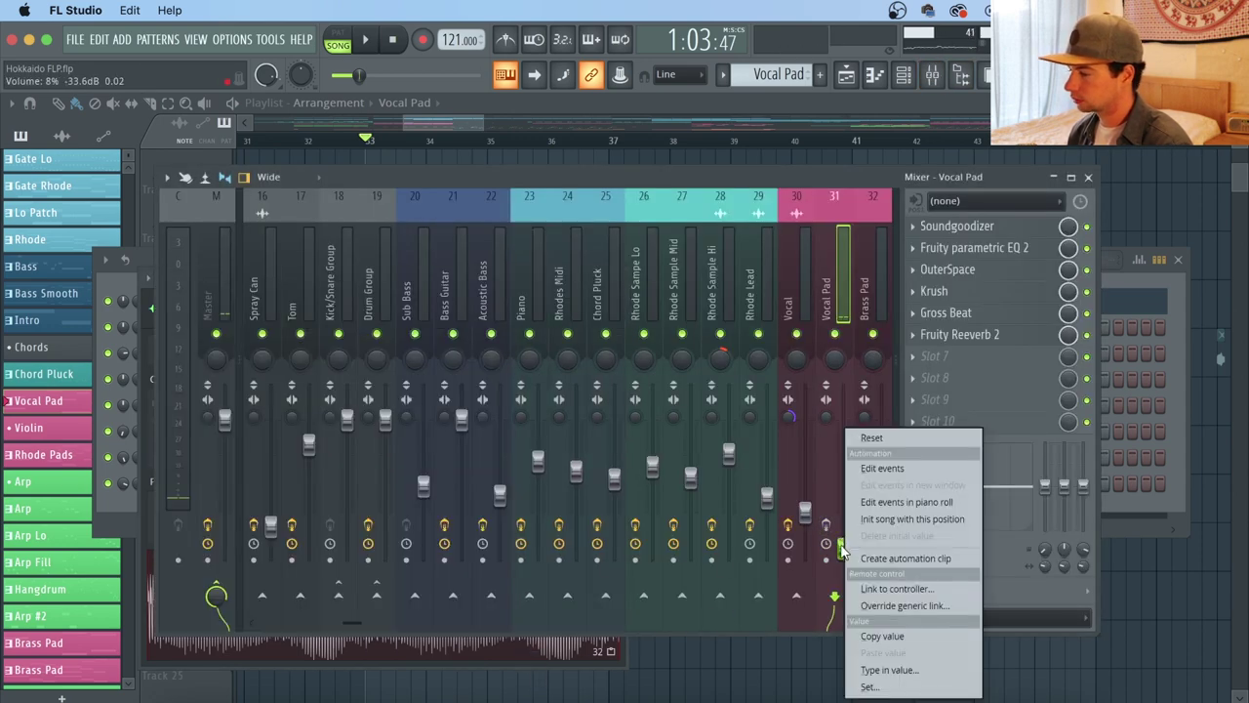
click(888, 637)
drag(845, 547, 845, 481)
click(501, 654)
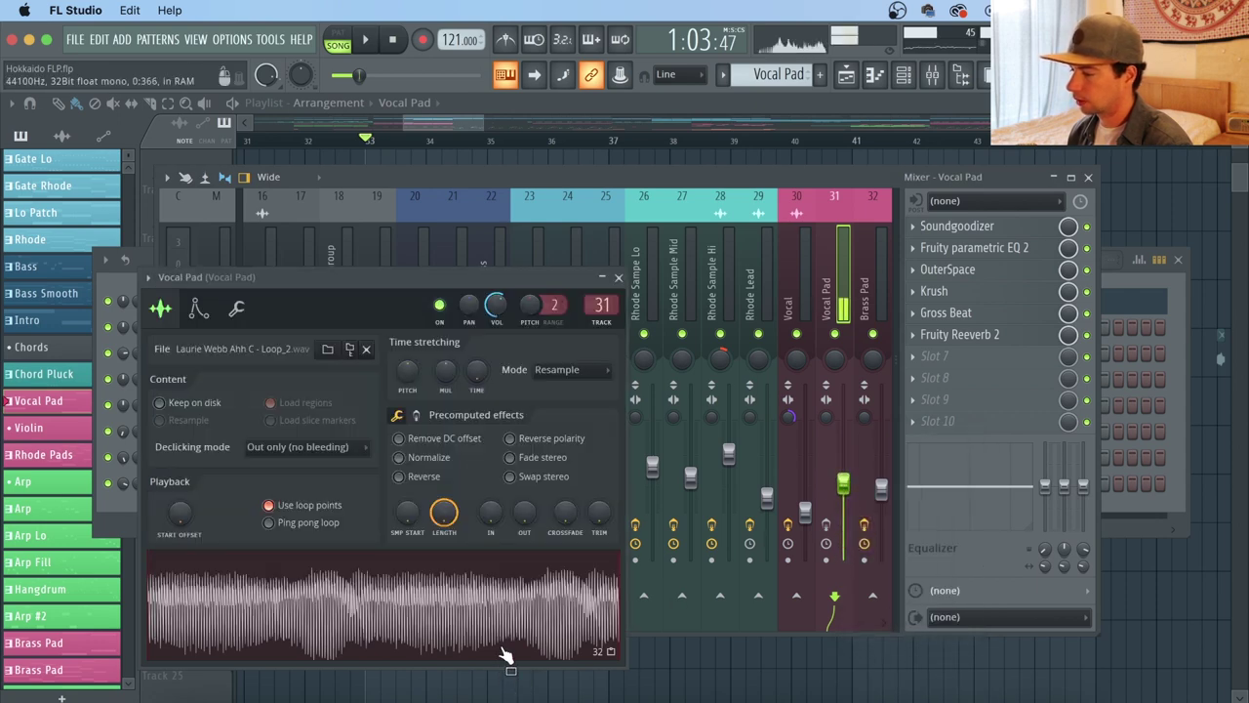
Step: Play the Vocal Pad at its raised volume, stop playback, and paste the copied 6% value back onto its mixer fader
key(F6)
key(space)
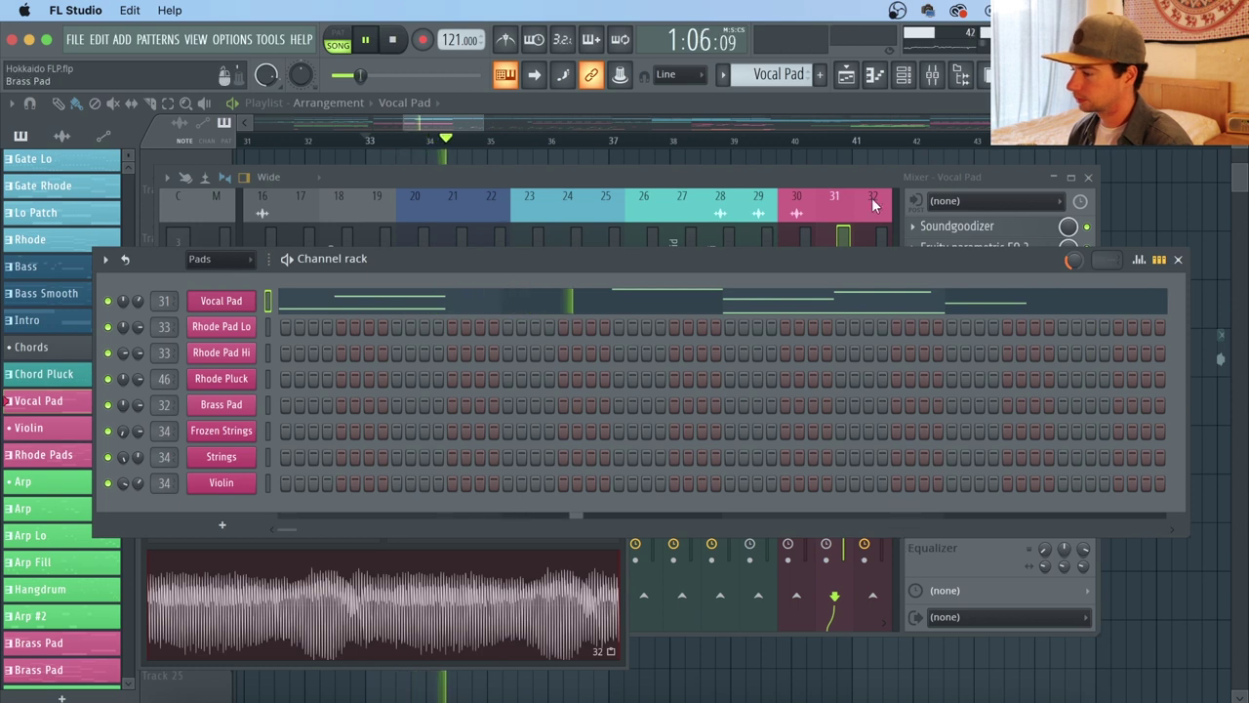
click(861, 172)
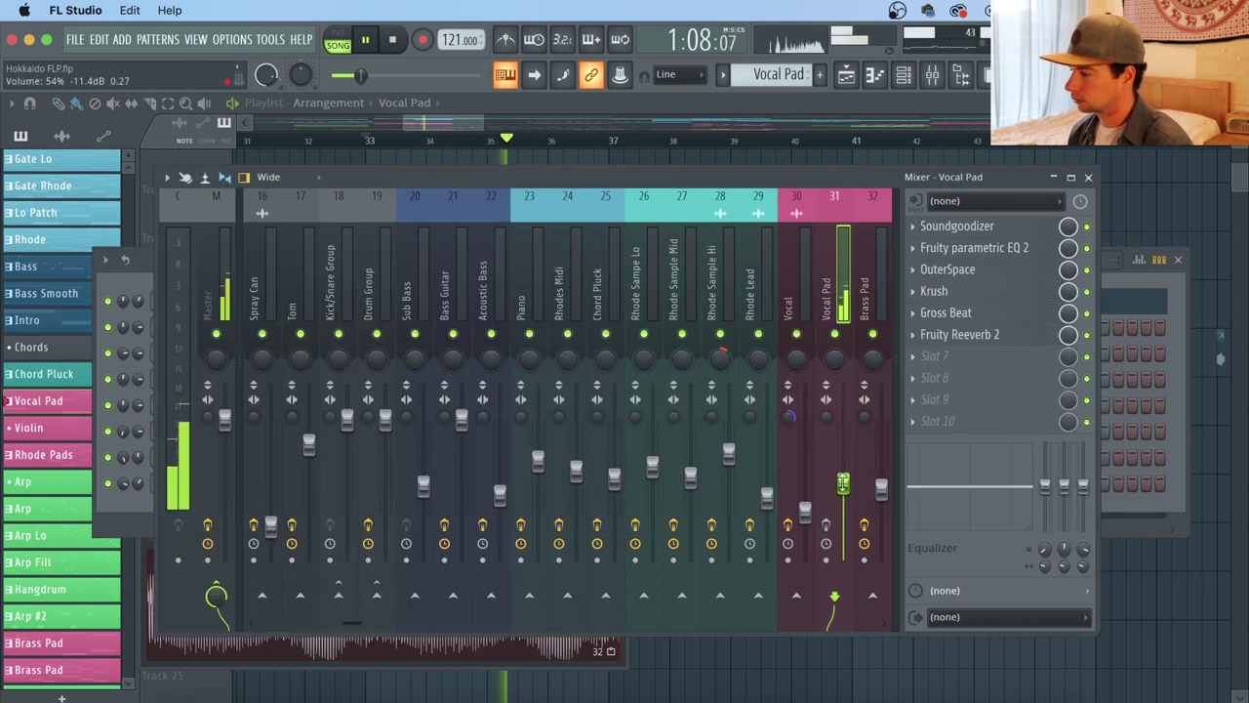
key(space)
right_click(843, 482)
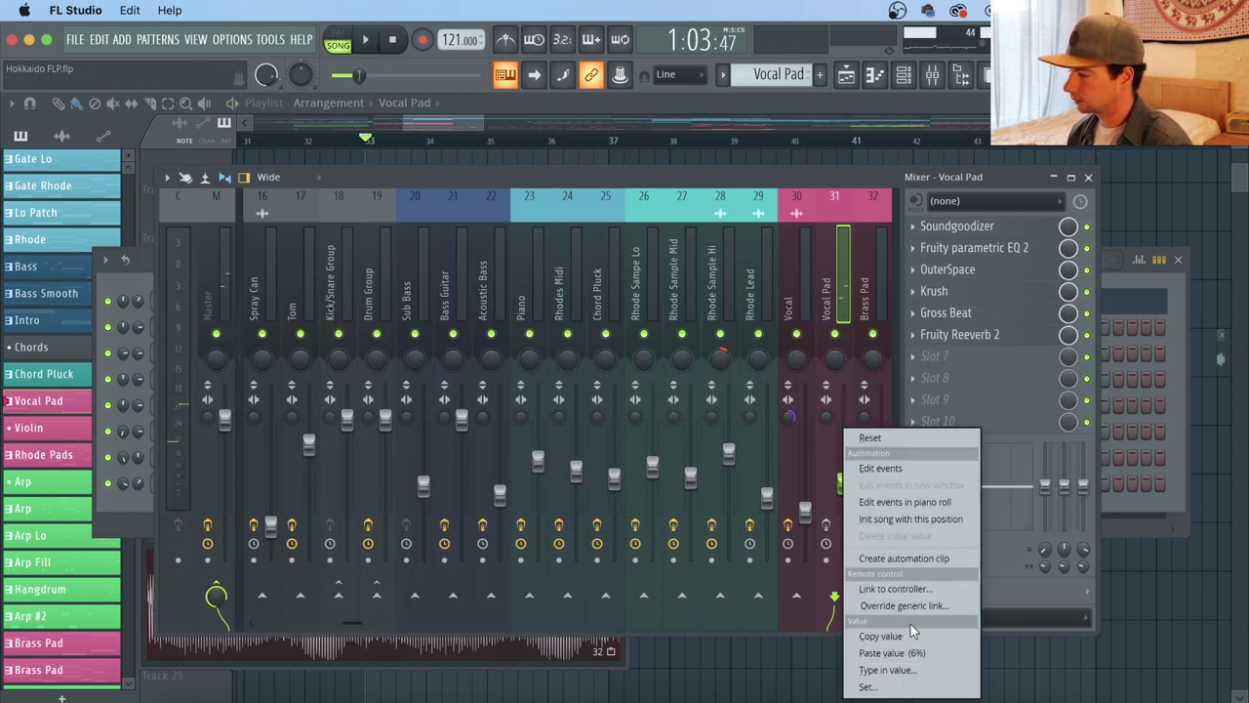
click(911, 653)
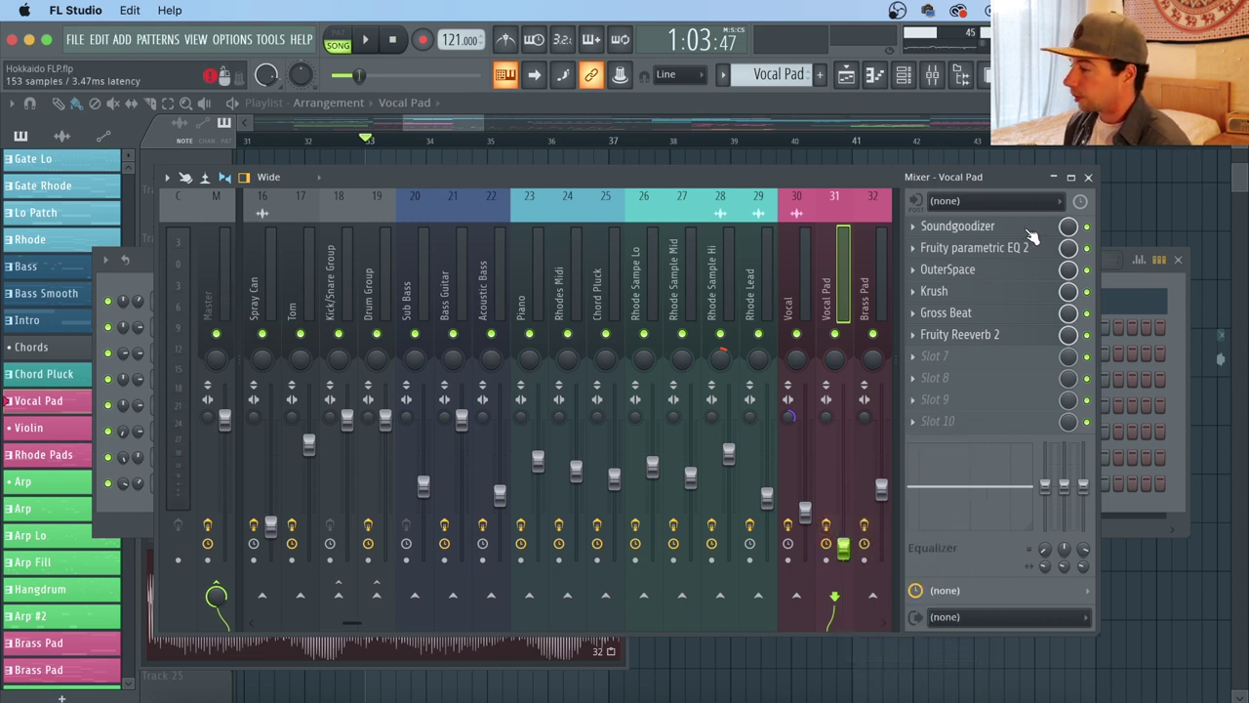
Step: Review the Soundgoodizer, Fruity parametric EQ 2, OuterSpace and Gross Beat settings on the Vocal Pad mixer track
click(1030, 232)
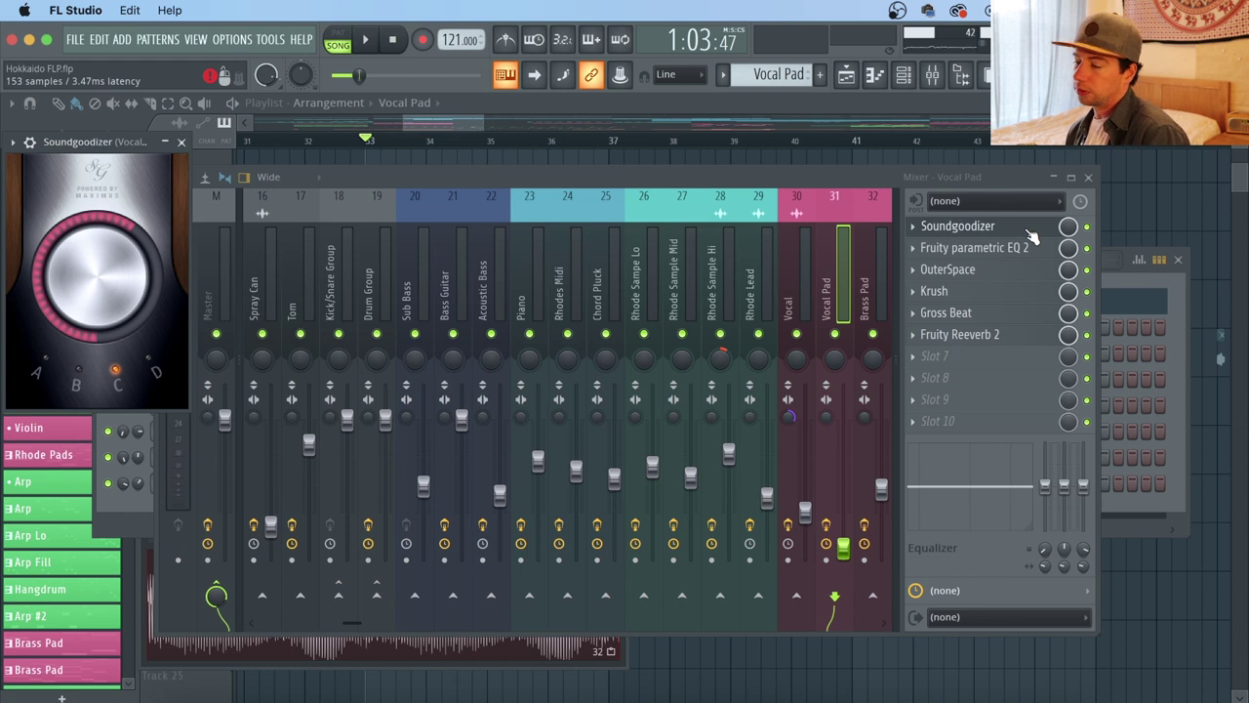
click(1025, 250)
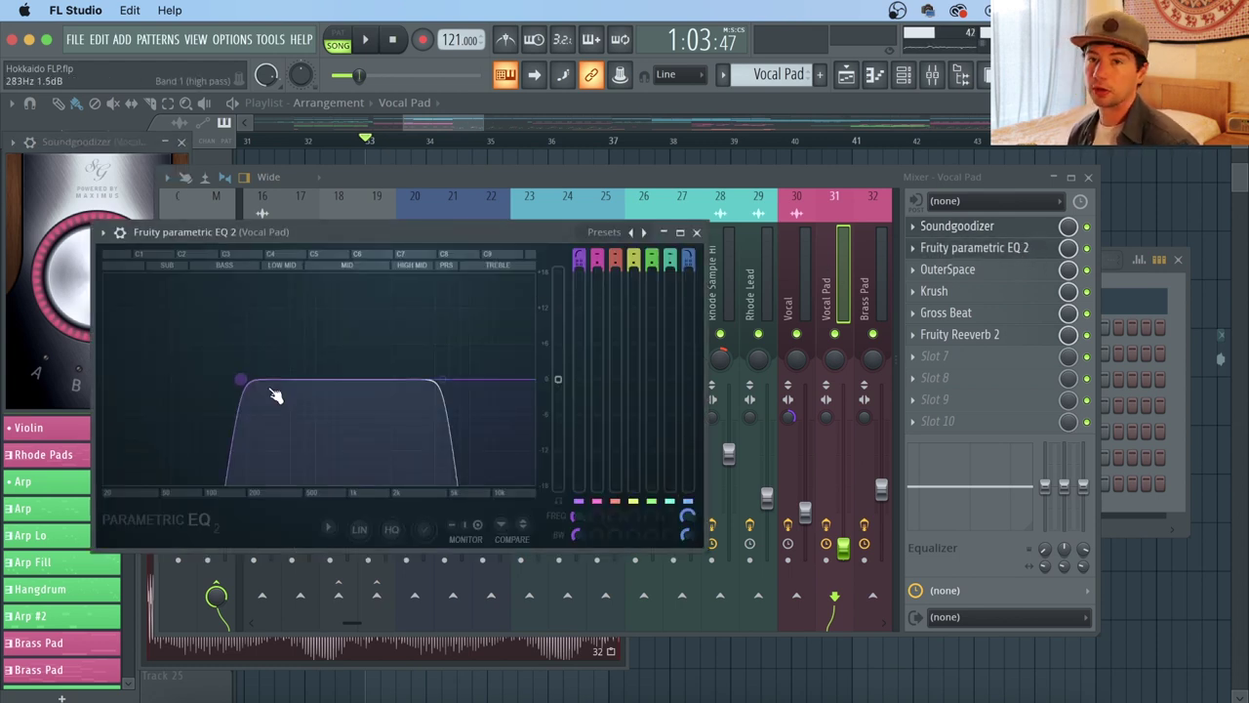
click(695, 232)
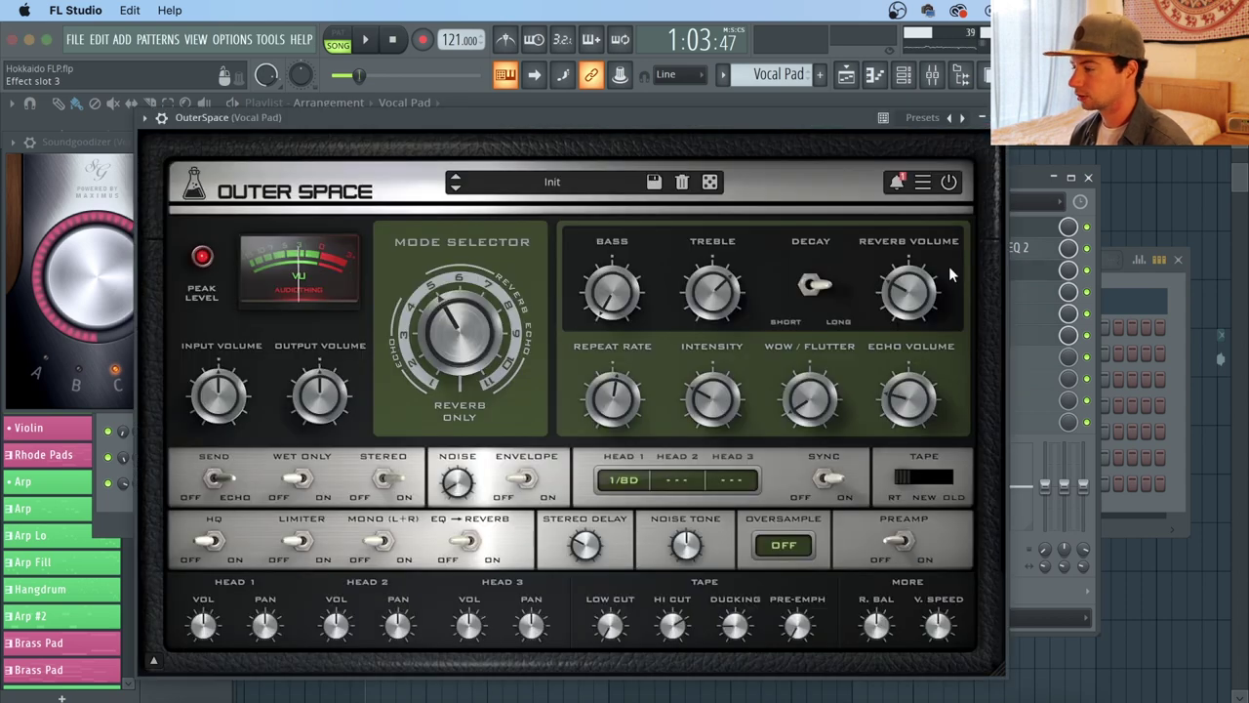
click(982, 117)
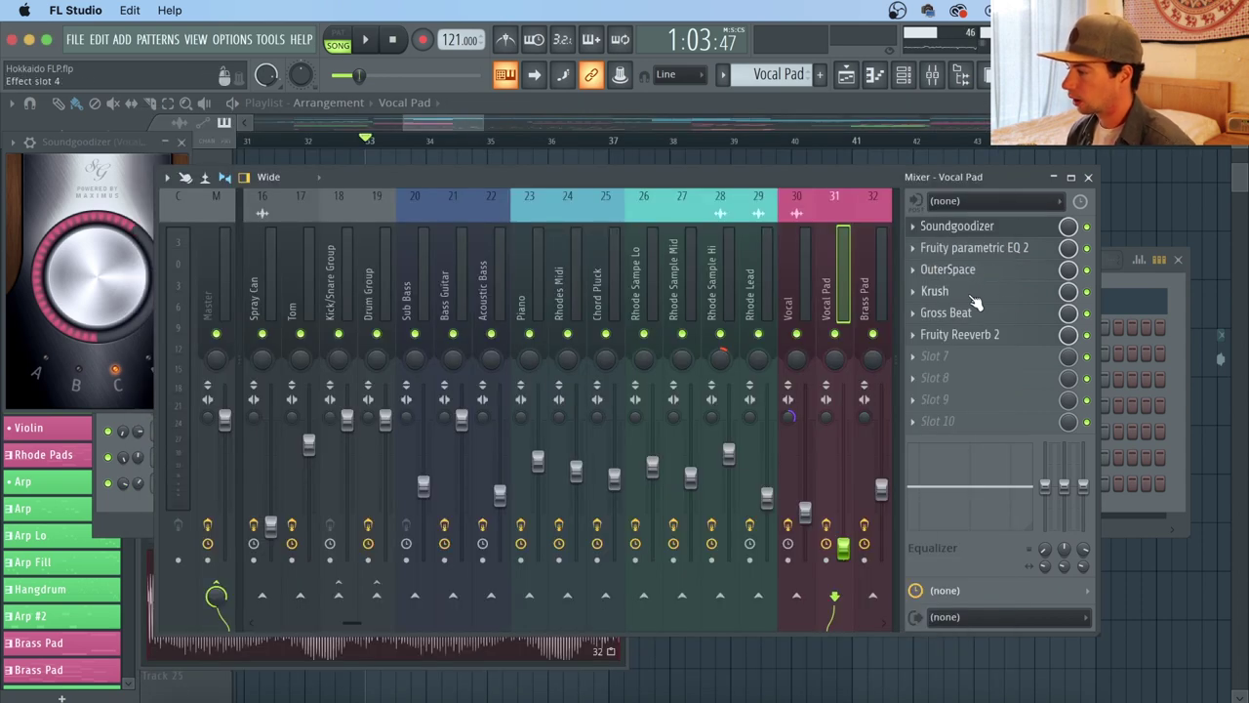
click(996, 314)
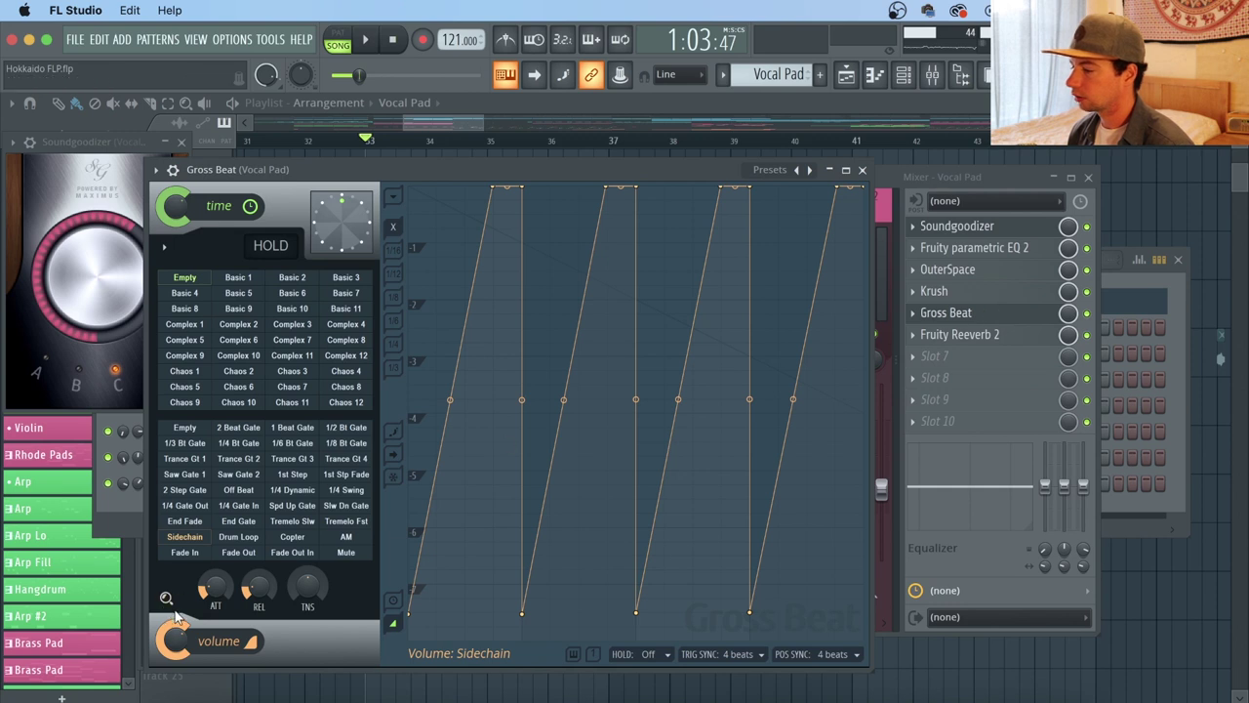
click(863, 171)
Step: Play the Vocal Pad through its mixer effects, then stop playback and close the channel rack
key(space)
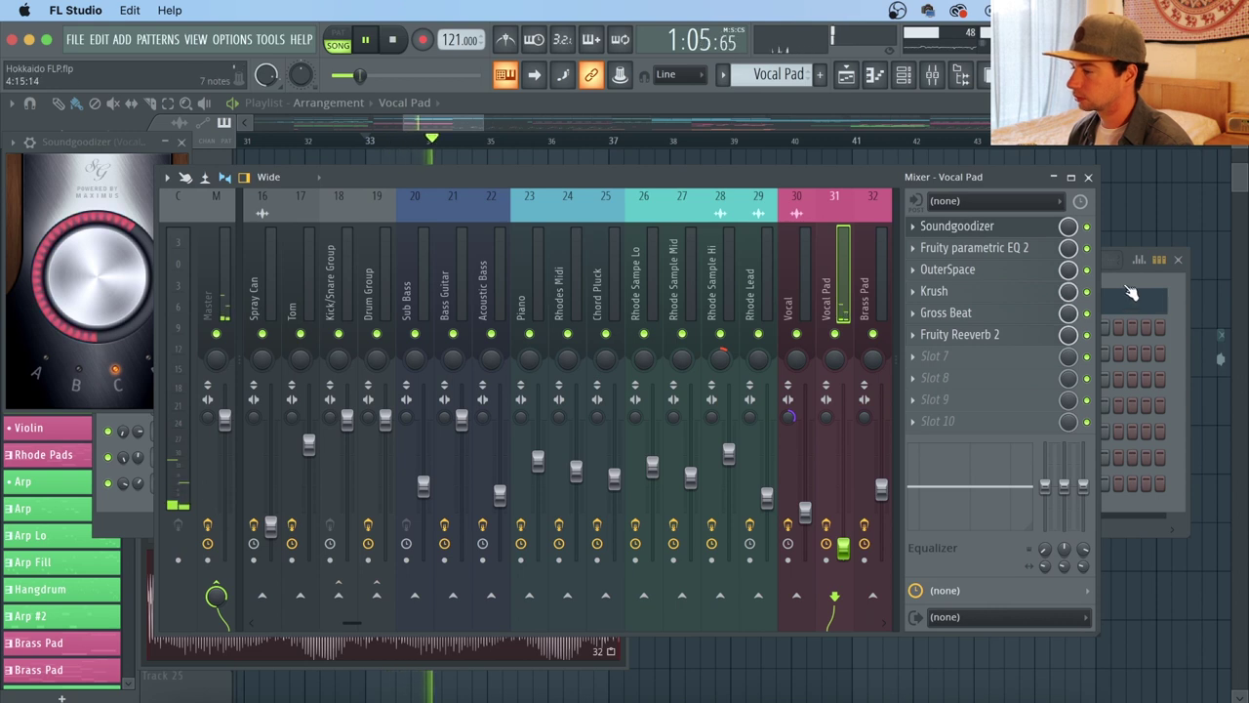
click(1123, 280)
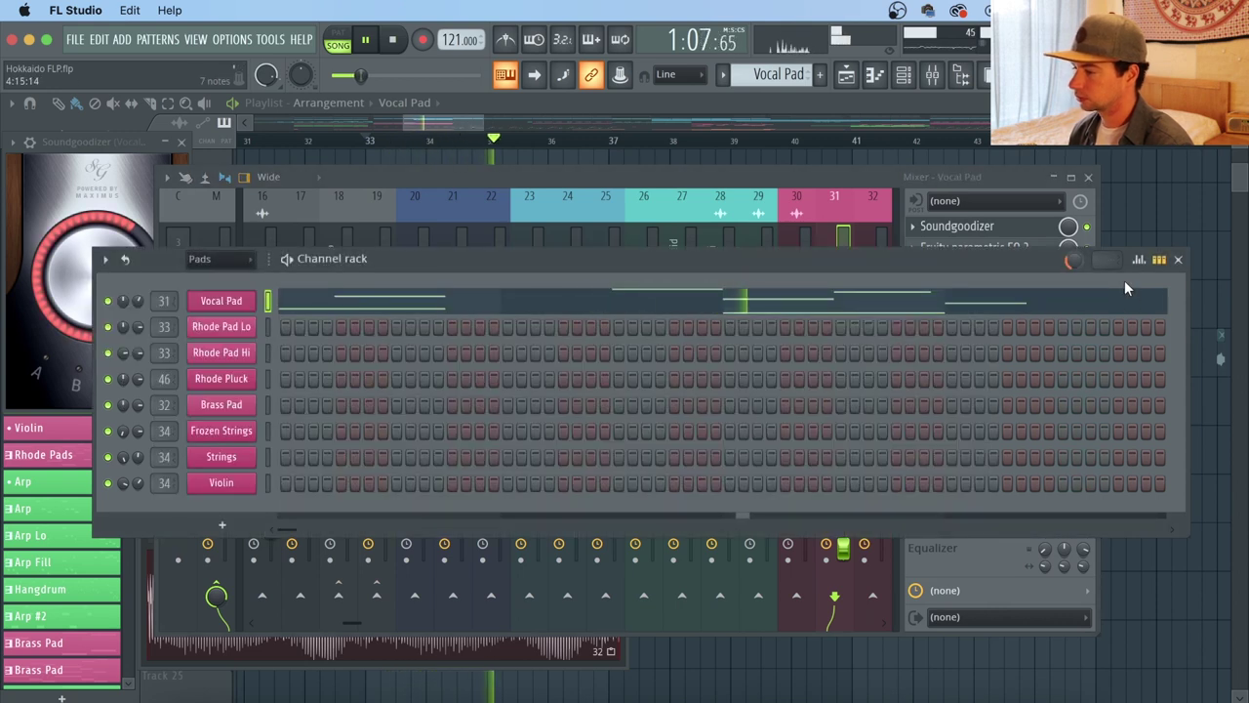
key(space)
click(1179, 261)
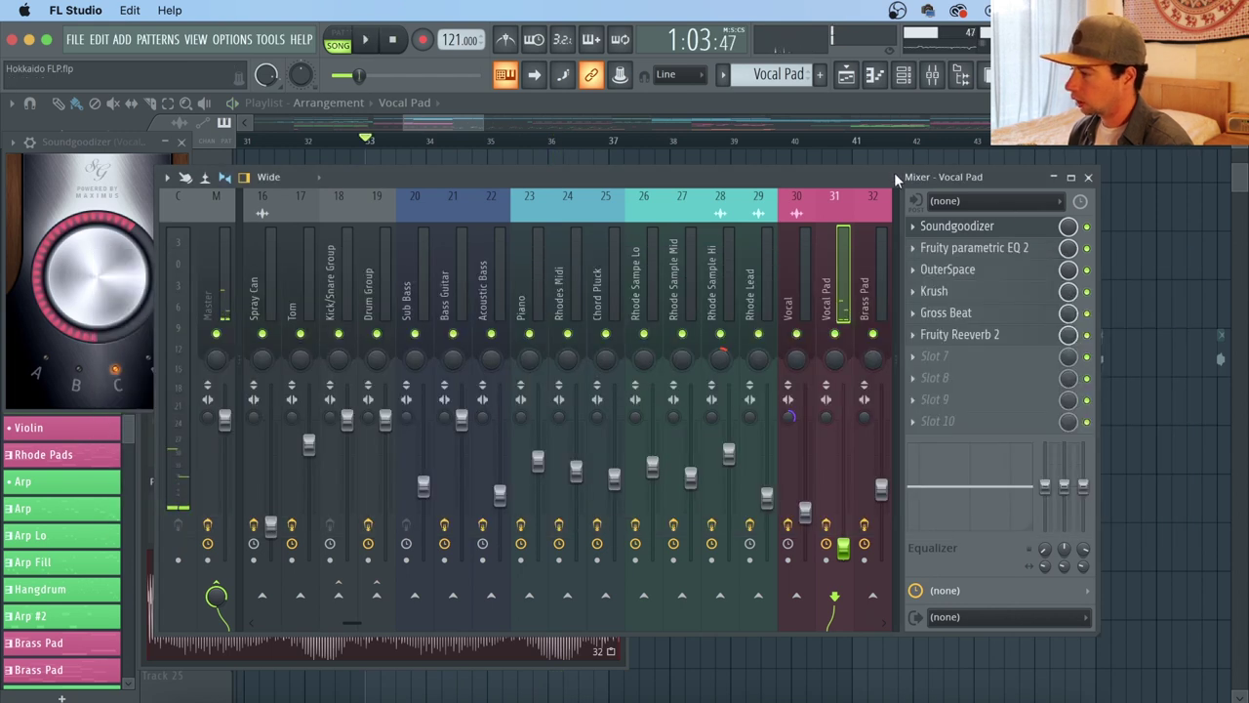
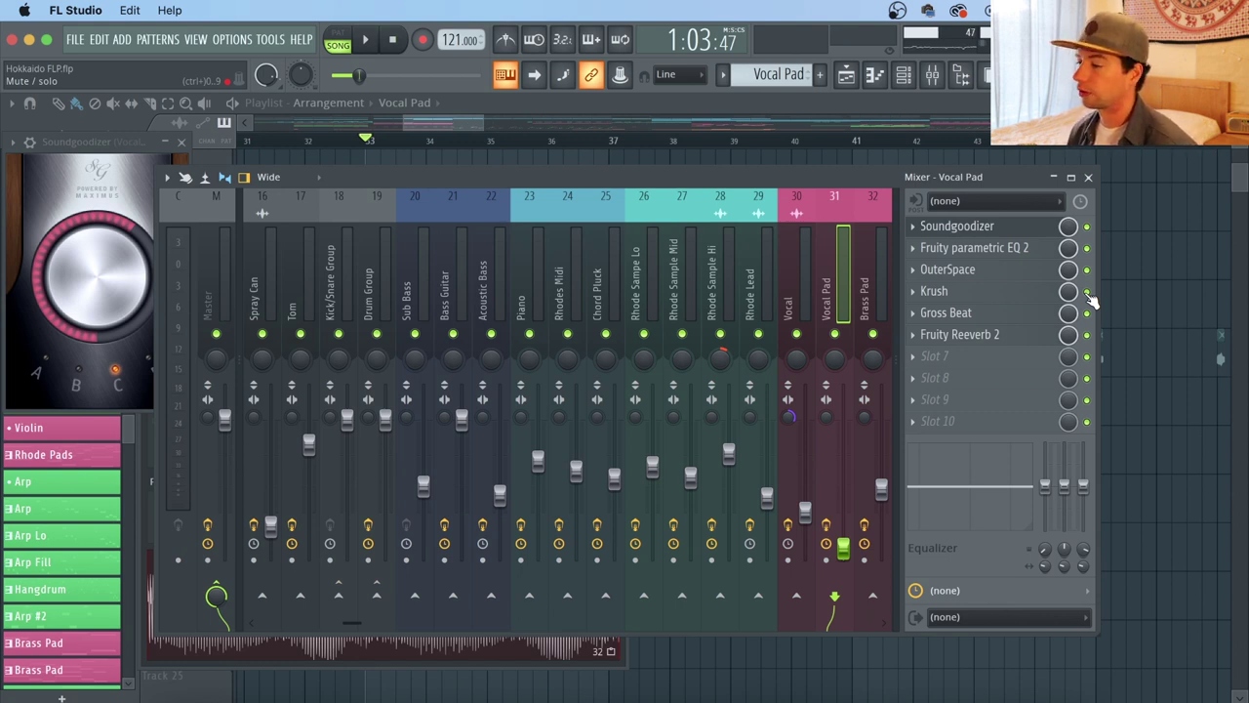
Step: Solo the Frozen Strings channel of the Strings pattern and view its Spitfire Audio Cello instrument
right_click(1173, 308)
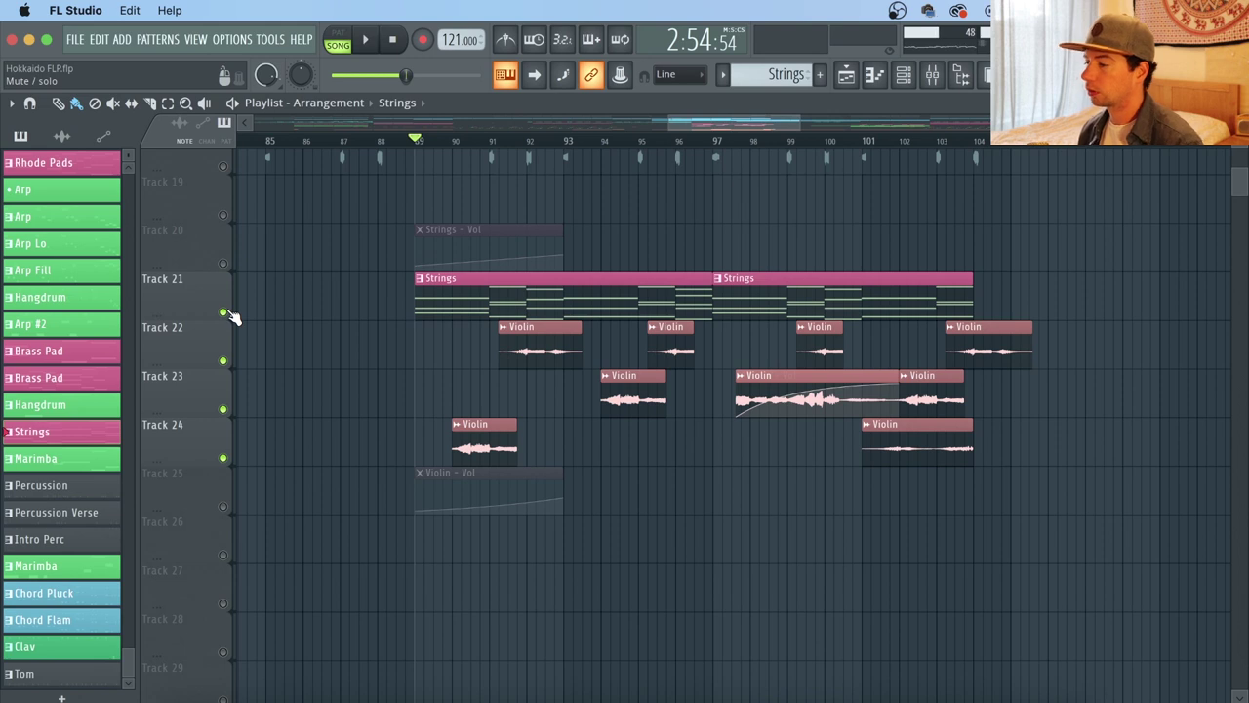
click(904, 75)
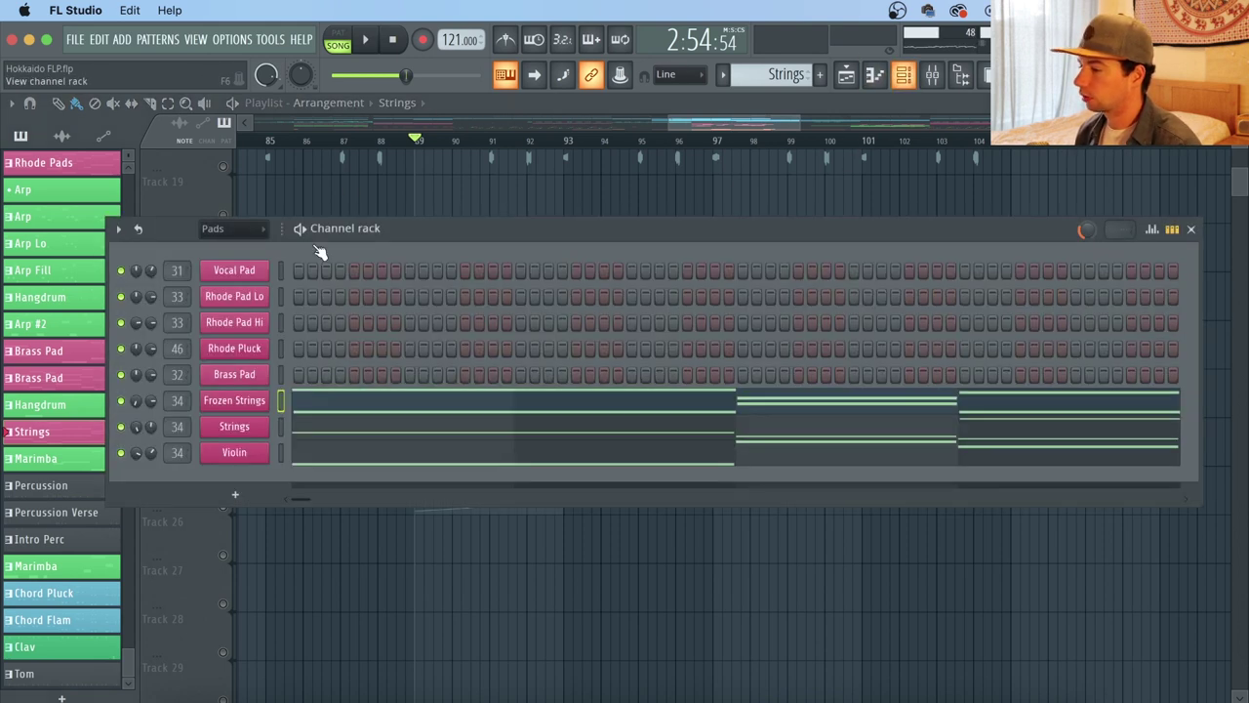
right_click(122, 401)
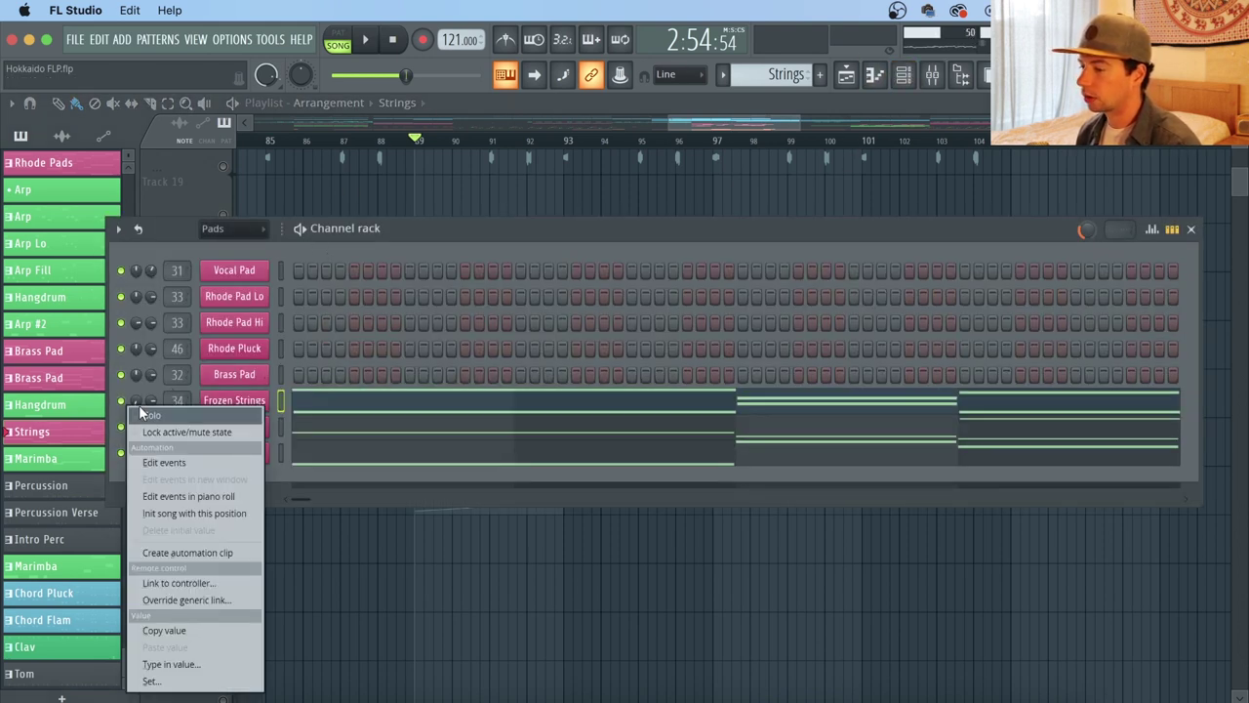
click(143, 415)
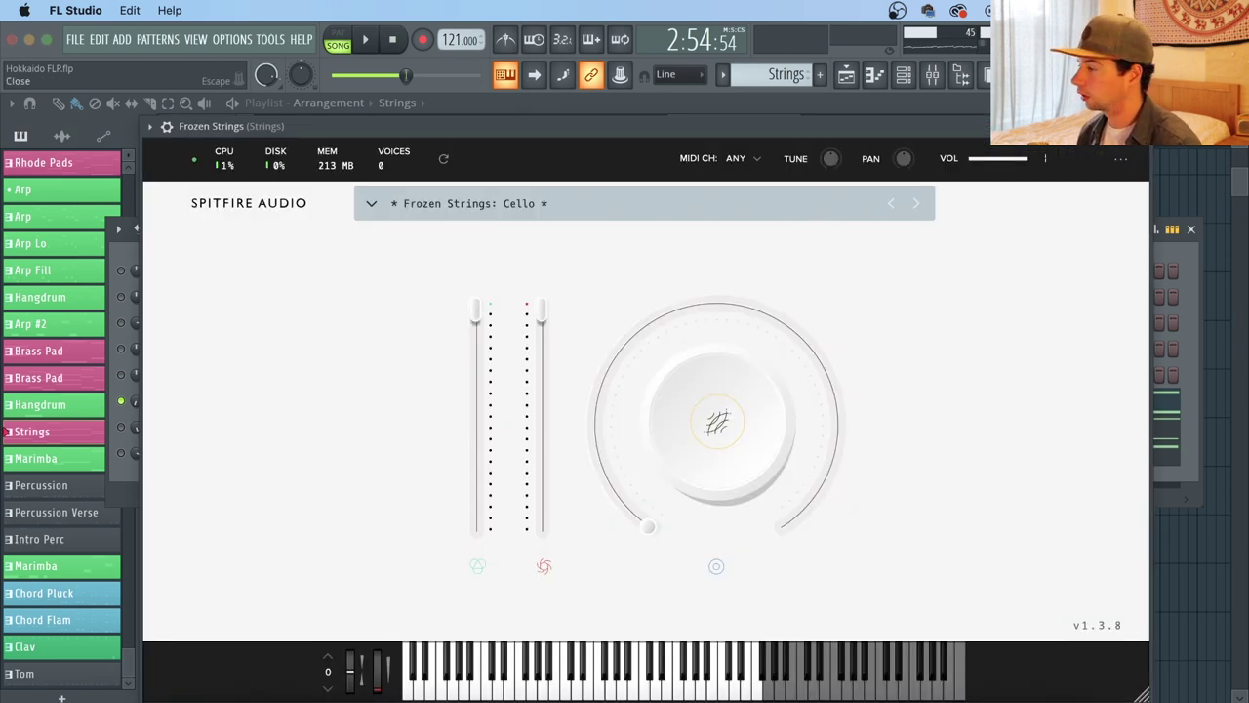
click(1139, 126)
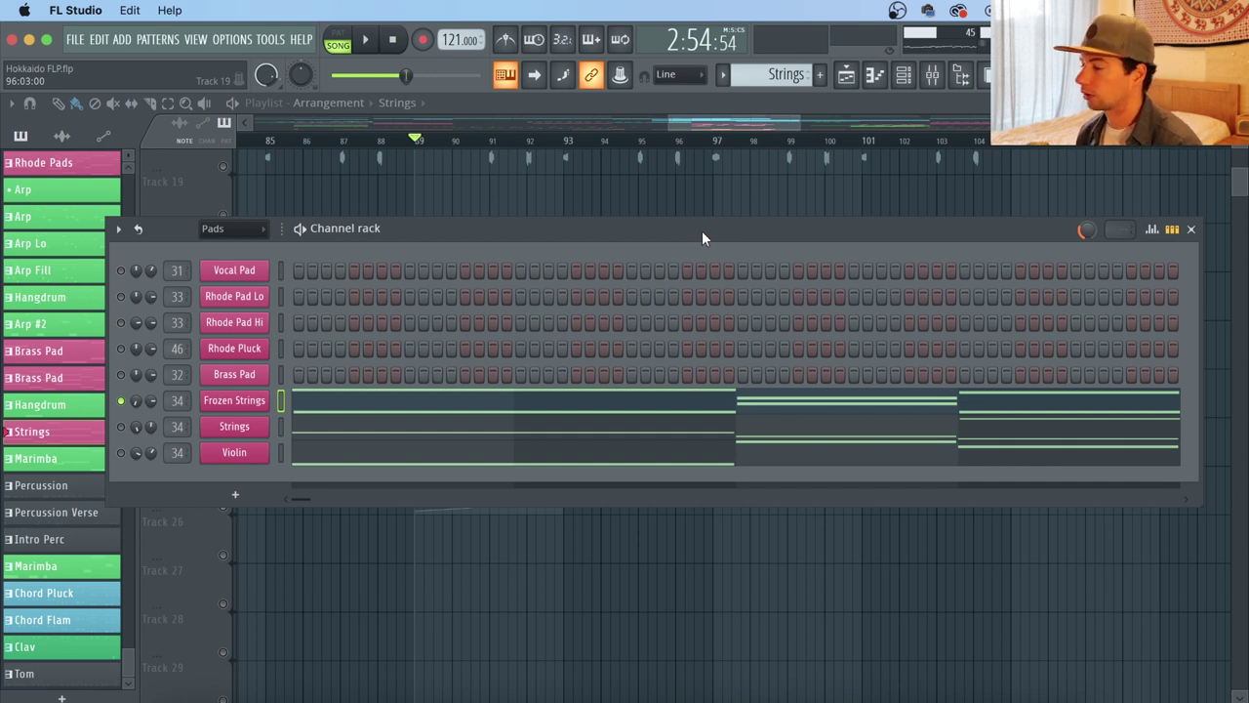
Step: Switch playback to pattern mode and play the soloed Frozen Strings, then stop
click(346, 40)
key(space)
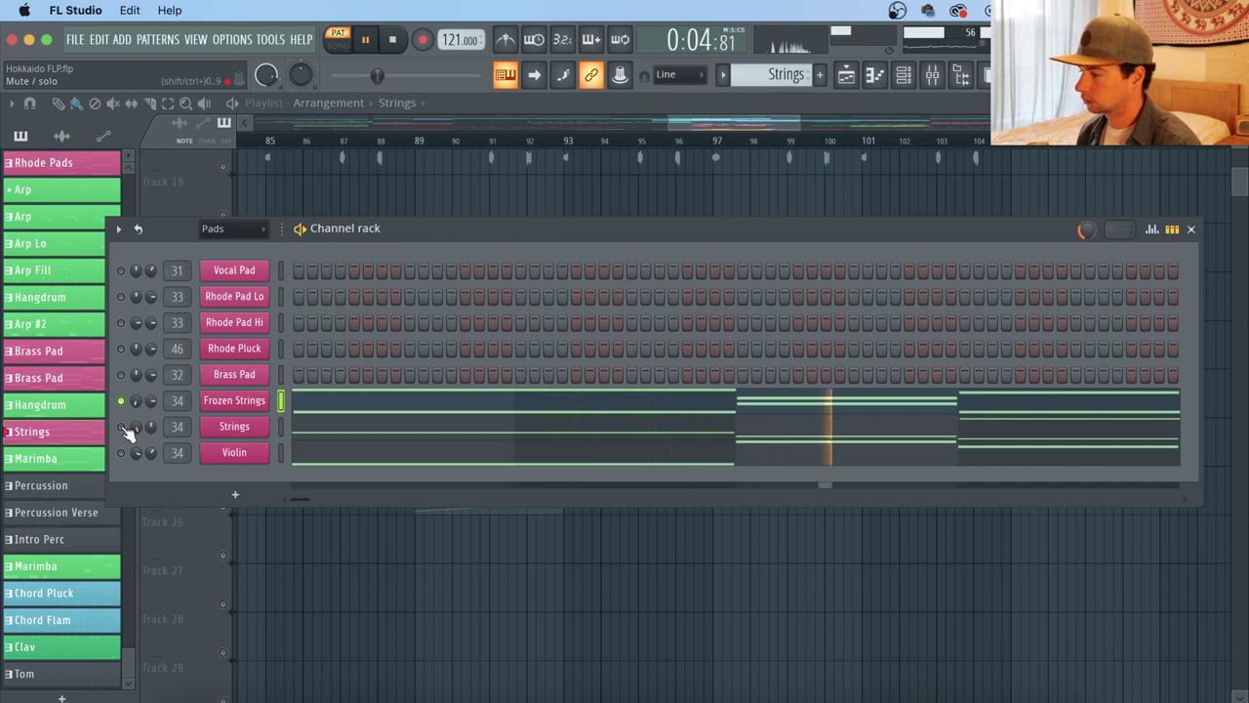
key(space)
Step: View the Strings channel's DirectWave instrument, then play the Strings channel on its own and stop
click(239, 430)
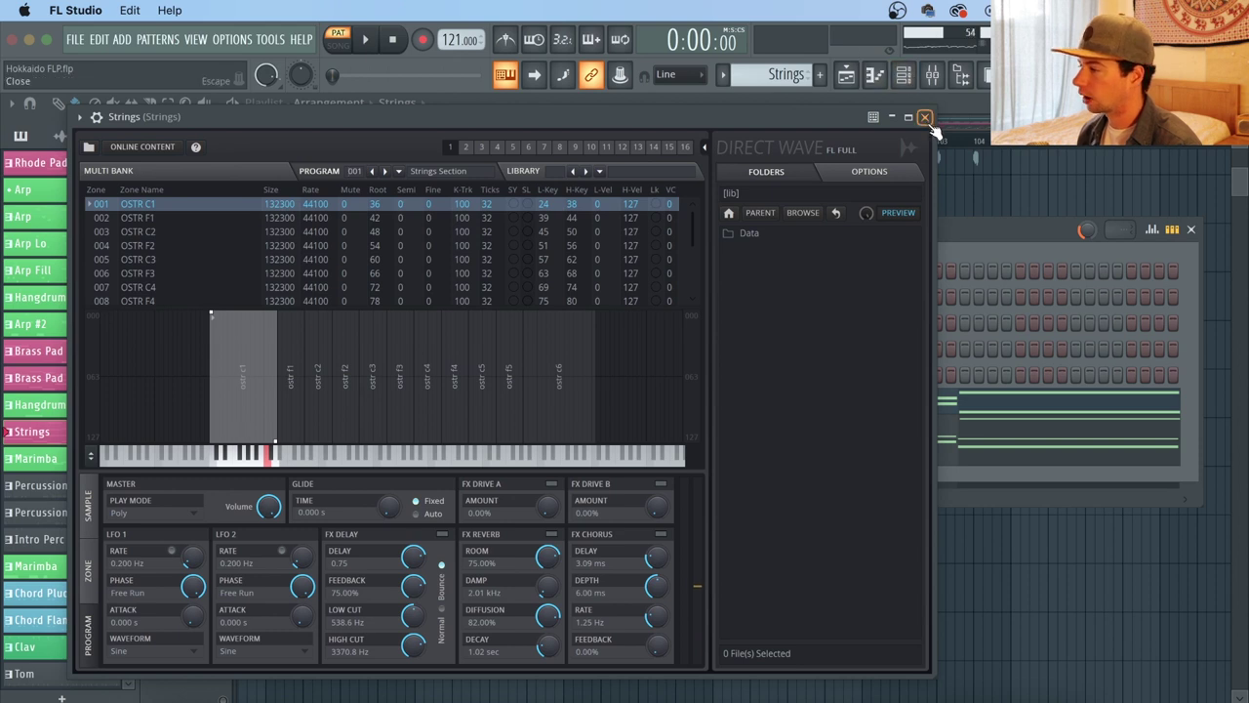
click(924, 116)
key(space)
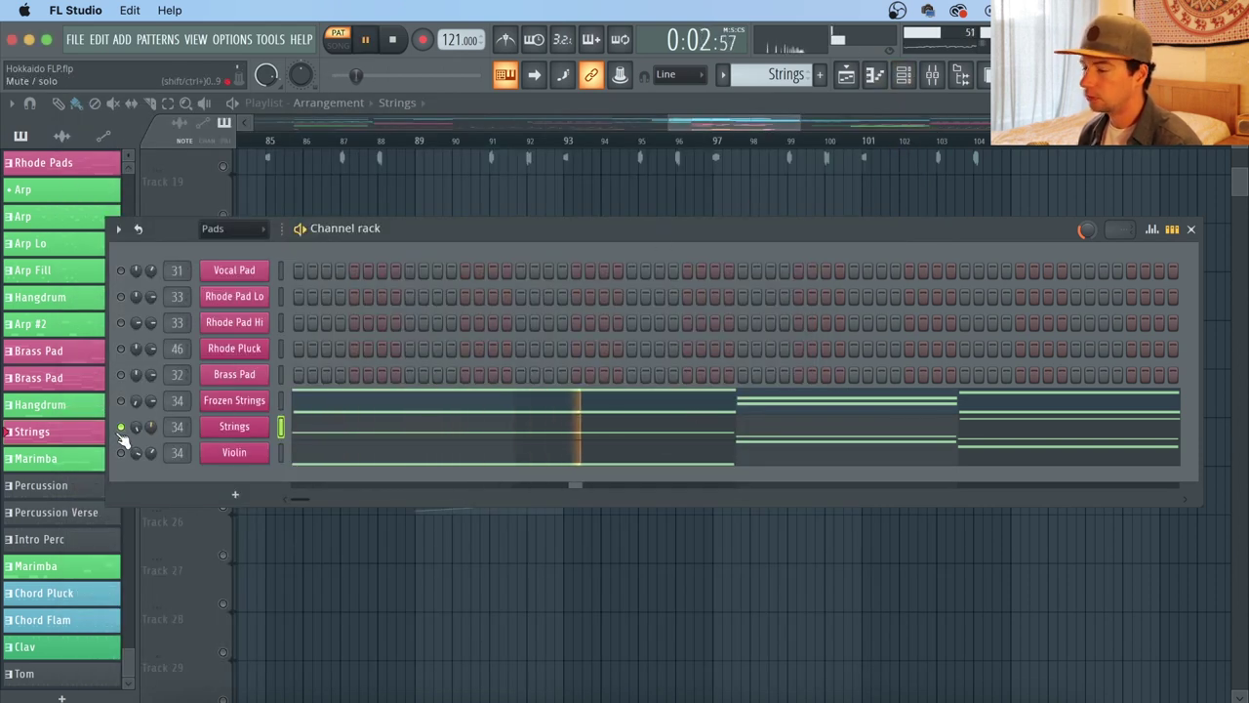
key(space)
Step: Enable the Violin channel and play it without the two strings channels, then stop
click(121, 452)
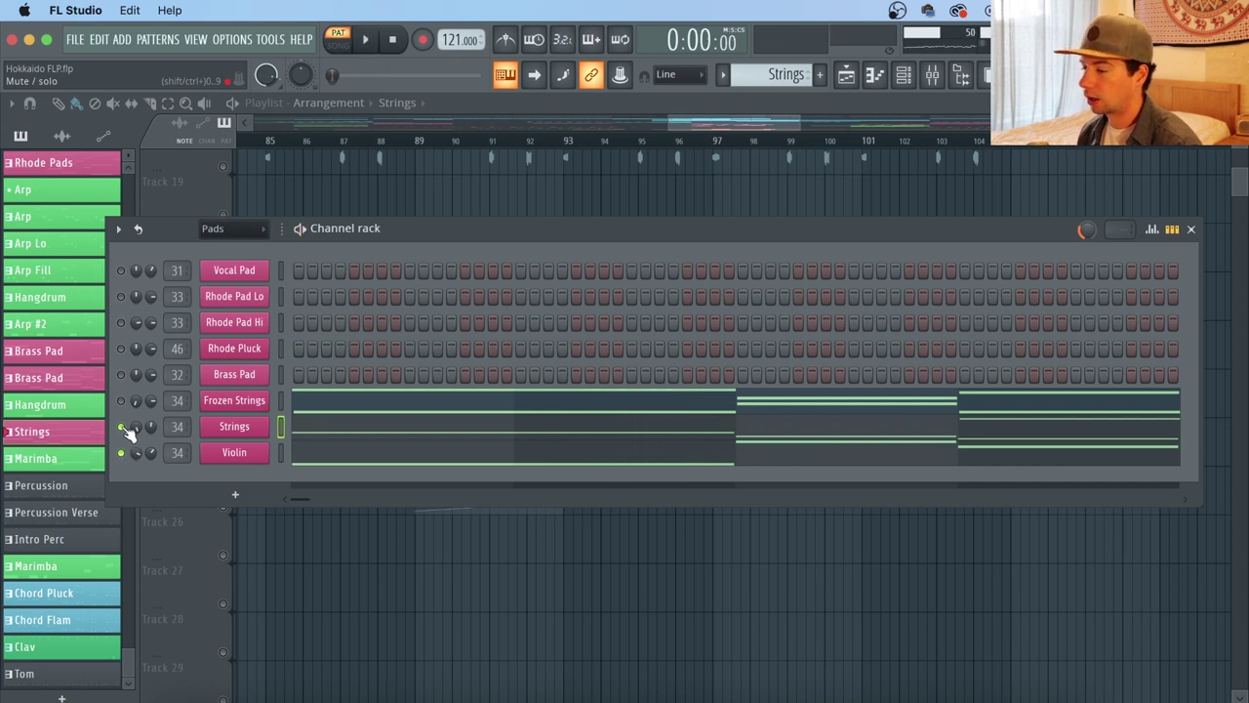
key(space)
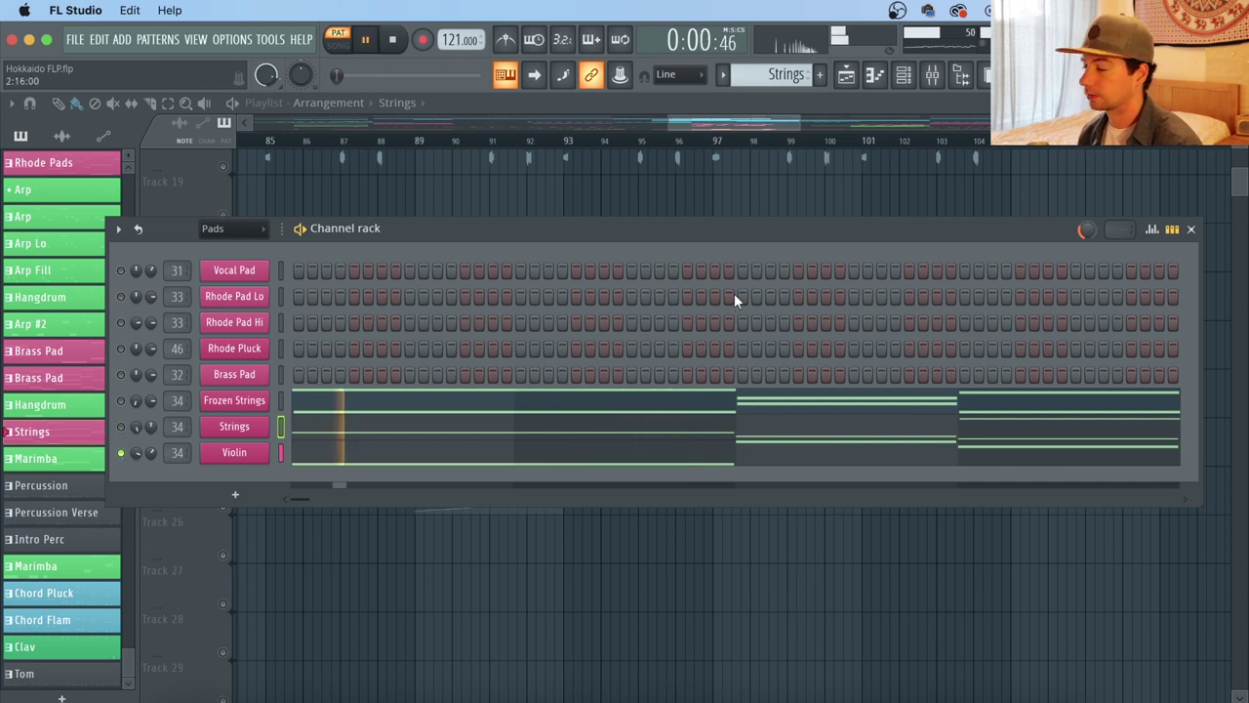
key(space)
Step: Enable the Frozen Strings and Strings channels alongside Violin and play the three layers together, then stop
click(121, 427)
key(space)
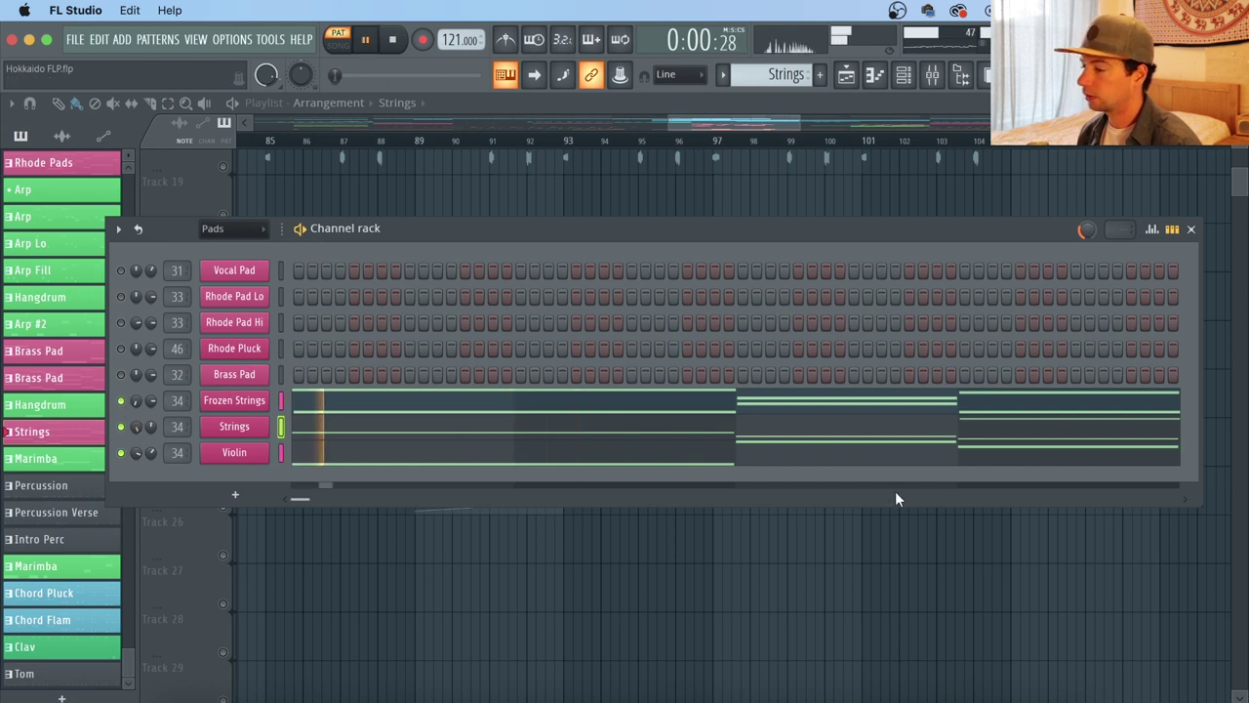
key(F6)
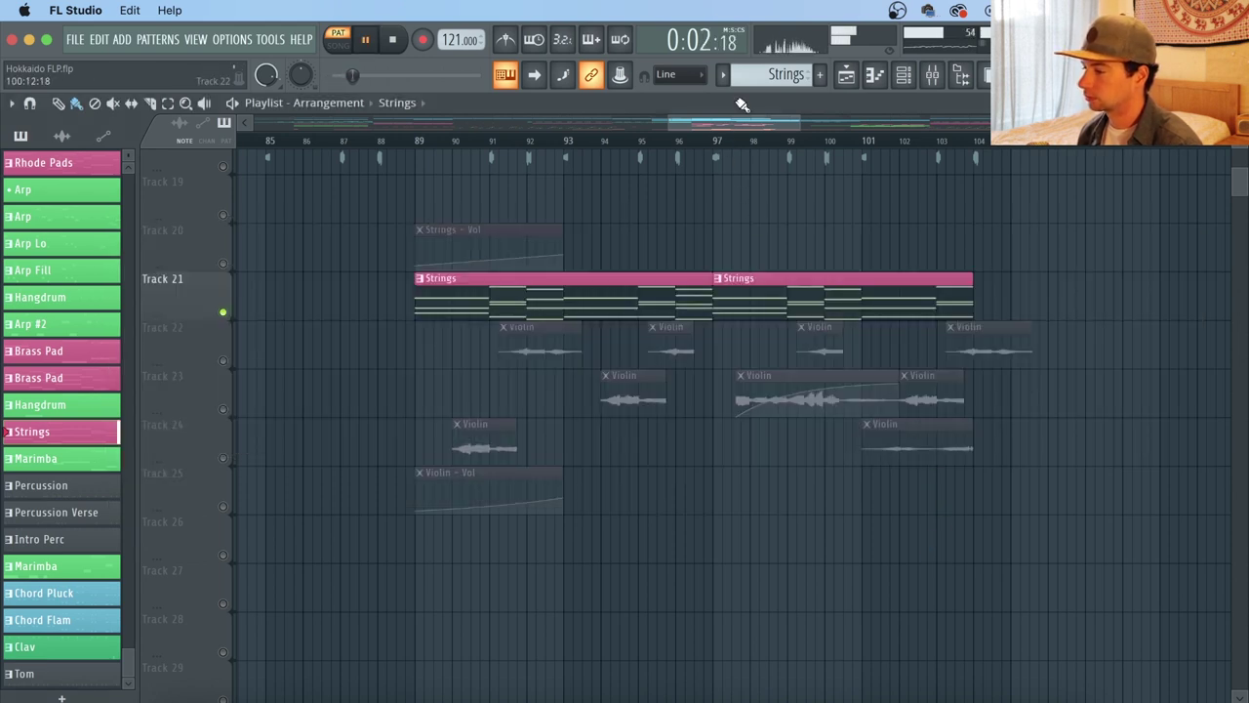
click(906, 78)
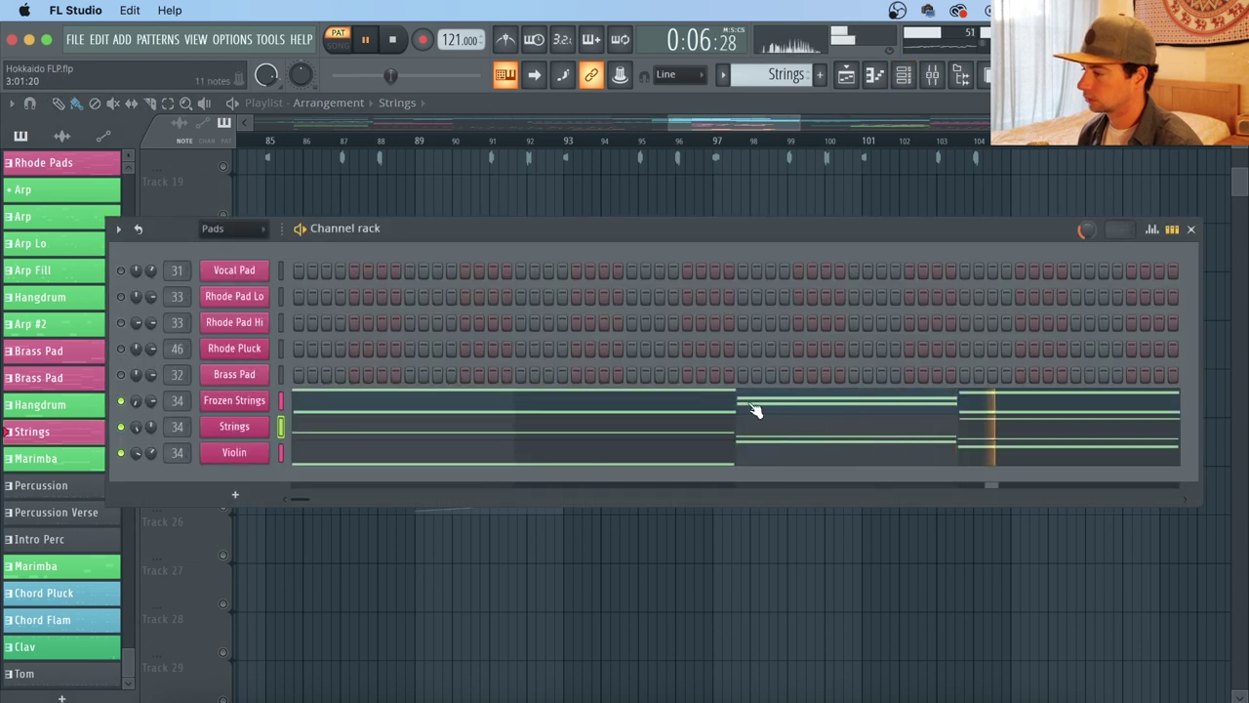
key(space)
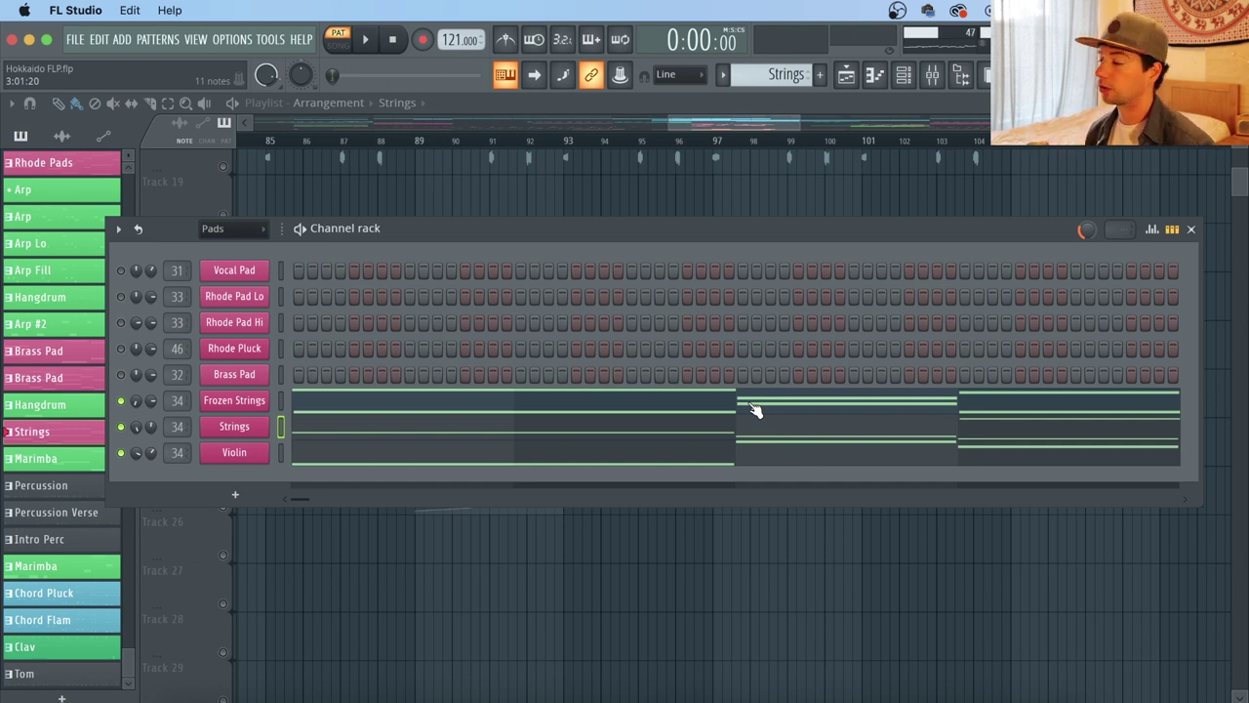
Step: Close the channel rack and unmute playlist tracks 22, 23 and 24 holding the Violin audio clips
key(F6)
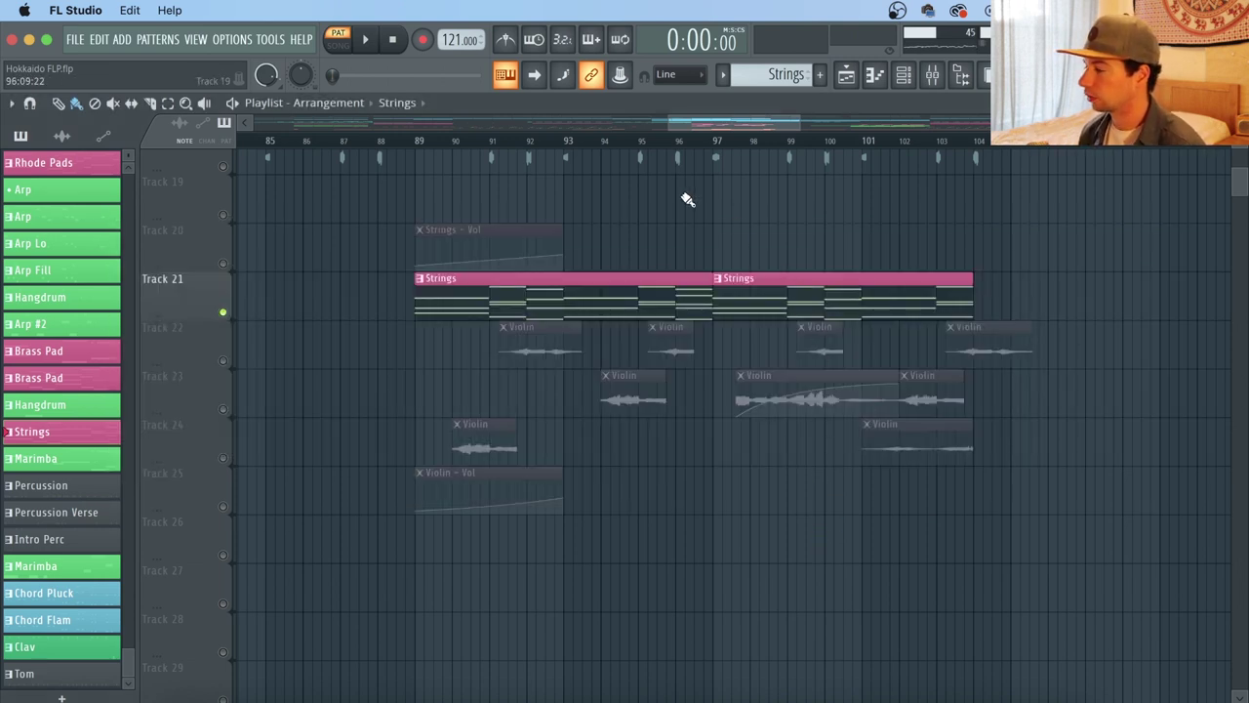
scroll(698, 147, up, 3)
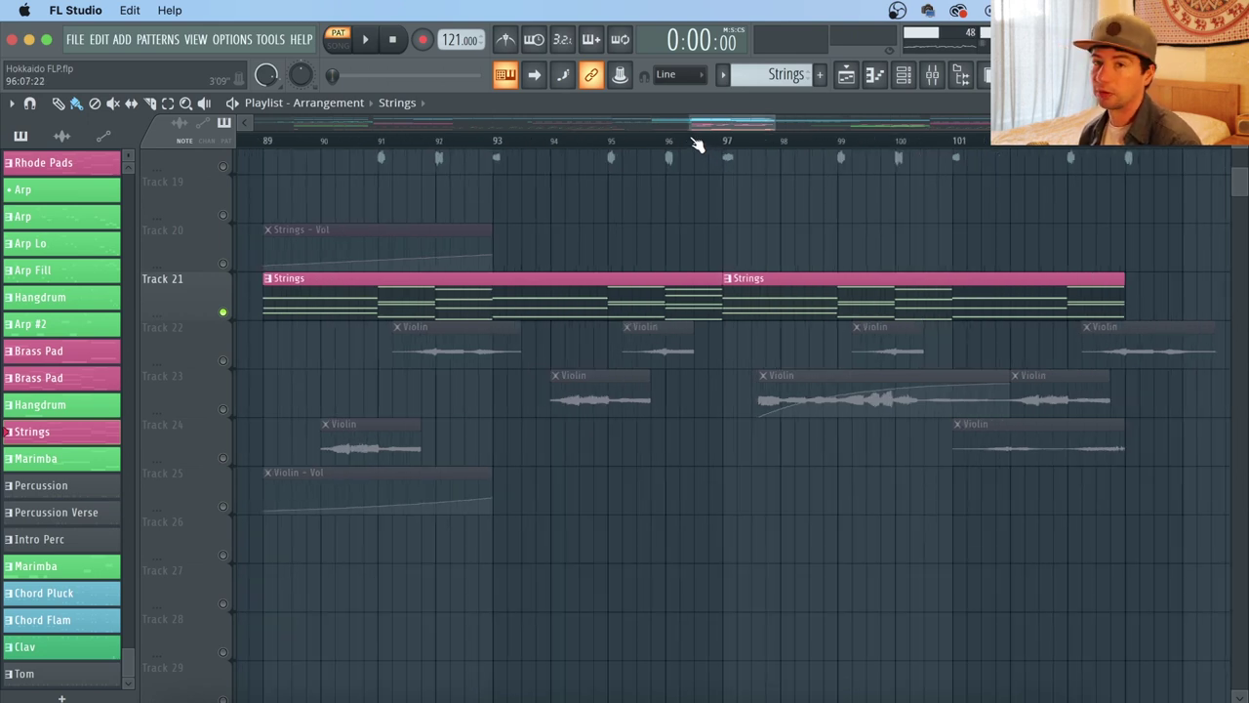
scroll(310, 132, up, 2)
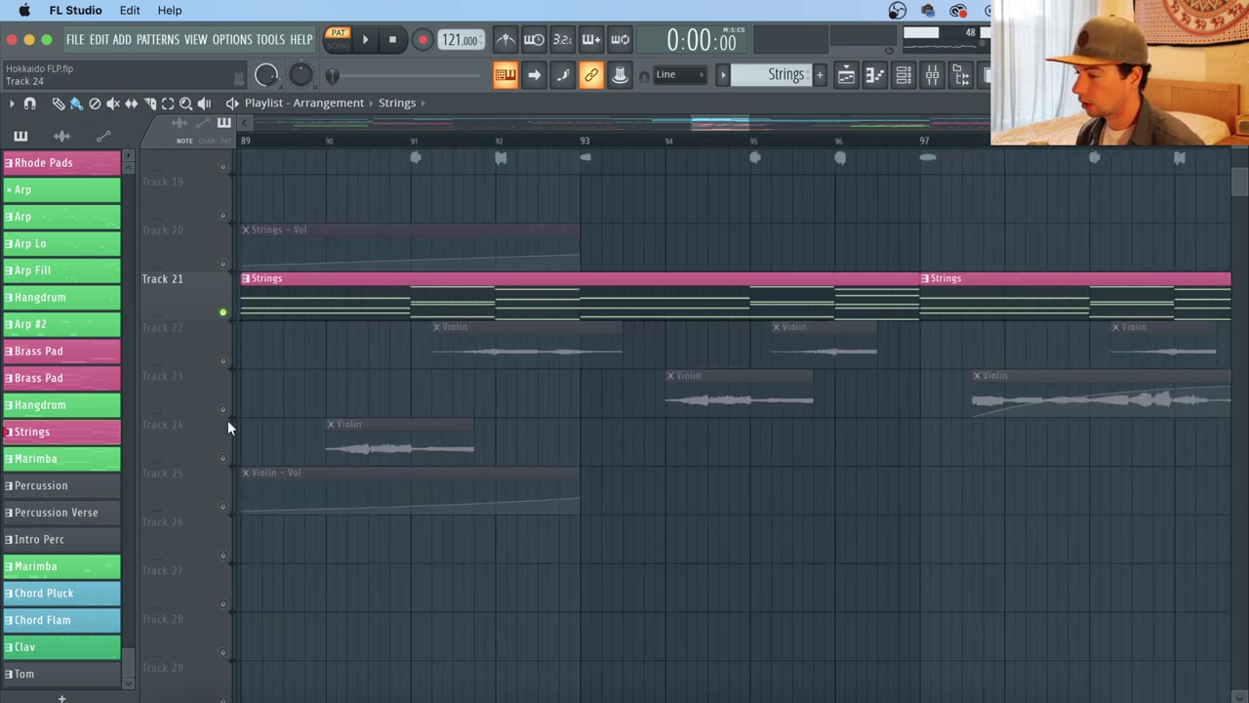
click(232, 459)
click(233, 411)
click(230, 363)
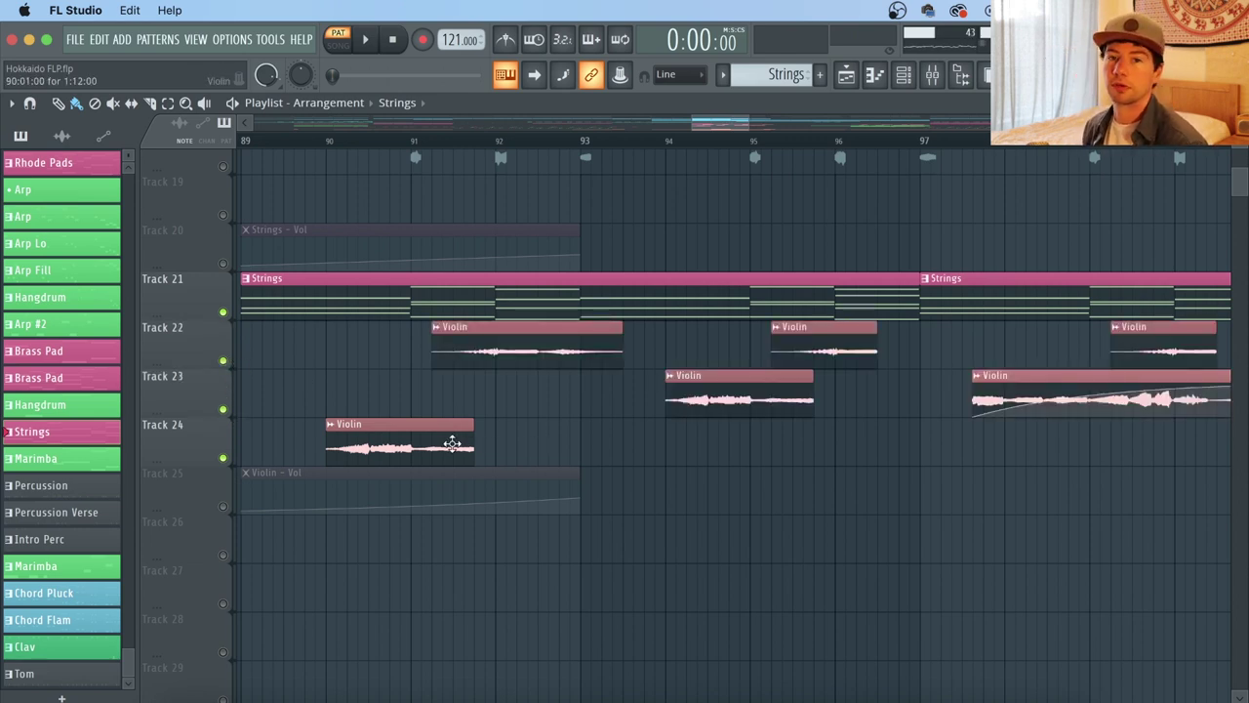
Step: View the sample settings of the Violin clip on Track 24, close them, and look over the Strings and Violin section
double_click(452, 444)
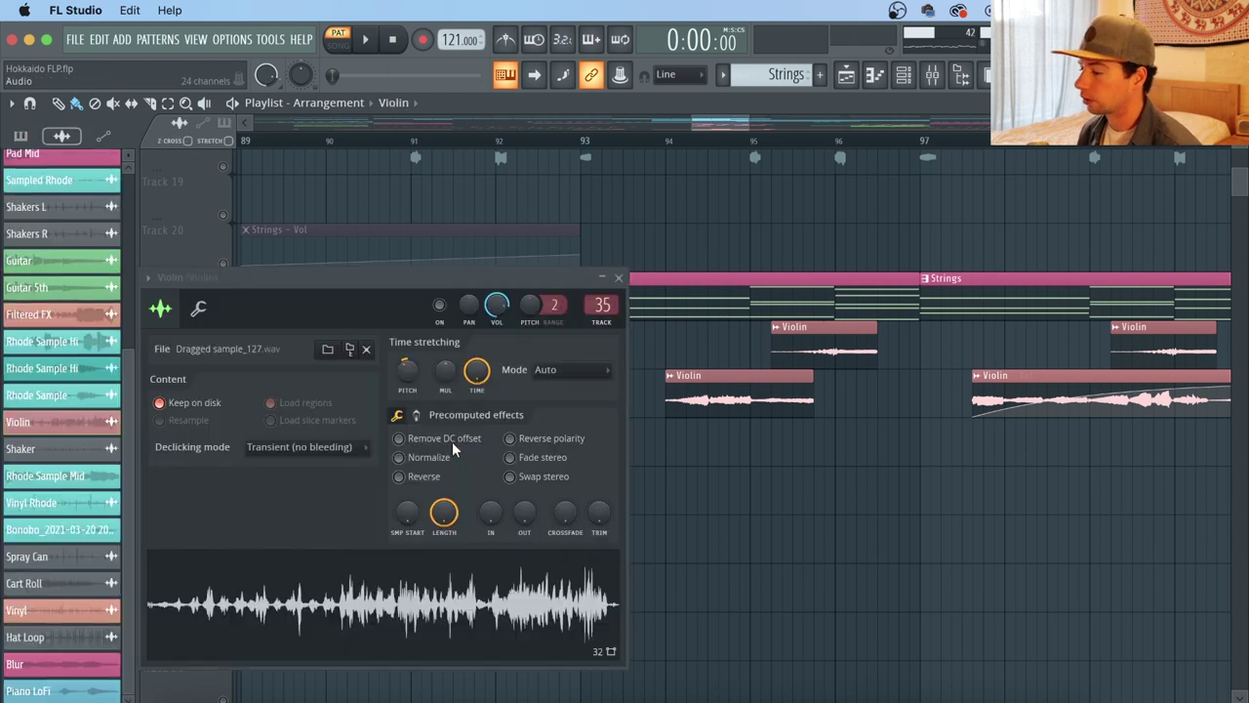
drag(481, 289, 537, 281)
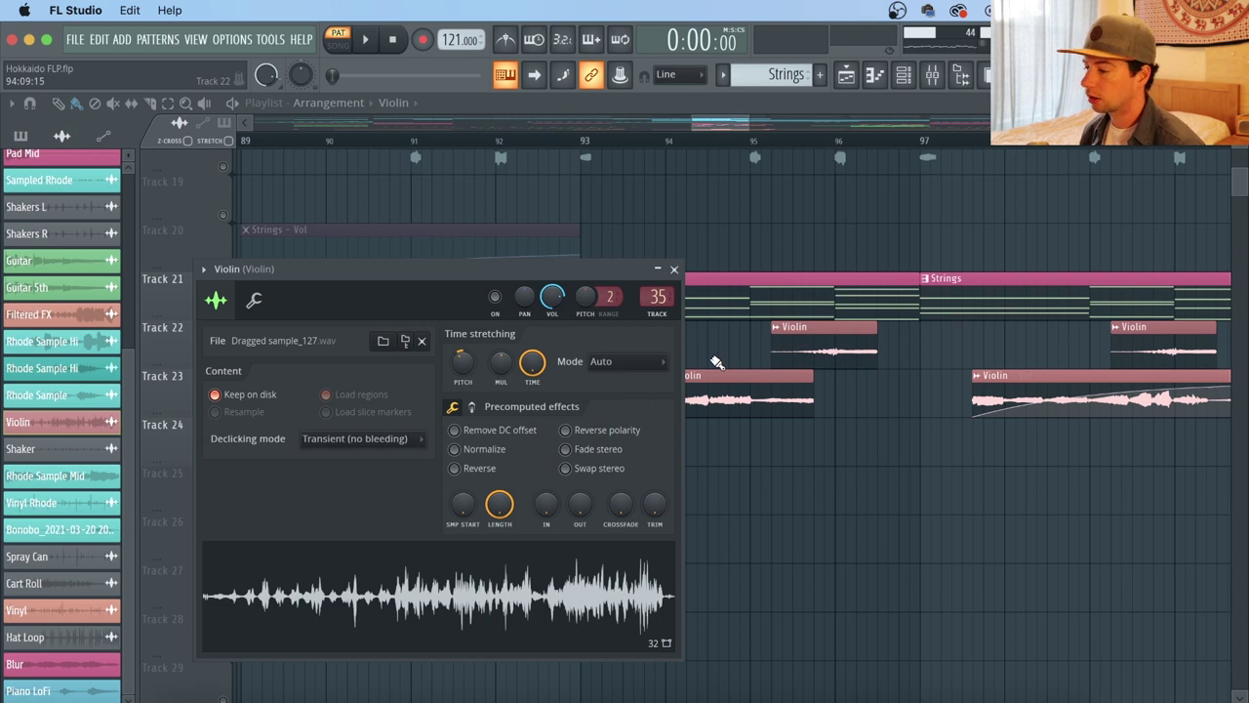
key(Escape)
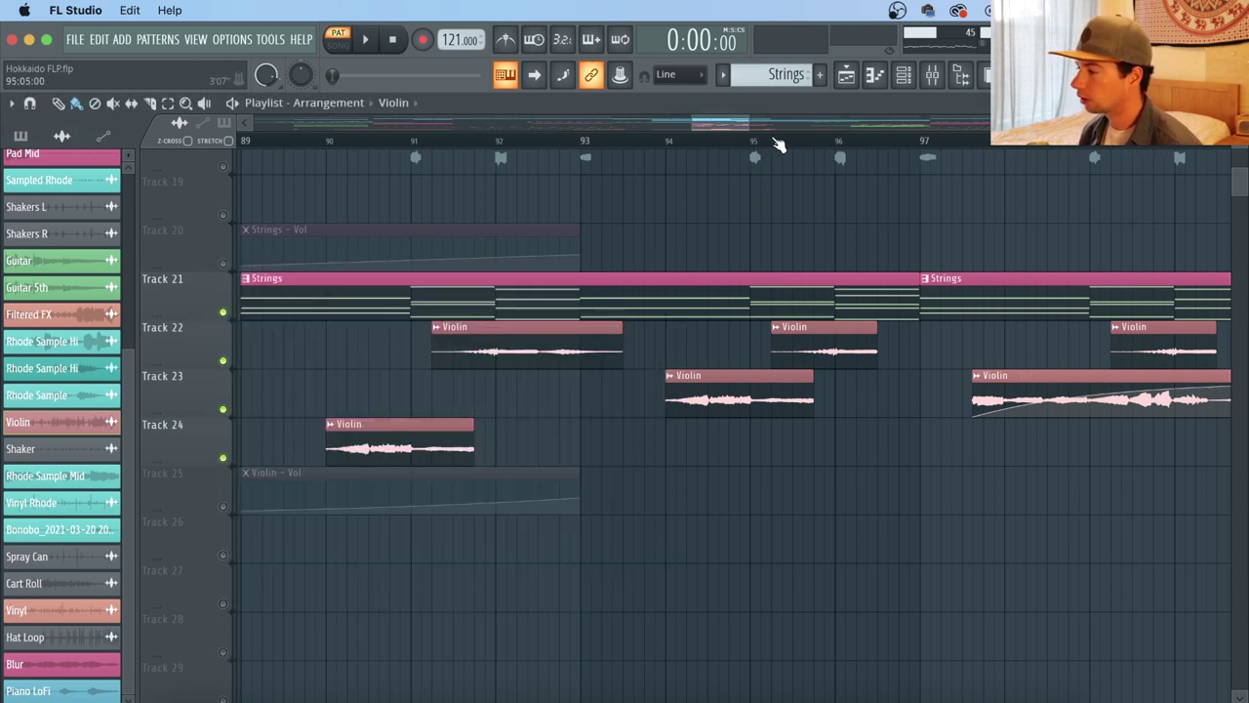
scroll(781, 143, down, 2)
scroll(879, 146, down, 3)
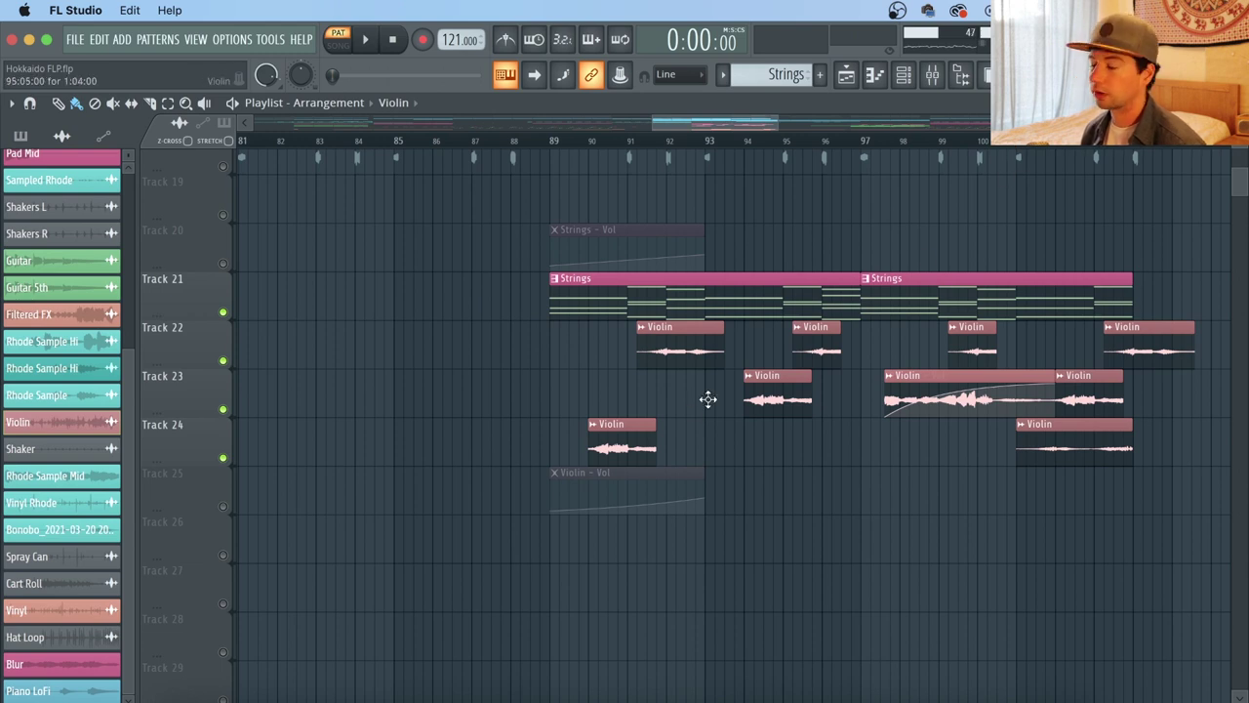
Step: Place the full Violin sample as a clip in the playlist and move it onto Track 26 beneath the Strings section
click(648, 576)
drag(637, 579, 75, 583)
scroll(612, 137, down, 5)
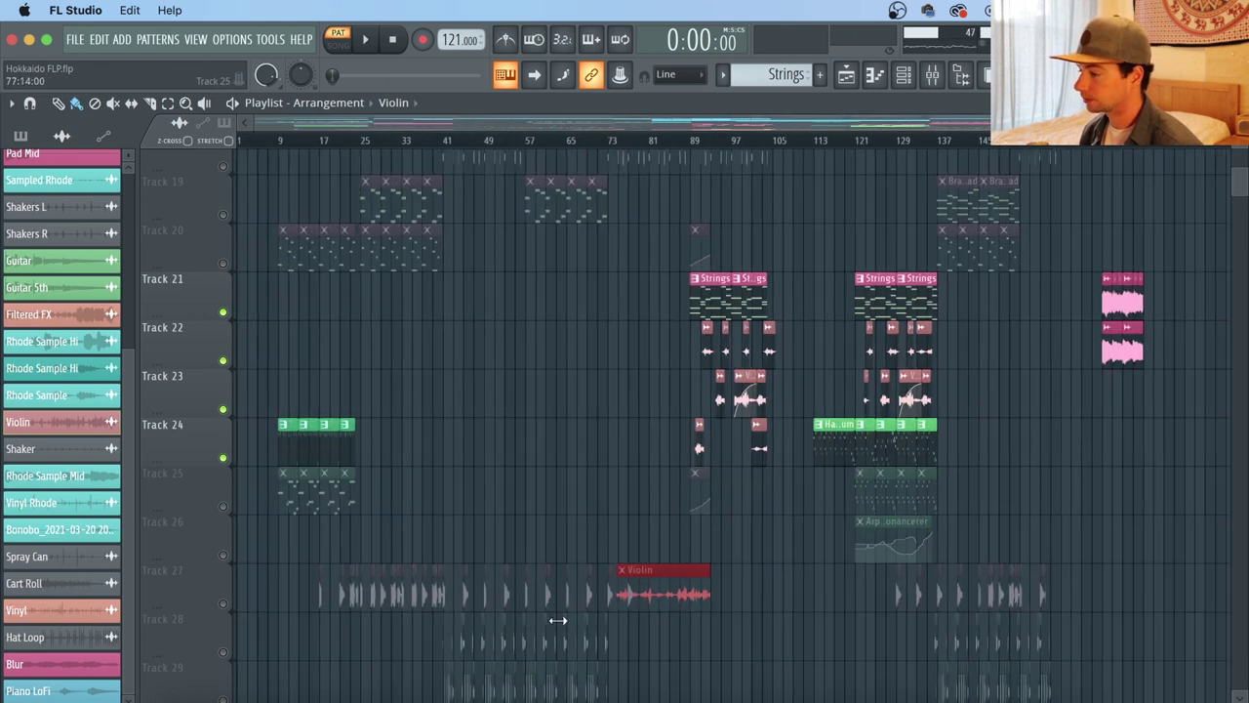
drag(661, 592, 752, 539)
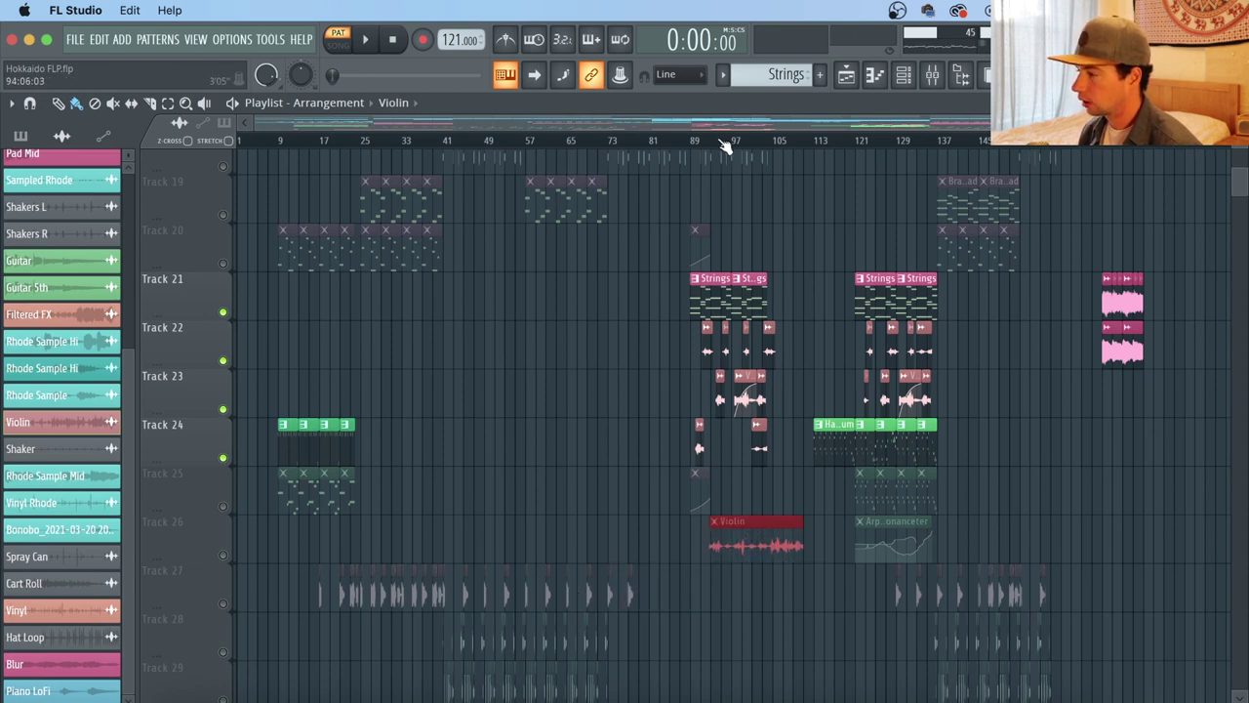
scroll(726, 144, up, 5)
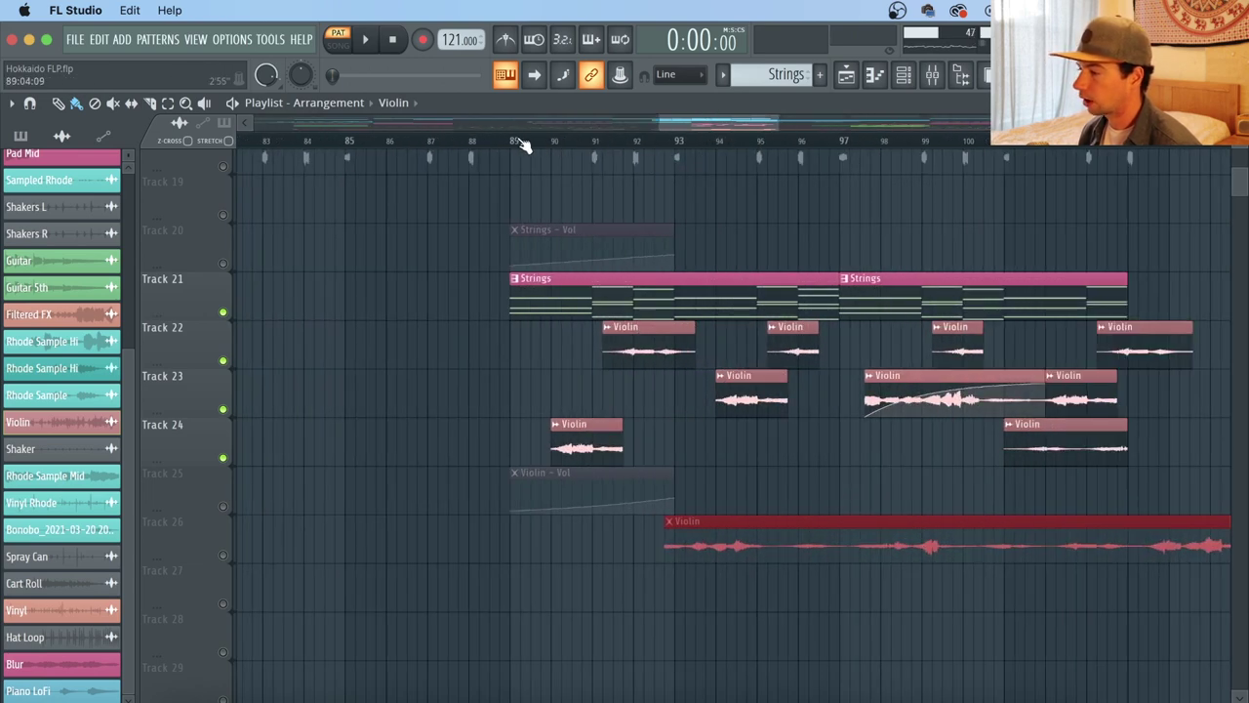
Step: Mute tracks 22 to 24, align the full Violin clip on unmuted Track 26 just before bar 89, and try playing it
click(521, 141)
drag(221, 456, 235, 365)
drag(767, 528, 593, 535)
click(224, 553)
key(space)
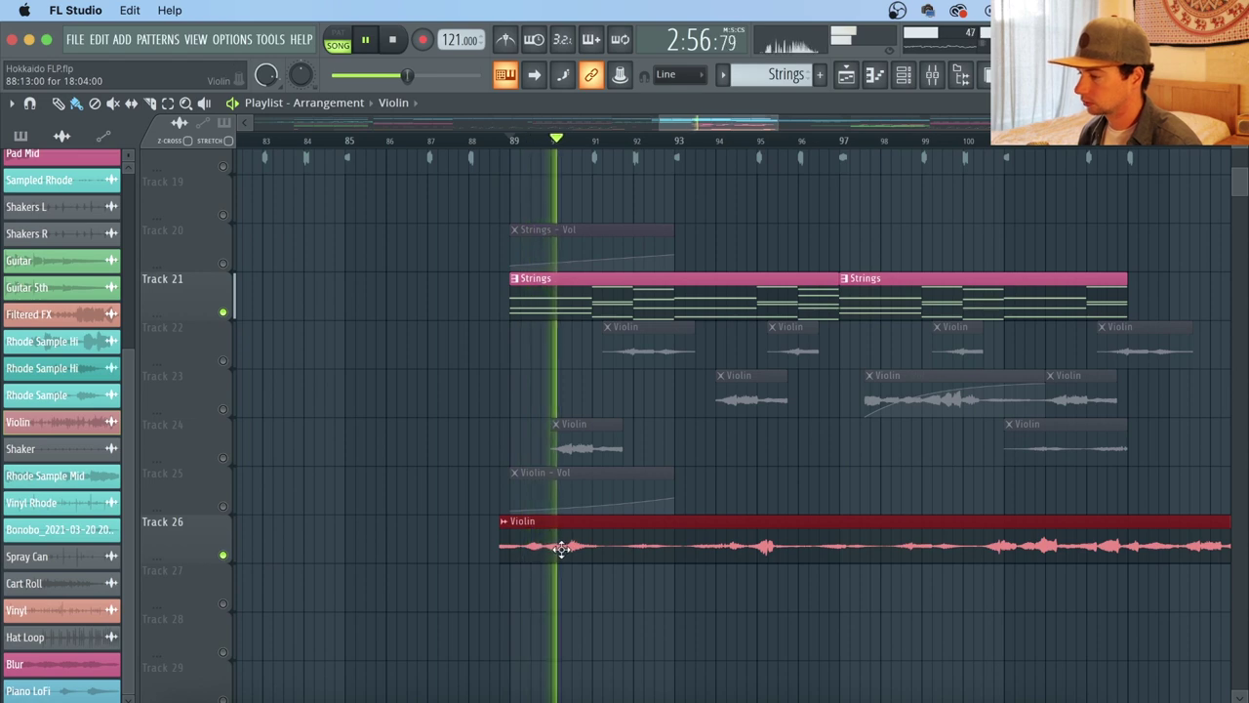
key(space)
Step: Re-enable every channel in the channel rack by soloing and unsoloing the Vocal channel
click(907, 80)
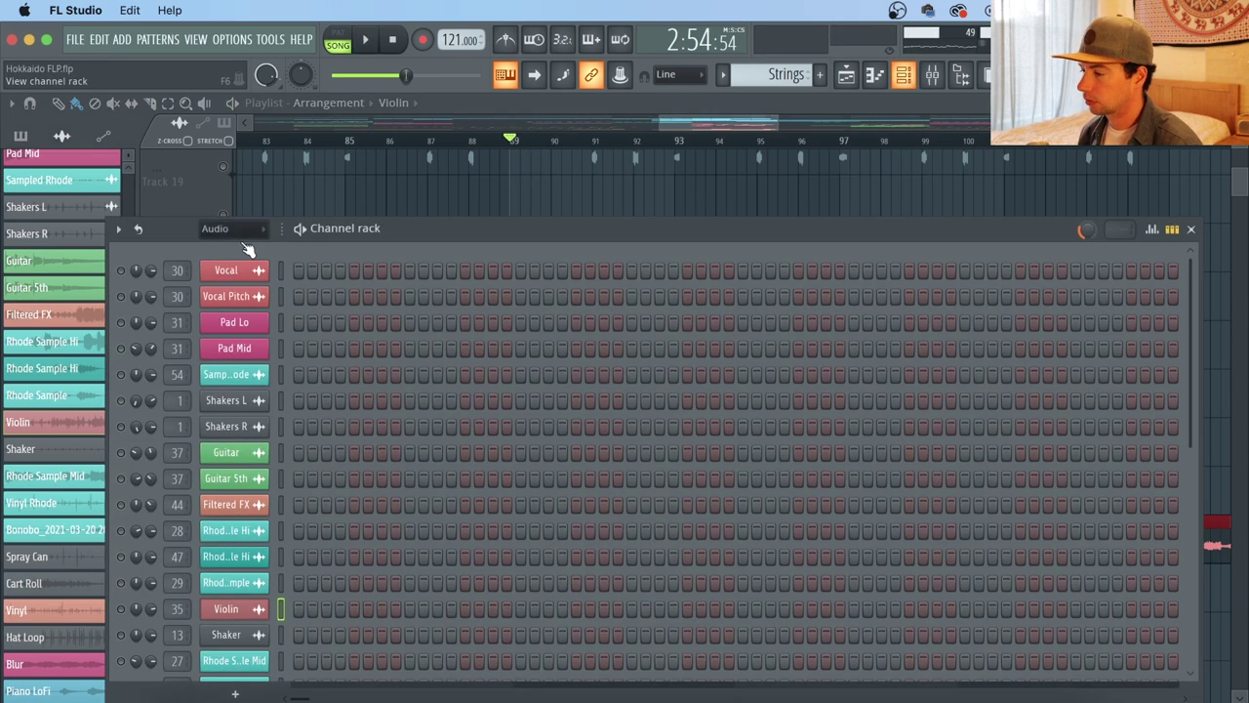
right_click(122, 272)
click(132, 287)
right_click(122, 273)
click(140, 284)
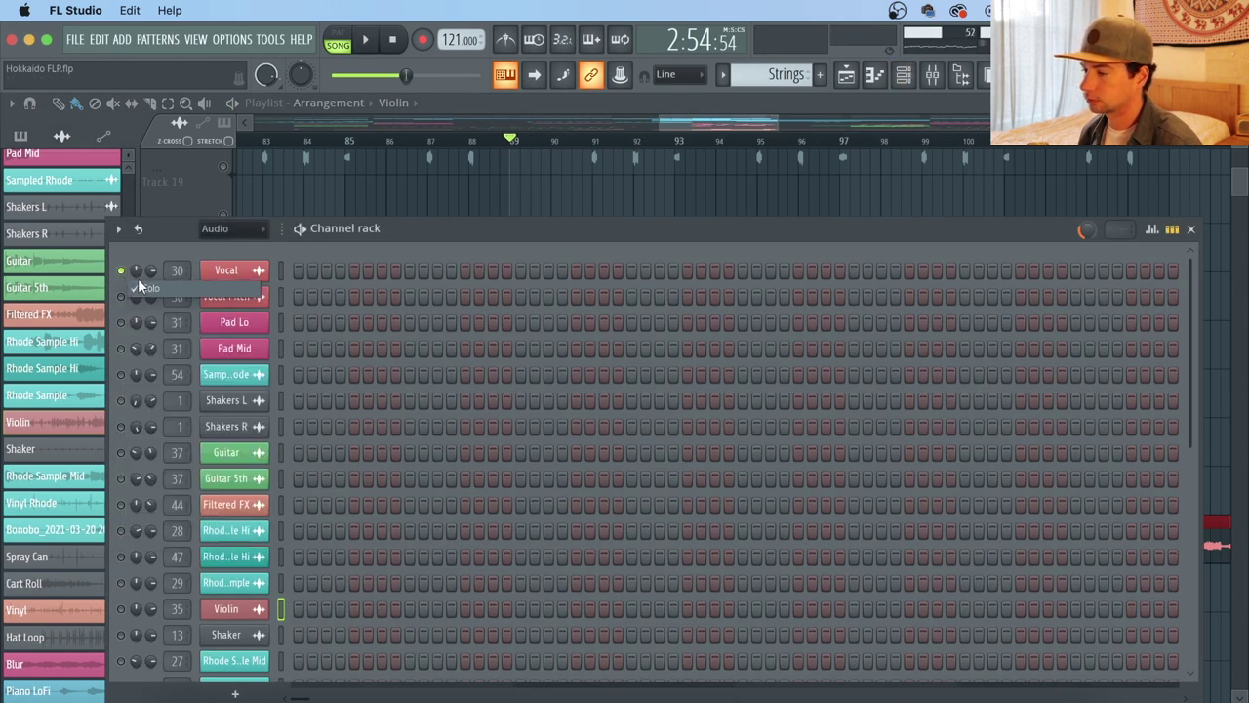
Step: Play the full Violin clip with the strings from bar 89, shift it to start at bar 88, and stop playback
key(space)
right_click(517, 199)
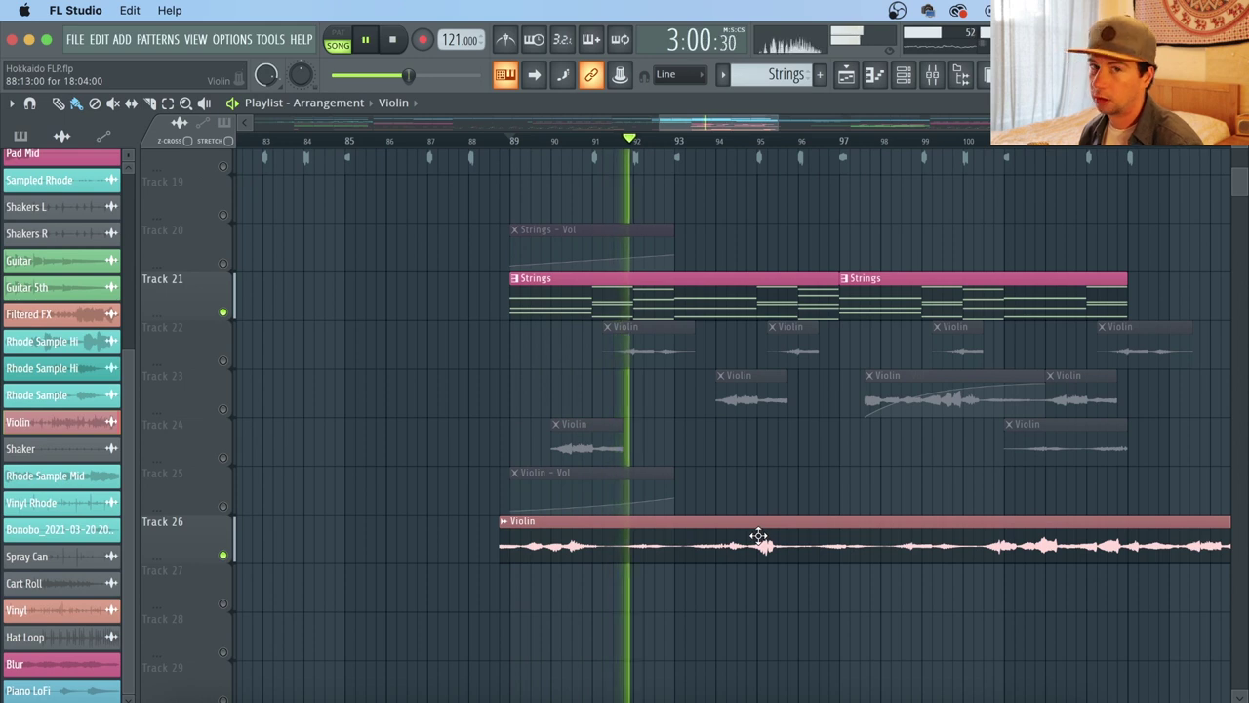
drag(771, 532, 741, 531)
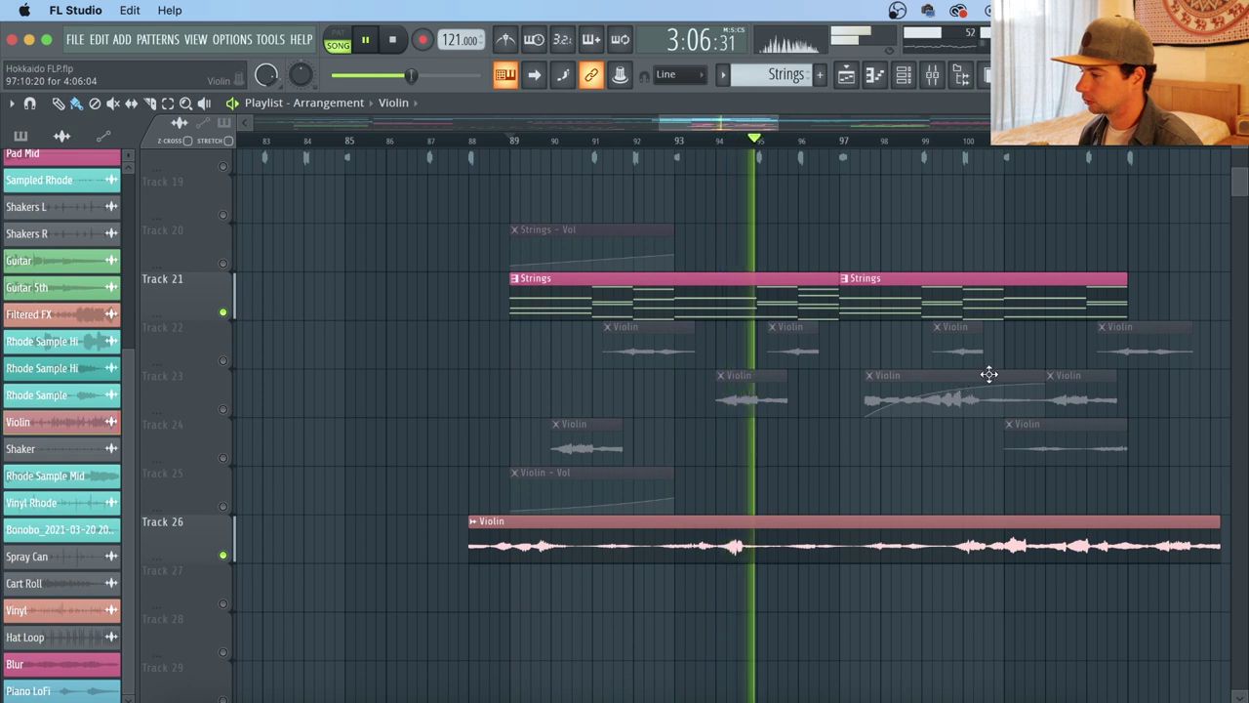
key(space)
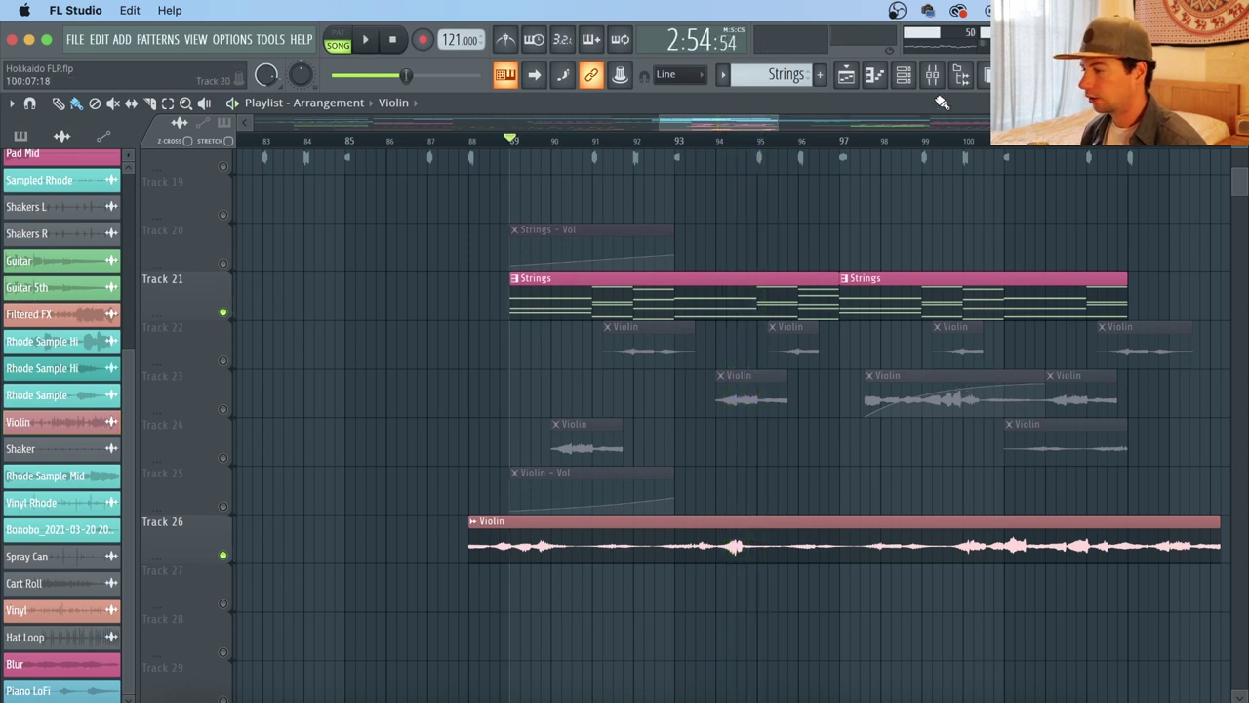
Step: Delete the full Violin clip from Track 26
scroll(896, 137, down, 3)
drag(771, 118, 787, 119)
right_click(981, 553)
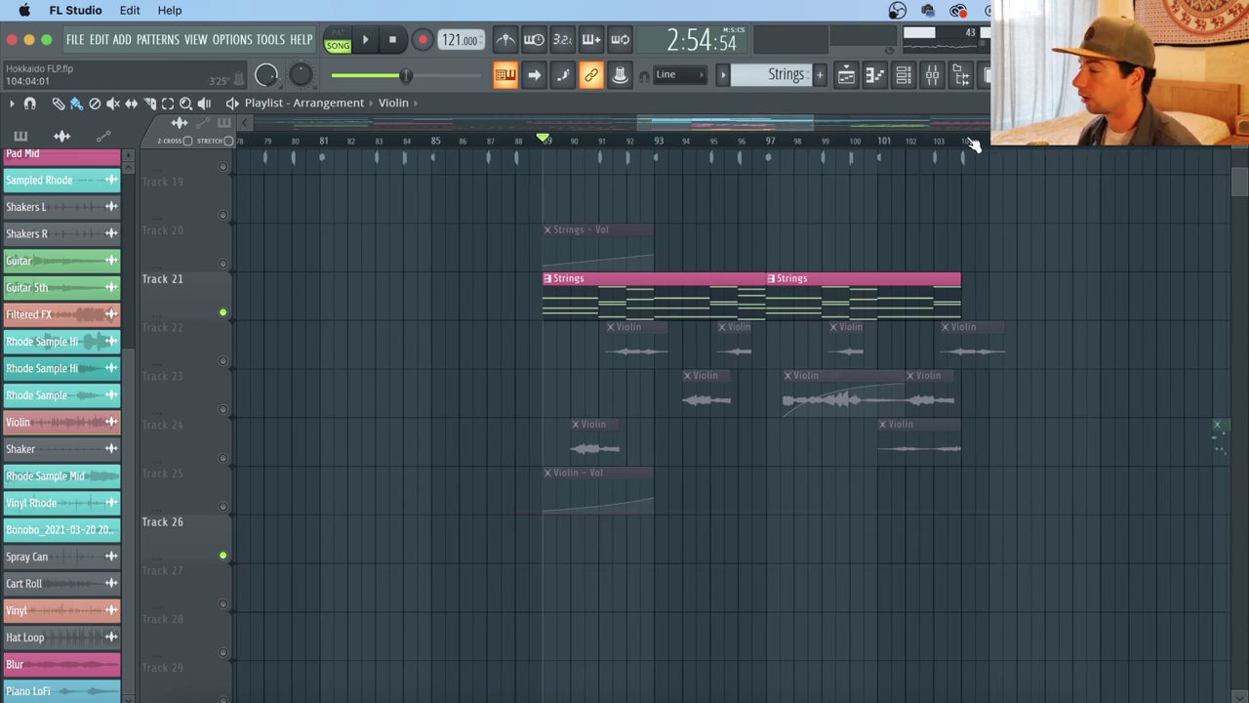
Step: Unmute playlist tracks 22, 23 and 24 with the cut Violin clips
scroll(973, 144, down, 3)
scroll(973, 144, up, 5)
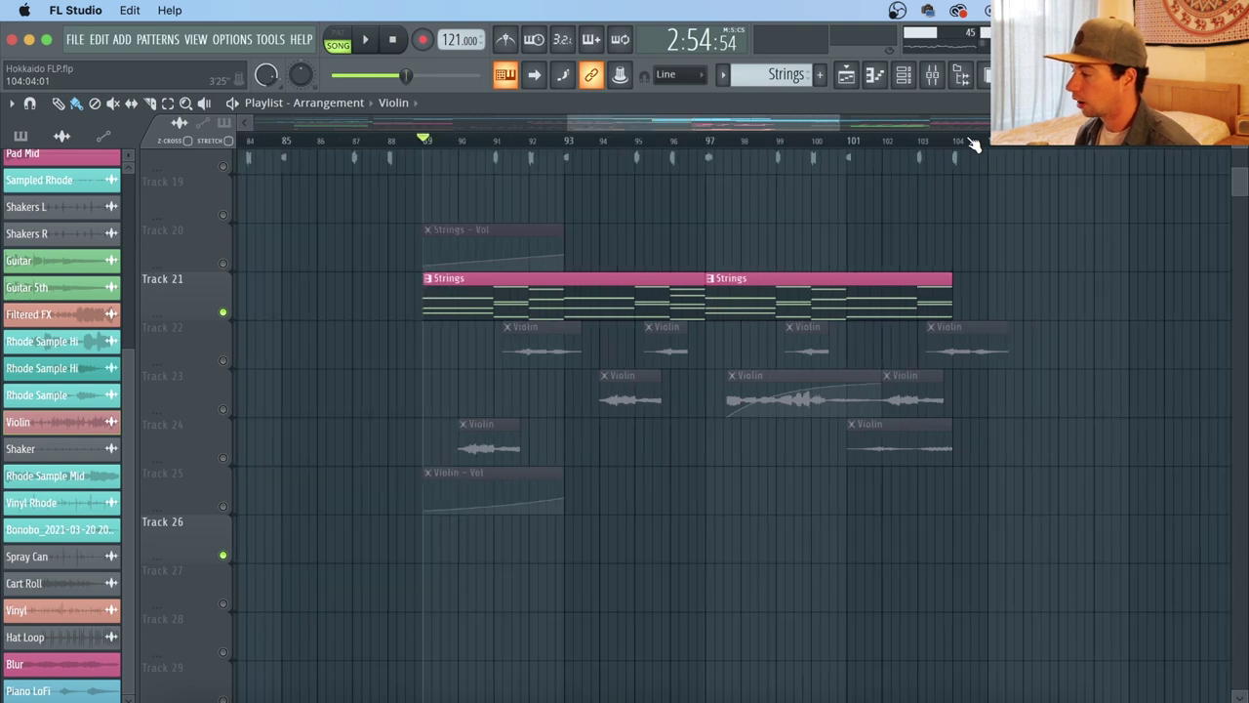
scroll(973, 144, down, 2)
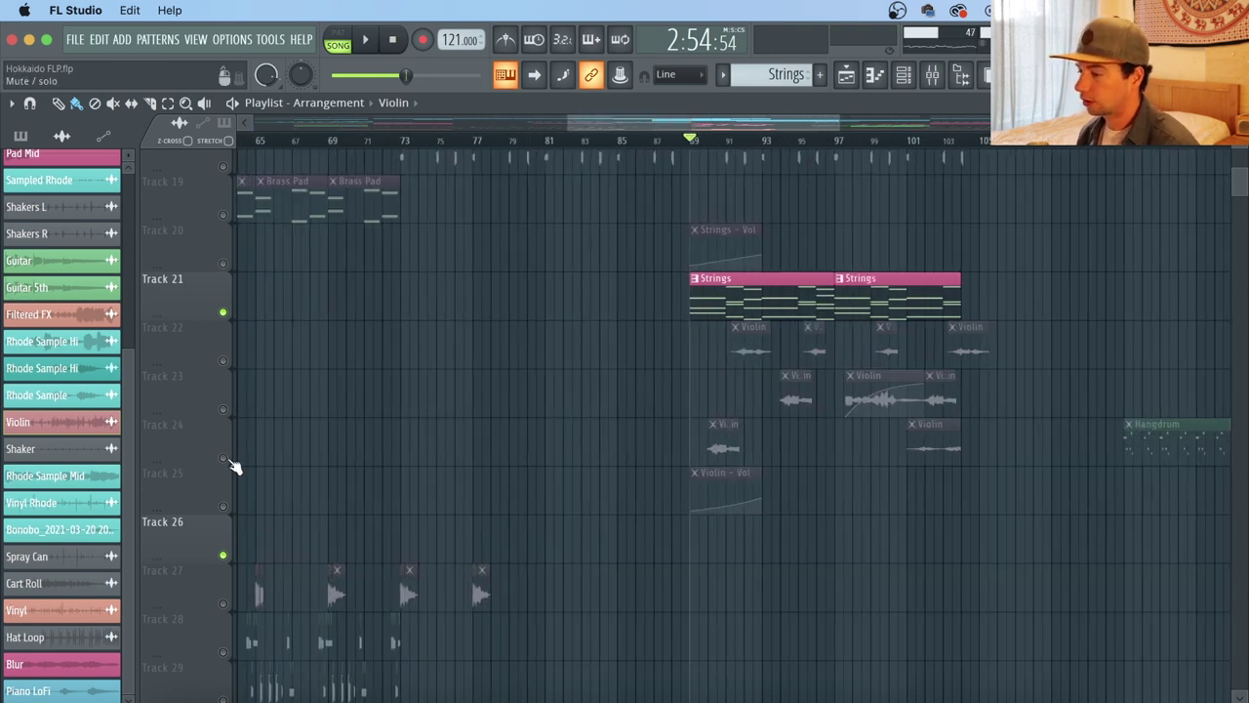
click(223, 458)
click(223, 409)
click(223, 360)
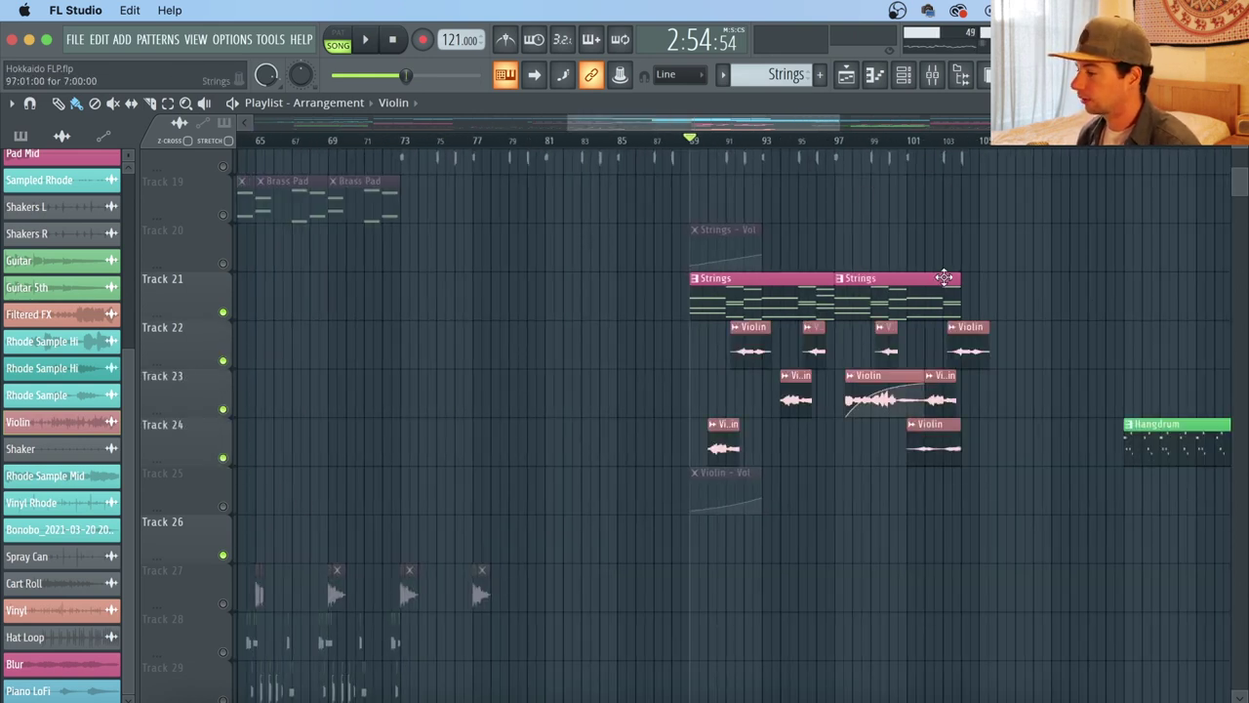
Step: Play the Strings and Violin section with the mixer open, stop, and open the Vinyl effect on the Violin mixer track
key(space)
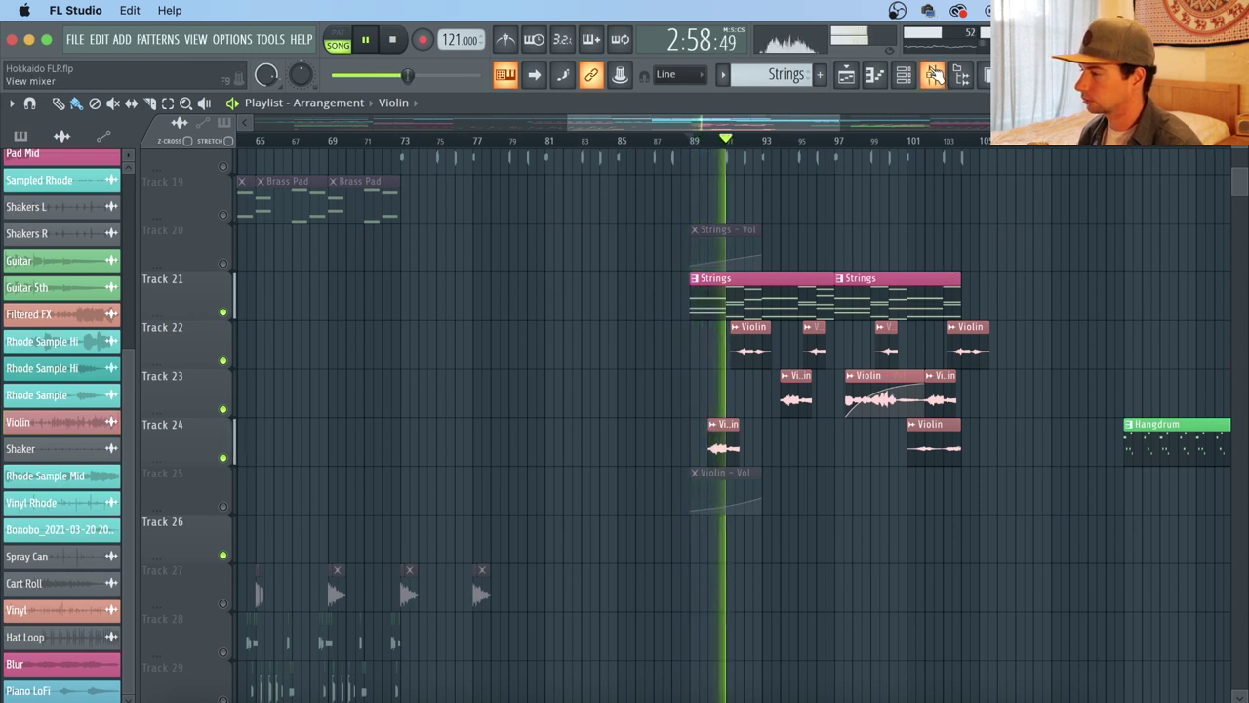
click(935, 75)
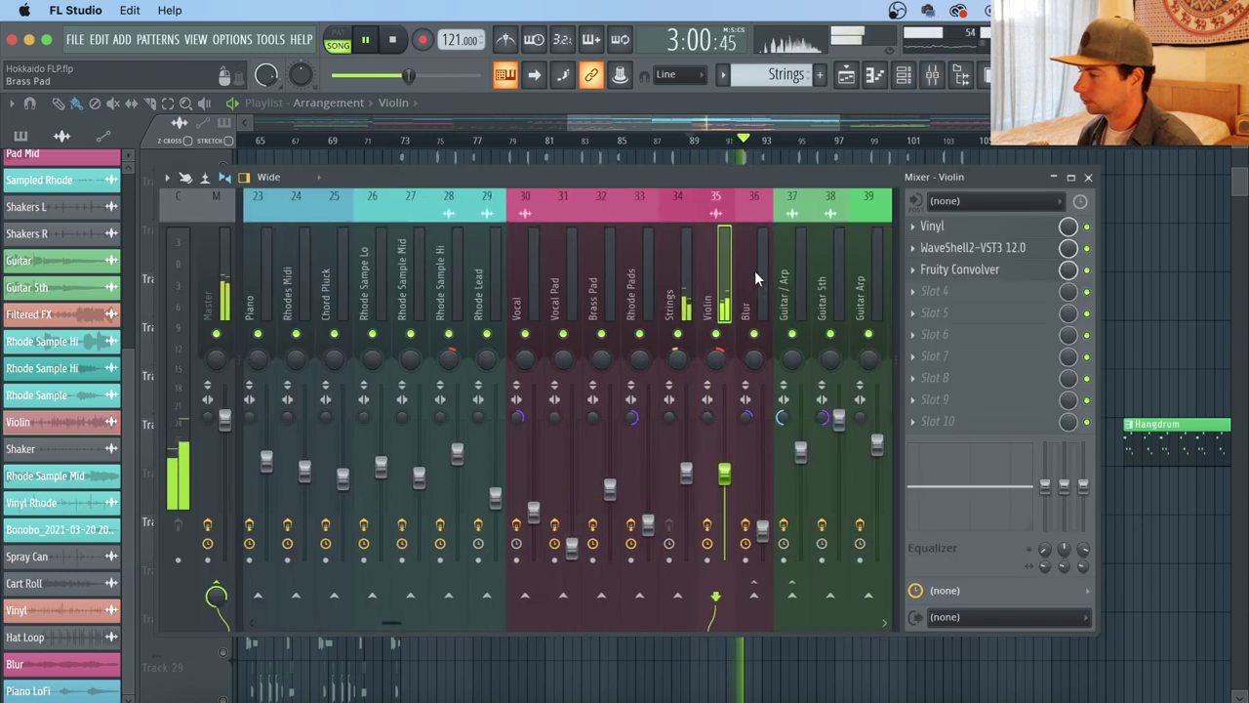
key(space)
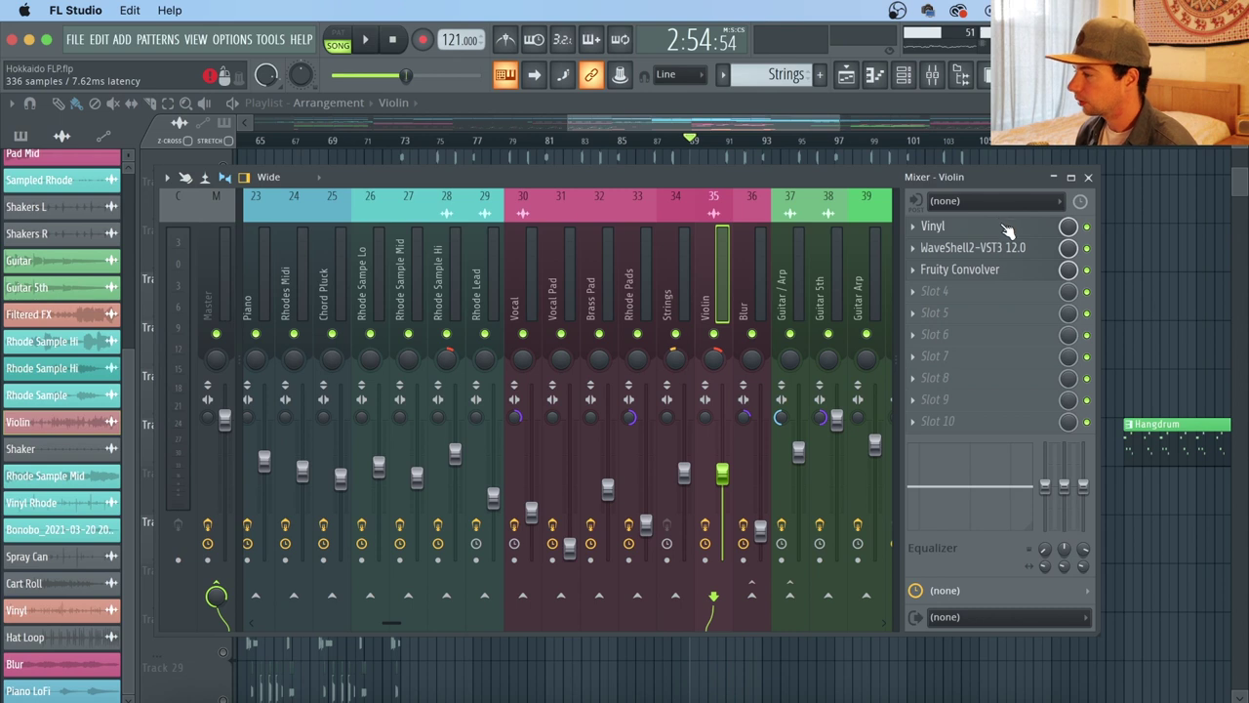
click(1001, 226)
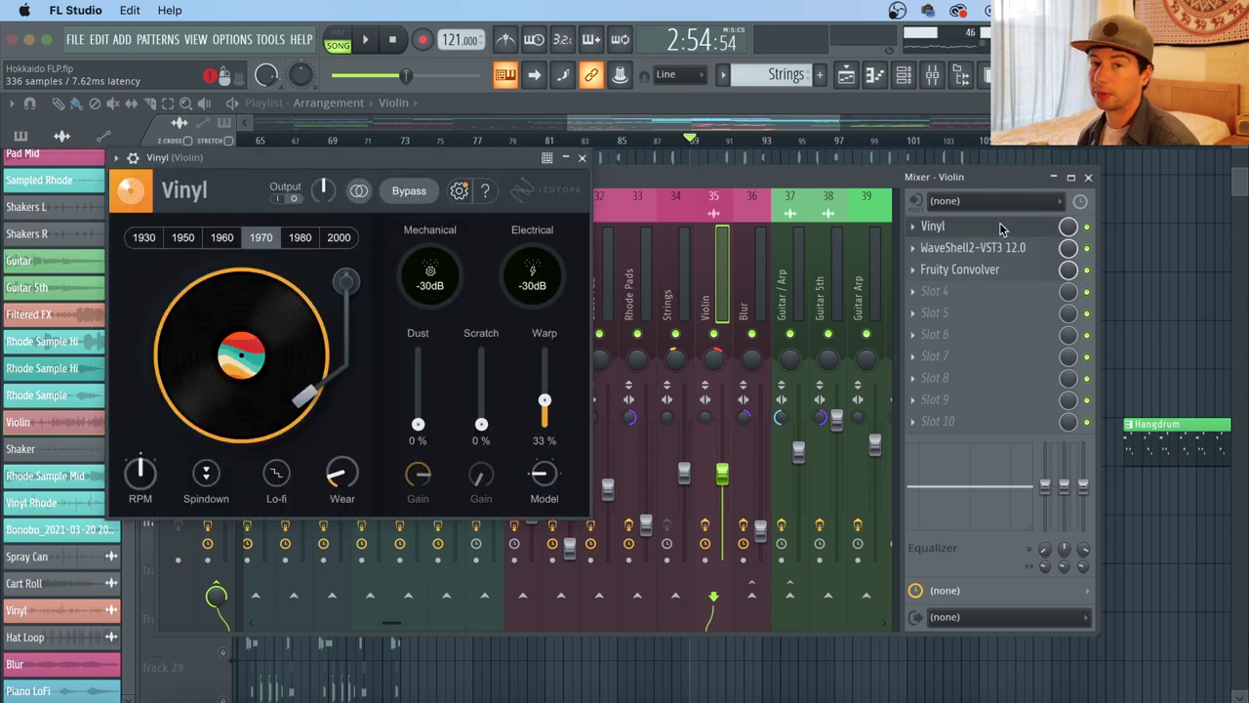
drag(462, 158, 556, 164)
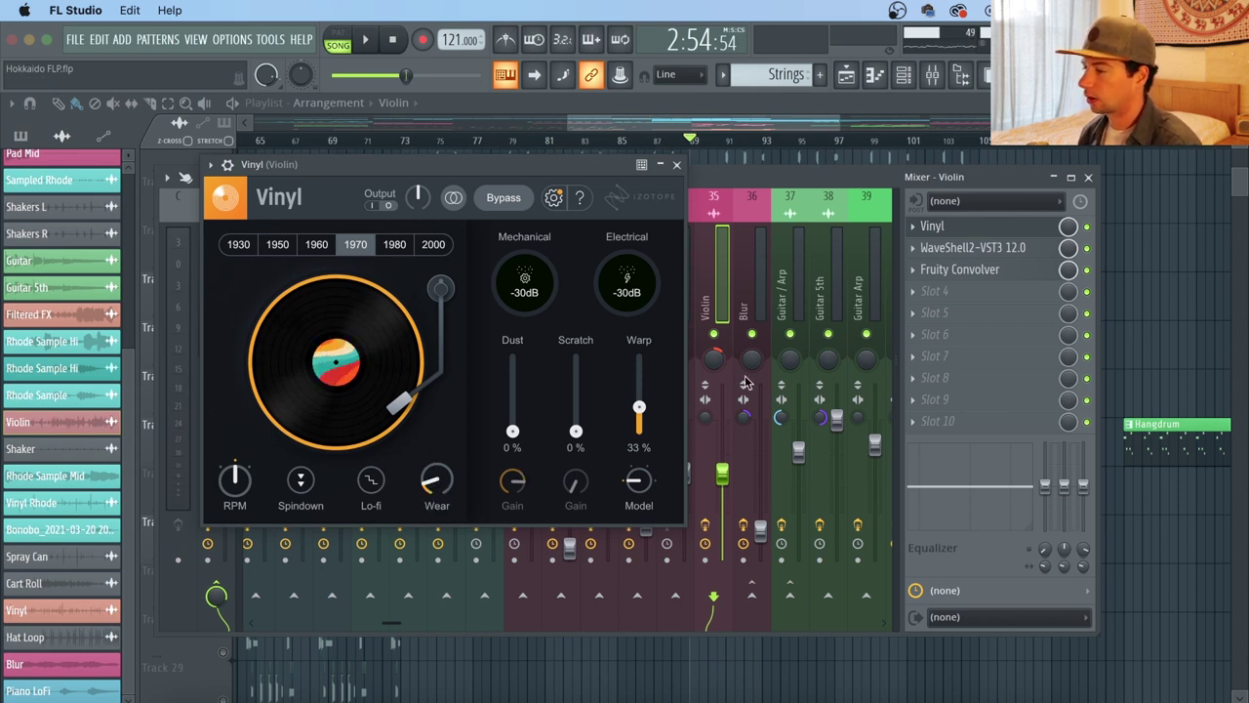
Step: Solo the Violin mixer track, set Vinyl's Wear to 8% during playback, then stop and close the mixer
right_click(716, 337)
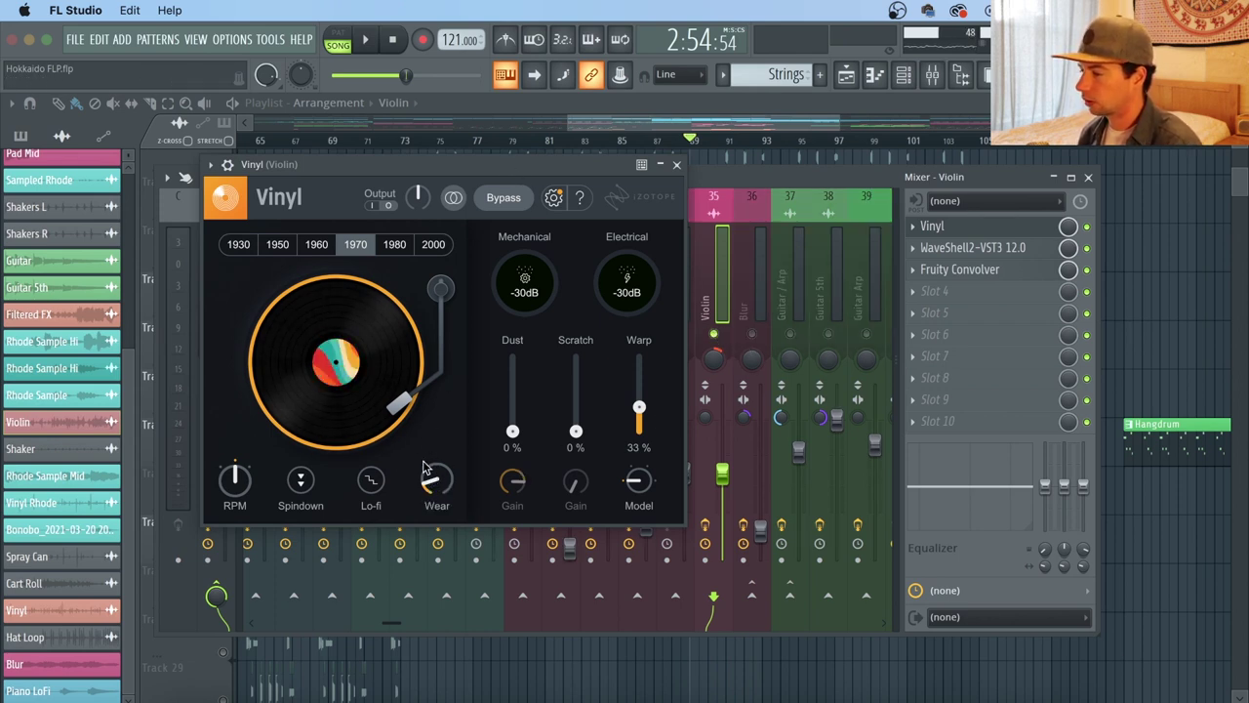
key(space)
click(1088, 177)
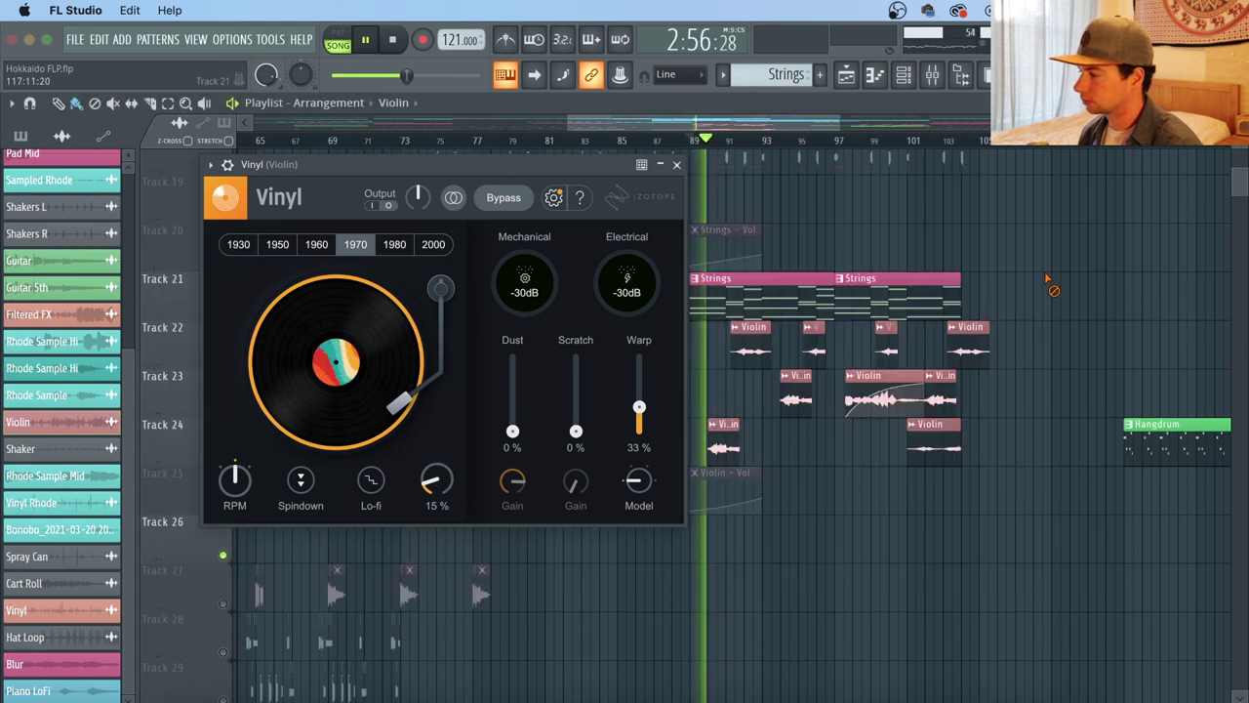
drag(432, 446, 456, 490)
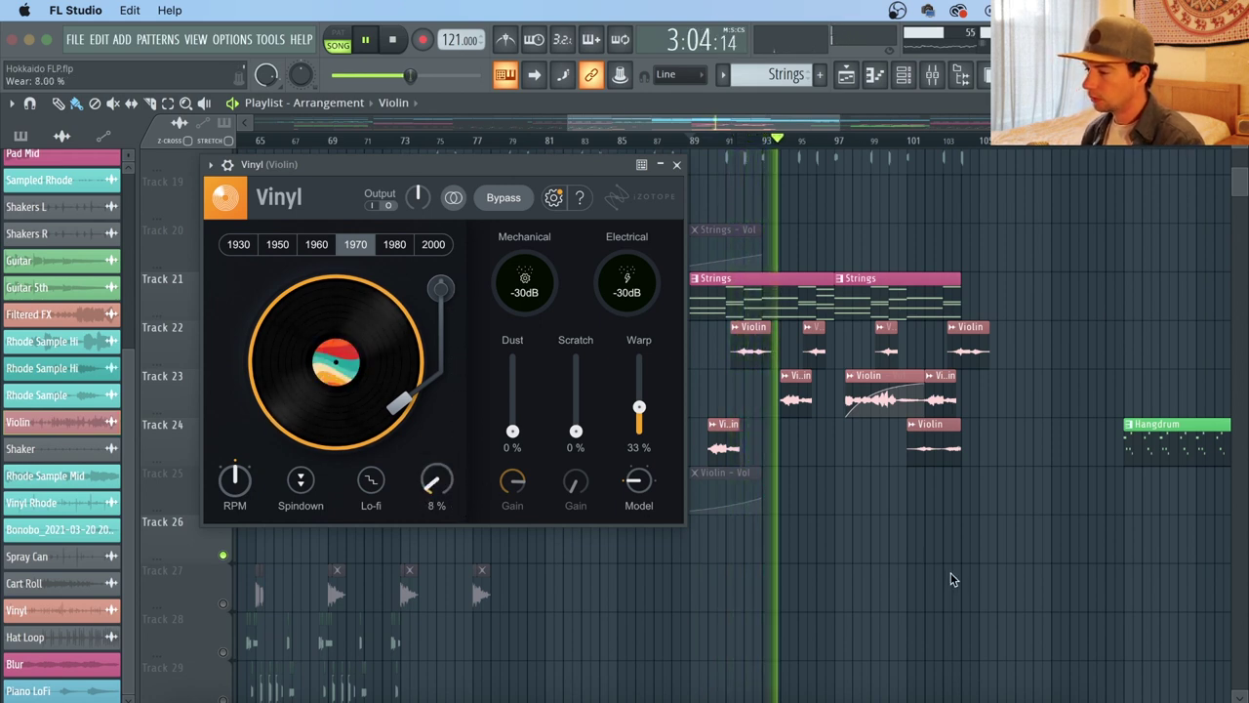
key(space)
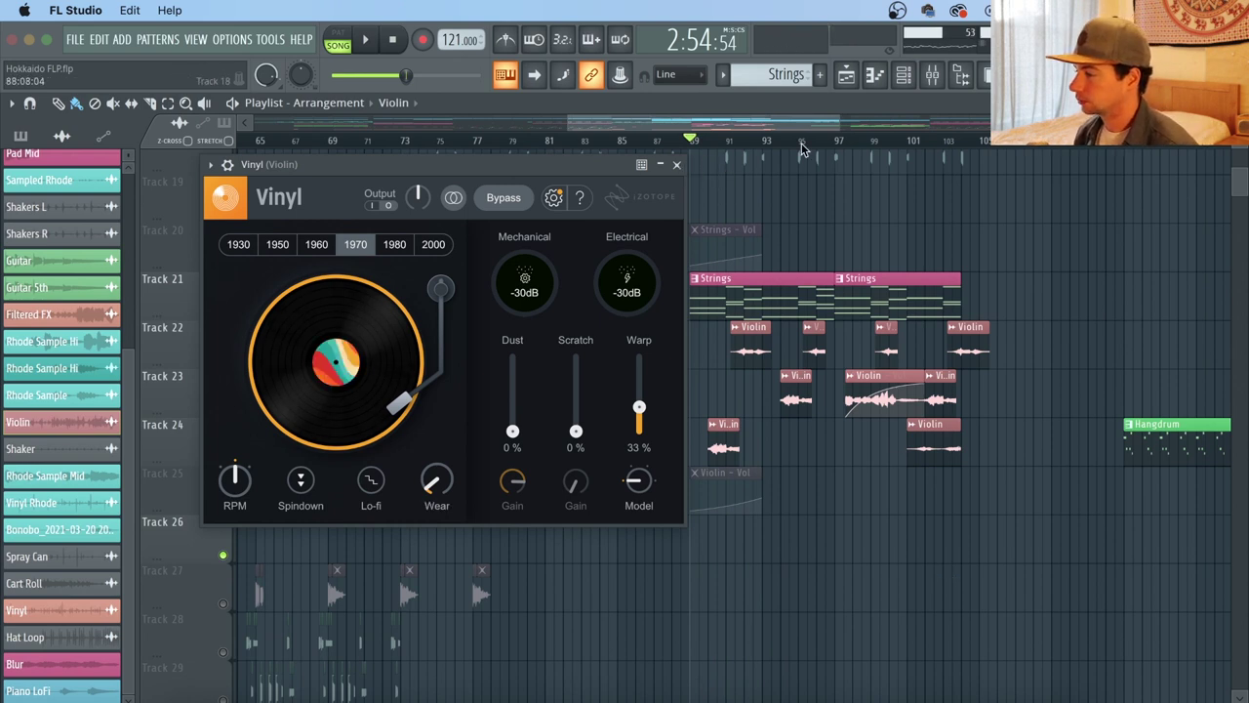
key(F9)
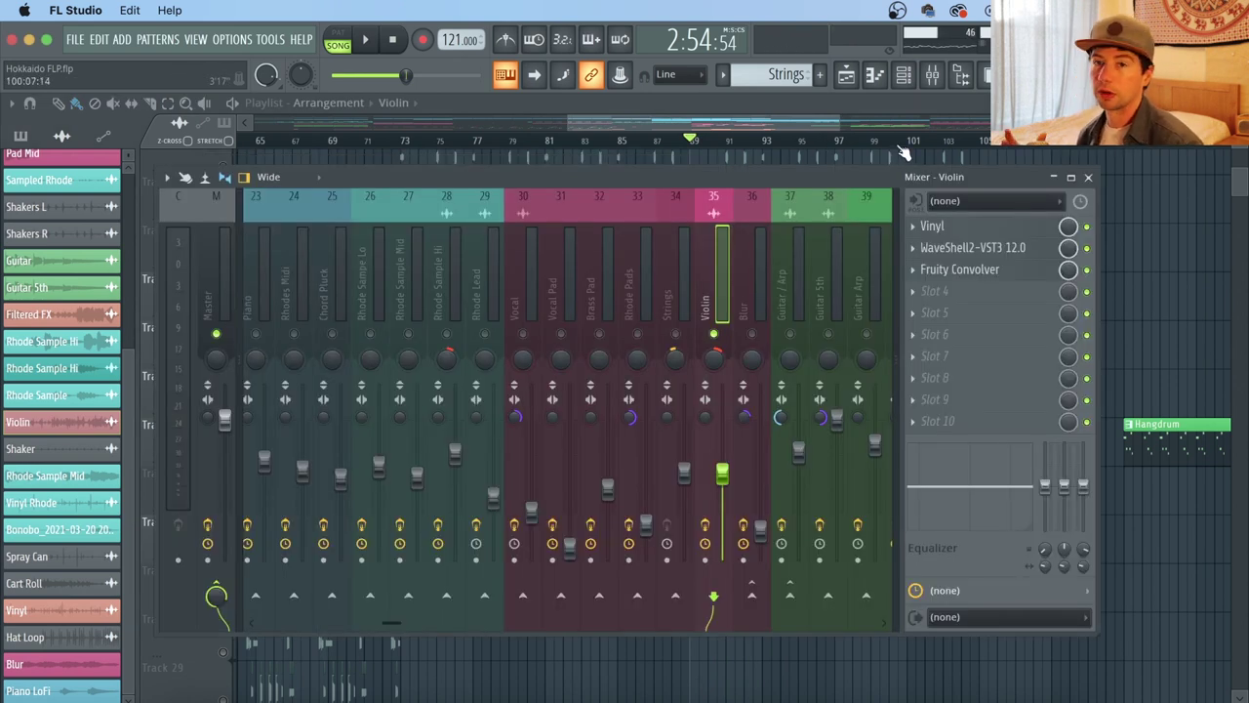
key(F9)
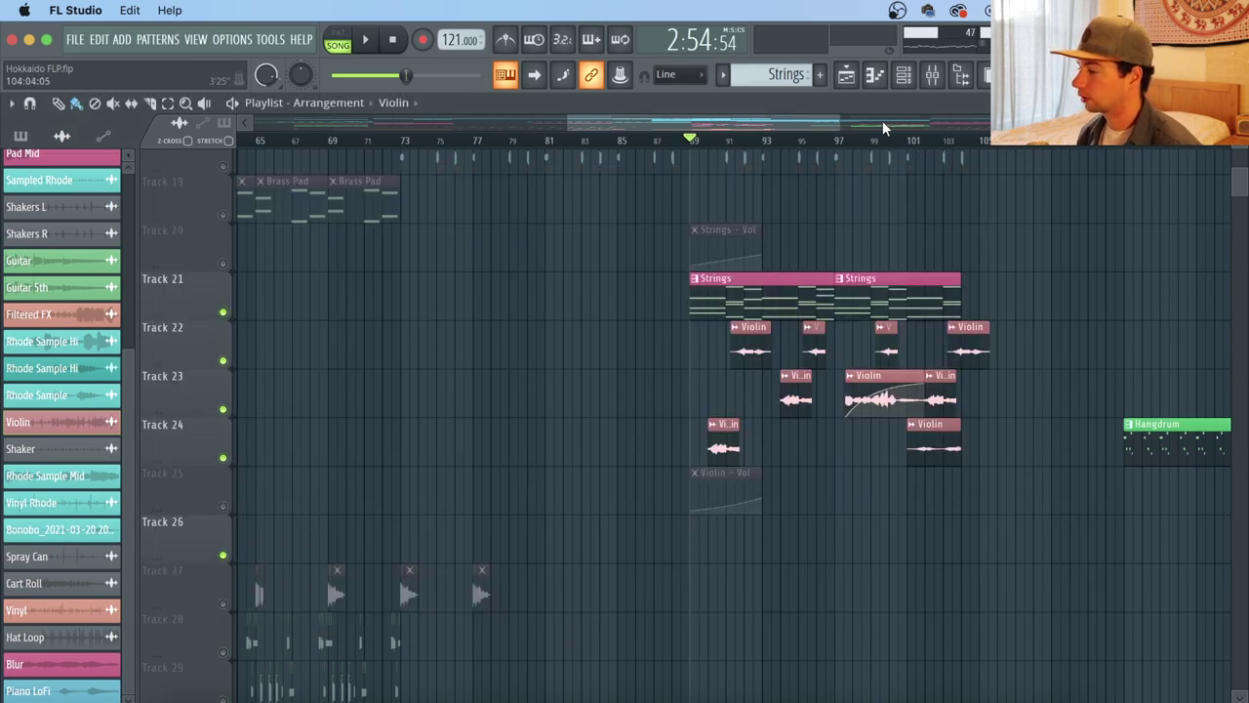
Step: Solo playlist Track 24, play the Clav clips from bar 9, select the Clav pattern, and stop playback
scroll(896, 143, down, 5)
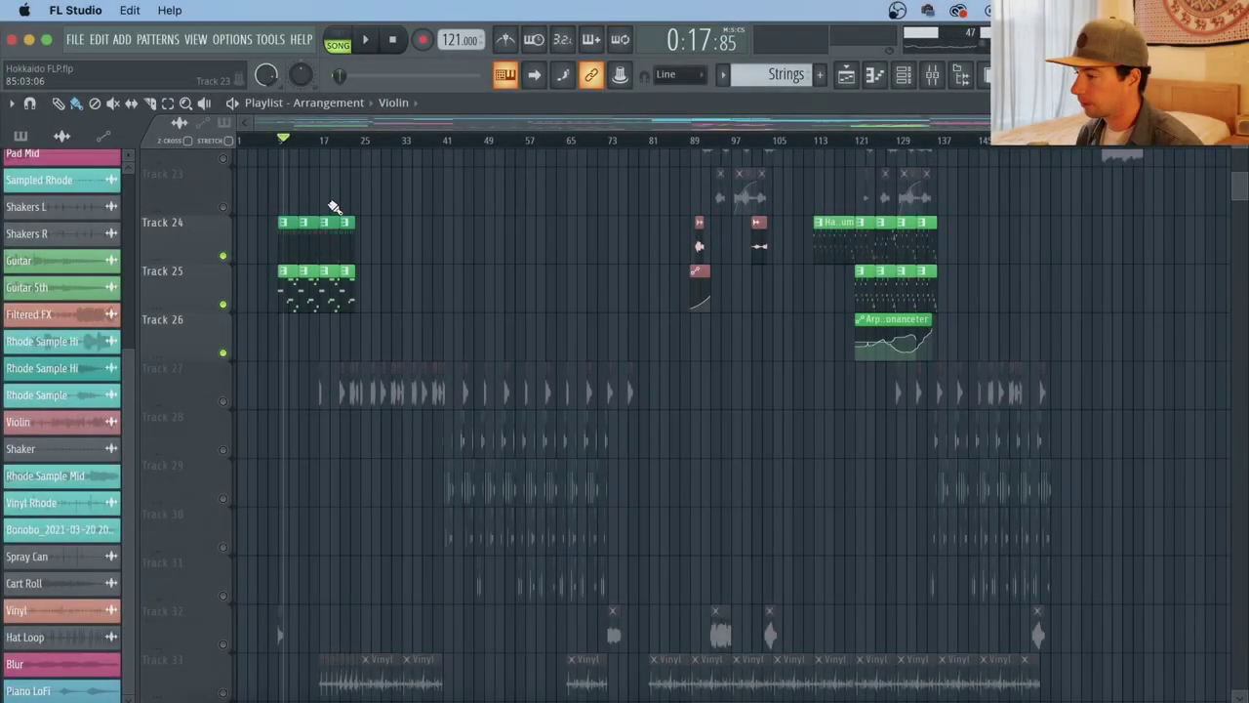
scroll(305, 142, up, 3)
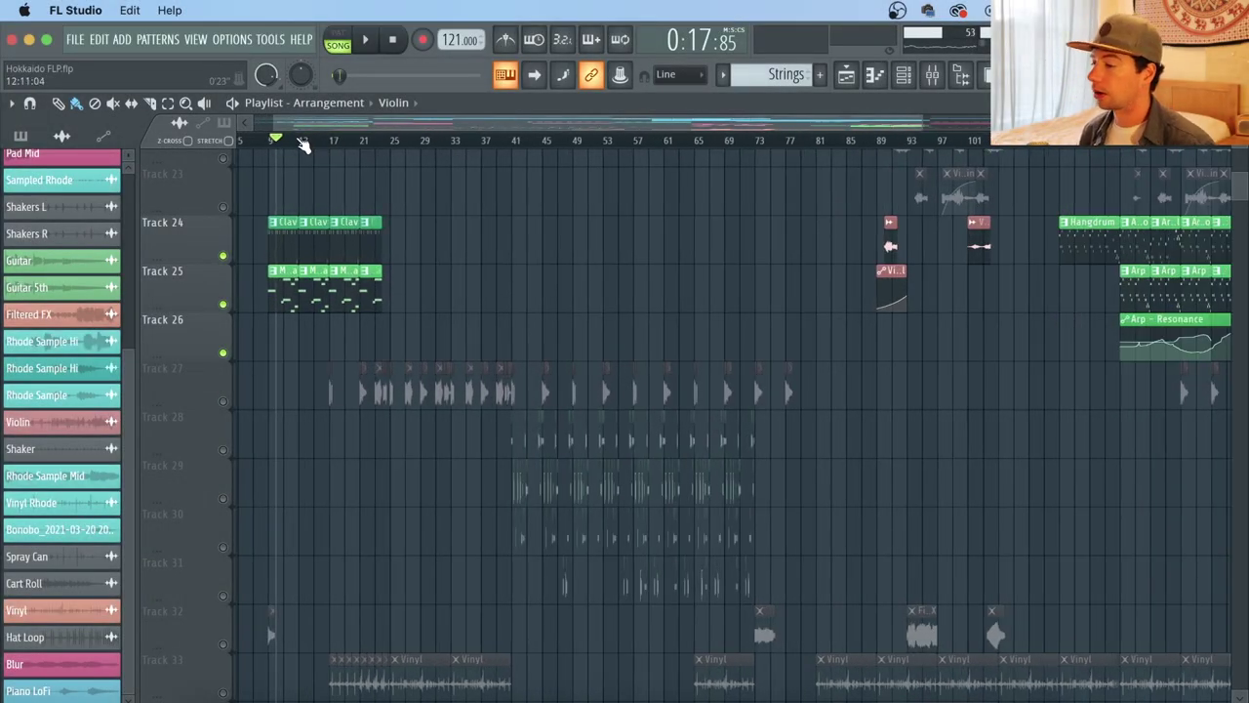
scroll(300, 142, up, 5)
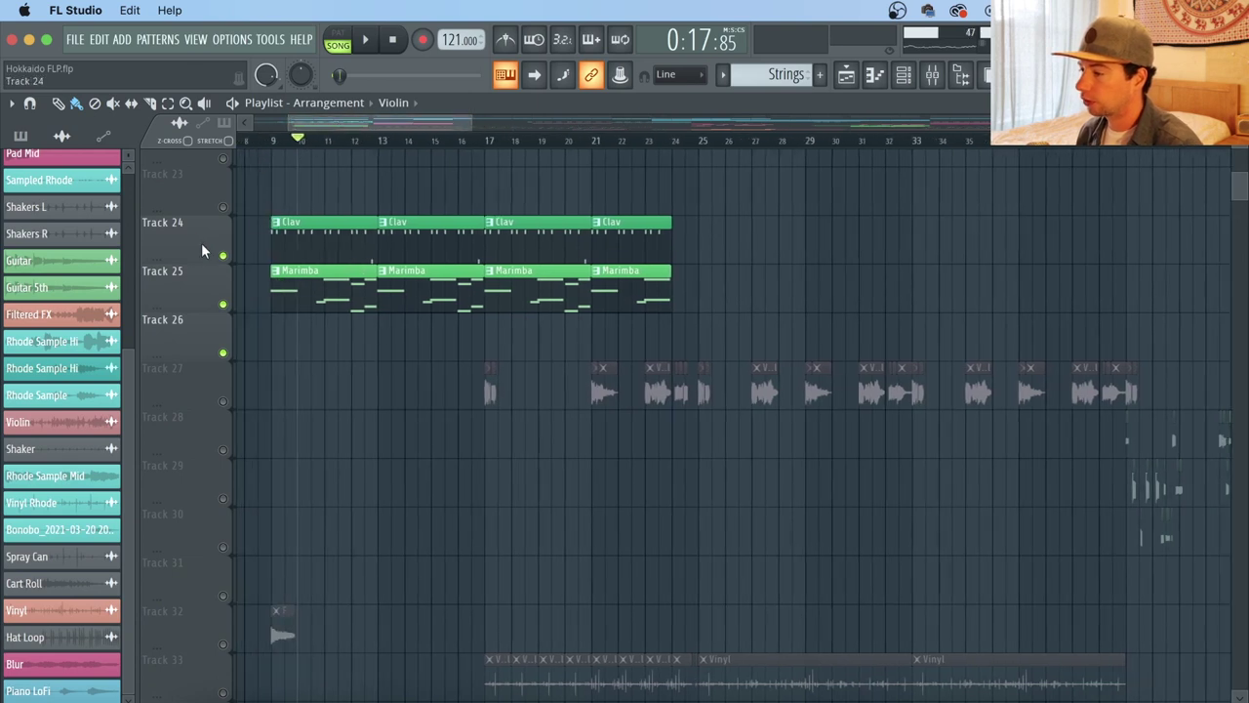
right_click(222, 256)
click(280, 146)
key(space)
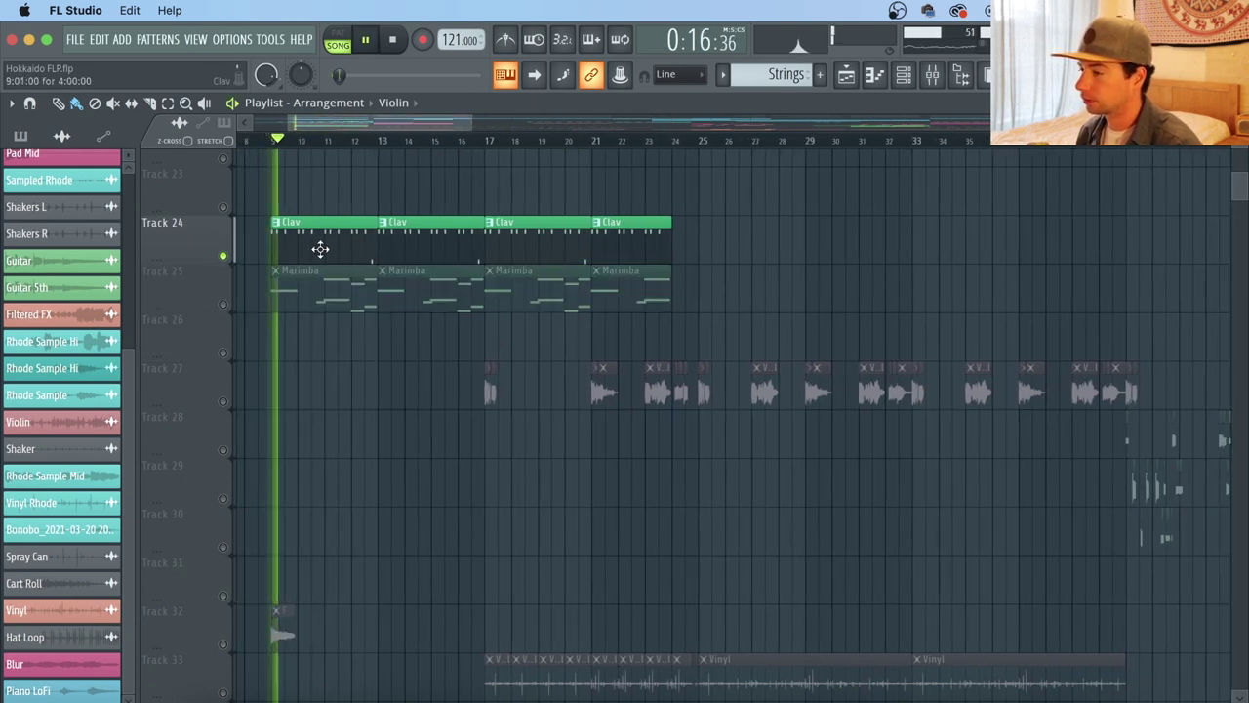
click(325, 251)
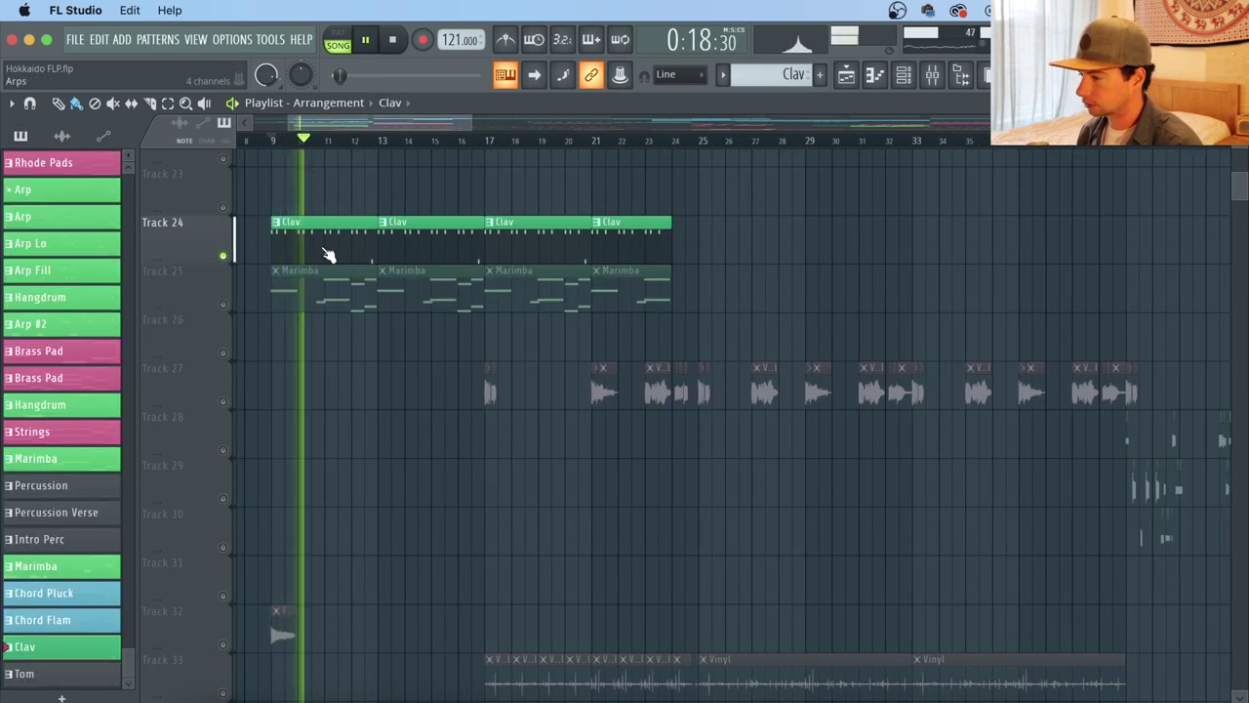
key(space)
Step: Solo Track 25, select the Marimba pattern, and play it in pattern mode with the channel rack open
right_click(223, 304)
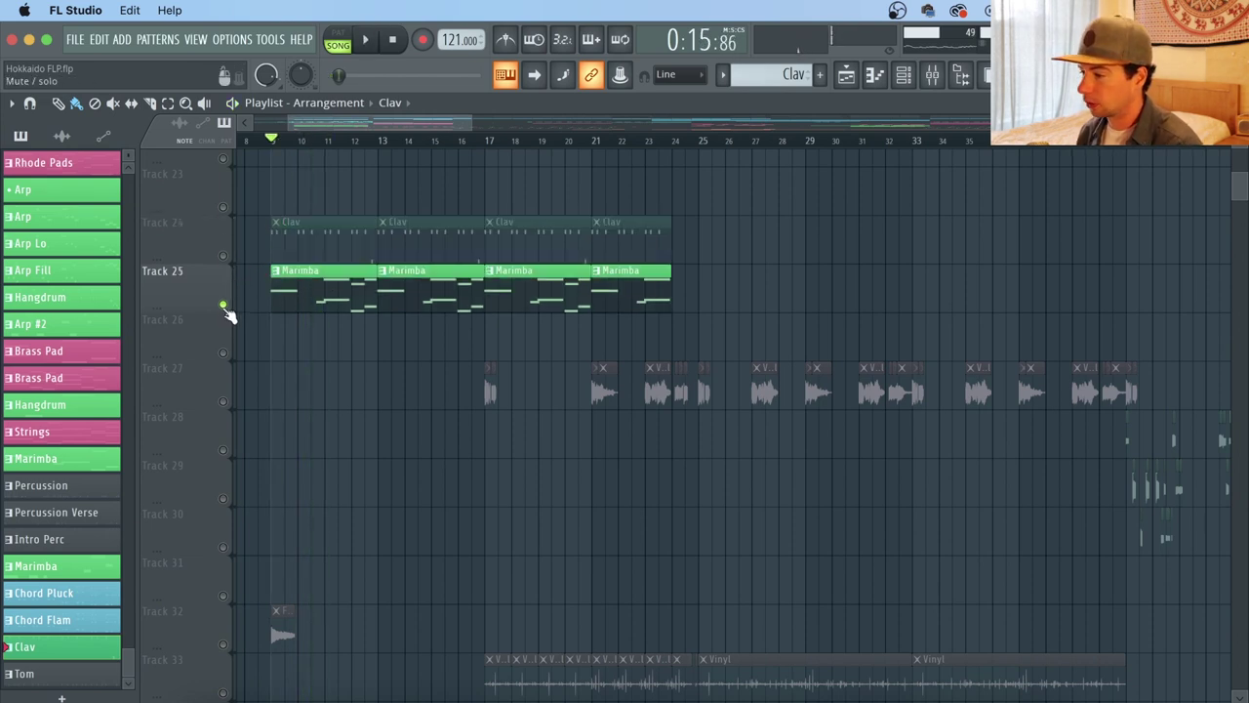
click(316, 300)
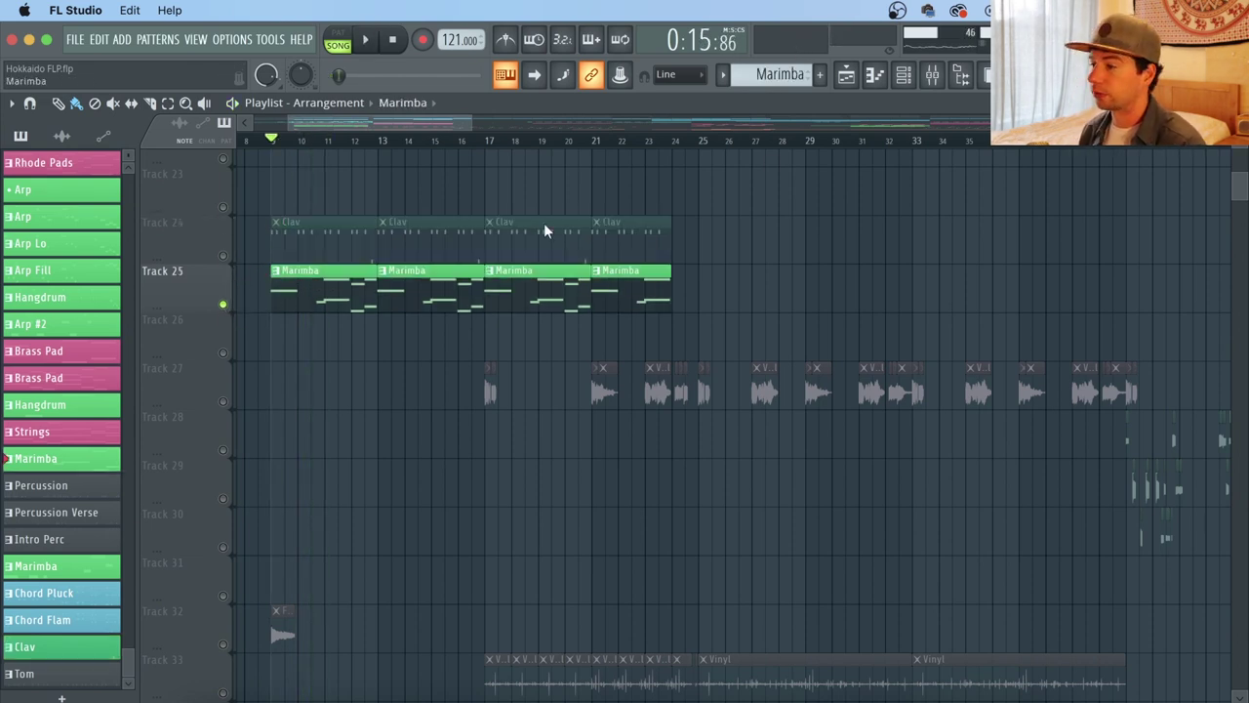
click(904, 74)
click(349, 37)
key(space)
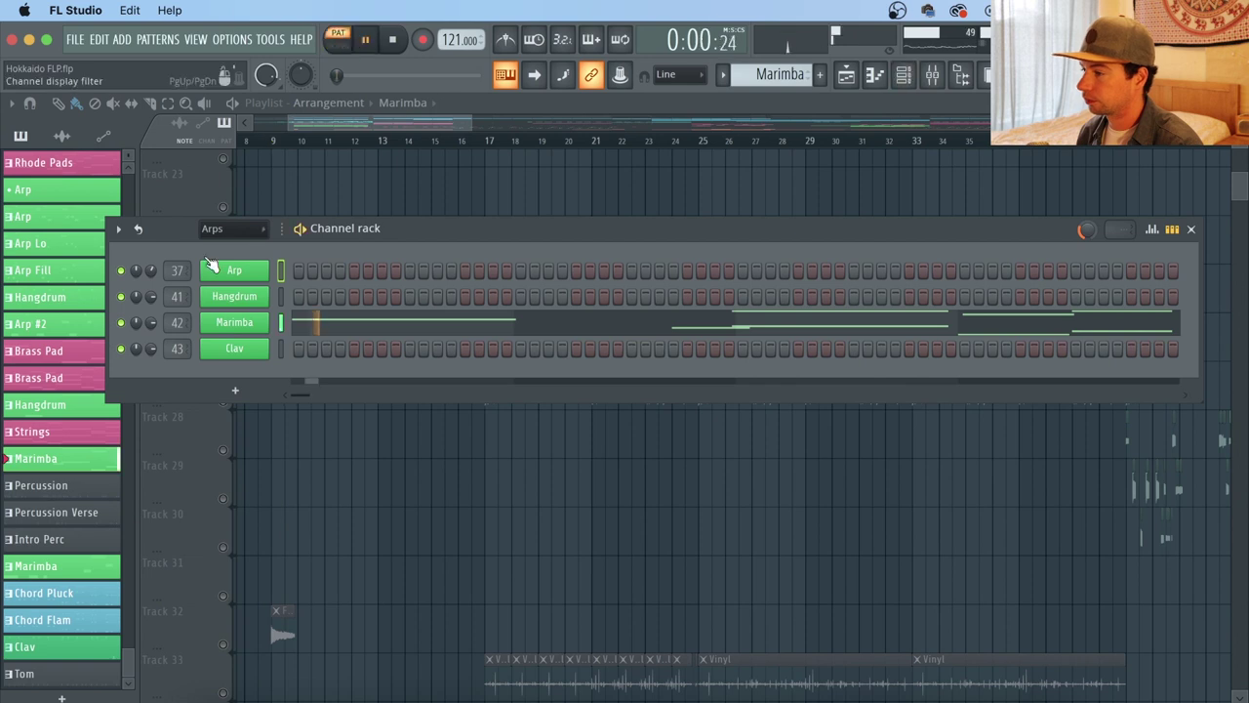
Step: View the Marimba channel's sample settings during playback, then stop and close the sampler and channel rack
click(234, 323)
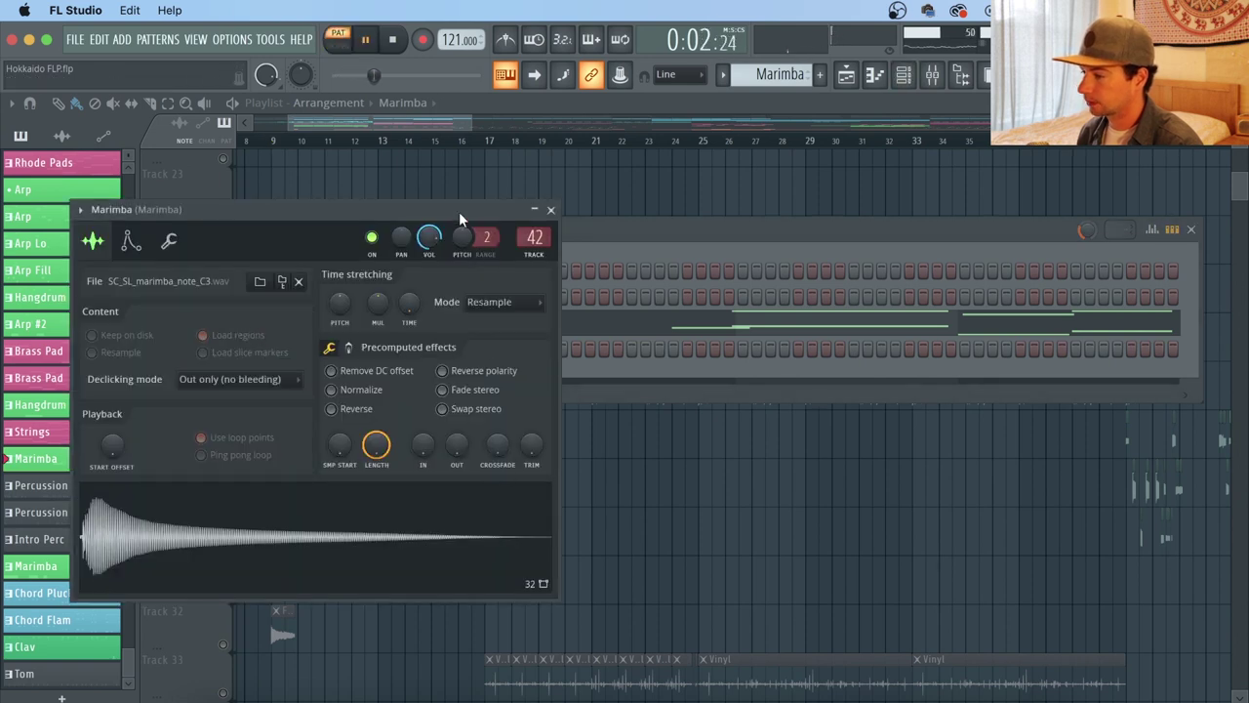
drag(459, 212, 565, 217)
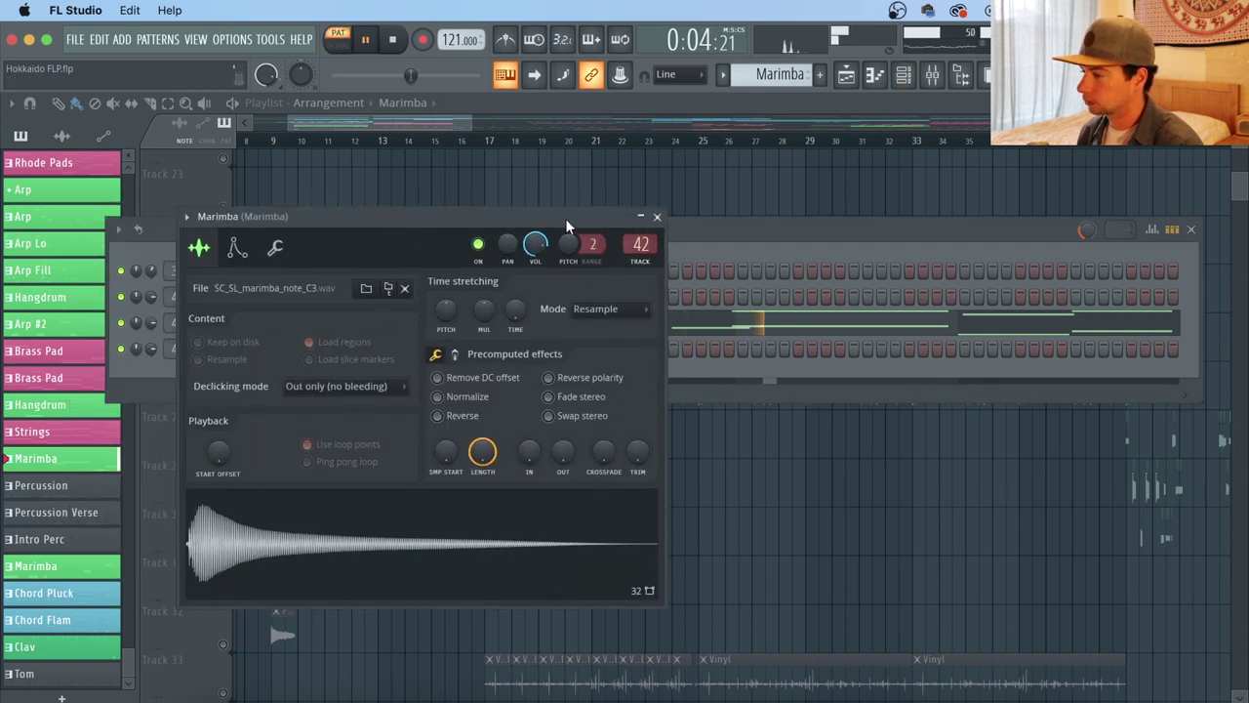
key(space)
click(620, 184)
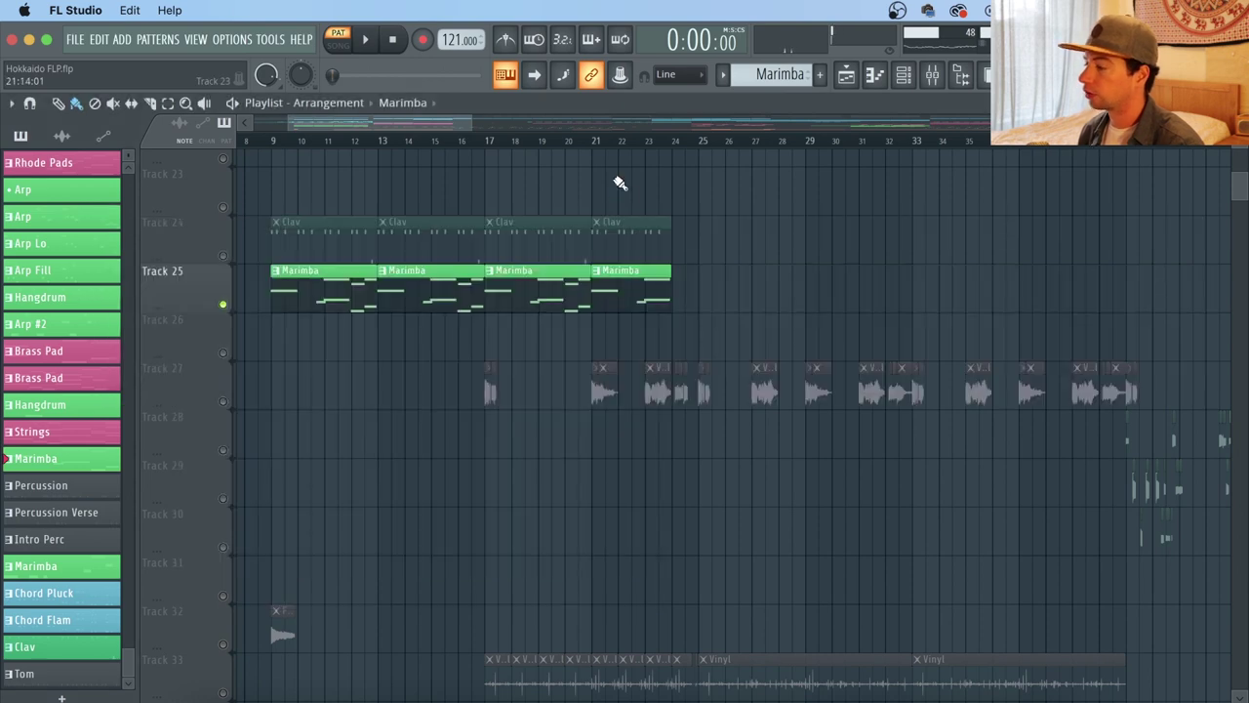
Step: Unmute Track 24, play the Hangdrum part from bar 113, and select the Hangdrum pattern
click(223, 256)
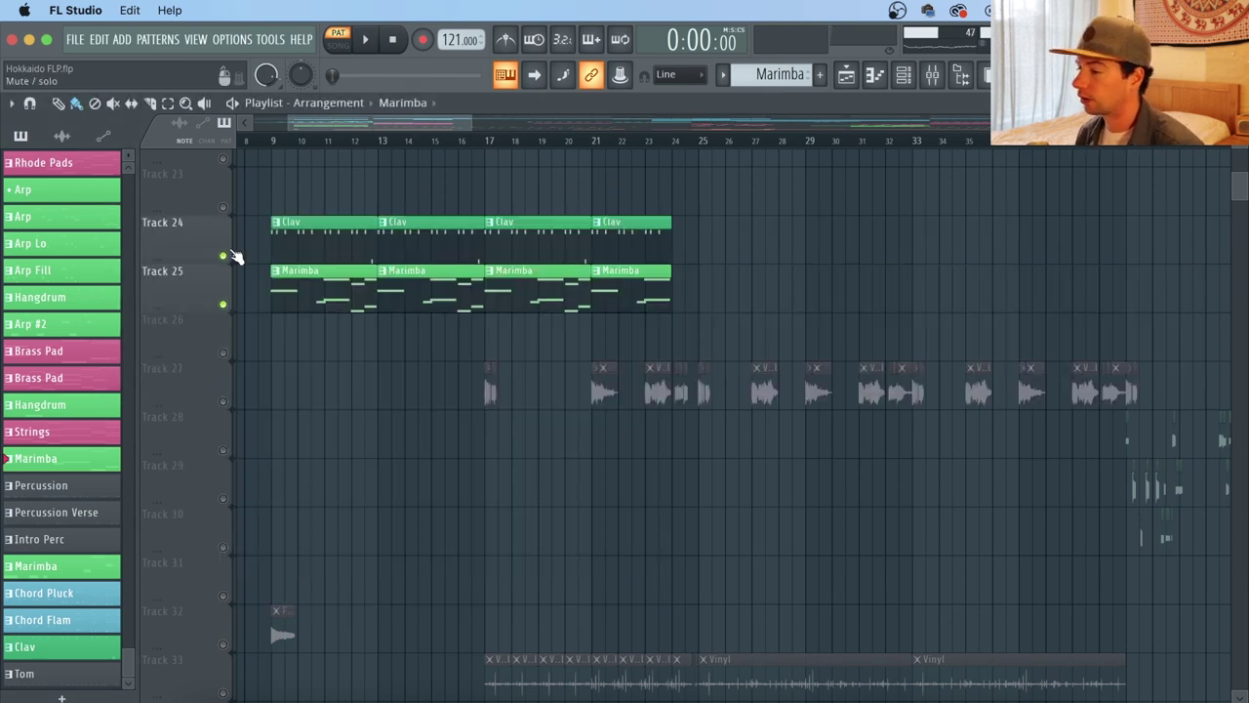
scroll(380, 146, down, 5)
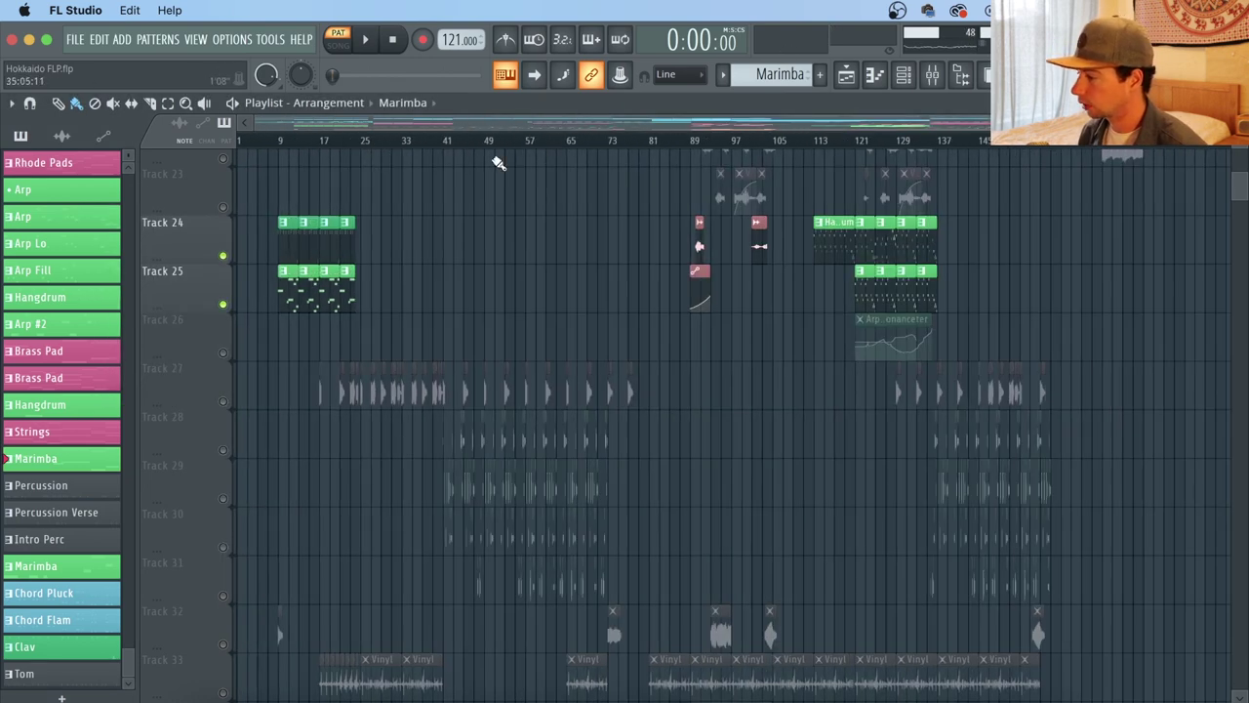
scroll(901, 146, up, 5)
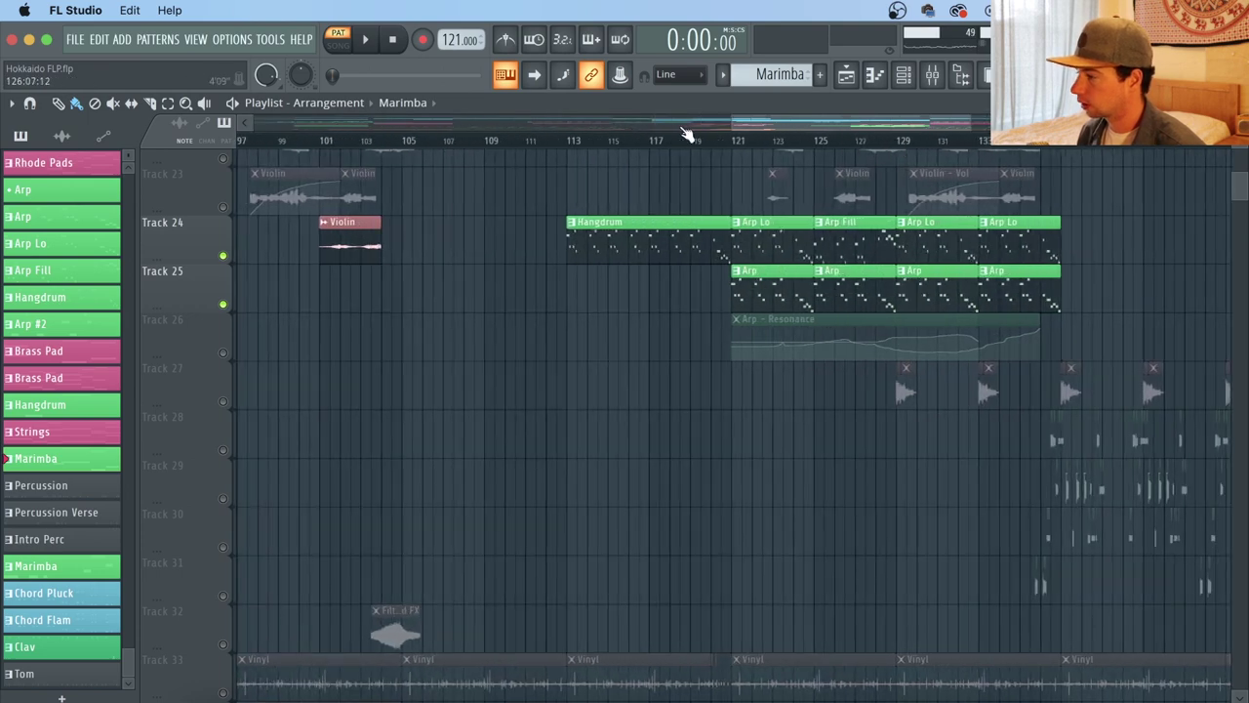
click(570, 146)
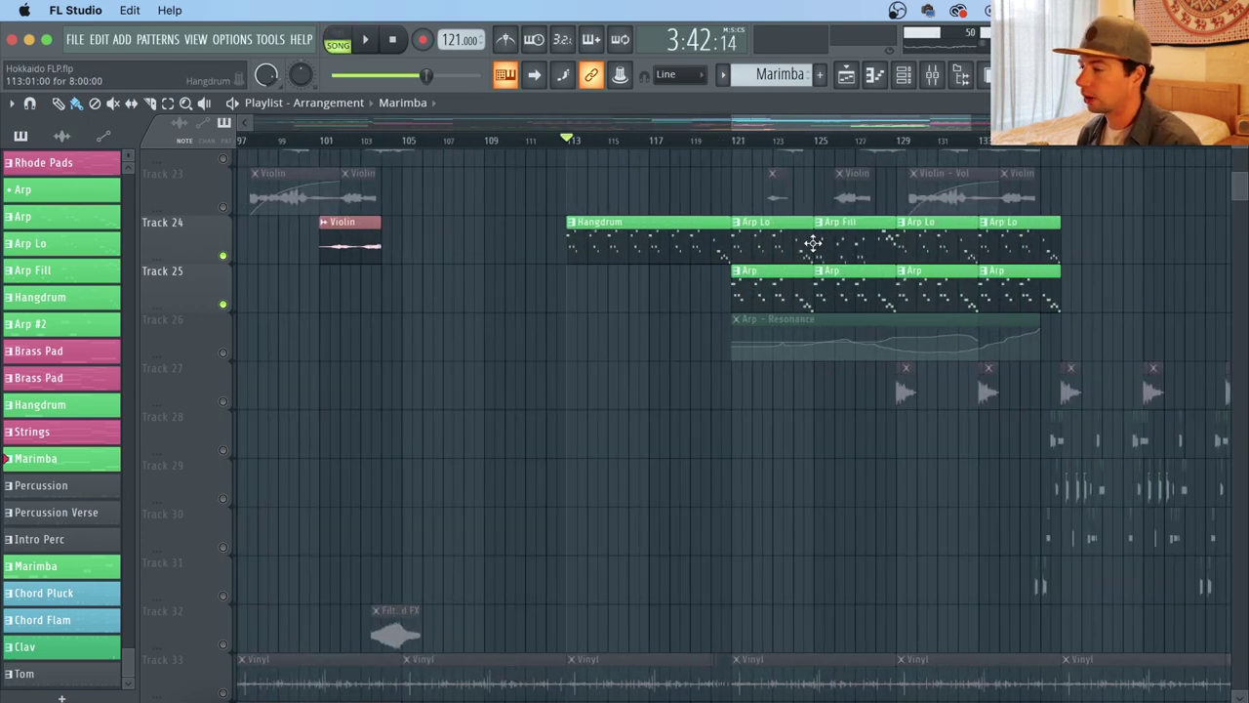
key(space)
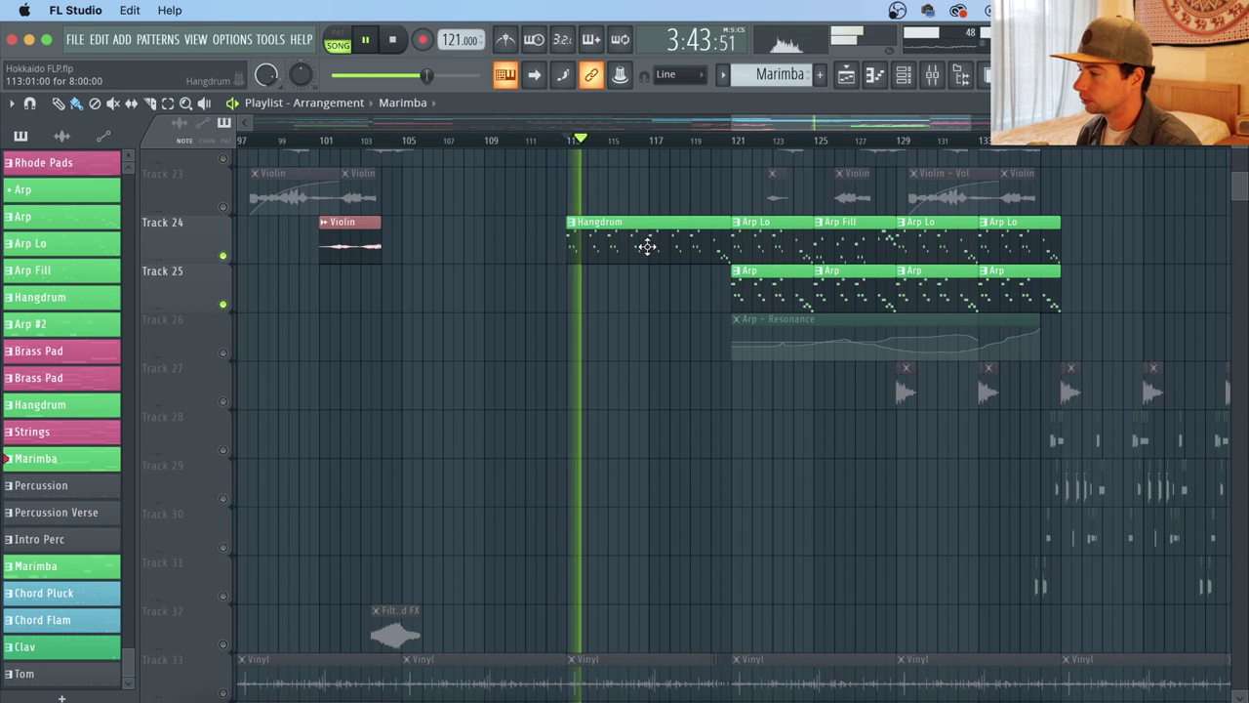
click(656, 245)
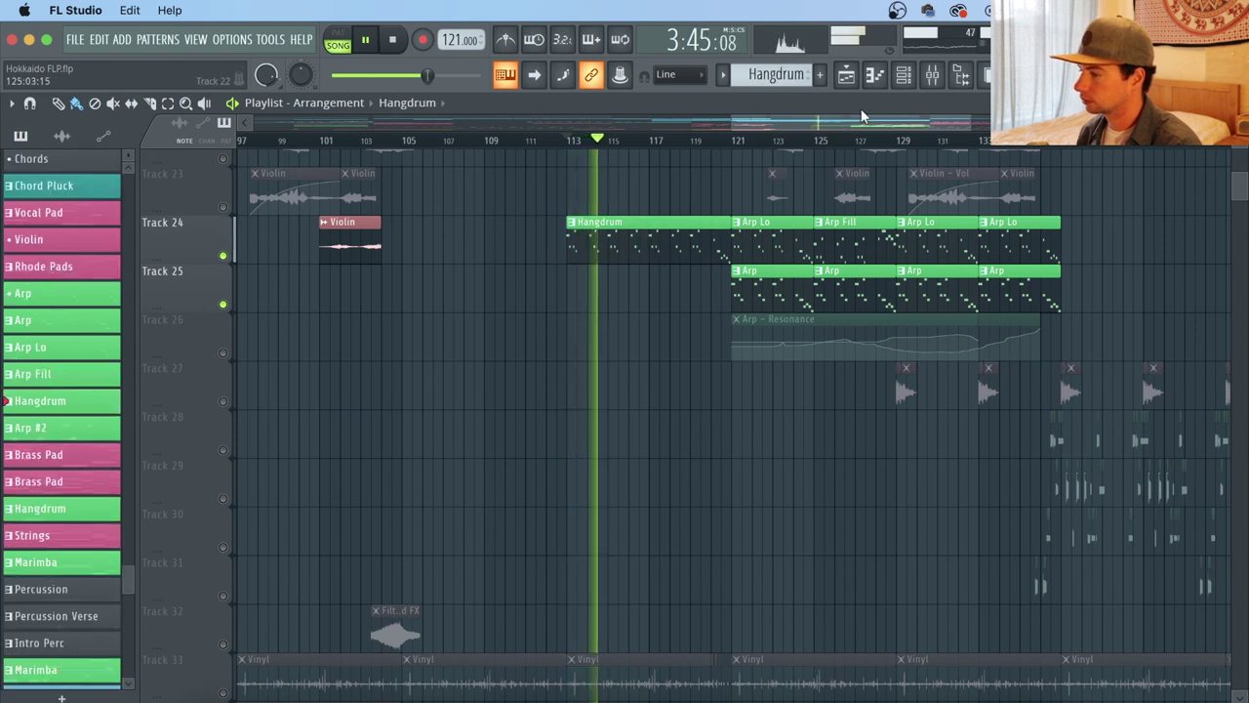
Step: Show the channel rack, stop playback, and view the Hangdrum channel's sample settings
click(905, 80)
key(space)
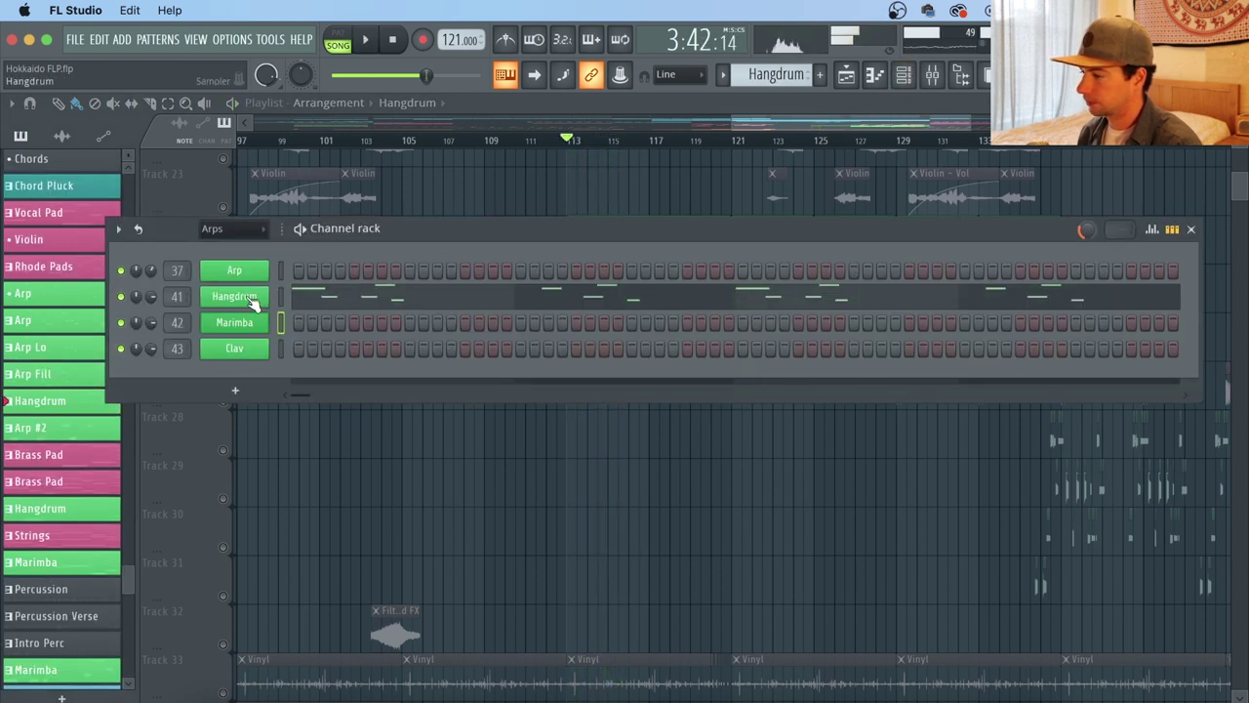
click(234, 295)
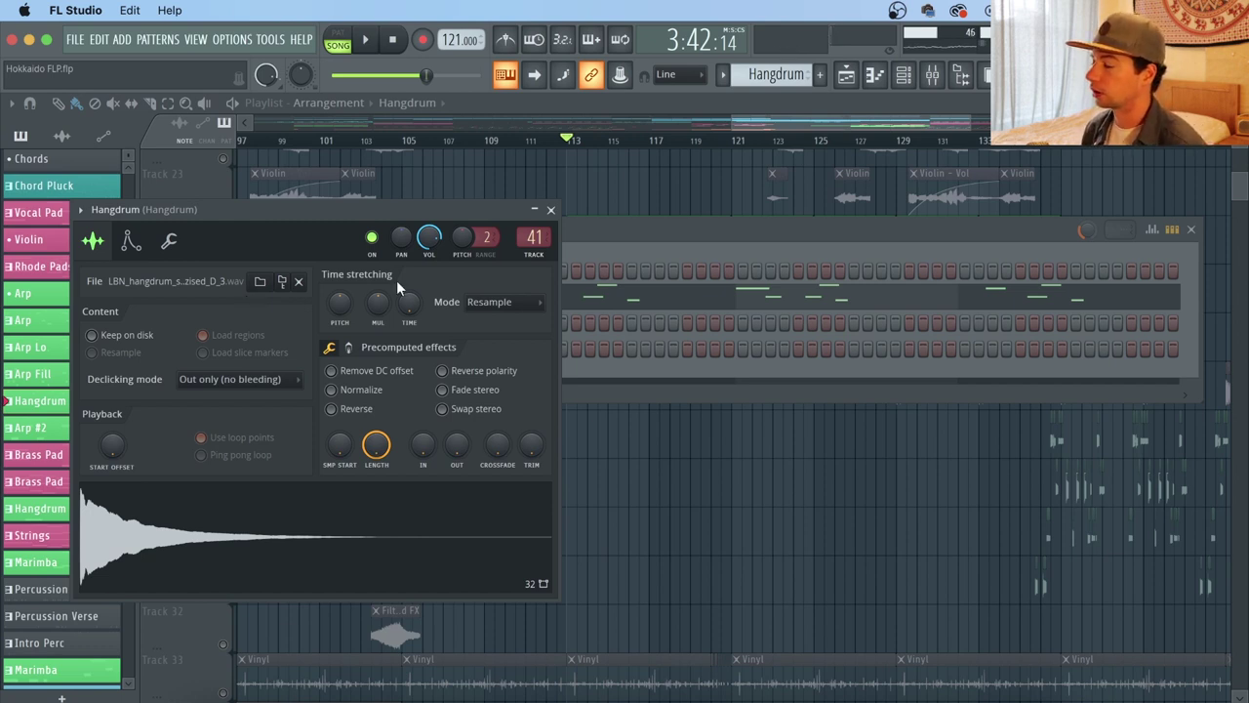
Step: View the Hangdrum track's effects in the mixer while playing the part, then stop playback and close the mixer
click(935, 76)
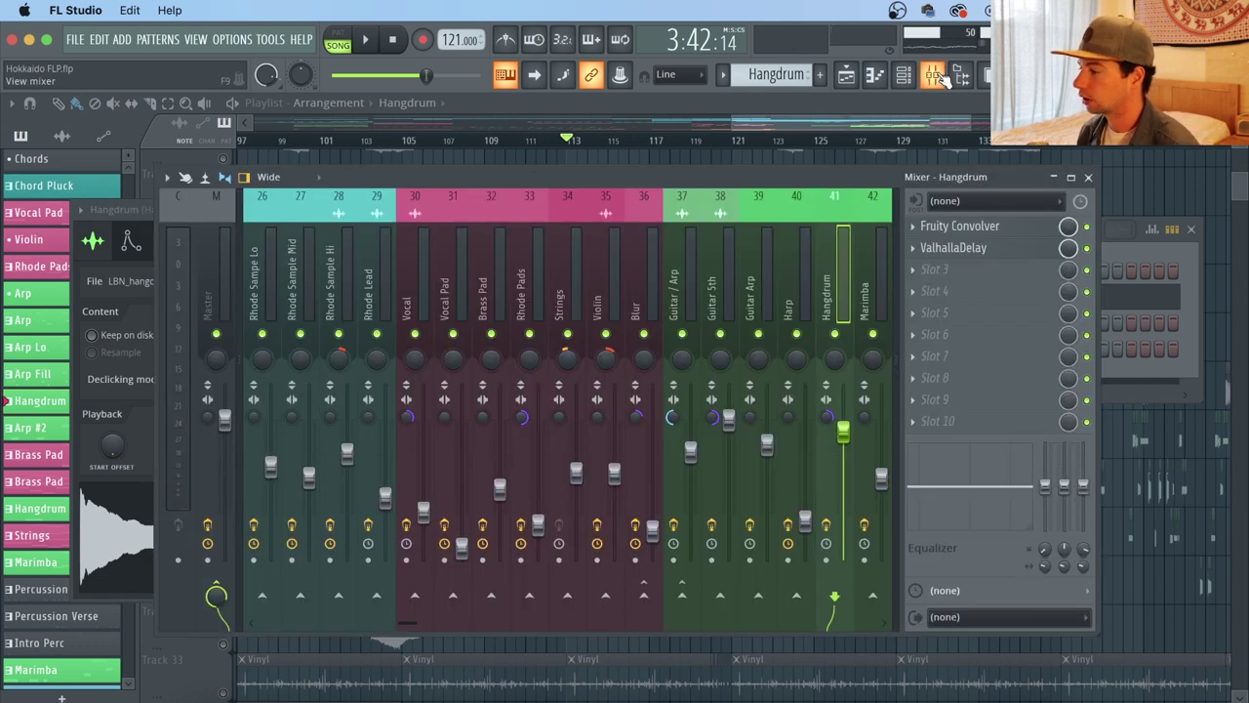
drag(963, 182, 891, 172)
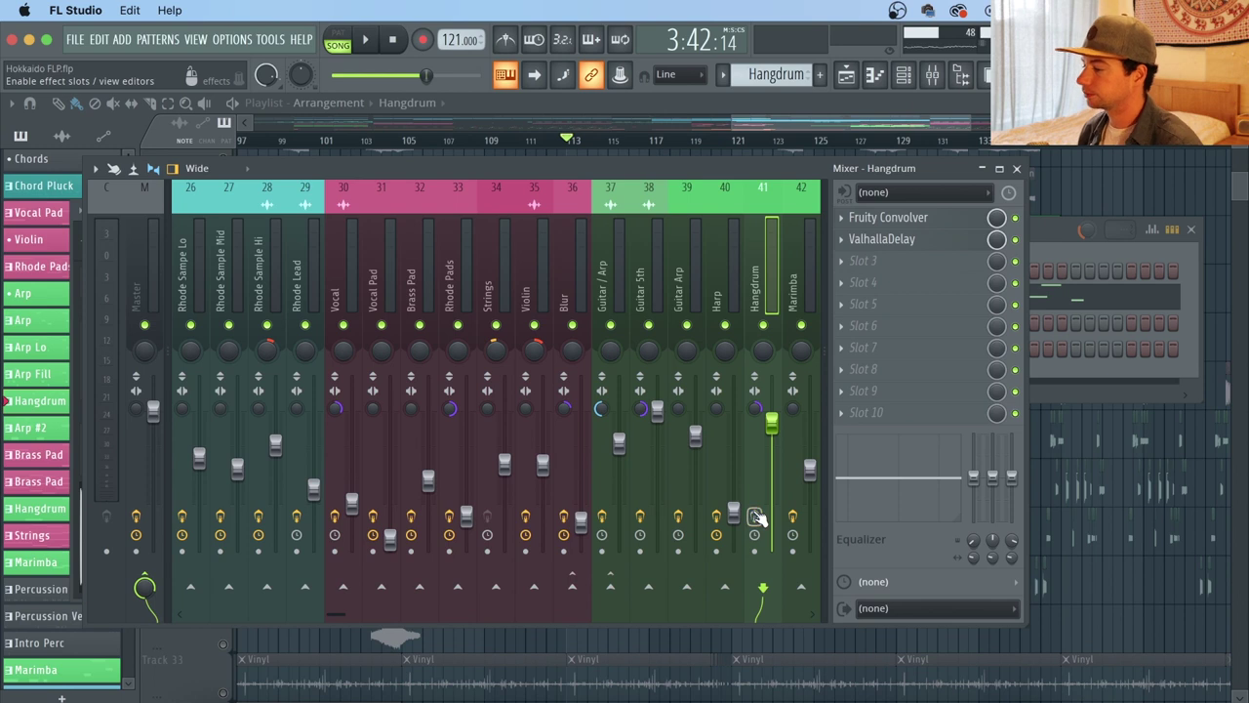
key(space)
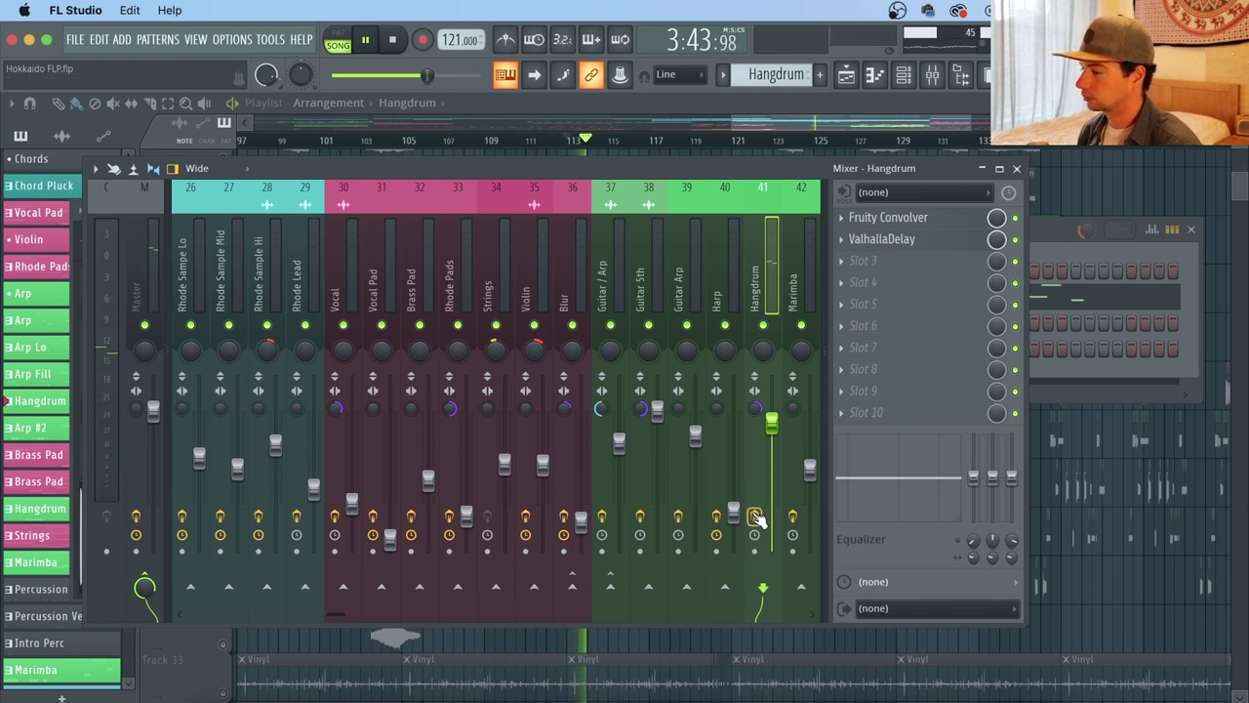
key(space)
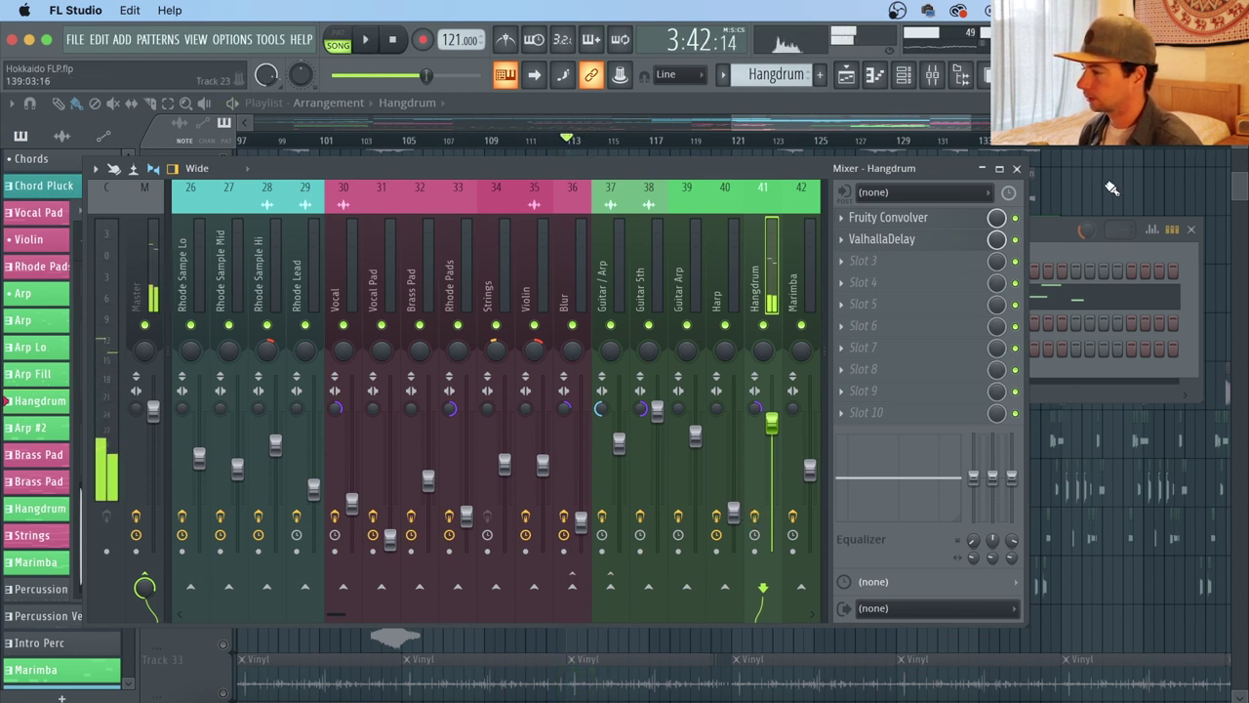
key(F9)
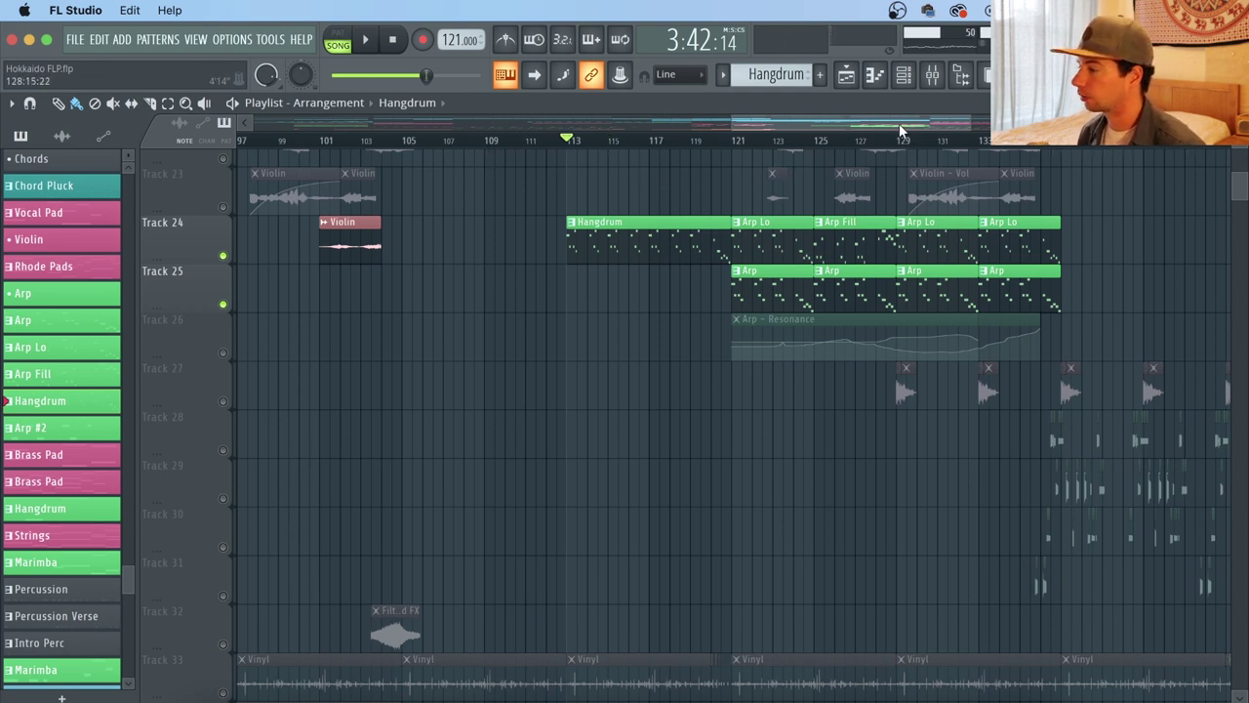
Step: Solo Track 25, unmute Track 26, play the Arp clips from bar 121, and stop playback
drag(900, 126, 910, 126)
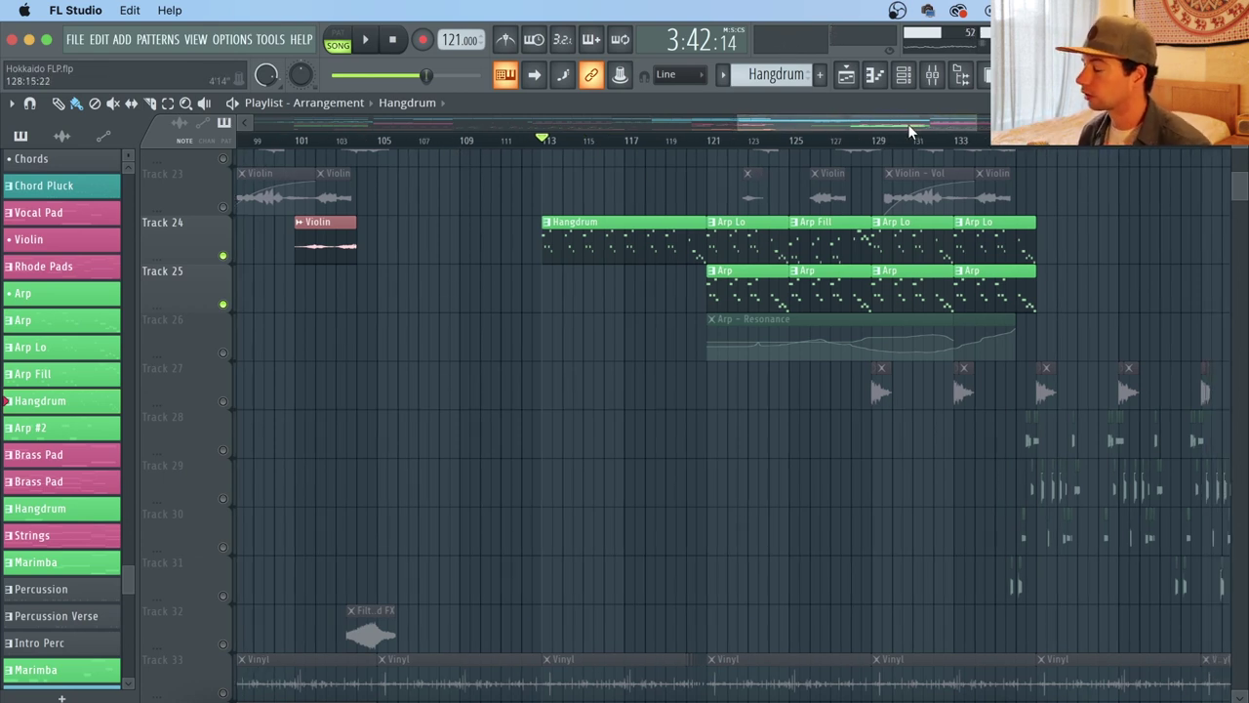
scroll(916, 144, up, 3)
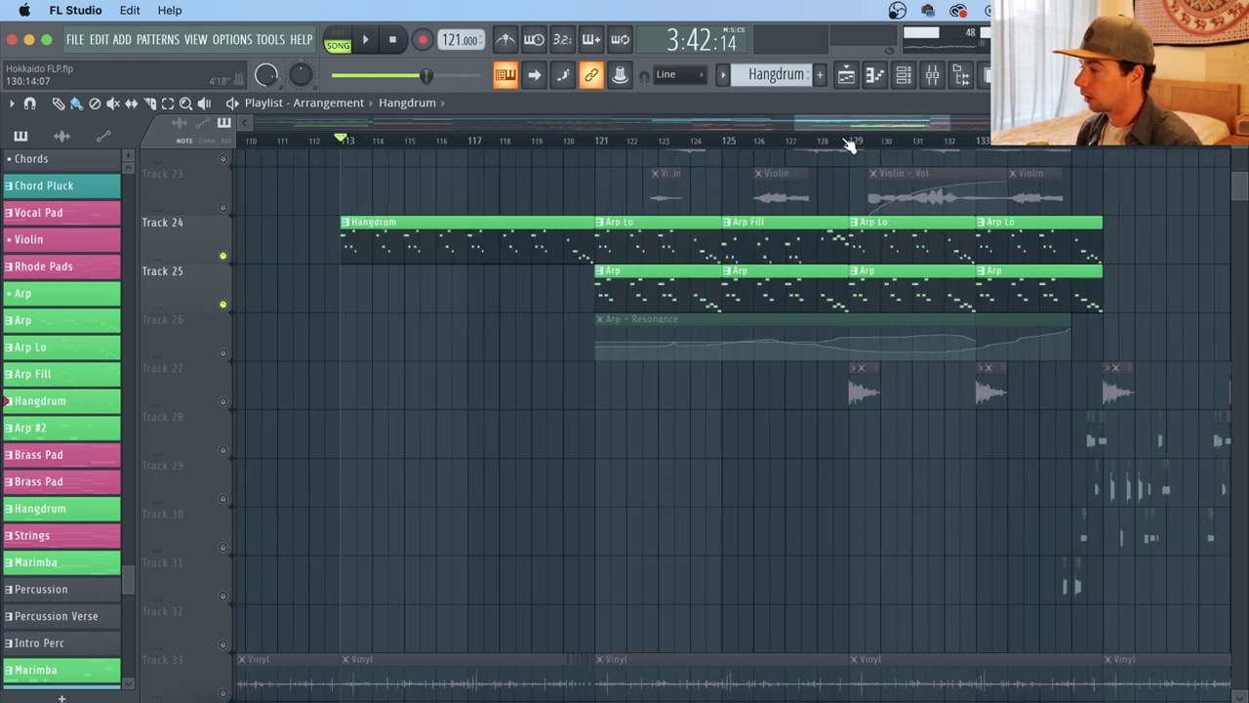
click(602, 144)
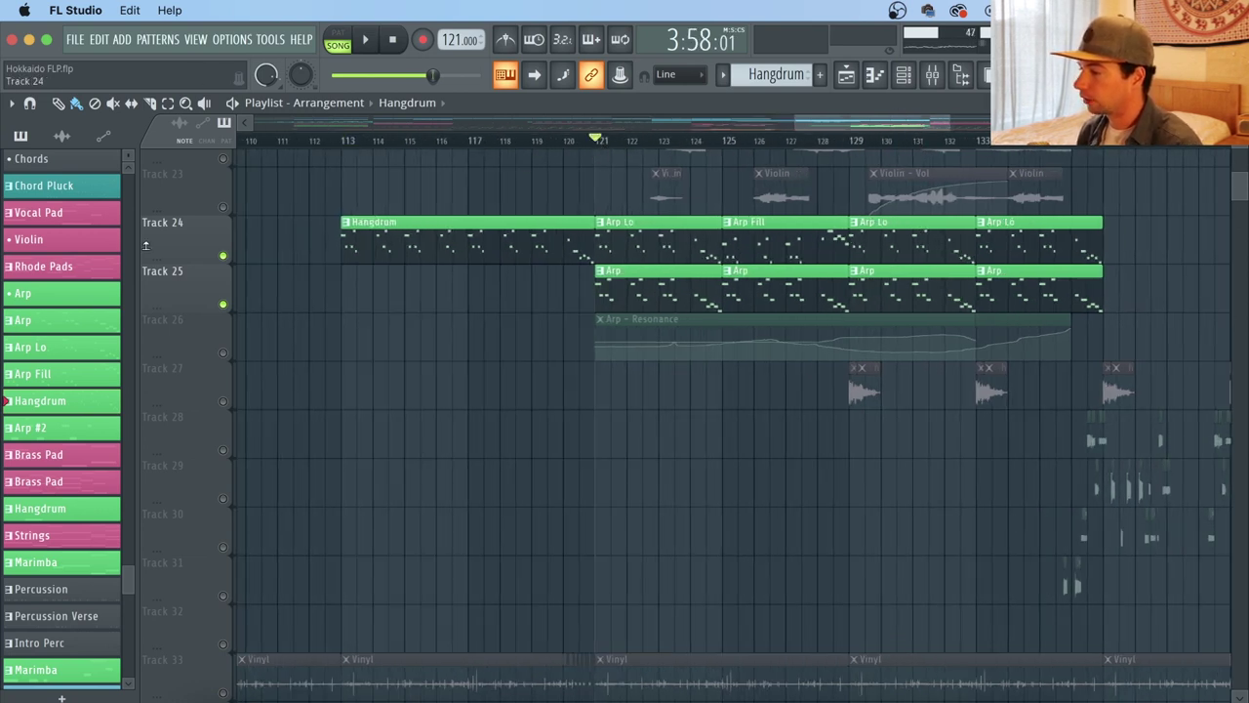
right_click(224, 307)
click(224, 352)
key(space)
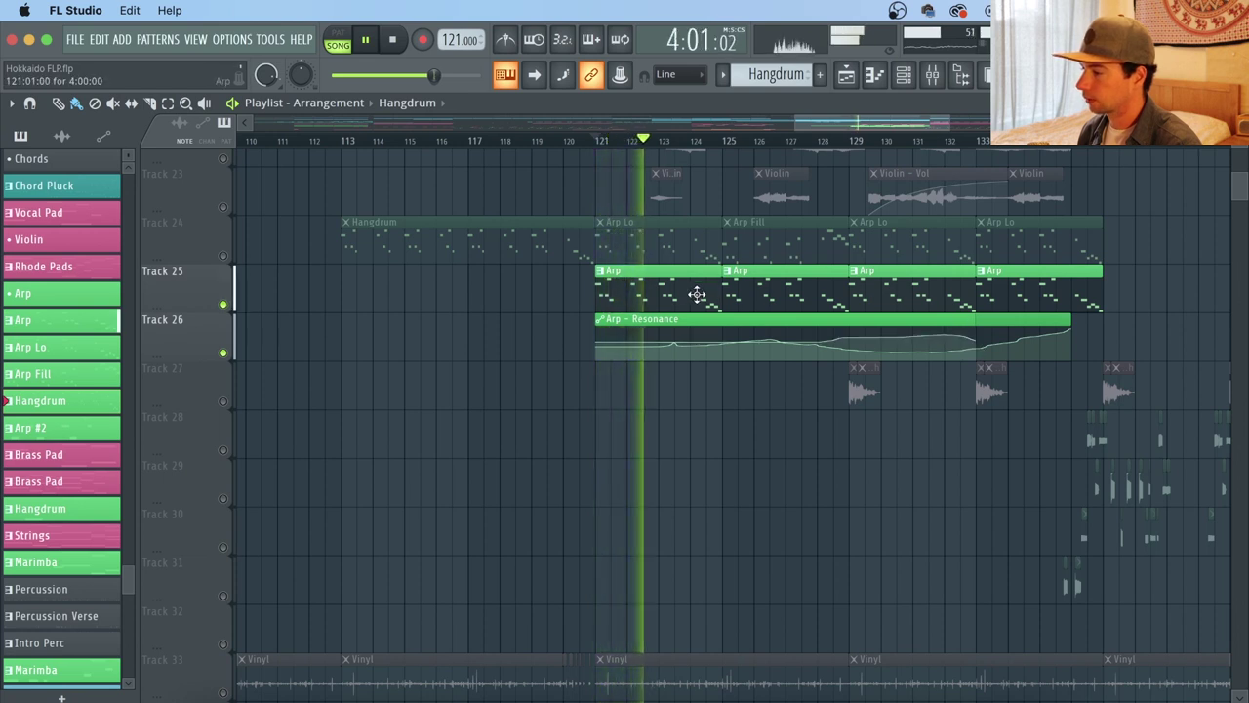
key(space)
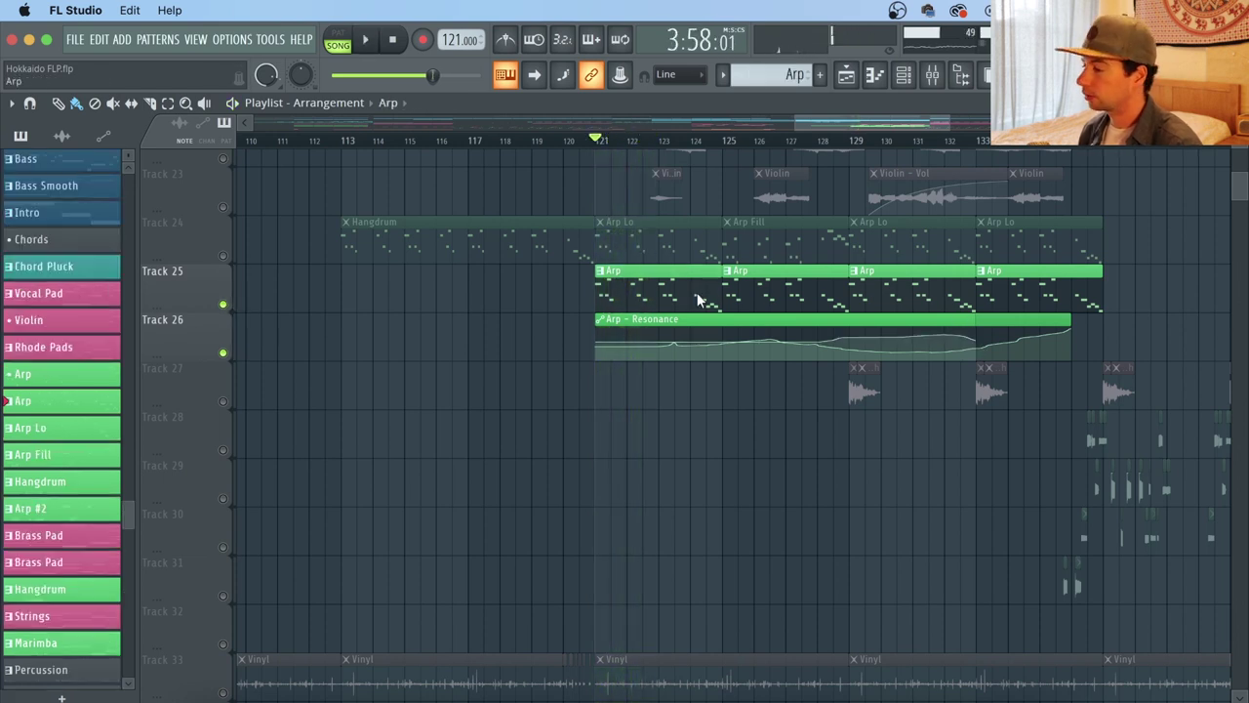
Step: Select the Arp pattern and open the Arp channel's instrument settings from the channel rack
double_click(697, 295)
click(847, 76)
click(902, 75)
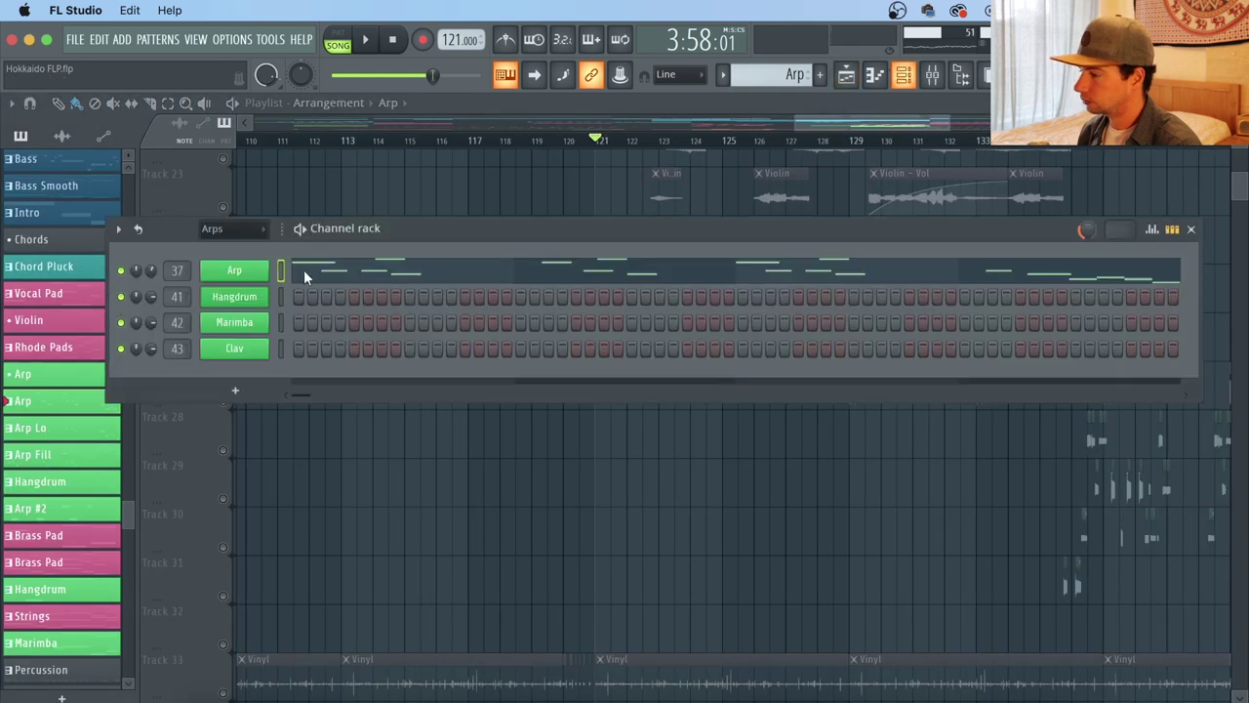
click(234, 270)
drag(676, 404, 564, 190)
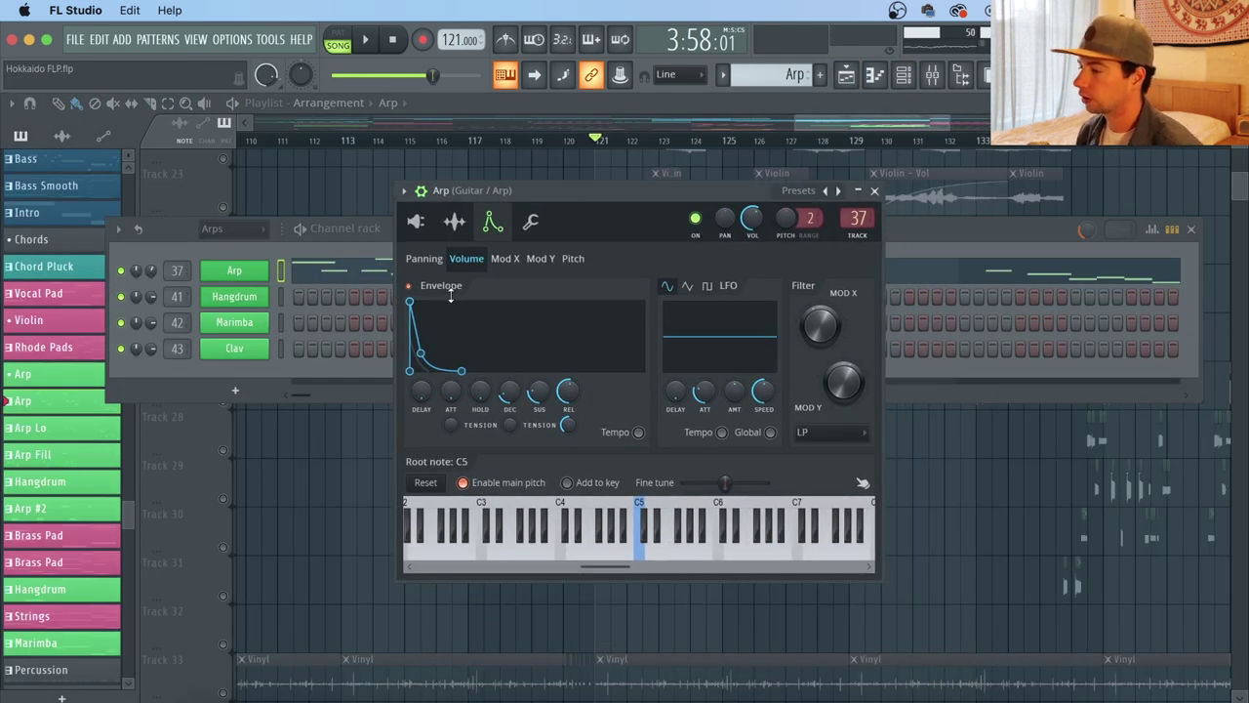
Step: Compare the Arp's Volume and Mod X envelopes and check its filter types, keeping LP selected
click(497, 258)
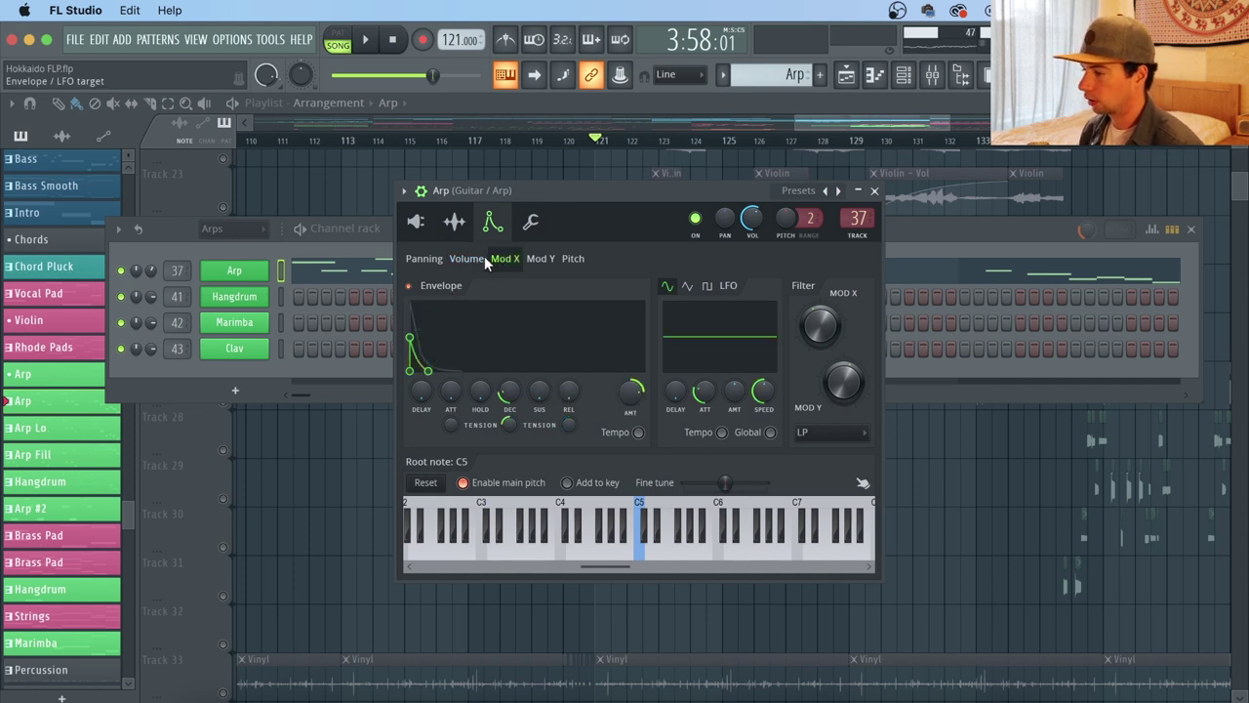
click(466, 258)
click(505, 259)
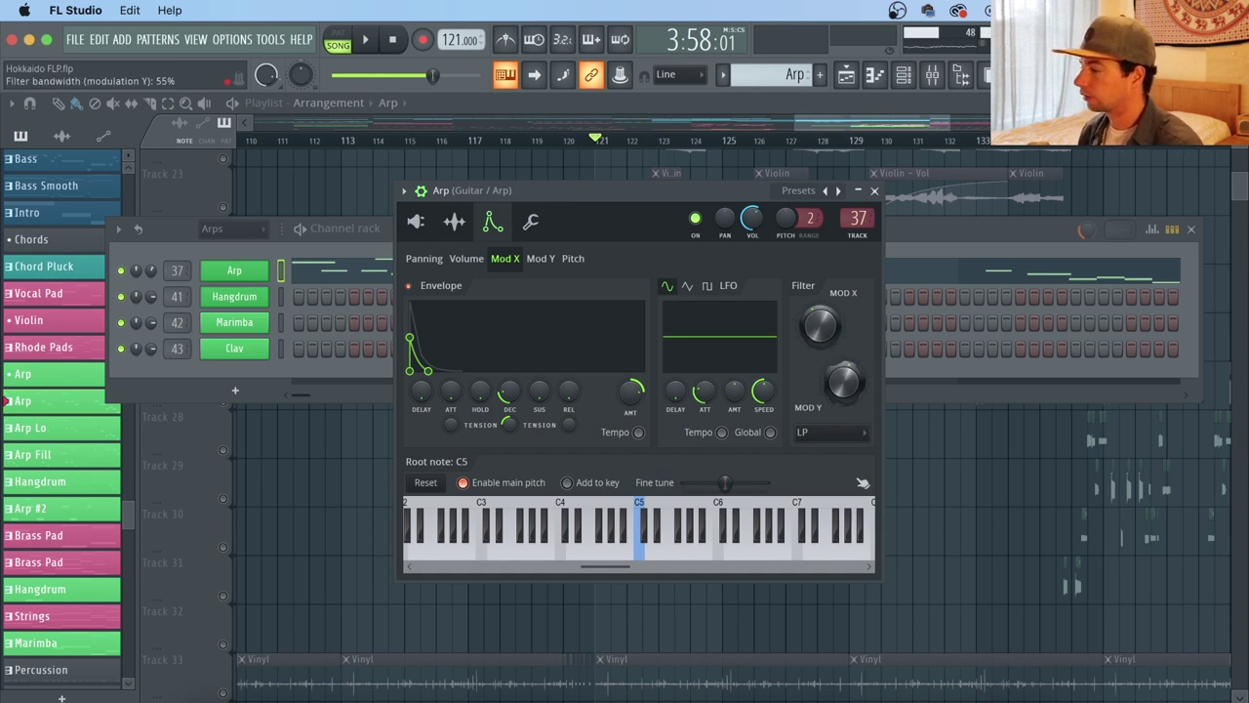
click(825, 432)
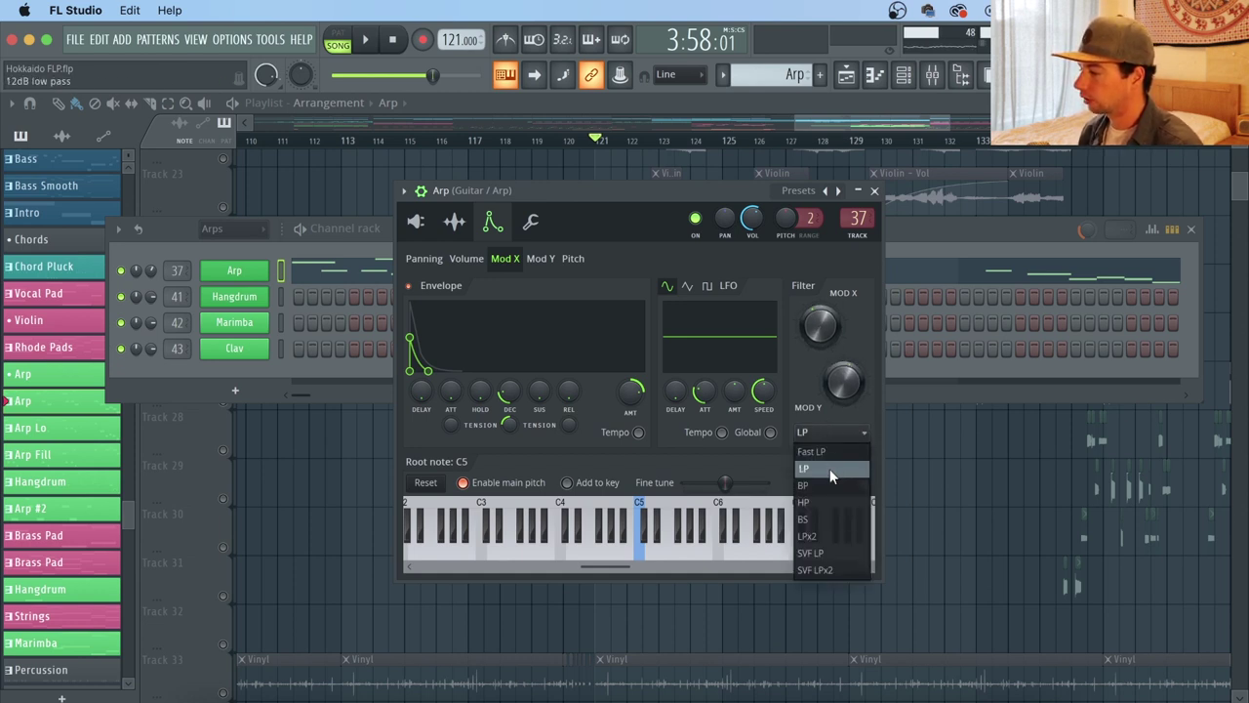
click(829, 468)
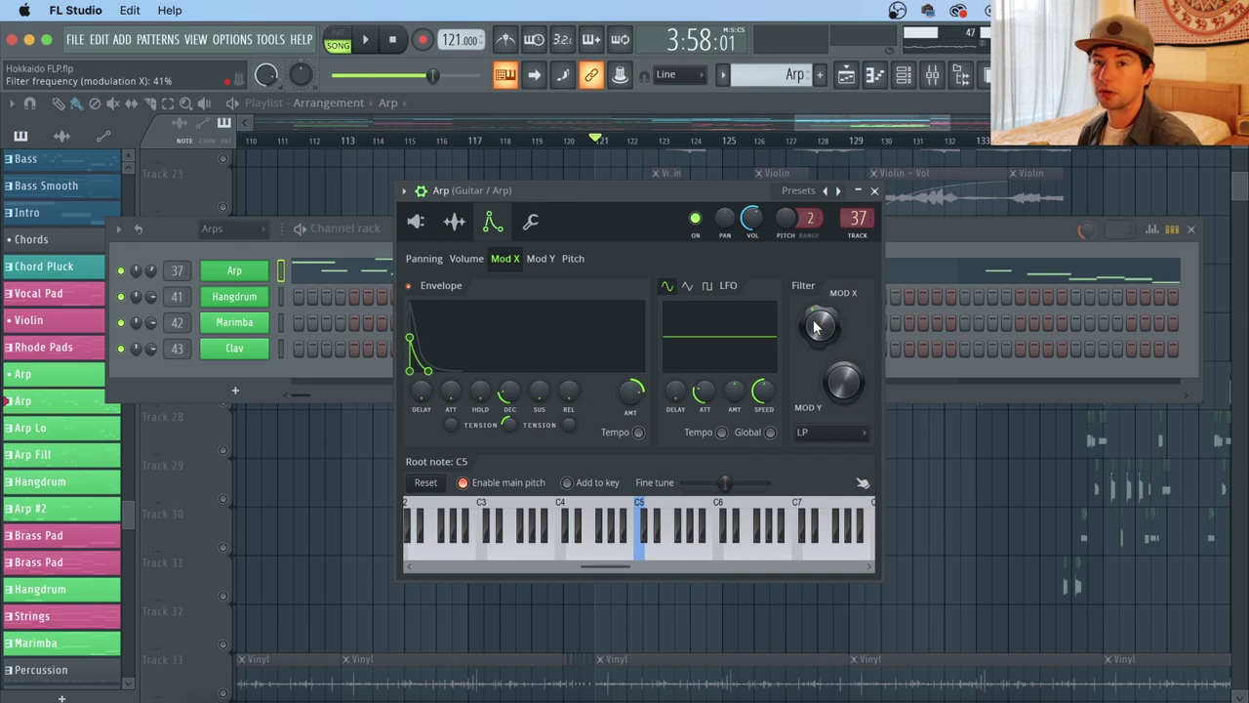
Step: Adjust the Arp filter's Mod X and Mod Y during playback, lowering Mod X to 23%, and stop playback
key(space)
mouse_move(816, 327)
mouse_down()
mouse_move(816, 283)
mouse_move(815, 322)
mouse_up()
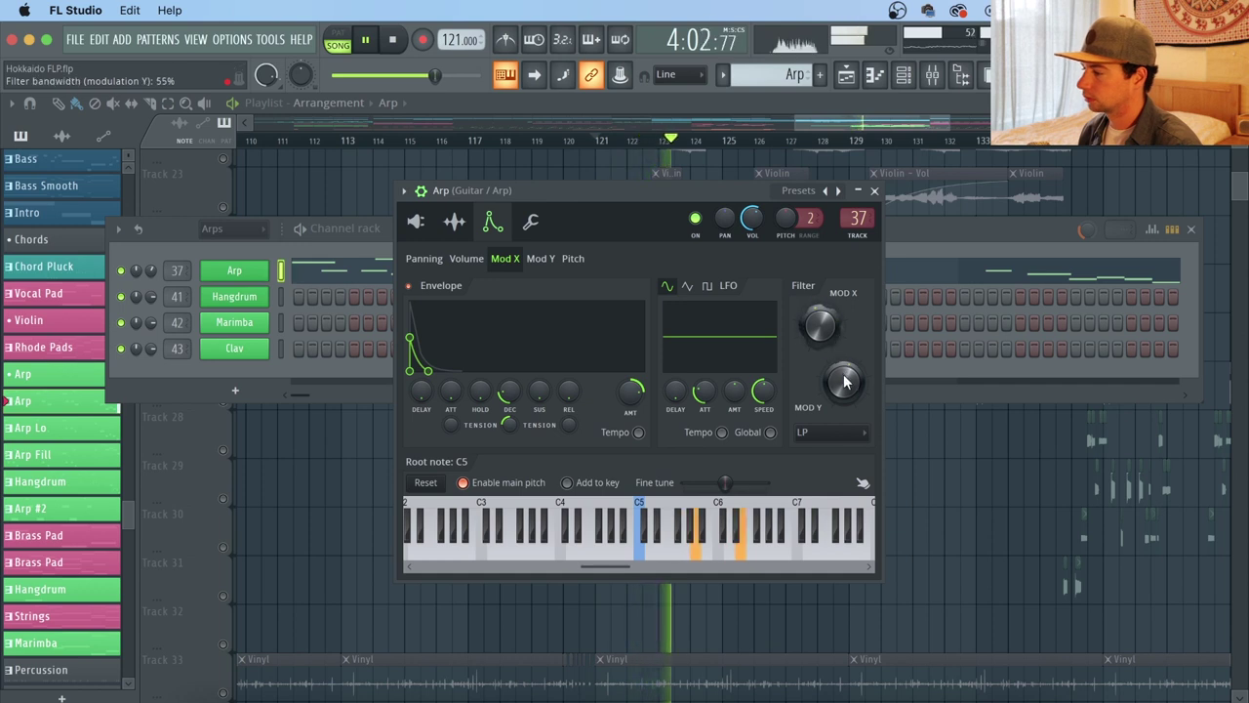
drag(845, 379, 805, 327)
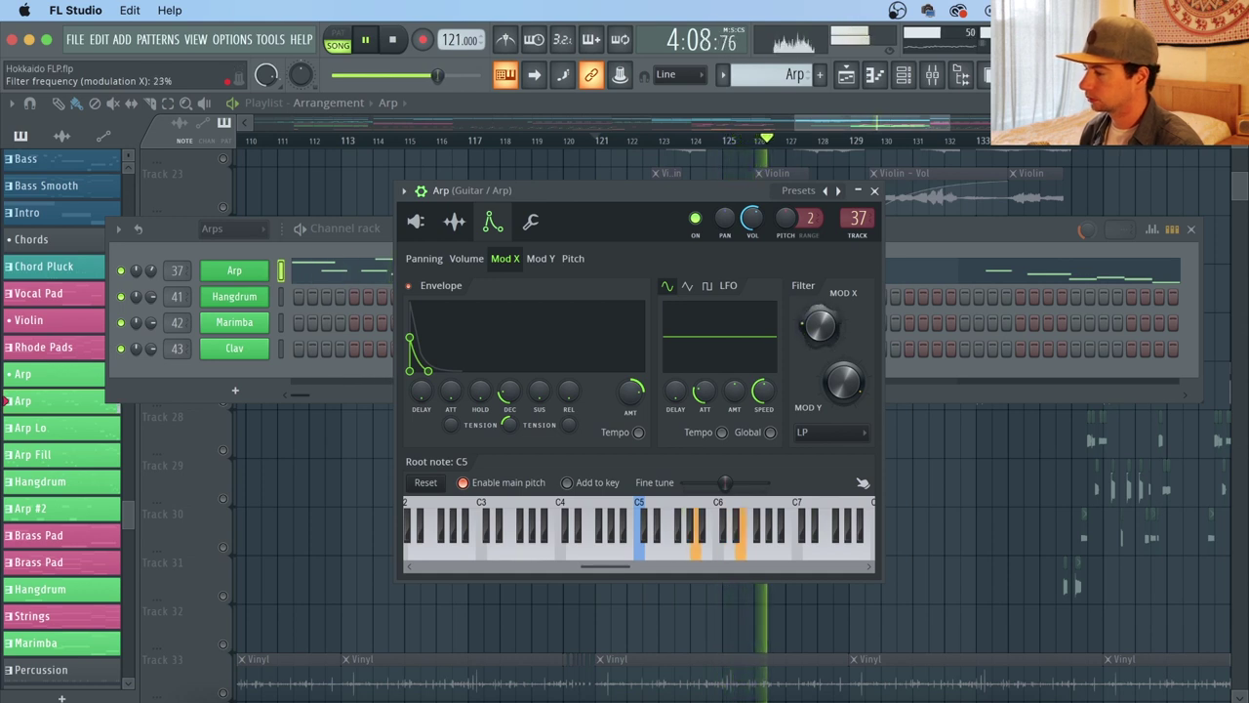
key(space)
drag(822, 371, 823, 369)
Step: View the Arp's 3x Osc oscillator settings, then return to the playlist
click(415, 221)
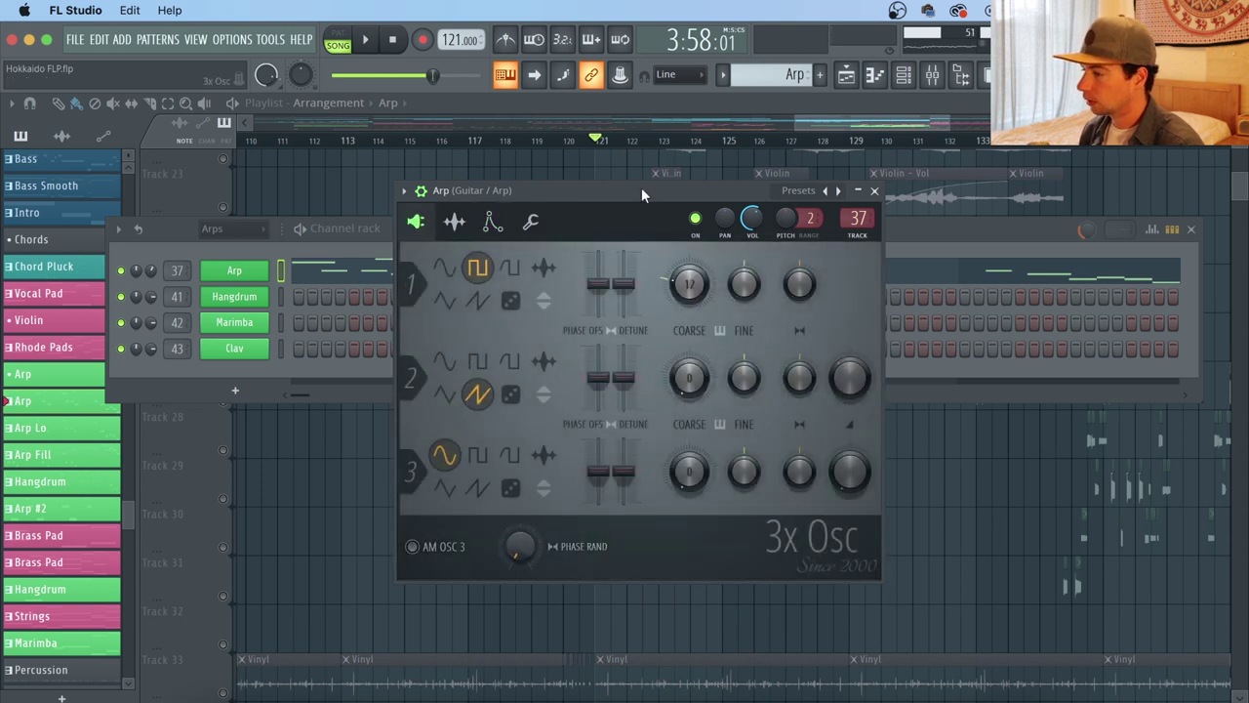
mouse_move(641, 188)
mouse_down()
mouse_move(666, 194)
mouse_move(635, 183)
mouse_up()
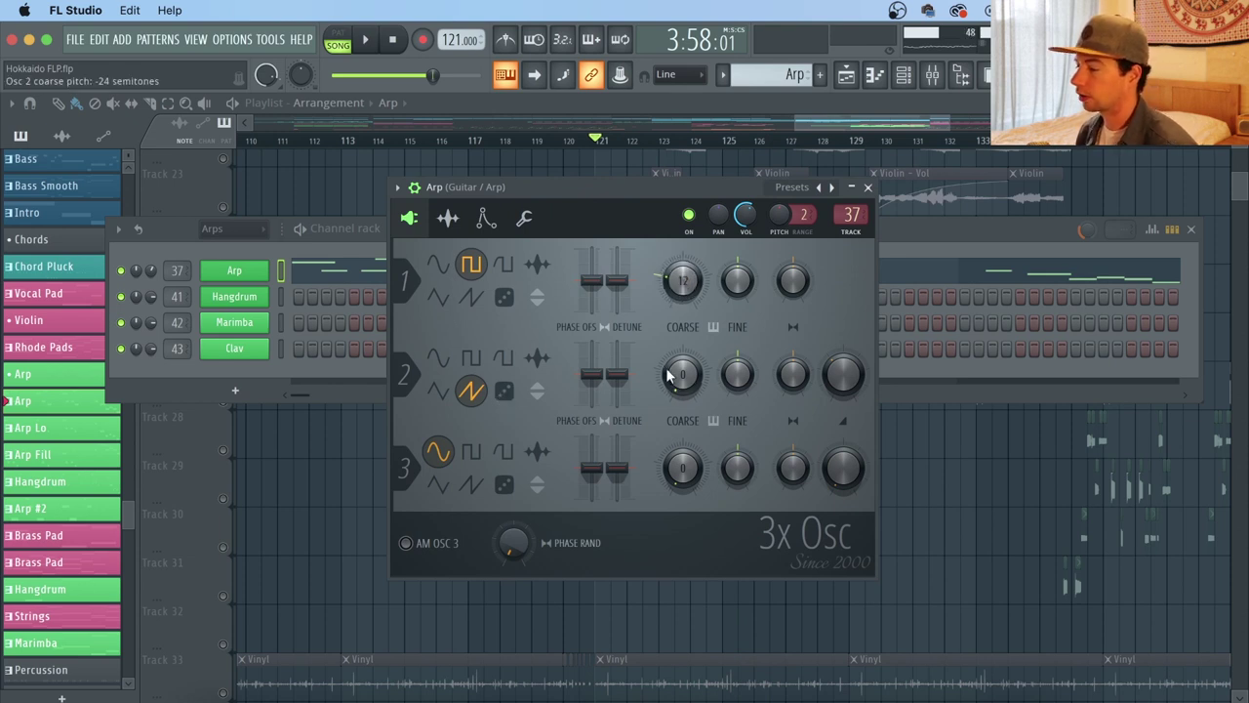
click(315, 476)
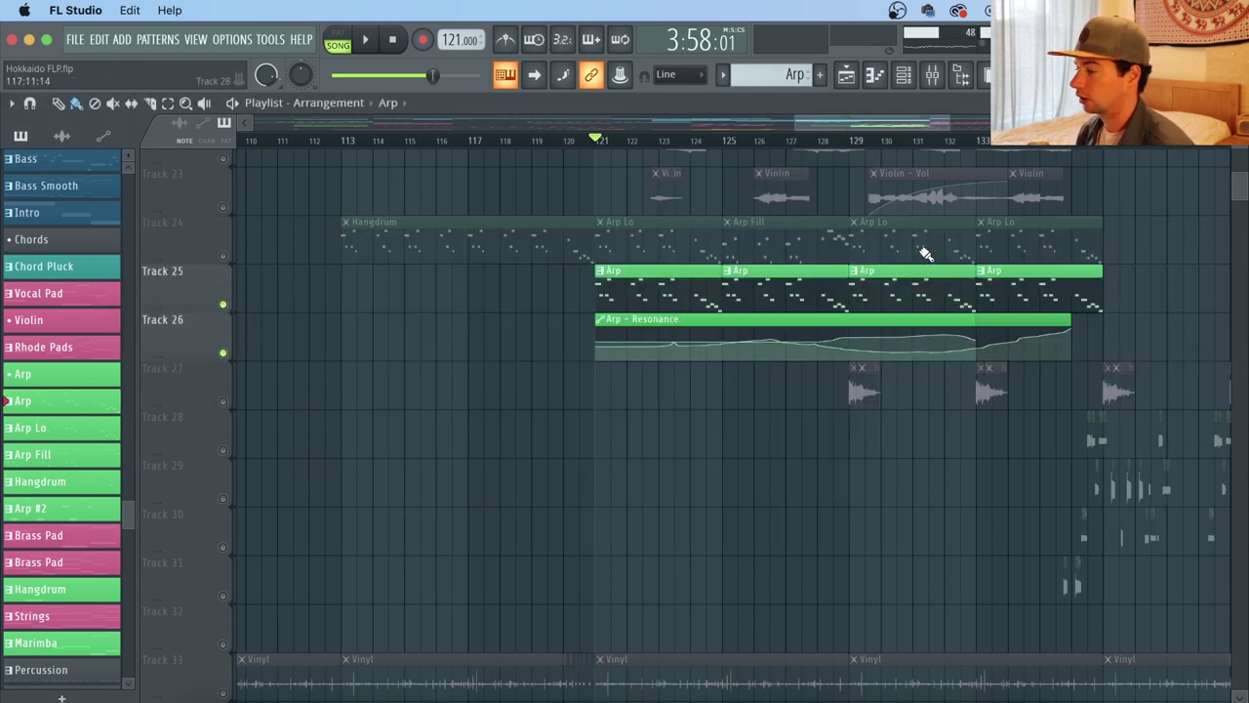
Step: Unmute Track 24, play the layered Arp Lo and Arp clips from bar 121, and stop playback
click(223, 257)
key(space)
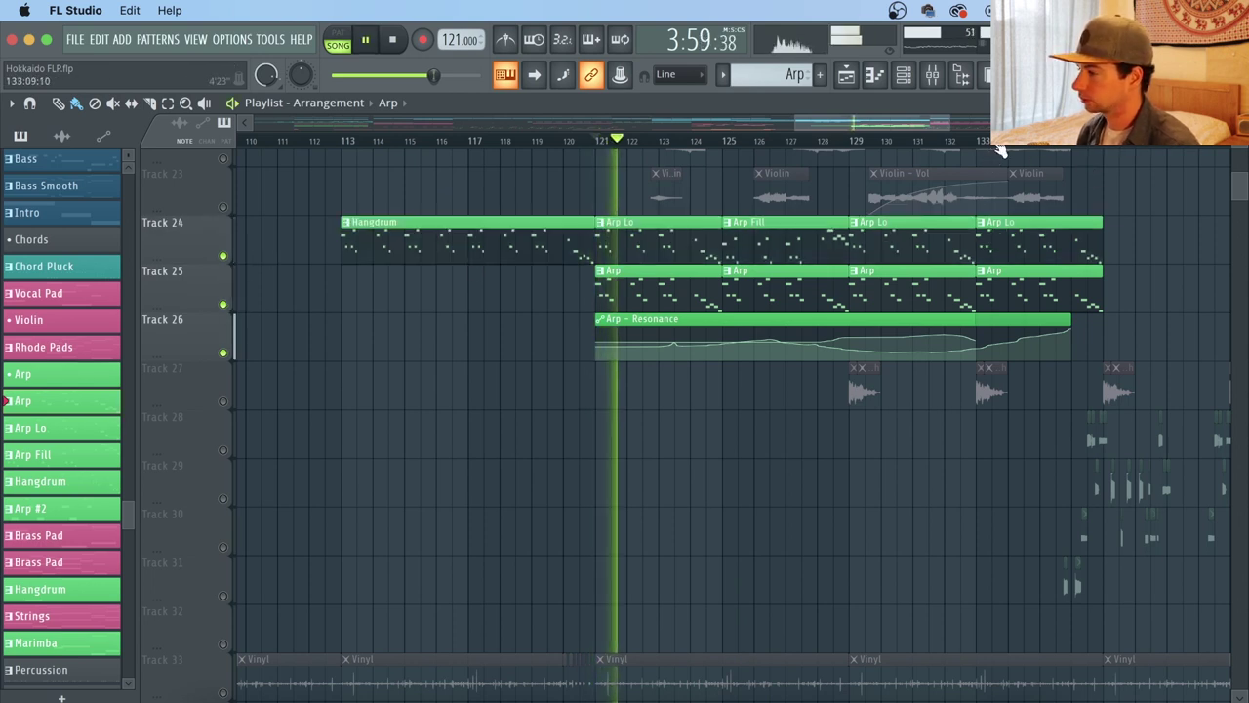
scroll(1001, 149, down, 1)
scroll(1001, 149, down, 1)
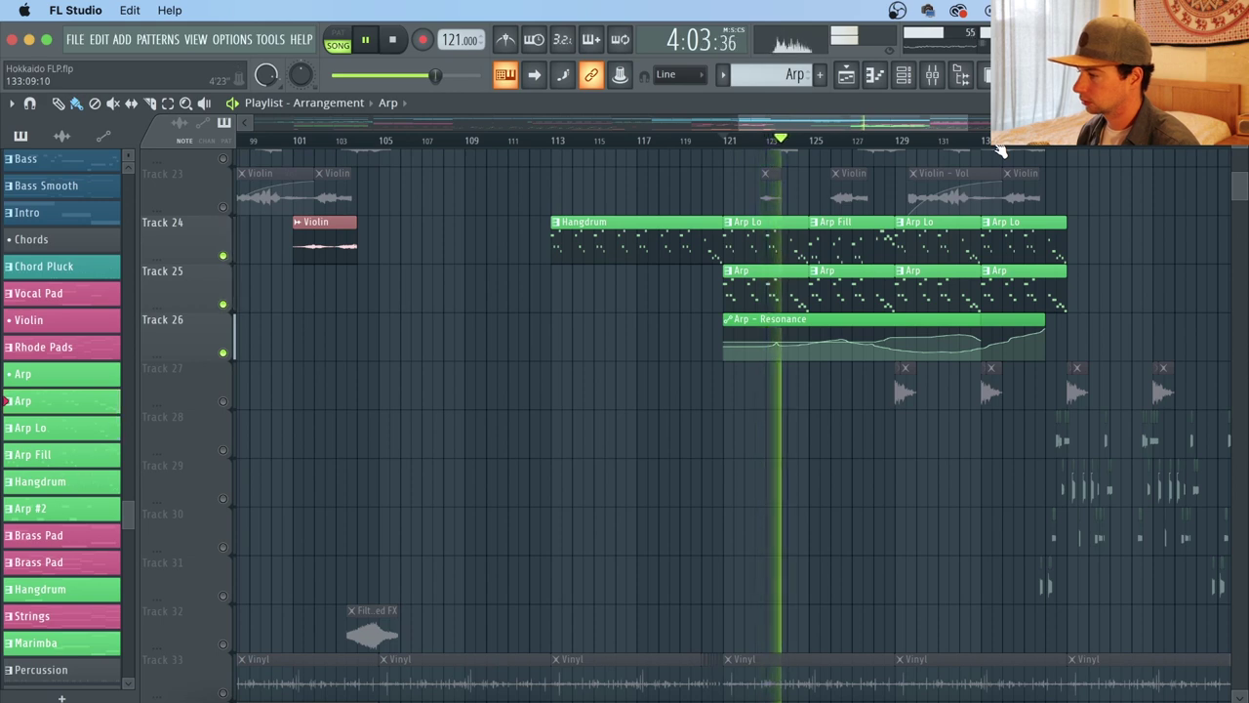
key(space)
Step: Set the playback position to bar 41, solo Track 28, and unmute Tracks 29, 30 and 31
scroll(1000, 149, down, 1)
scroll(1001, 149, down, 2)
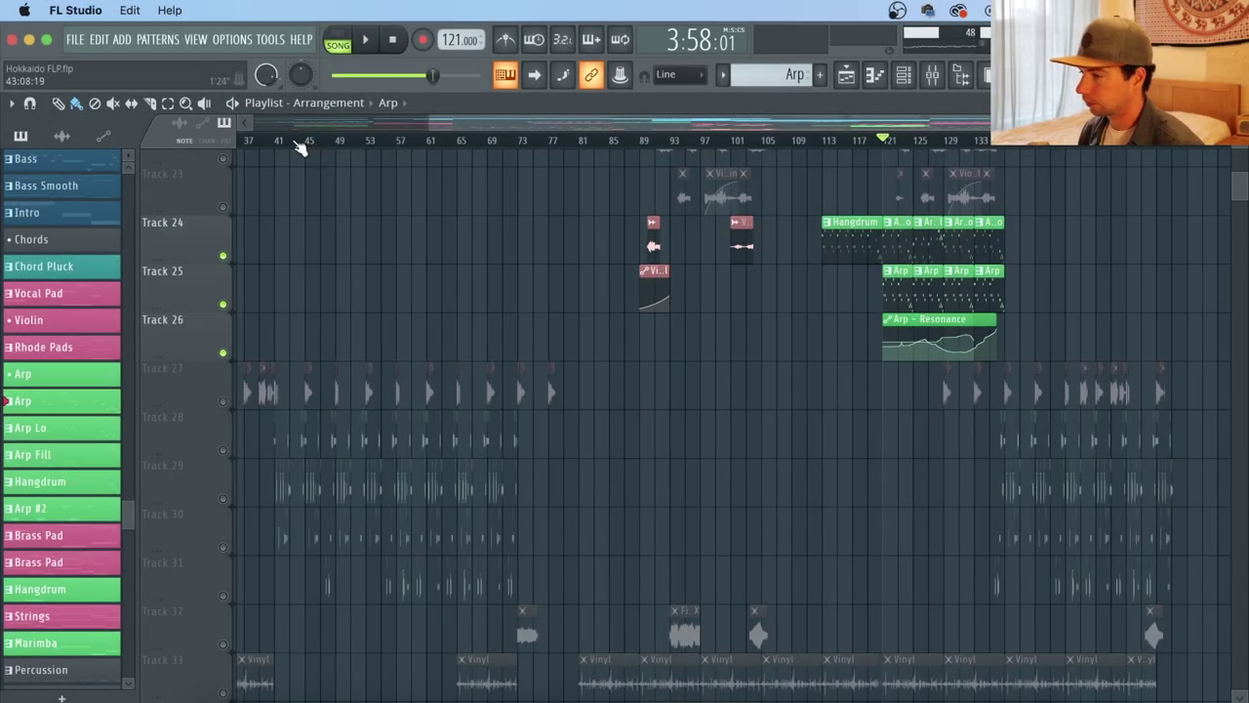
scroll(297, 146, up, 2)
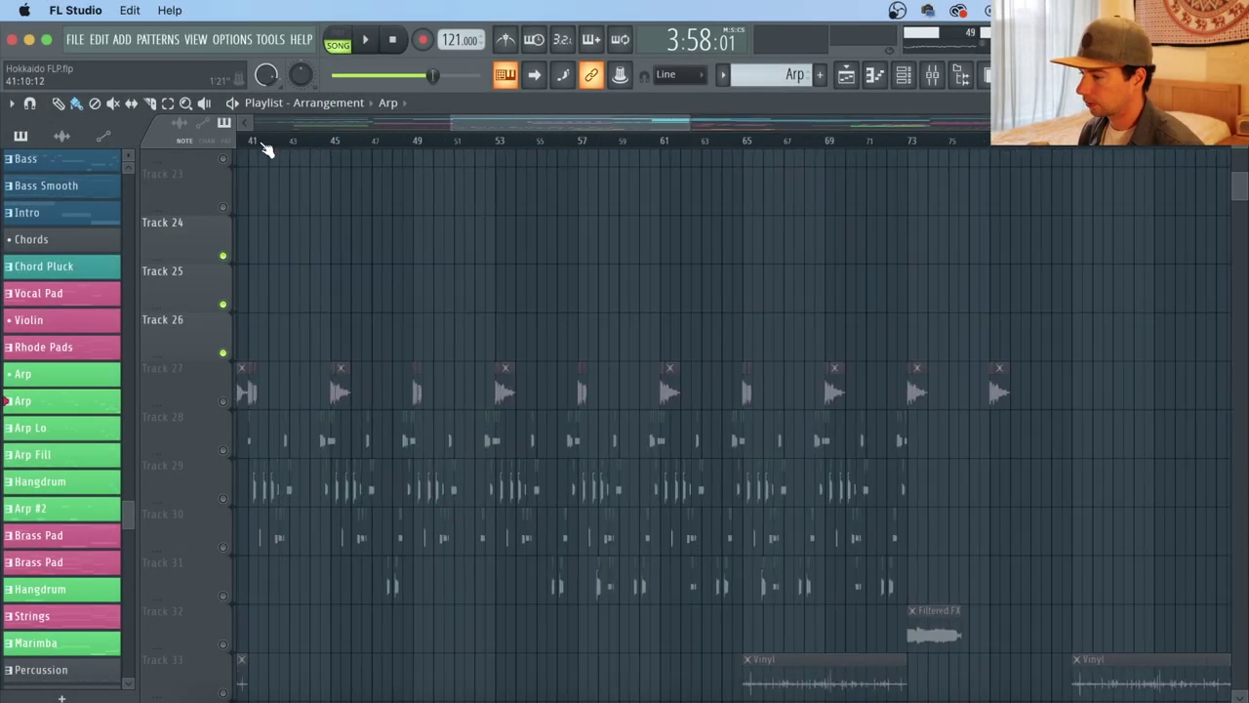
click(250, 144)
right_click(225, 450)
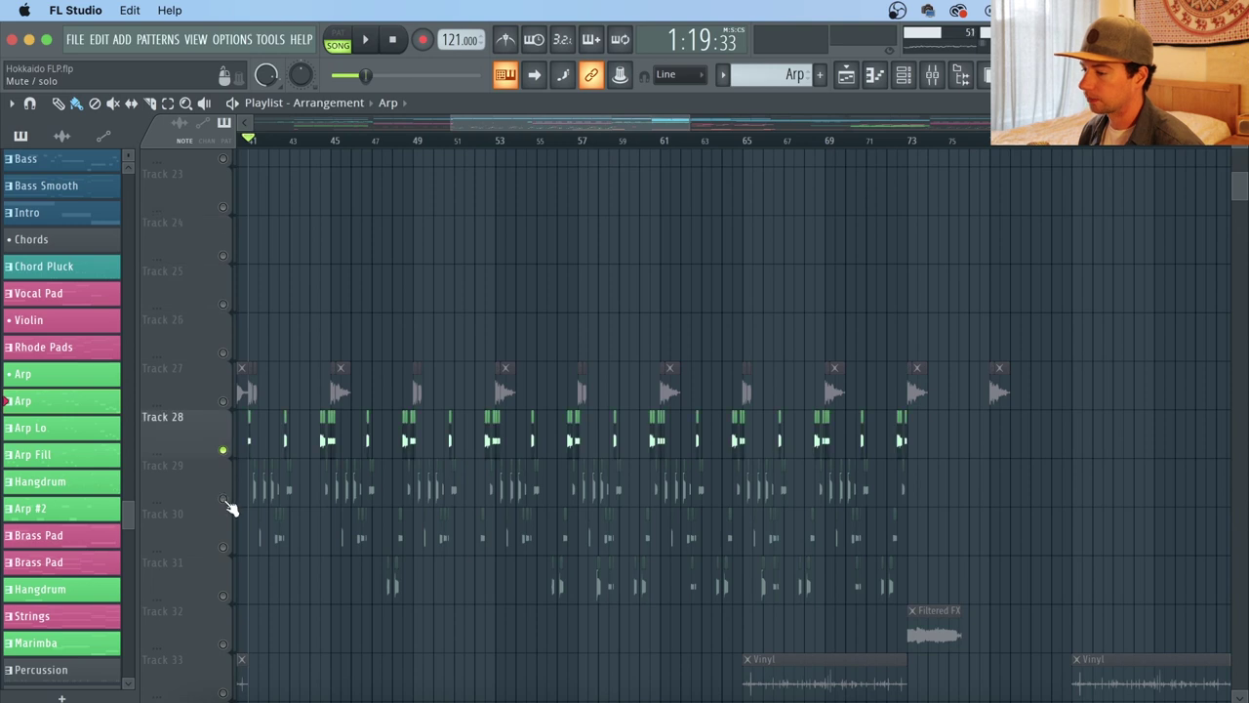
click(224, 499)
click(224, 547)
click(225, 595)
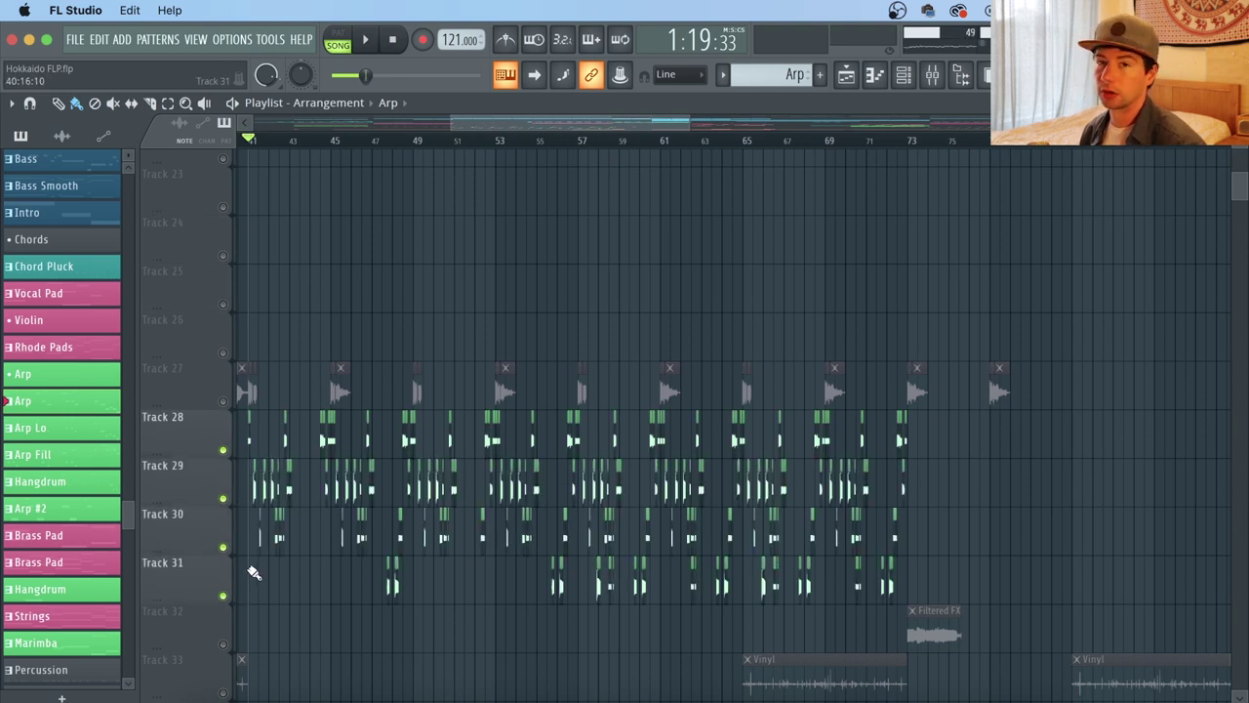
Step: Set the playback position to bar 57, open the Guitar clip's sample settings on Track 28, audition the waveform, and close the settings
click(580, 146)
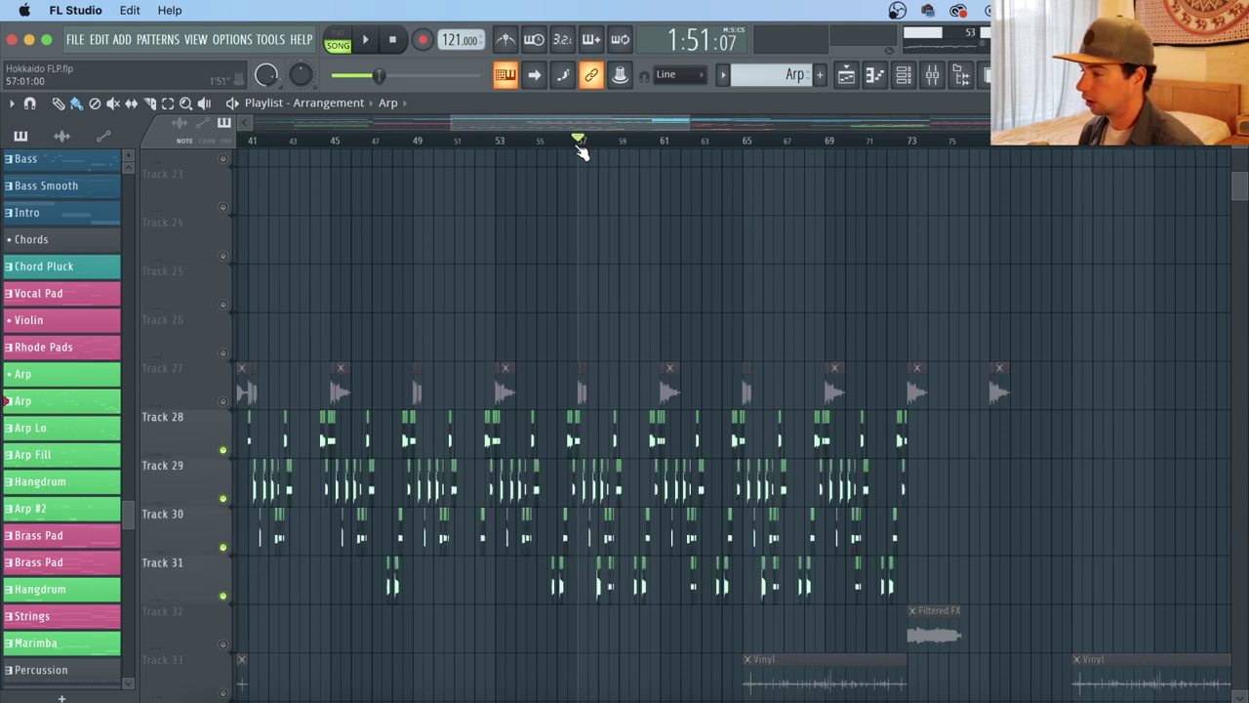
double_click(578, 432)
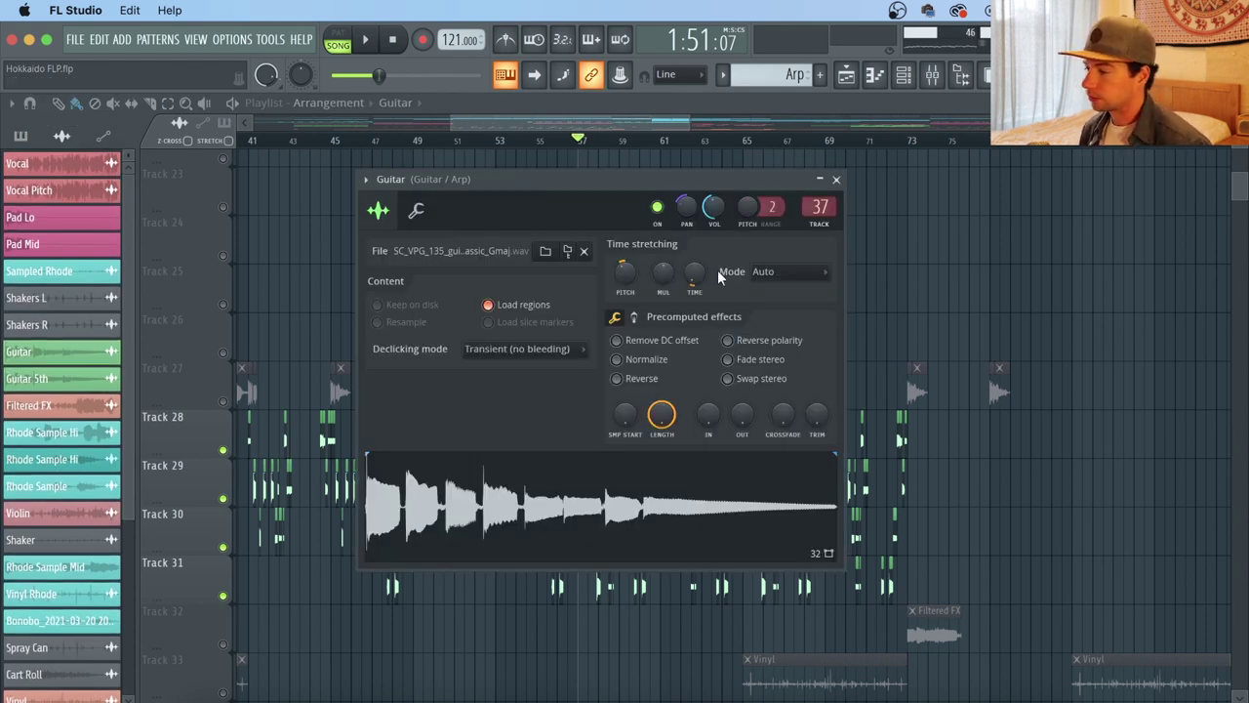
click(696, 503)
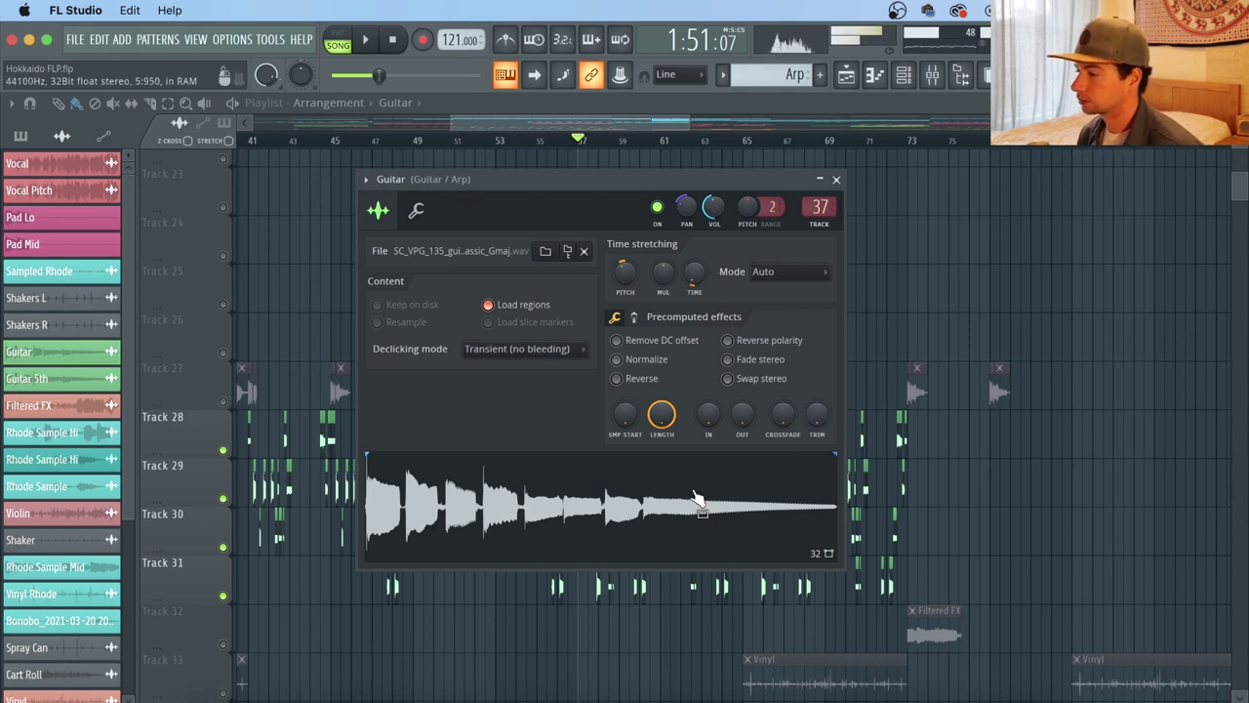
click(399, 43)
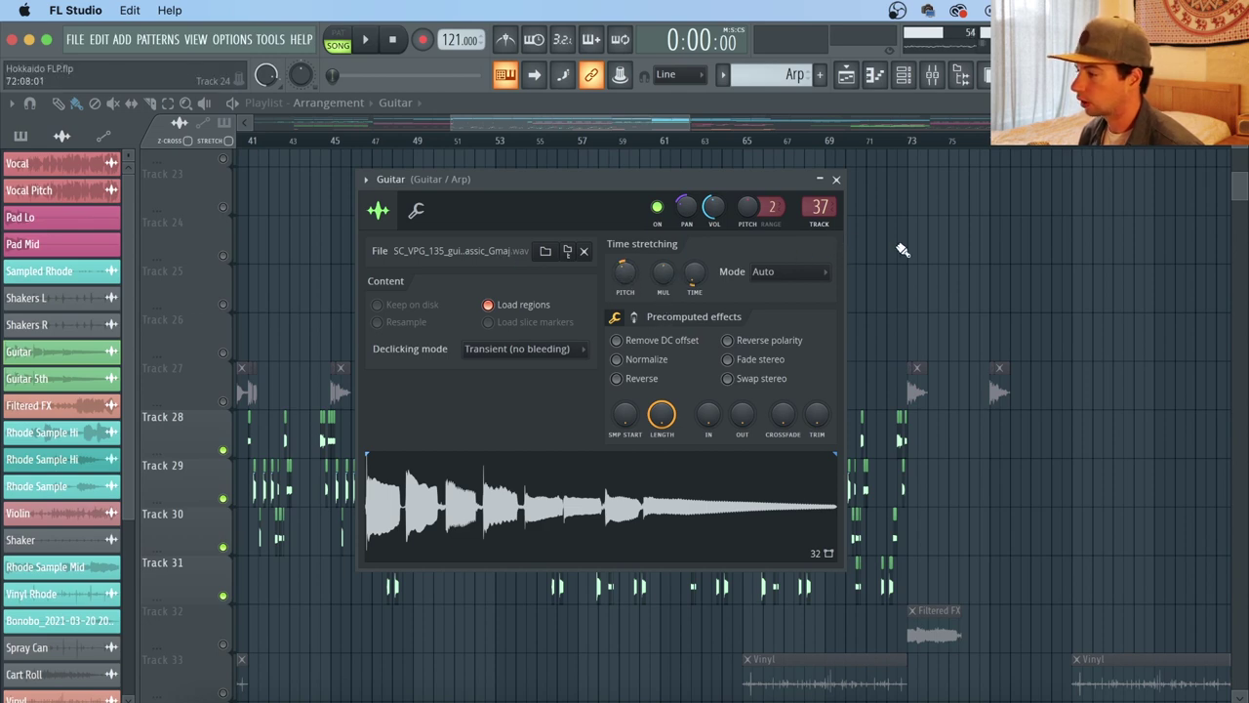
key(Escape)
Step: View the Bass pattern's notes from Track 7 in the piano roll, then return to the playlist
scroll(530, 298, up, 8)
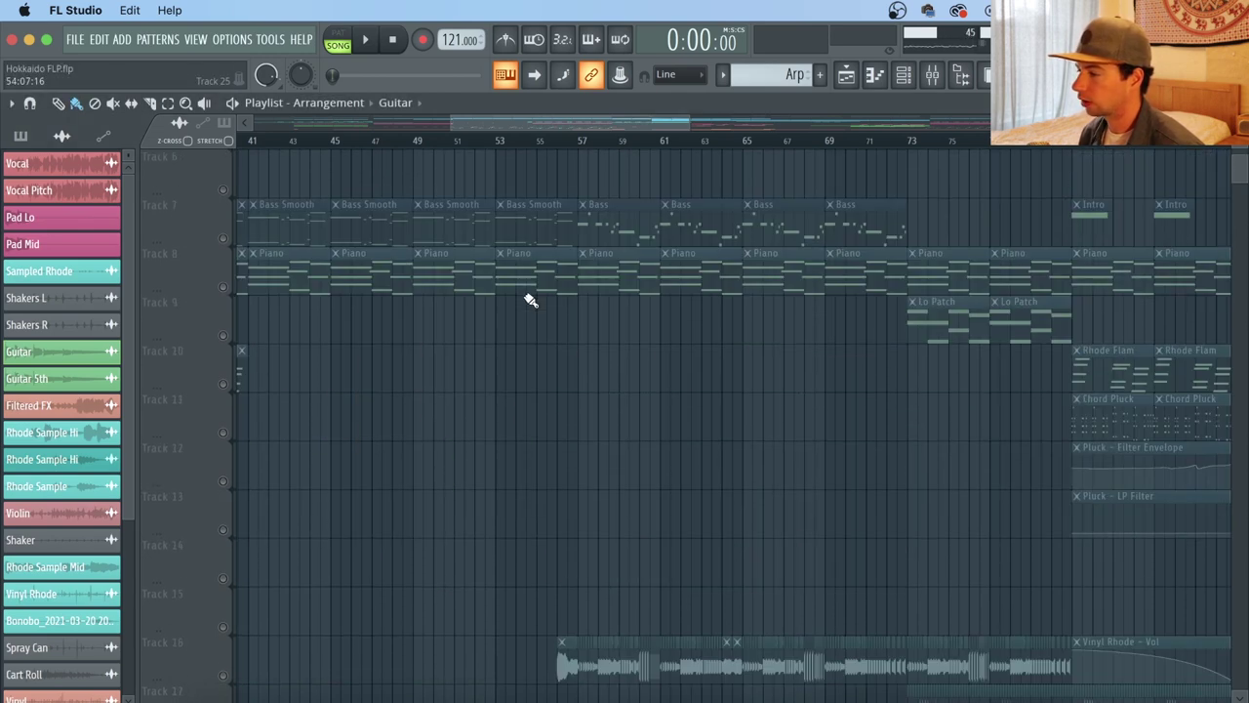
double_click(611, 223)
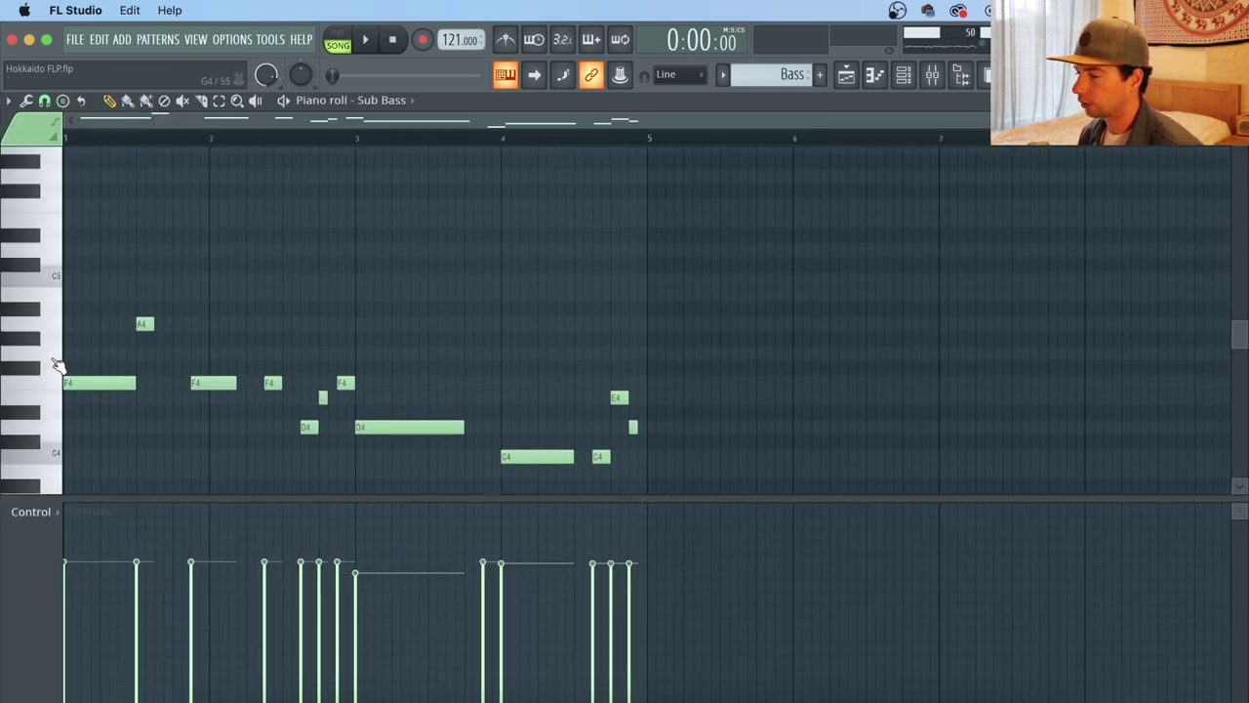
click(846, 75)
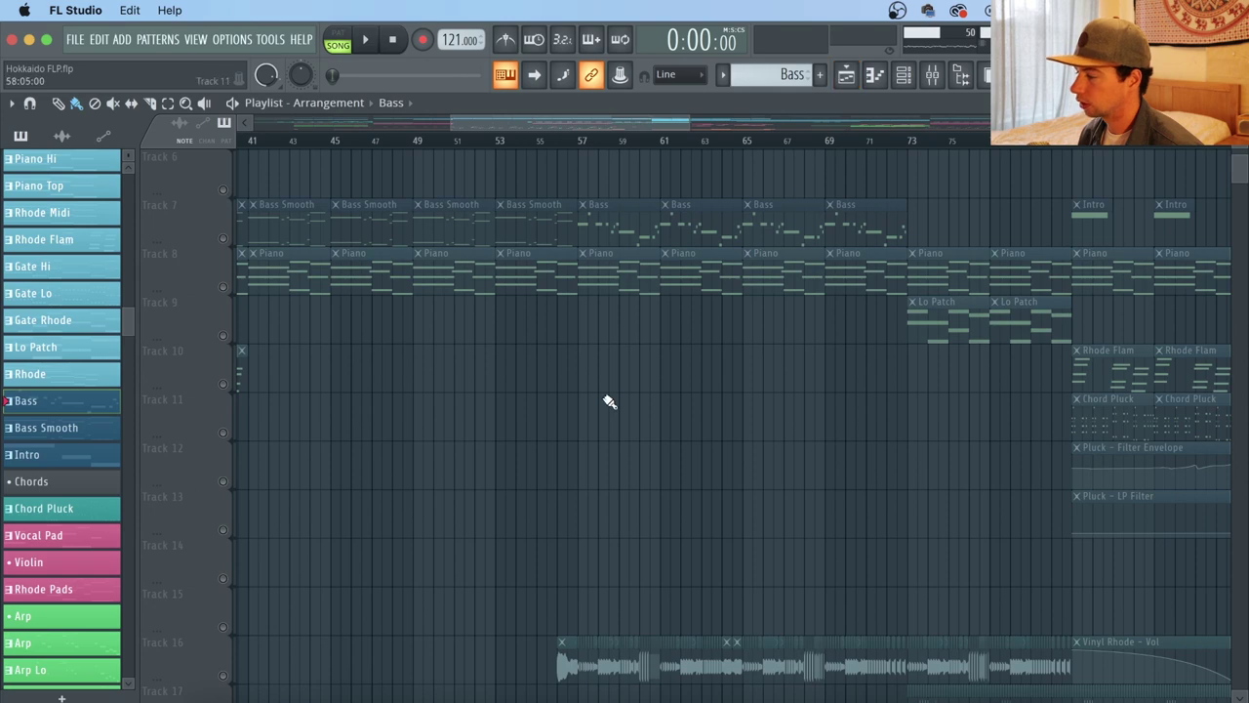
Step: Set the playback position to bar 57 and unmute Track 8 with the Piano clips
scroll(609, 400, down, 16)
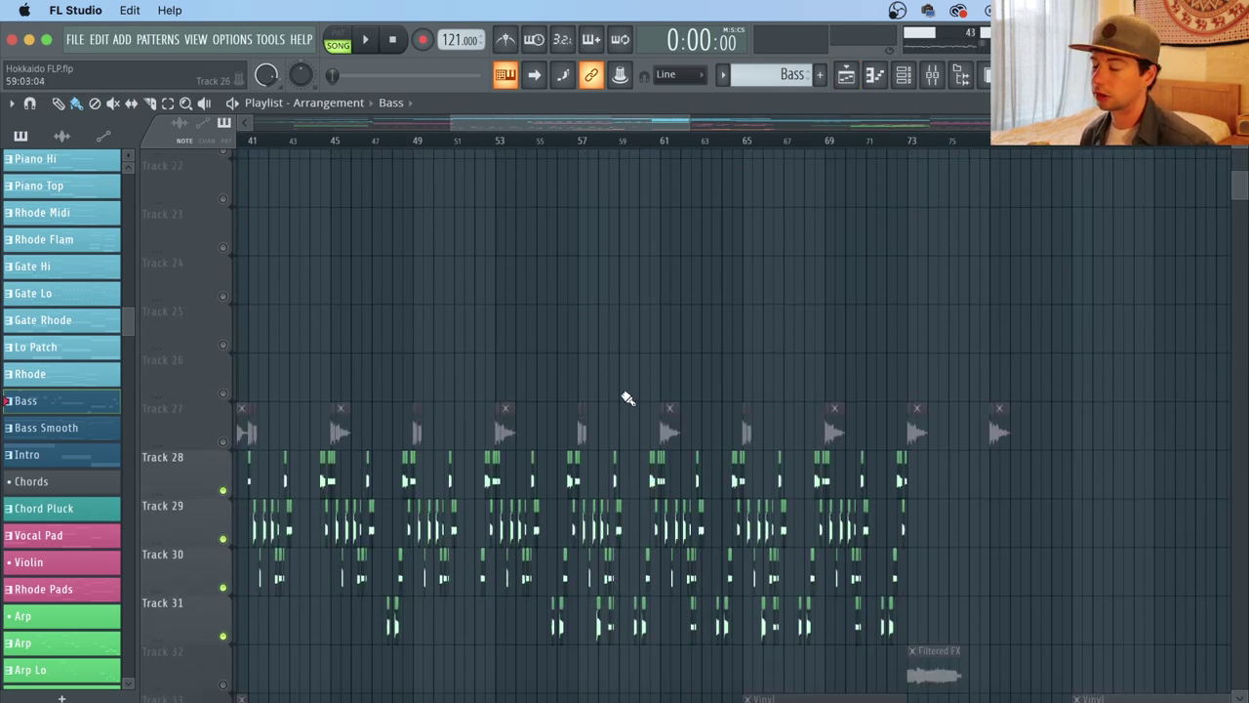
click(583, 142)
scroll(612, 232, up, 6)
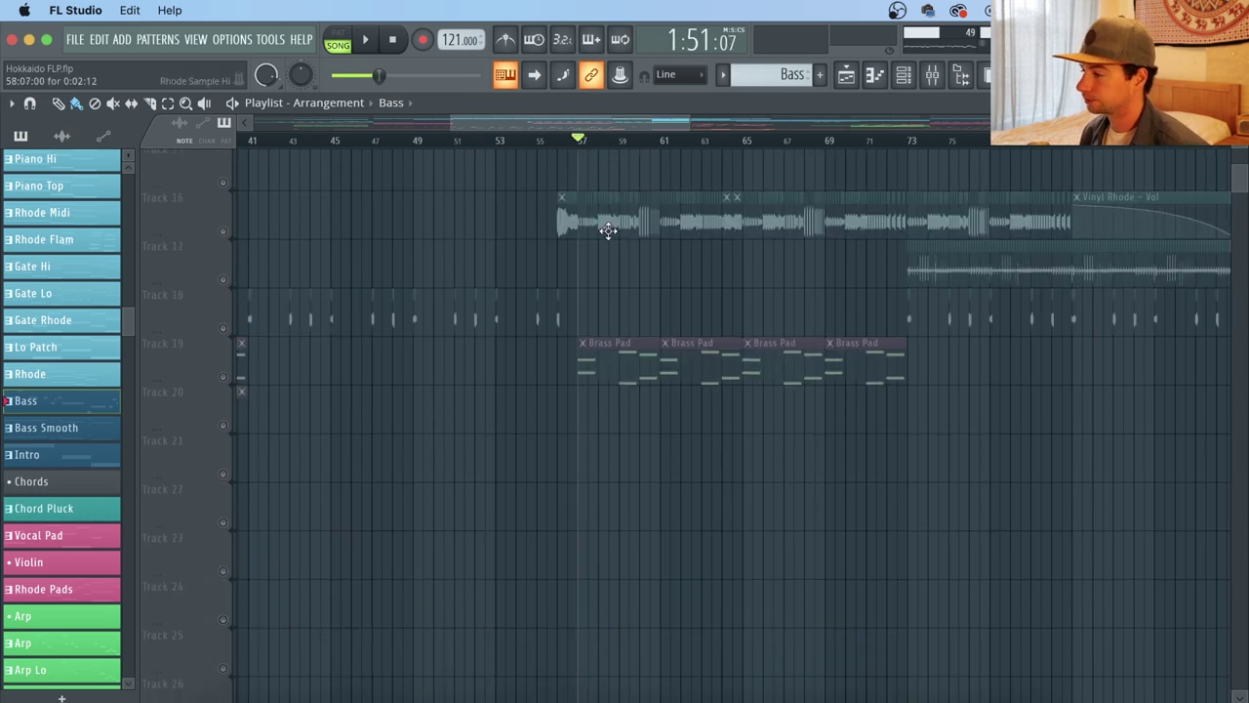
scroll(608, 231, up, 13)
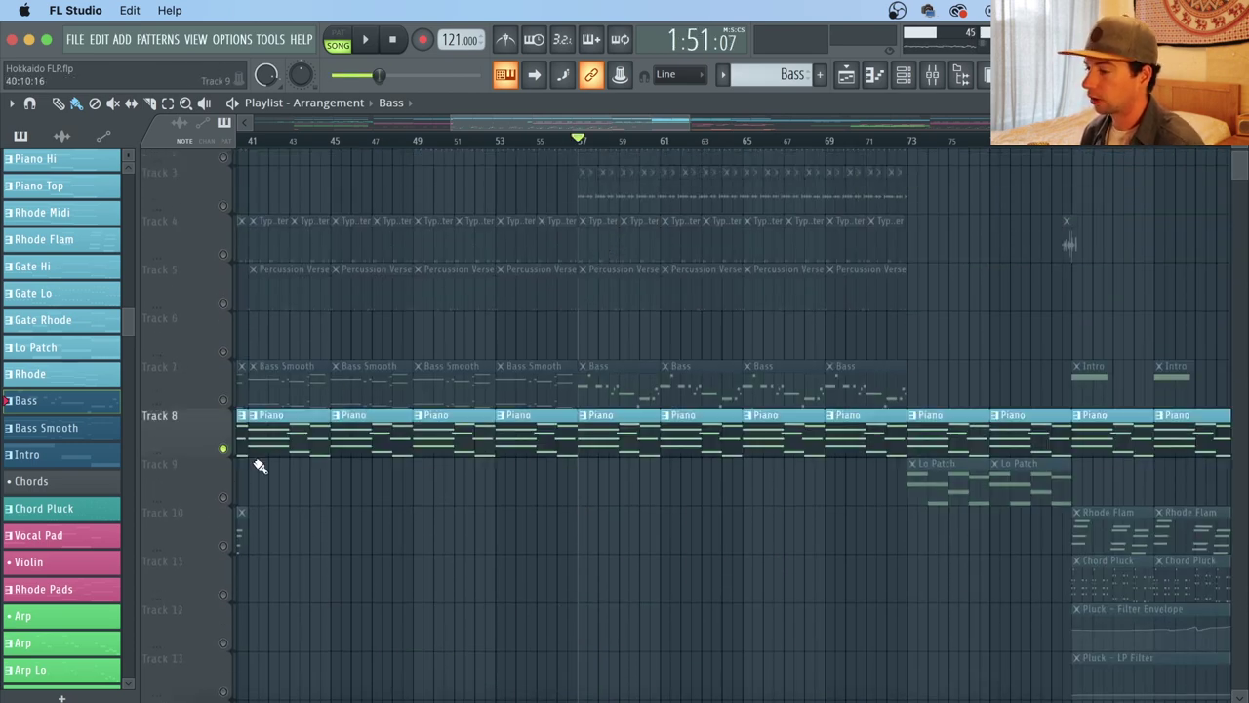
scroll(592, 496, down, 19)
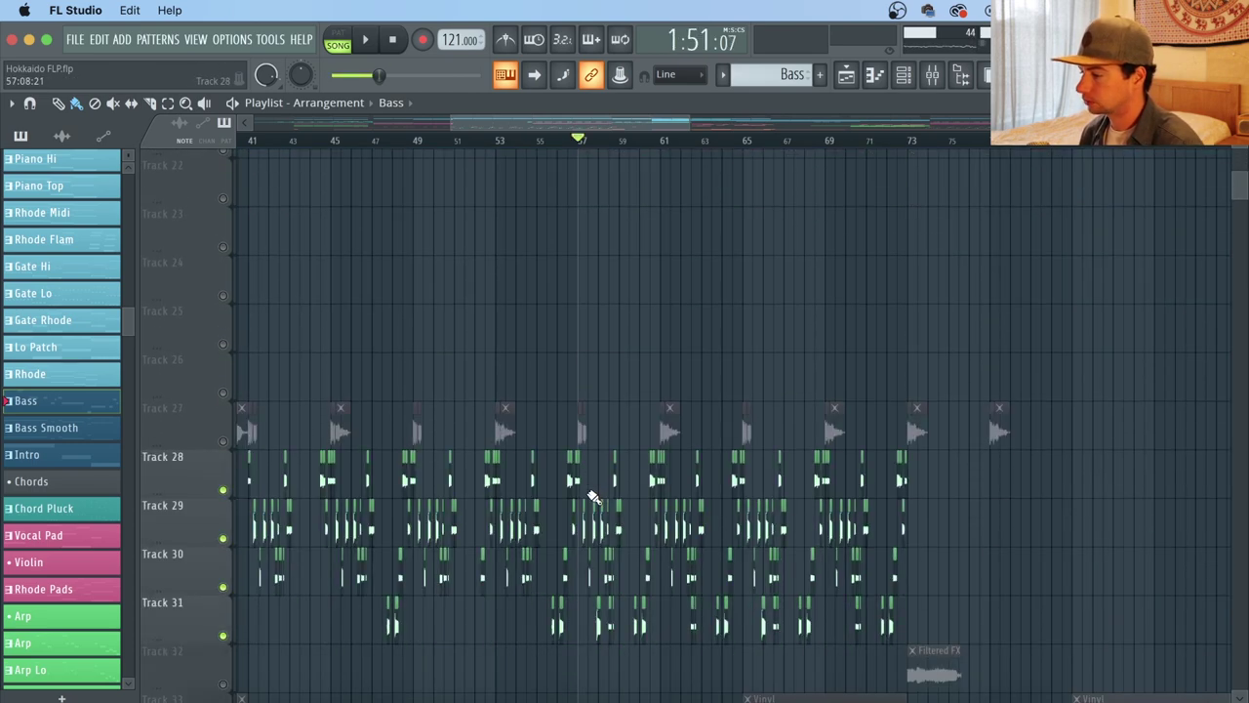
Step: View the Guitar clip's sample settings, then open the Guitar 5th channel from the channel rack and audition its sample
scroll(650, 143, up, 8)
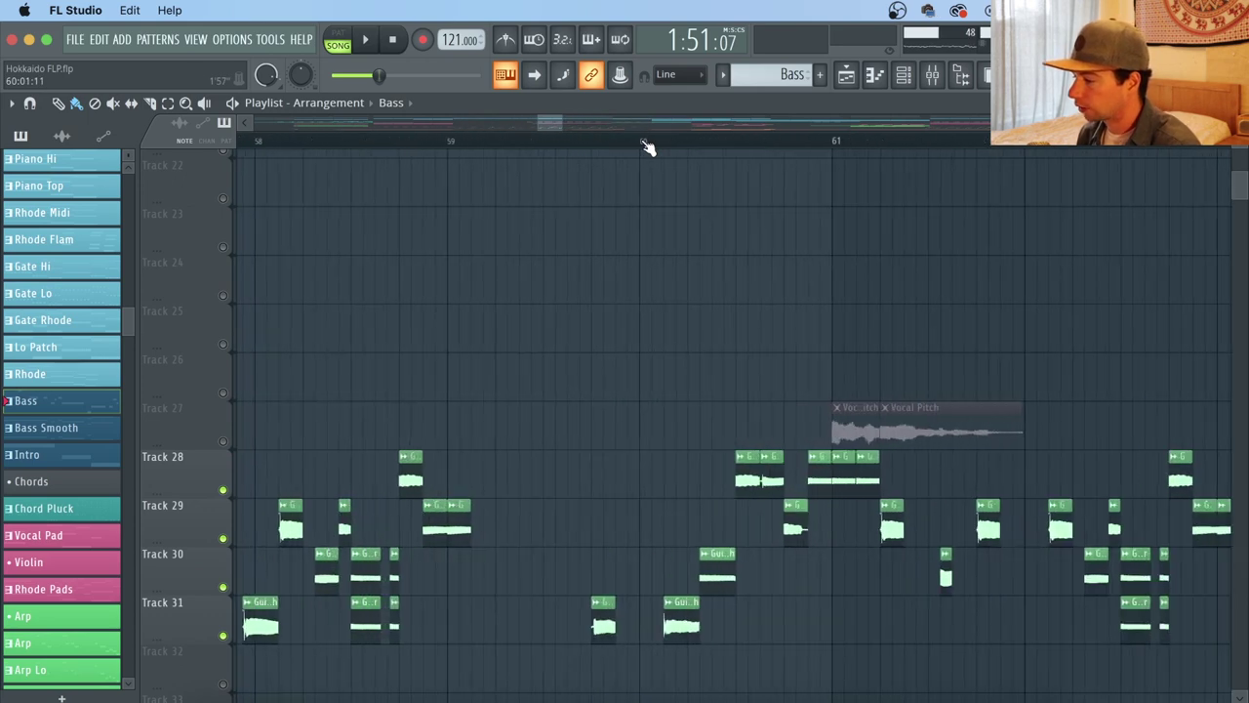
double_click(798, 529)
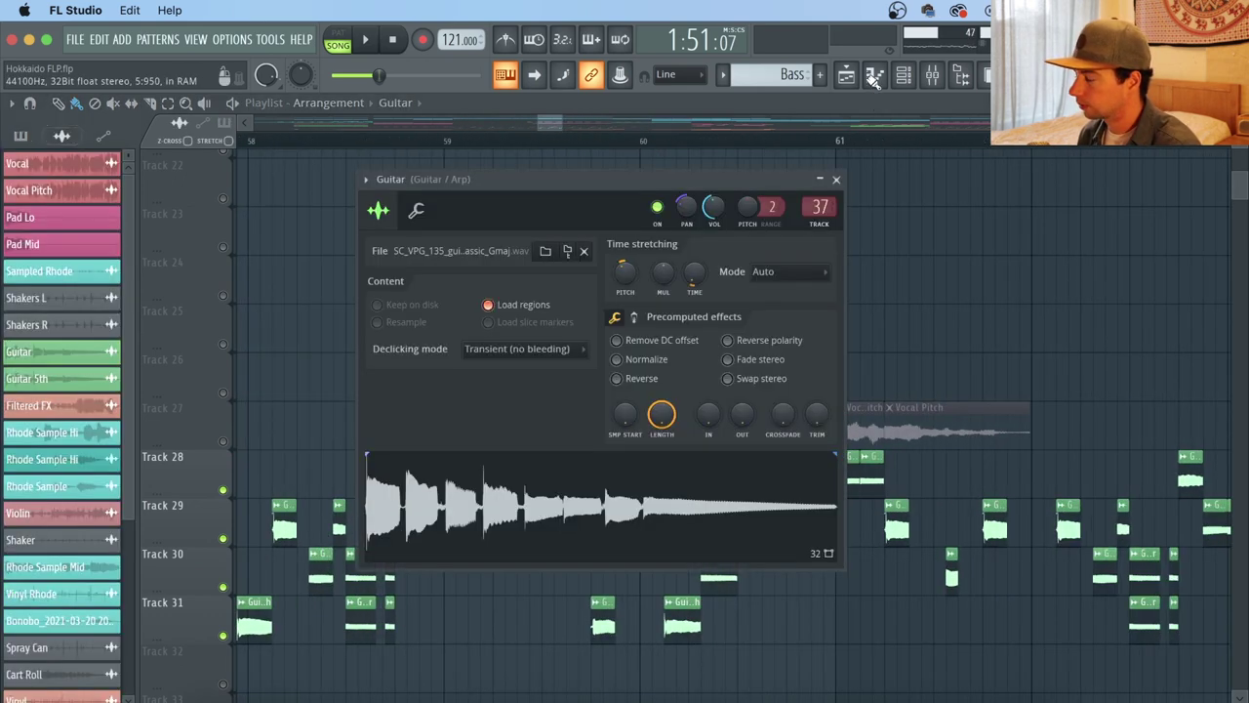
click(849, 81)
click(906, 81)
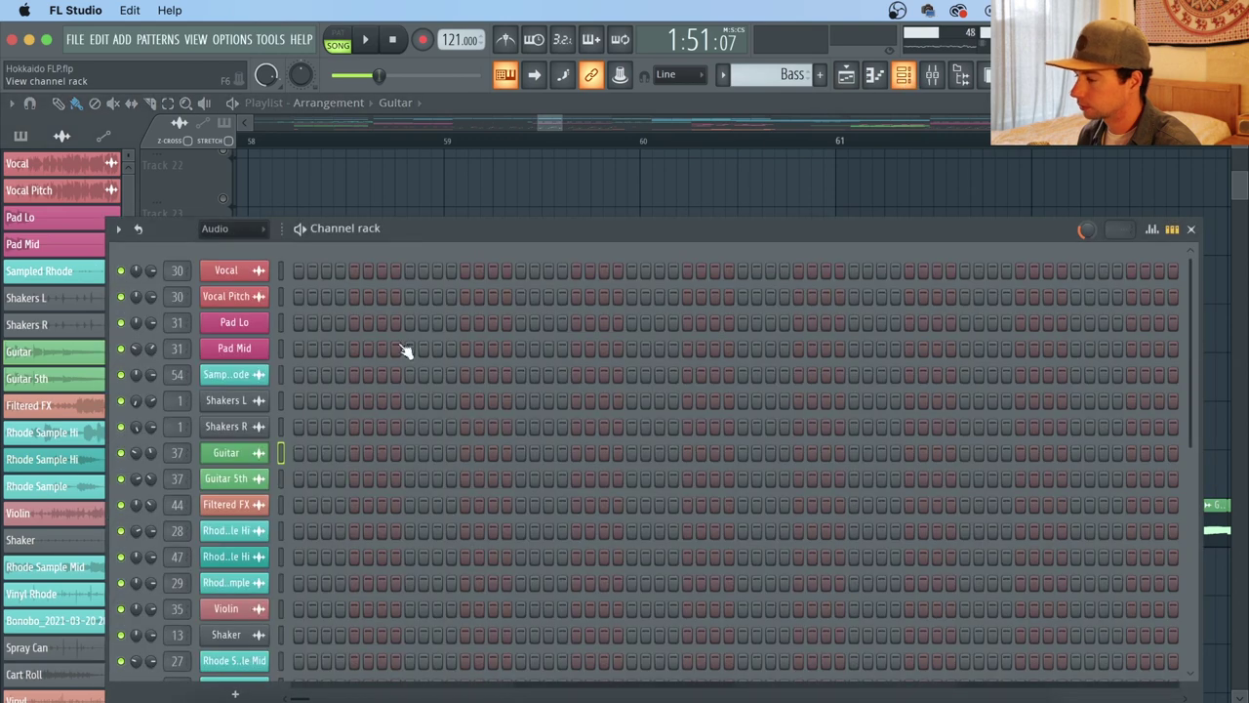
scroll(305, 400, down, 3)
click(233, 391)
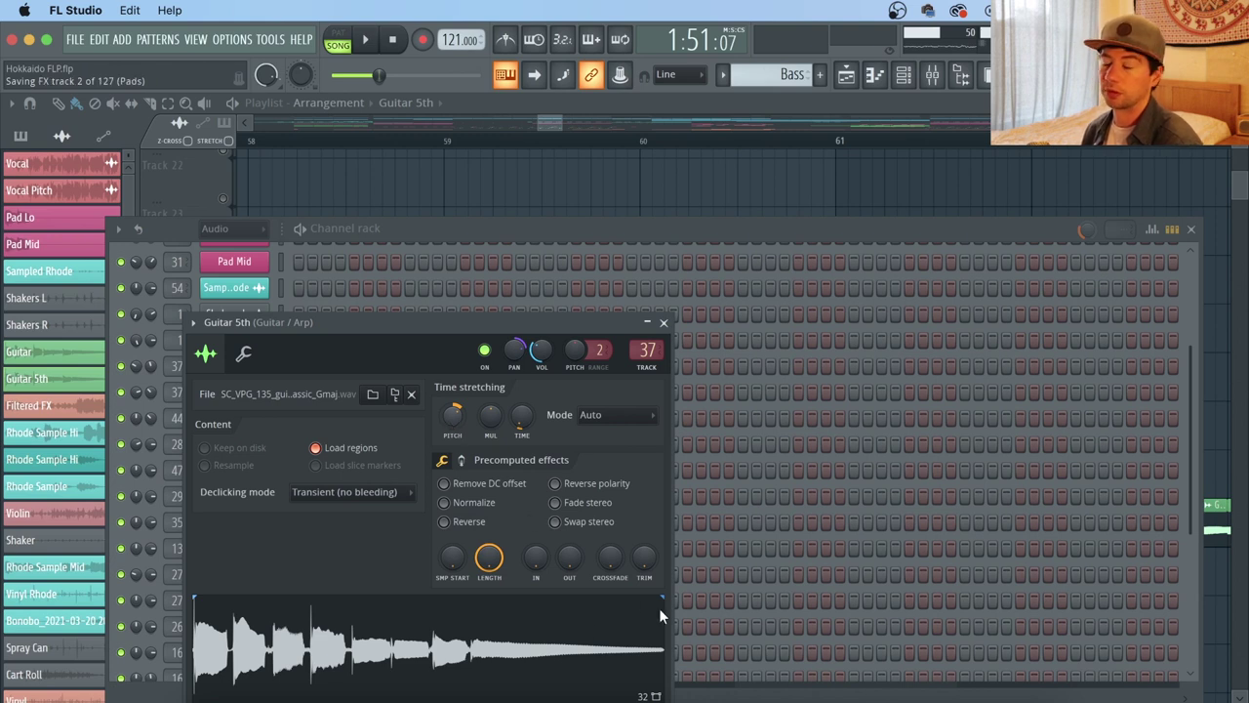
click(491, 655)
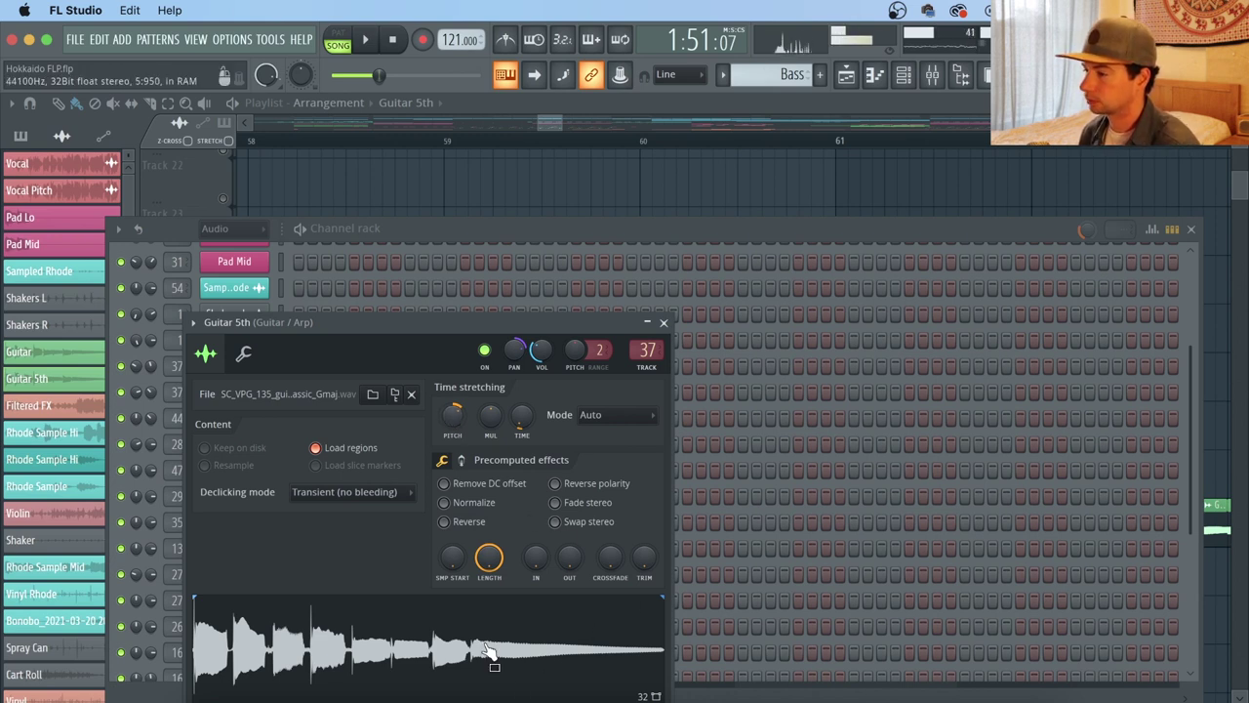
Step: Open the Guitar channel's settings for comparison with Guitar 5th, then return to the playlist
click(627, 234)
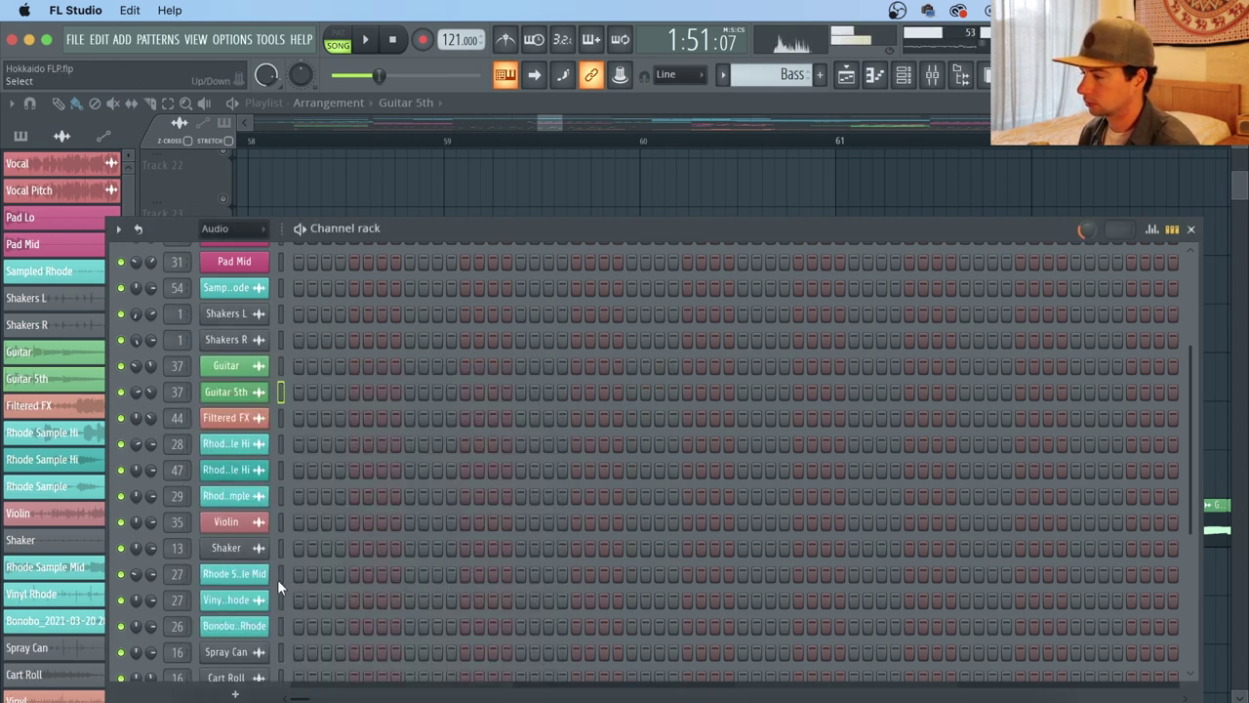
click(239, 367)
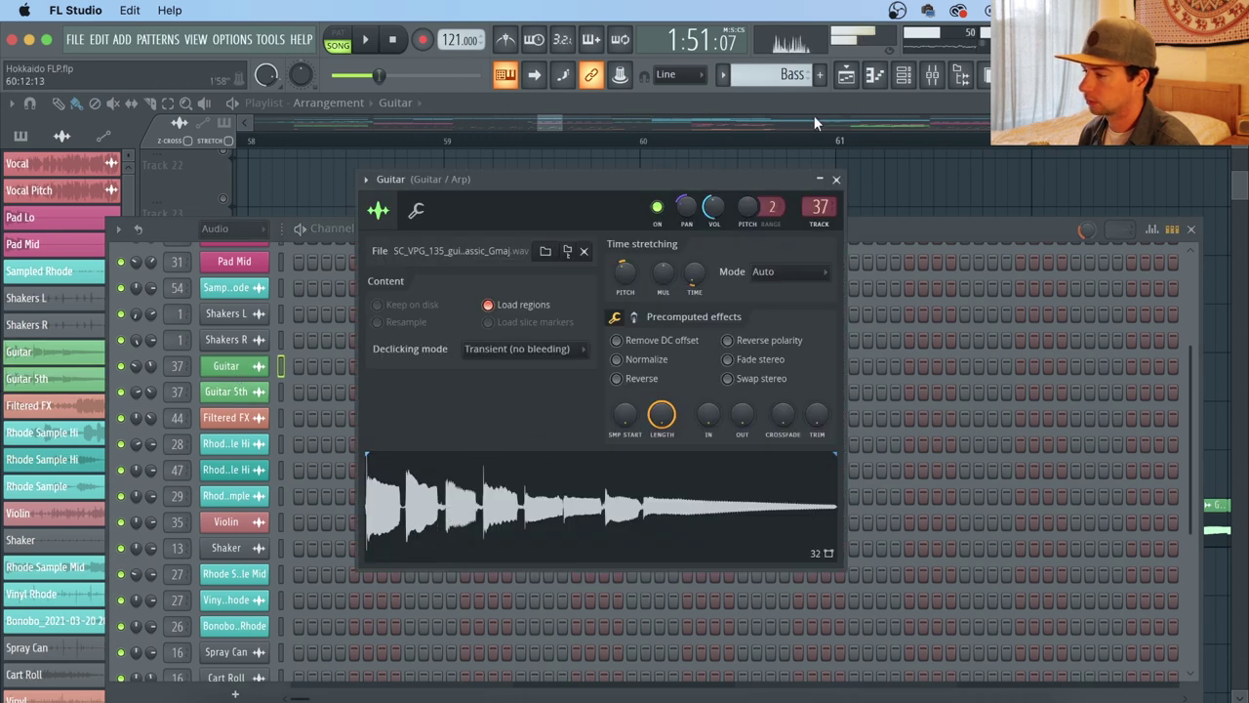
click(847, 75)
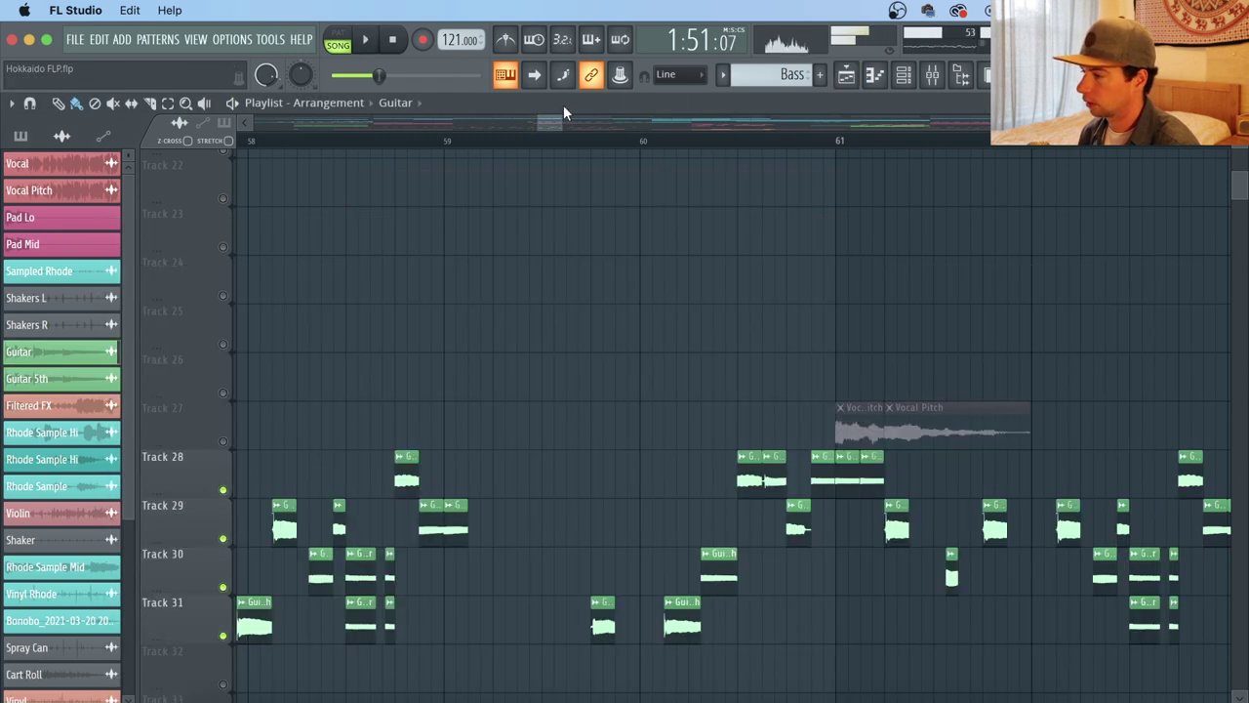
Step: Place a Guitar clip on Track 24 near bar 57, shift it to show the full uncut sample, and delete it
drag(550, 123, 542, 125)
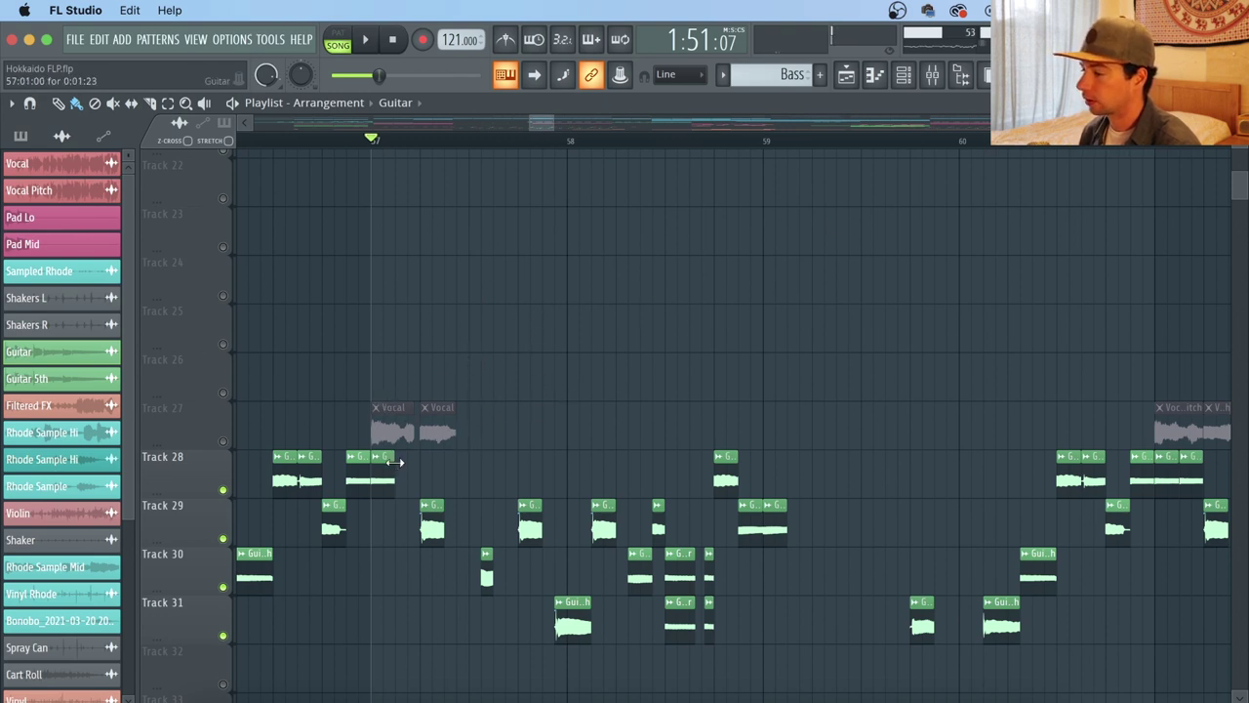
click(405, 285)
drag(419, 278, 1019, 255)
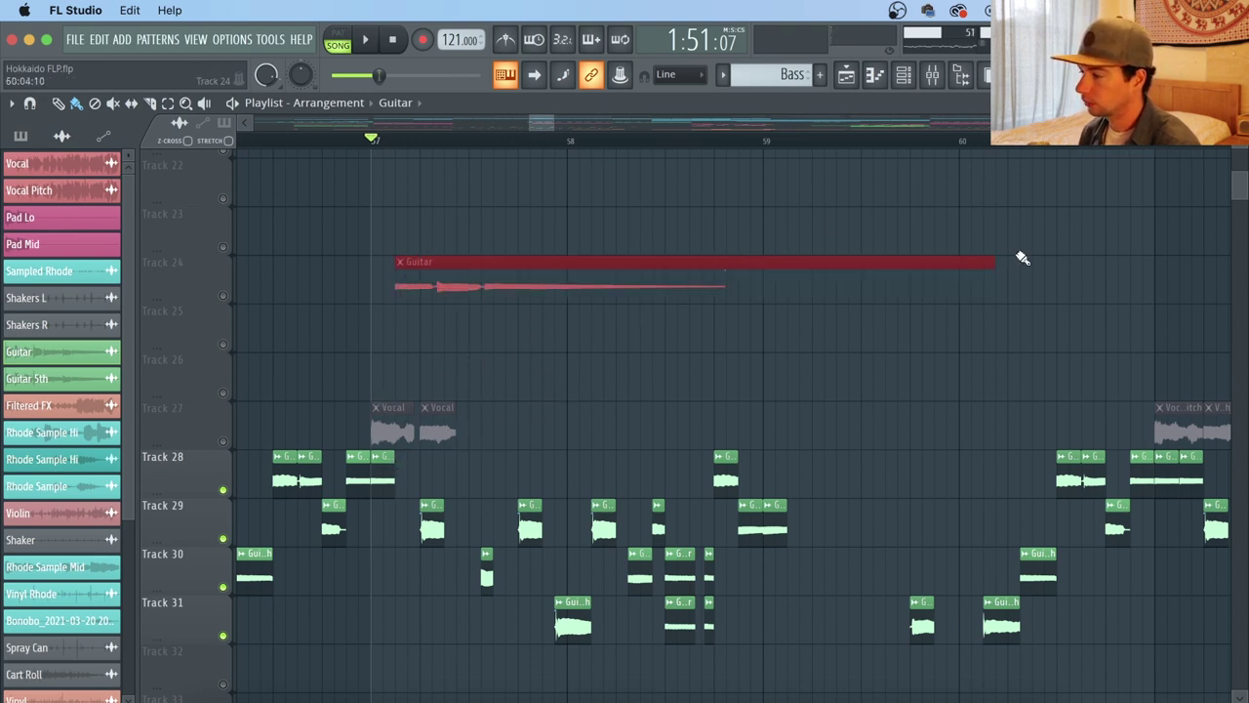
drag(359, 281, 166, 283)
drag(504, 287, 711, 299)
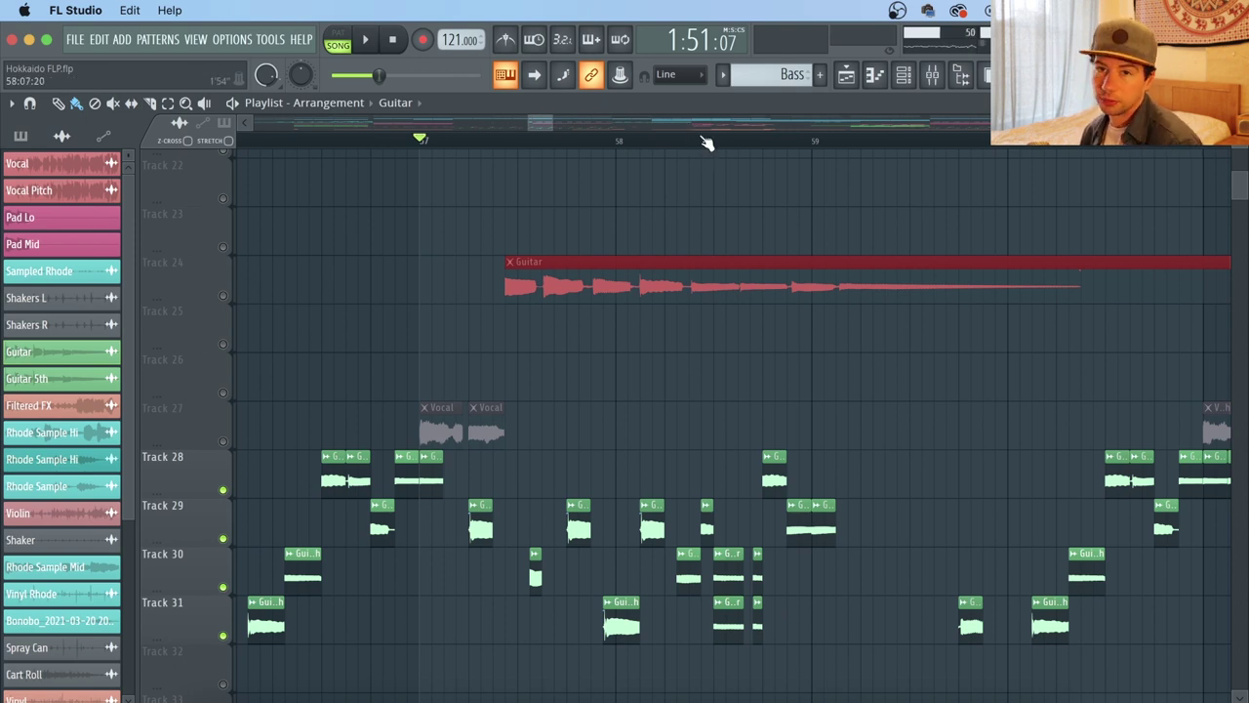
right_click(672, 293)
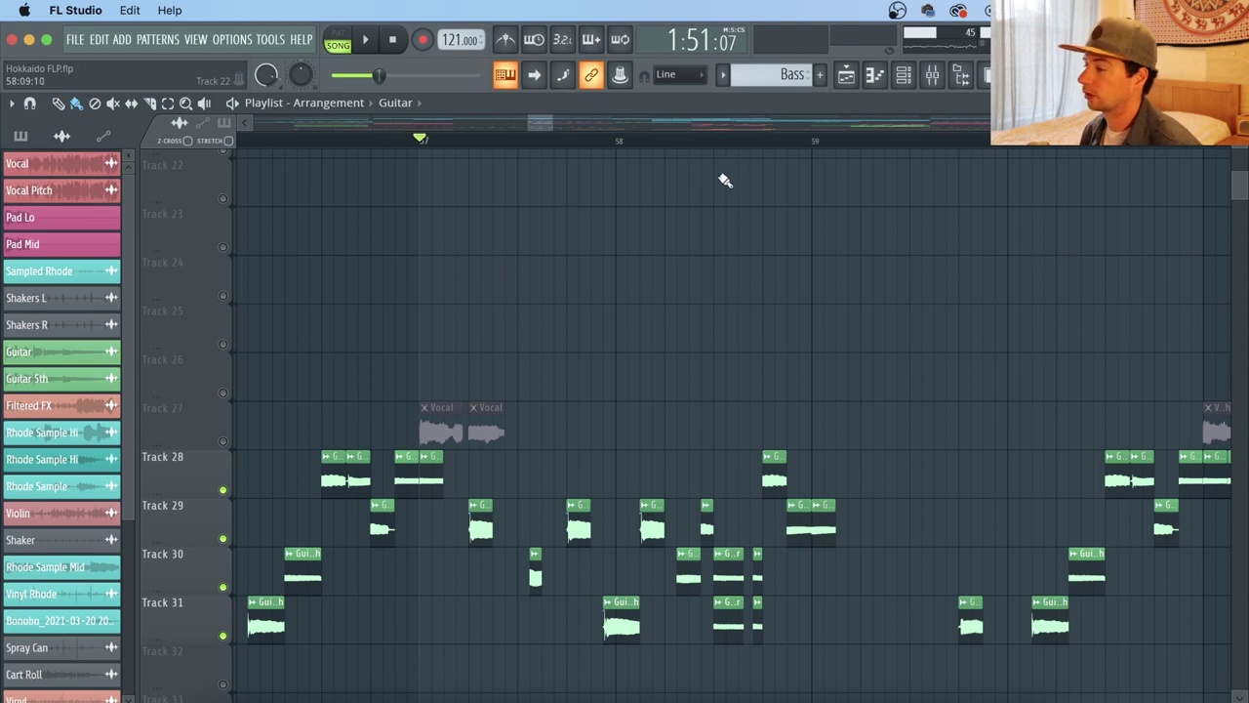
Step: Play the chopped guitar clips on Tracks 28 to 31 from bar 57 and stop playback
key(space)
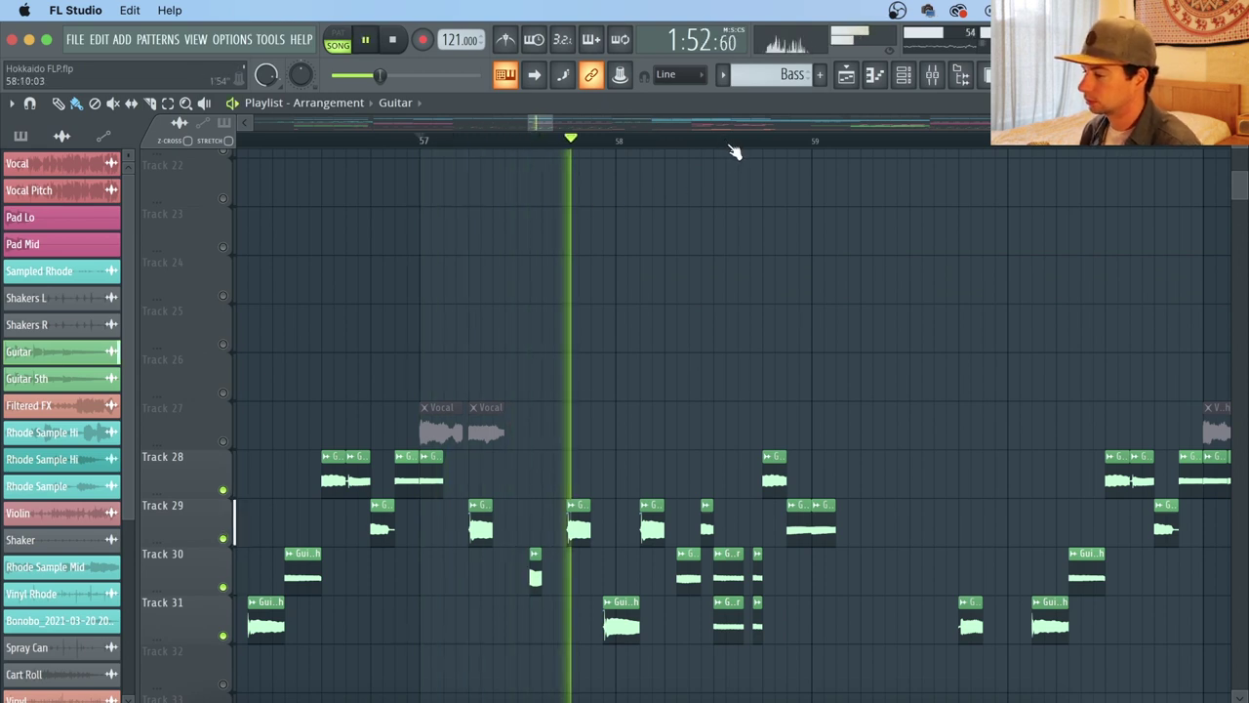
scroll(731, 153, down, 1)
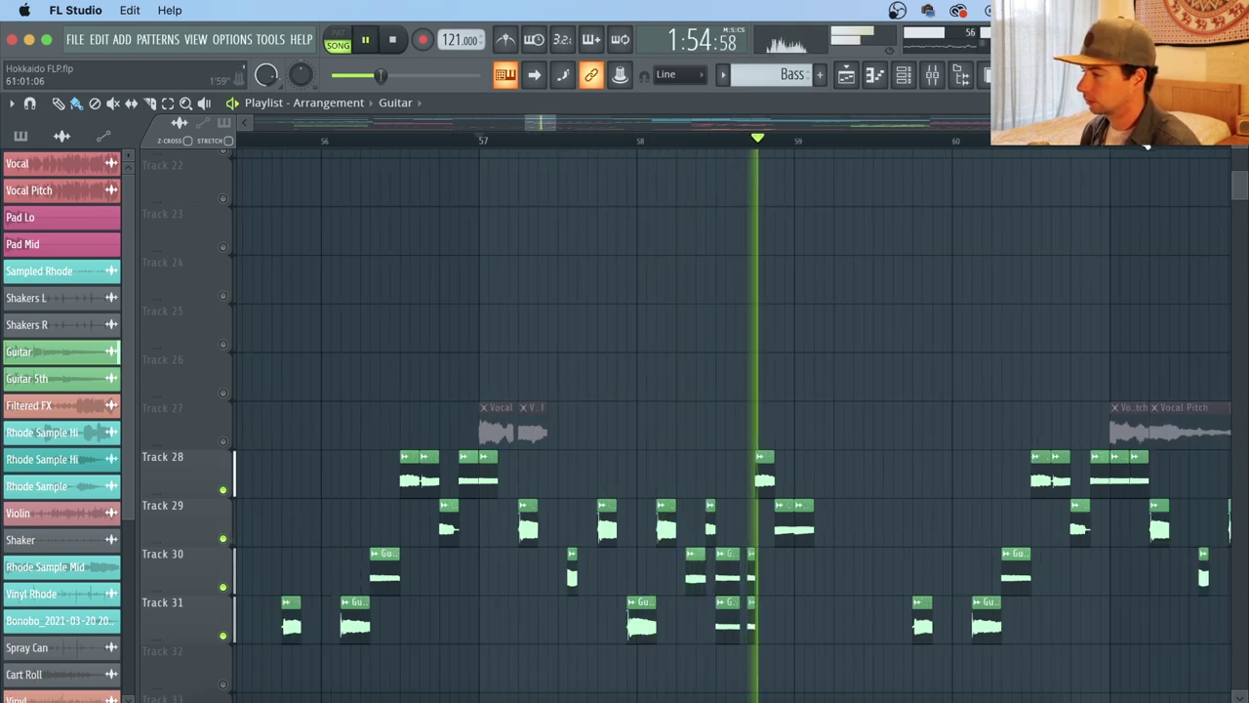
scroll(1162, 150, down, 1)
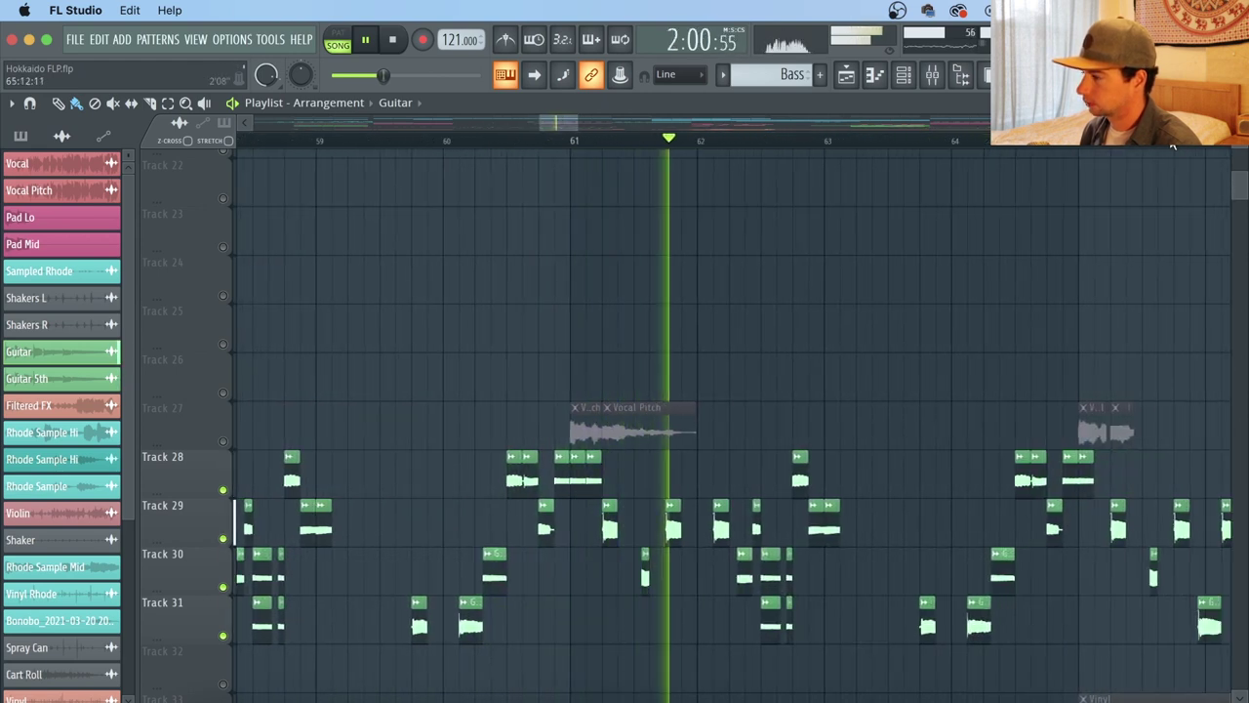
scroll(1173, 146, down, 2)
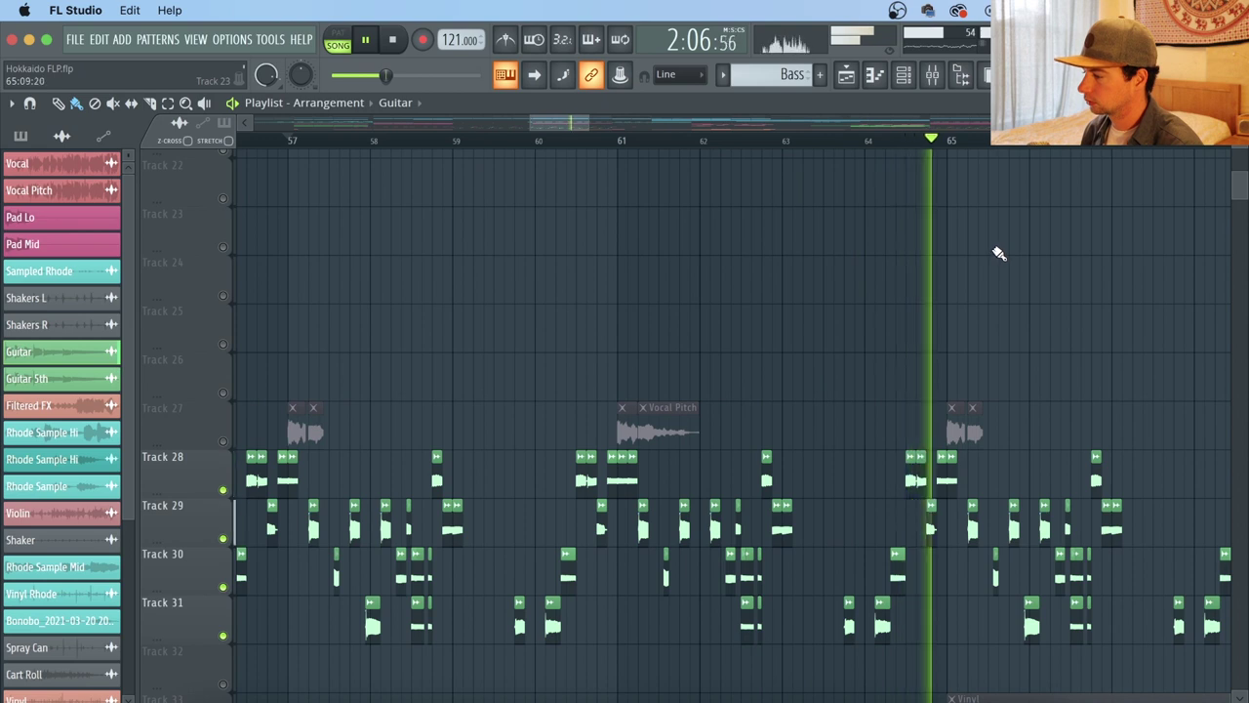
key(space)
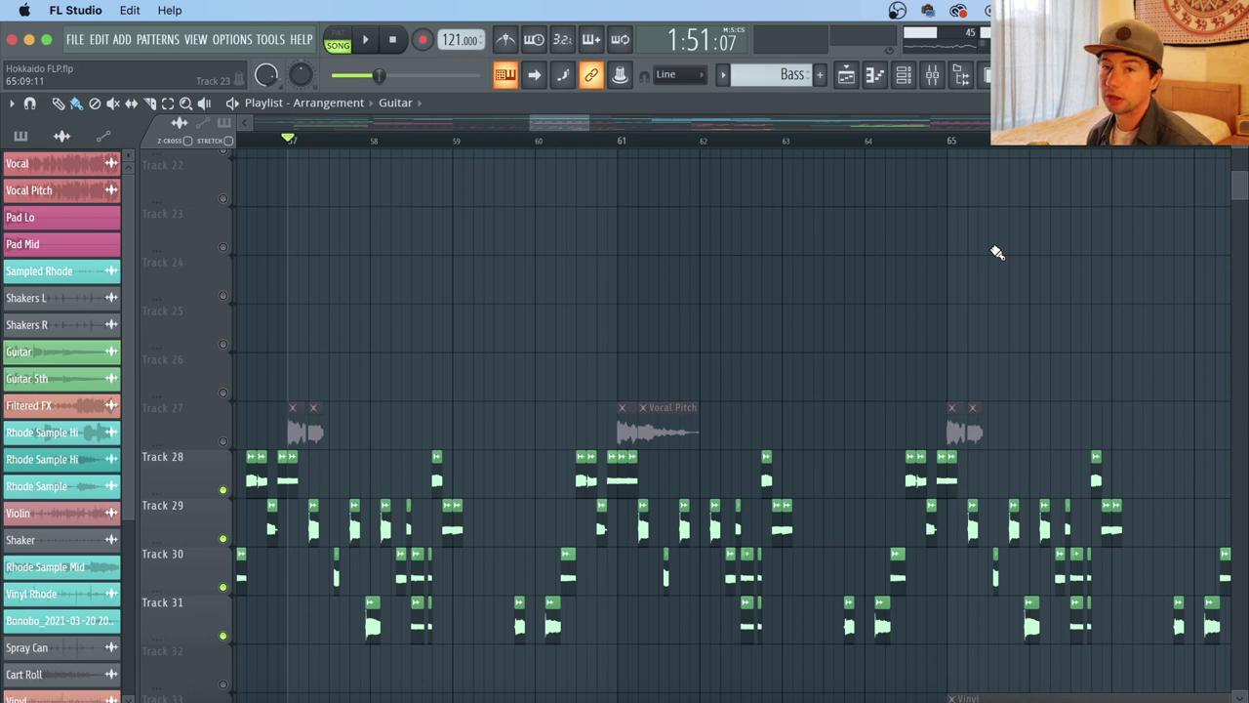
Step: Solo Track 27, set the playback position to bar 25, and open the Vocal clip's sample settings
scroll(957, 155, down, 8)
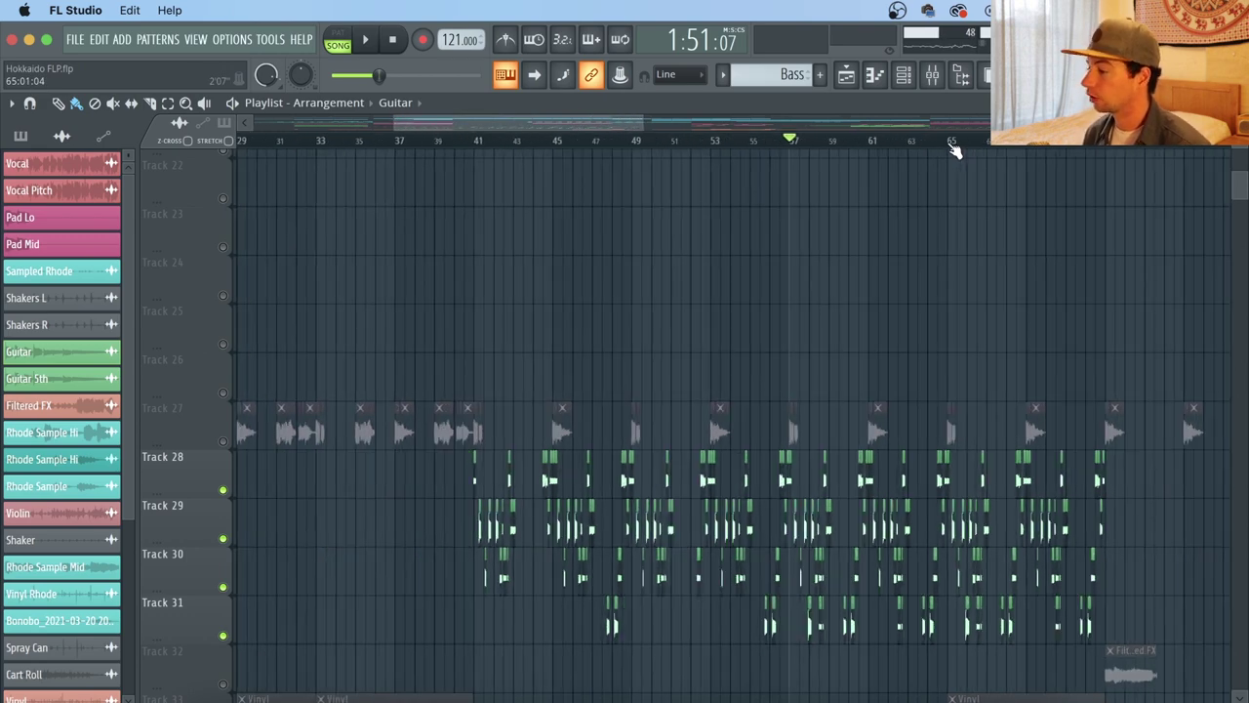
scroll(955, 148, down, 6)
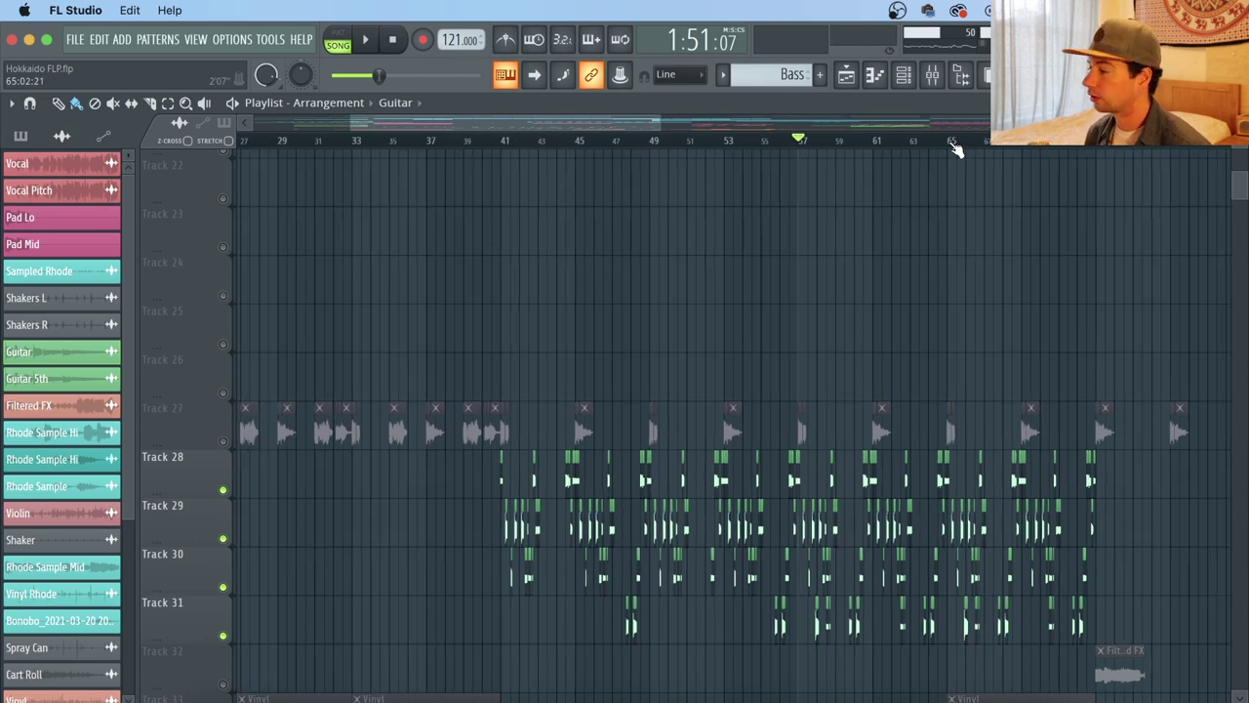
scroll(956, 149, down, 2)
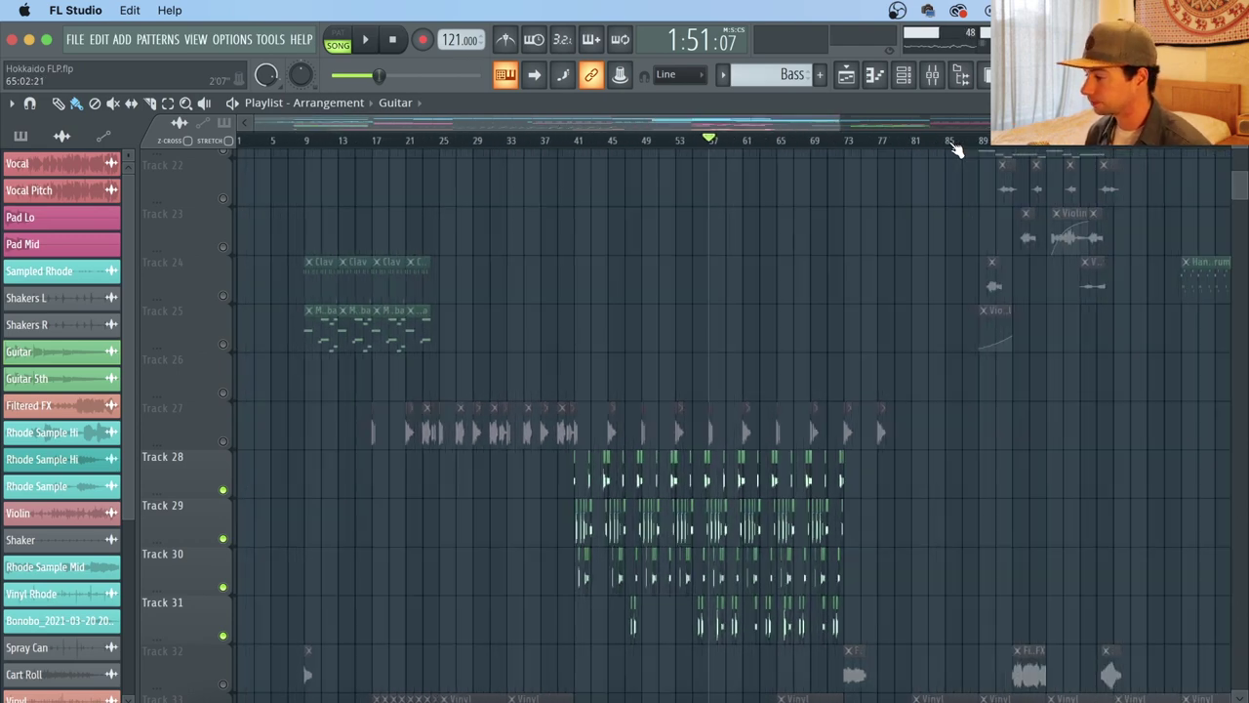
scroll(873, 235, down, 4)
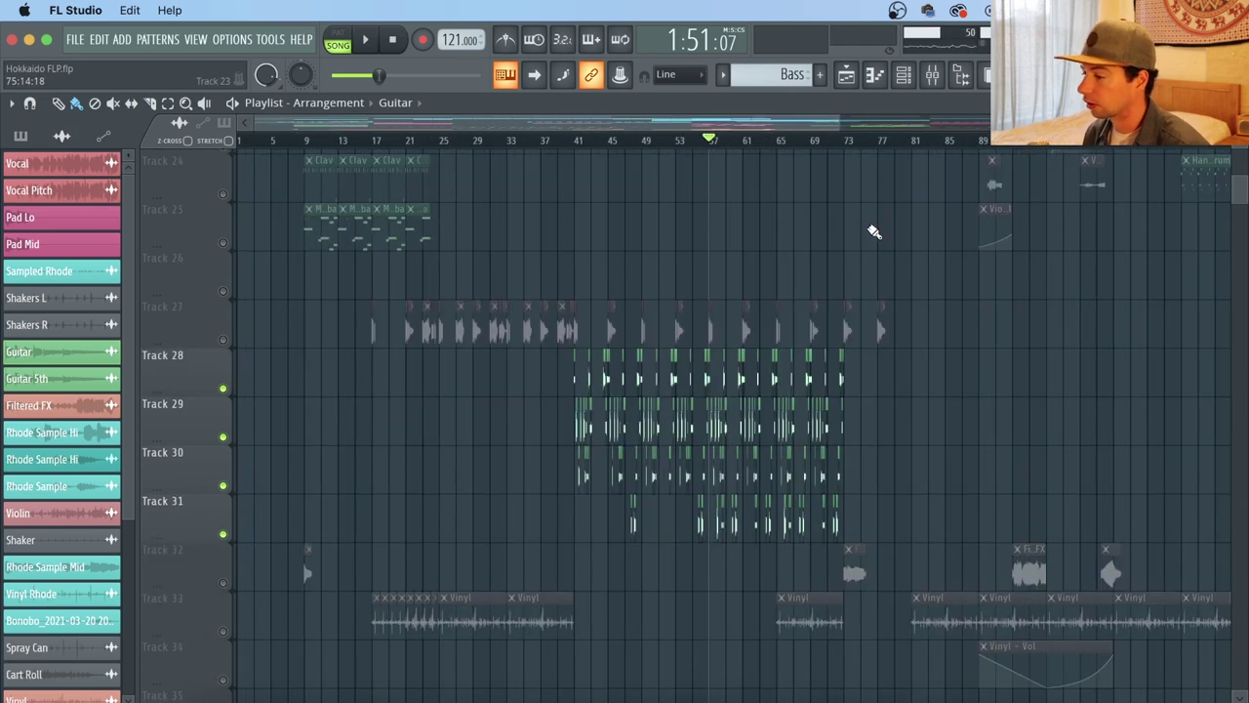
scroll(875, 141, down, 3)
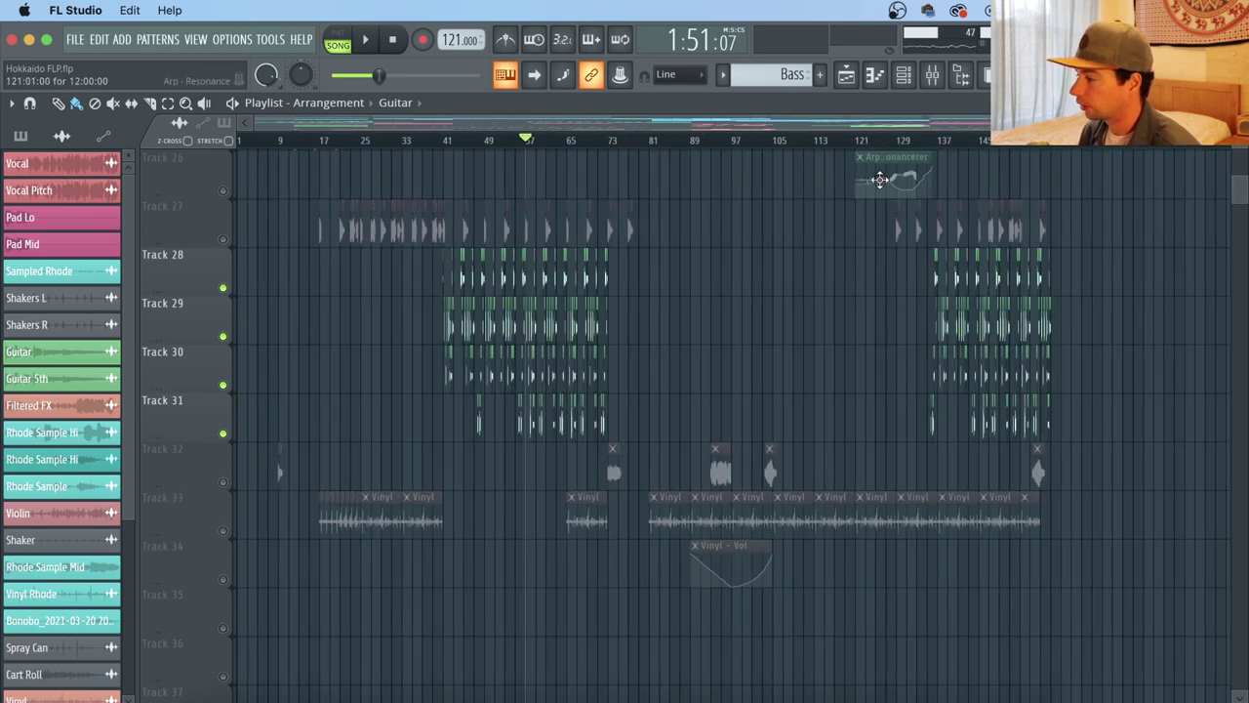
scroll(892, 204, up, 6)
scroll(892, 210, down, 1)
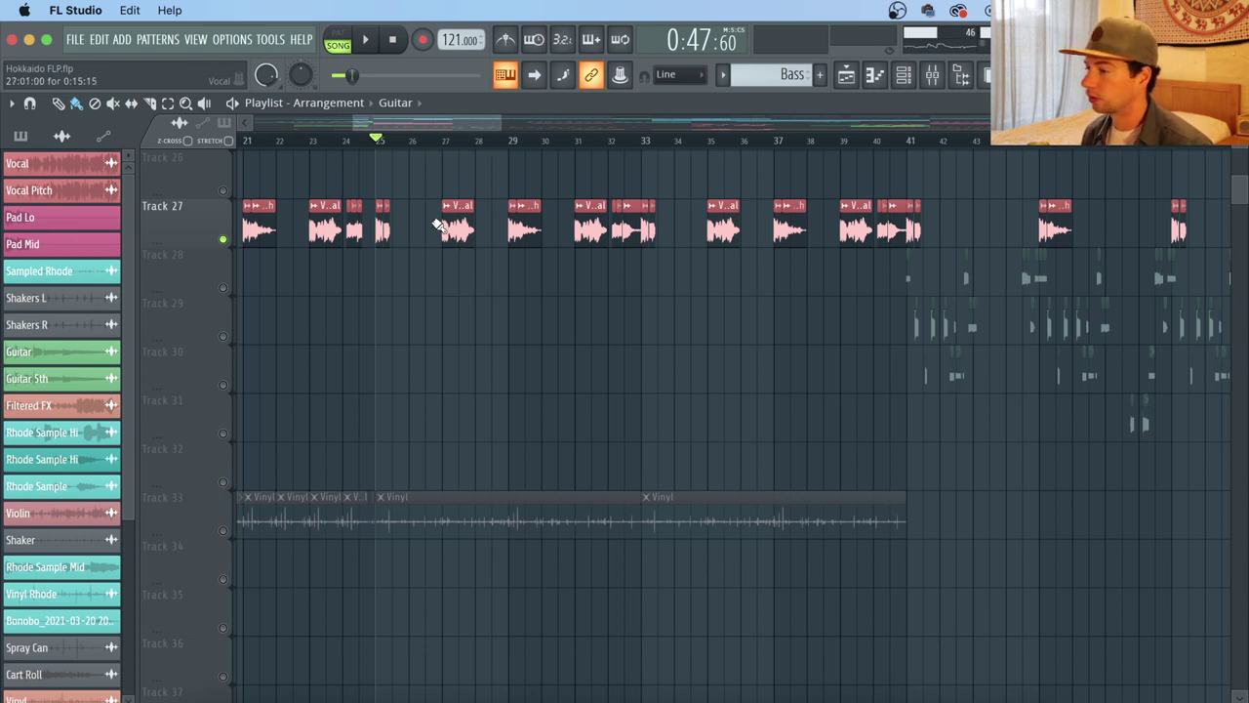
double_click(384, 223)
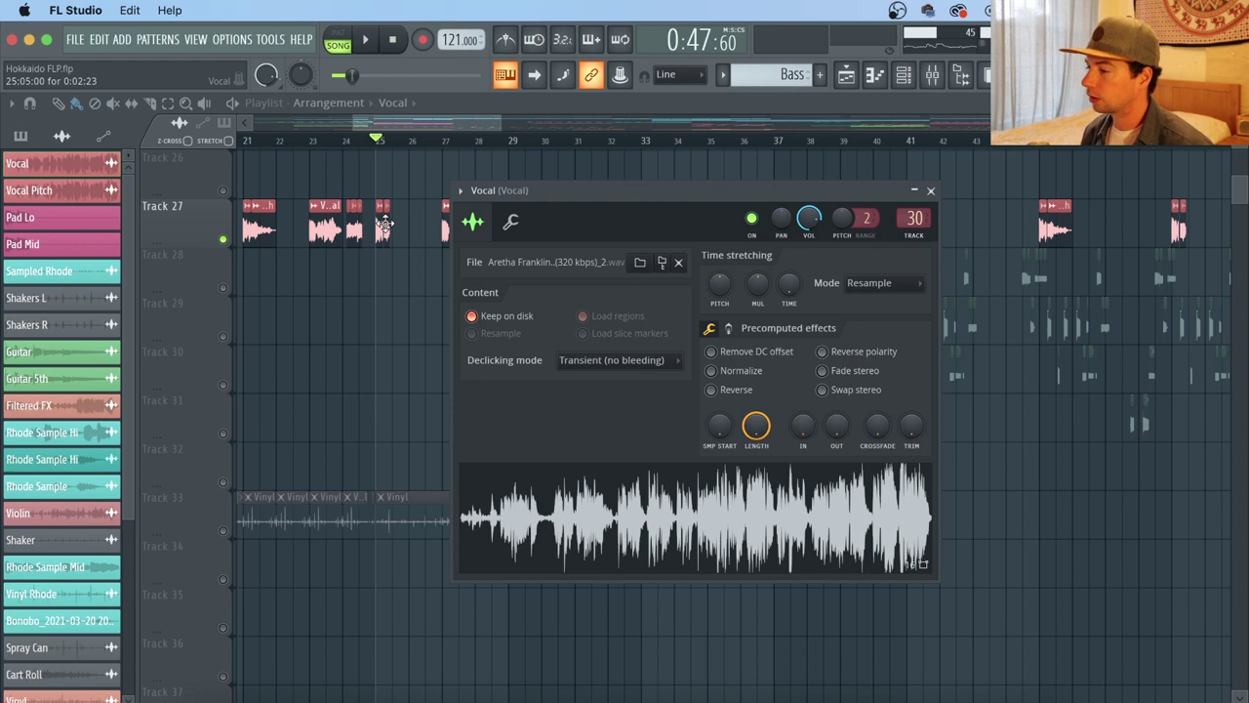
Step: Open Fruity parametric EQ 2 on the Vocal mixer track to inspect its curve, then return to the playlist
click(932, 75)
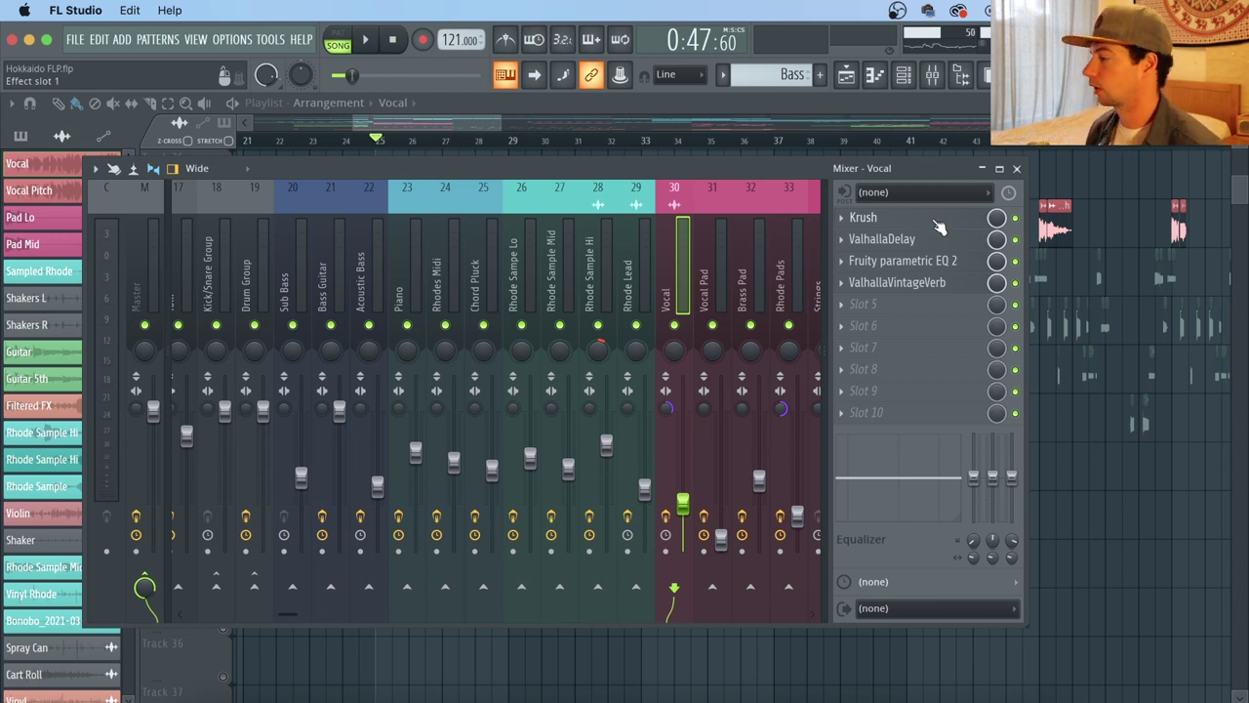
click(961, 262)
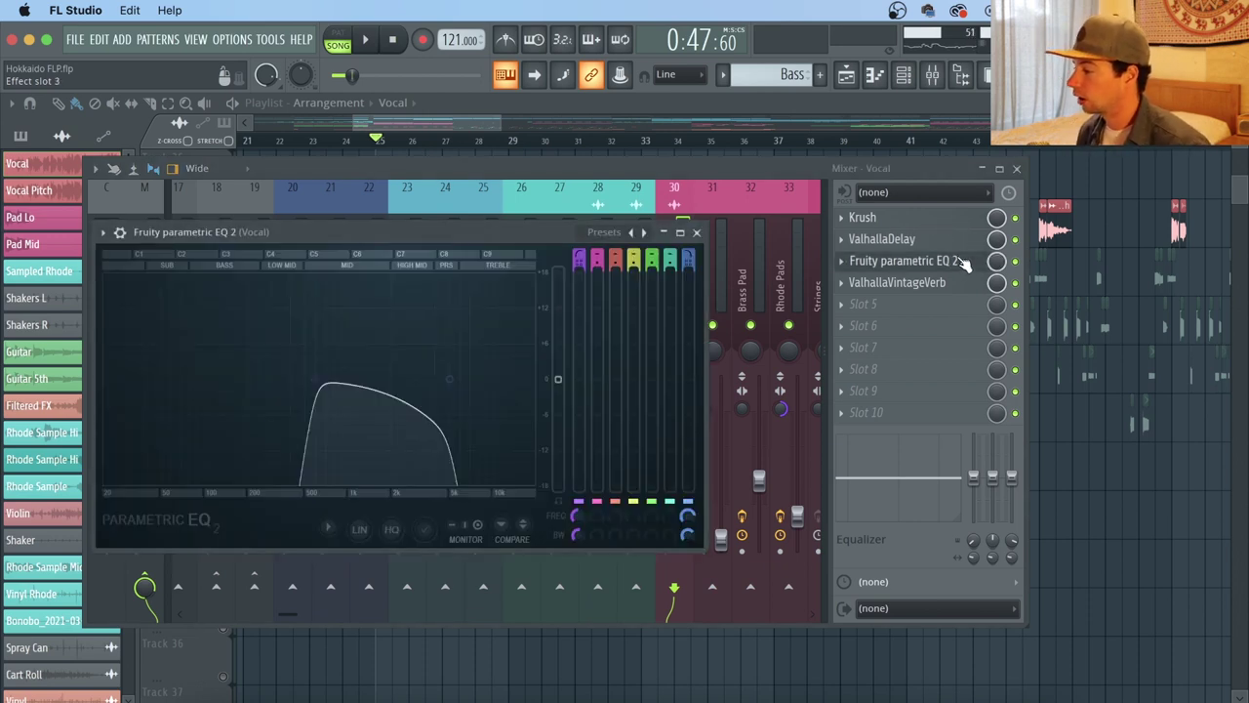
click(961, 261)
click(962, 262)
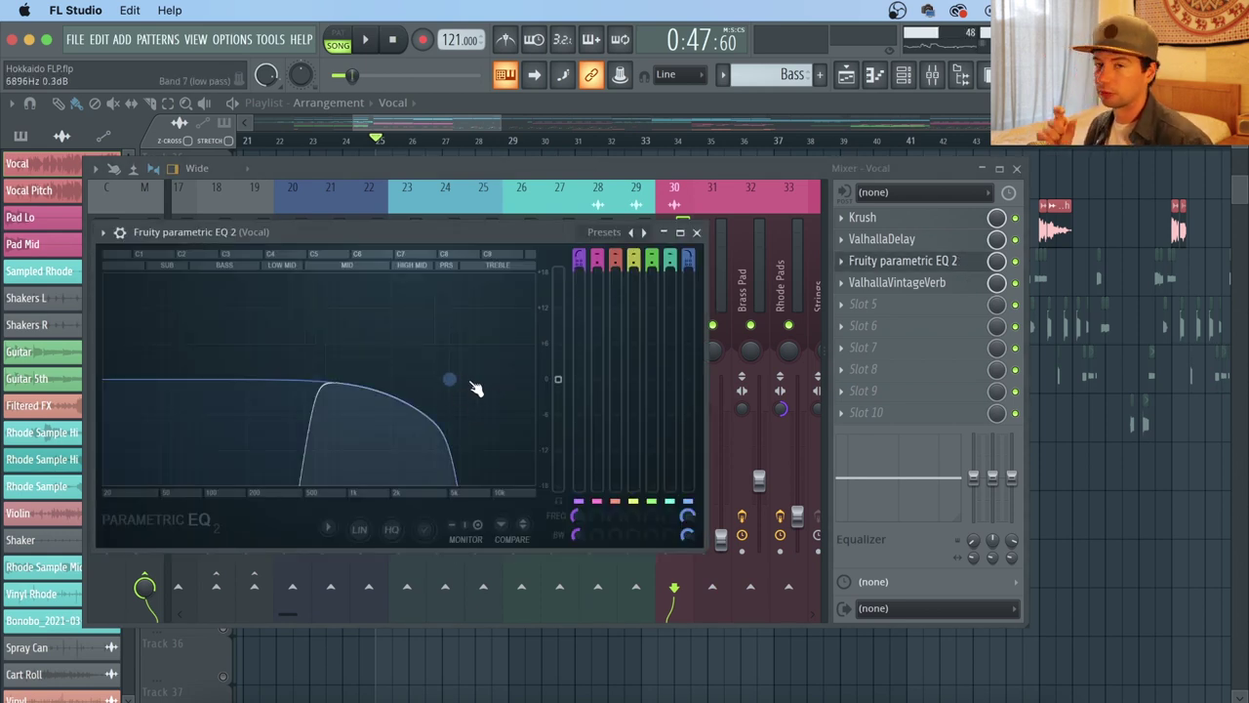
click(1134, 519)
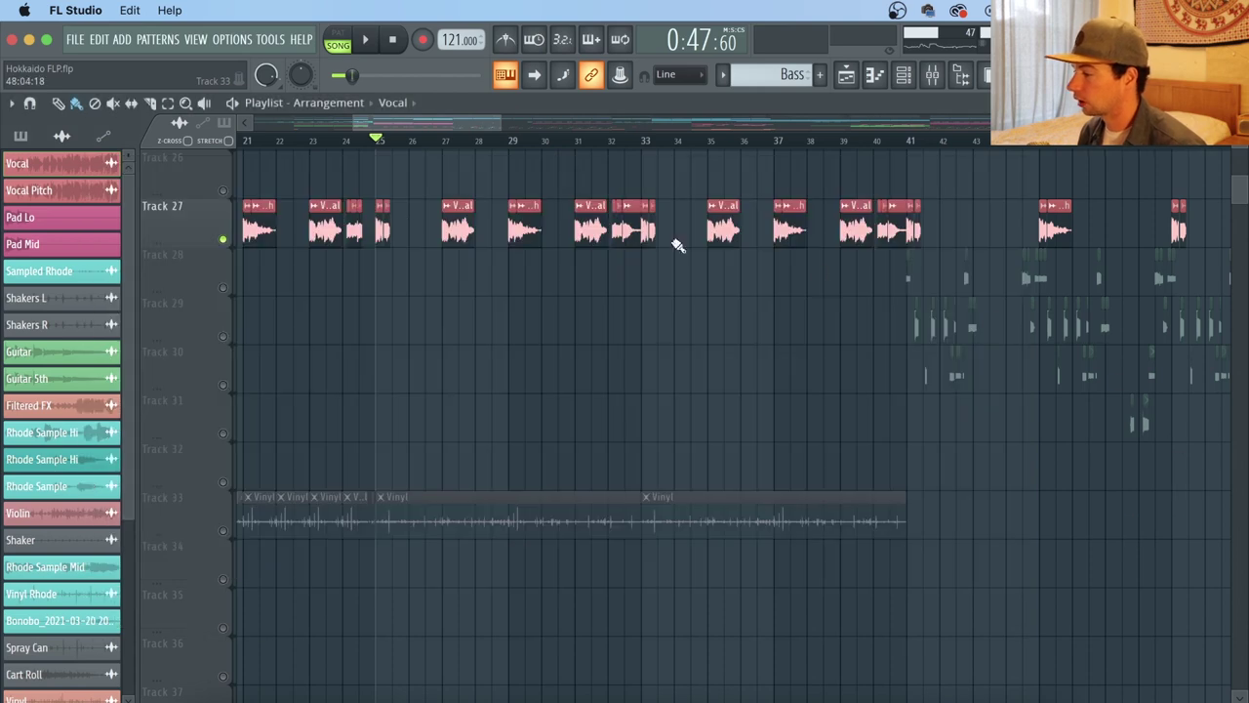
Step: Play Track 27's vocals from bar 25, stop playback and keep the position at bar 25
click(932, 75)
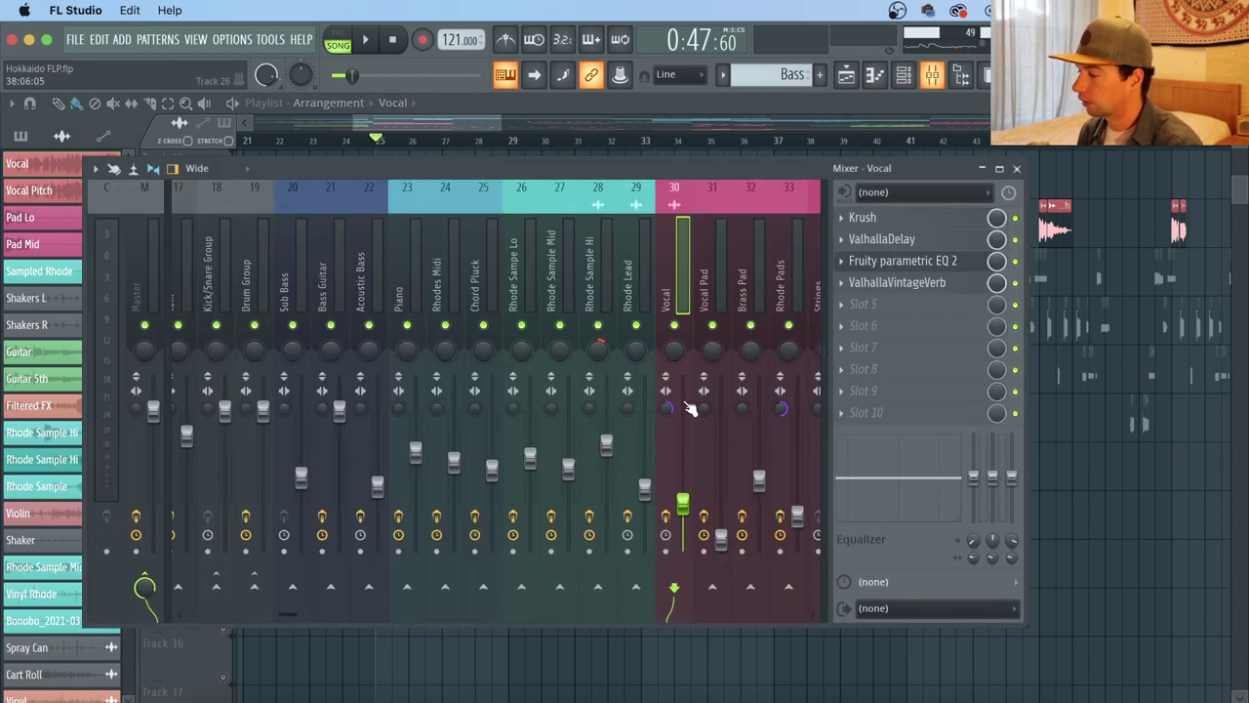
click(1087, 536)
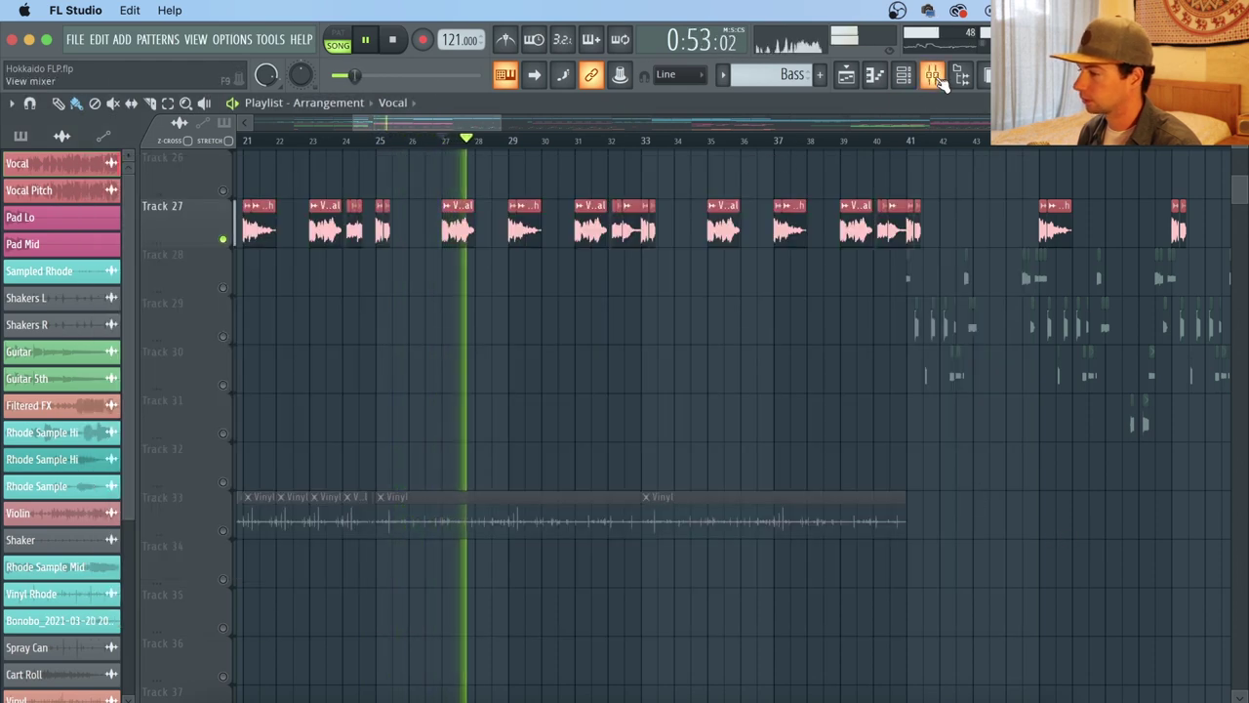
key(space)
click(379, 143)
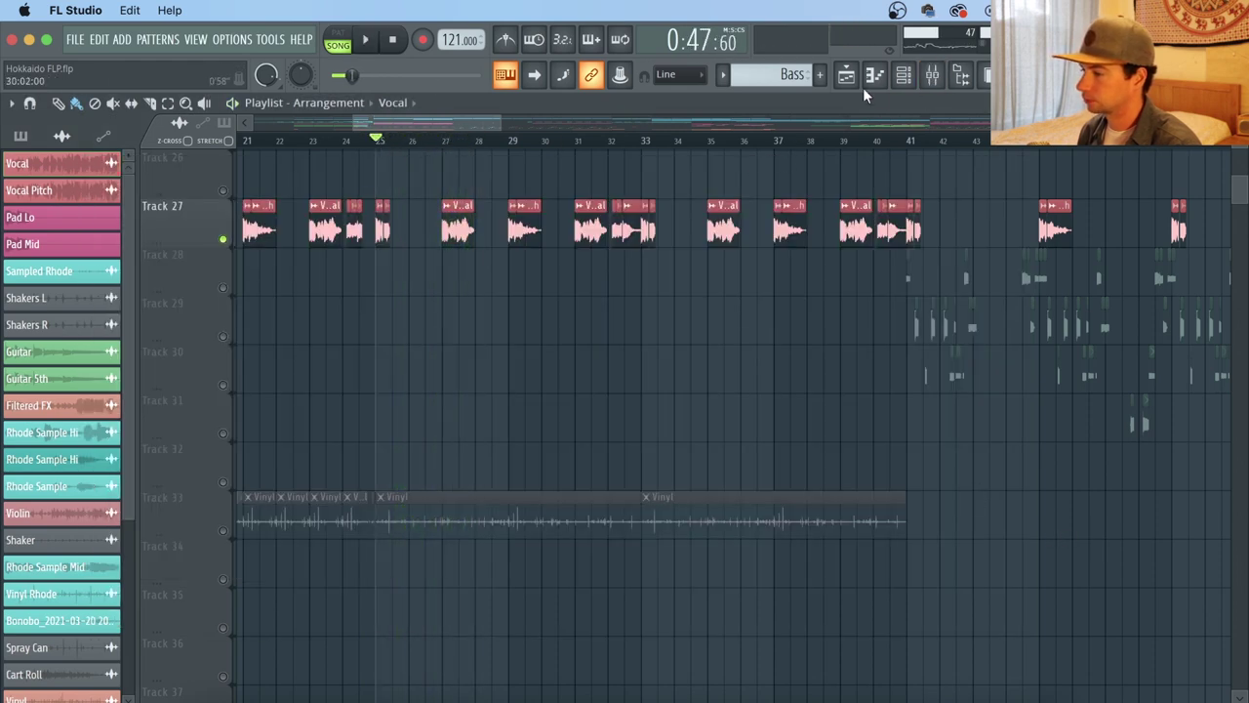
Step: Compare the Vocal mixer track in playback with ValhallaDelay, Fruity parametric EQ 2 and ValhallaVintageVerb bypassed and then re-enabled
click(931, 76)
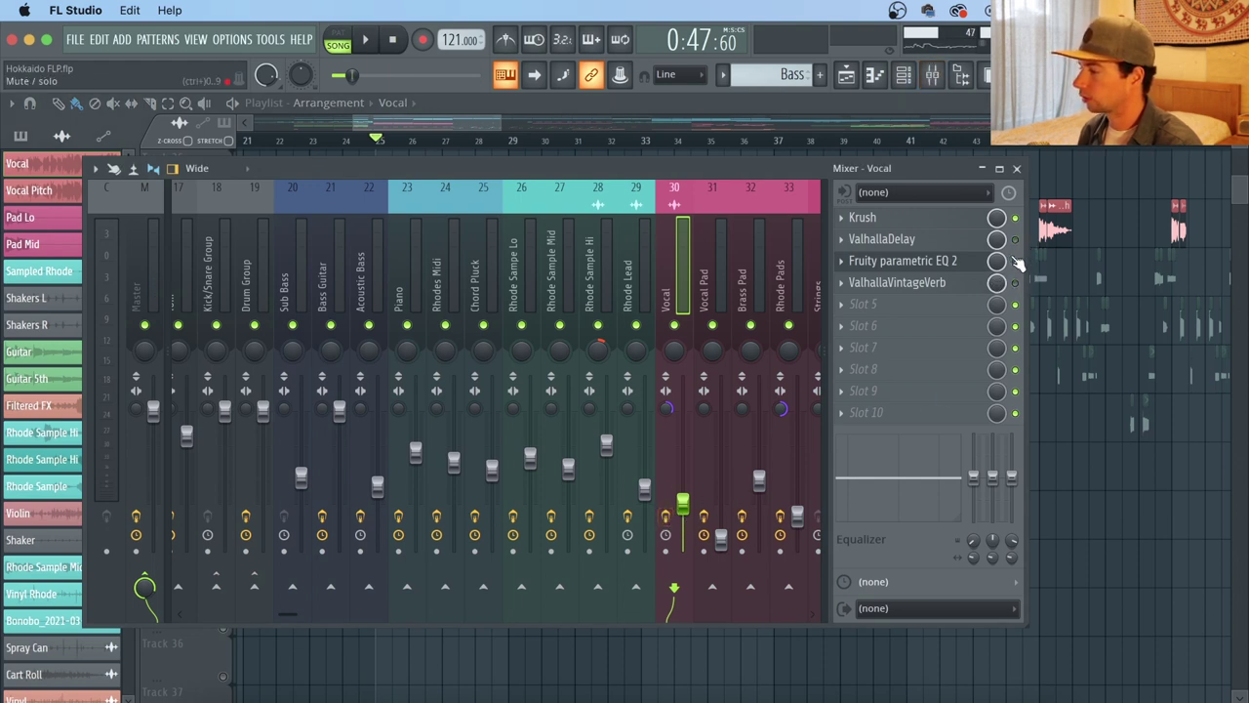
key(space)
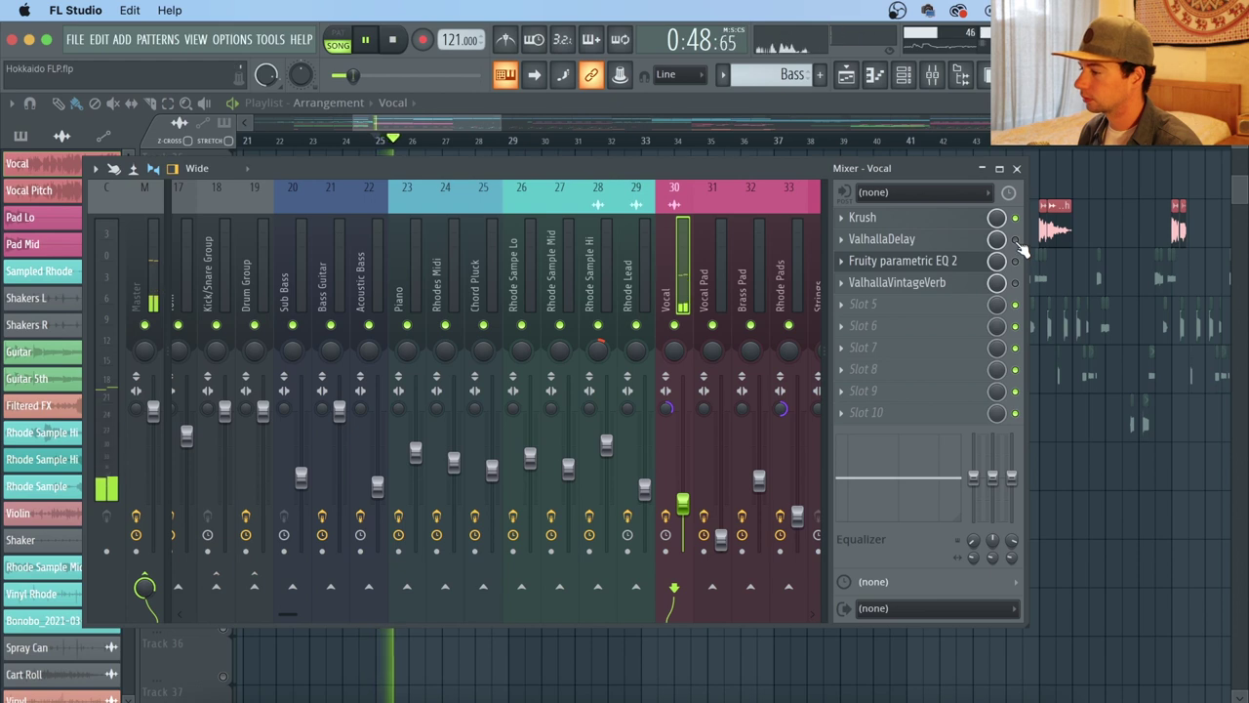
key(space)
click(1016, 241)
key(space)
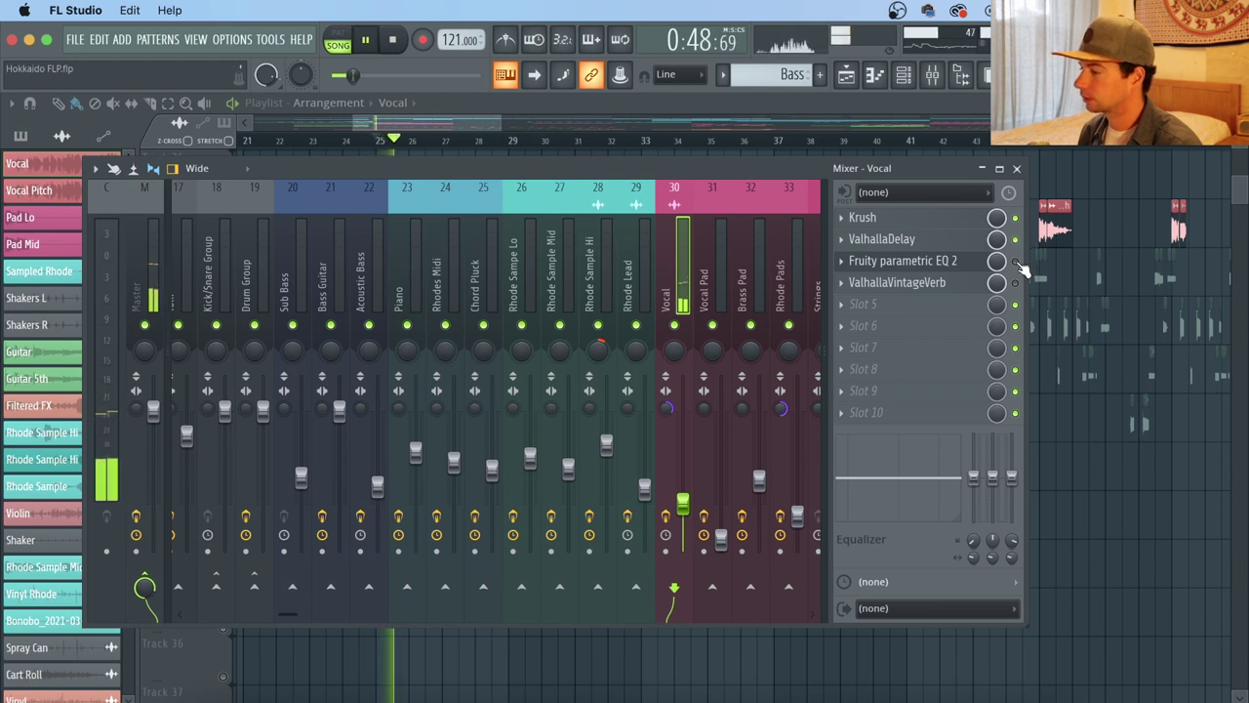
key(space)
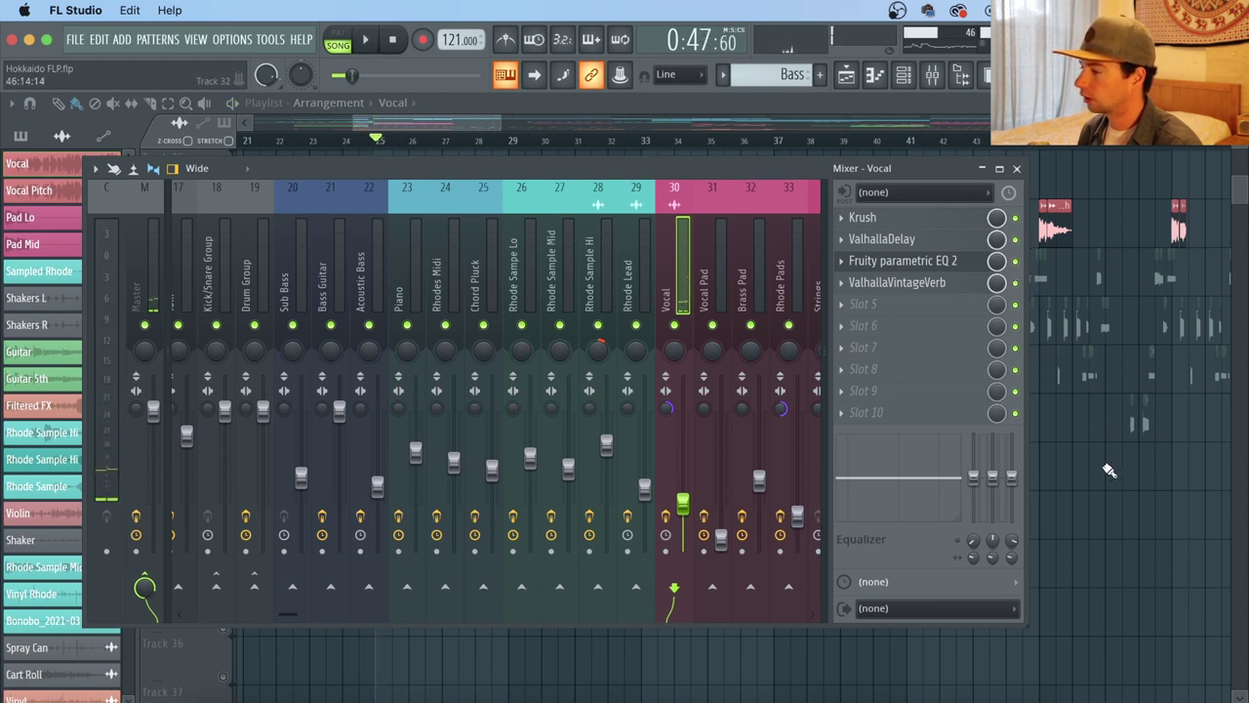
key(space)
click(1113, 553)
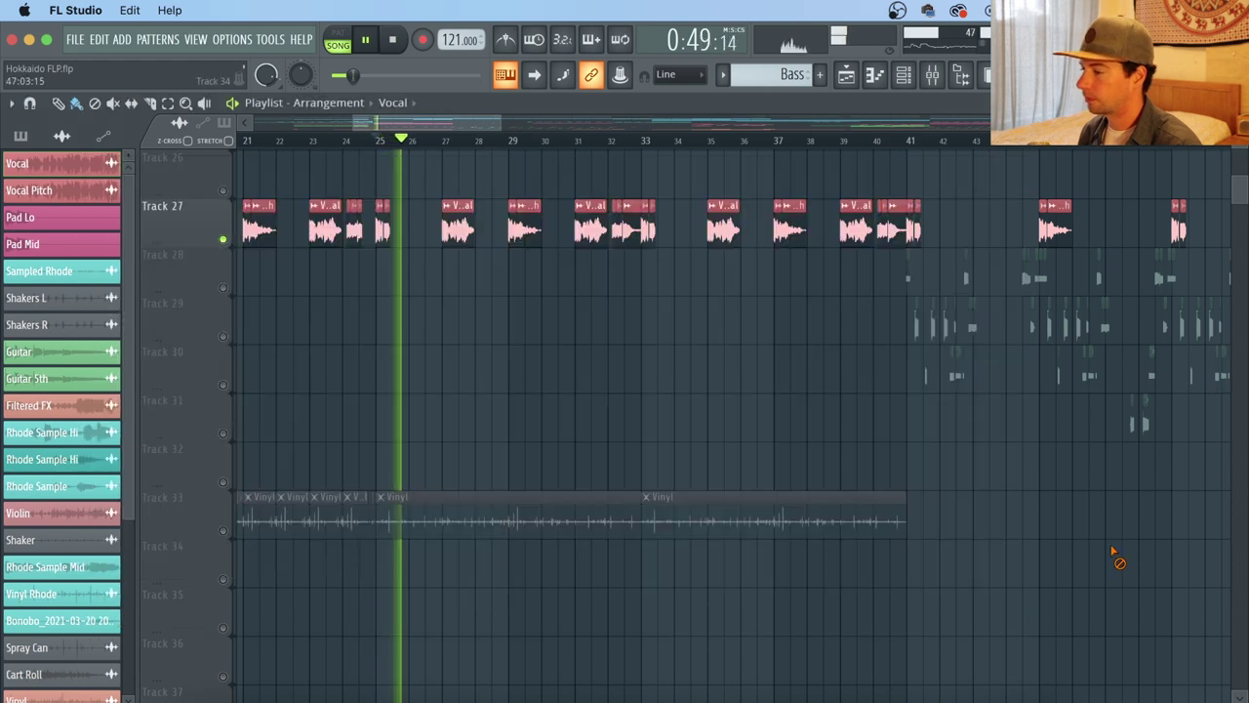
Step: Play Track 27 from bar 27, stop, and open the Vocal clip's sample settings
click(439, 140)
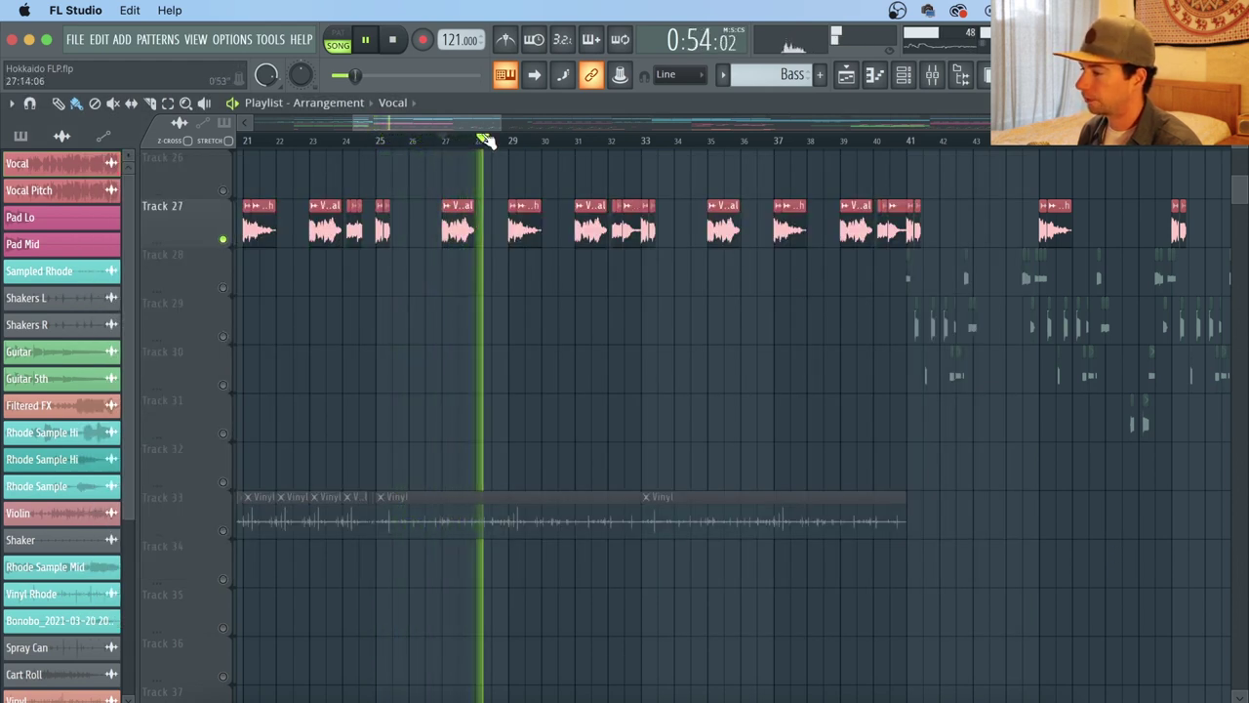
key(space)
scroll(486, 139, down, 5)
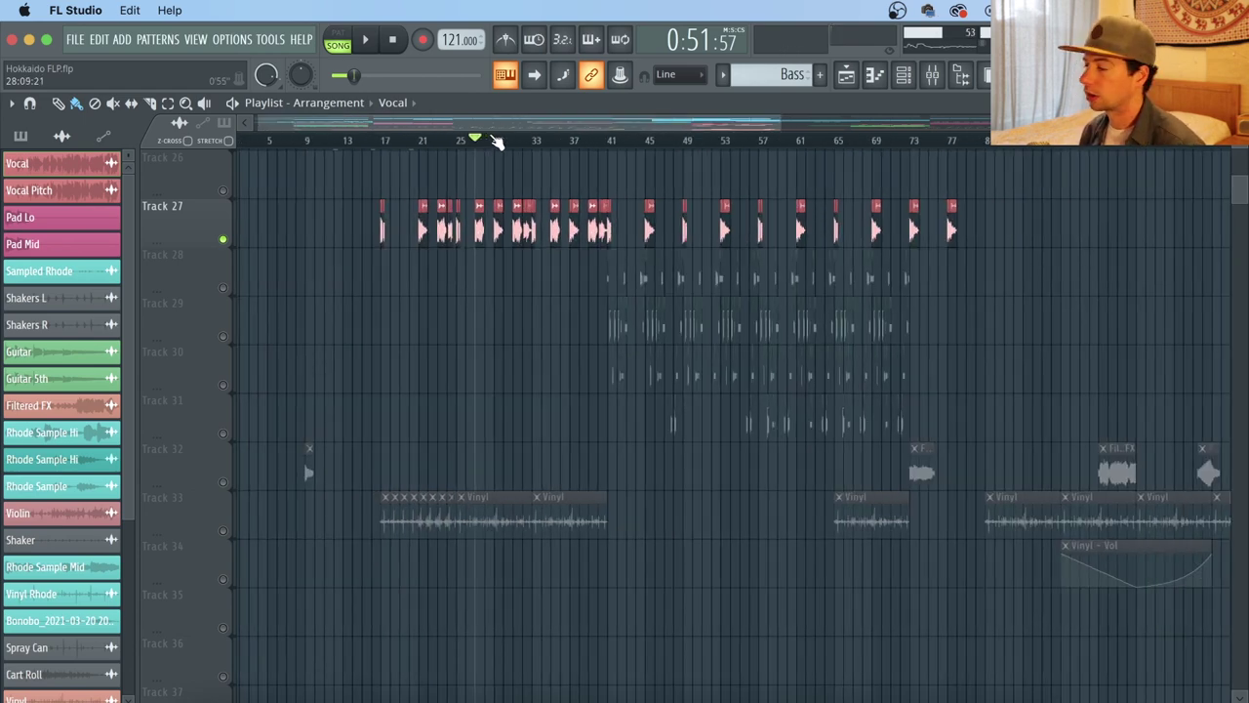
double_click(485, 232)
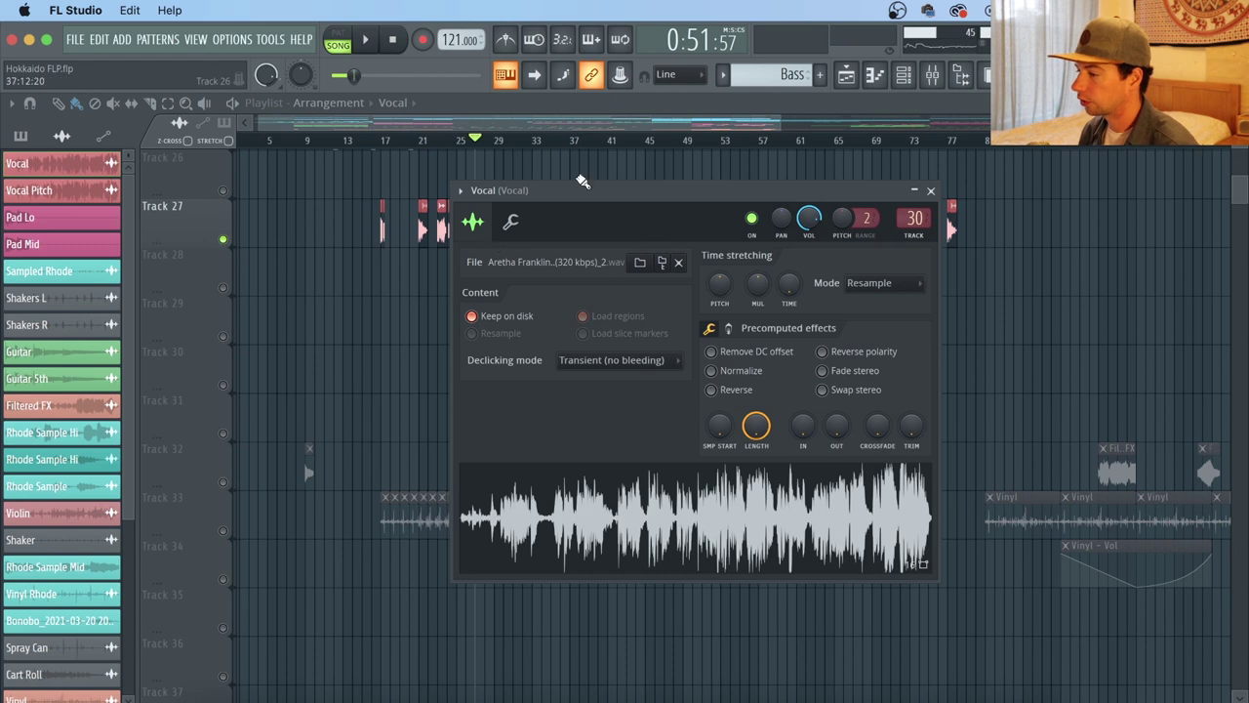
drag(584, 196, 569, 192)
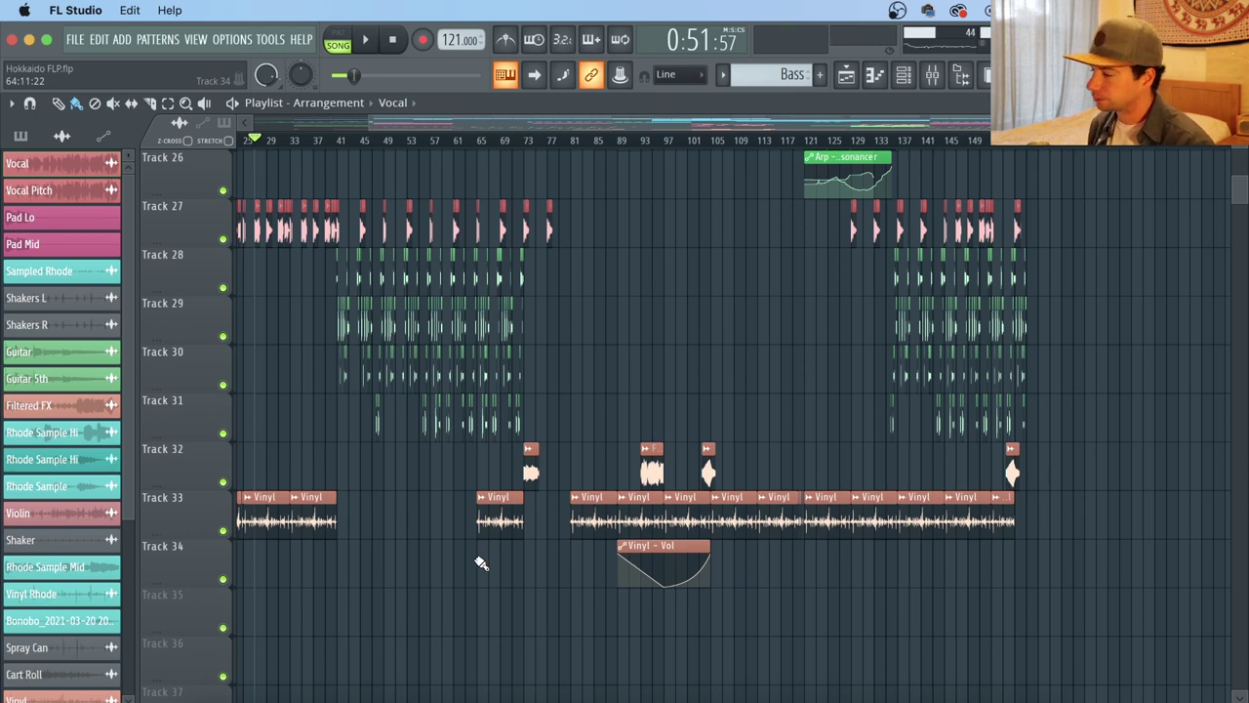
Step: Solo Track 33, play its Vinyl clips, and stop playback
drag(560, 122, 429, 119)
right_click(222, 531)
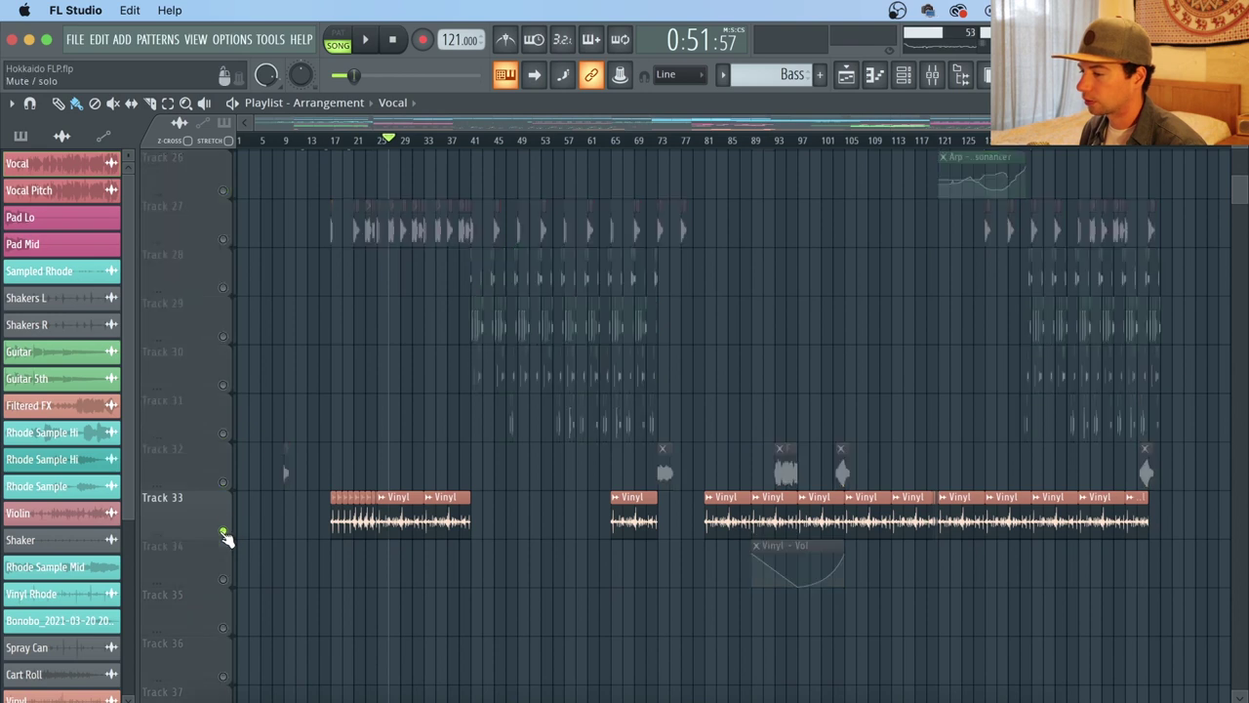
click(368, 42)
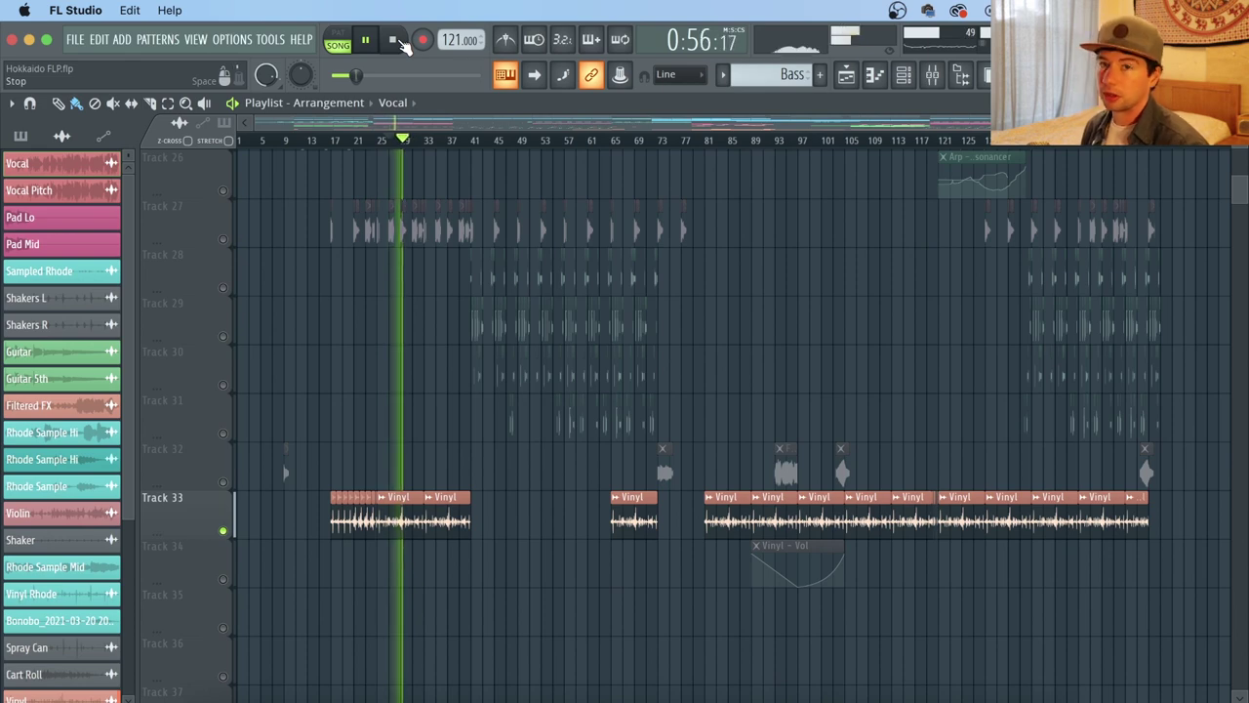
click(400, 42)
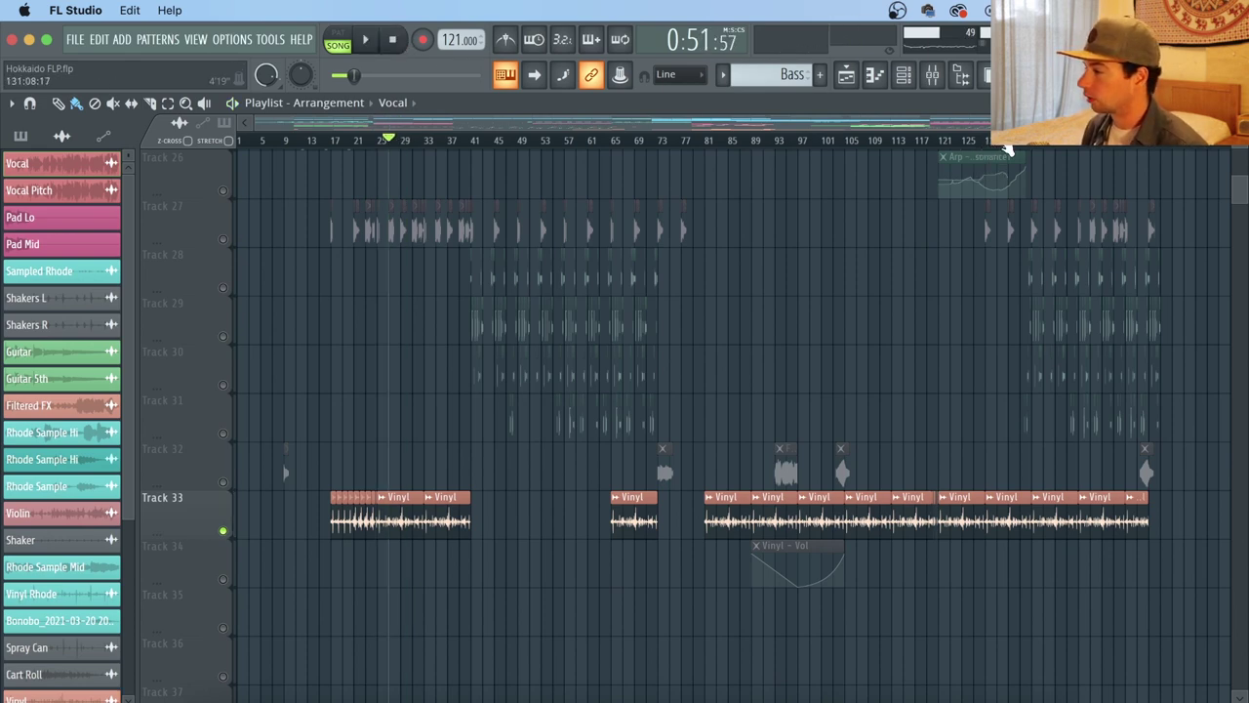
Step: Solo Track 32 and play its Filtered FX clip from near bar 93, then stop playback
scroll(1009, 148, up, 3)
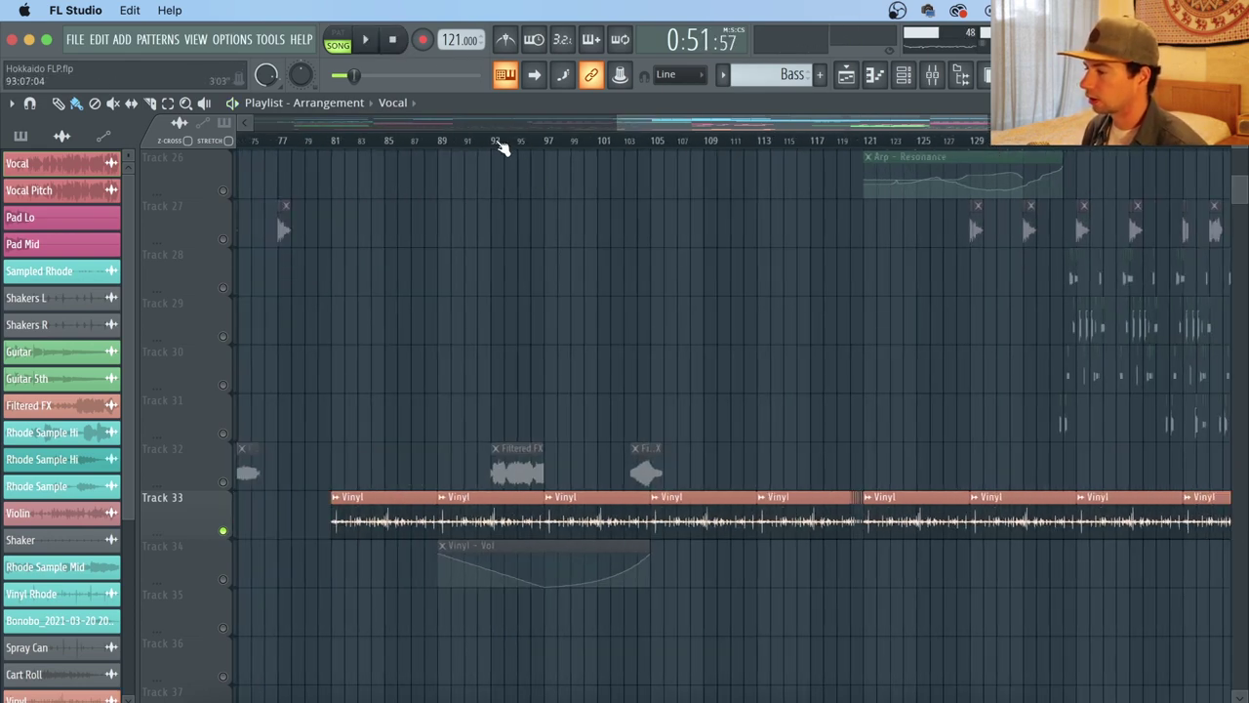
scroll(500, 146, up, 3)
click(499, 146)
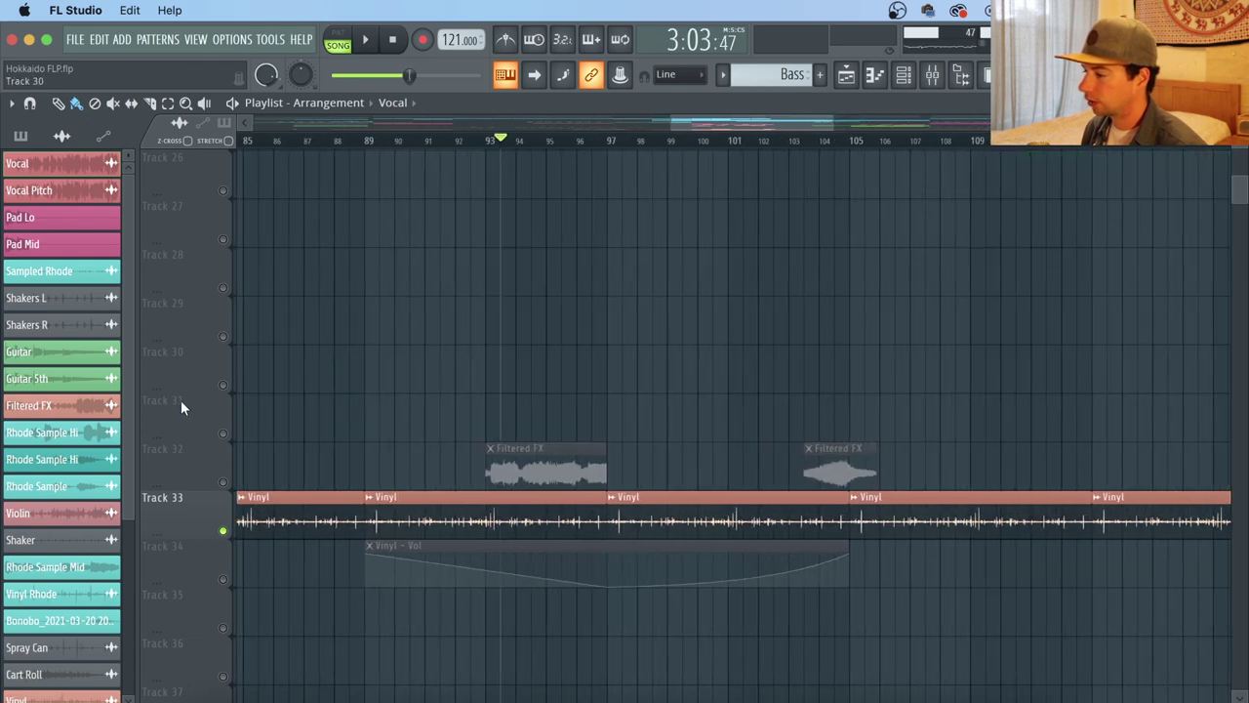
click(209, 475)
key(space)
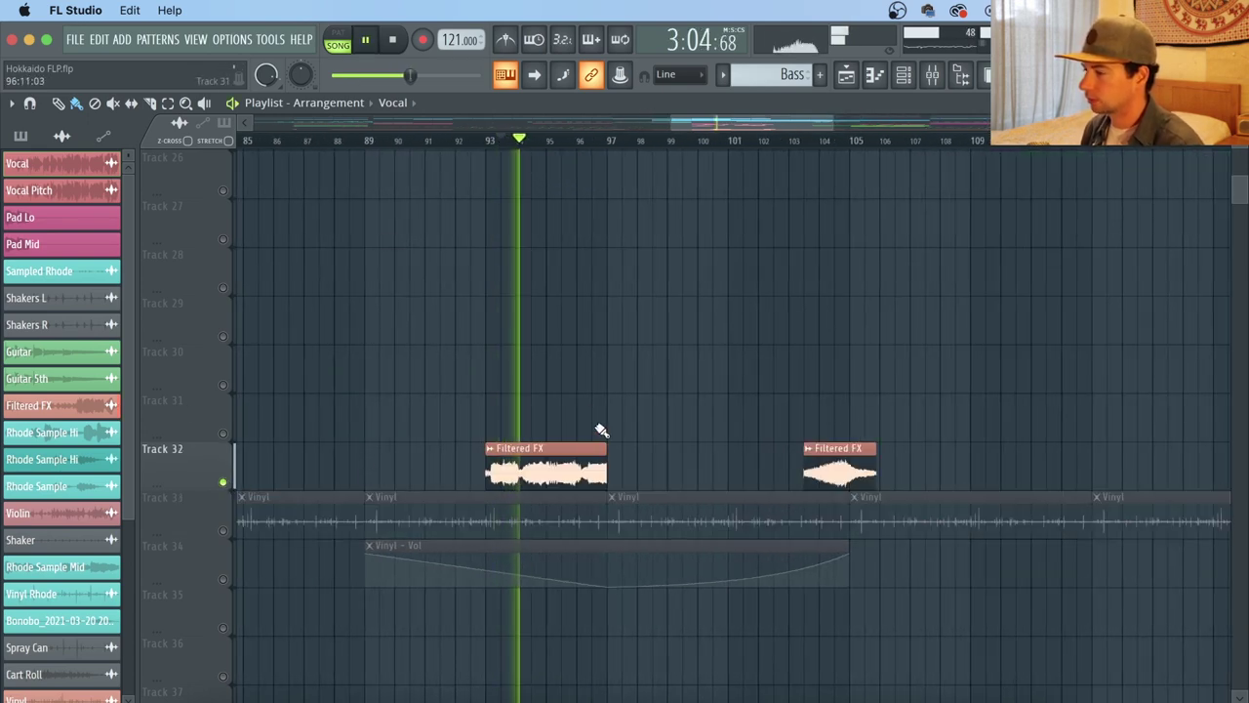
scroll(605, 144, down, 1)
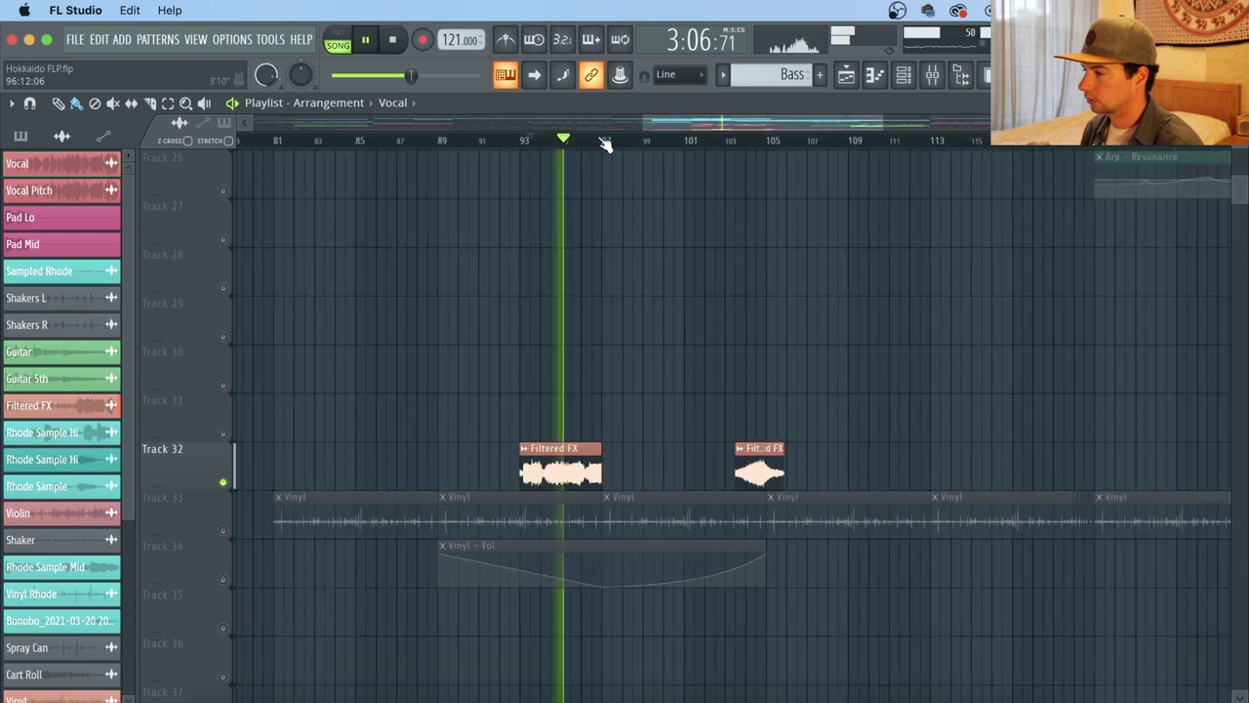
scroll(605, 144, down, 2)
key(space)
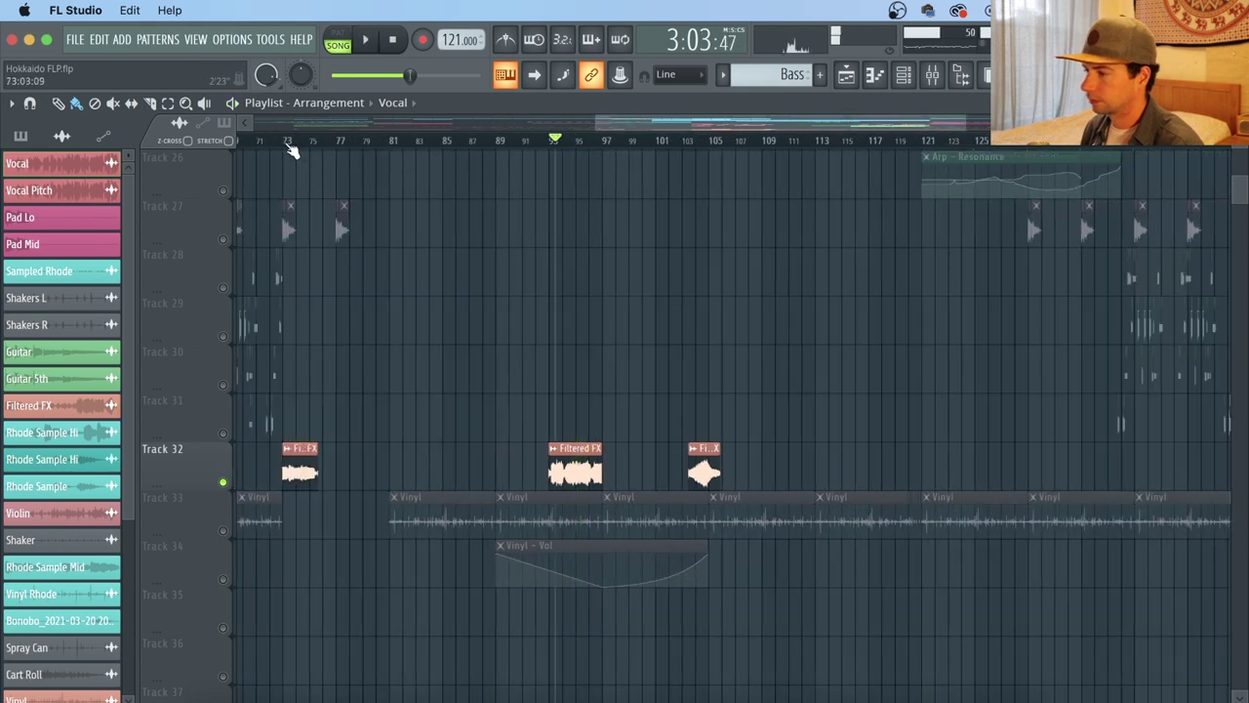
Step: Play the Filtered FX clips on Track 32 at bars 73 and 104, then stop playback
click(289, 142)
key(space)
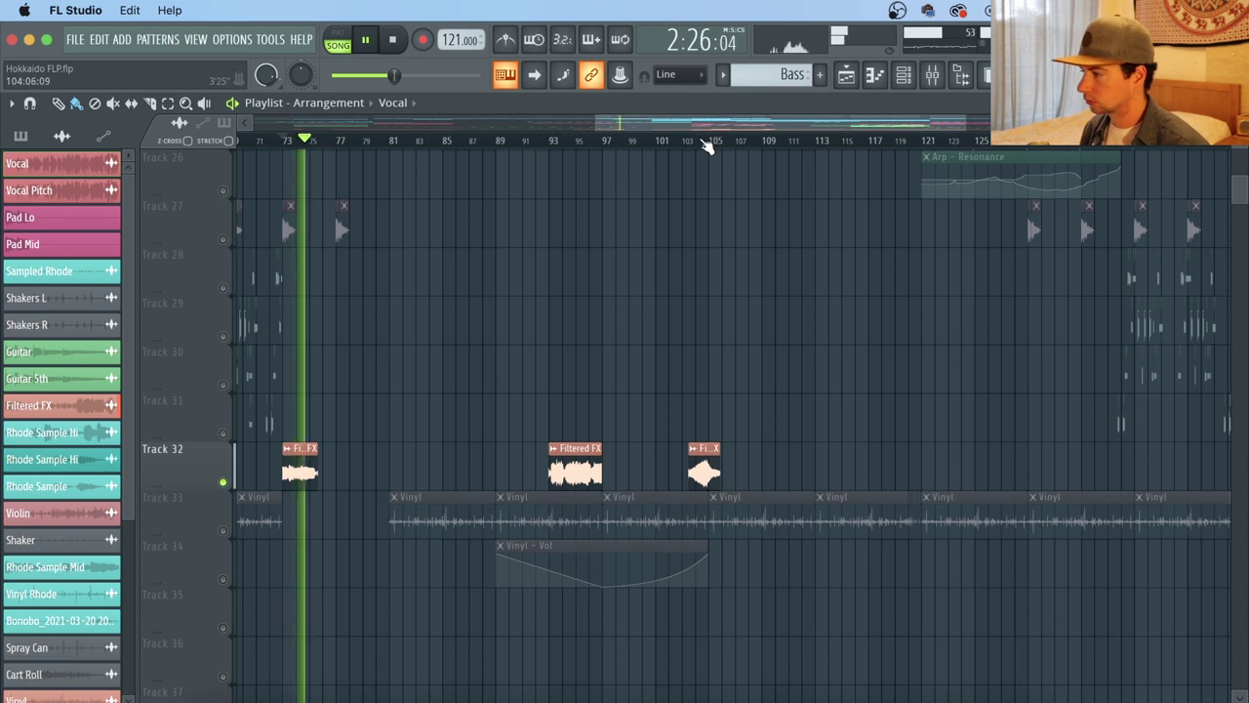
click(698, 141)
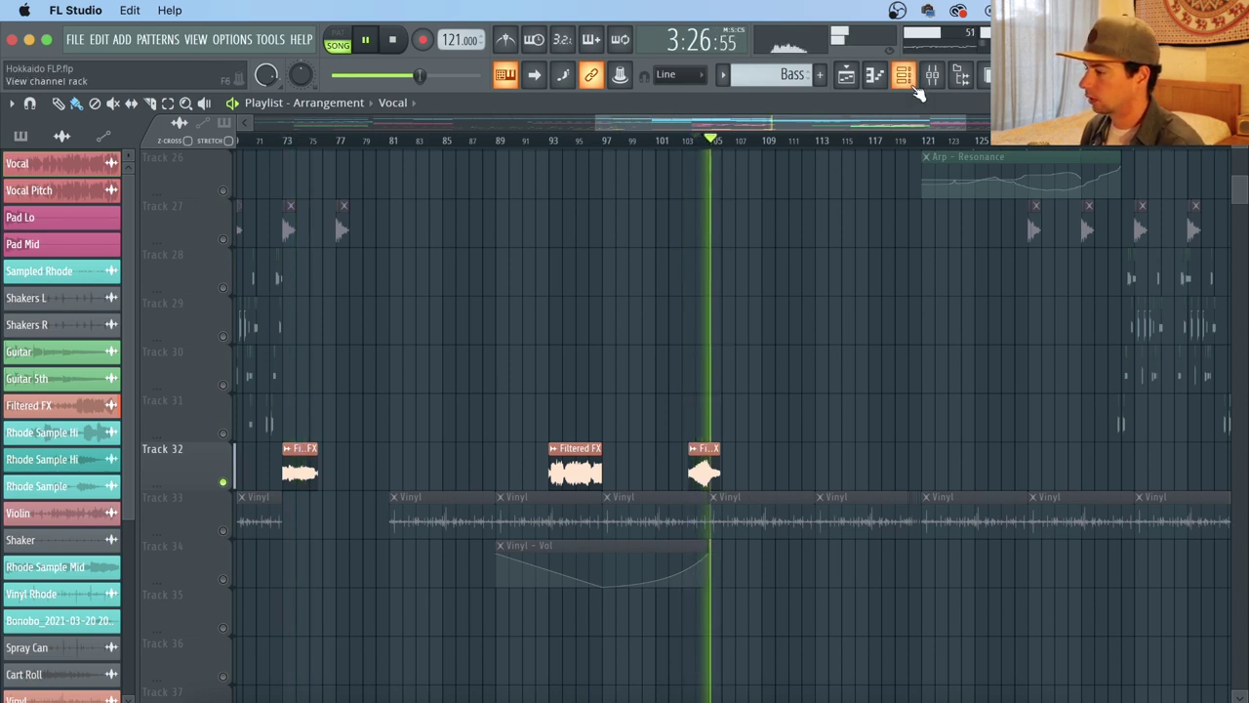
key(space)
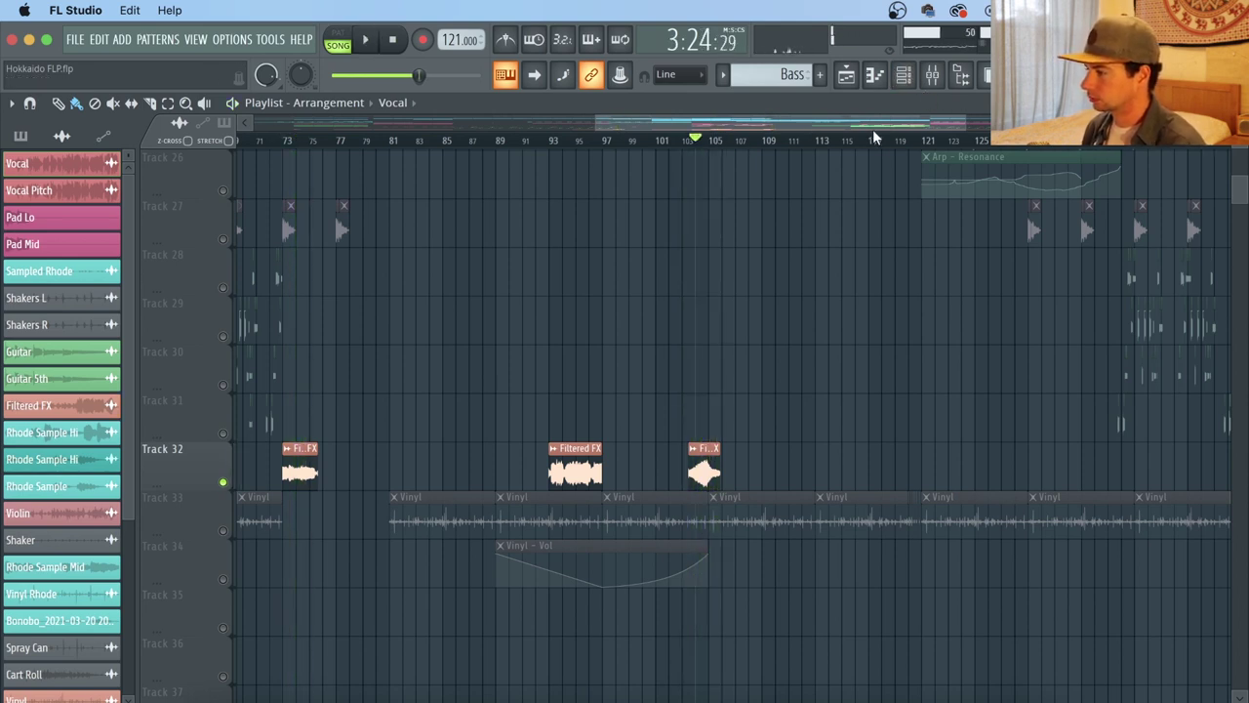
Step: Set the playback position to bar 137 and solo the guitar clips on Tracks 28 to 31
scroll(874, 131, down, 3)
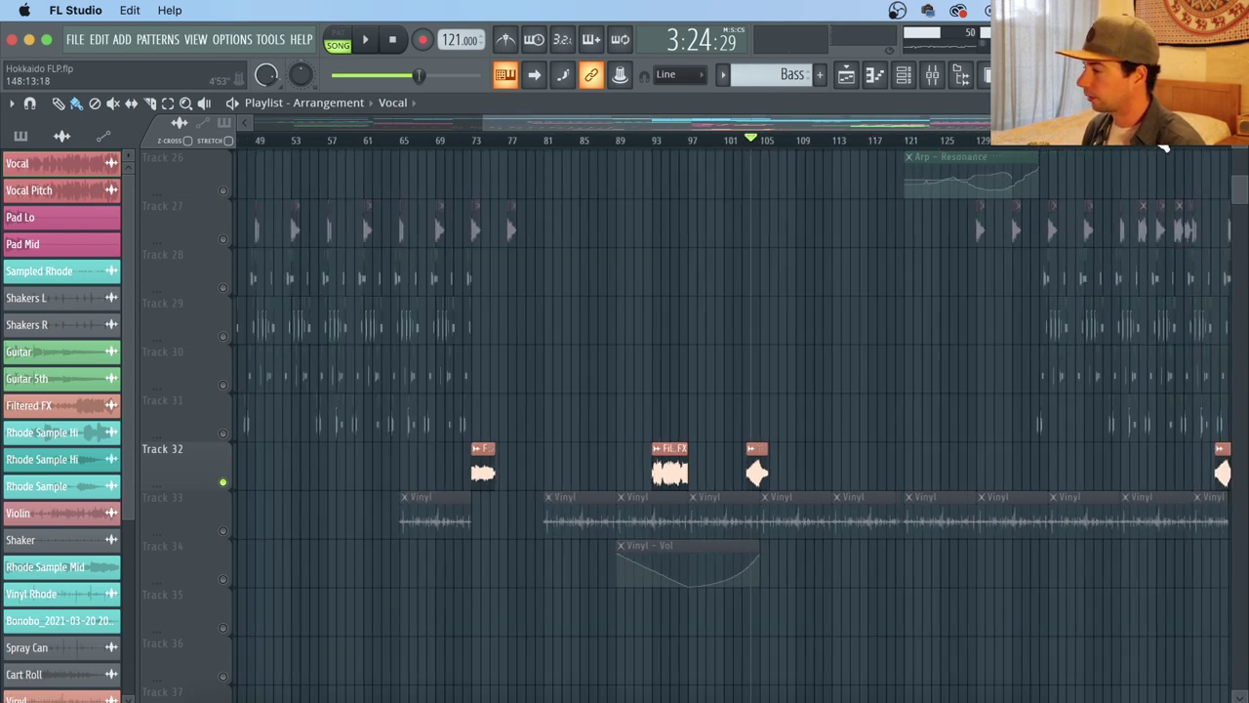
scroll(1159, 137, up, 5)
drag(958, 124, 1040, 124)
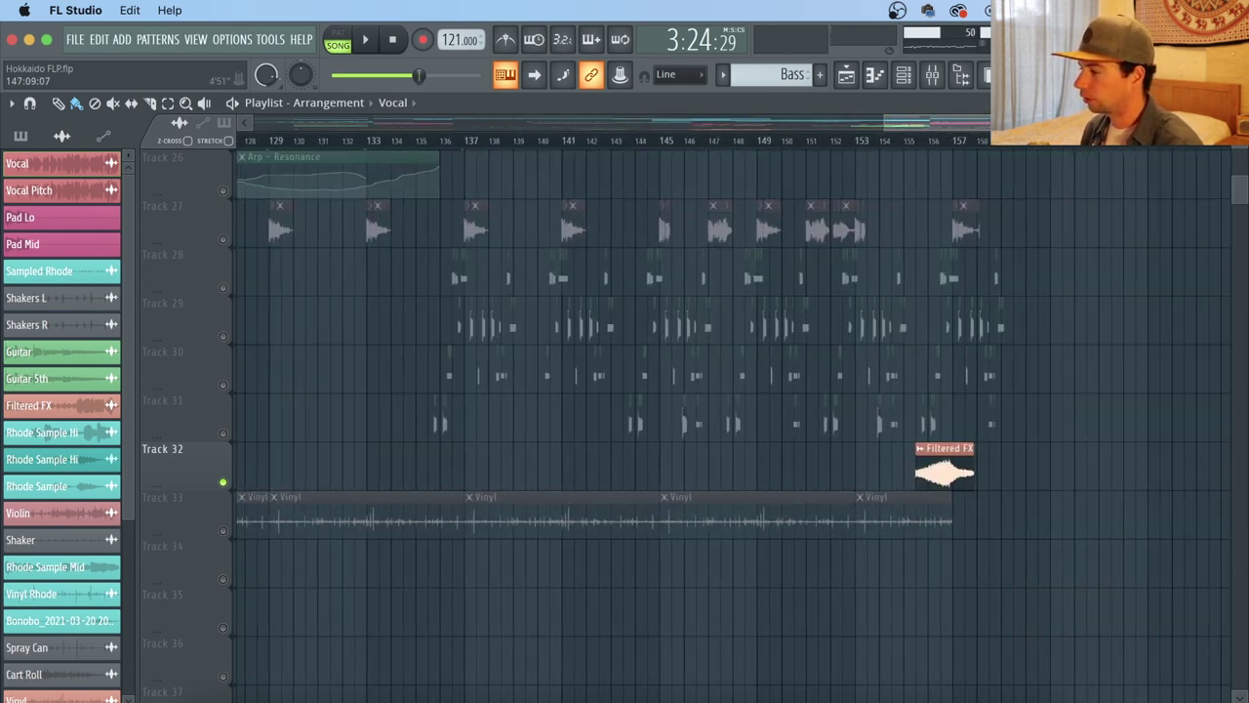
click(469, 143)
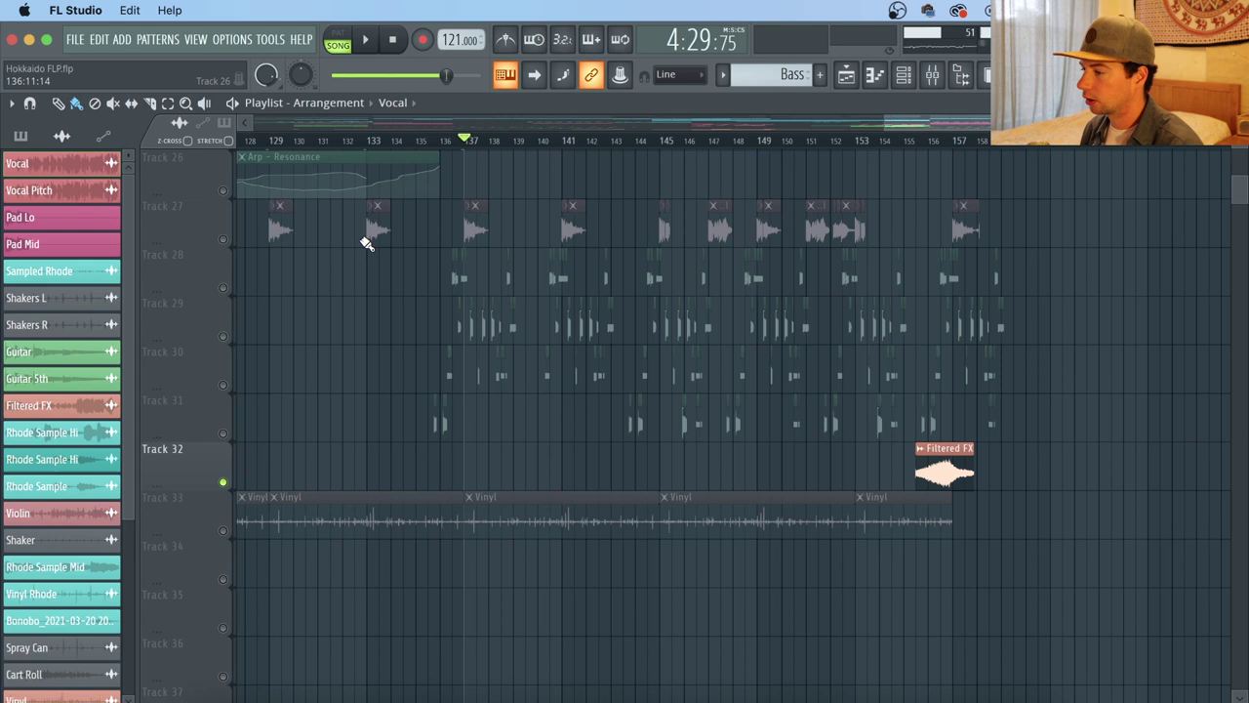
right_click(223, 287)
click(223, 336)
click(222, 385)
click(222, 434)
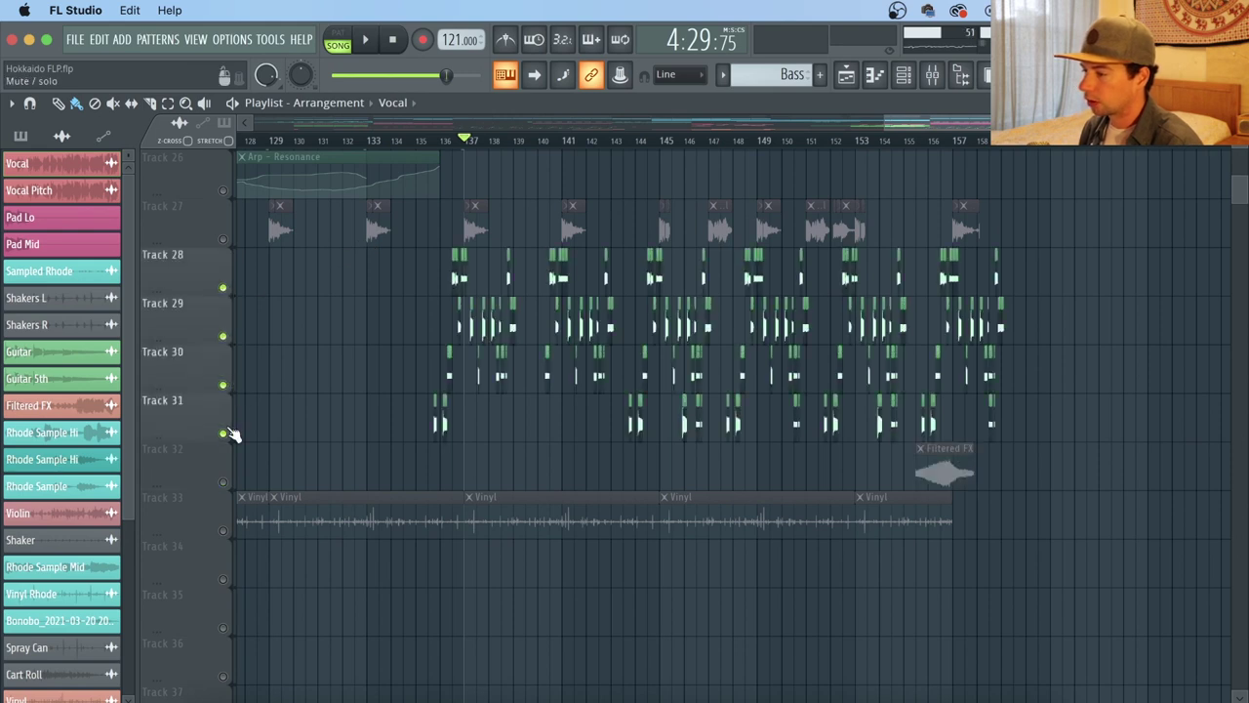
Step: Open the Guitar clip's mixer track, Guitar / Arp, and display its ValhallaFreqEcho effect at the centre of the mixer
click(935, 76)
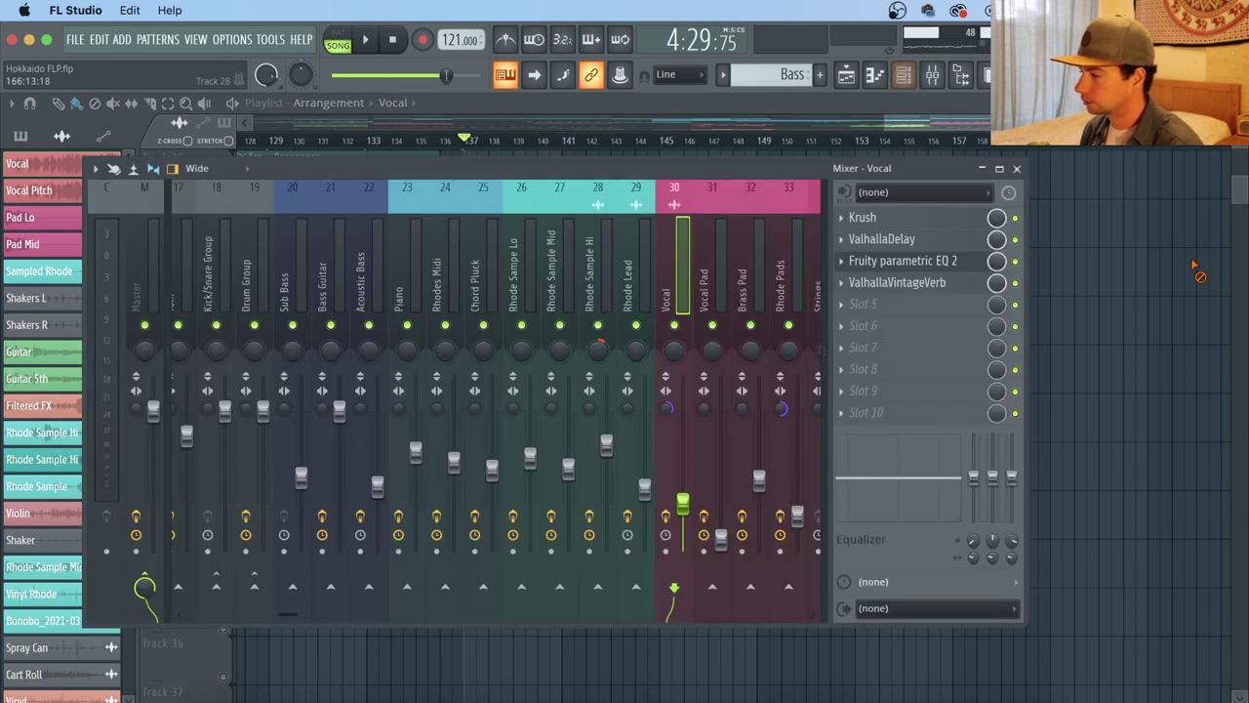
right_click(1199, 269)
double_click(557, 320)
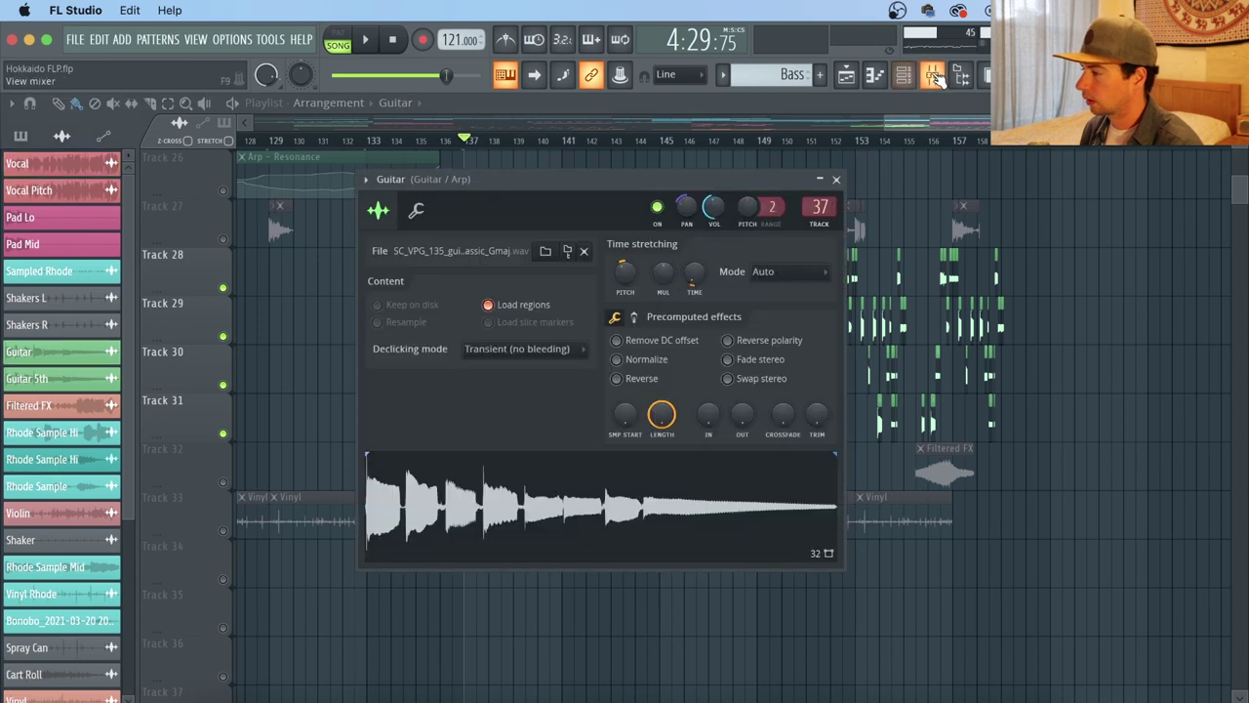
click(935, 76)
click(908, 349)
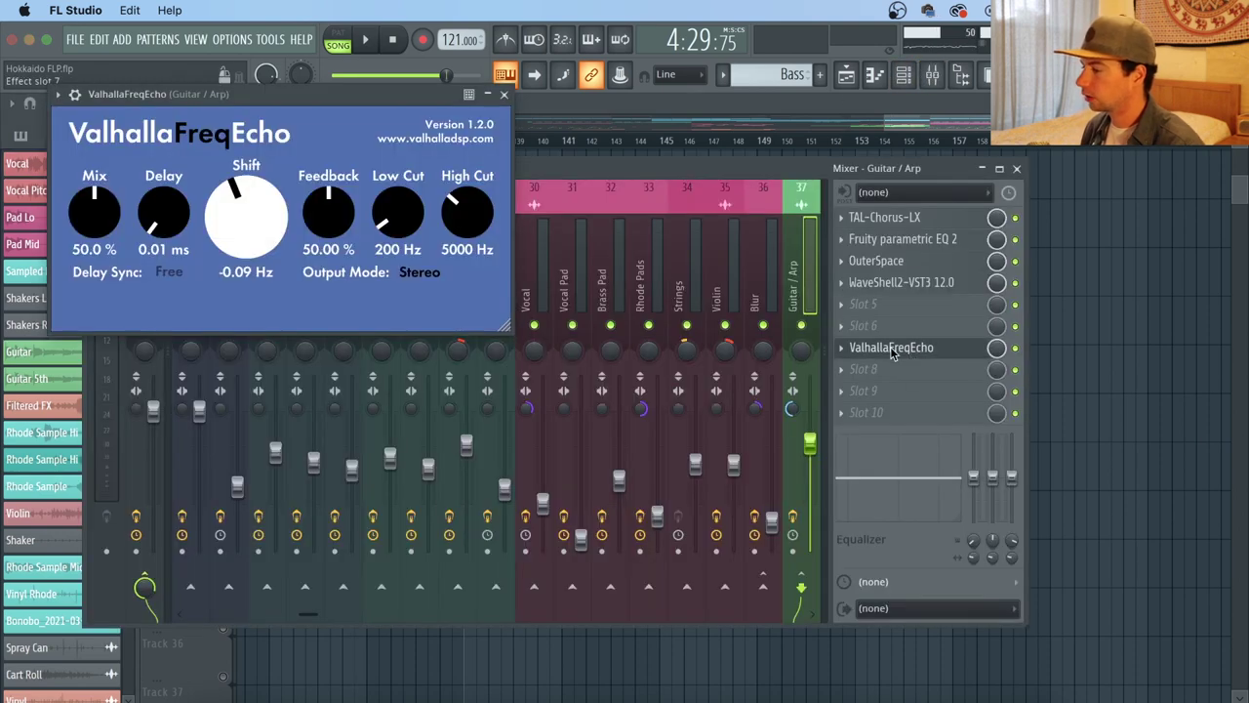
drag(379, 101, 656, 205)
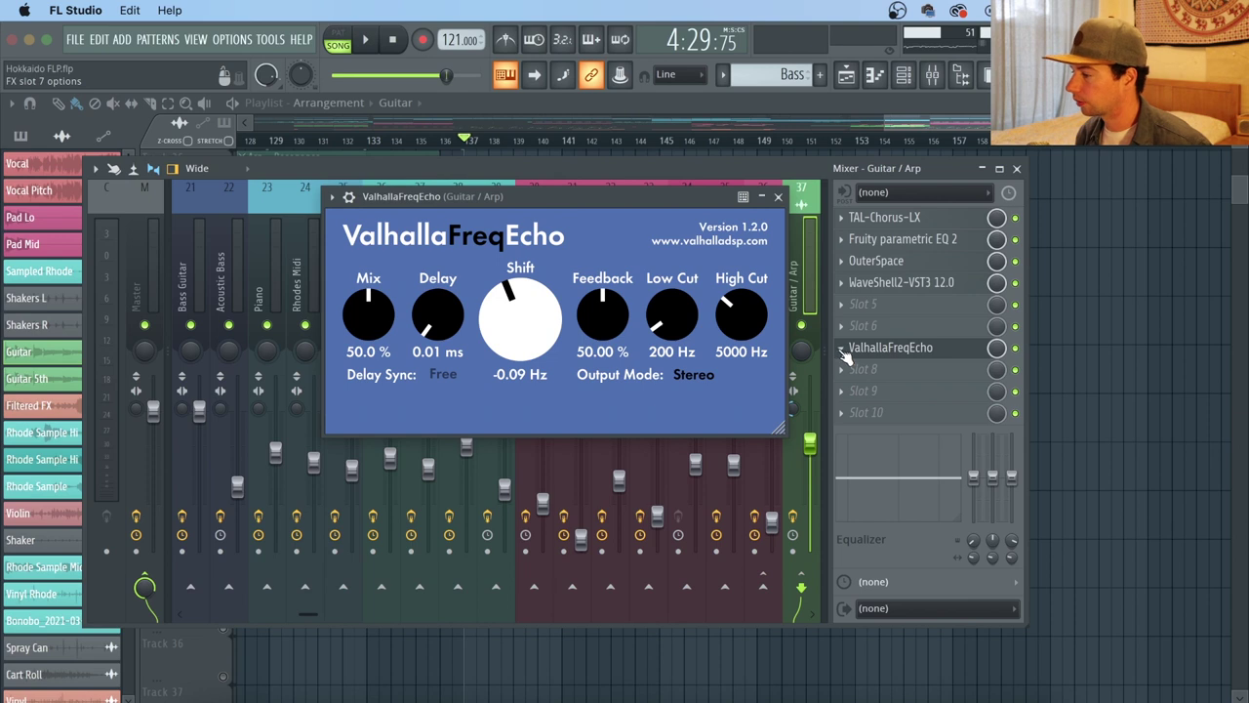
Step: Replace the effect in slot 7 of the Guitar / Arp track with a fresh ValhallaFreqEcho and move its window lower over the mixer
click(843, 355)
mouse_move(873, 317)
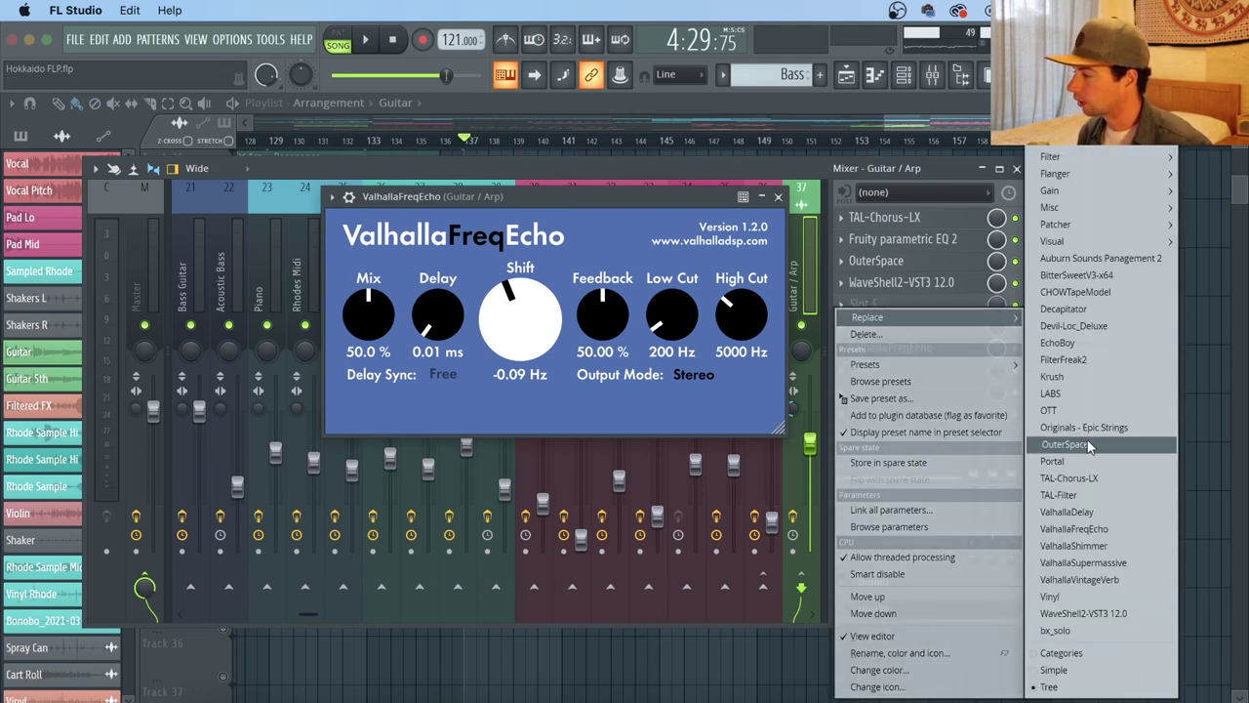
click(1113, 530)
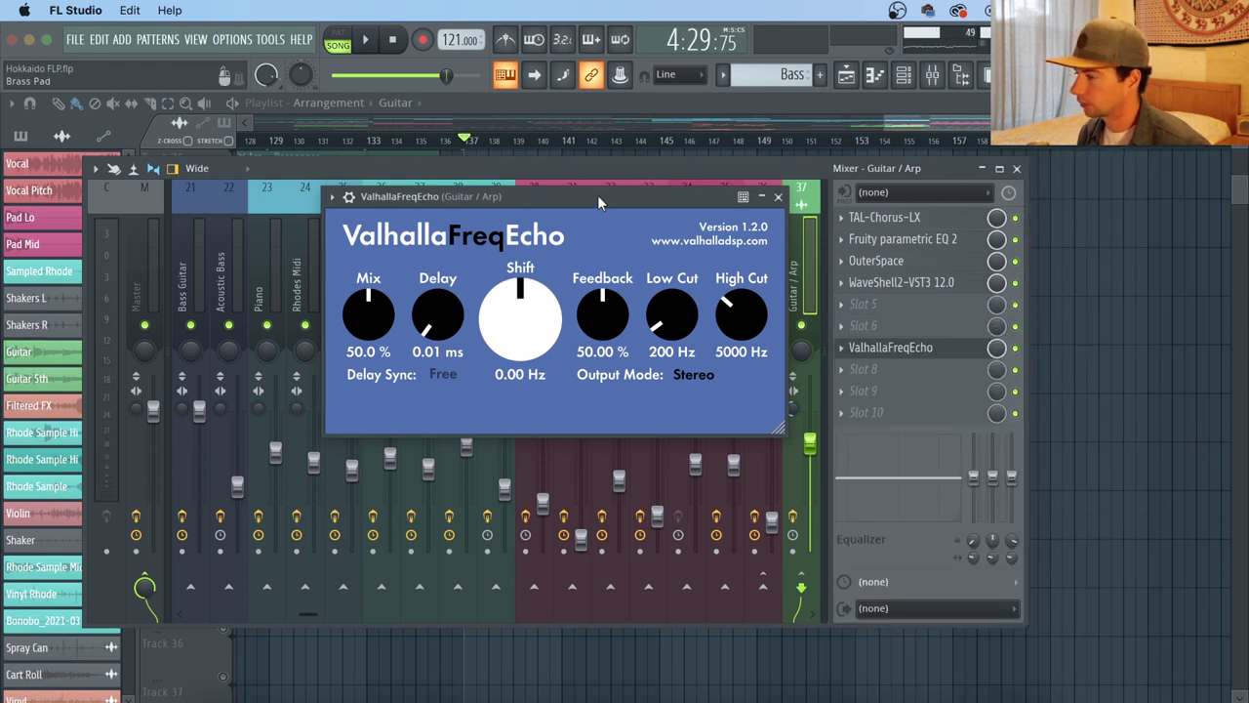
drag(599, 203, 621, 284)
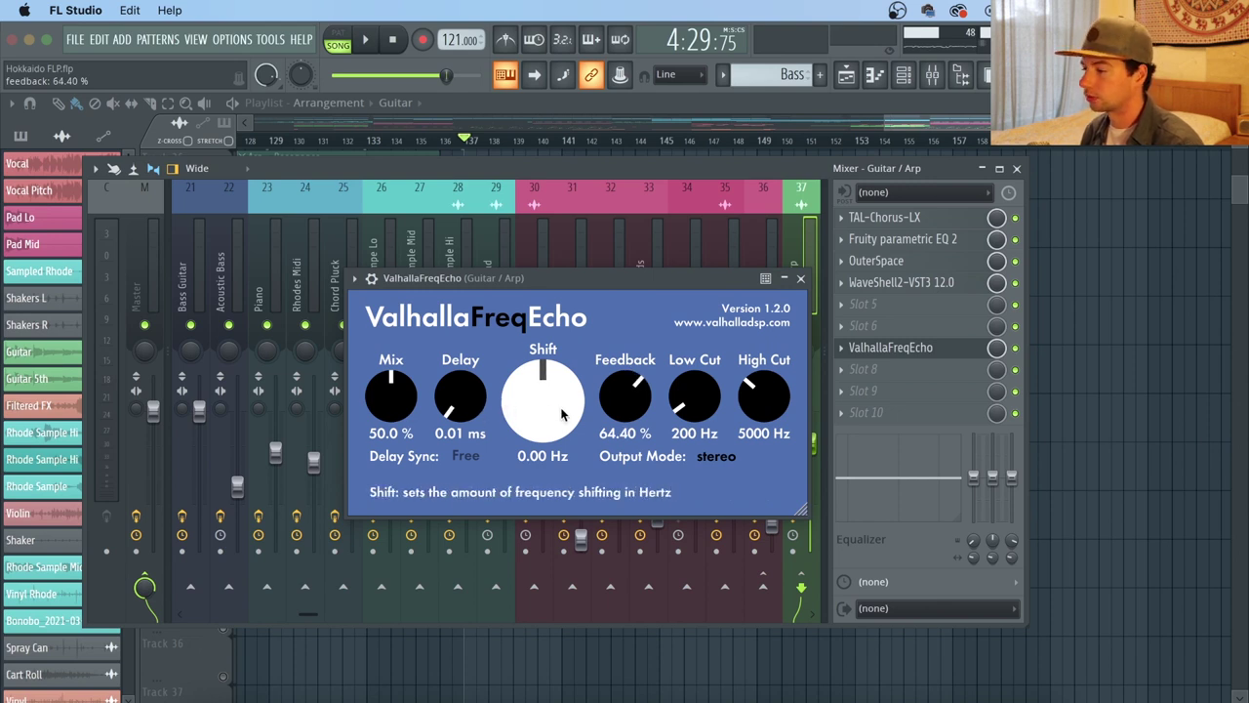
Step: Load Edison into slot 8 of the Guitar / Arp track and bring the mixer back to the front
click(866, 371)
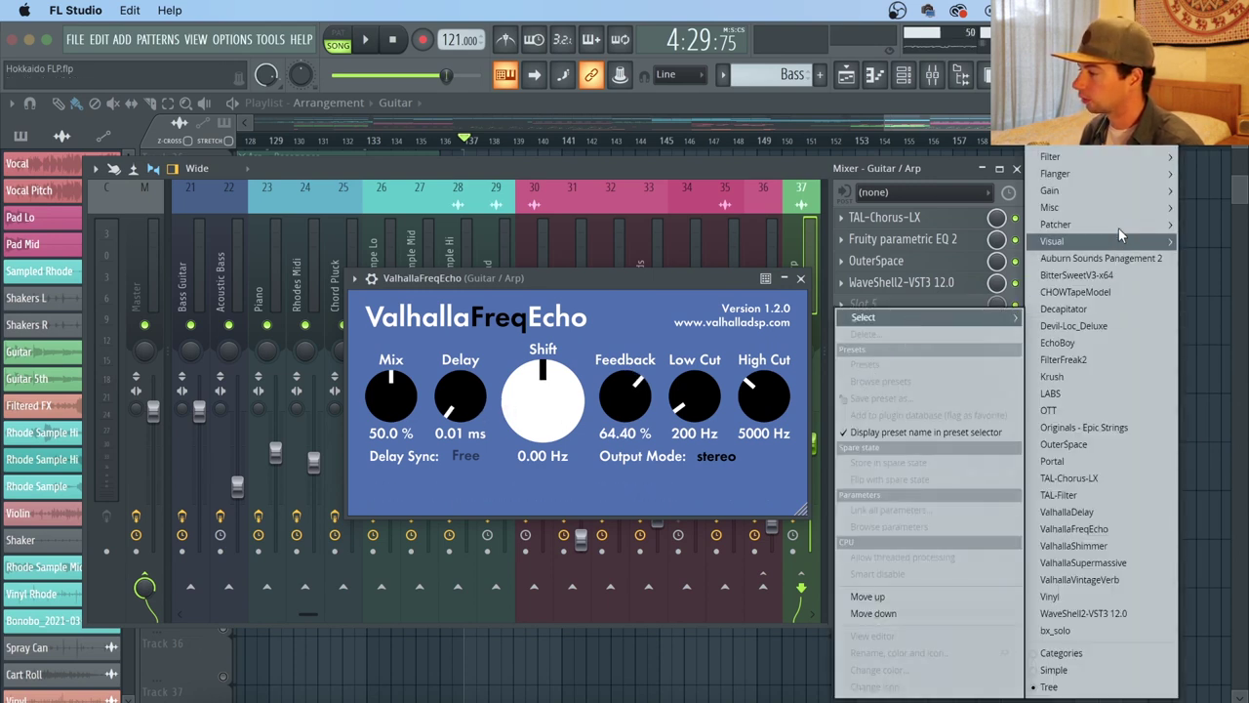
mouse_move(1064, 207)
click(981, 207)
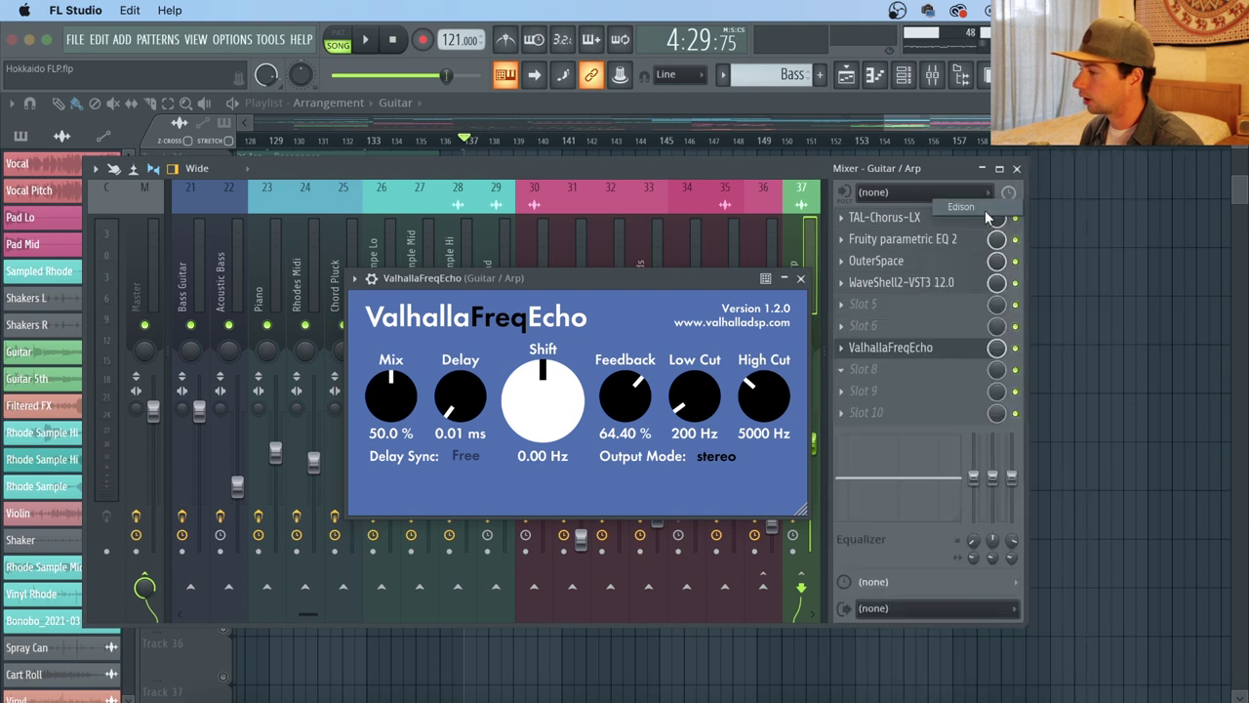
click(560, 171)
Step: Play the guitars while sweeping ValhallaFreqEcho's Shift around 0 Hz, raising Feedback to 73.20% and Mix to 100%, then stop playback
key(space)
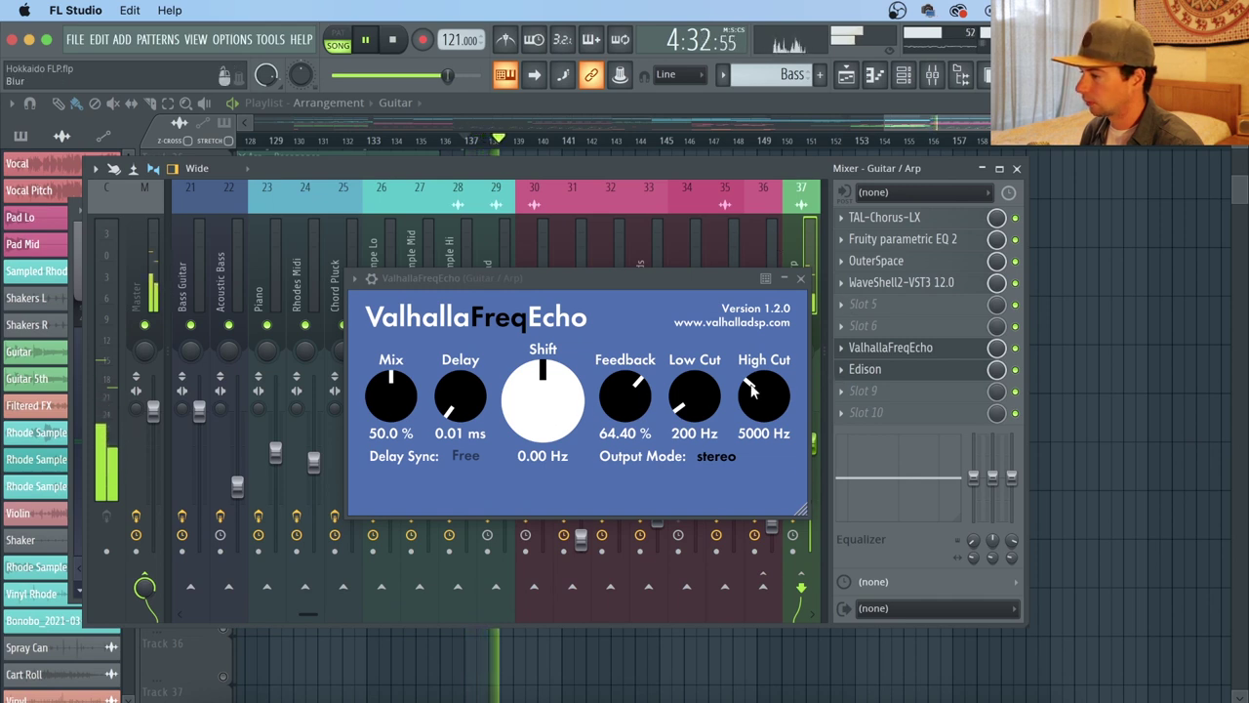
click(554, 342)
mouse_move(554, 342)
mouse_down()
mouse_move(553, 395)
mouse_move(558, 362)
mouse_up()
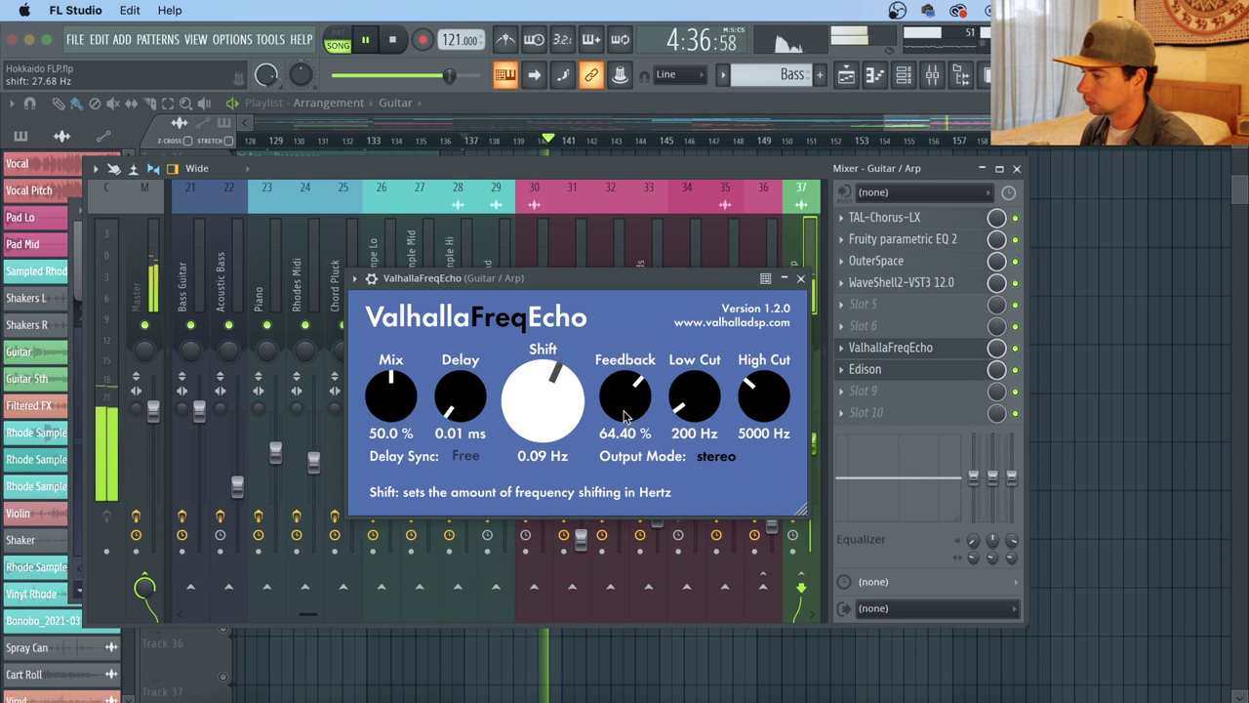
drag(628, 417, 627, 395)
drag(546, 395, 507, 437)
drag(405, 337, 407, 314)
mouse_move(528, 399)
mouse_down()
mouse_move(535, 419)
mouse_move(535, 395)
mouse_up()
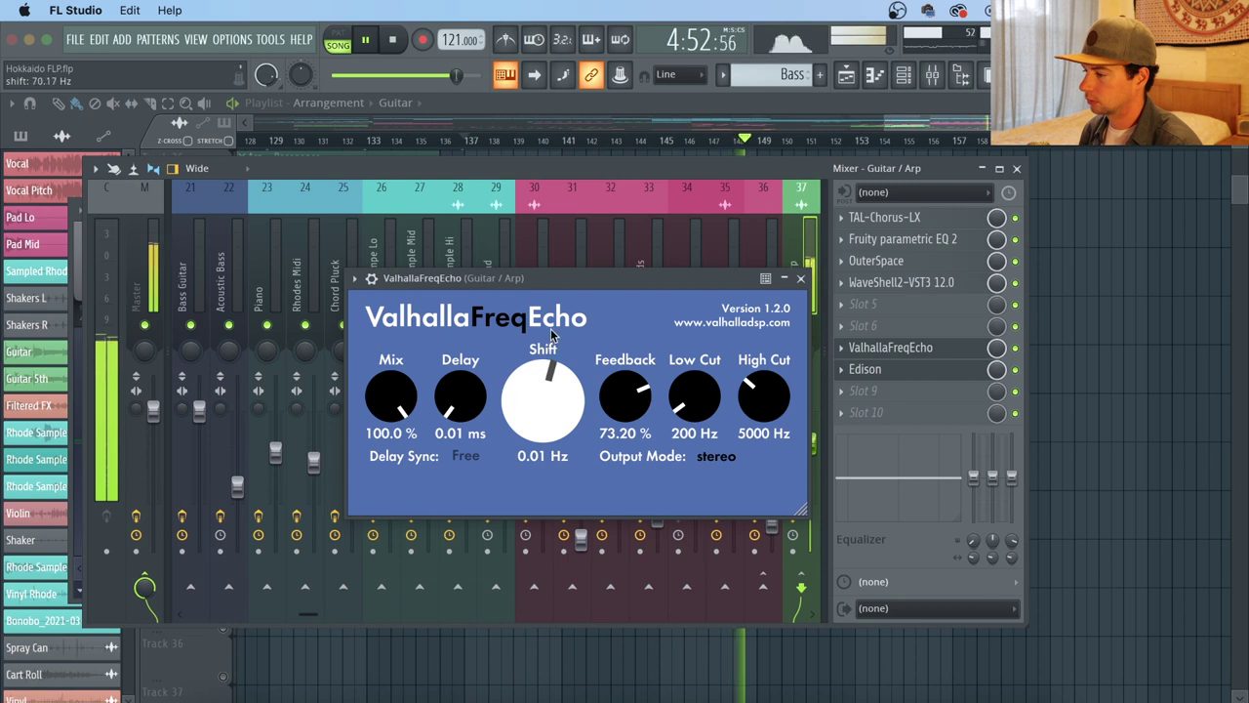
click(390, 40)
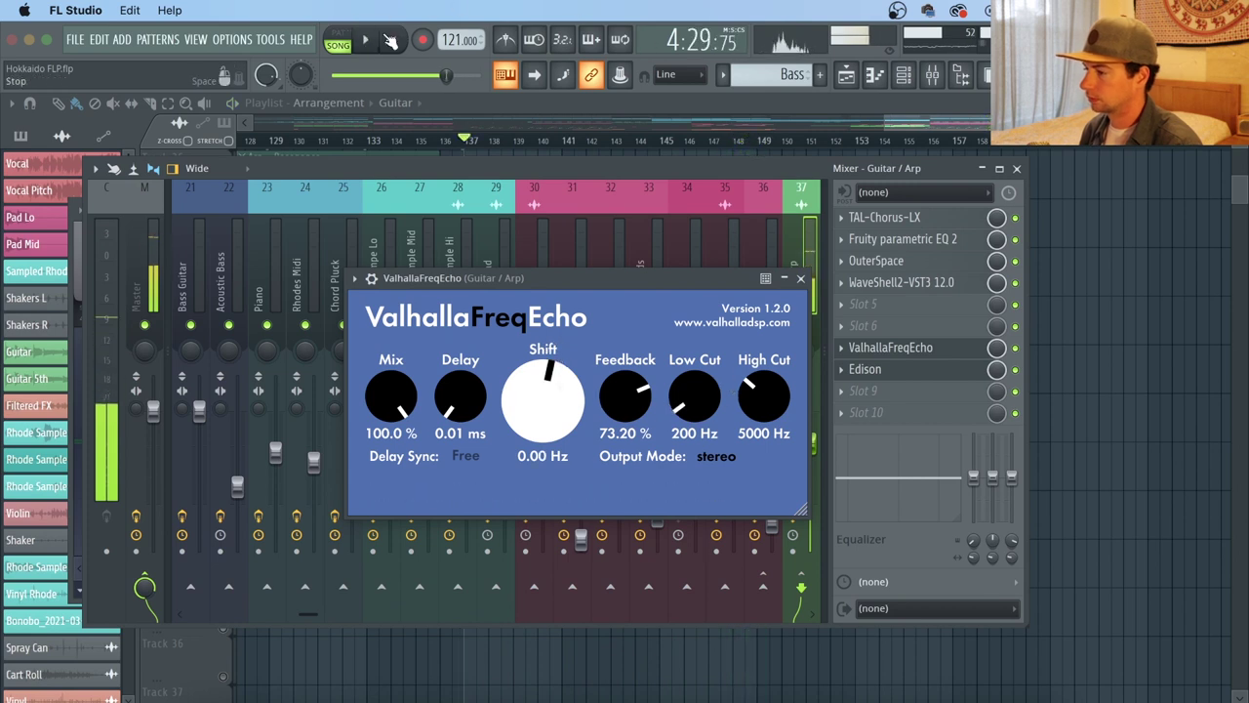
Step: Reset ValhallaFreqEcho's Mix to 50.0% and Feedback to 50.00%, then close the effect's window
double_click(386, 390)
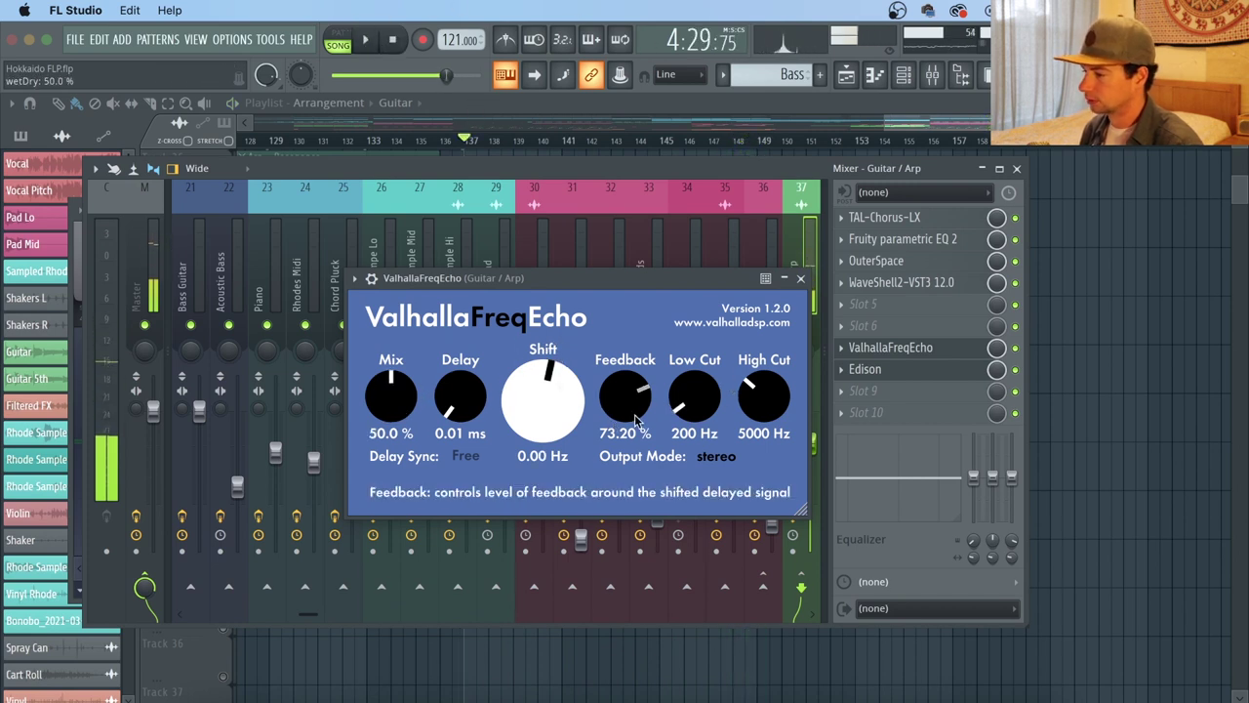
double_click(632, 410)
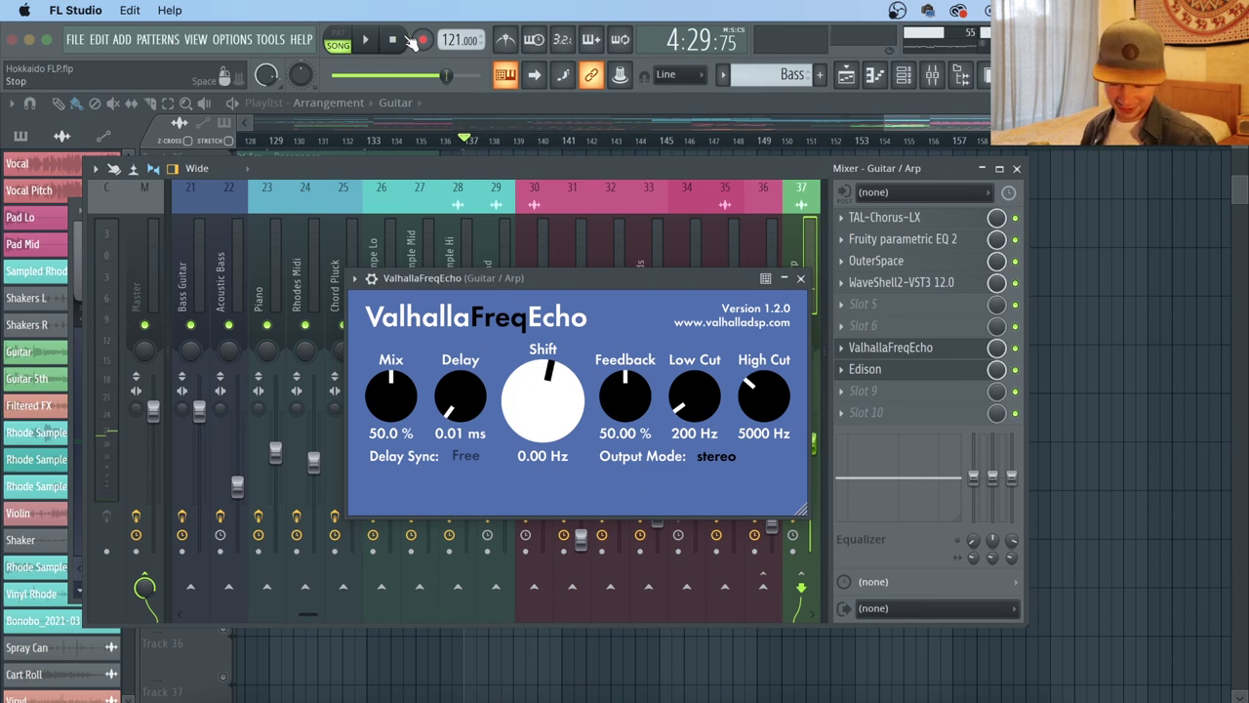
click(800, 278)
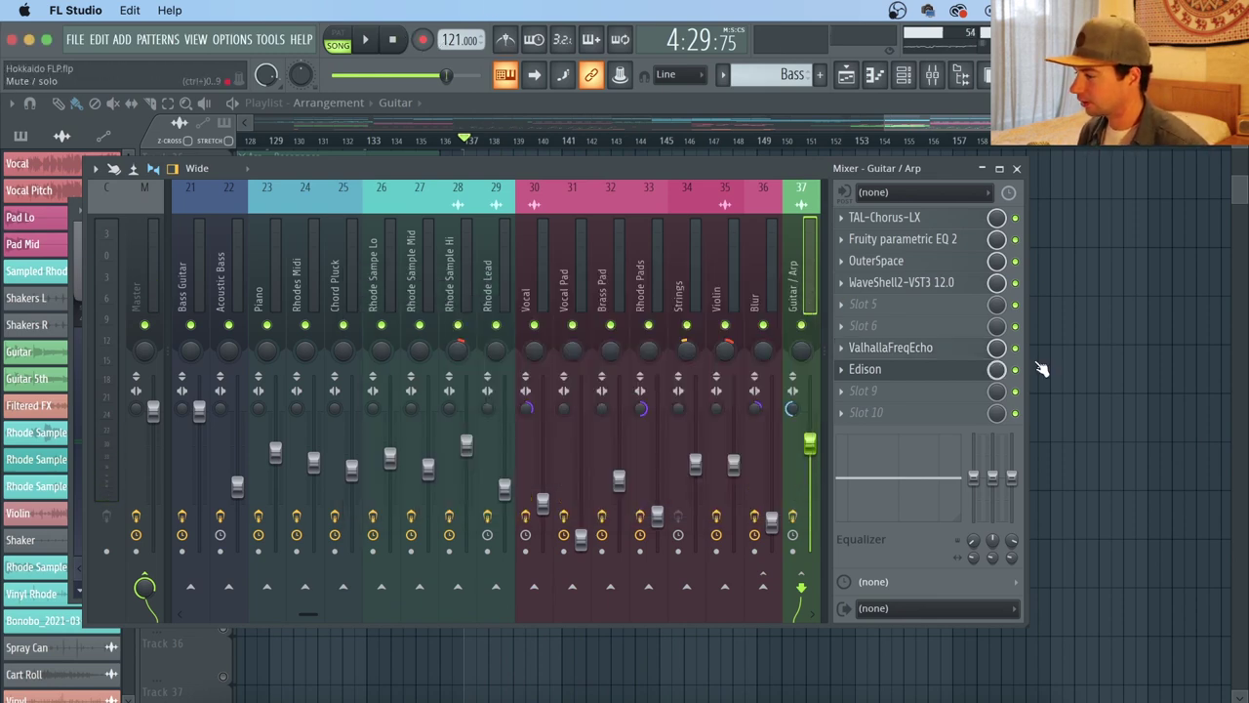
Step: Open the channel settings of the Filtered FX clip at bar 73 on Track 32 and display its mixer track's effects
key(F9)
scroll(639, 143, down, 4)
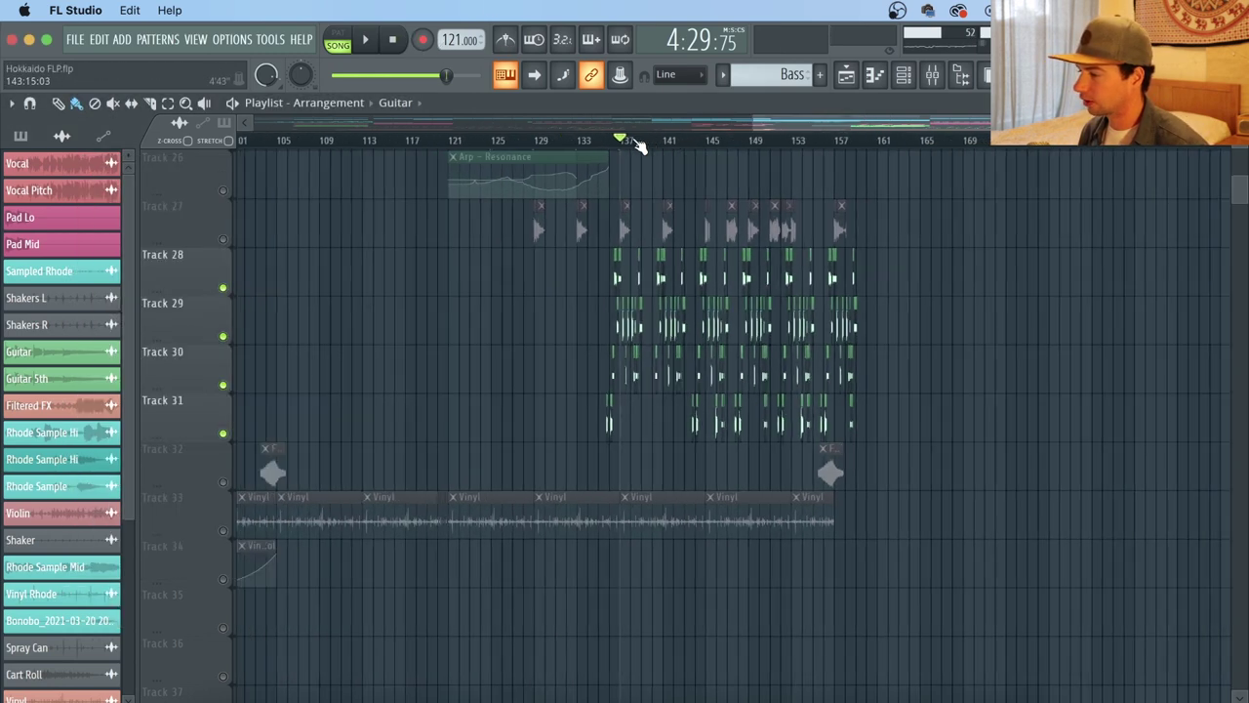
scroll(351, 142, down, 3)
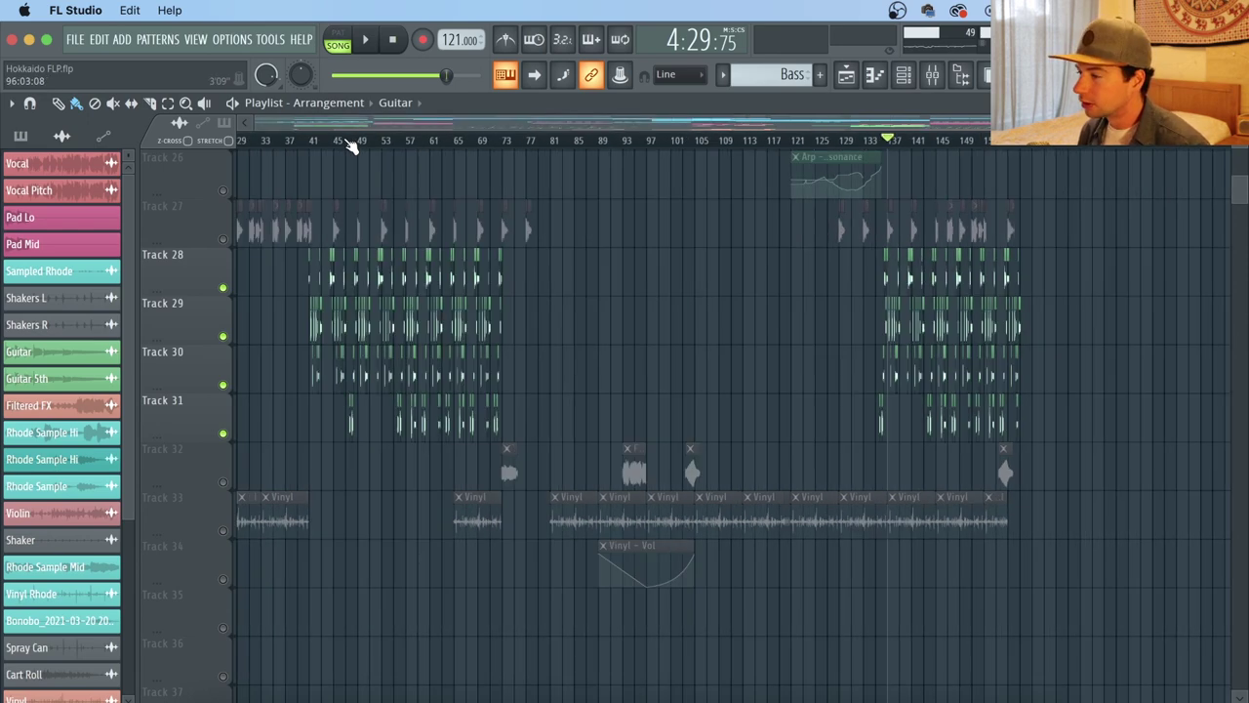
scroll(689, 148, up, 4)
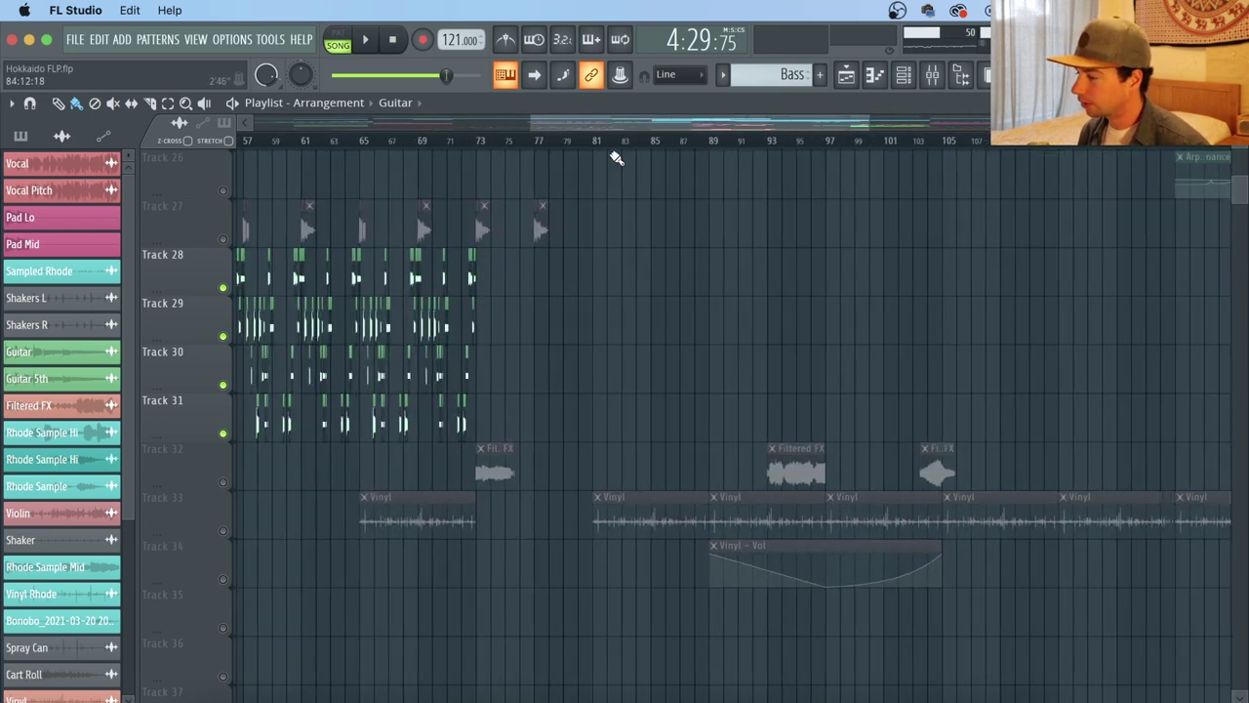
double_click(490, 473)
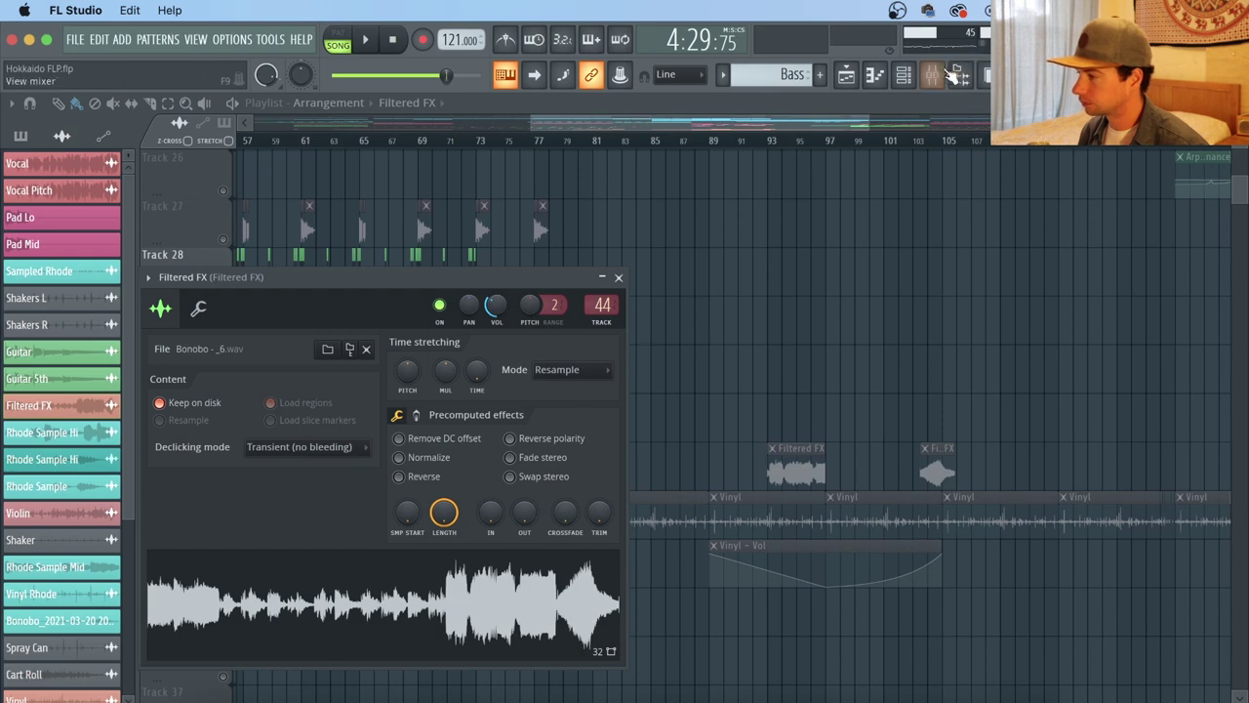
click(952, 75)
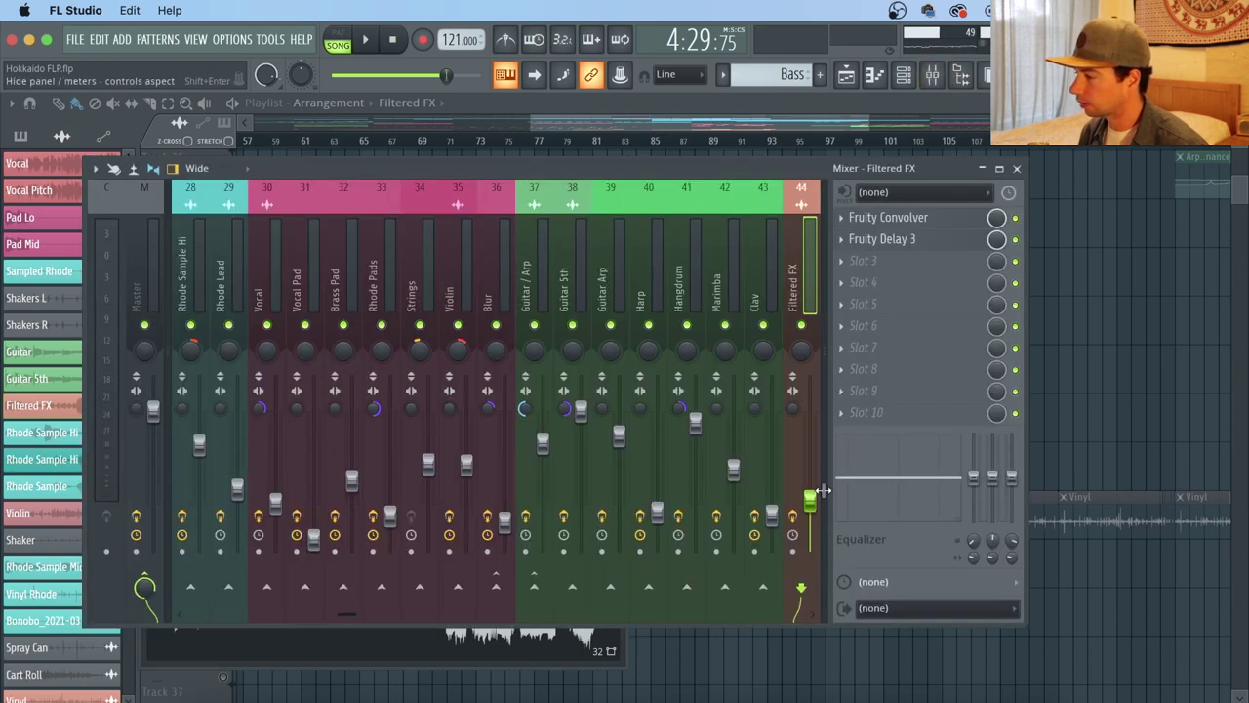
drag(789, 177, 898, 132)
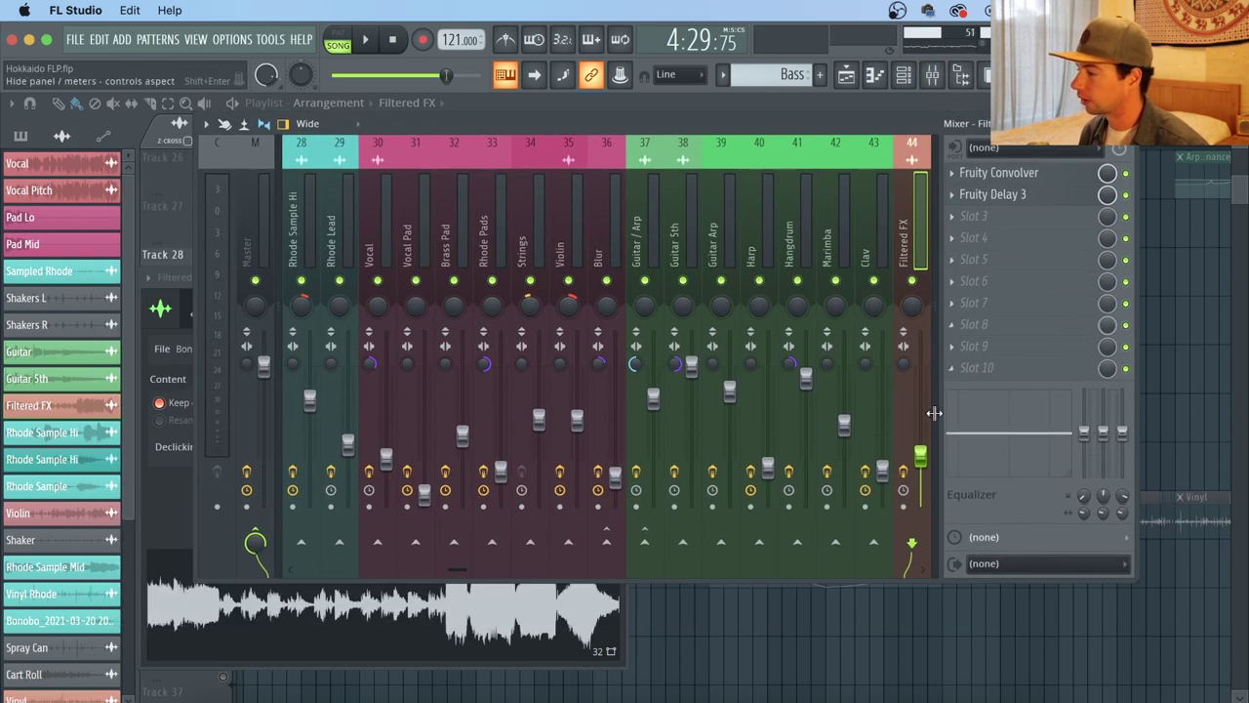
Step: Preview the Filtered FX sample from its waveform, stop playback, and close the channel settings
click(322, 610)
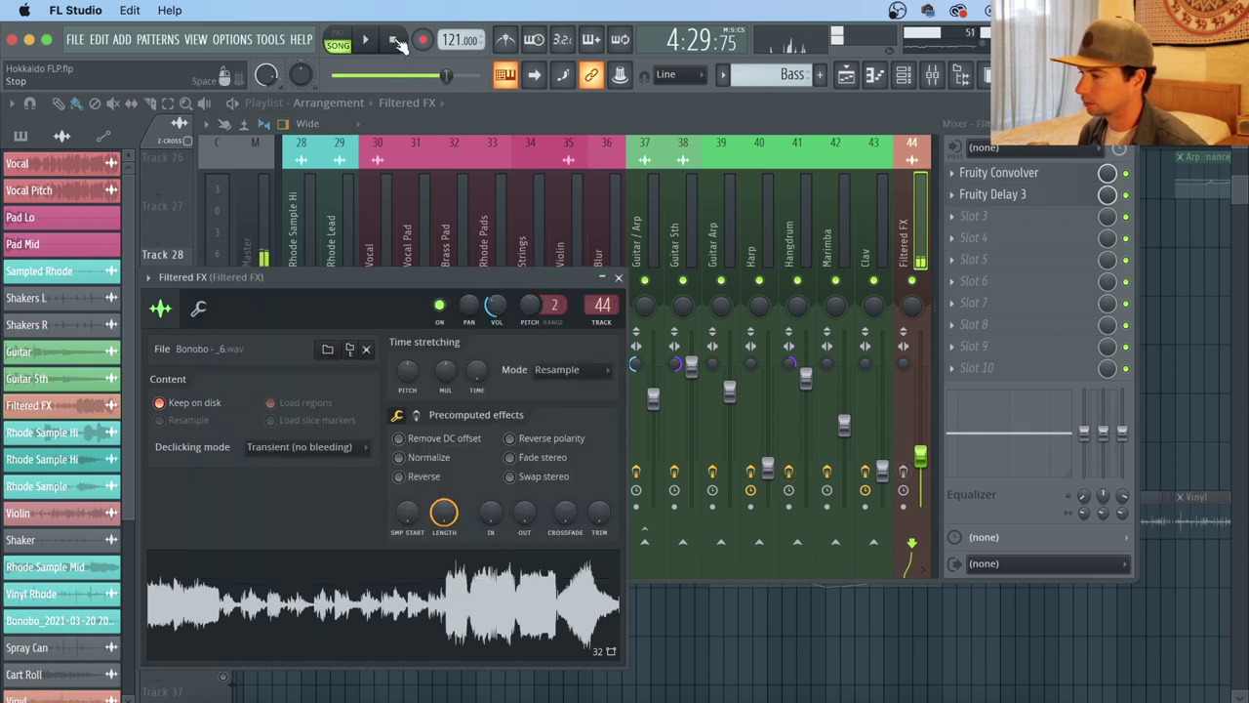
click(396, 41)
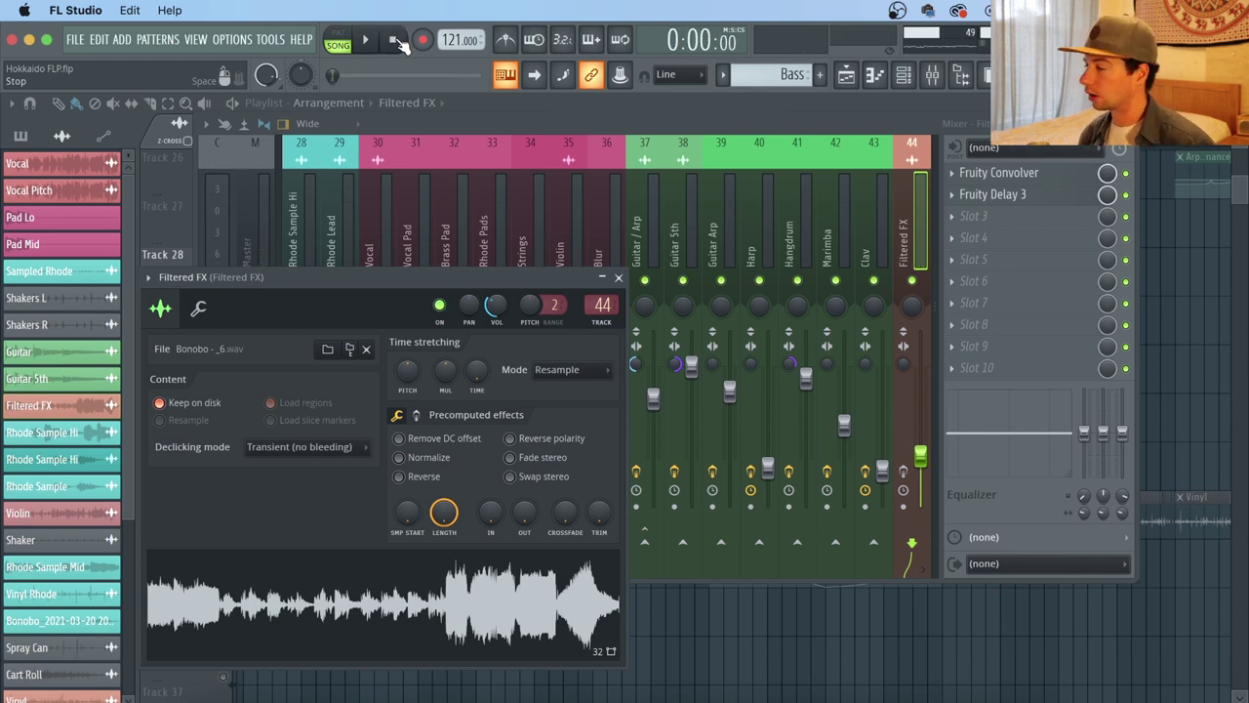
click(619, 278)
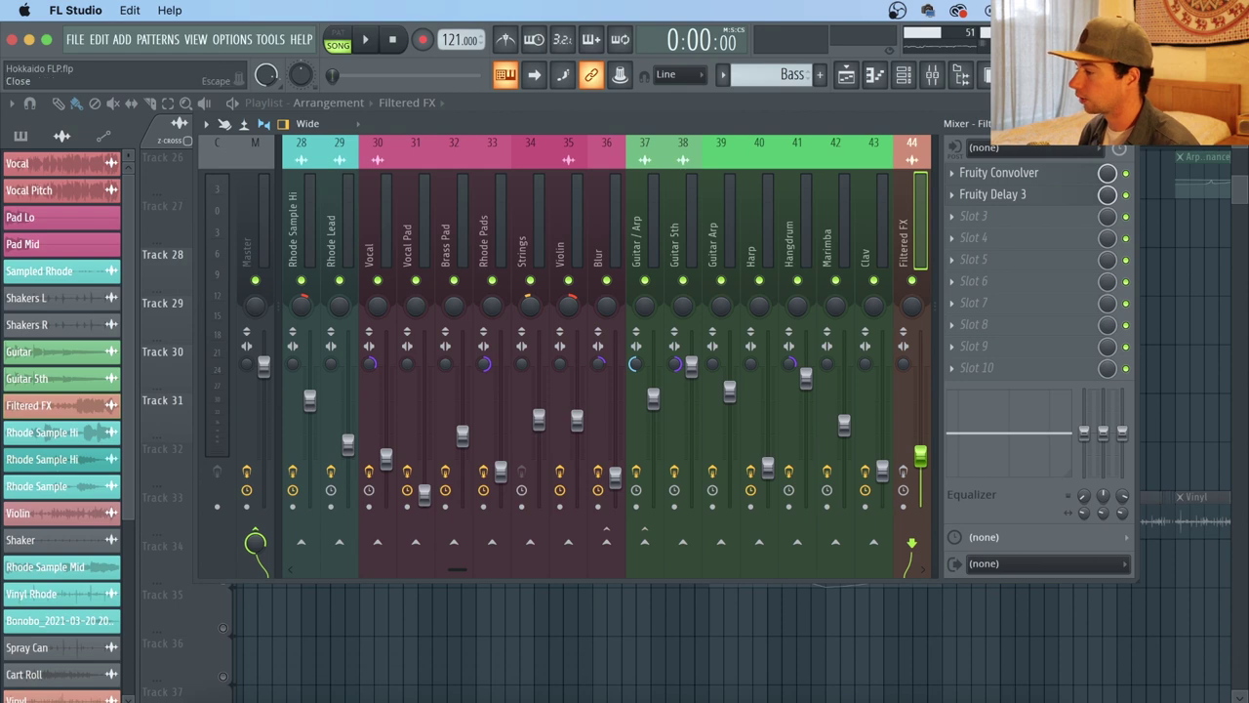
Step: Hide the mixer and unsolo the guitar tracks so that all playlist tracks are active
key(F9)
scroll(626, 147, down, 3)
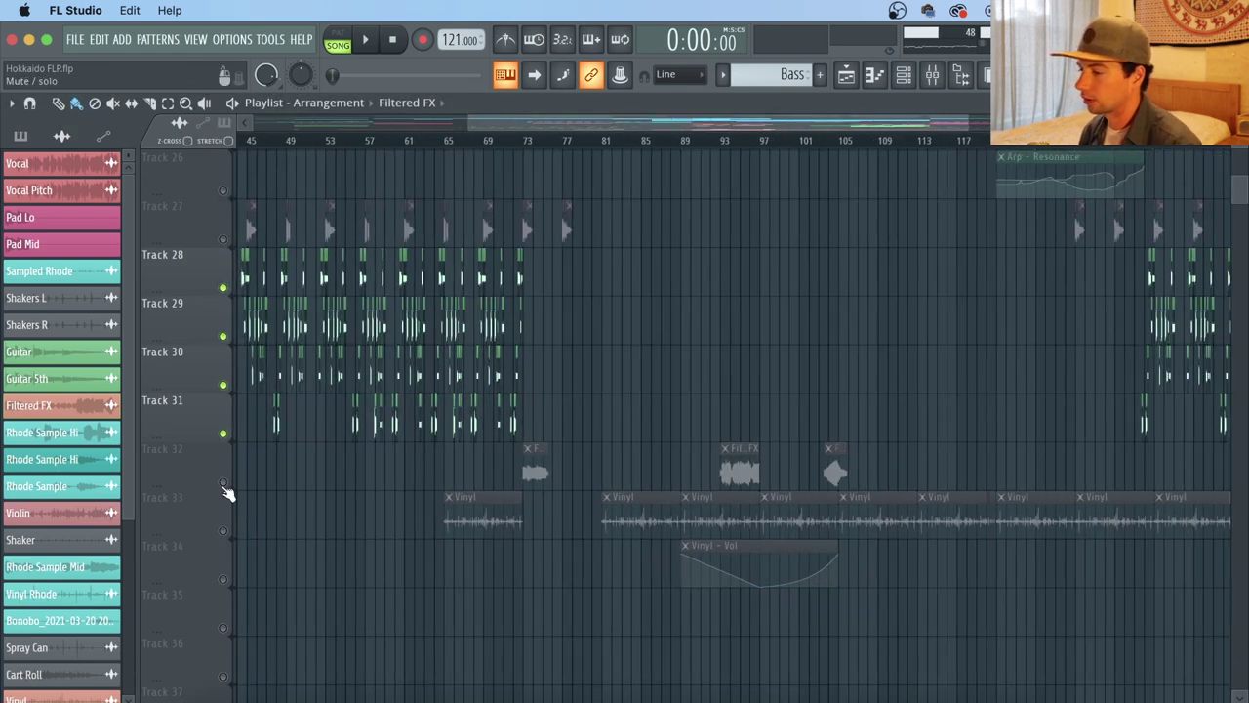
click(222, 484)
Step: Look over the whole arrangement in the playlist, from Track 34 up to Track 1 and back through the middle tracks
scroll(627, 144, down, 3)
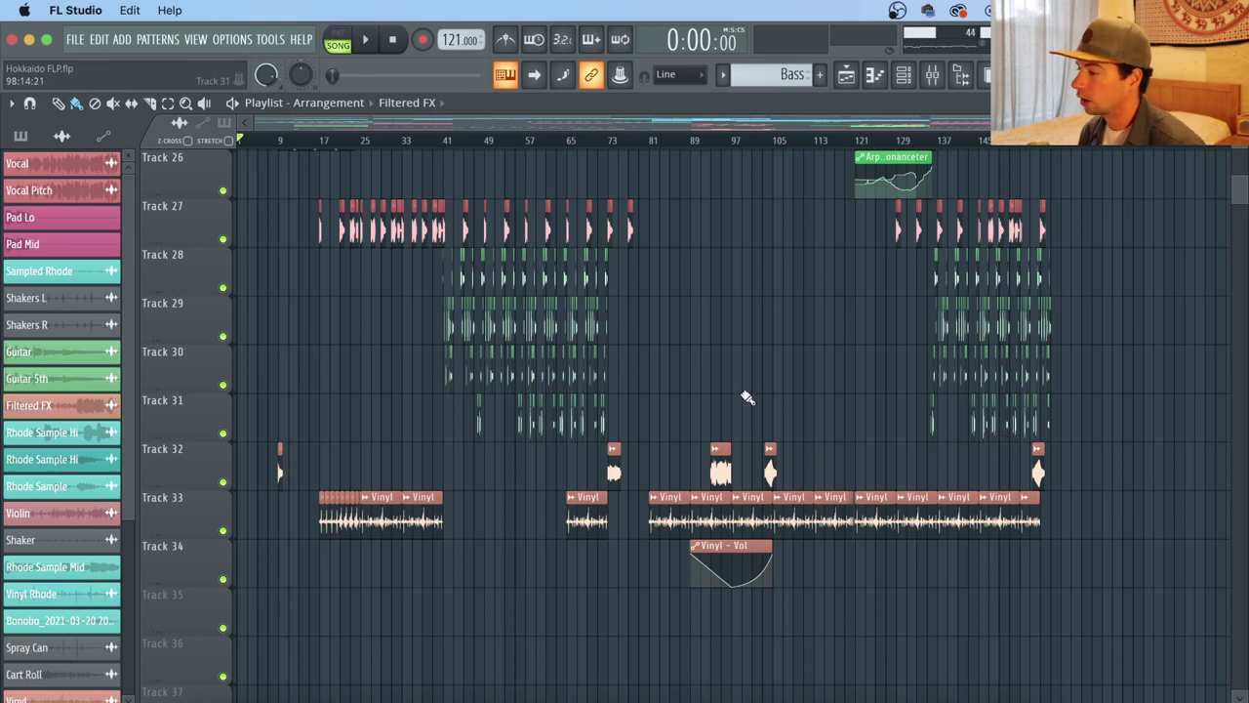
scroll(746, 397, up, 5)
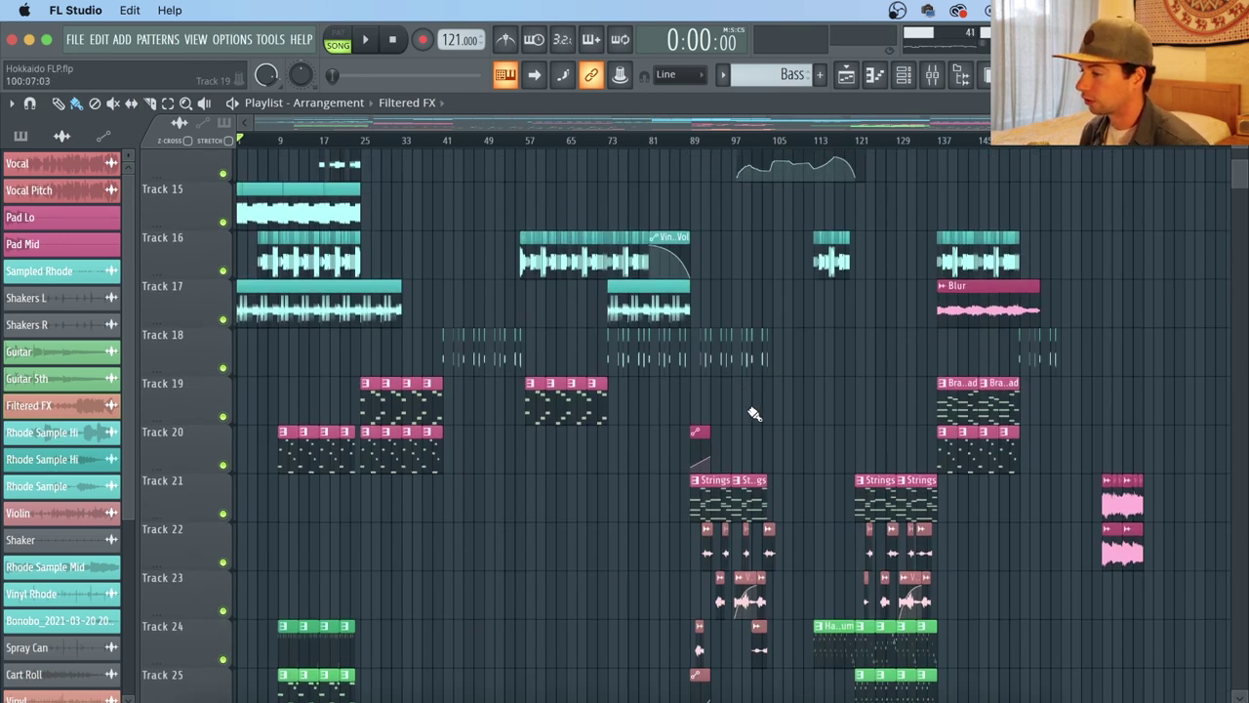
scroll(755, 413, up, 4)
scroll(756, 282, up, 2)
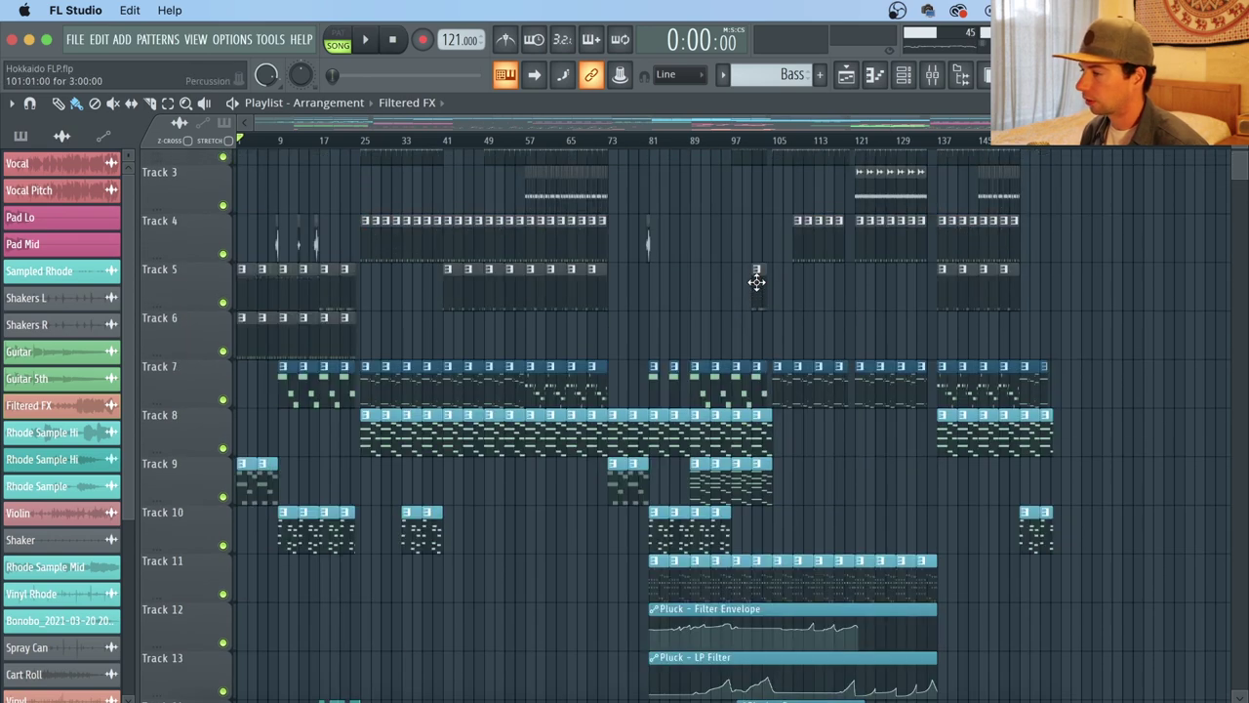
scroll(757, 283, up, 2)
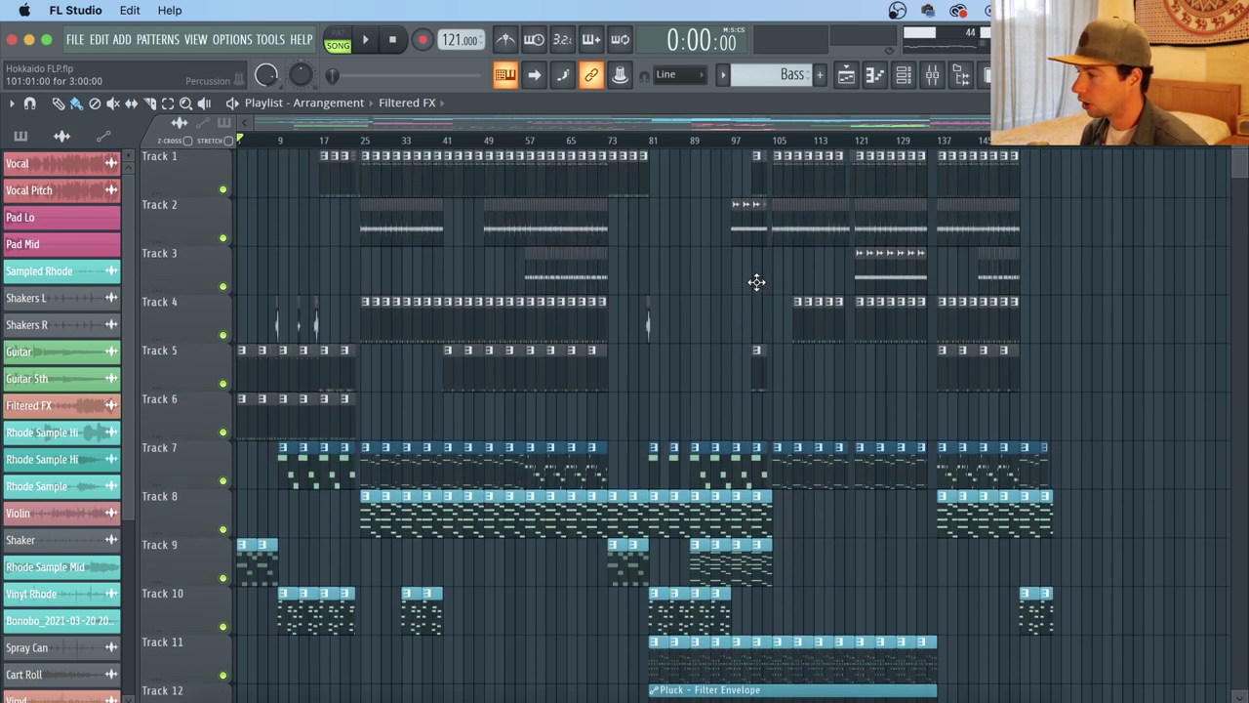
scroll(756, 283, down, 6)
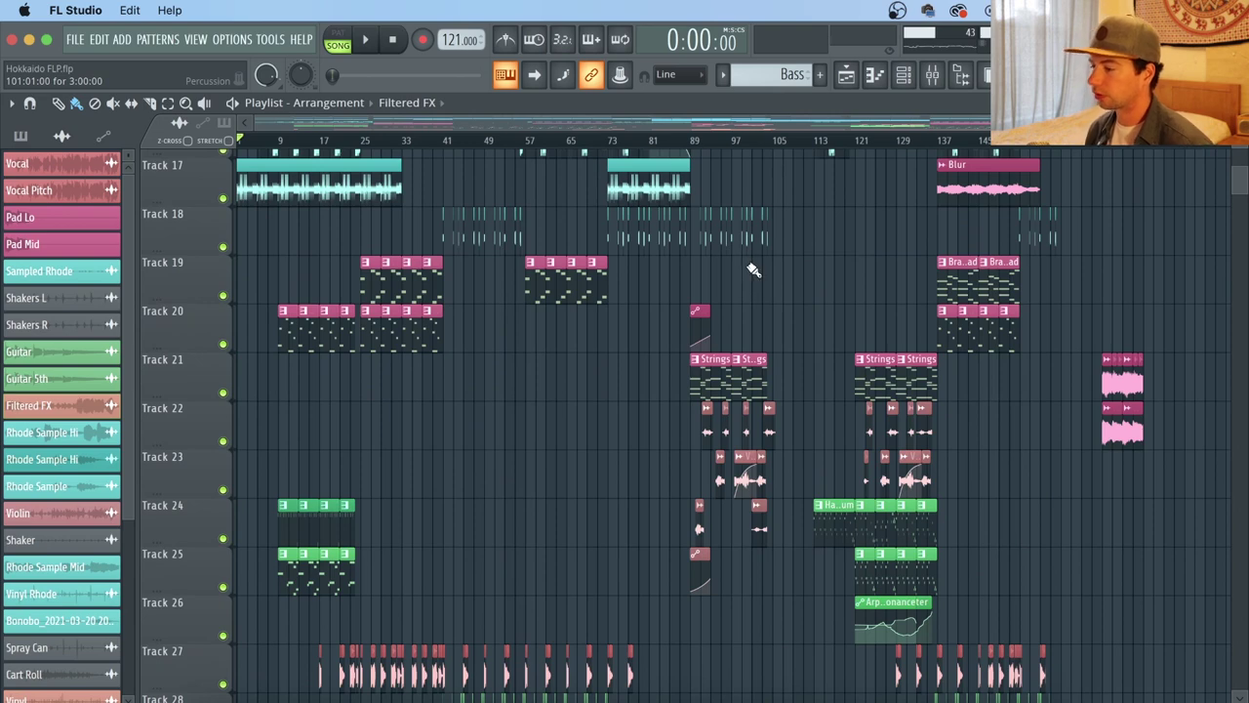
scroll(753, 270, down, 8)
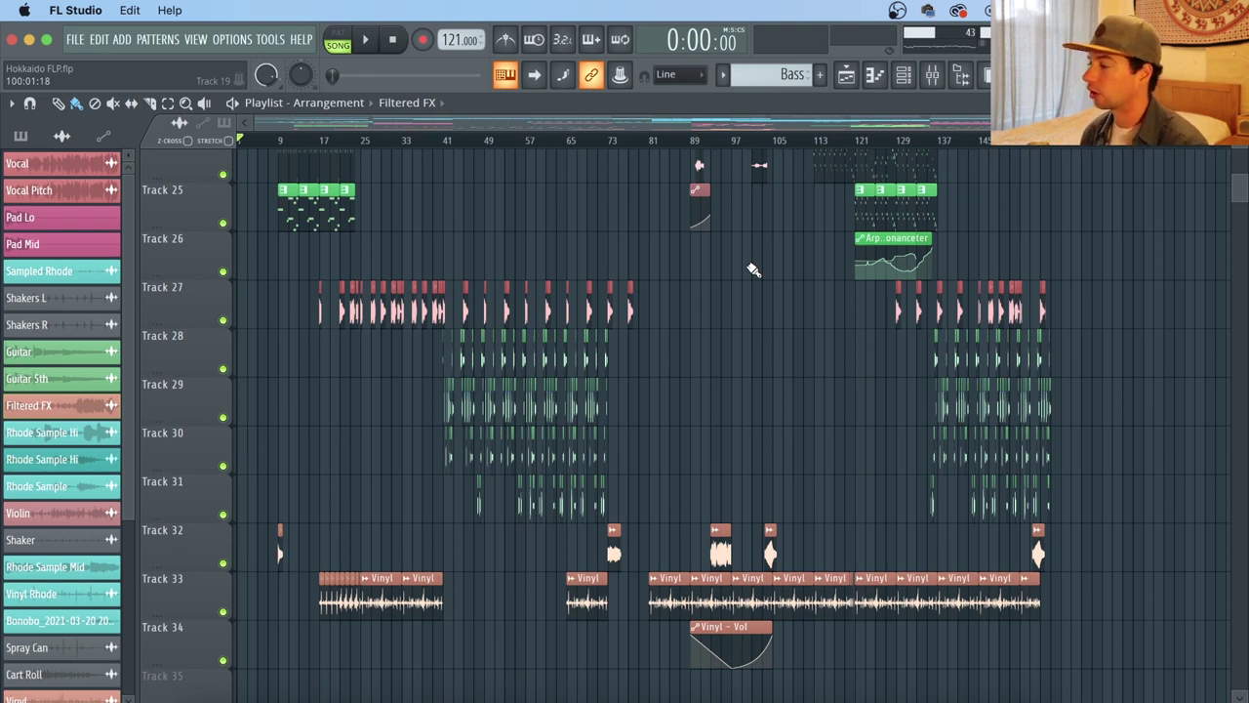
scroll(1116, 228, up, 20)
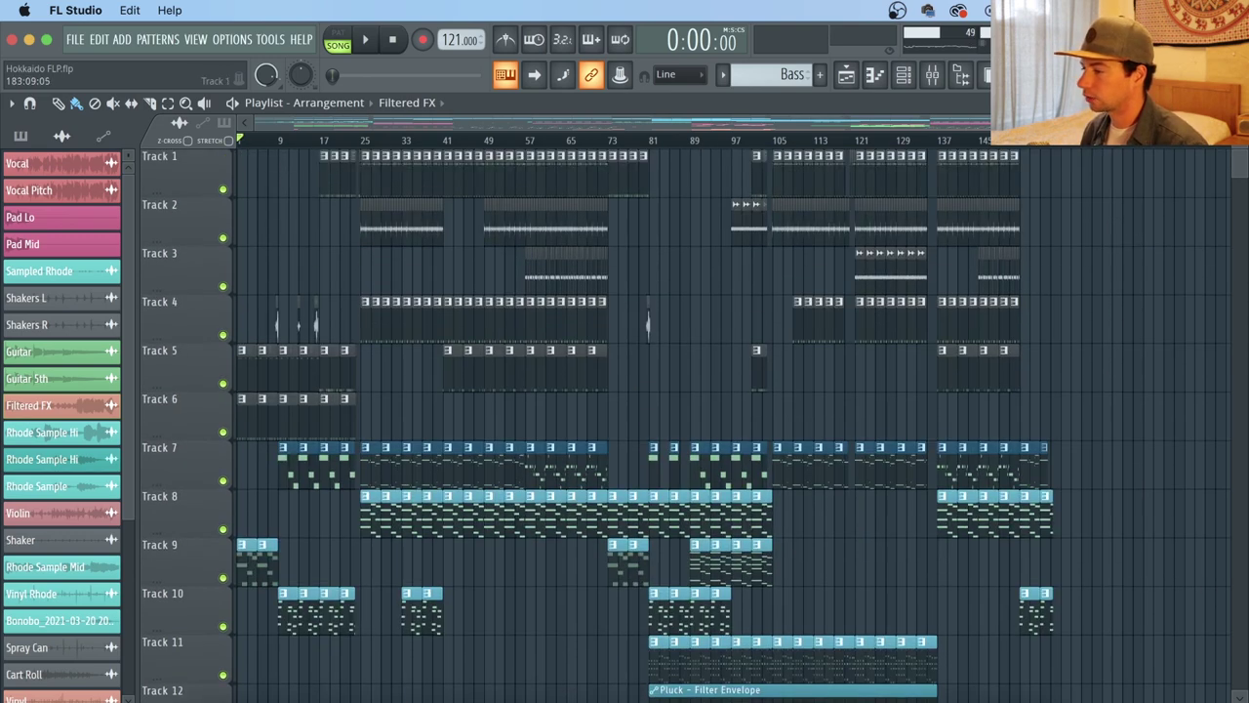